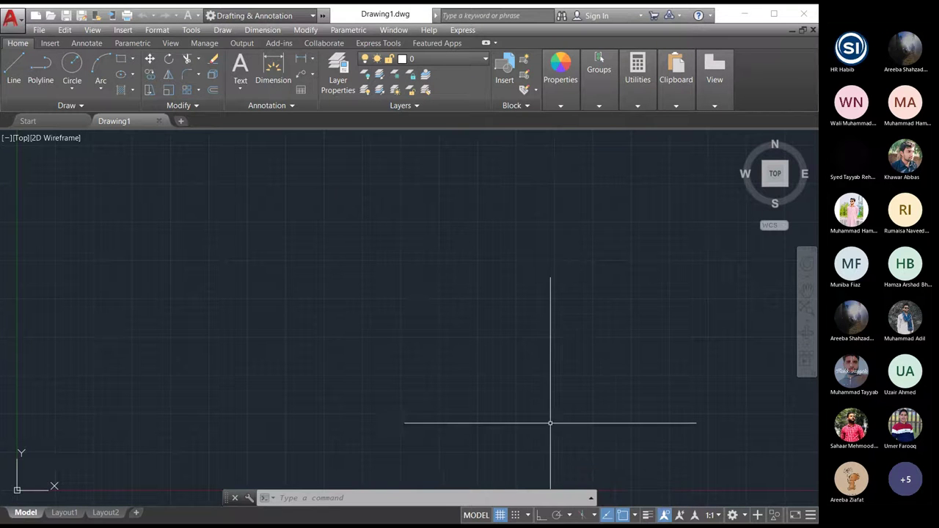
Turn on Ortho mode and enable all object snap modes in Drafting Settings.
click(540, 515)
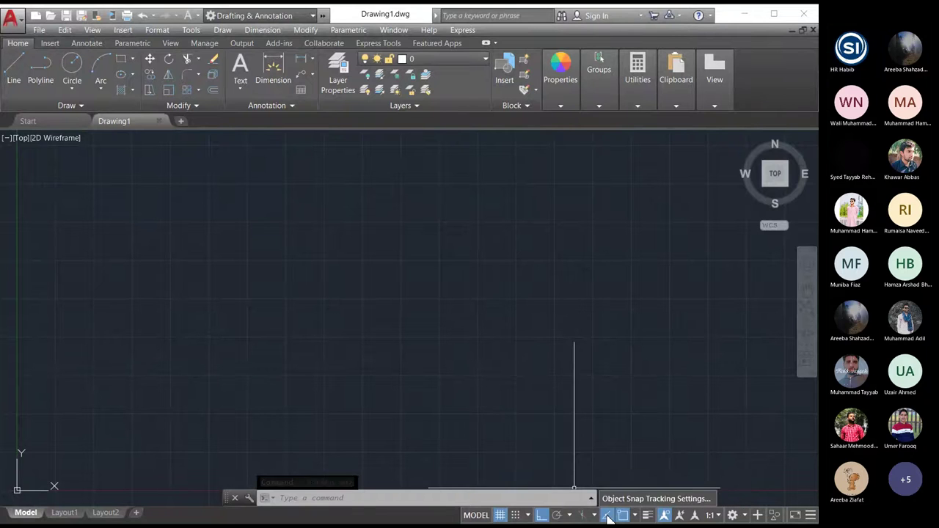
text(os)
key(Return)
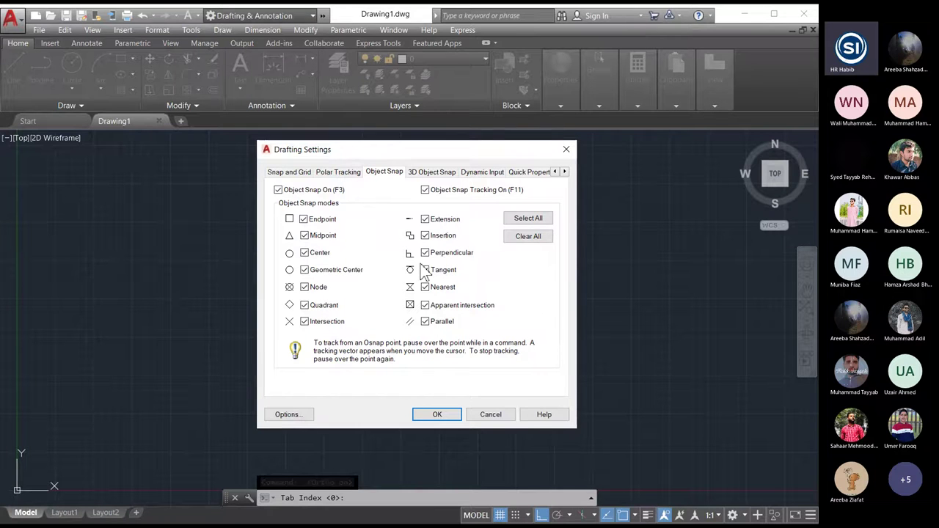
click(525, 220)
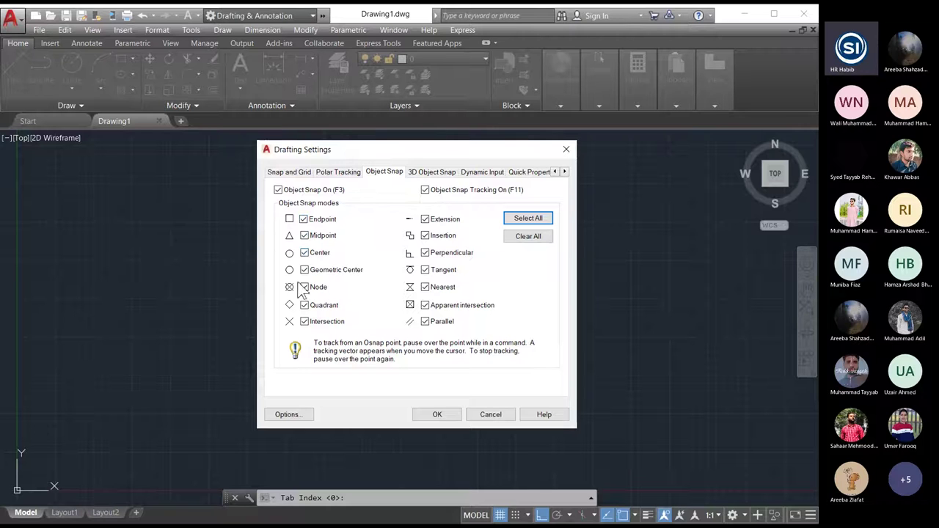
click(437, 415)
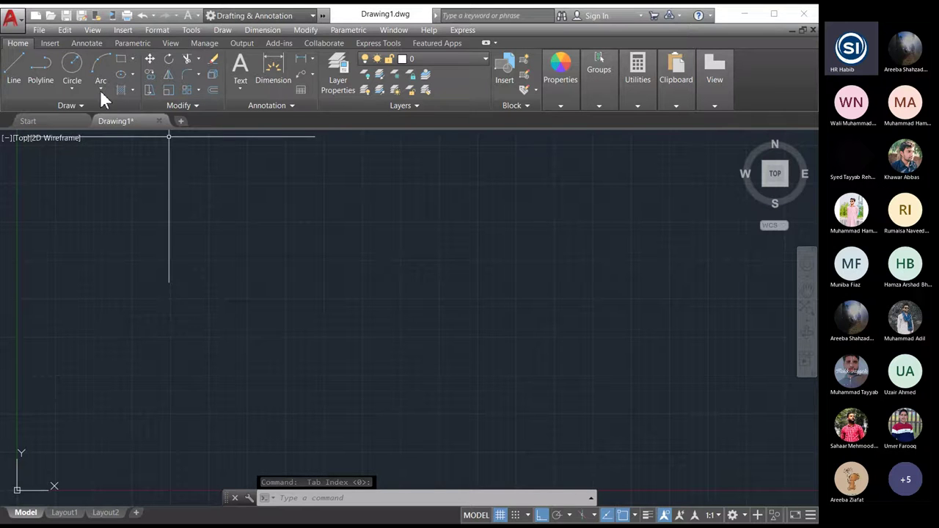
Open the layer manager and create layers named Bus Bars and Lines.
click(335, 67)
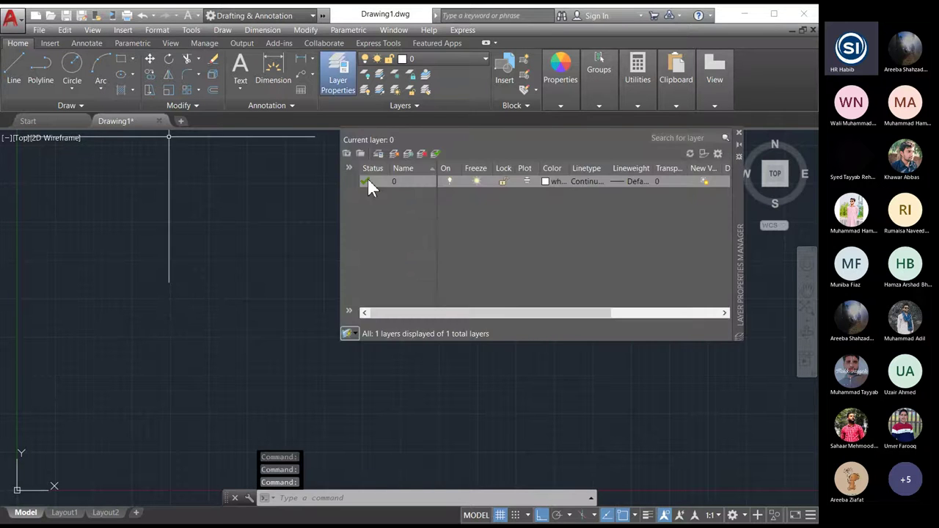
click(394, 154)
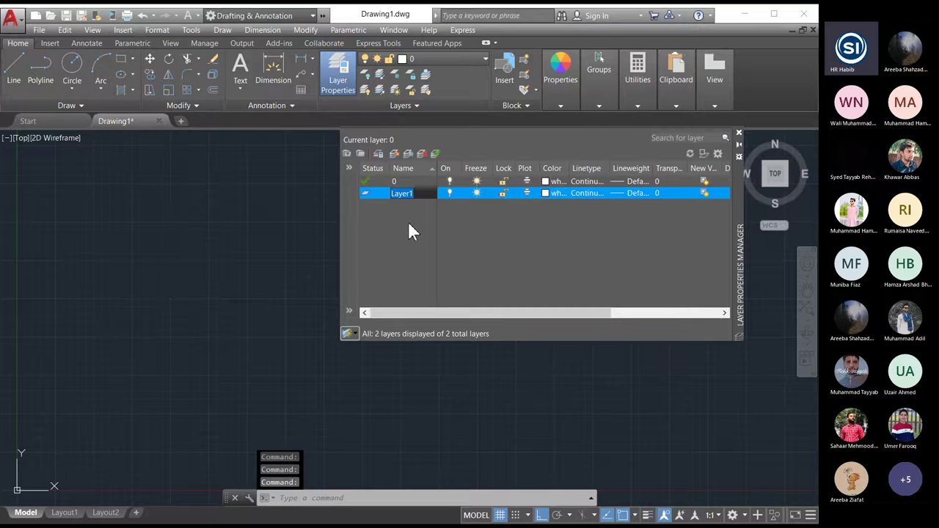
text(Bus)
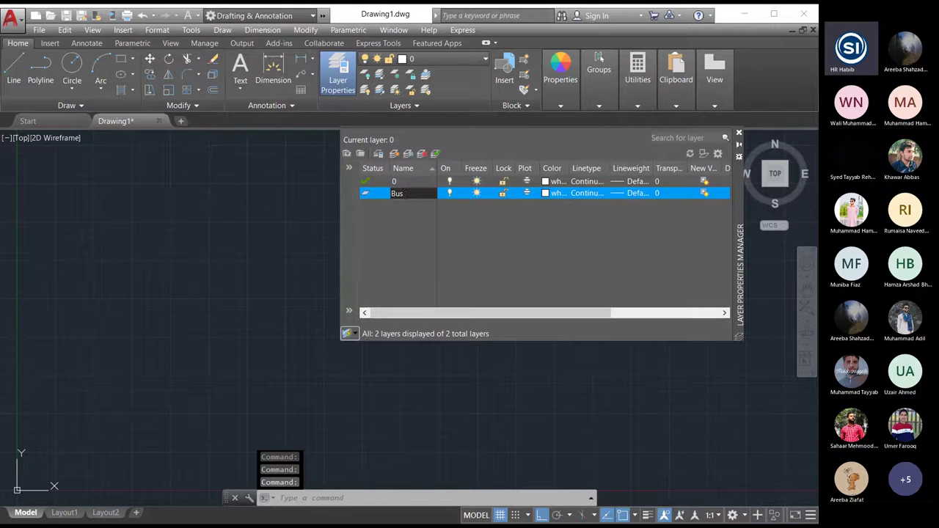
text( Bars)
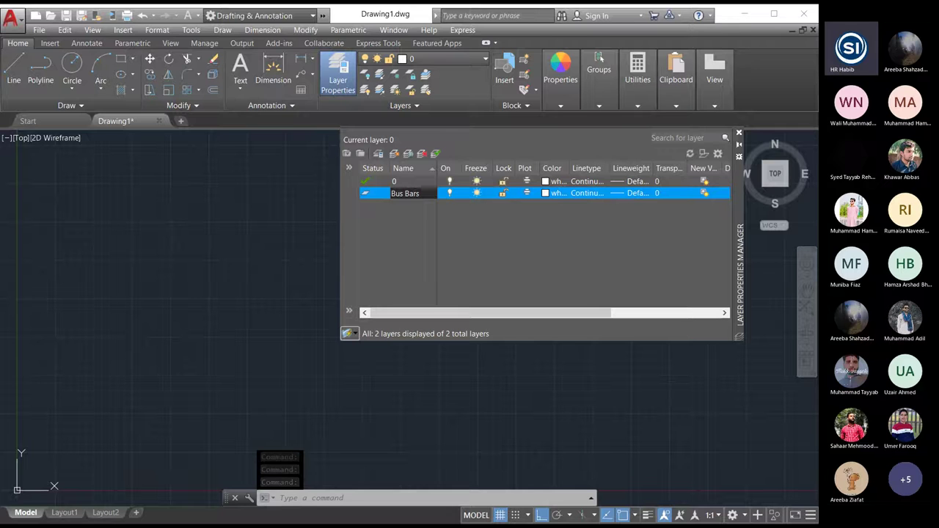
click(394, 154)
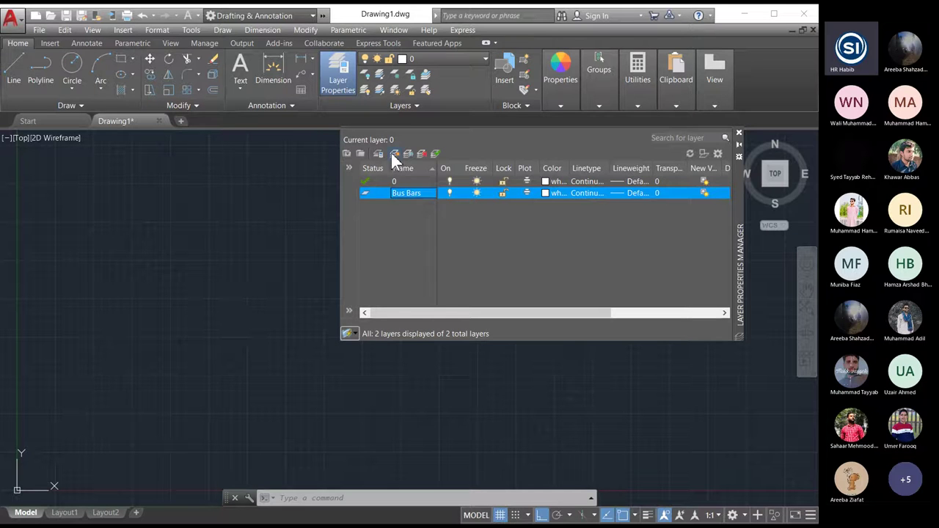
text(Lines)
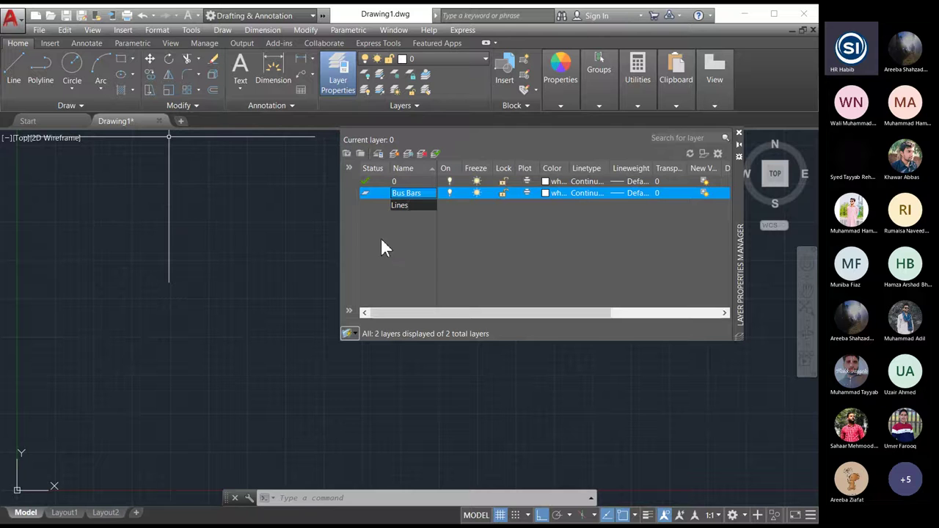
key(Return)
Add two more layers named Symbols and Texts.
click(394, 154)
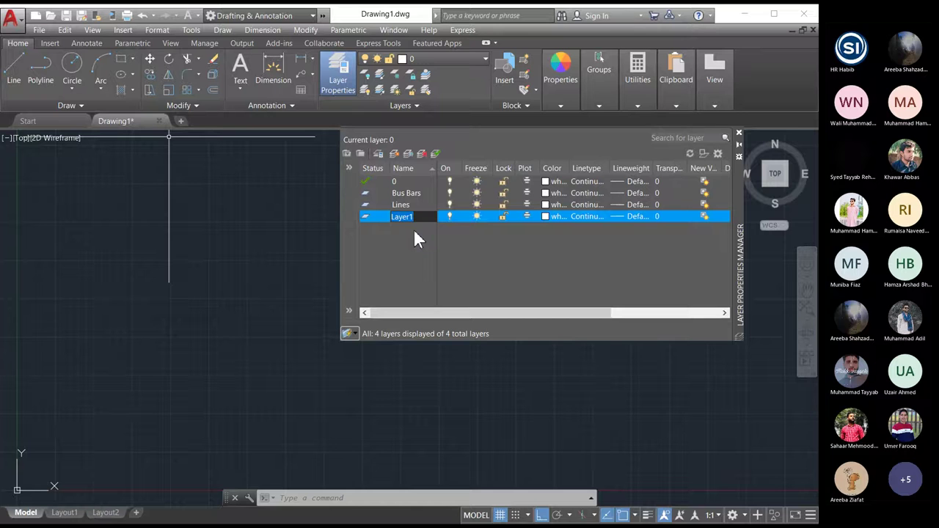
text(Symbo)
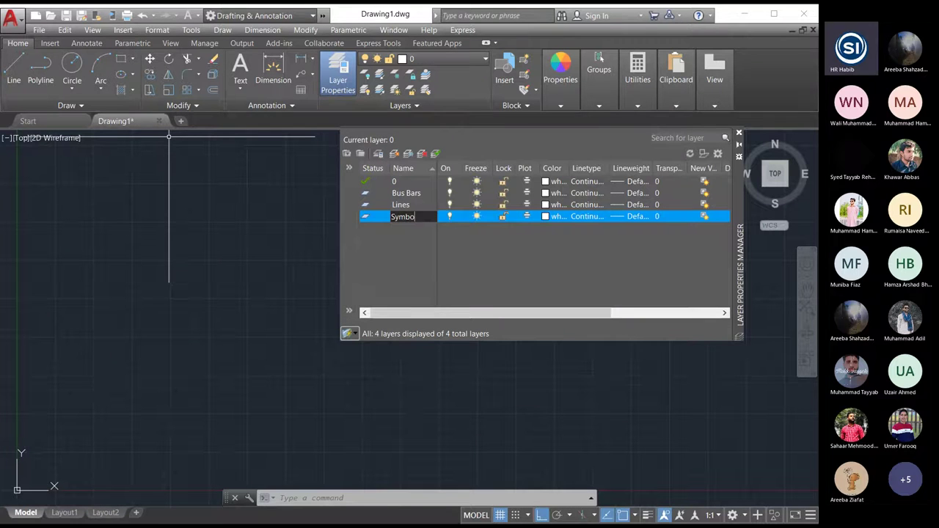
text(ls)
click(393, 154)
text(T)
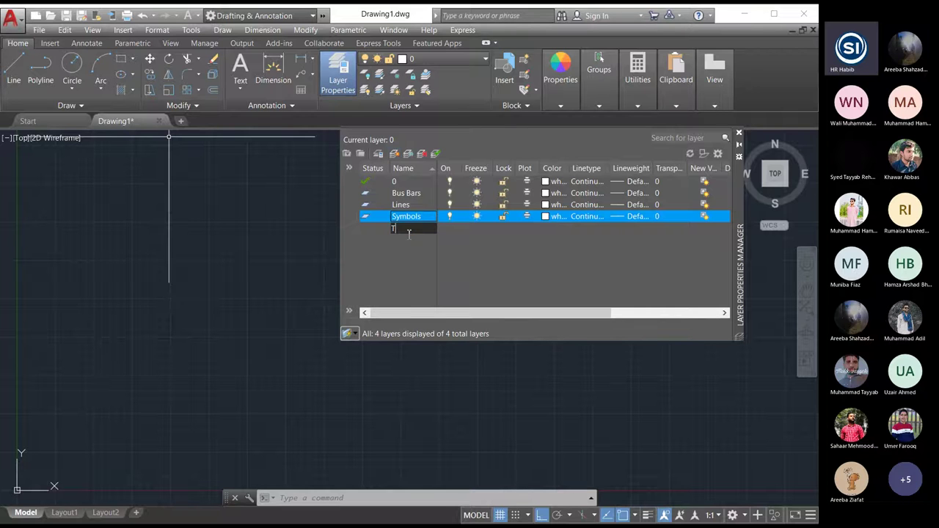
text(exts)
key(Return)
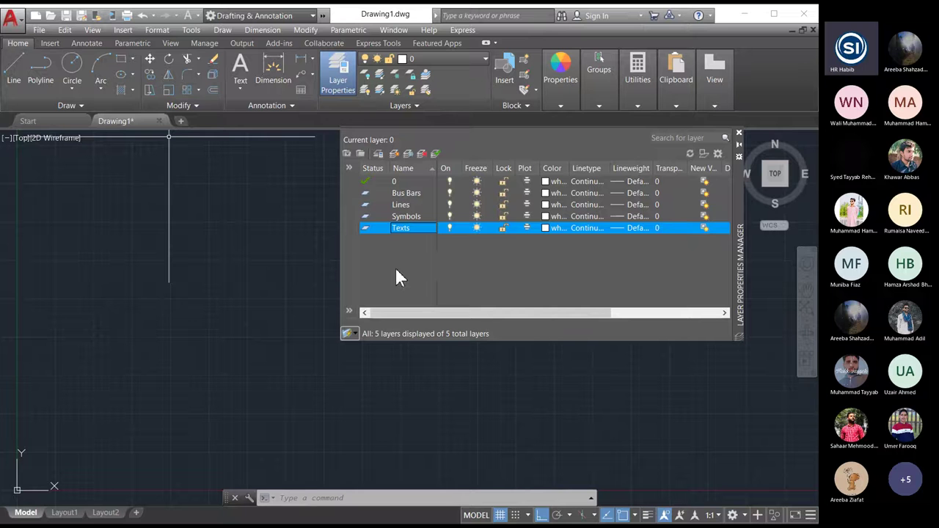
click(548, 193)
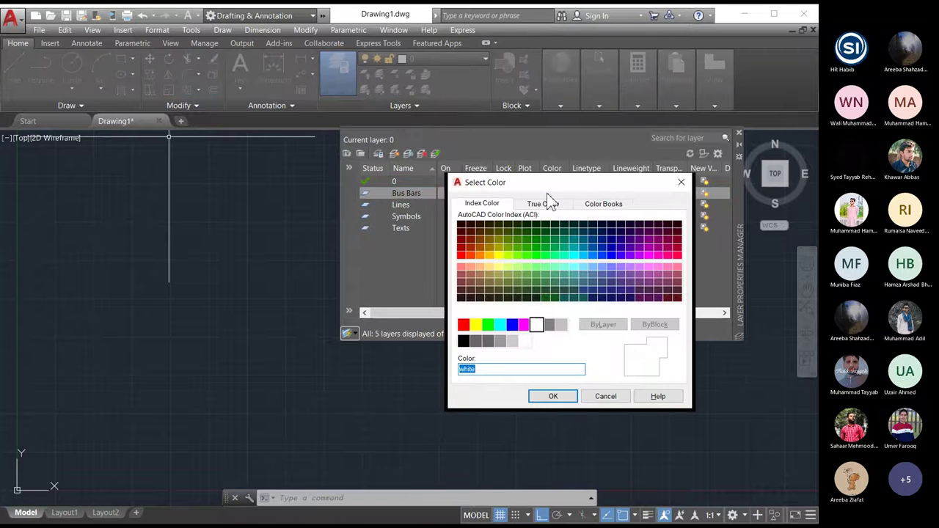
Colour the Bus Bars layer yellow, Lines green and Symbols cyan.
click(477, 328)
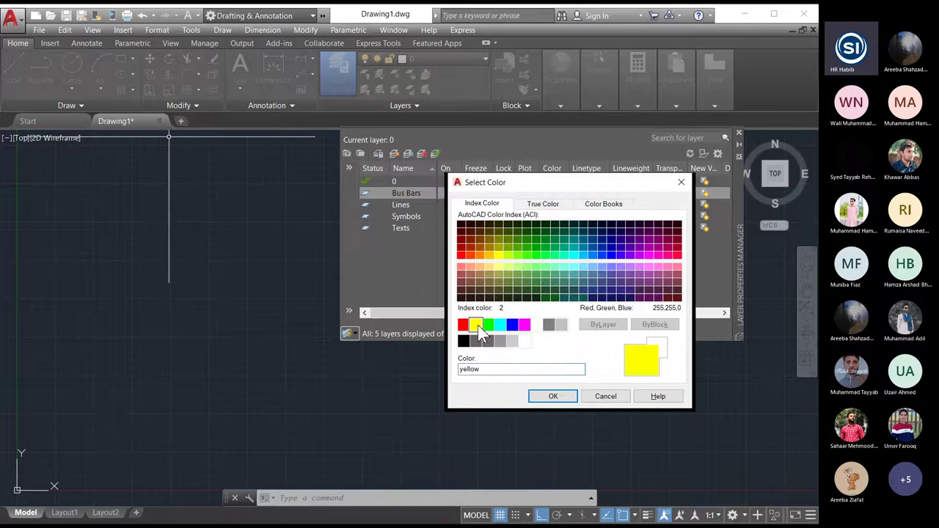
click(550, 398)
click(555, 204)
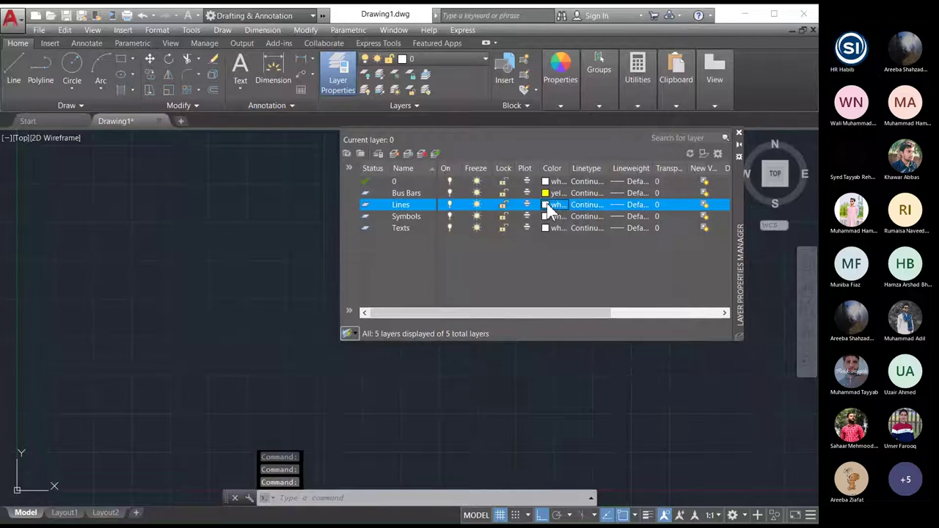
click(488, 324)
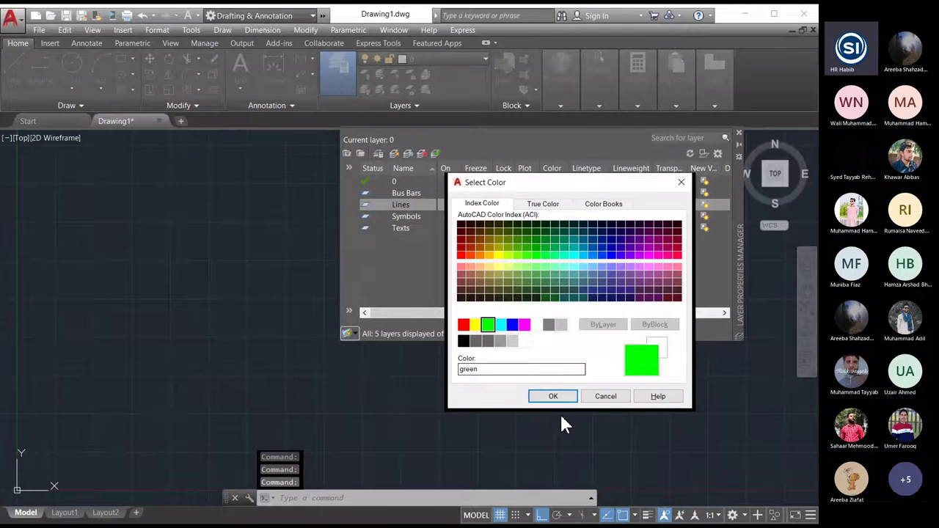
click(553, 396)
click(547, 216)
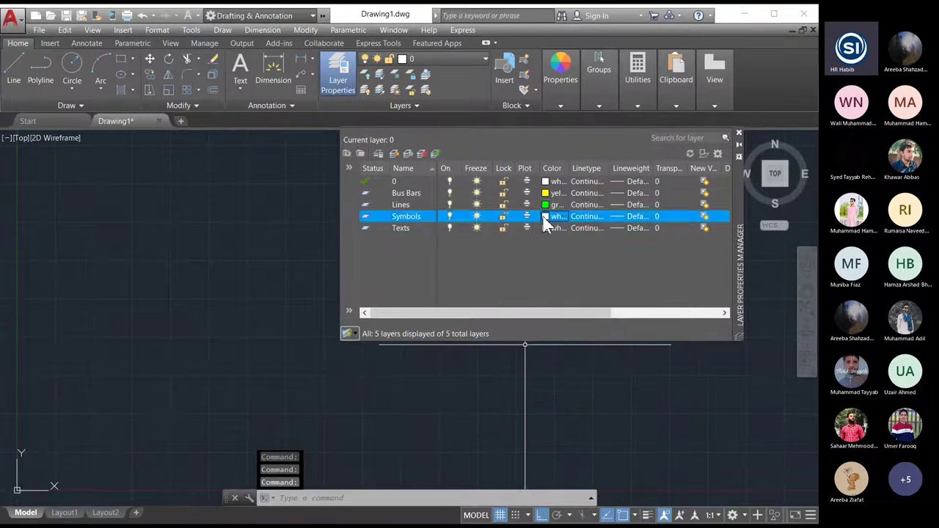
click(501, 324)
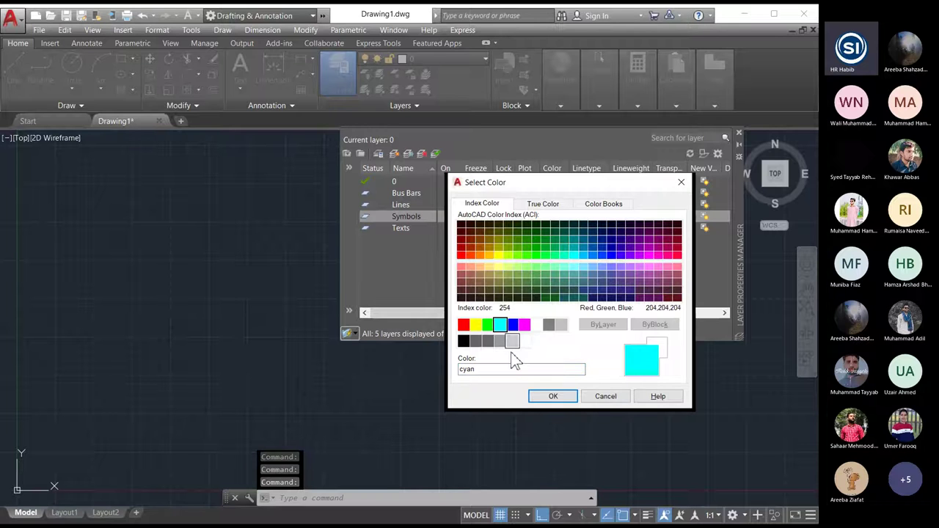
click(553, 396)
Give the Texts layer colour 40 and close the layer manager.
click(546, 228)
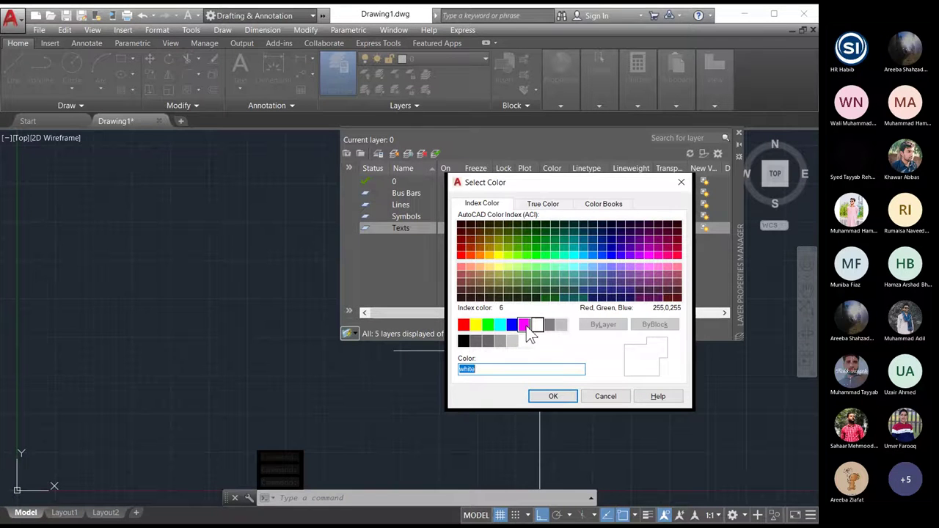
click(487, 256)
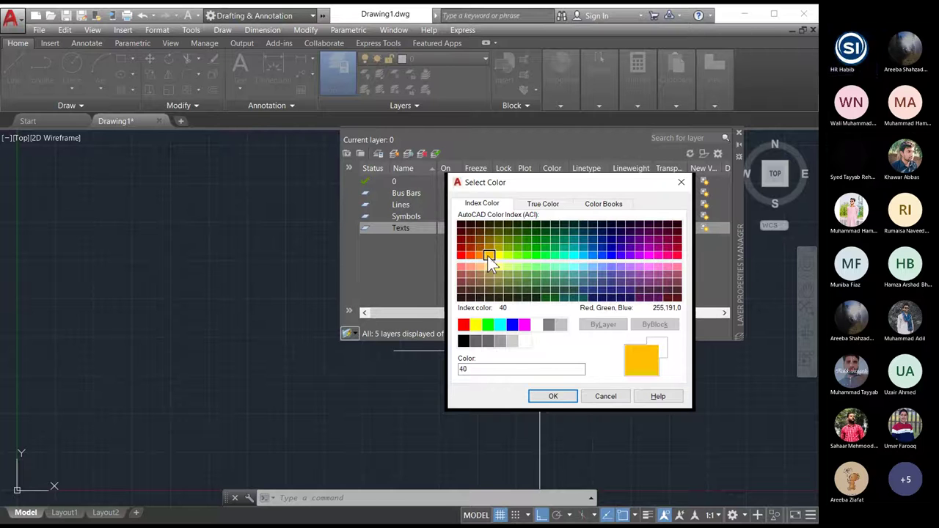
click(546, 400)
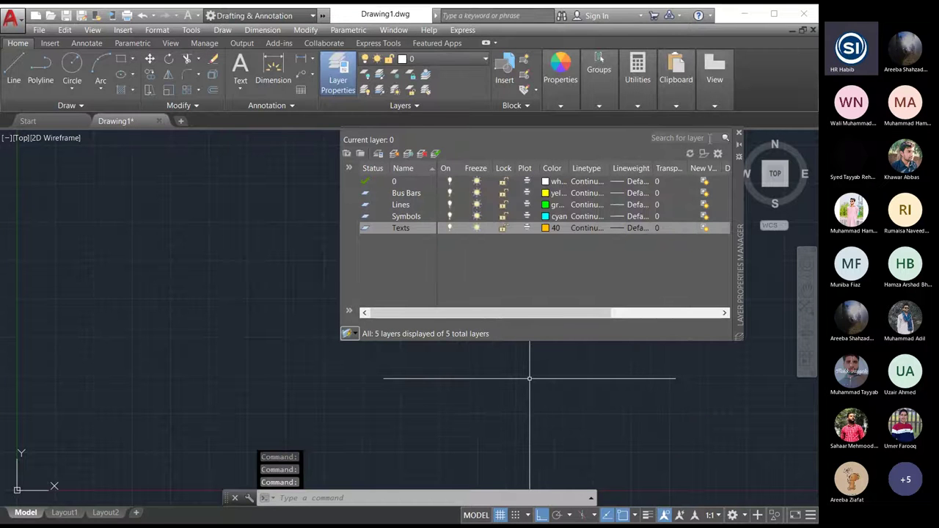
click(738, 134)
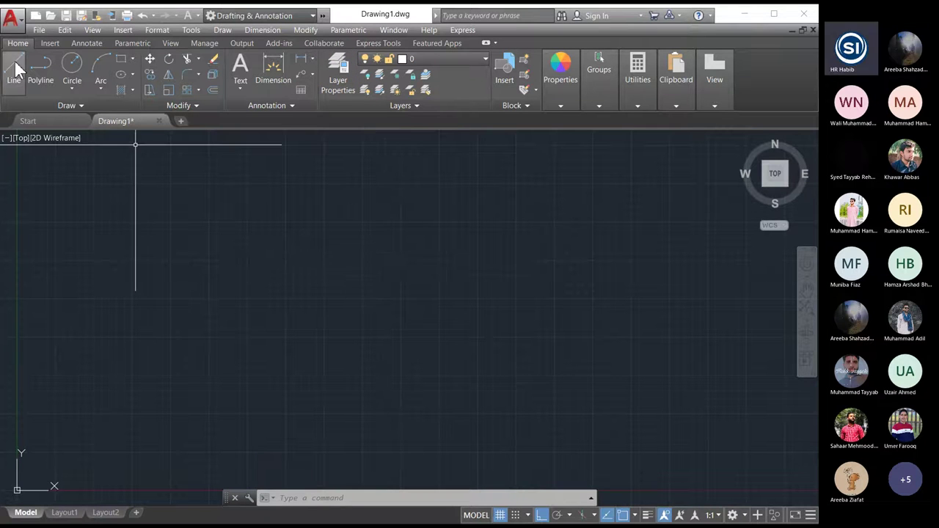
Make Bus Bars current and draw a 100-unit horizontal line near the top.
click(424, 59)
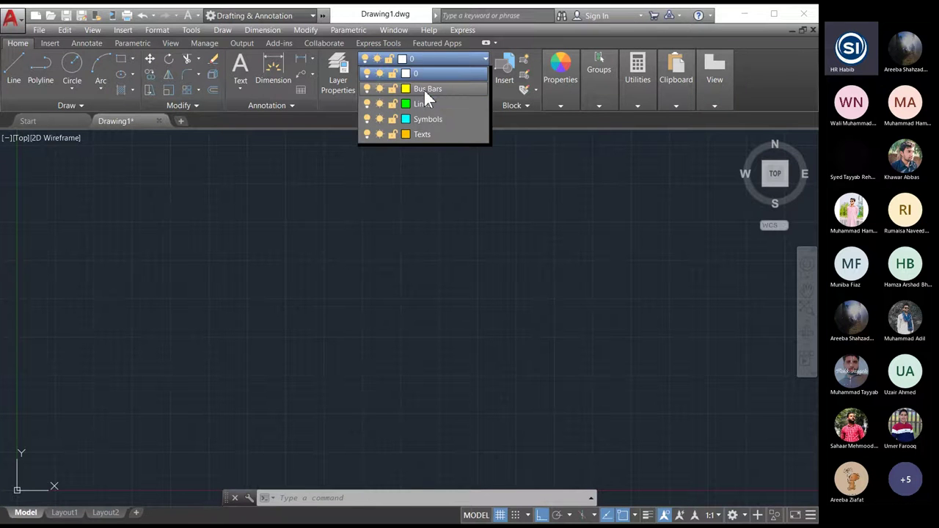
click(426, 89)
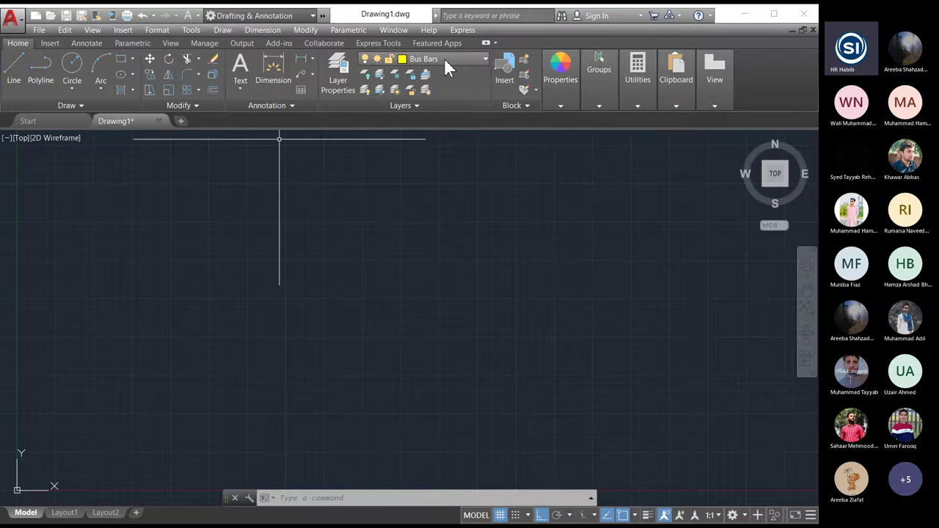
click(12, 70)
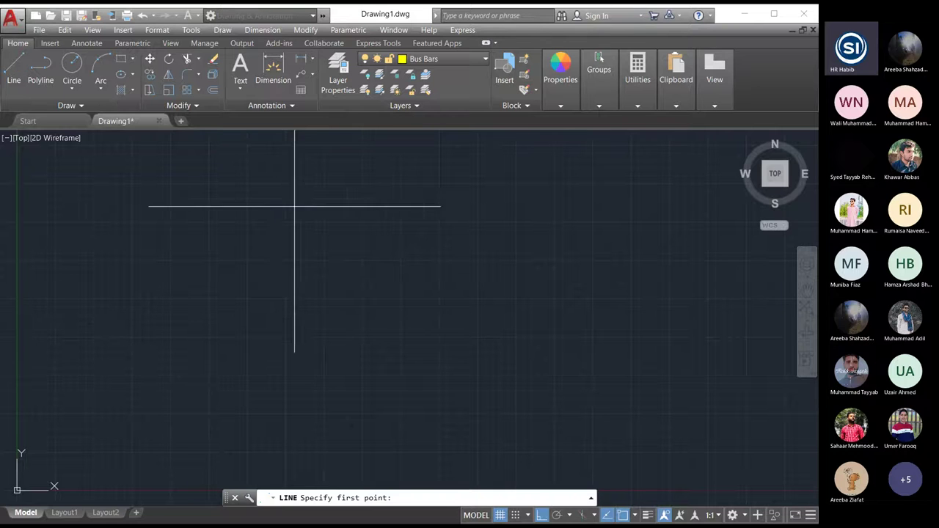
click(272, 163)
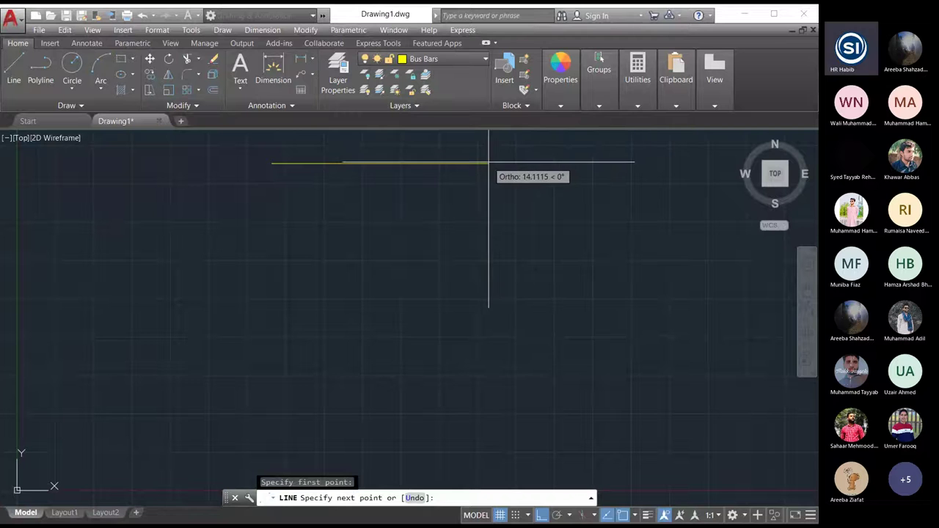
scroll(503, 166, down, 4)
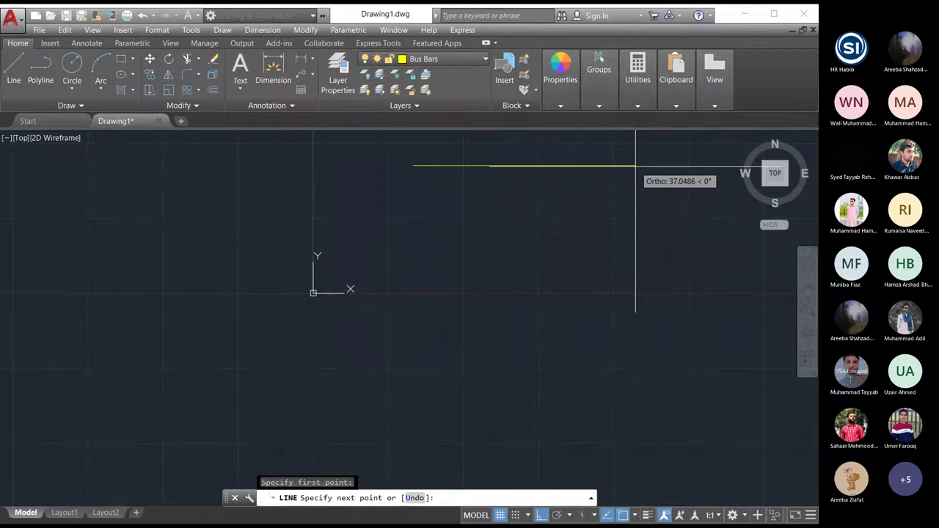
text(100)
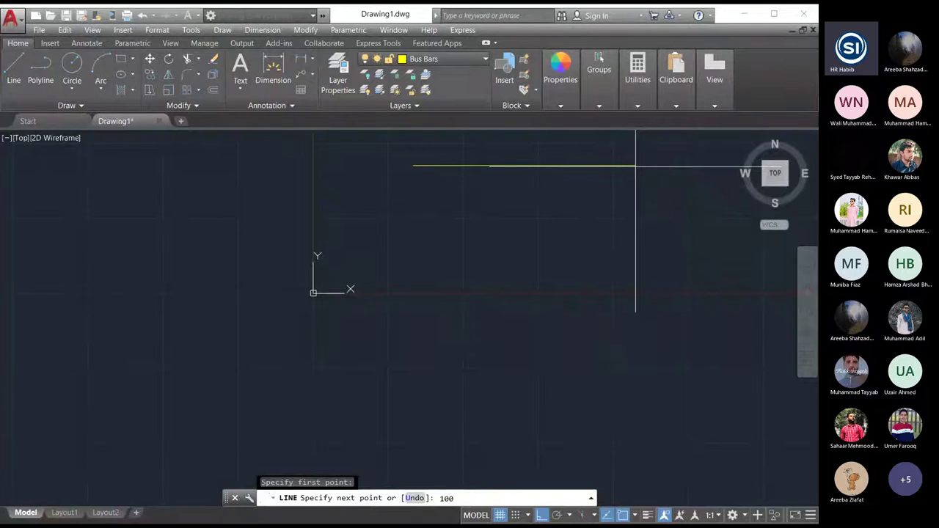
key(Return)
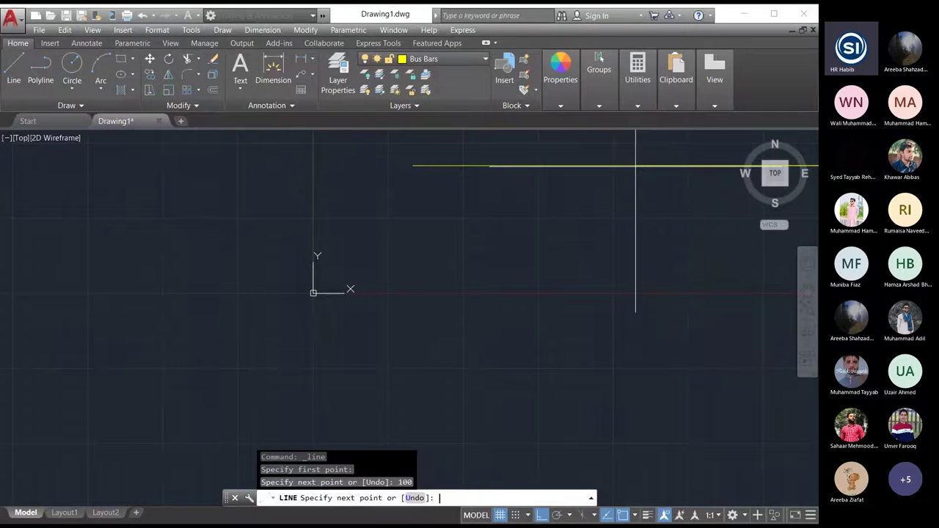
scroll(156, 270, down, 1)
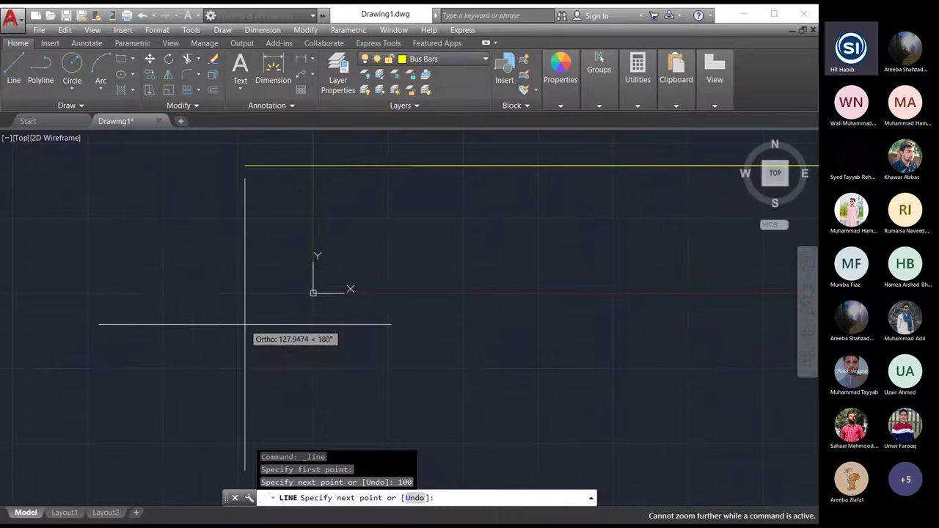
key(Escape)
scroll(139, 296, down, 4)
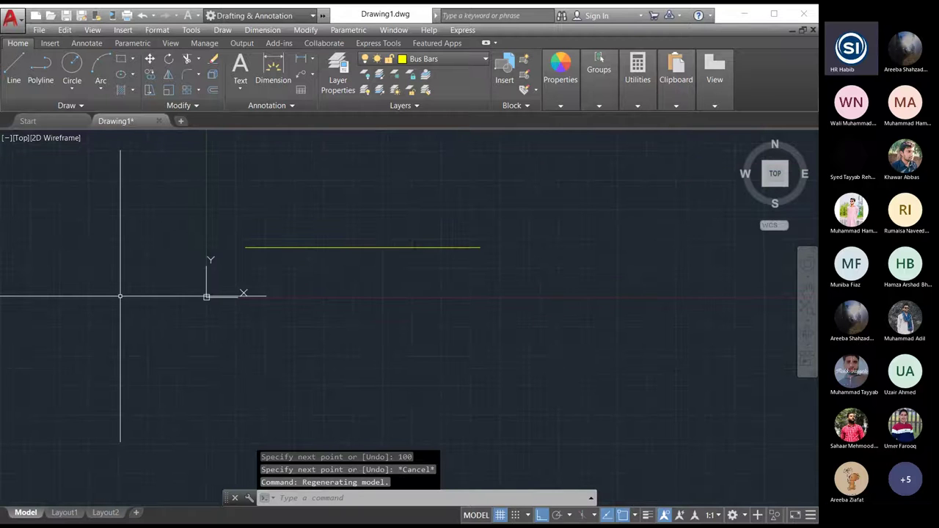
scroll(408, 281, up, 4)
scroll(440, 277, down, 2)
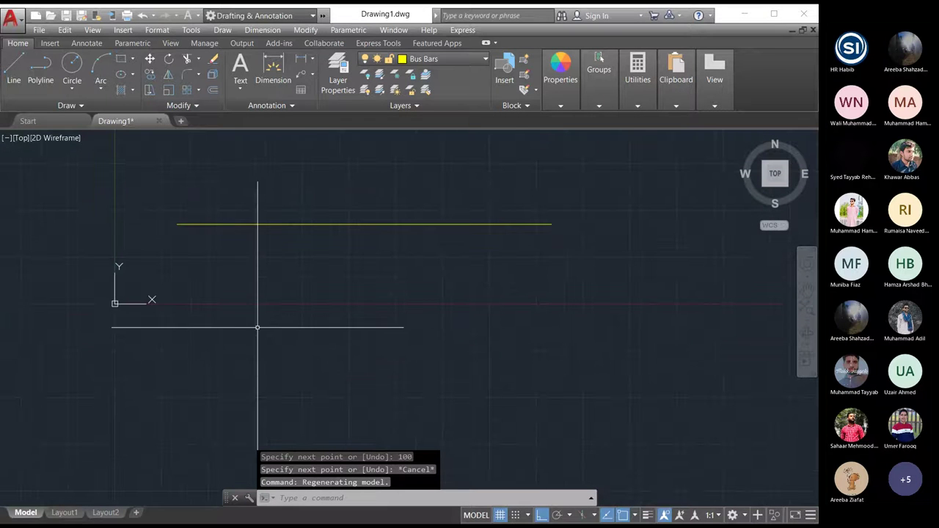
scroll(258, 325, up, 2)
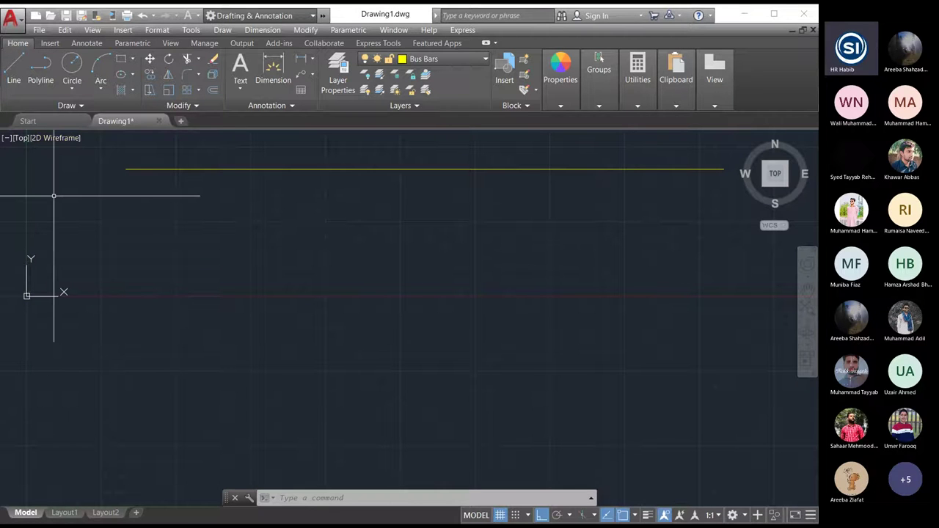
Turn off the UCS icon's Origin option under View > Display so it stays cornered.
click(96, 32)
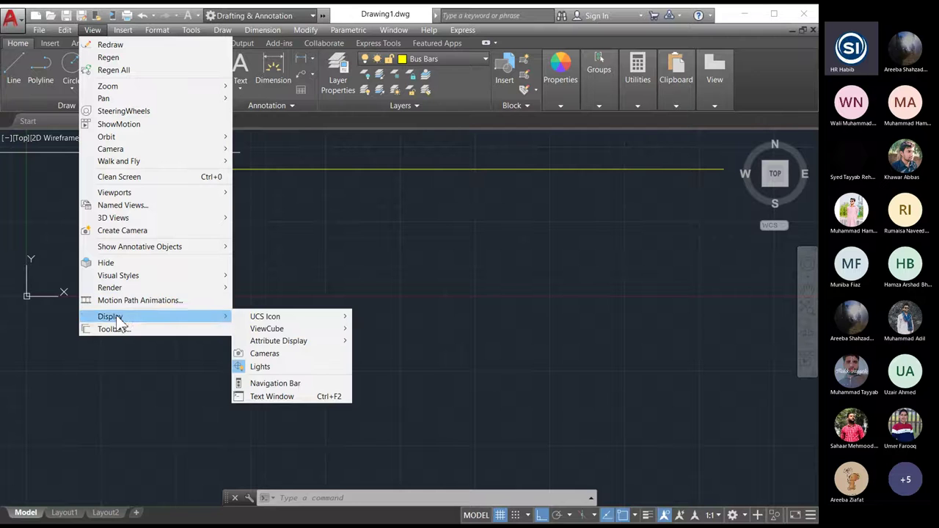
mouse_move(121, 315)
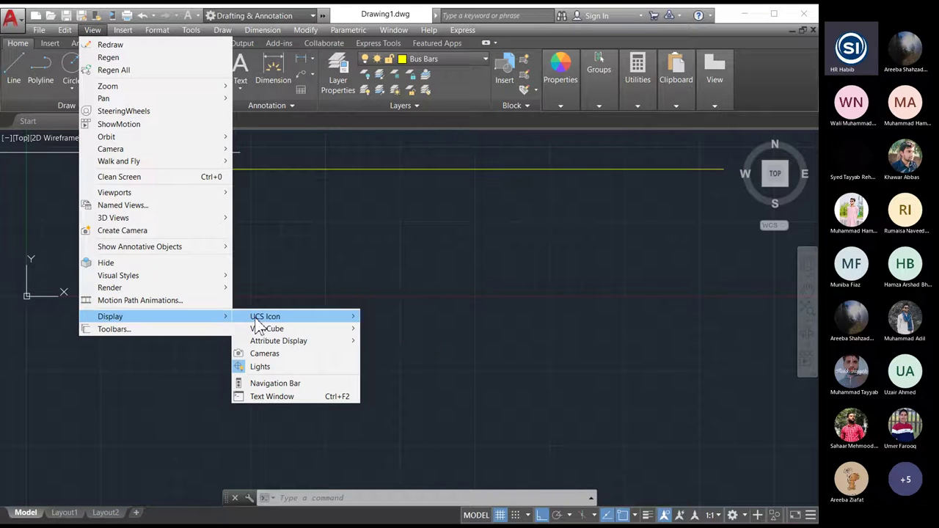
click(372, 330)
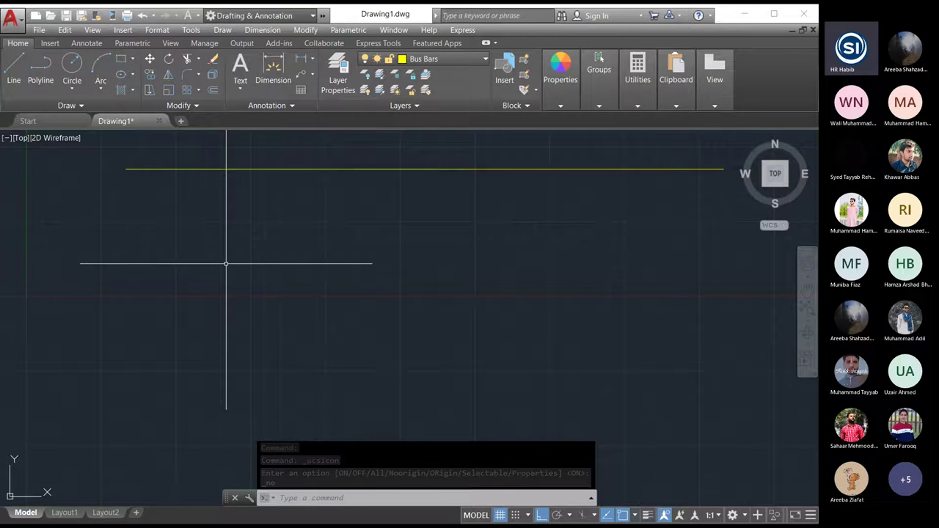
scroll(226, 253, down, 2)
scroll(474, 150, down, 4)
scroll(411, 220, down, 1)
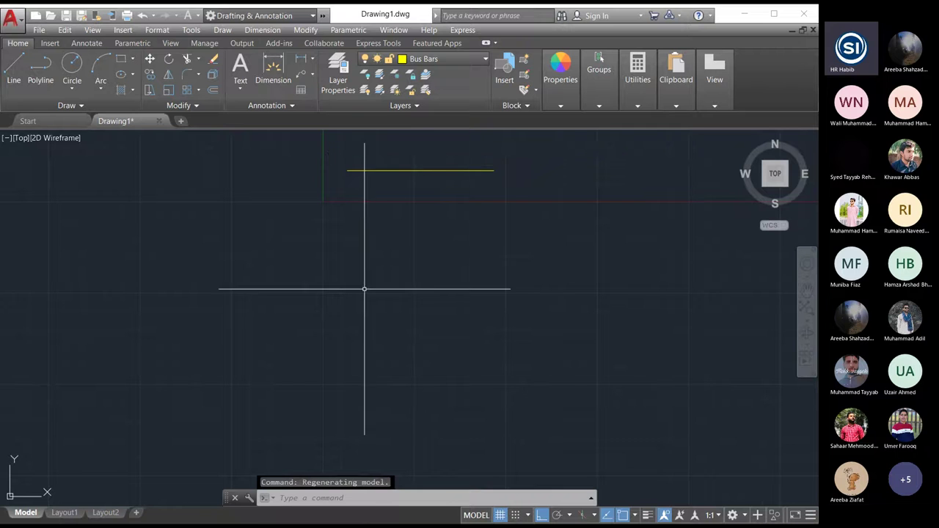
scroll(350, 291, up, 1)
scroll(441, 209, up, 2)
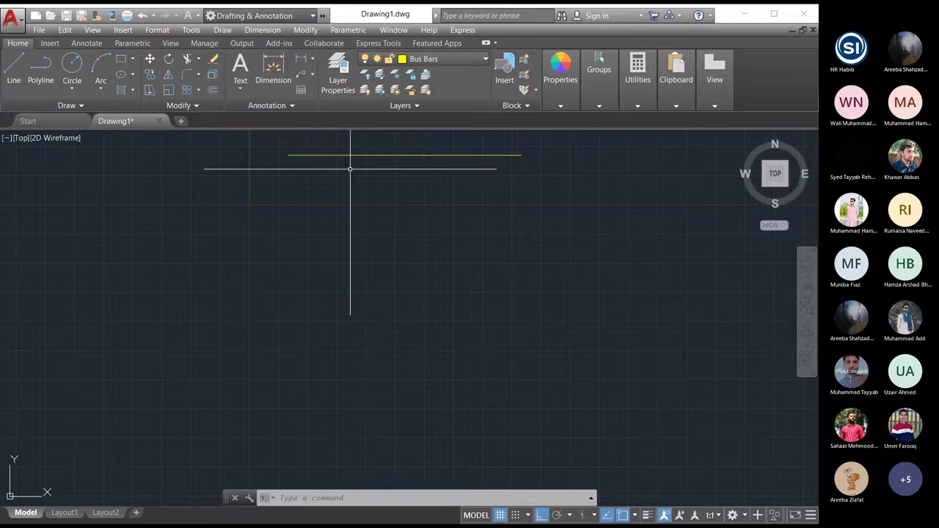
scroll(350, 169, down, 2)
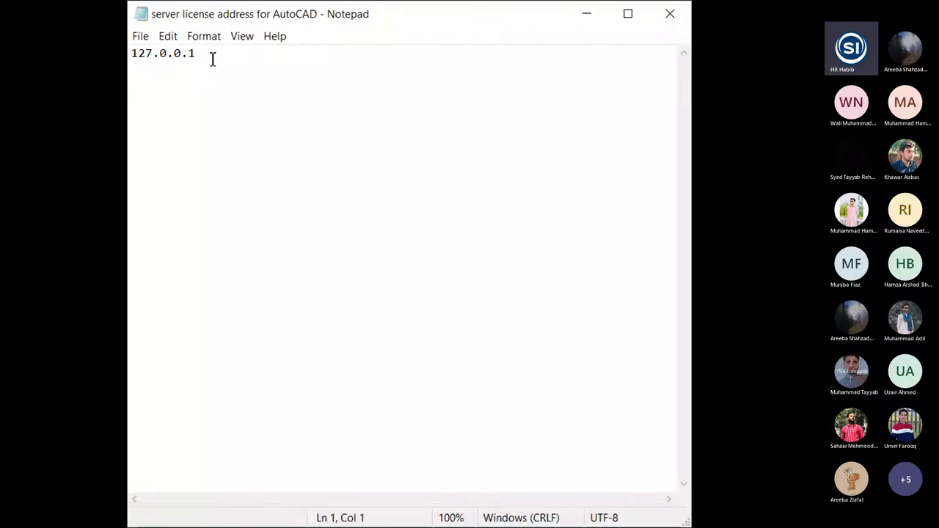
drag(197, 54, 131, 48)
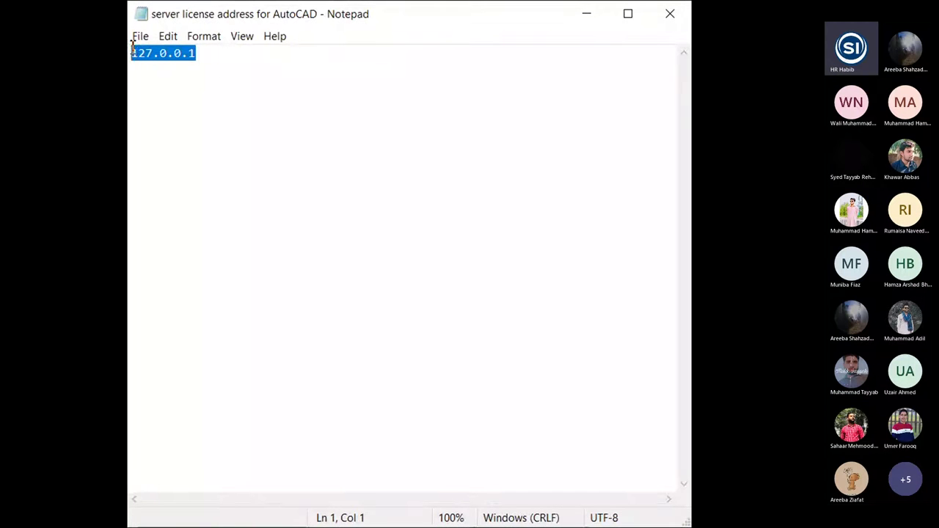
click(223, 65)
key(shift+Home)
click(170, 58)
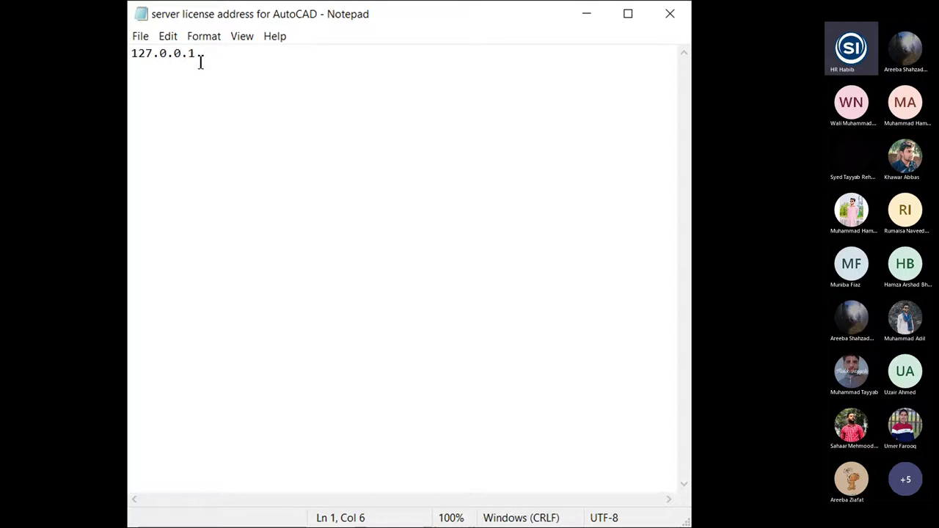
drag(199, 59, 168, 59)
click(176, 57)
drag(203, 71, 132, 67)
click(148, 66)
drag(200, 54, 139, 55)
click(240, 56)
drag(212, 53, 131, 63)
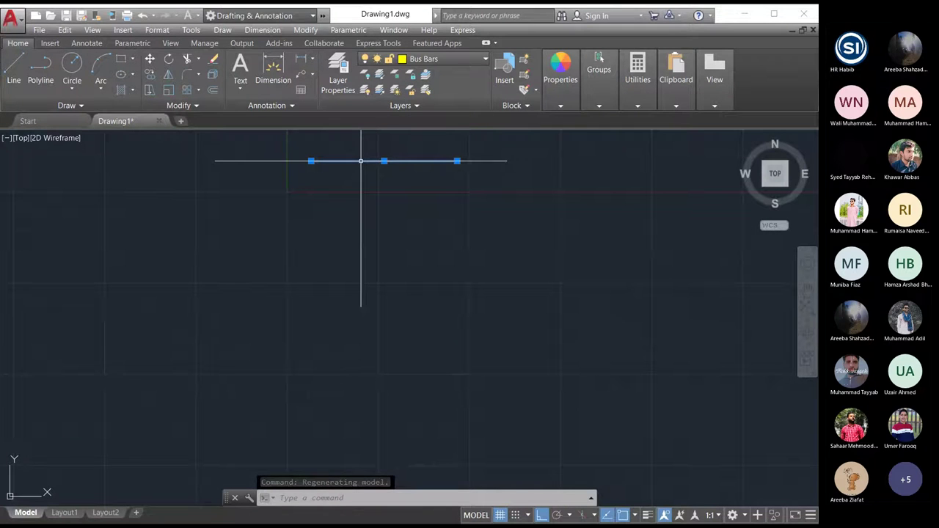
Check the bus bar's properties and switch on lineweight display so it shows thick.
right_click(361, 161)
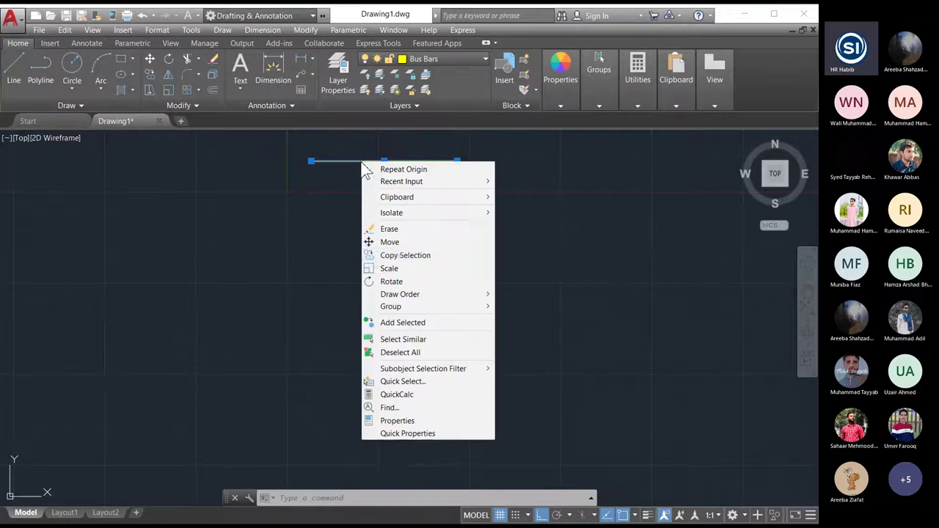
click(388, 421)
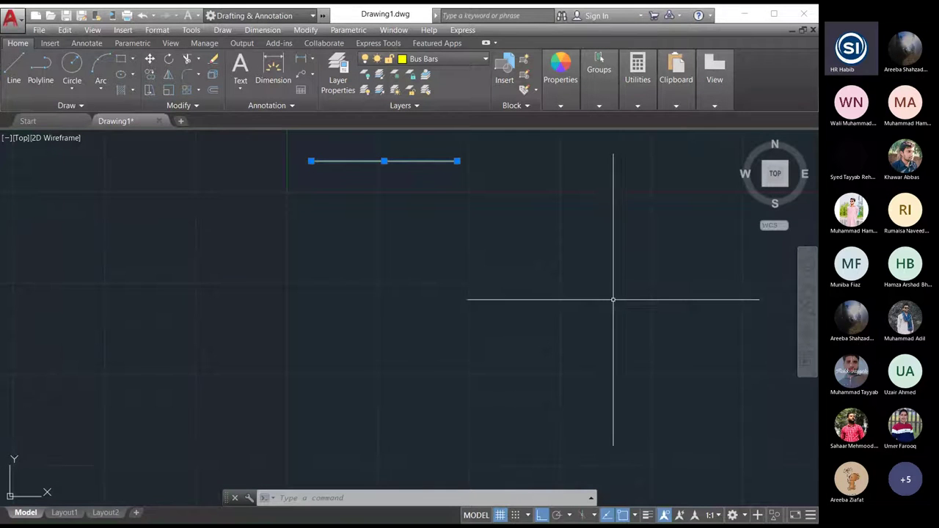
click(648, 515)
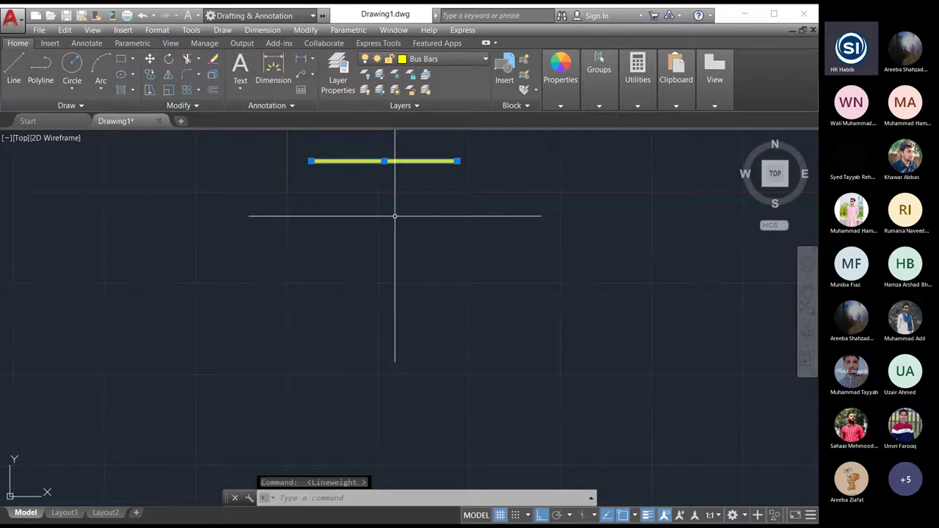
right_click(397, 162)
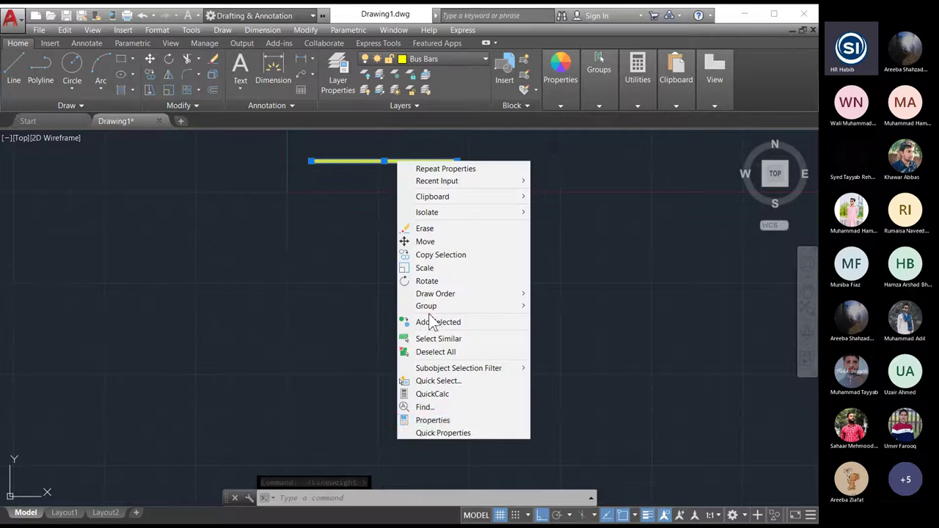
click(433, 421)
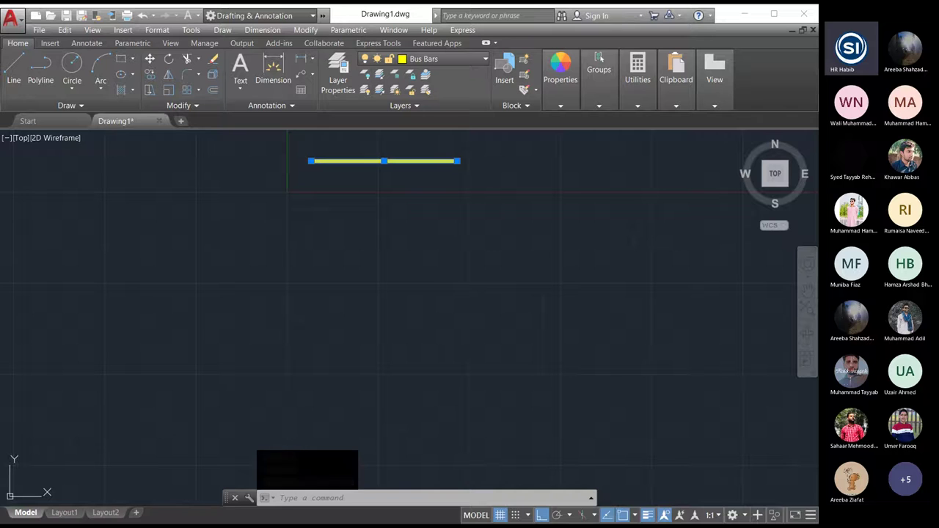
key(Escape)
key(ctrl+a)
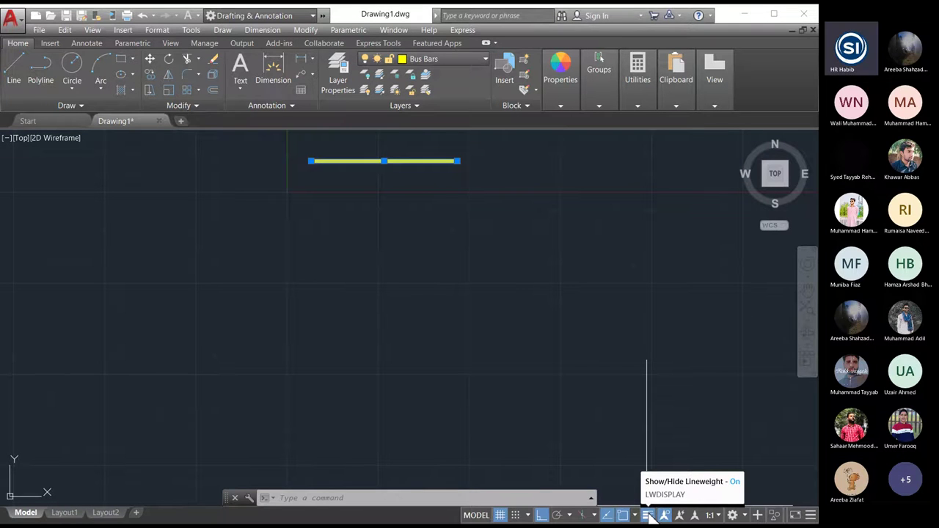
click(811, 515)
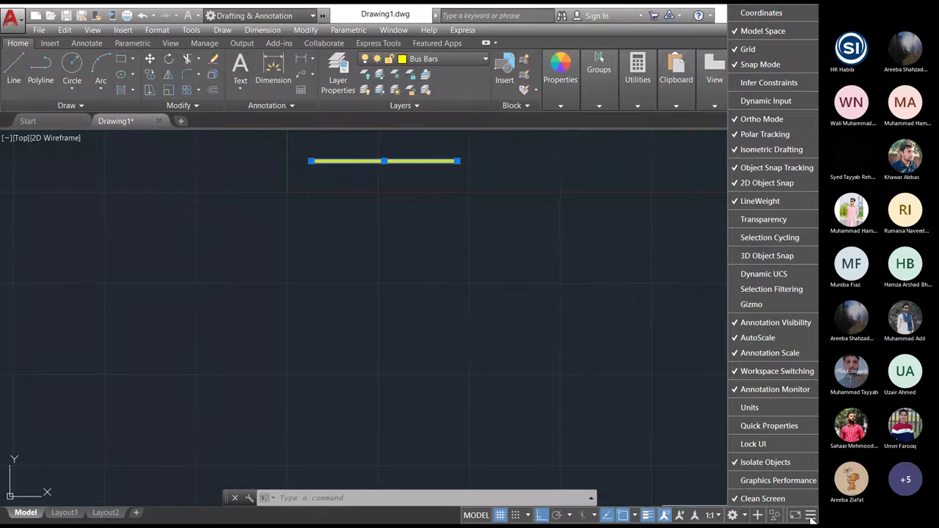
click(811, 516)
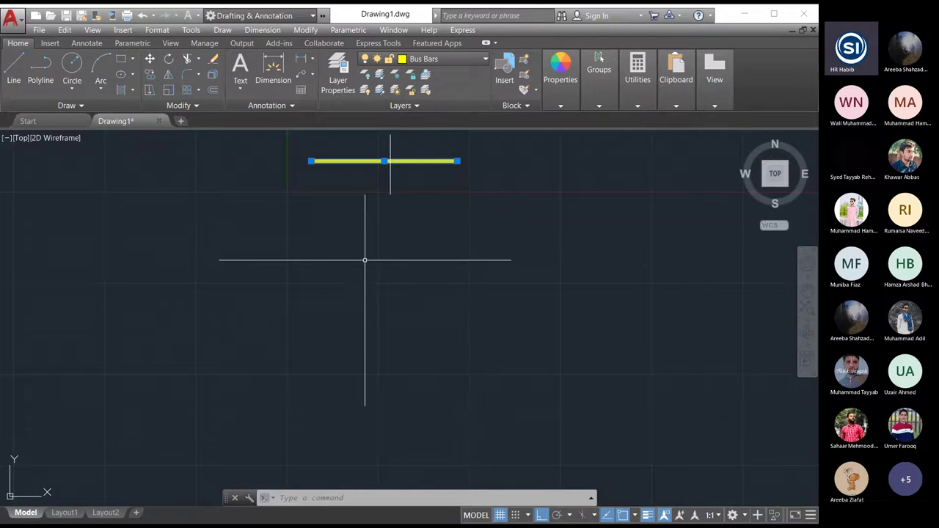
key(Escape)
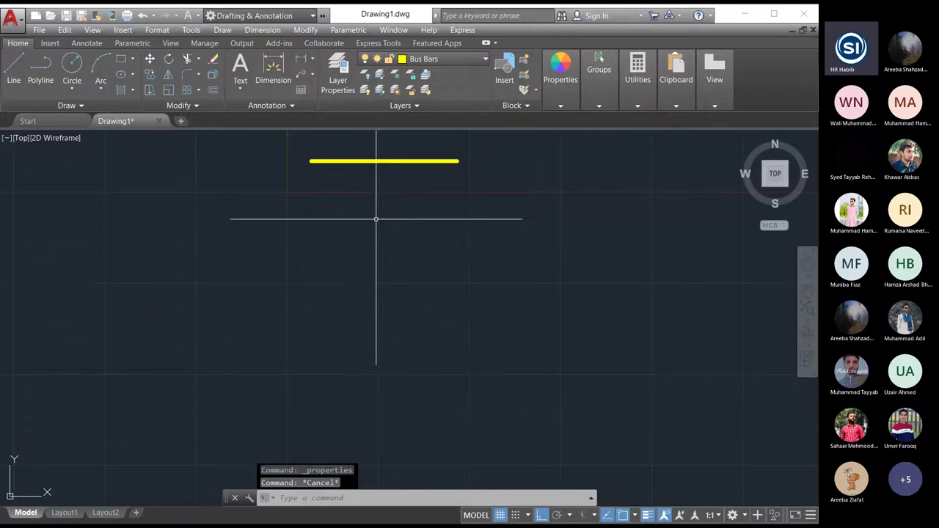
Pick Lines from the layer dropdown as the current layer.
click(437, 59)
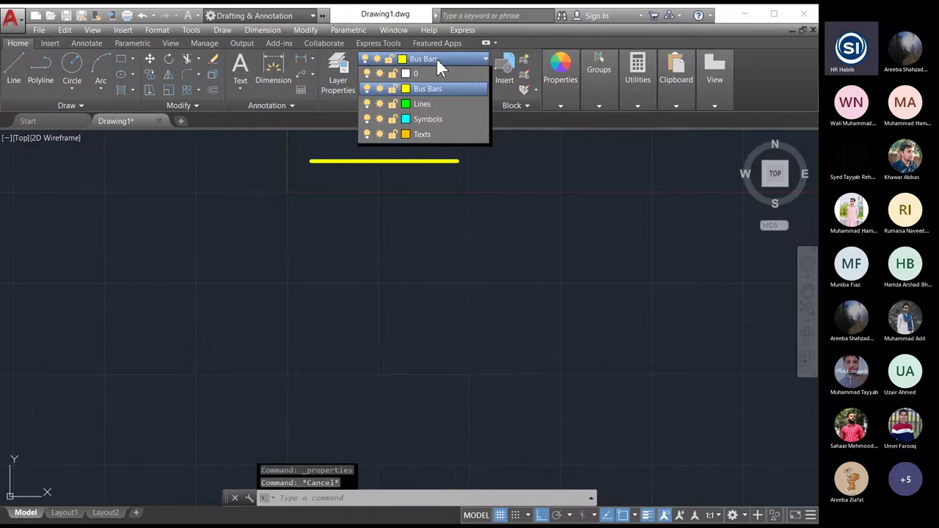
click(428, 107)
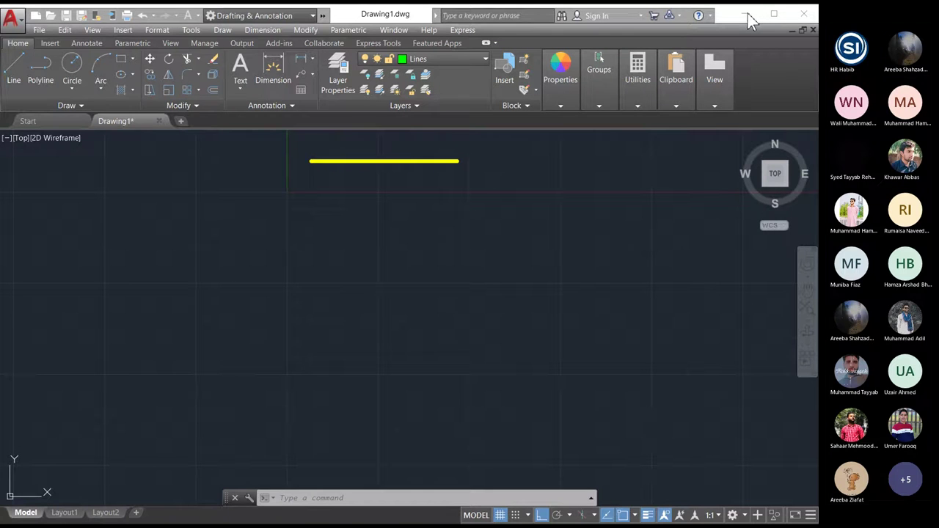
Draw a 20-unit vertical line downward from the bus bar's midpoint.
click(13, 69)
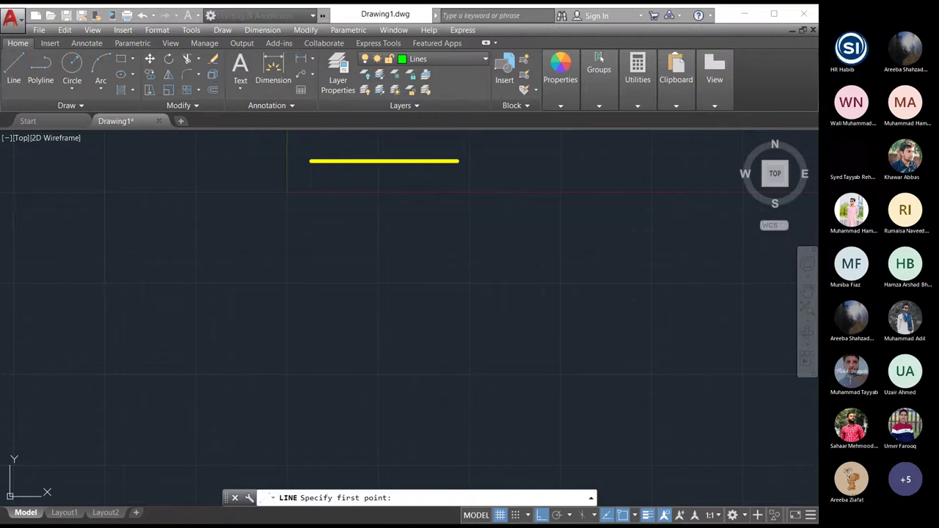
click(383, 161)
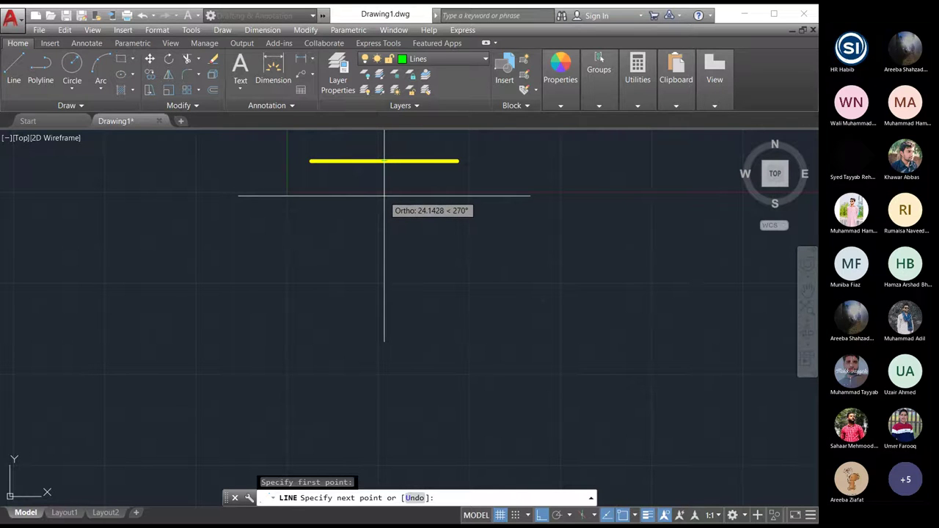
text(20)
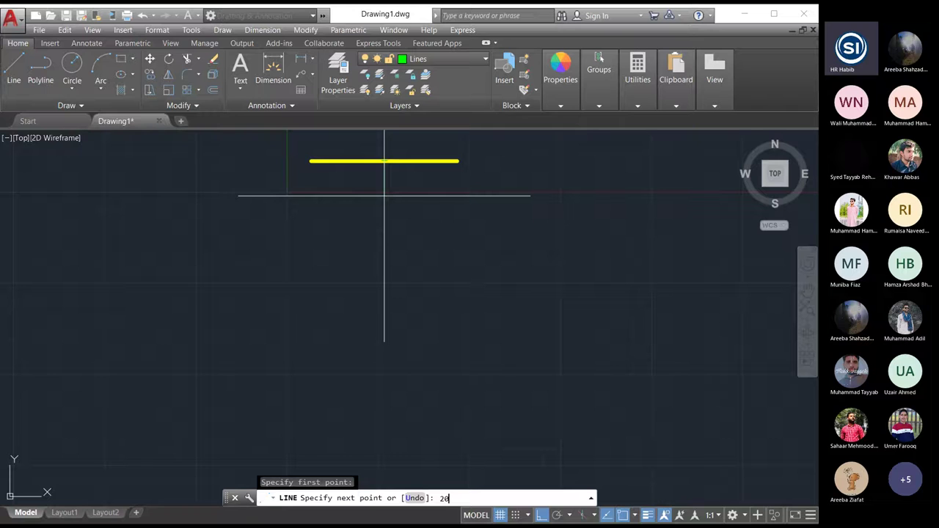
key(Return)
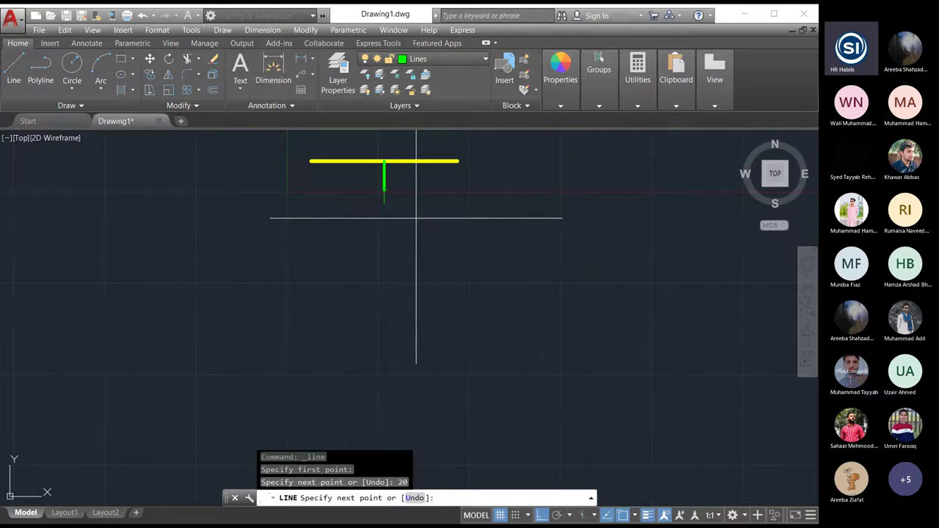
key(Escape)
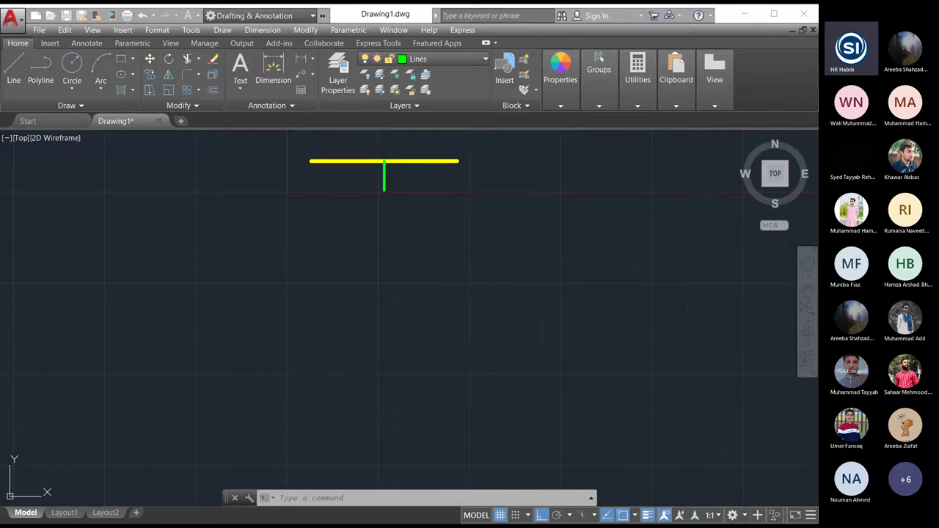
Draw a radius-2 circle centred on the feeder line's lower endpoint.
click(71, 69)
click(383, 189)
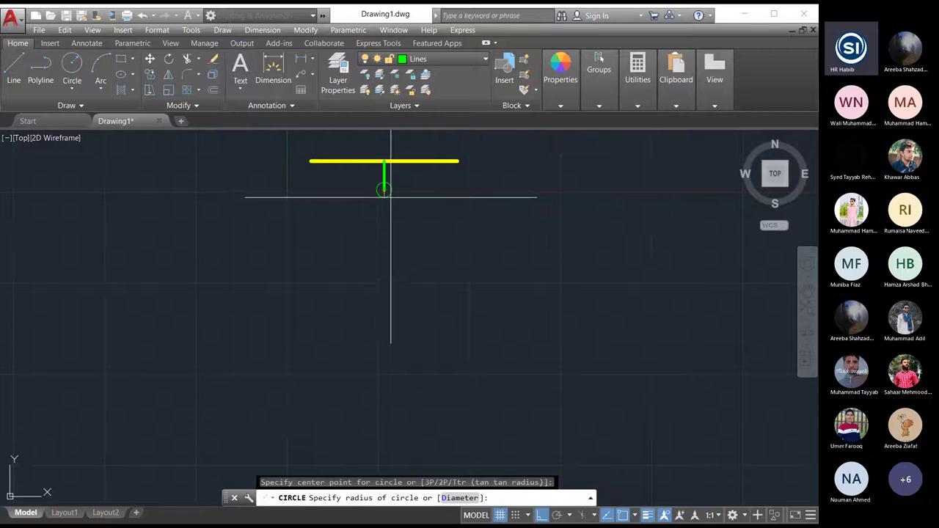
scroll(391, 196, up, 3)
scroll(391, 195, down, 3)
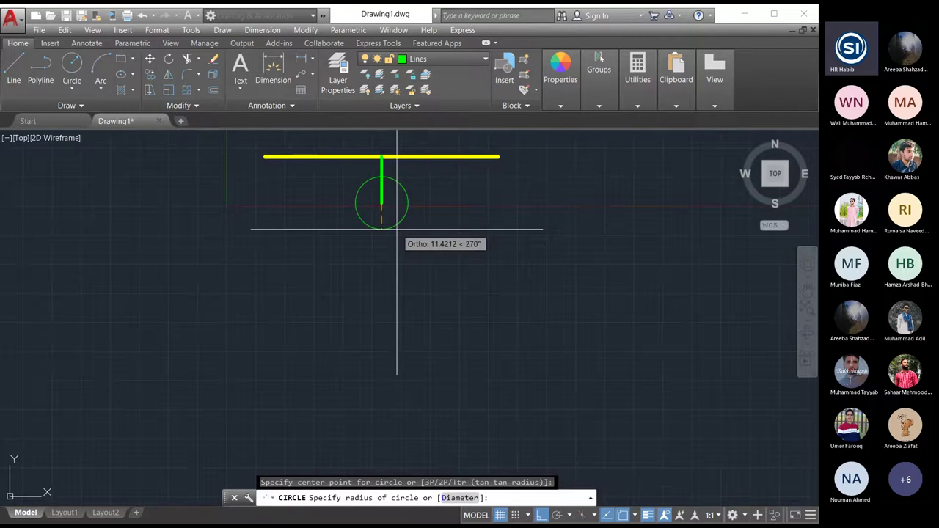
scroll(391, 198, up, 4)
scroll(391, 200, up, 2)
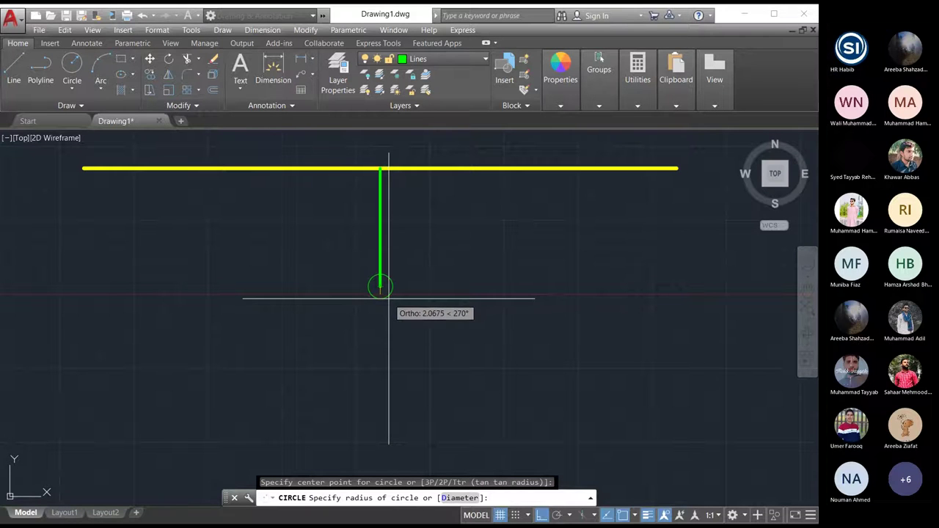
text(2)
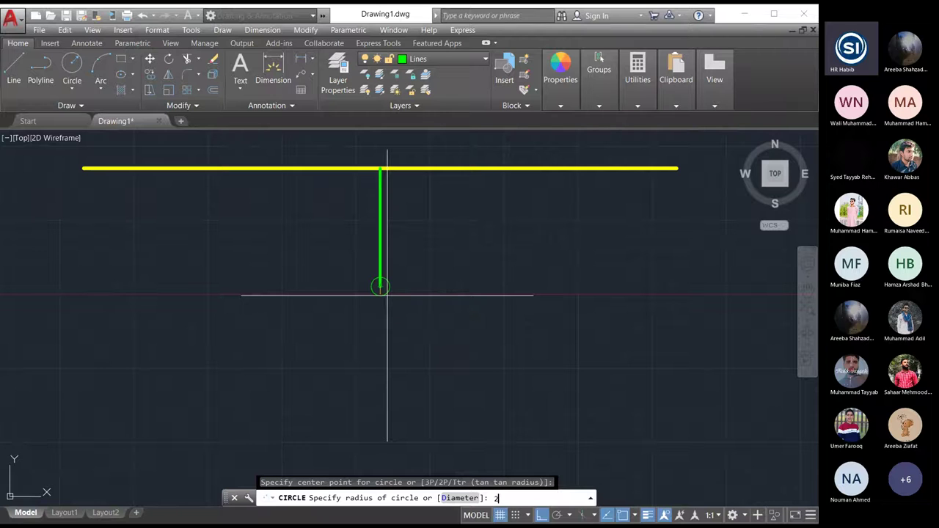
key(Return)
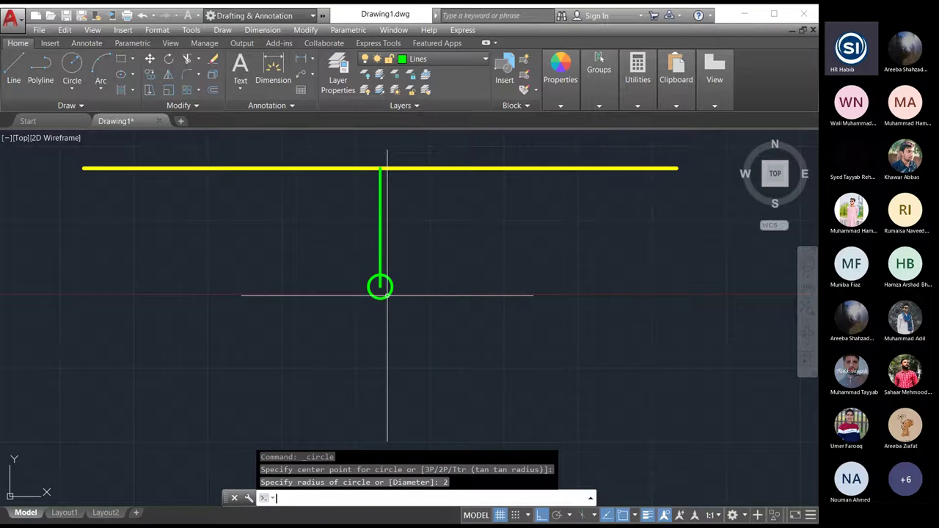
scroll(288, 245, down, 2)
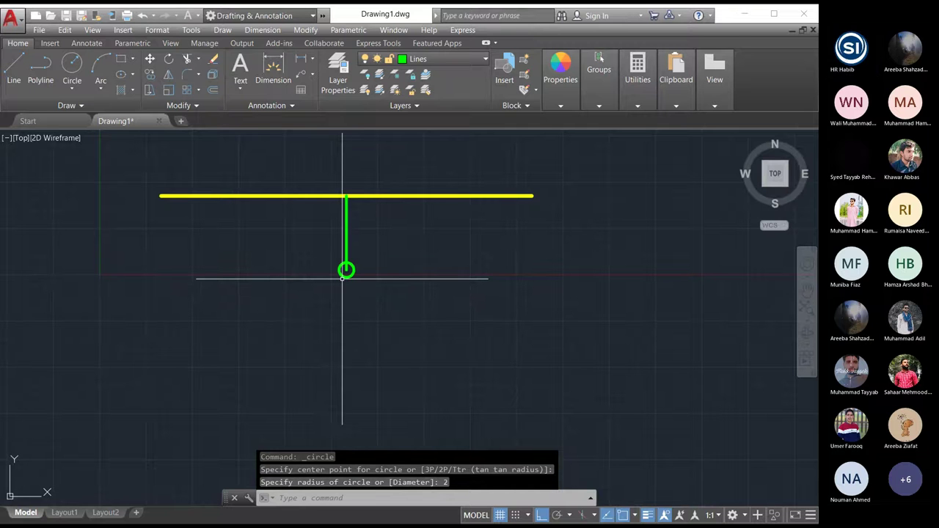
scroll(345, 341, up, 4)
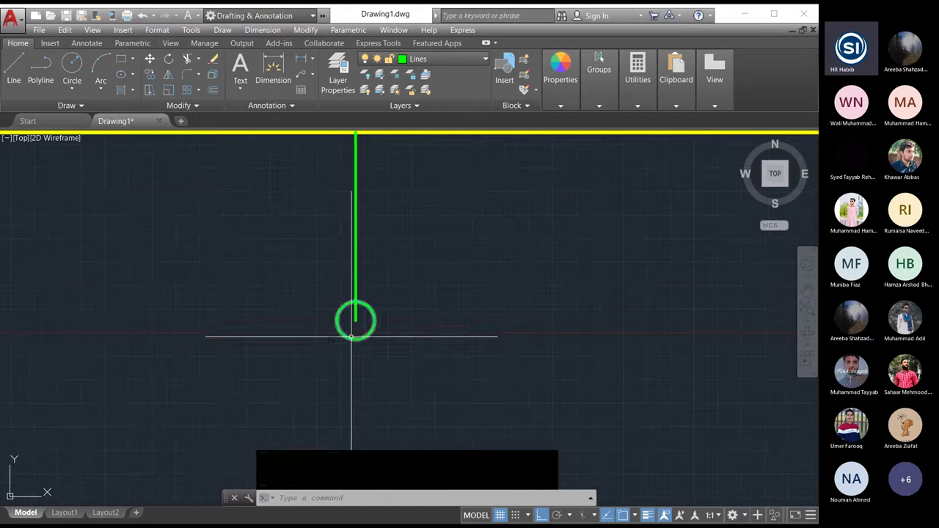
click(356, 339)
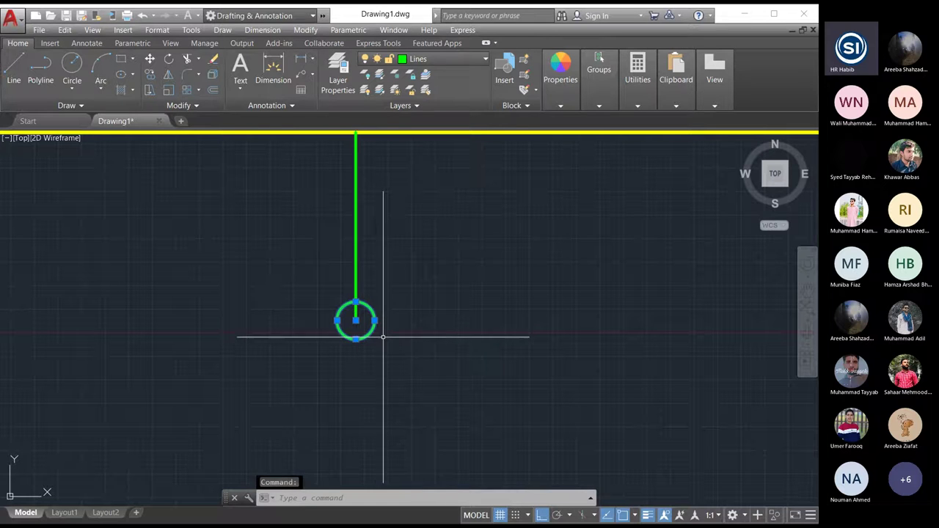
key(Escape)
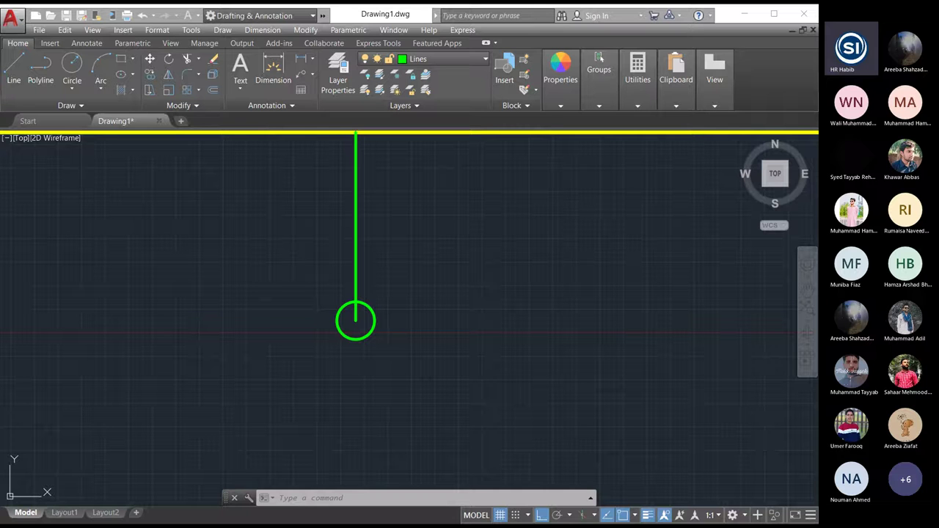
Move the circle by its top quadrant so it meets the feeder line's bottom end.
click(356, 302)
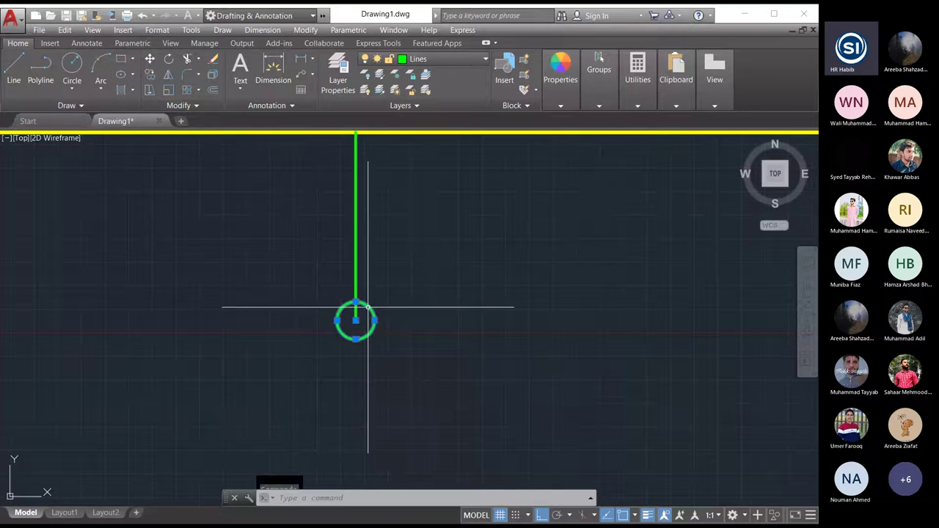
click(316, 28)
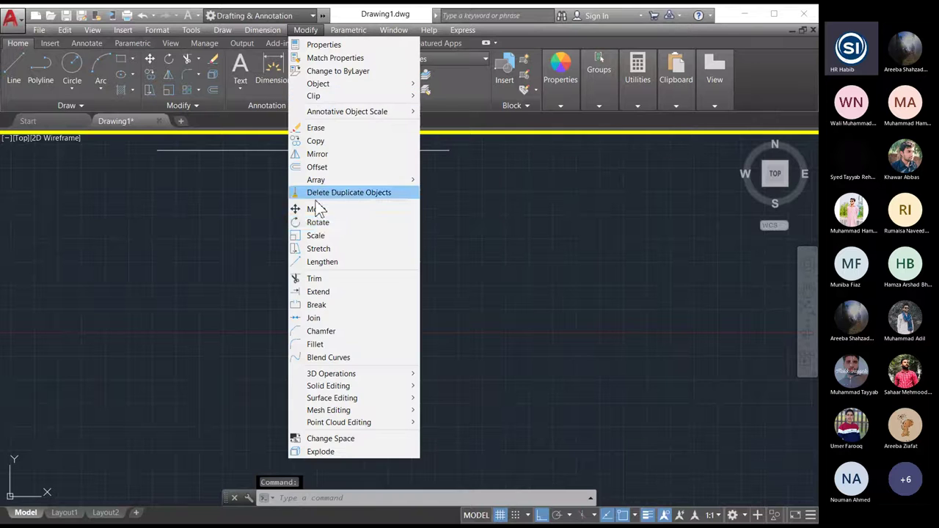
click(317, 210)
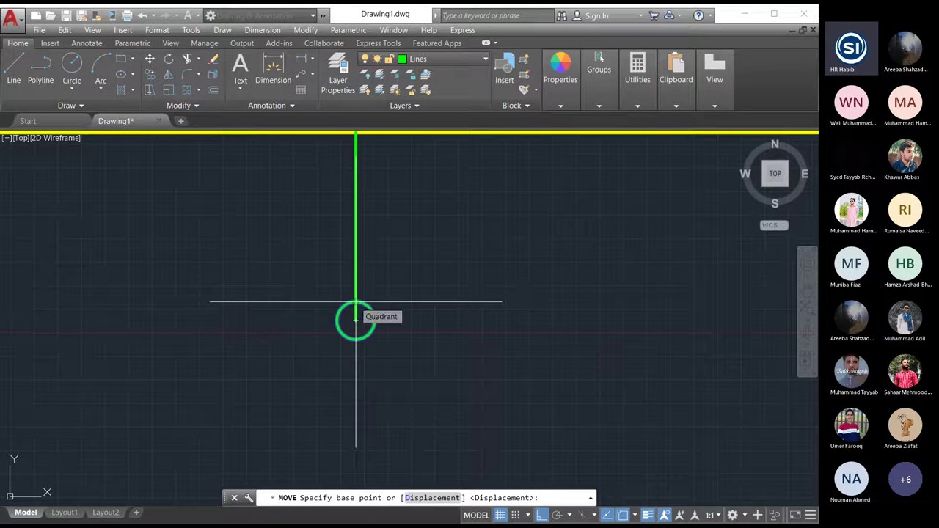
click(355, 320)
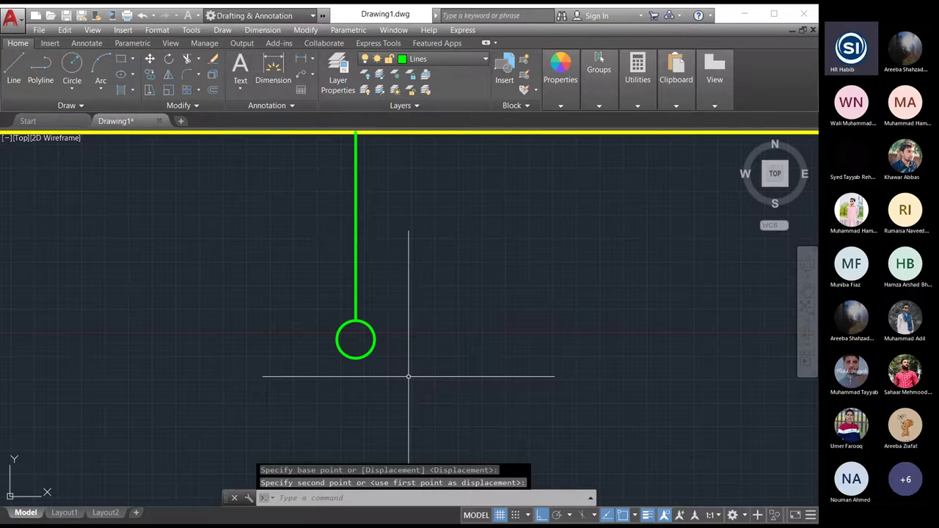
scroll(402, 345, down, 2)
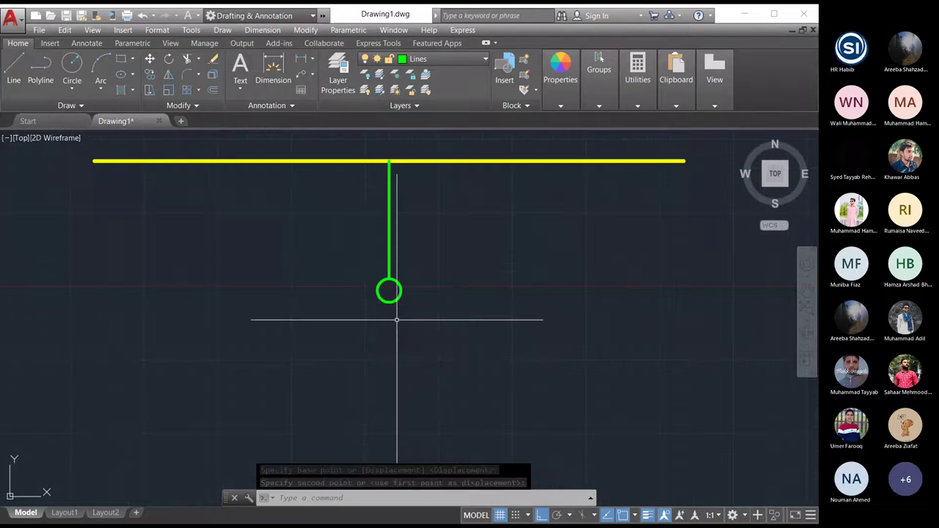
middle_drag(416, 312, 419, 296)
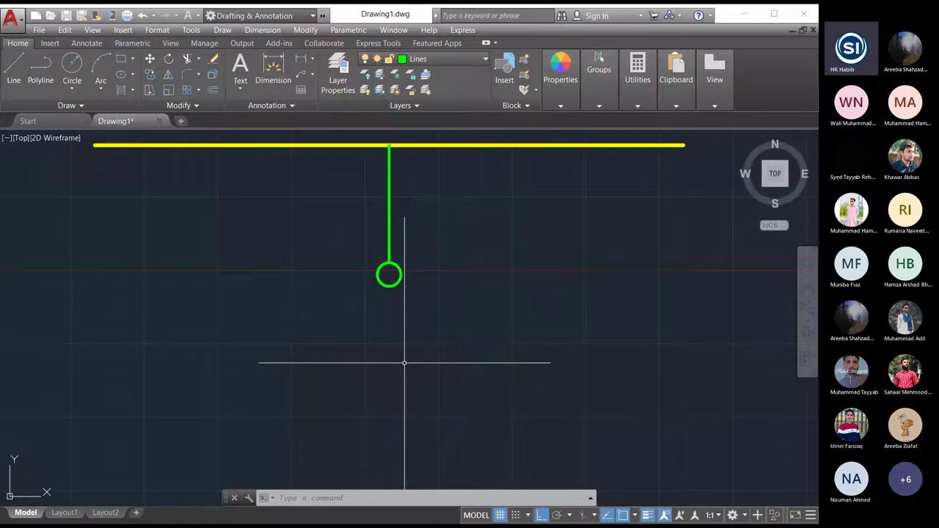
click(390, 273)
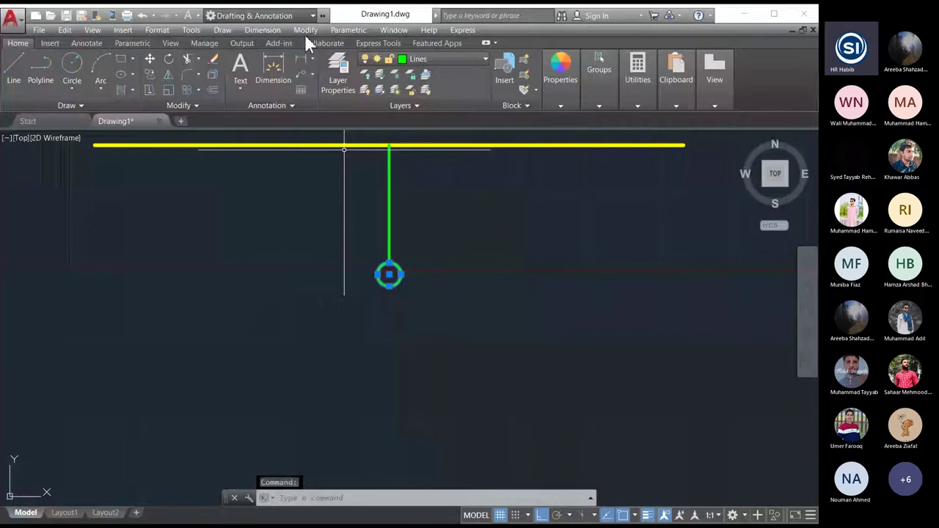
Copy the green circle from its centre to a spot directly below, leaving a gap.
text(co)
key(Return)
click(389, 275)
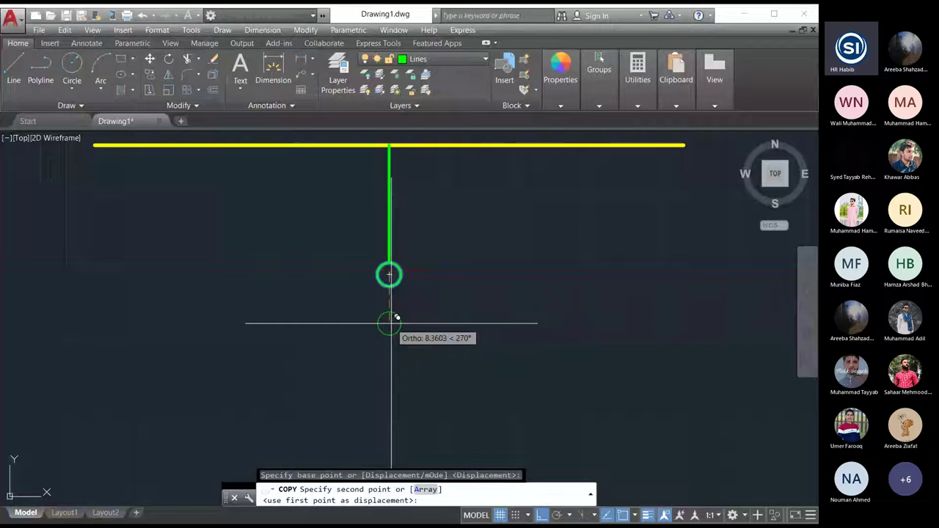
click(391, 323)
key(Escape)
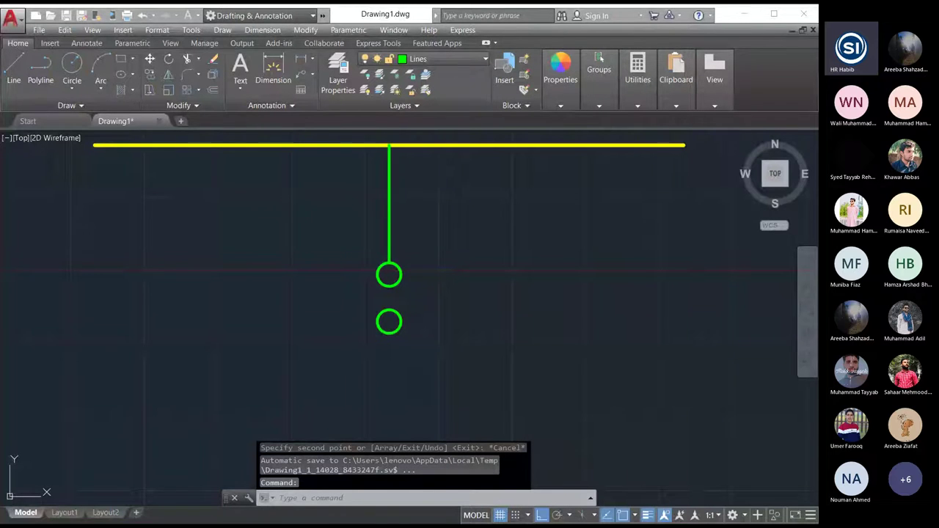
click(20, 62)
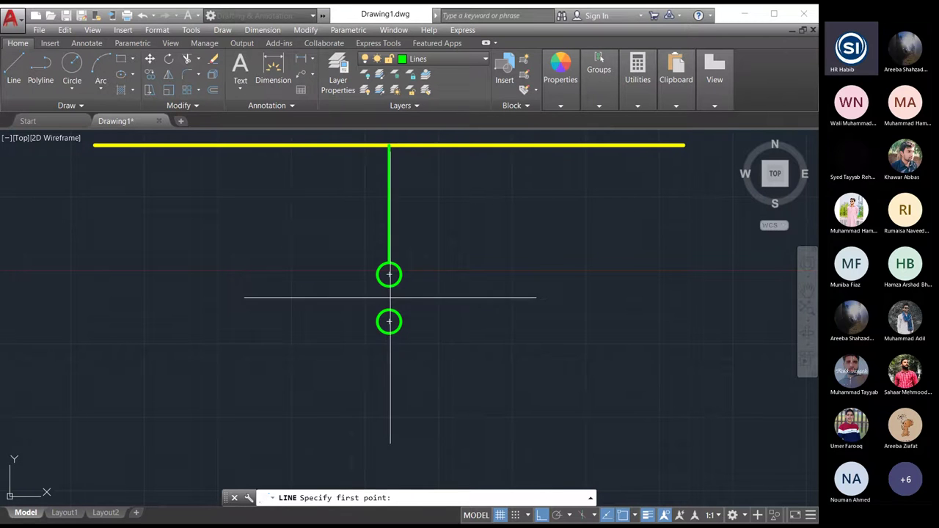
click(389, 321)
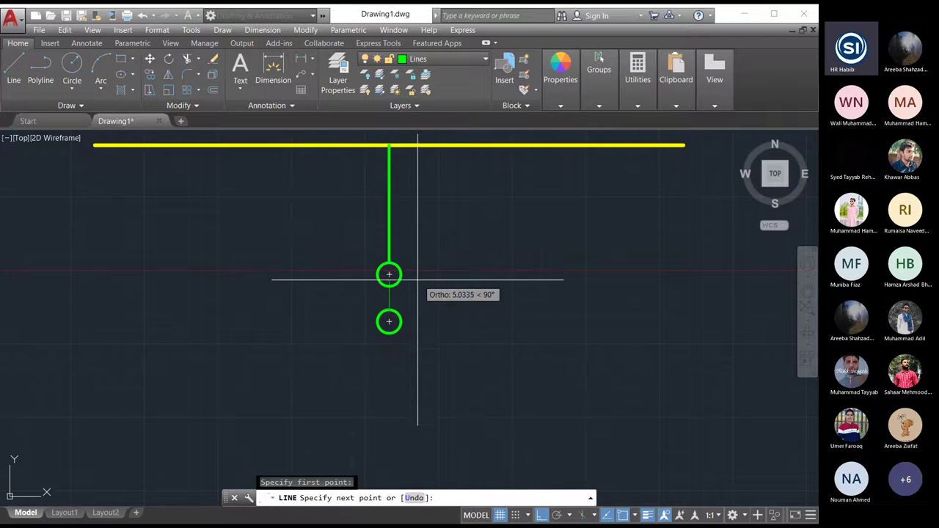
click(541, 516)
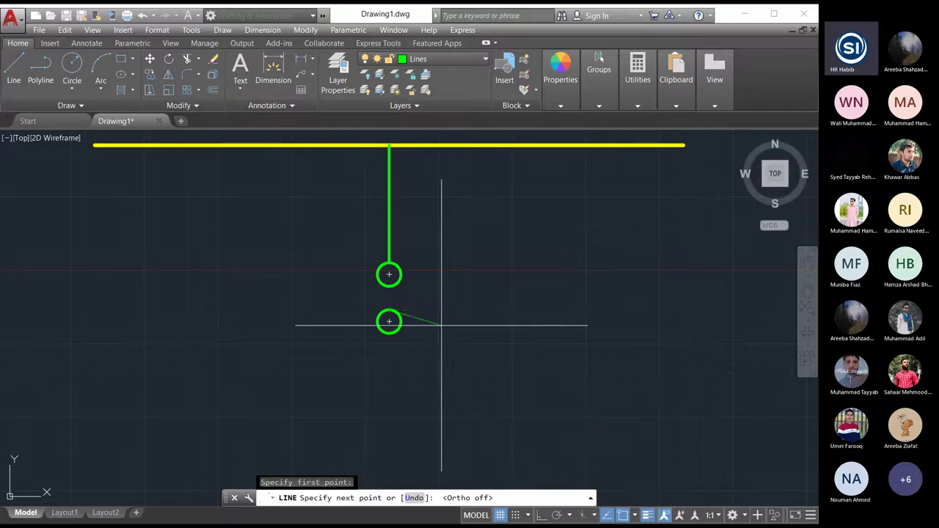
click(410, 274)
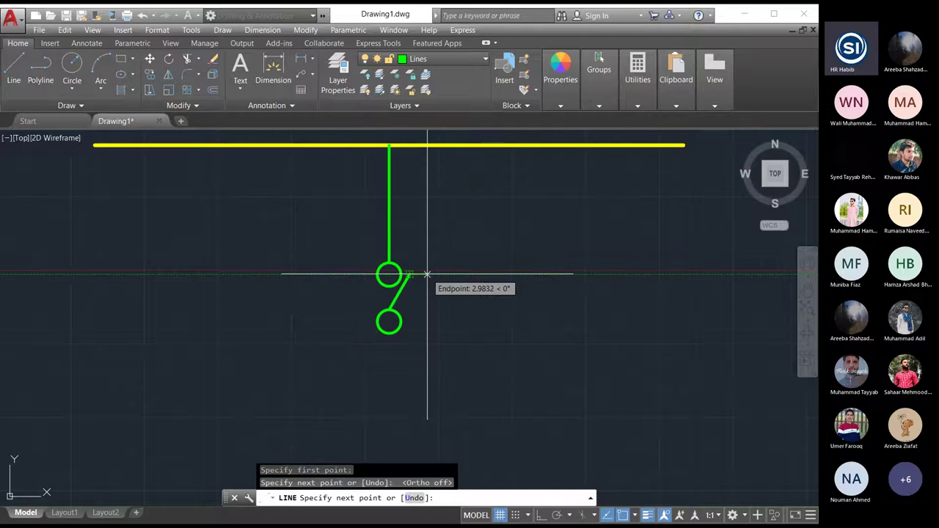
key(Escape)
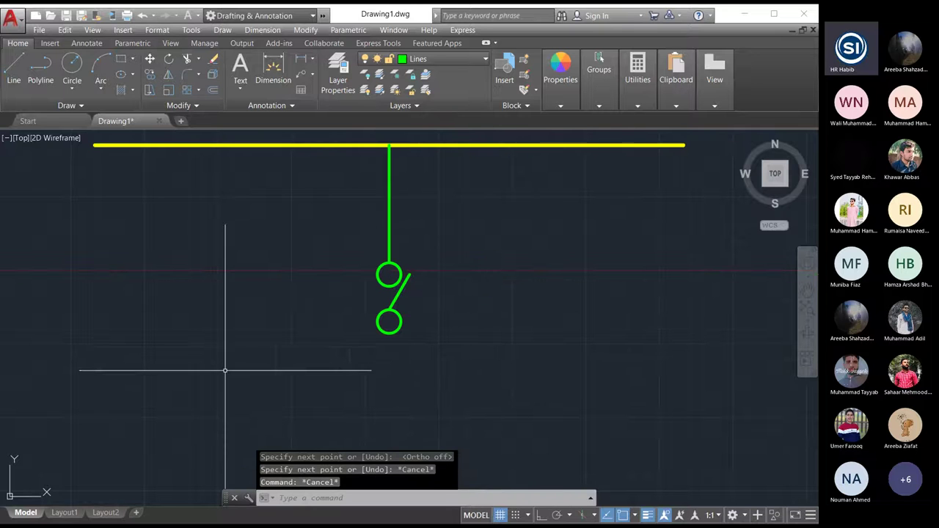
scroll(292, 267, down, 4)
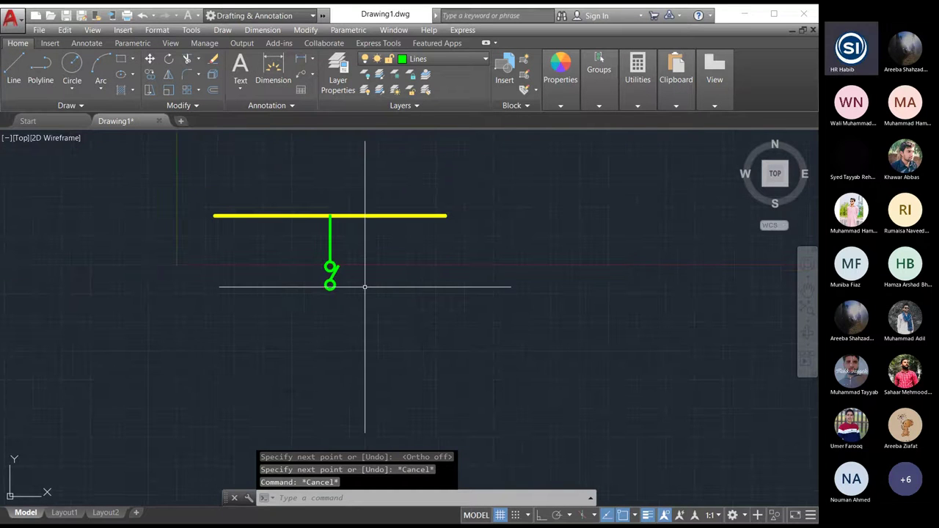
scroll(281, 274, up, 3)
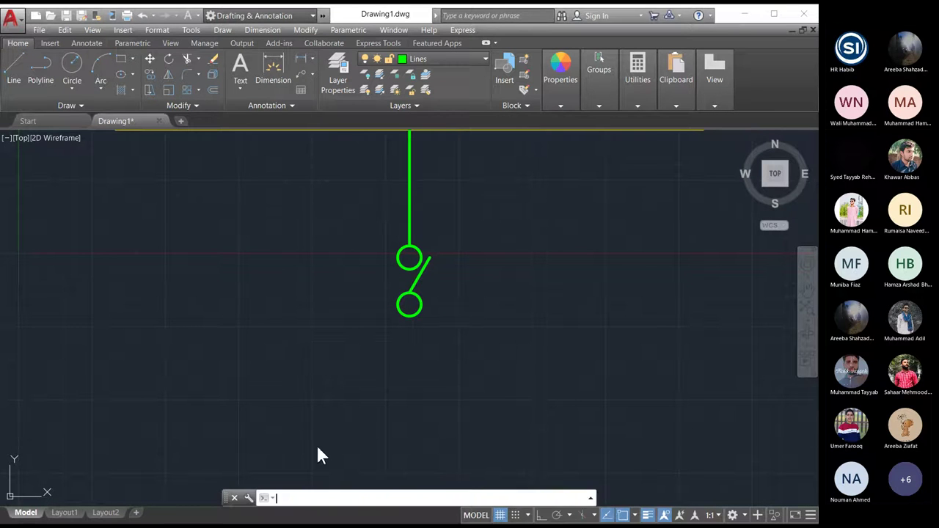
click(429, 259)
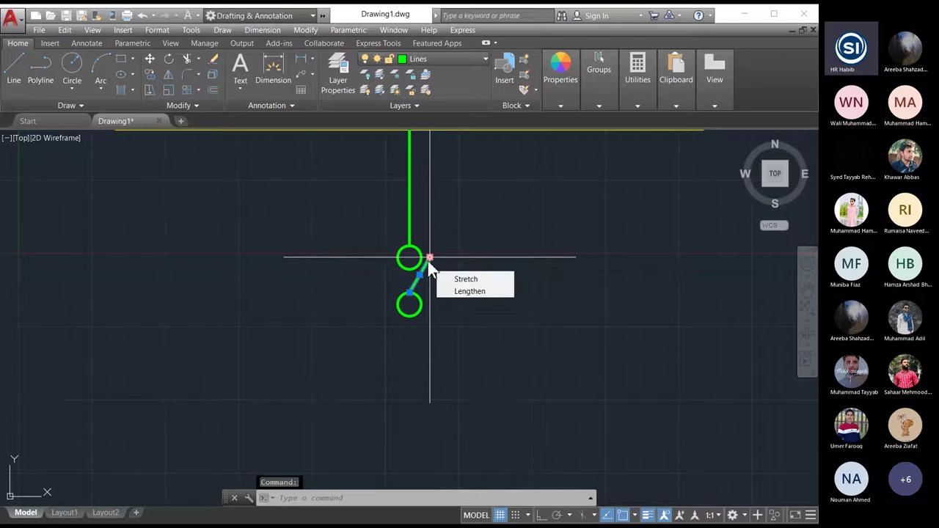
key(Delete)
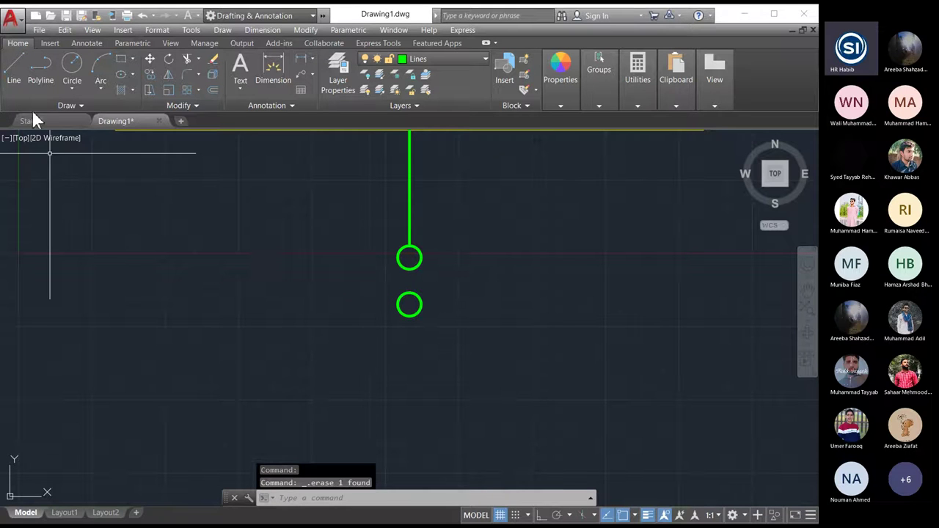
click(12, 77)
click(409, 304)
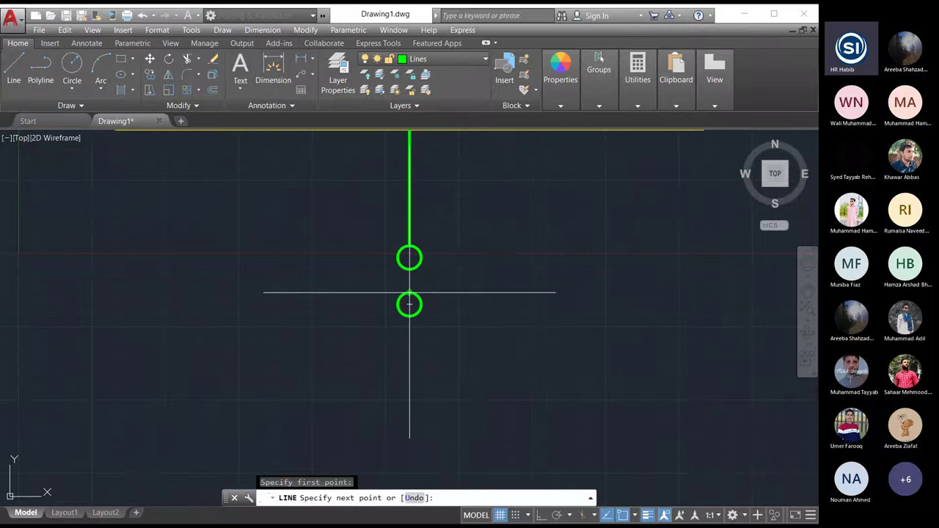
click(443, 257)
key(Escape)
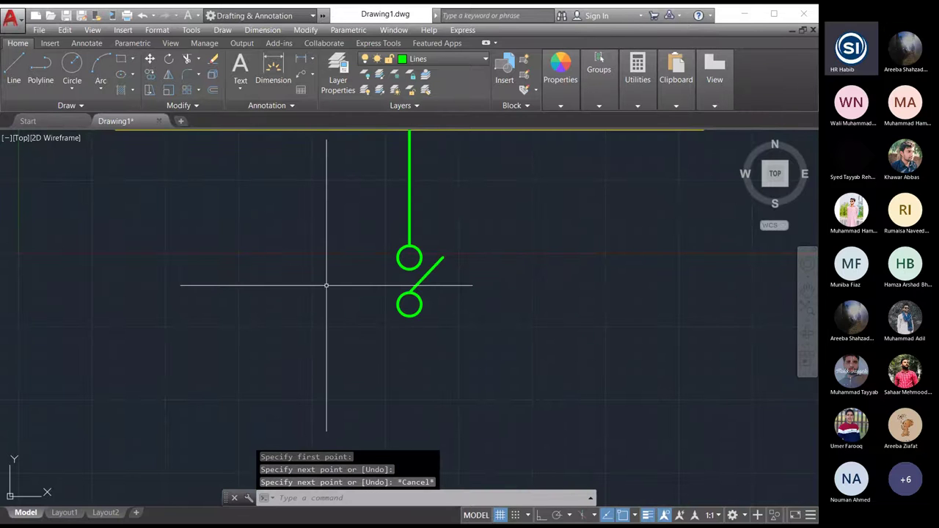
scroll(327, 287, down, 2)
scroll(411, 318, down, 2)
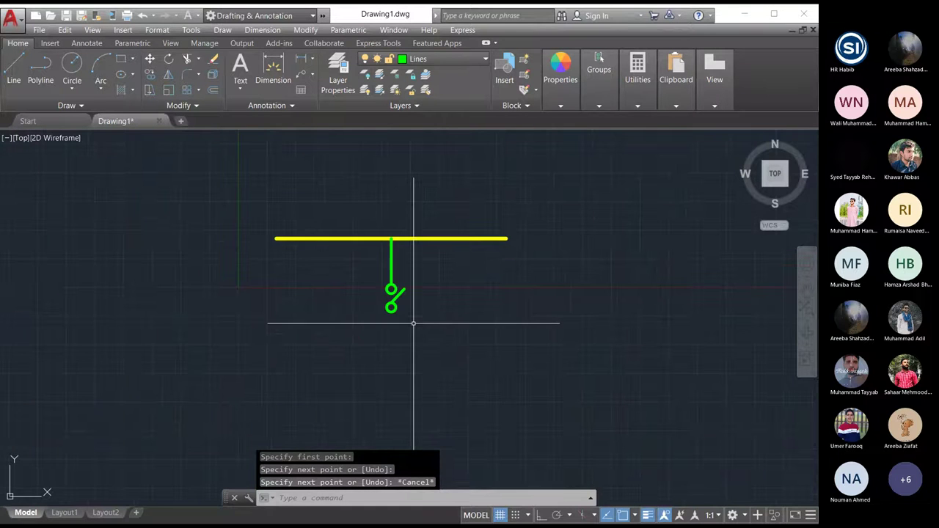
scroll(378, 314, up, 2)
scroll(374, 315, up, 2)
scroll(371, 317, down, 2)
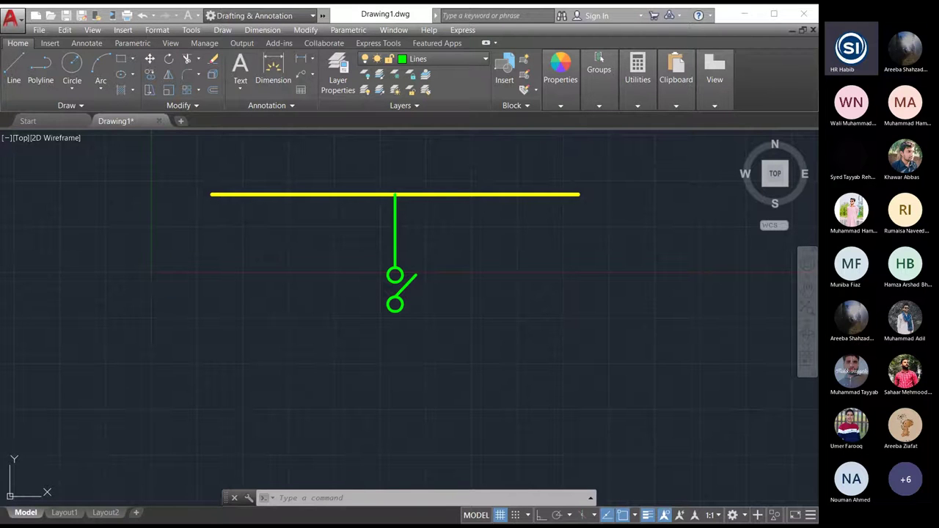
Draw a 10-unit vertical green line downward from the lower switch circle with Ortho on.
click(15, 70)
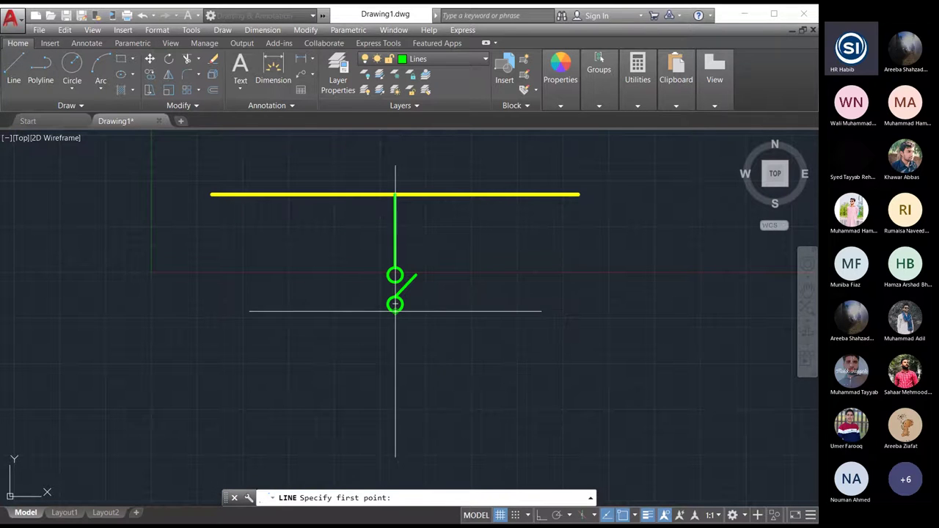
click(395, 304)
key(F8)
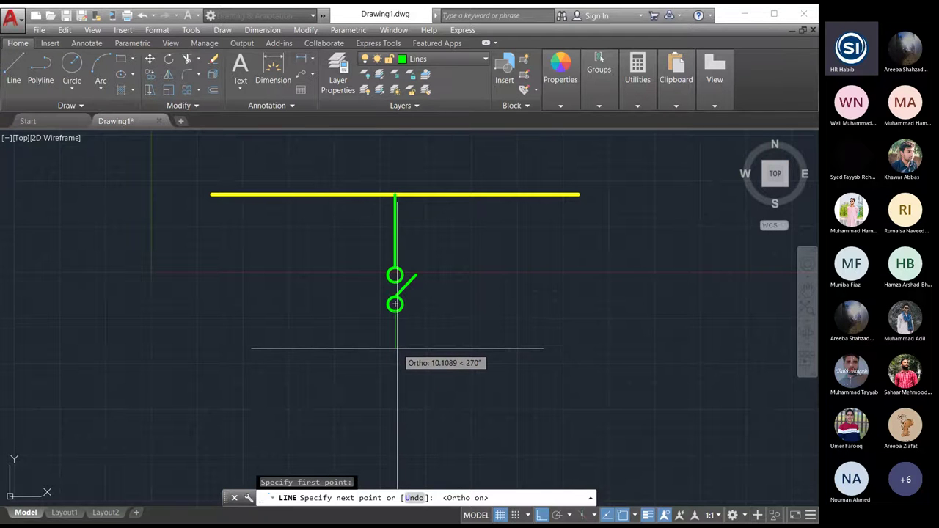
text(10)
key(Return)
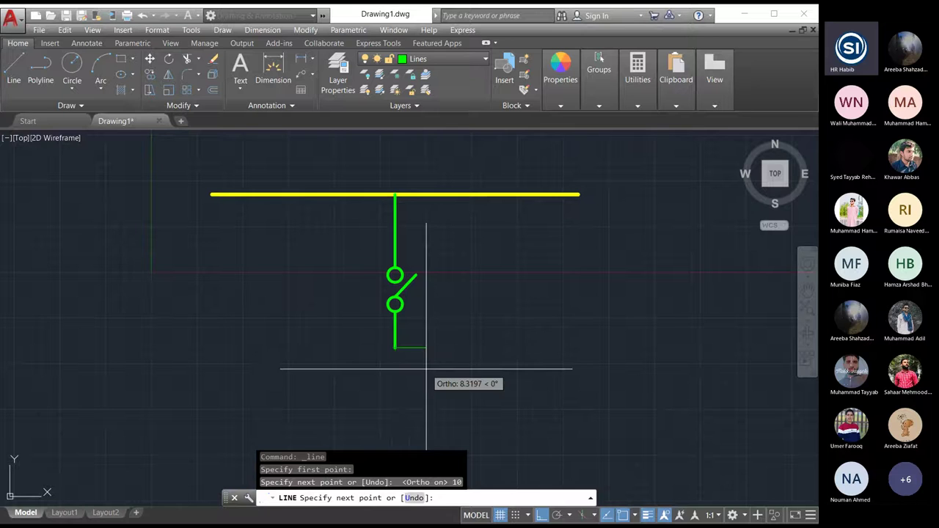
key(Escape)
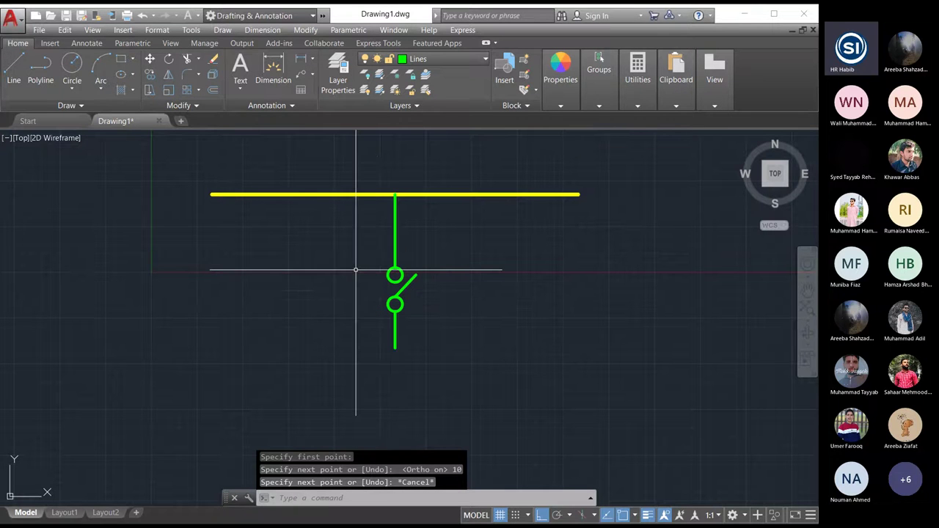
middle_drag(356, 270, 332, 208)
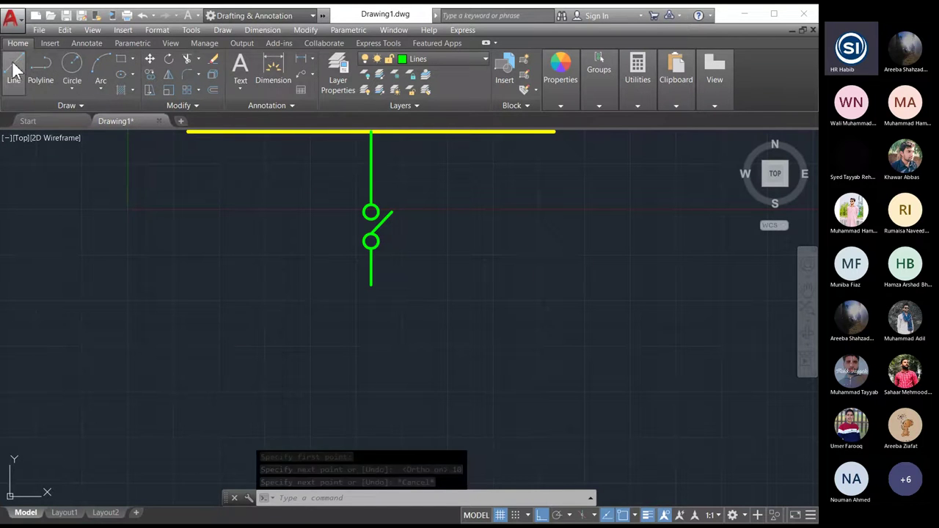
Draw a 3-sided inscribed polygon of radius 6 centred on the feeder's lower end.
click(15, 61)
click(133, 72)
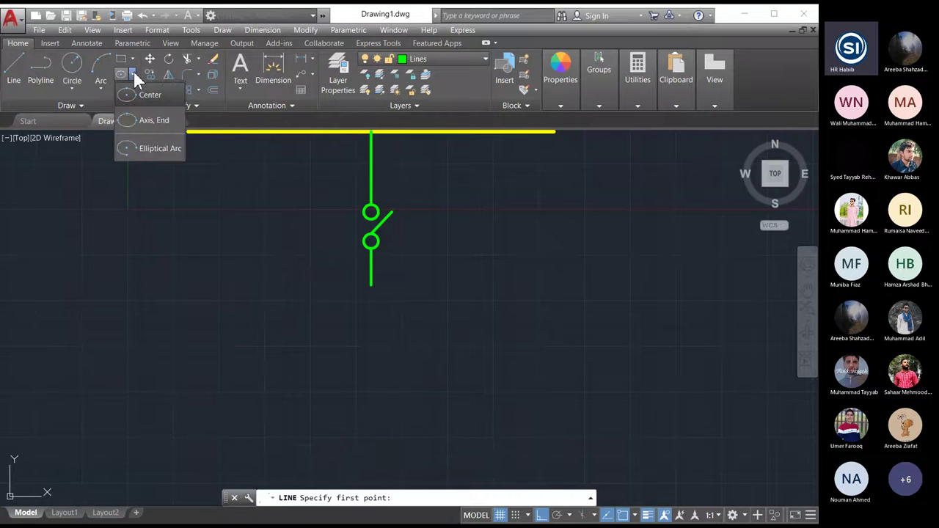
click(134, 56)
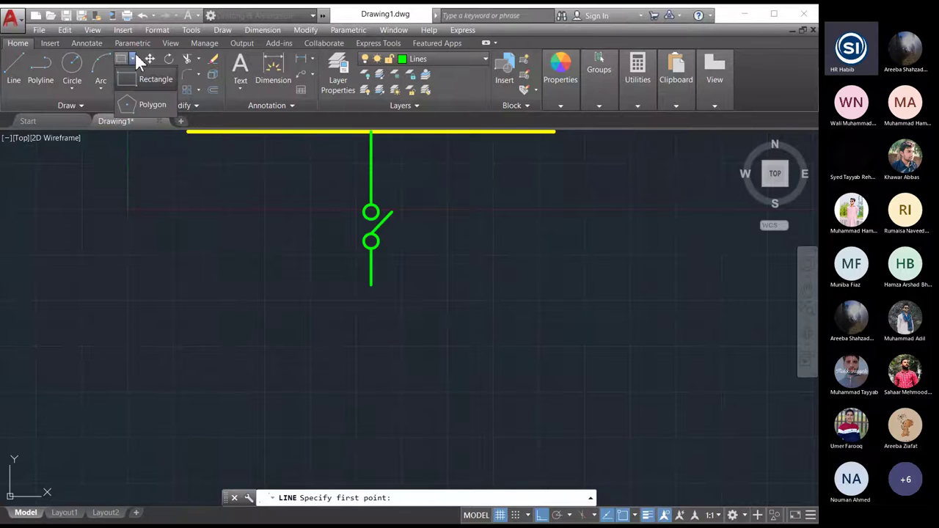
click(137, 104)
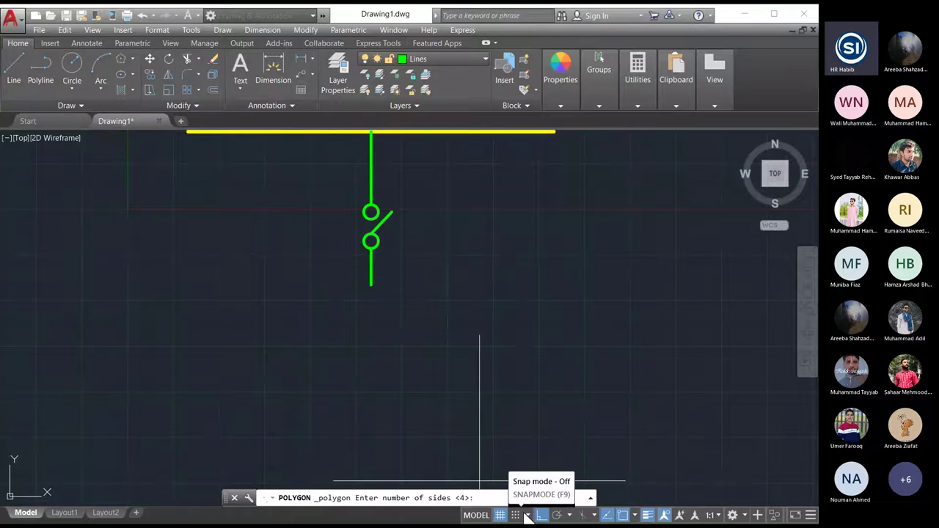
text(3)
key(Return)
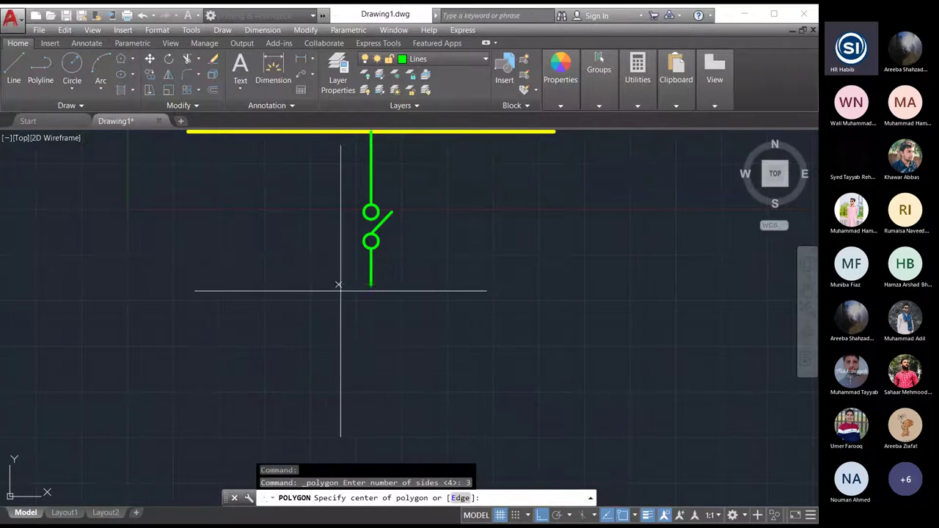
click(370, 284)
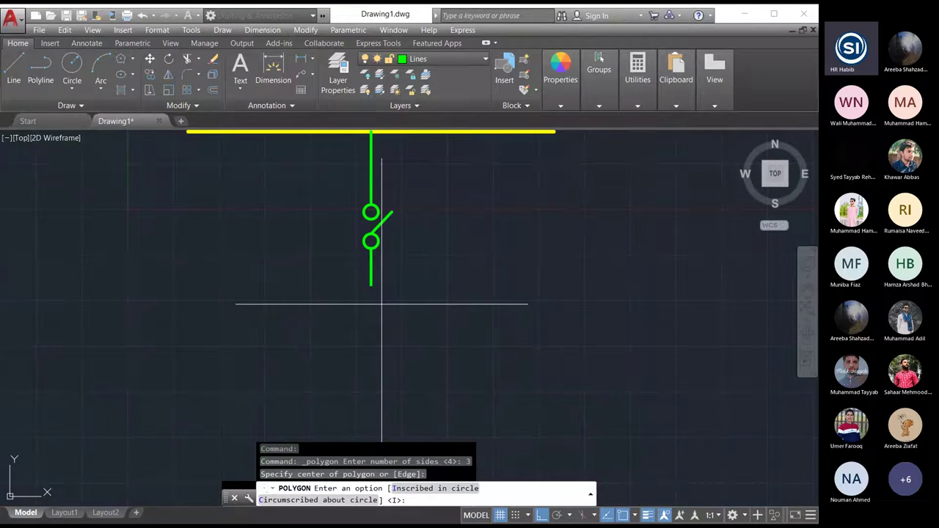
key(Return)
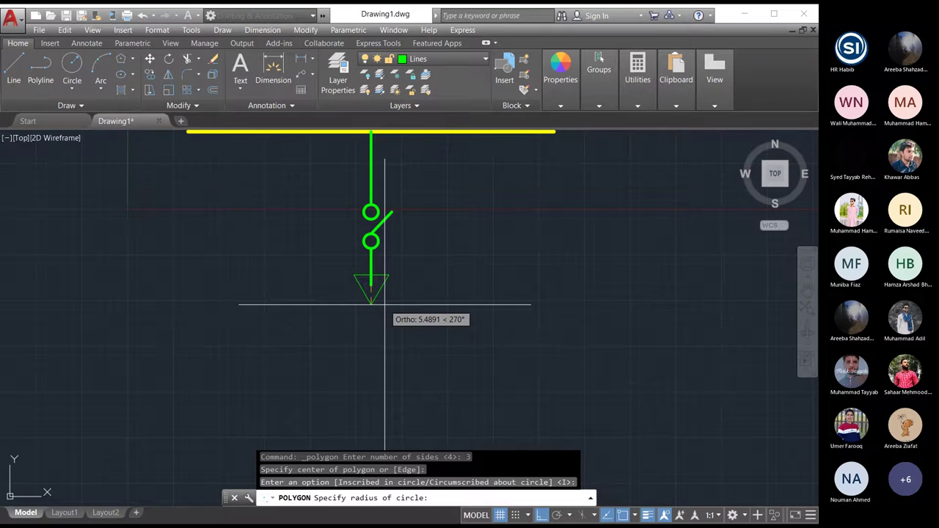
text(6)
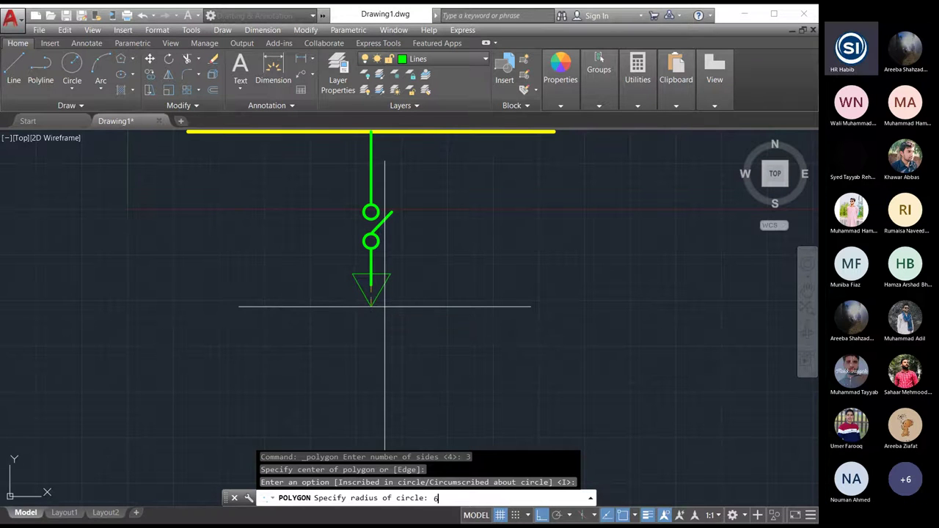
key(Return)
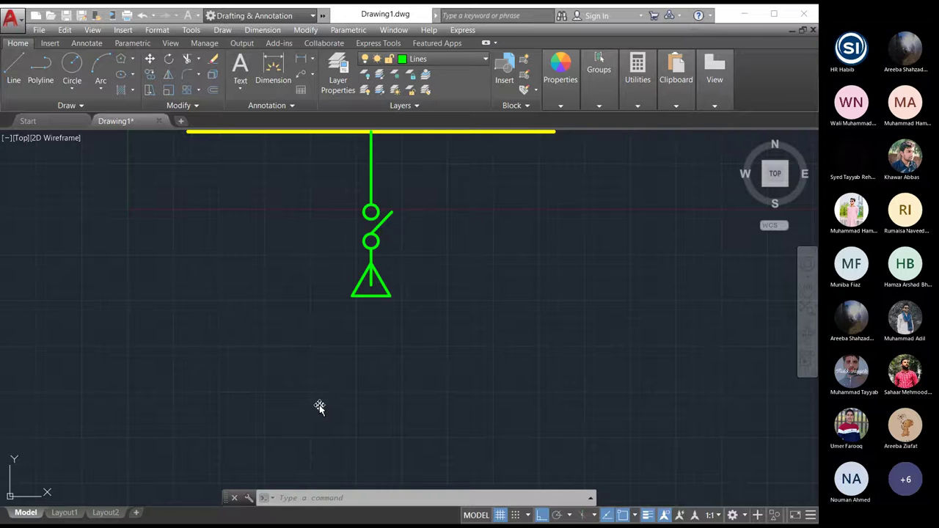
Mirror the green triangle across its base, keeping the original, to form a diamond.
click(388, 292)
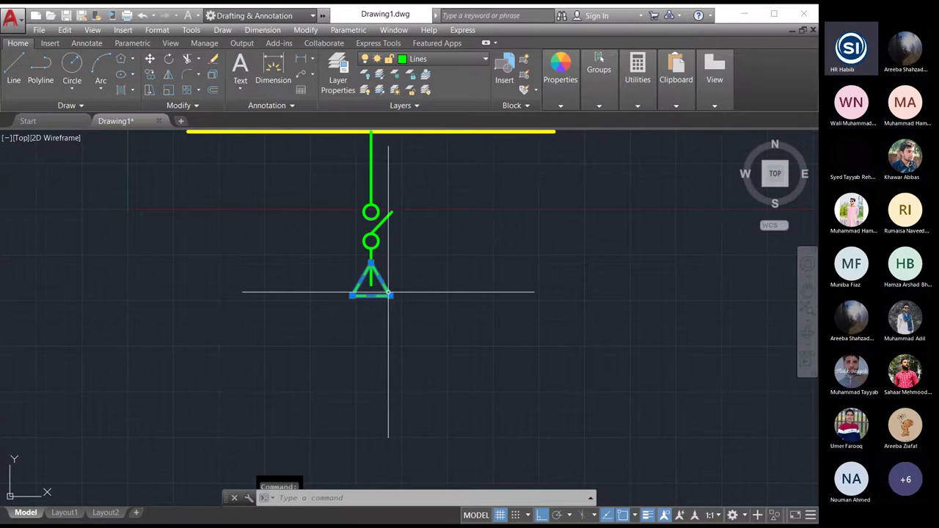
click(305, 33)
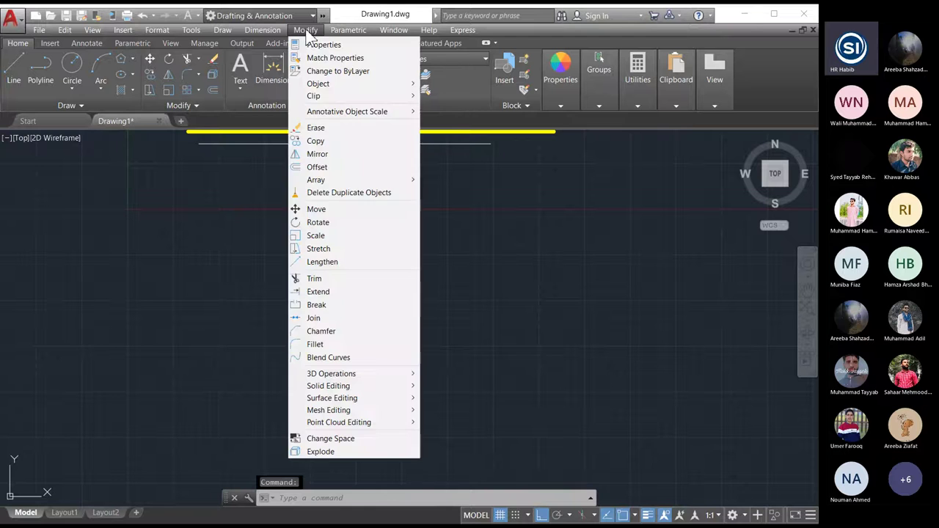
click(329, 155)
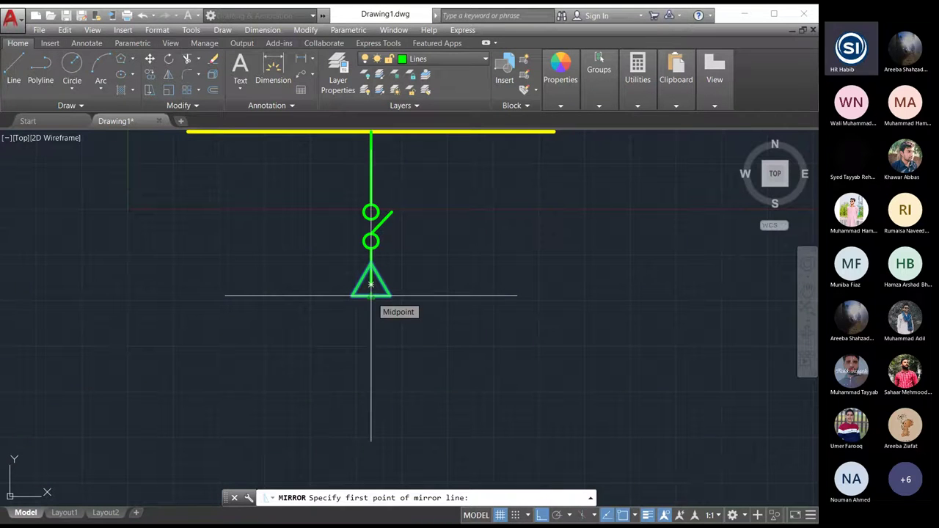
click(371, 296)
click(312, 296)
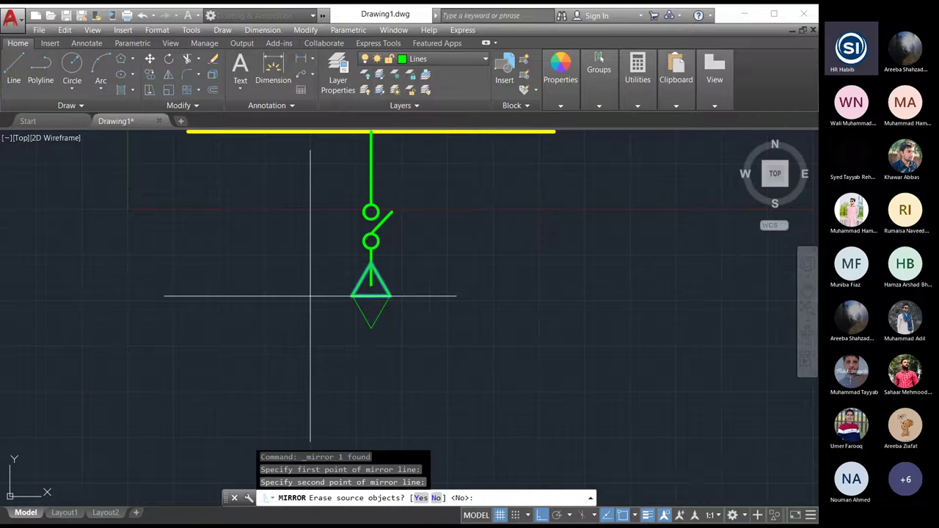
key(Return)
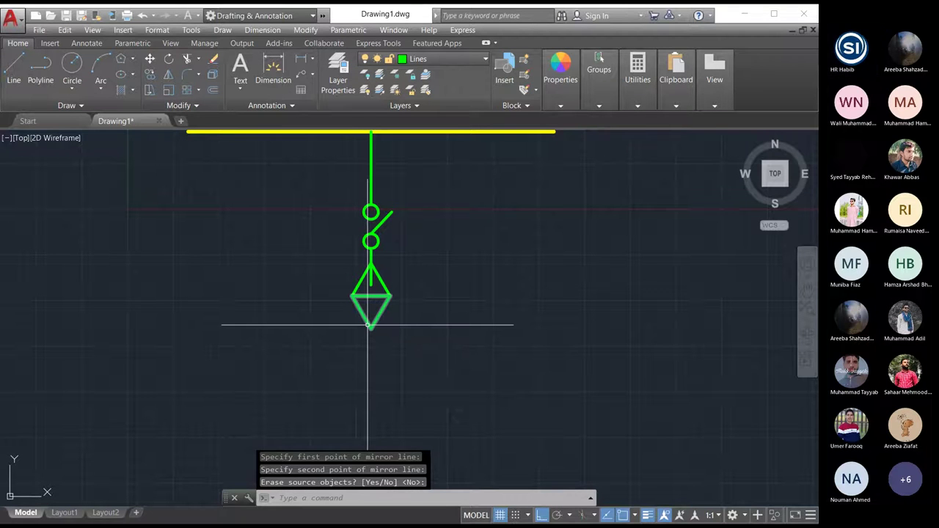
click(366, 280)
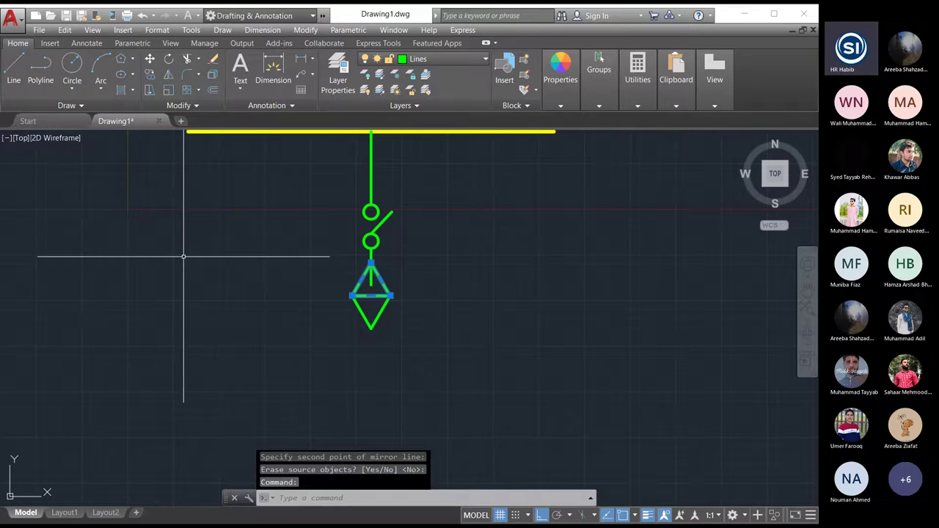
click(133, 58)
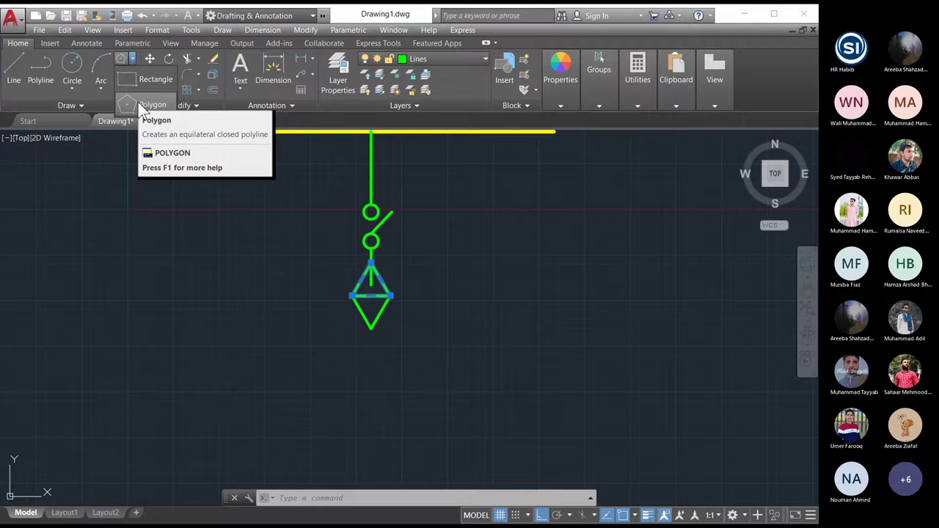
Draw a 10-unit horizontal line left of the diagram, then a 7-unit slanted segment with Ortho off.
click(16, 73)
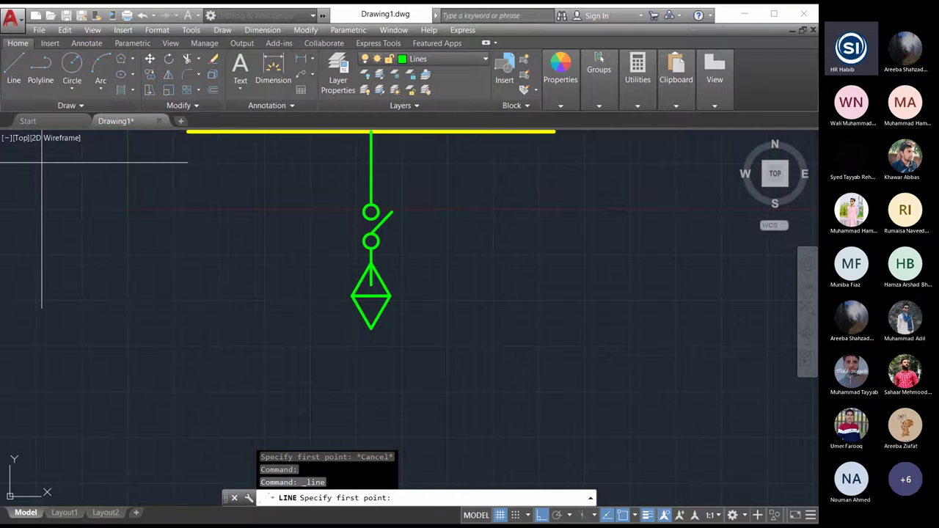
click(127, 255)
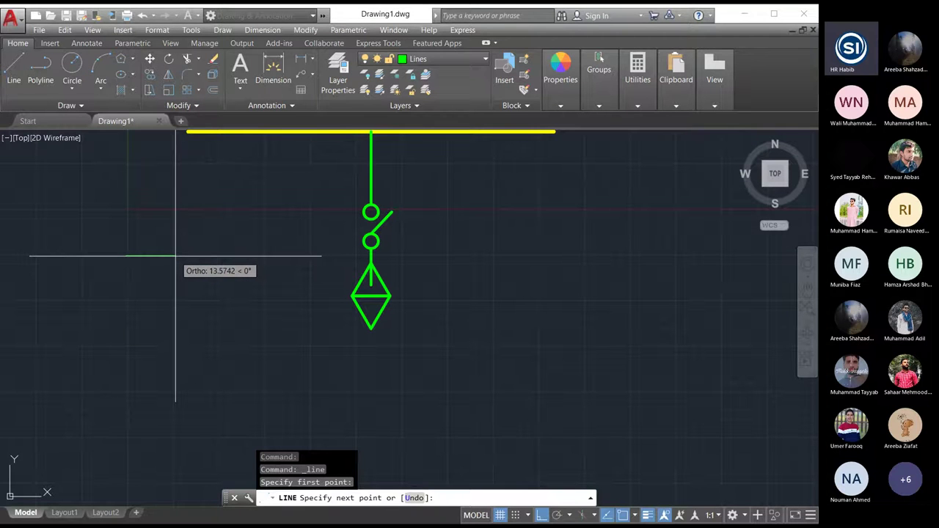
text(10)
key(Return)
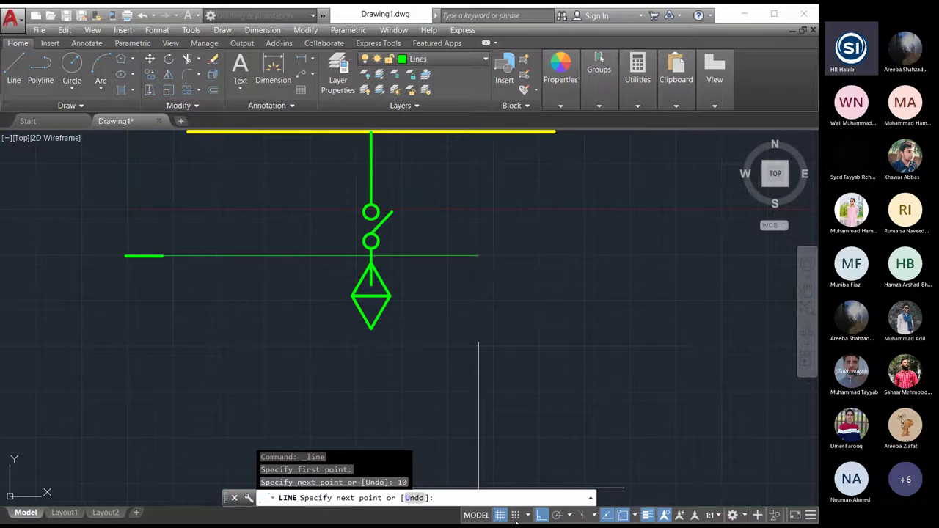
click(541, 515)
scroll(147, 257, up, 5)
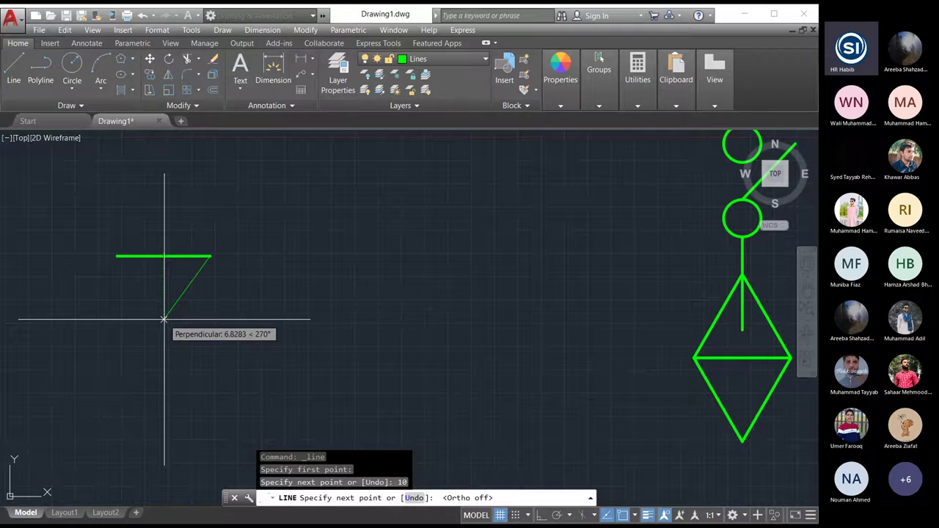
text(7)
key(Return)
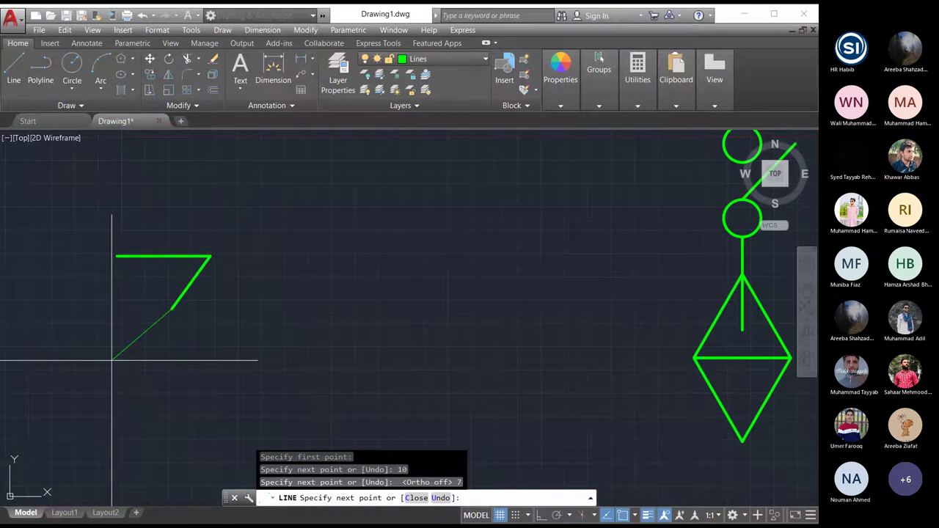
key(Escape)
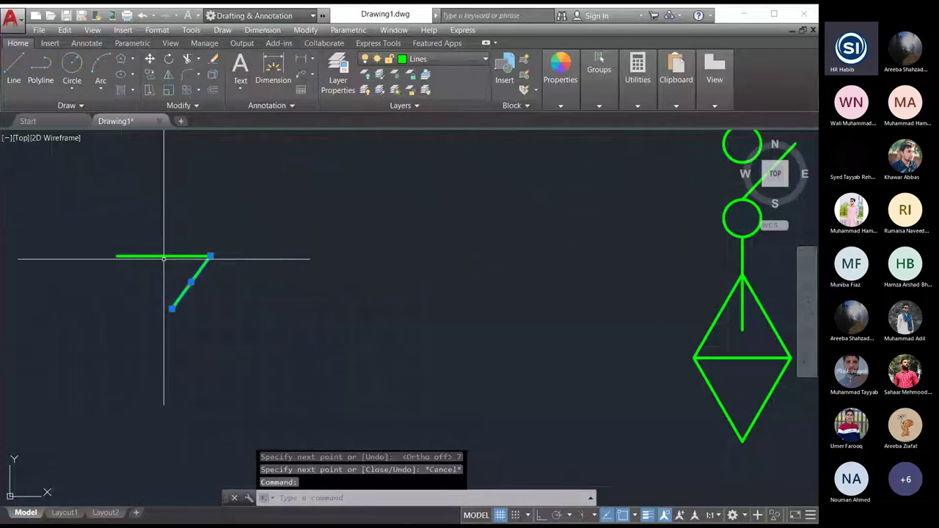
Erase the 7-unit slanted segment, keeping the horizontal line.
click(191, 281)
click(143, 256)
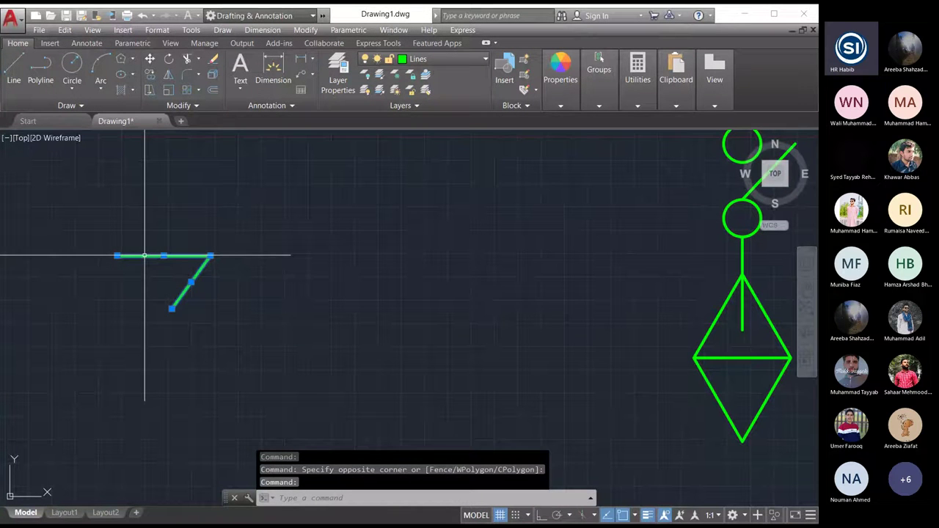
key(Escape)
click(191, 282)
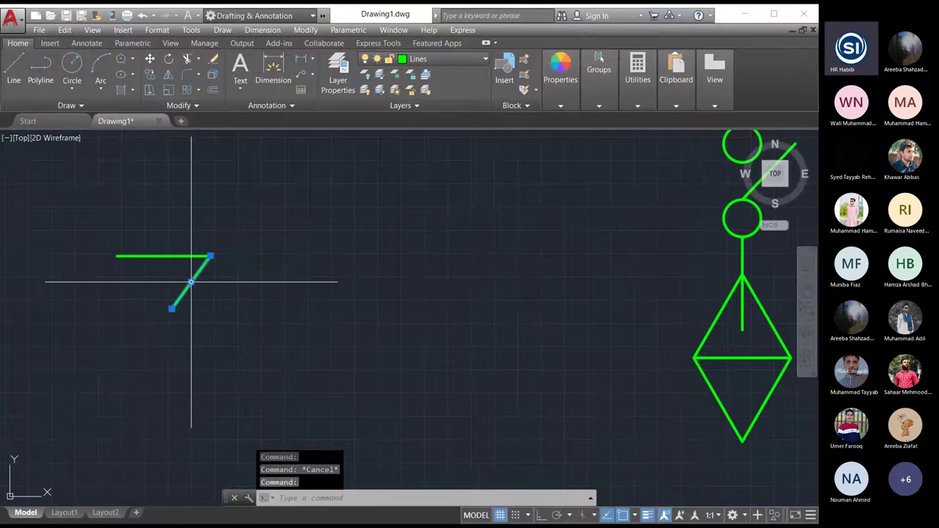
key(Delete)
Add a linear dimension across the green line, showing 10.0000.
click(271, 28)
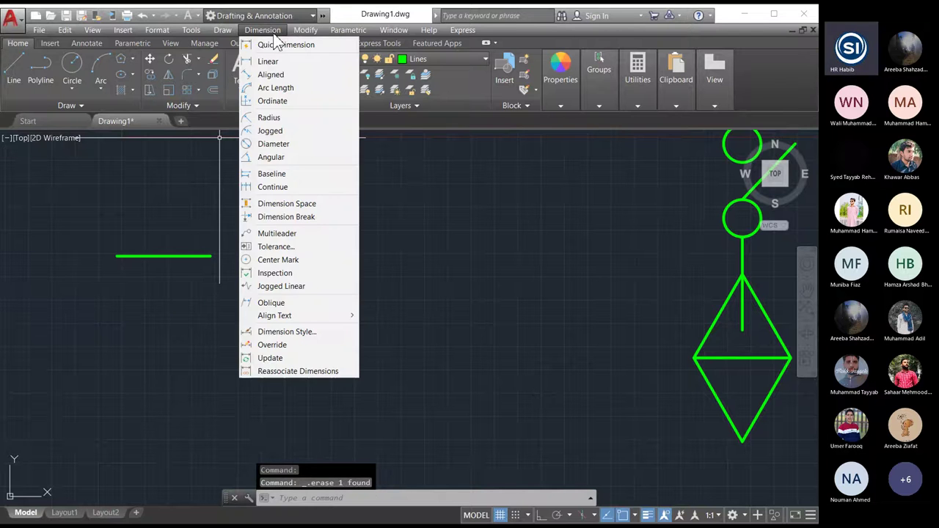
mouse_move(305, 30)
mouse_move(262, 30)
click(266, 59)
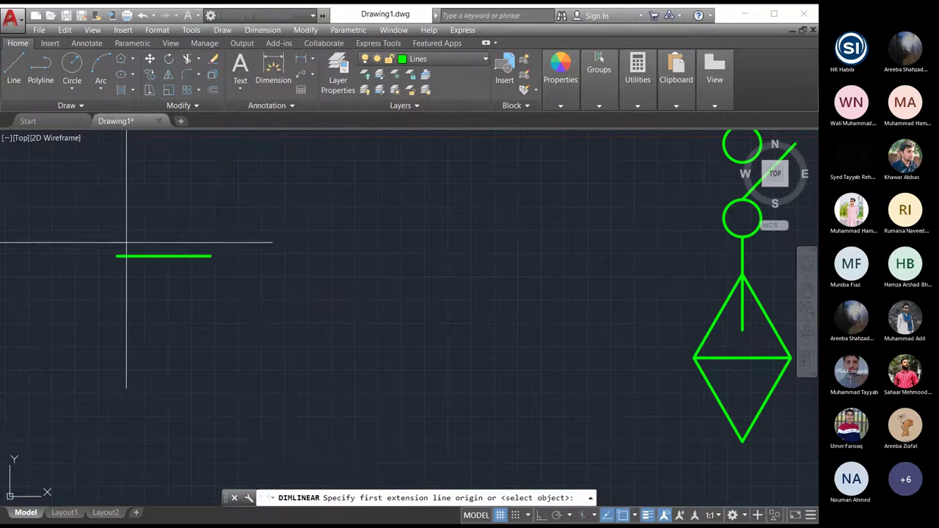
click(115, 256)
click(210, 256)
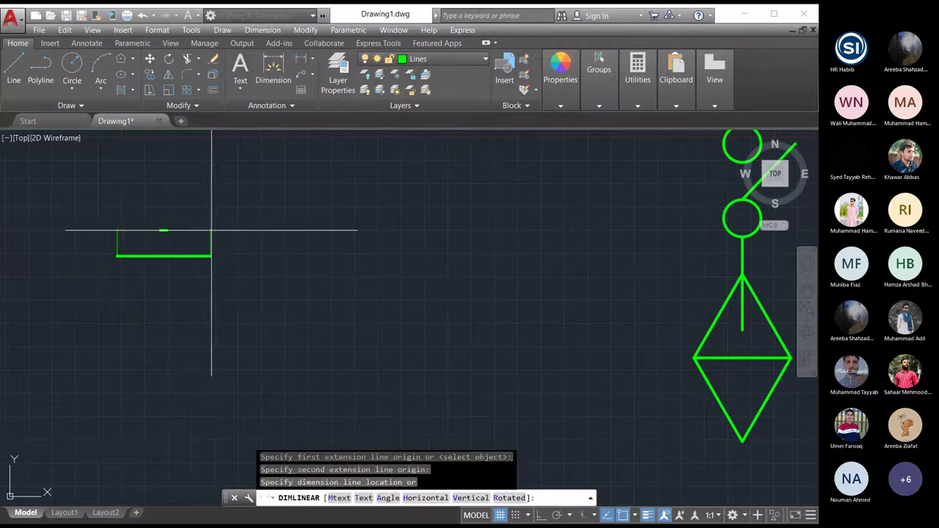
click(204, 228)
scroll(212, 228, up, 4)
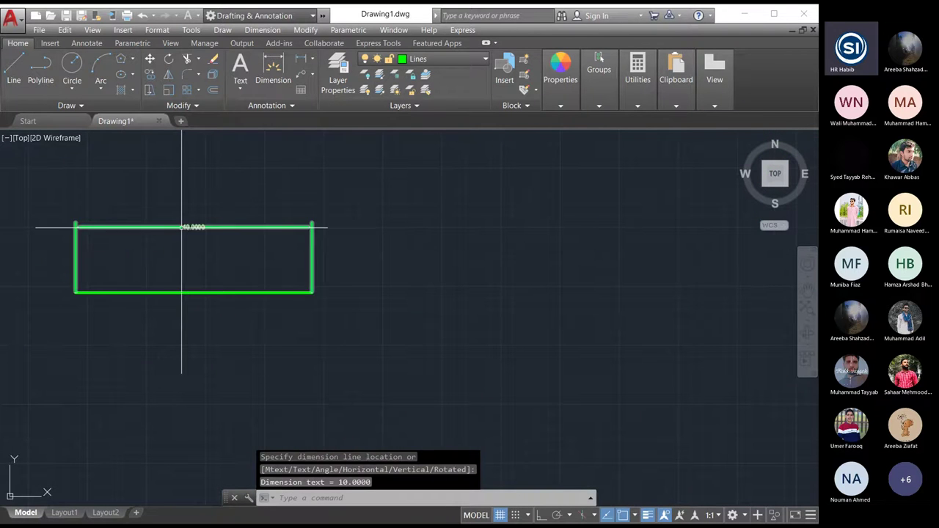
Delete the 10.0000 dimension, leaving the bare line.
click(180, 225)
key(Delete)
scroll(185, 257, down, 2)
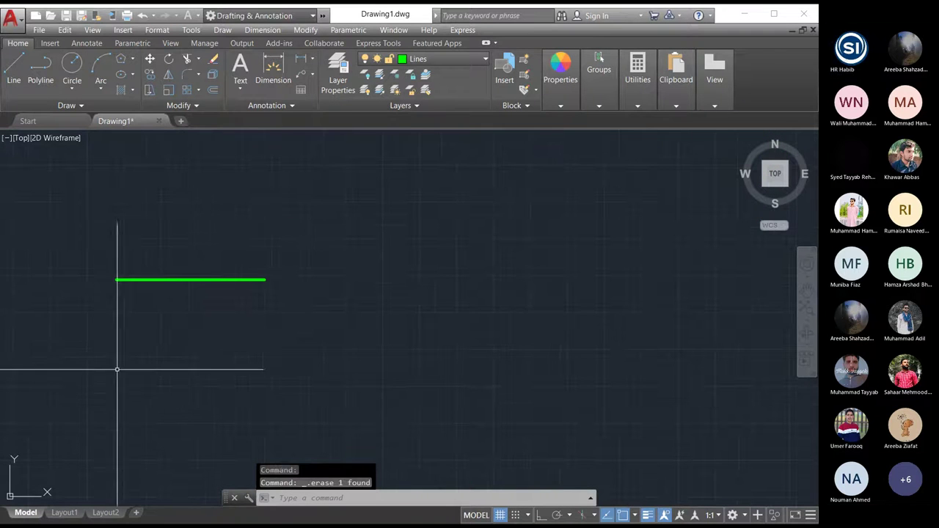
click(12, 70)
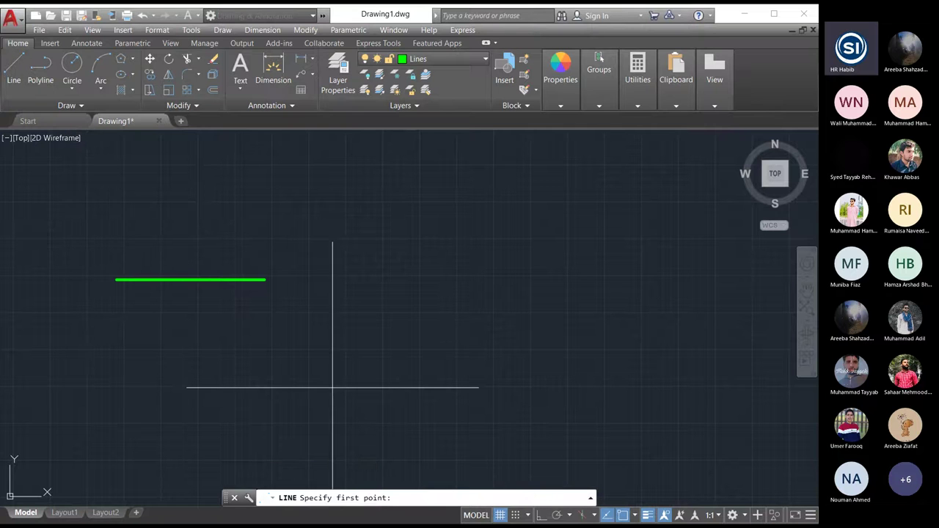
Draw a 10-unit slanted line downward from the green line's right end.
click(265, 279)
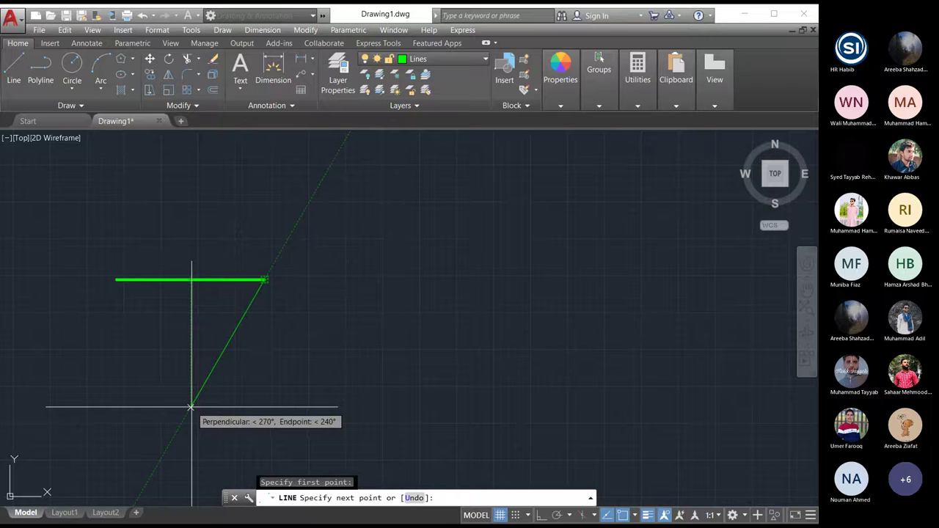
text(10)
key(Return)
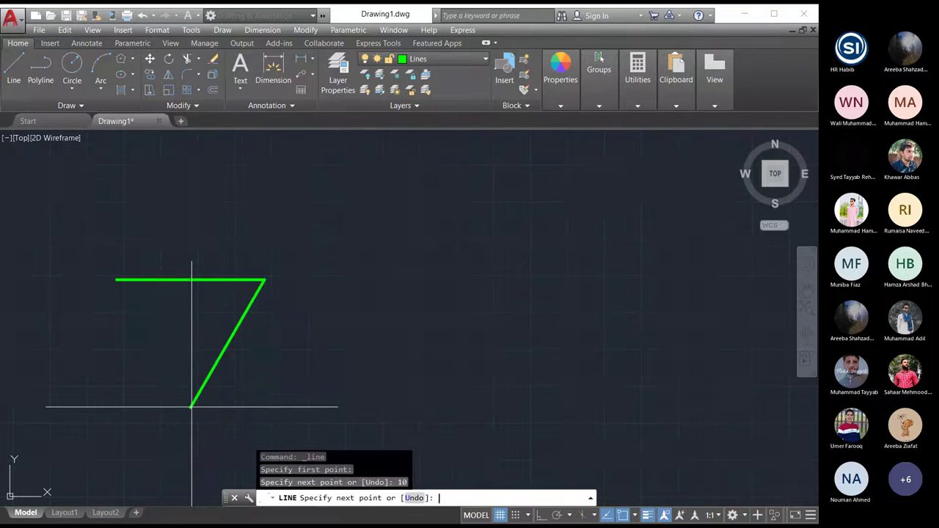
key(Escape)
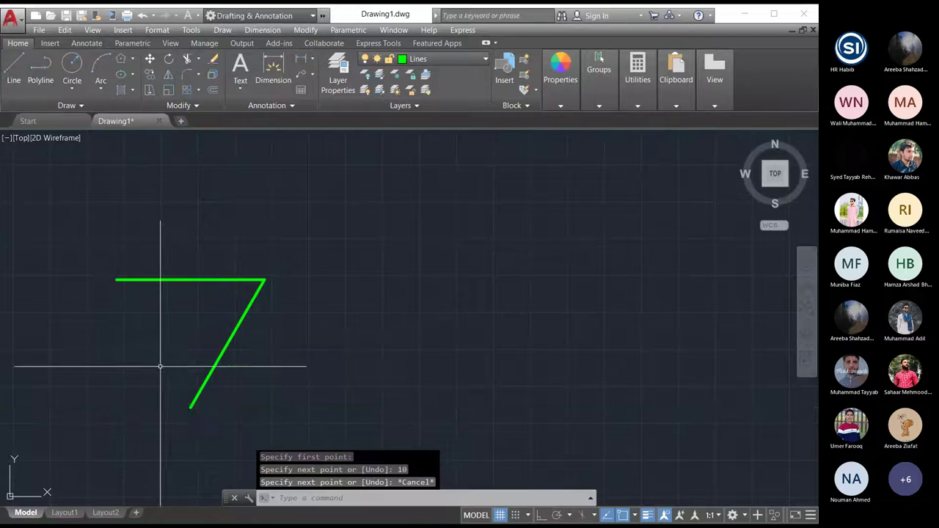
Mirror the slanted line about a vertical axis through its bottom point, keeping the original.
click(311, 16)
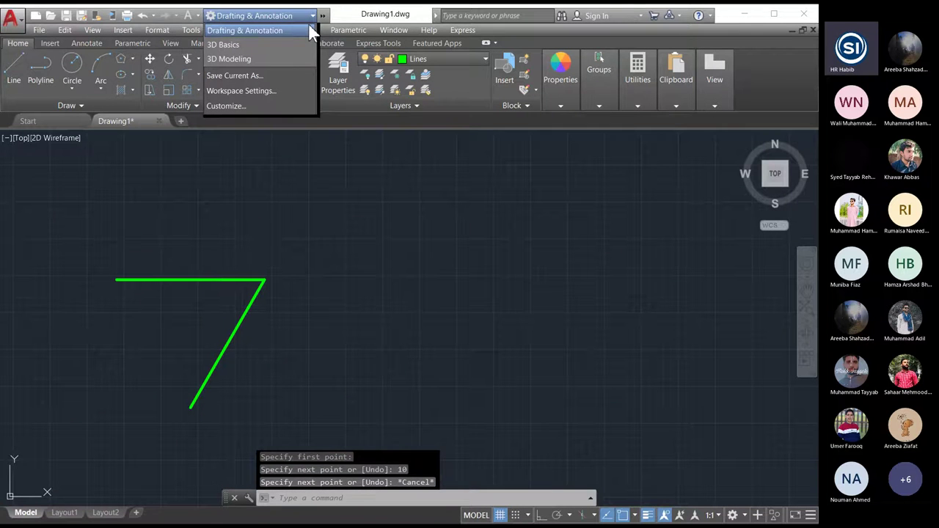
click(310, 32)
click(307, 30)
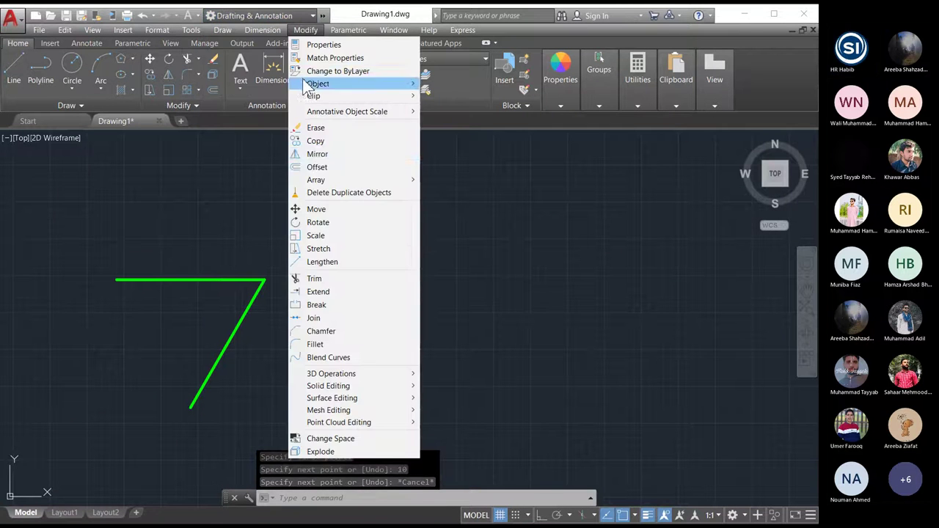
click(316, 153)
click(230, 359)
key(Return)
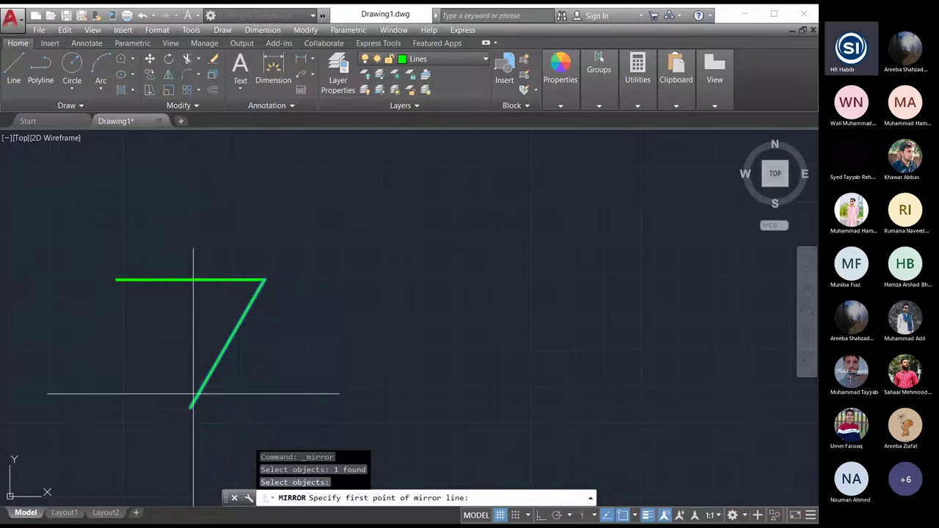
click(190, 407)
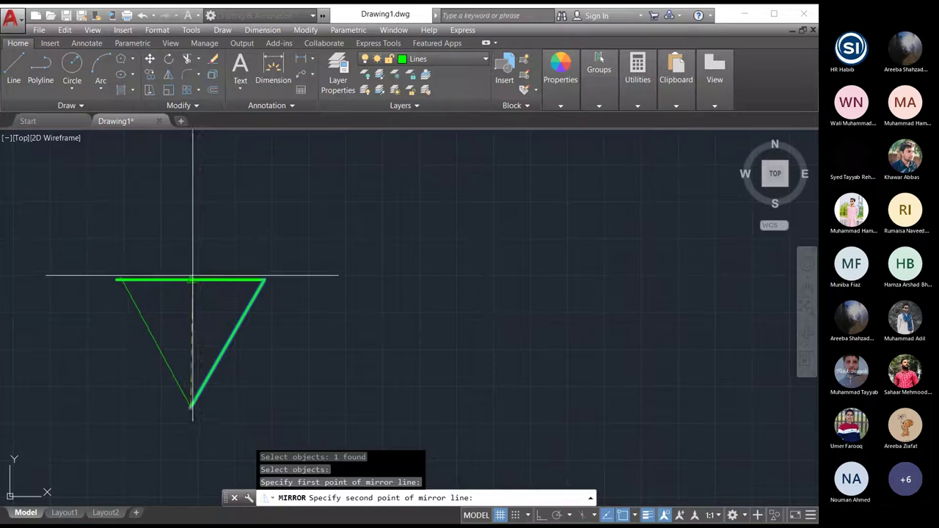
click(192, 276)
key(Return)
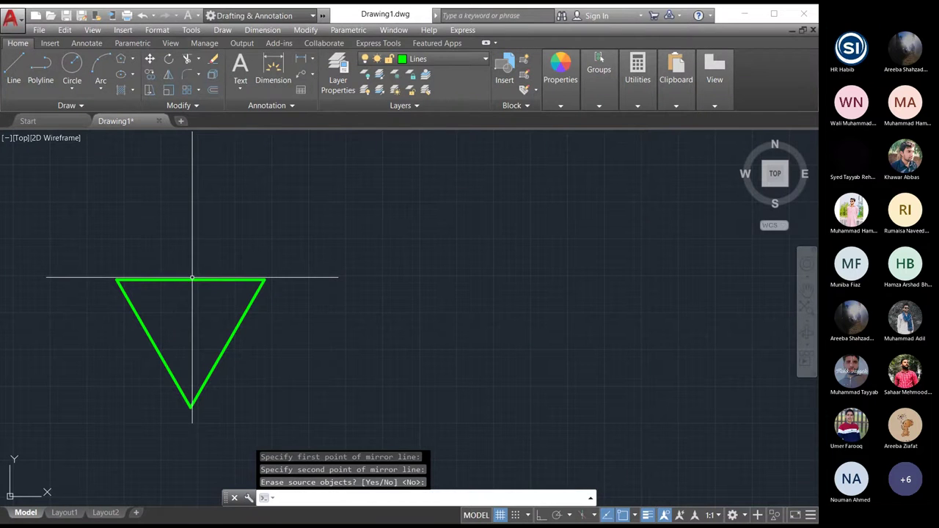
key(Return)
key(Escape)
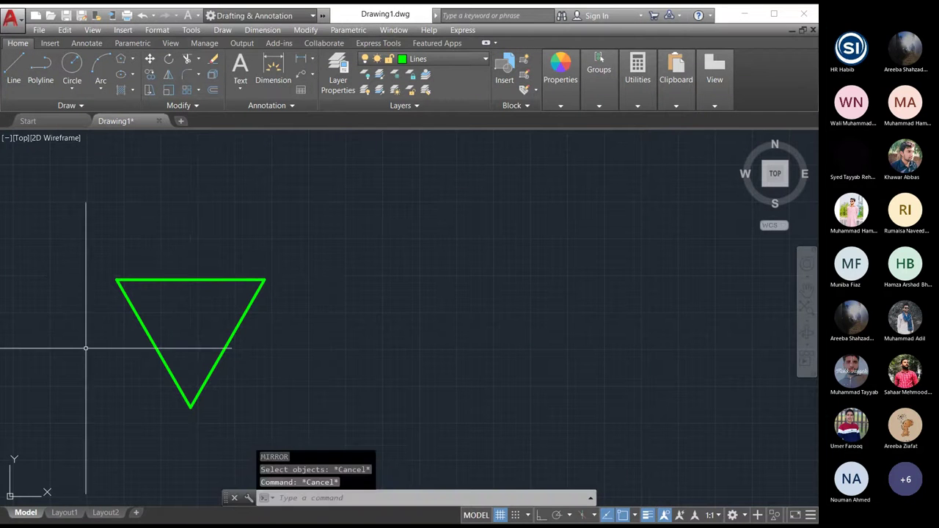
scroll(201, 212, down, 3)
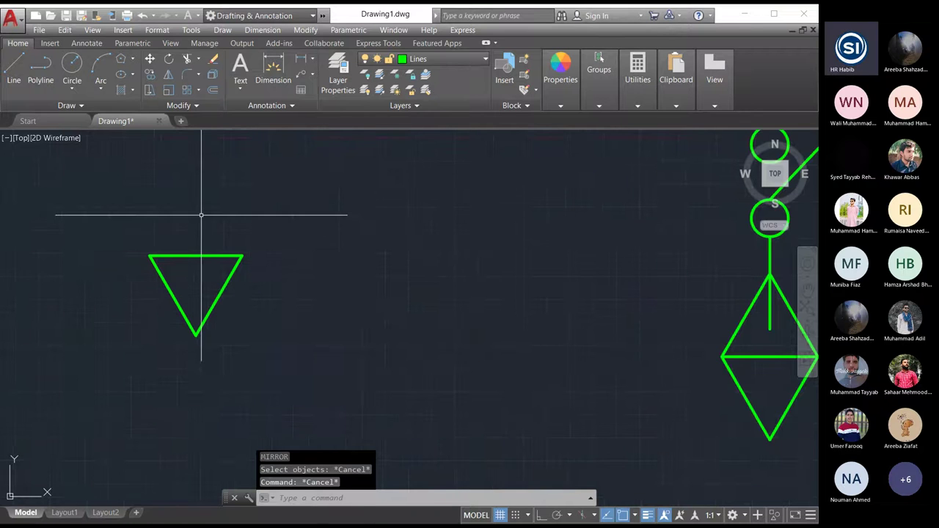
scroll(125, 255, down, 2)
scroll(125, 255, up, 2)
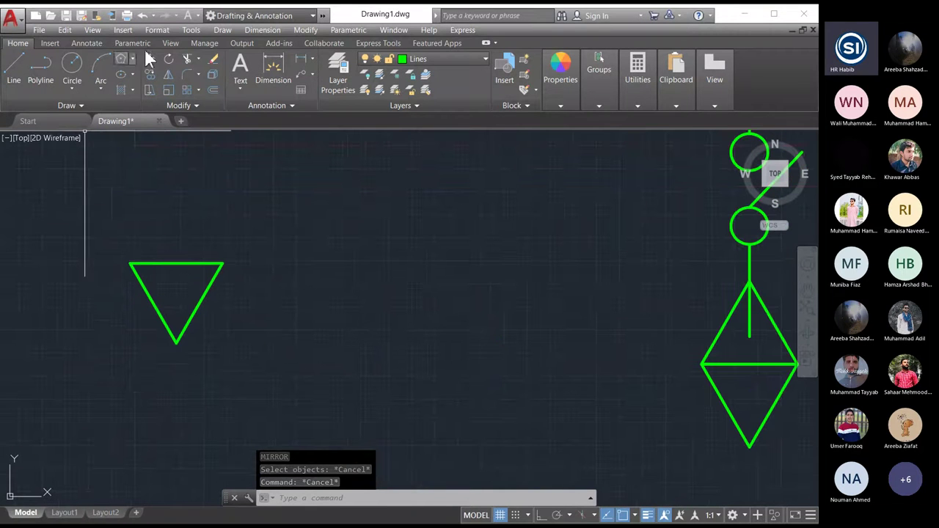
Draw an inscribed 3-sided polygon of radius 7 right of the downward triangle.
click(132, 59)
click(147, 105)
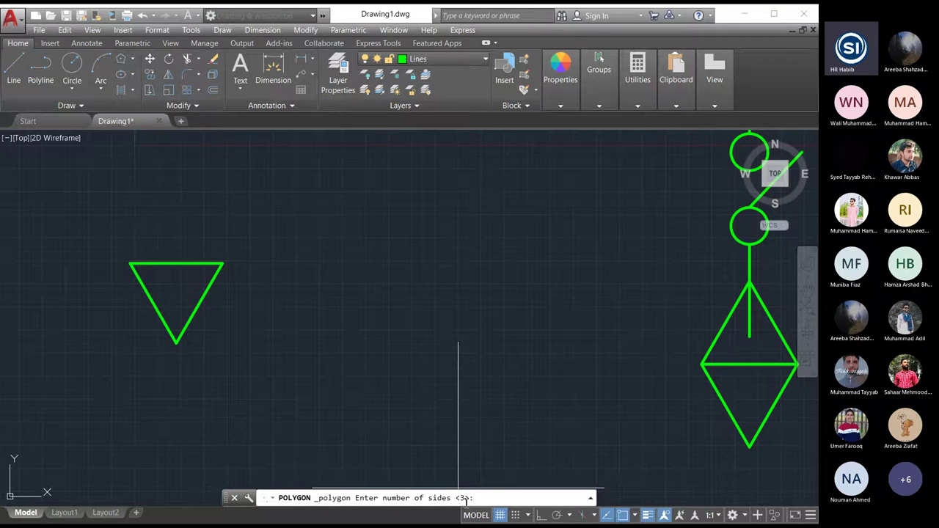
text(3)
key(Return)
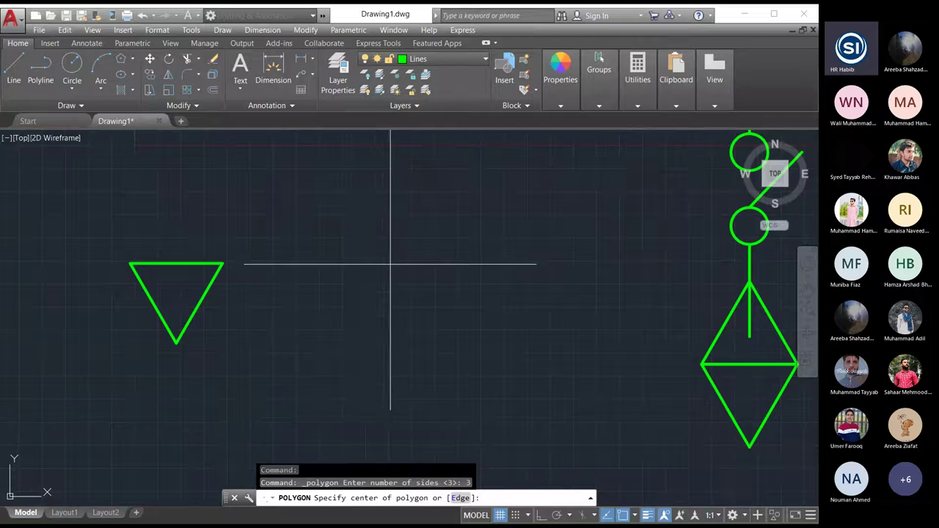
click(390, 266)
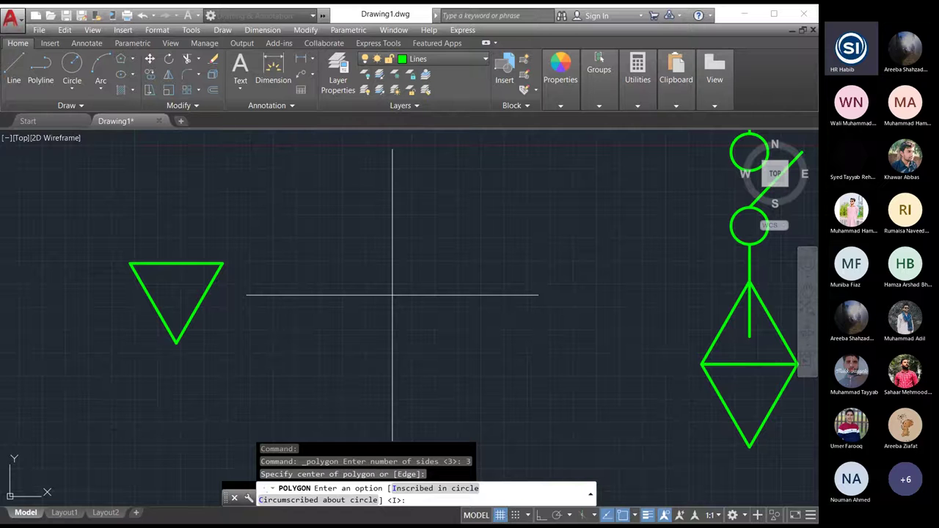
key(Return)
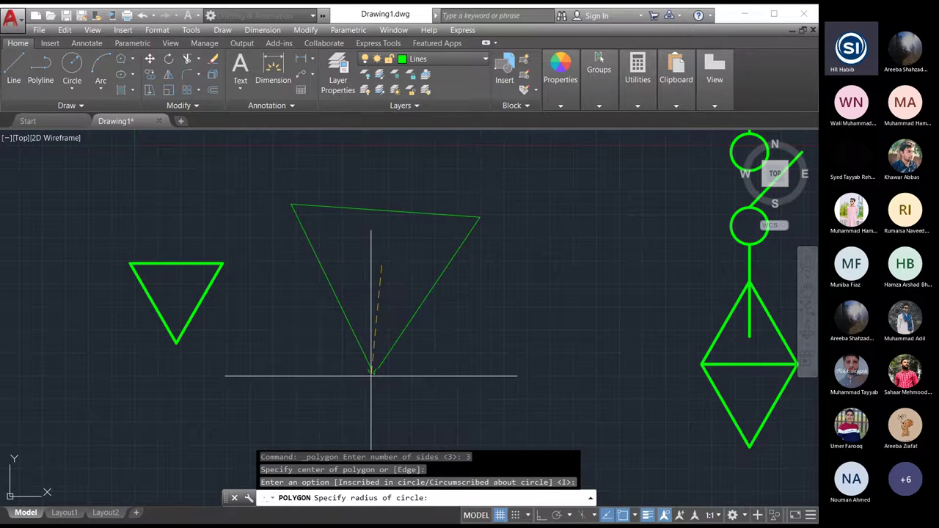
key(F8)
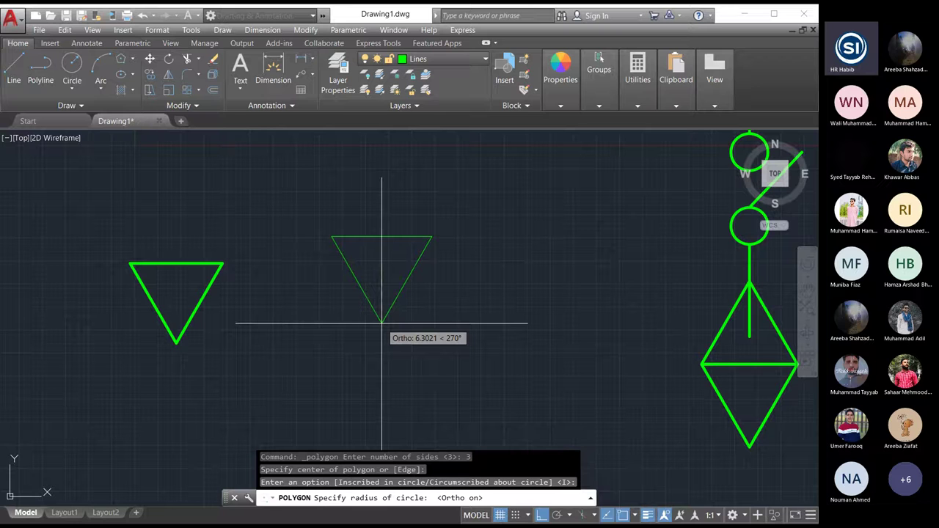
text(7)
key(Return)
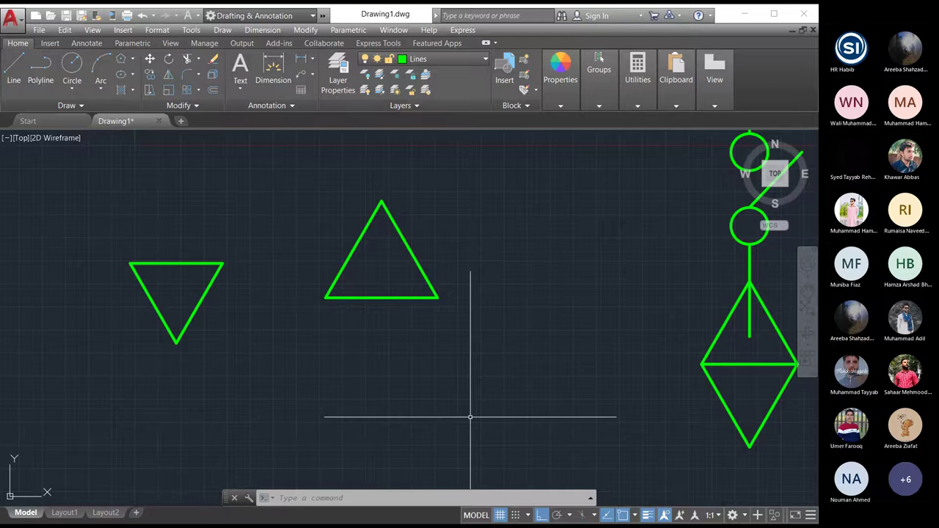
Window-select and delete the two triangles on the left.
scroll(168, 378, down, 2)
click(108, 234)
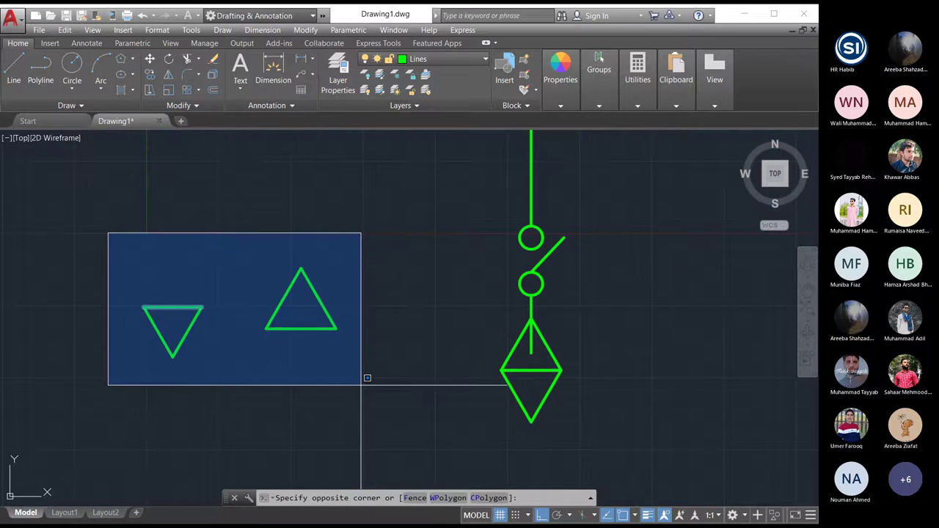
click(362, 384)
key(Delete)
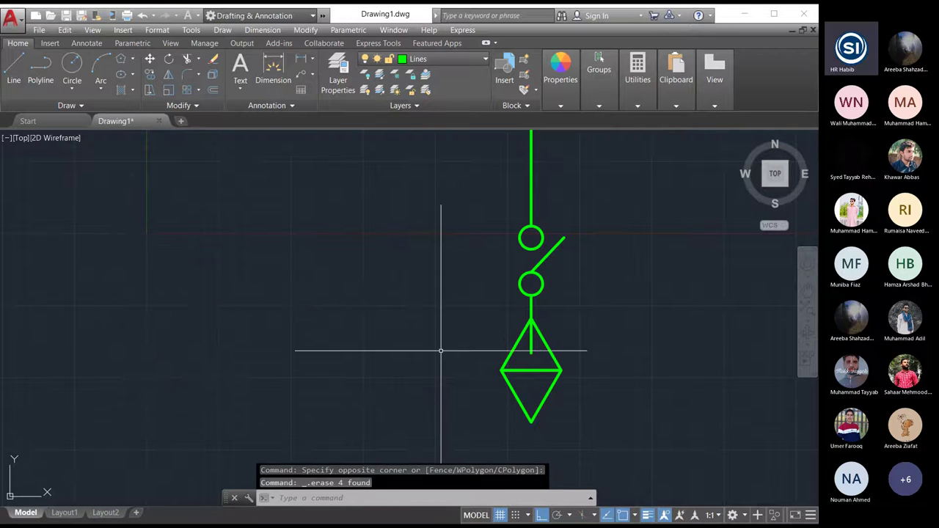
Move the symbol's upper triangle down and to the left.
scroll(364, 327, down, 2)
scroll(477, 350, up, 2)
scroll(408, 292, down, 2)
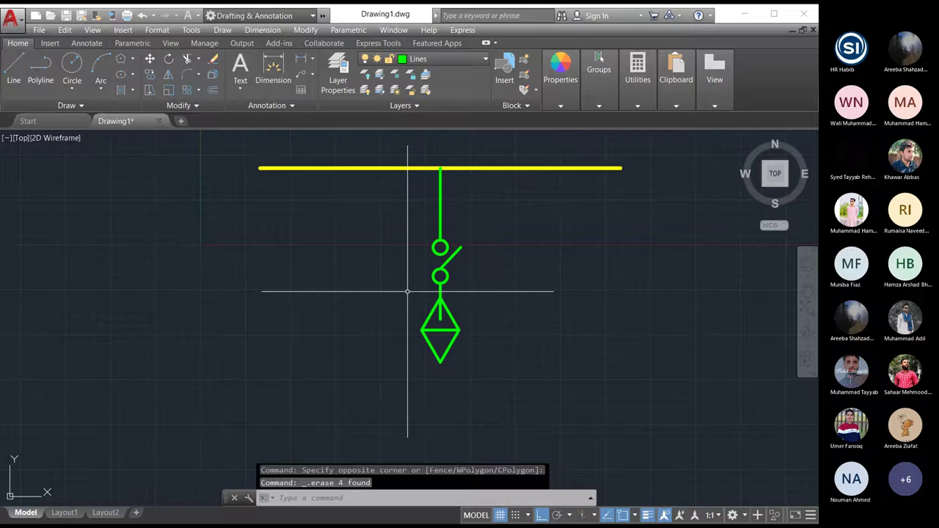
scroll(440, 308, up, 4)
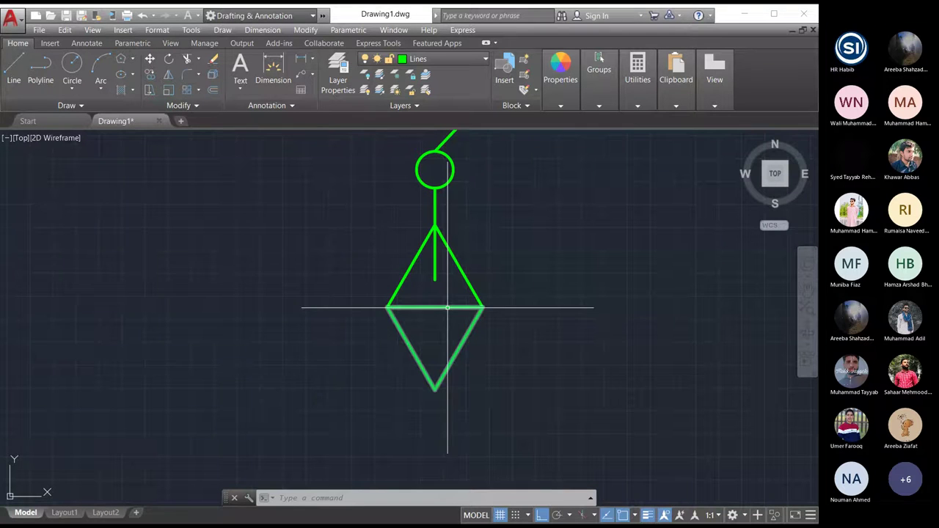
click(463, 268)
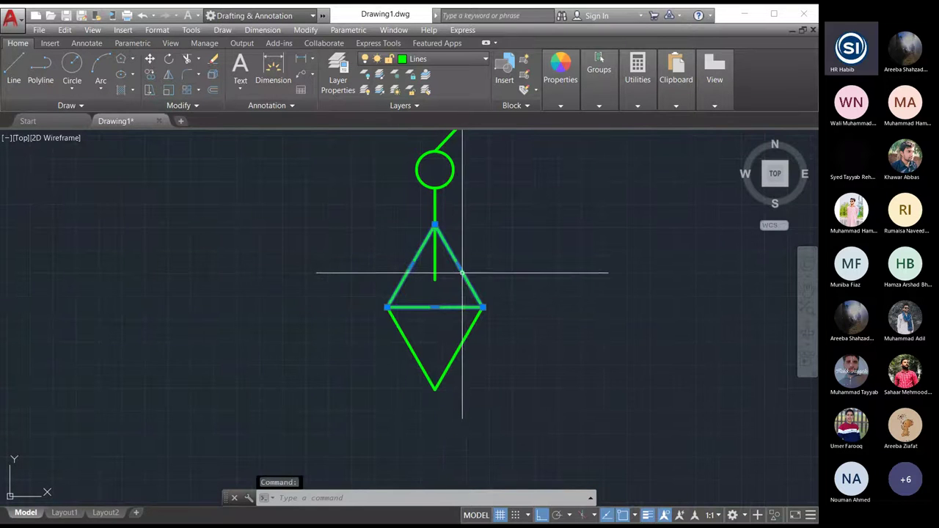
click(305, 29)
click(321, 210)
click(388, 307)
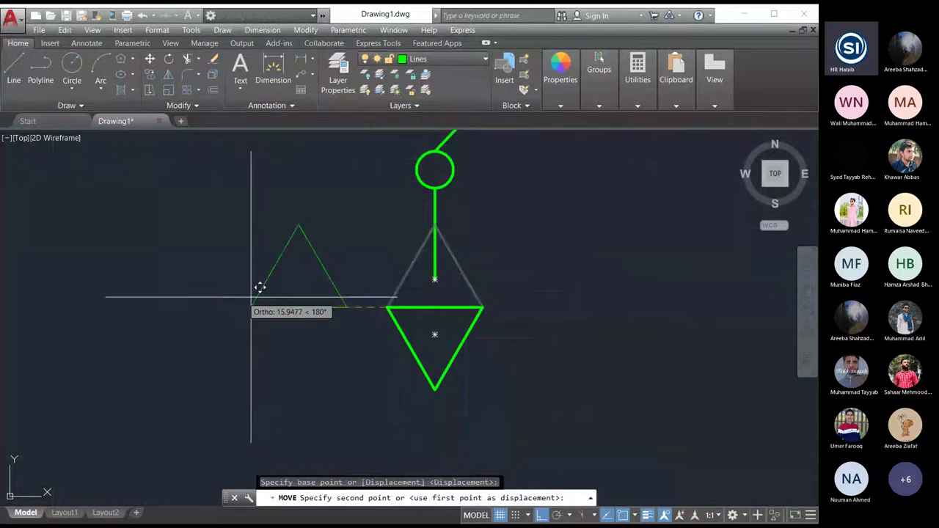
click(208, 298)
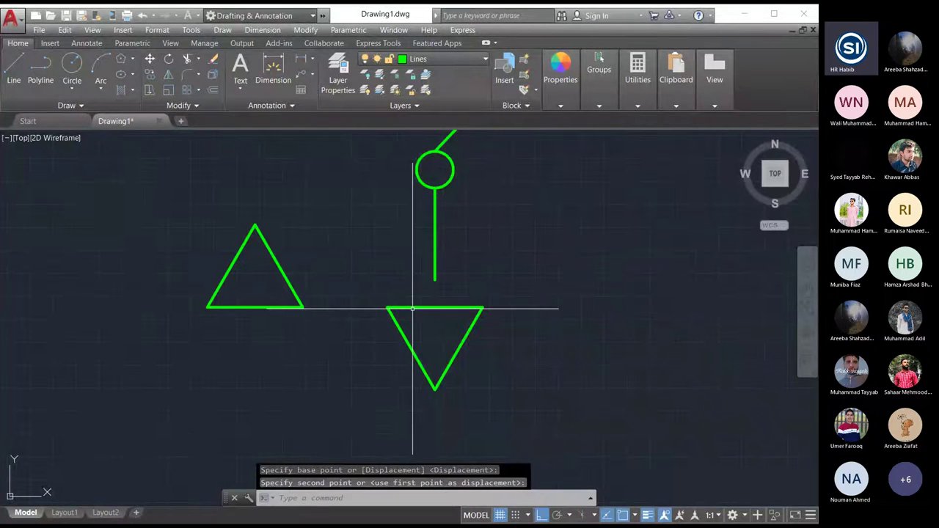
Move the lower triangle up so its top meets the feeder line's end.
click(411, 307)
click(313, 15)
click(336, 18)
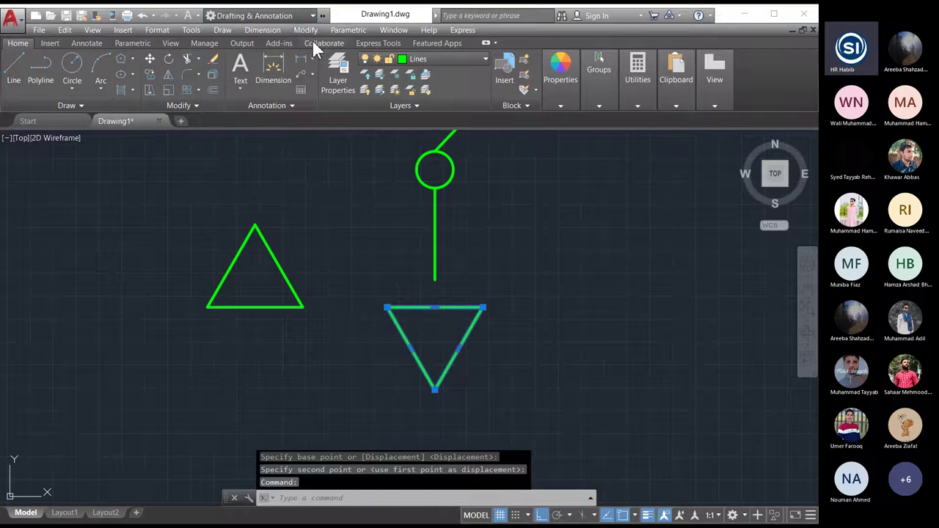
click(305, 30)
click(316, 209)
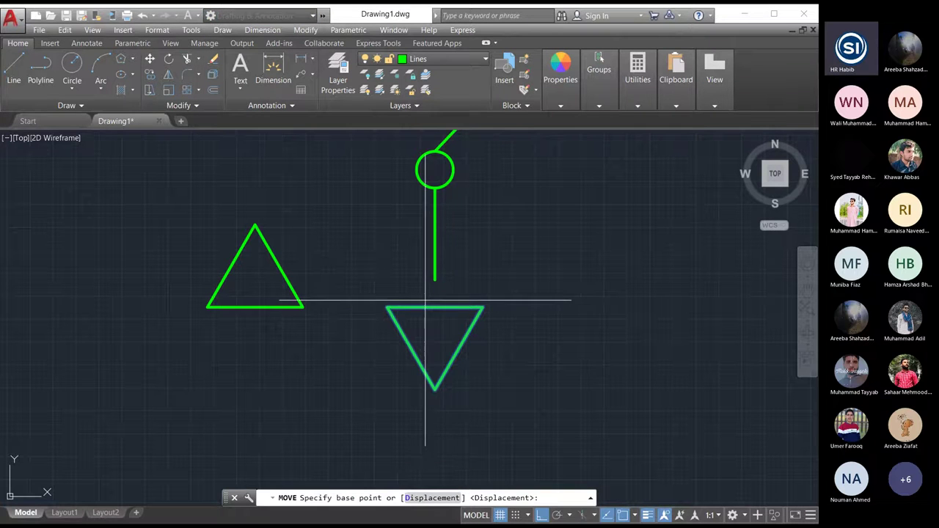
click(435, 308)
click(434, 279)
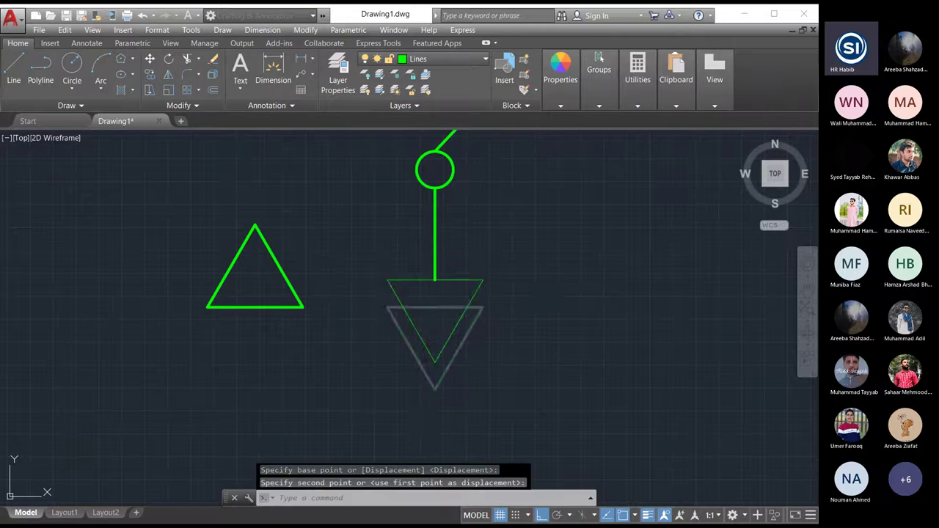
key(Escape)
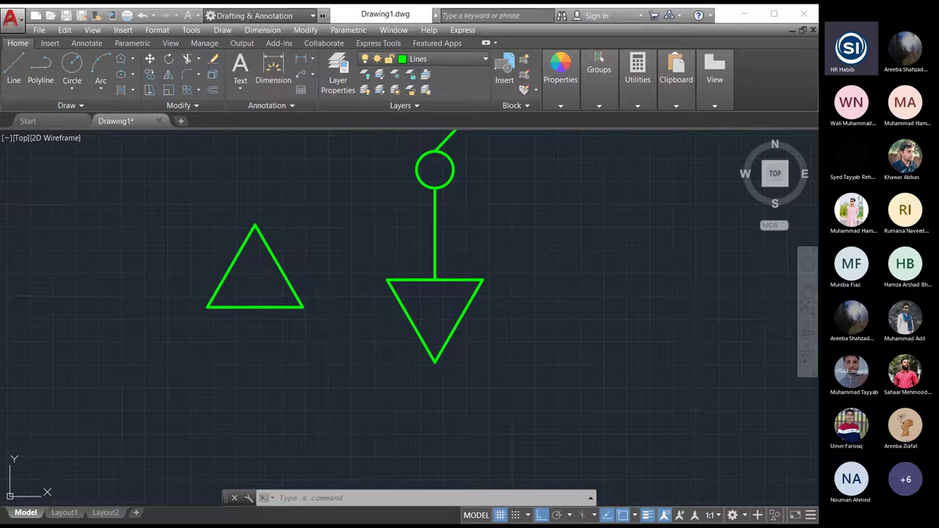
Rename the new layer to 'Hidden lines'.
mouse_move(343, 132)
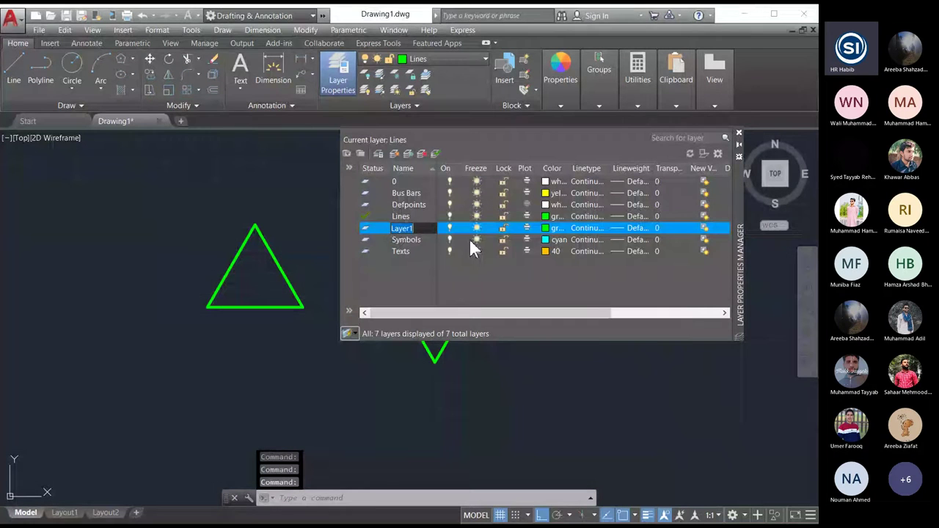
text(Hidden)
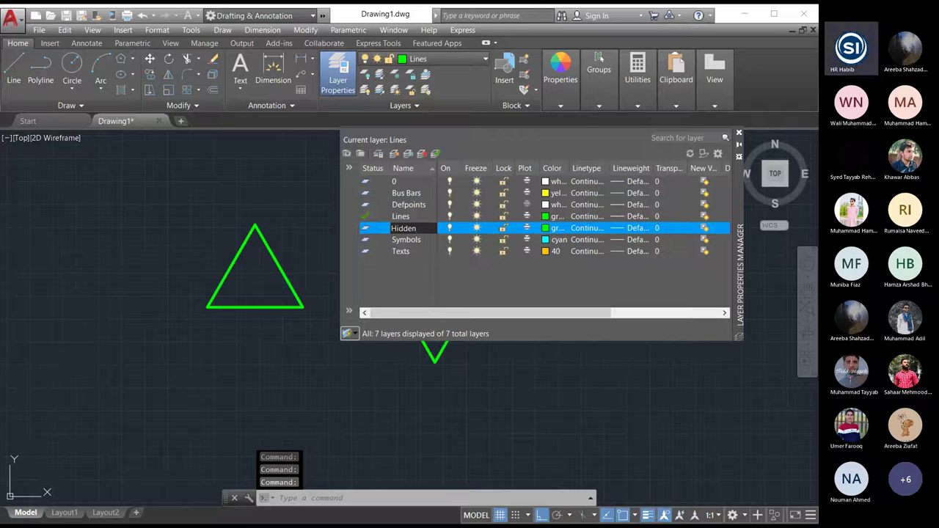
key(Return)
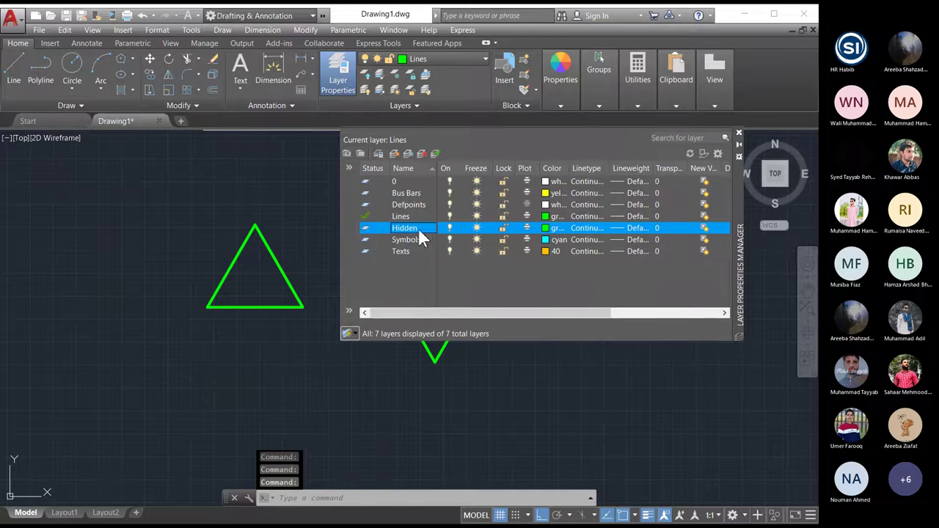
click(422, 231)
text(lines)
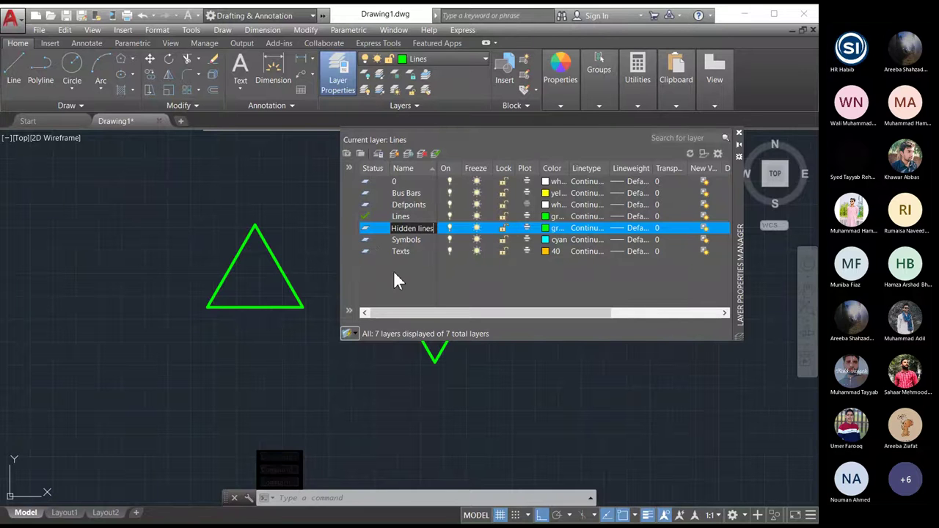
key(Return)
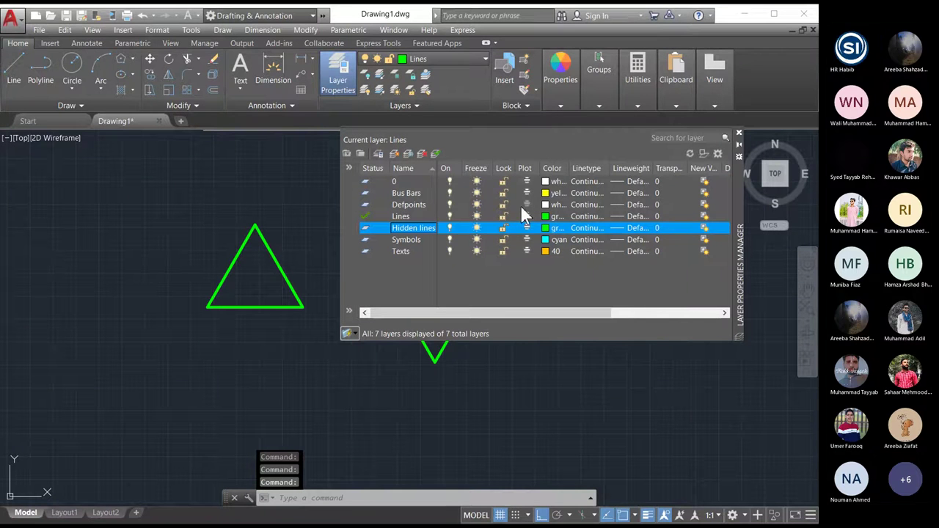
Set the Hidden lines layer colour to blue, index 150.
click(549, 229)
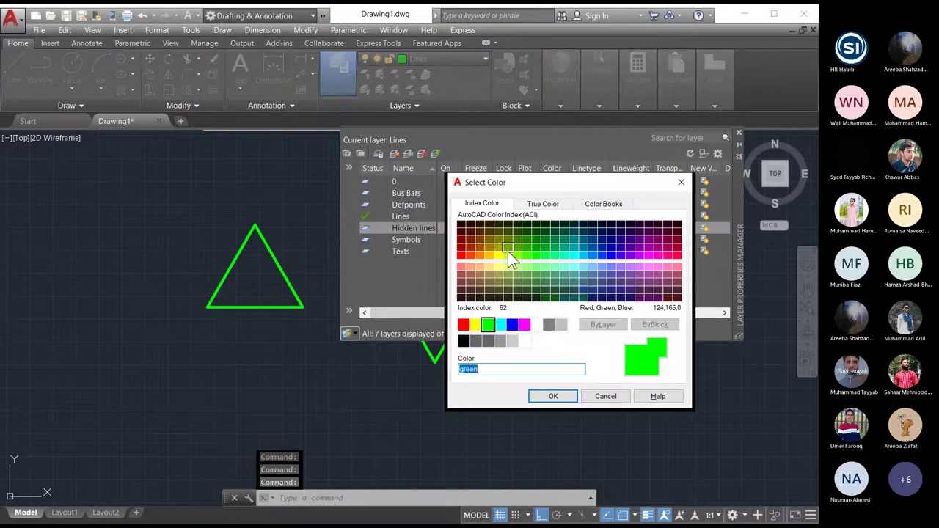
click(591, 256)
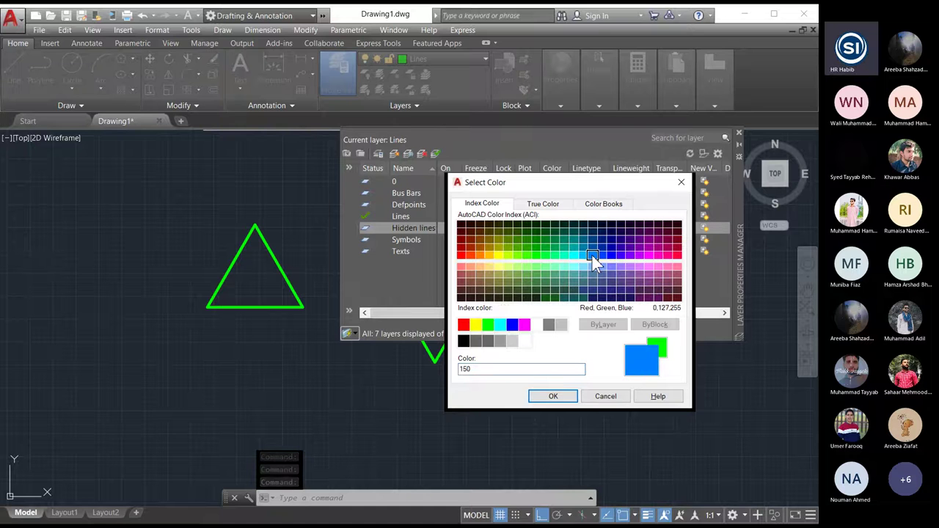
click(553, 396)
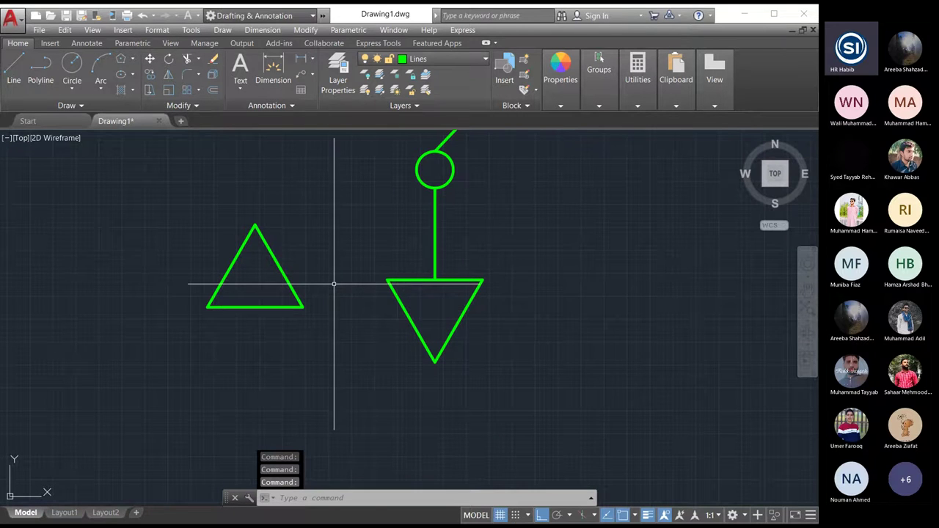
scroll(334, 284, down, 2)
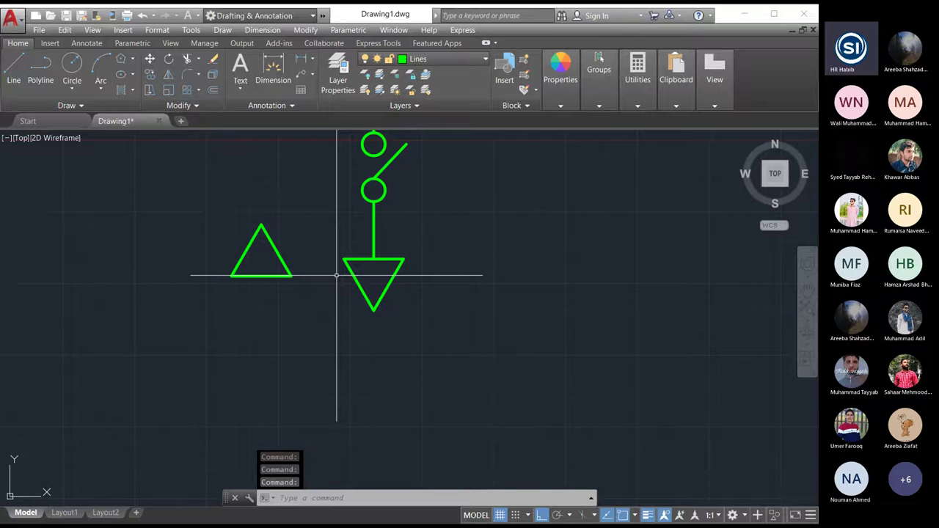
Start a line at the triangle's bottom vertex with L, then cancel it.
text(l)
key(Return)
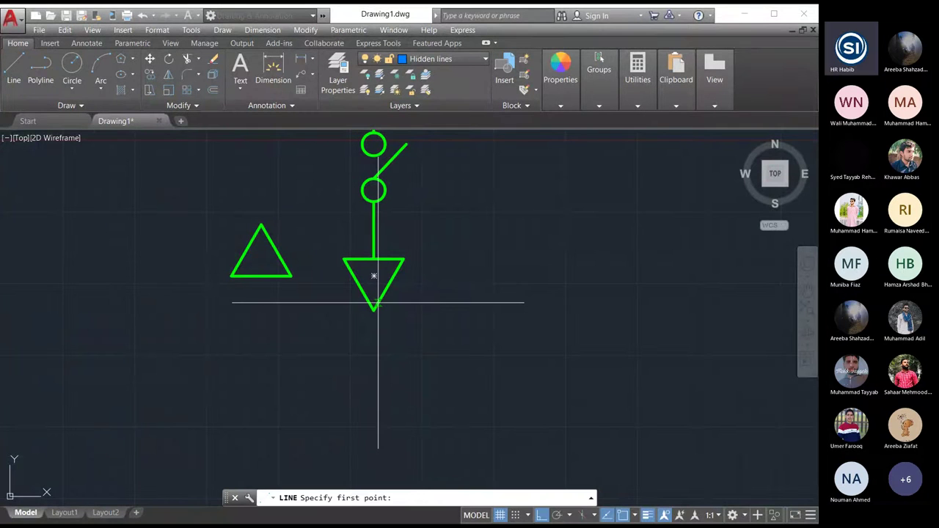
click(374, 309)
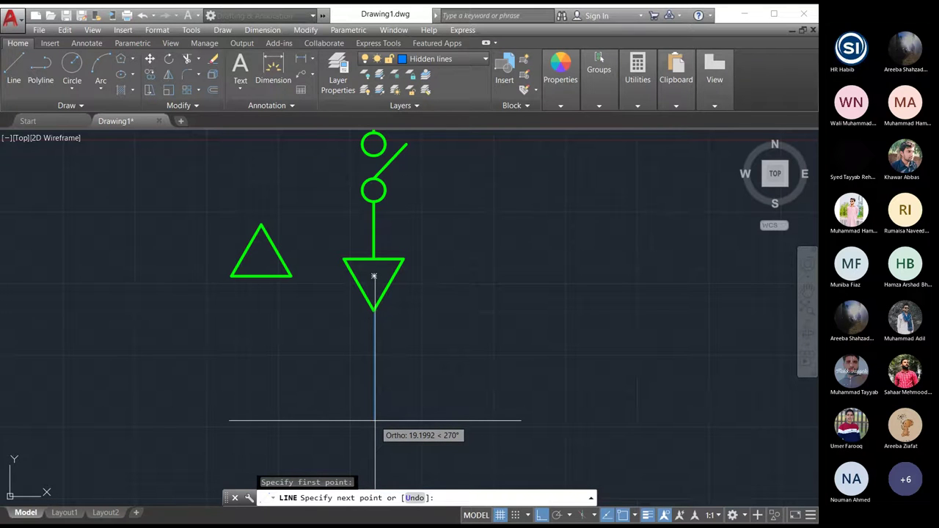
key(Escape)
Load the HIDDEN linetype from acad.lin and assign it to the Hidden lines layer.
click(334, 77)
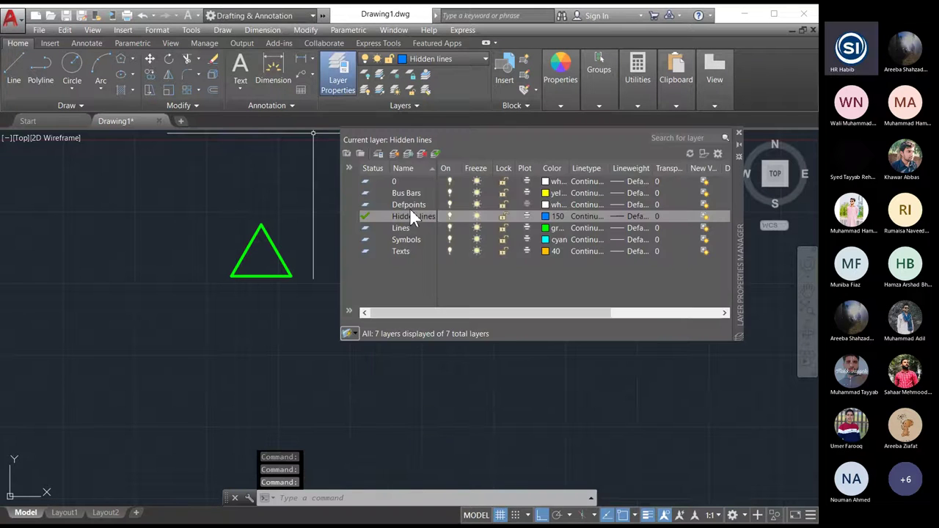
click(587, 216)
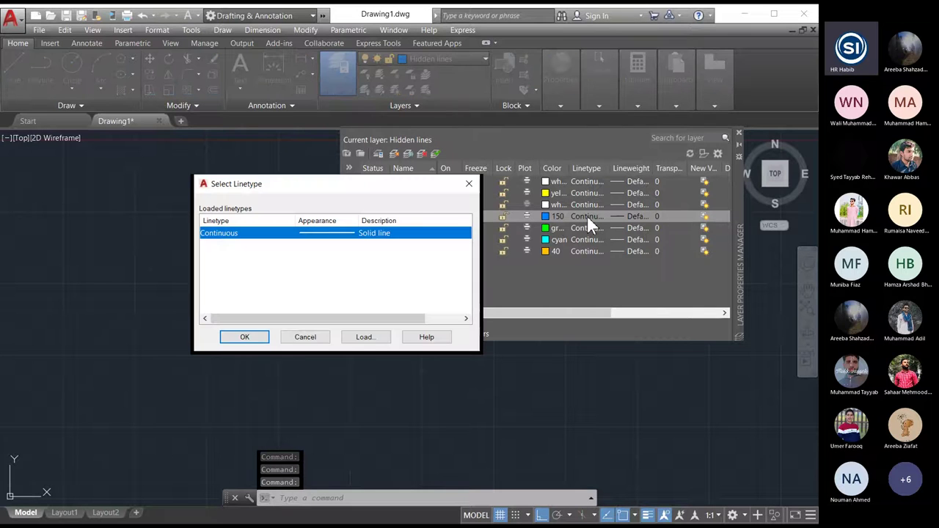
click(369, 339)
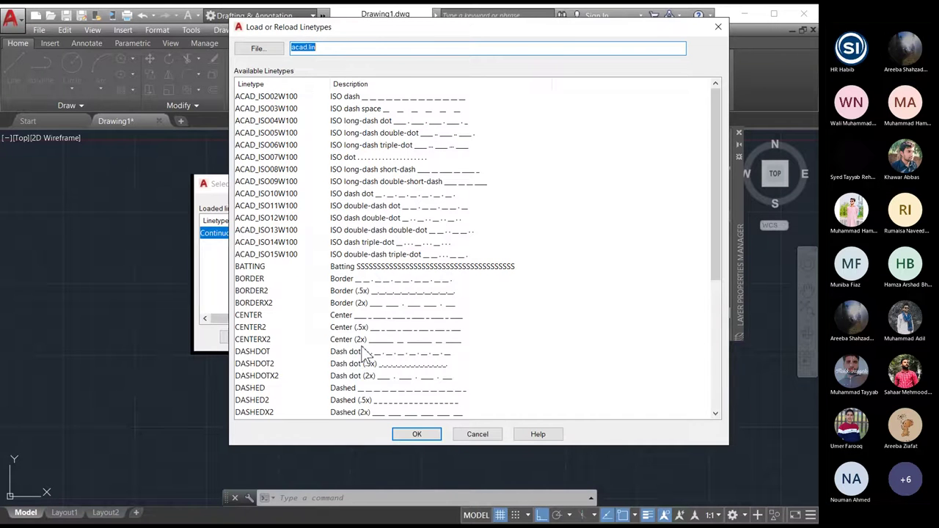
scroll(363, 353, down, 2)
scroll(363, 353, down, 2)
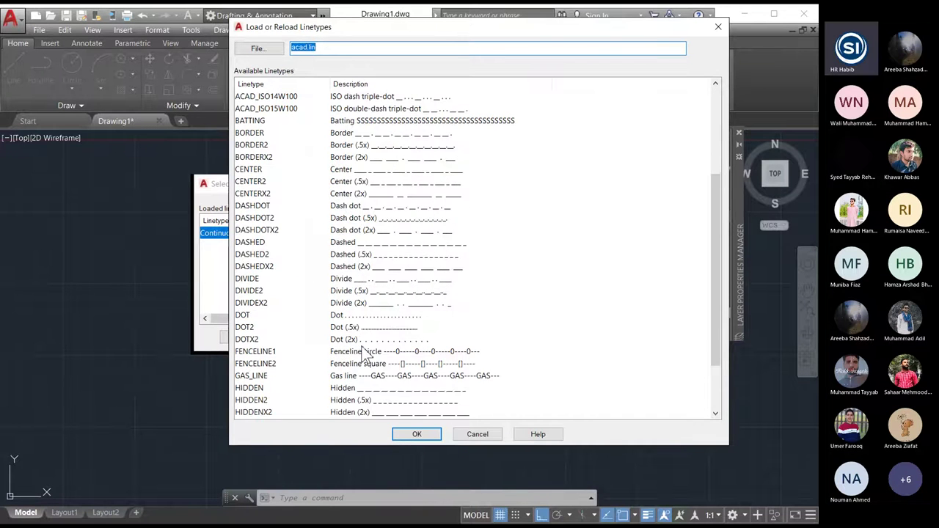
scroll(364, 353, down, 2)
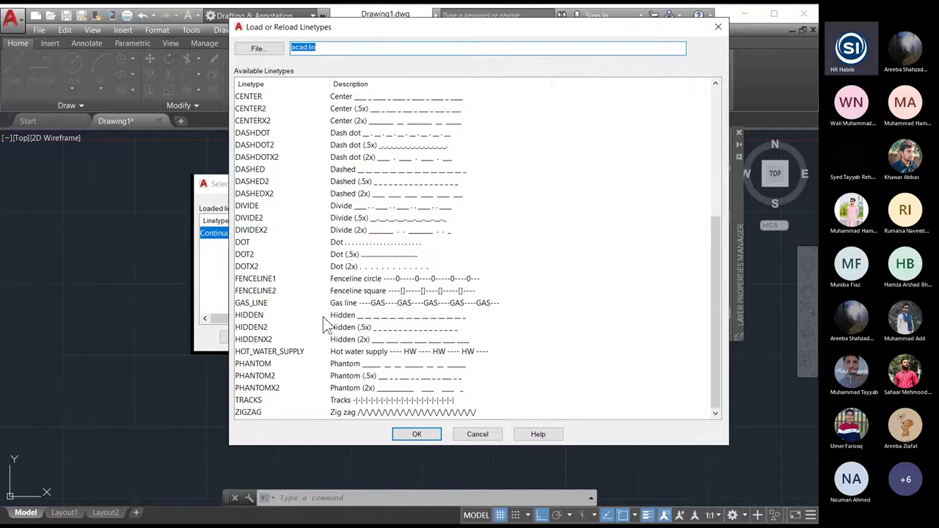
click(355, 317)
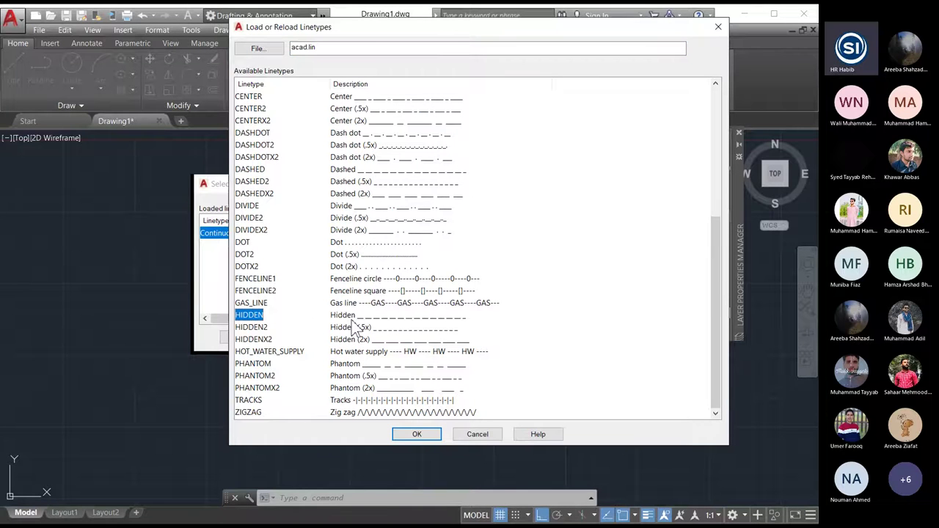
click(414, 438)
click(251, 336)
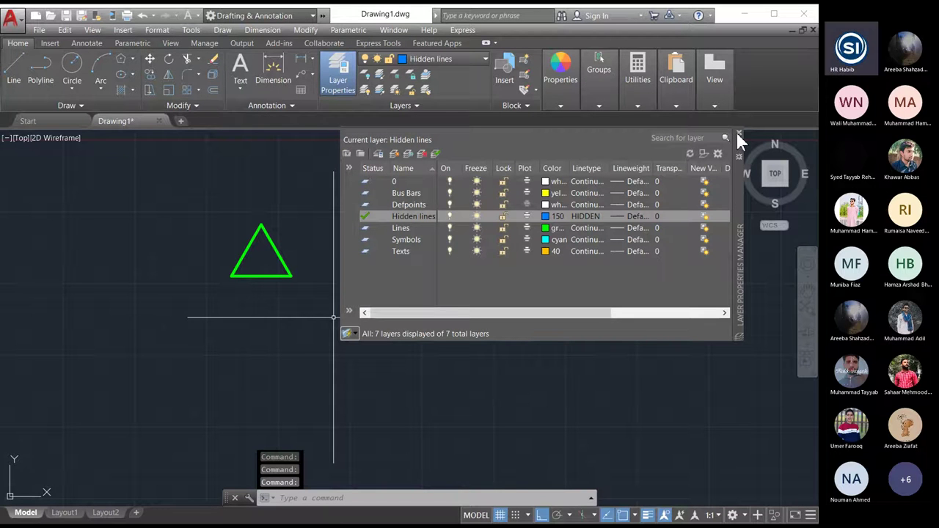
Draw a 10-unit Hidden lines line straight down from the inverted triangle's bottom vertex.
click(740, 135)
text(l)
key(Return)
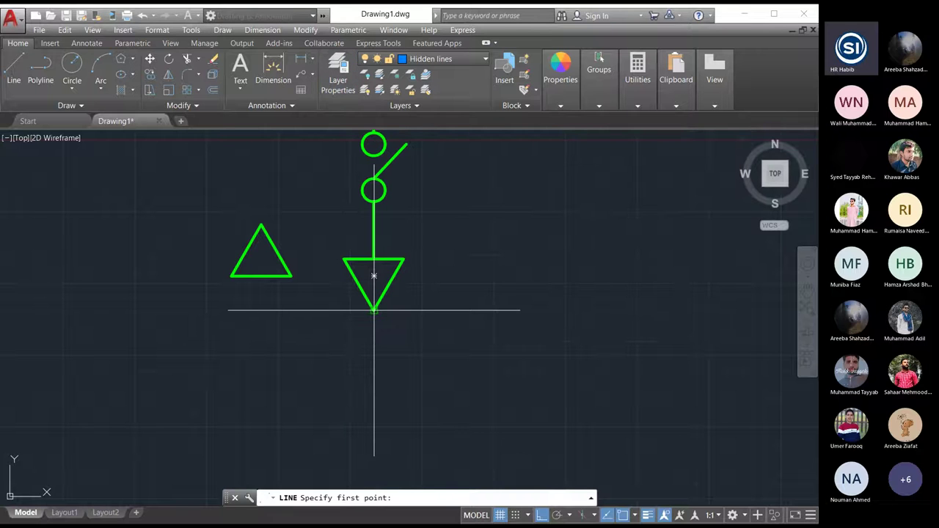
click(374, 310)
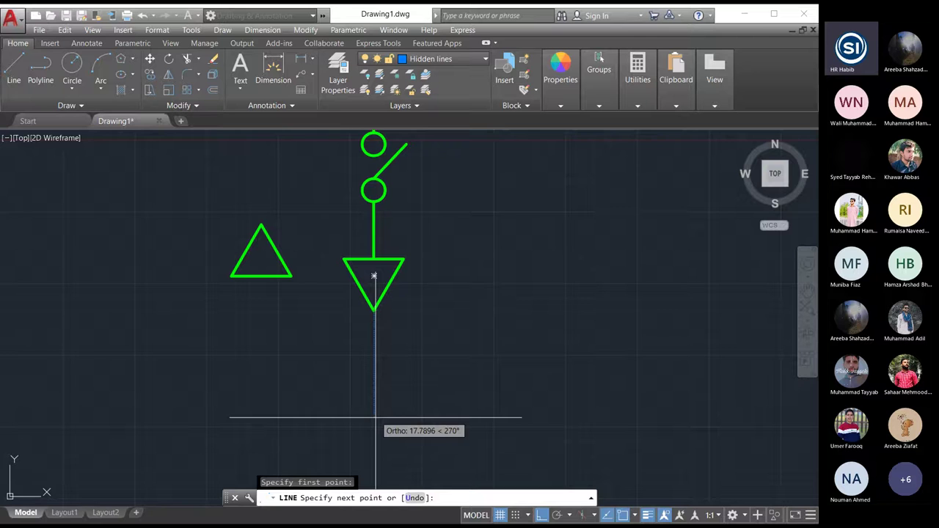
text(10)
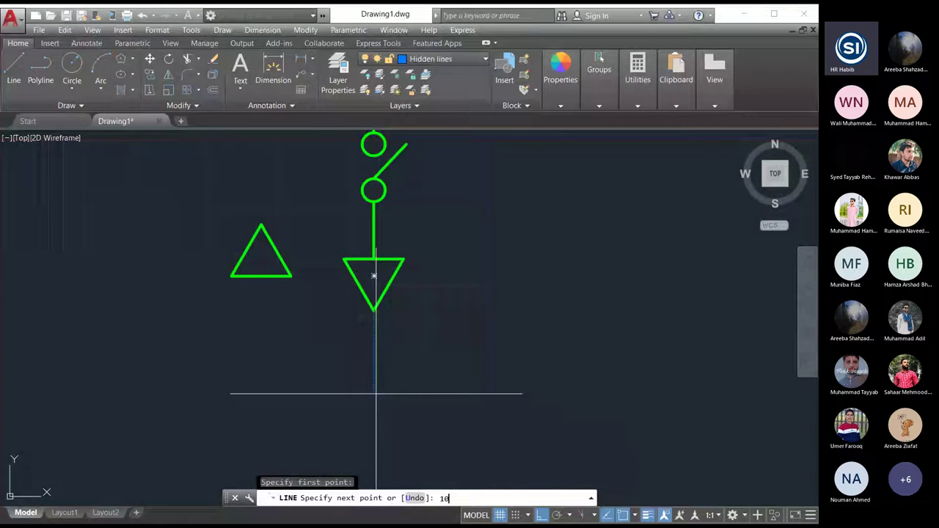
key(Return)
key(Escape)
scroll(372, 348, up, 5)
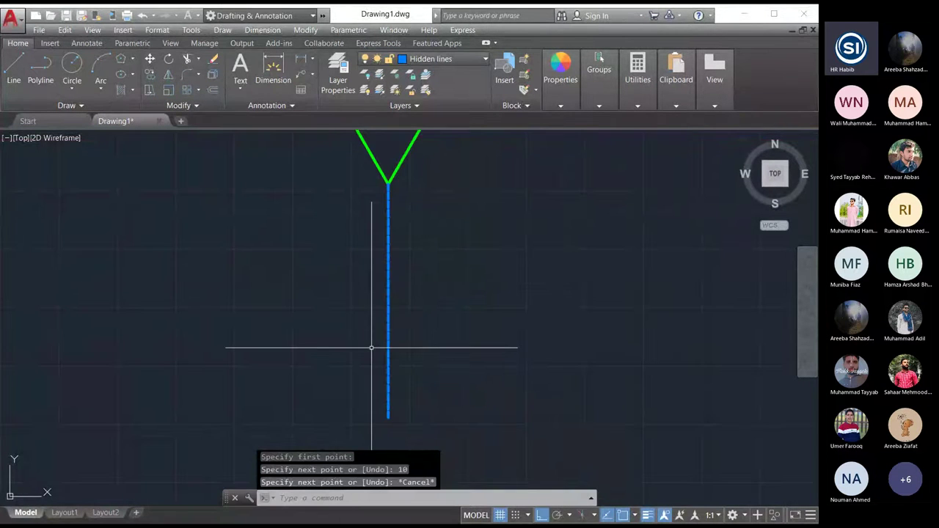
scroll(353, 295, up, 2)
scroll(363, 294, up, 2)
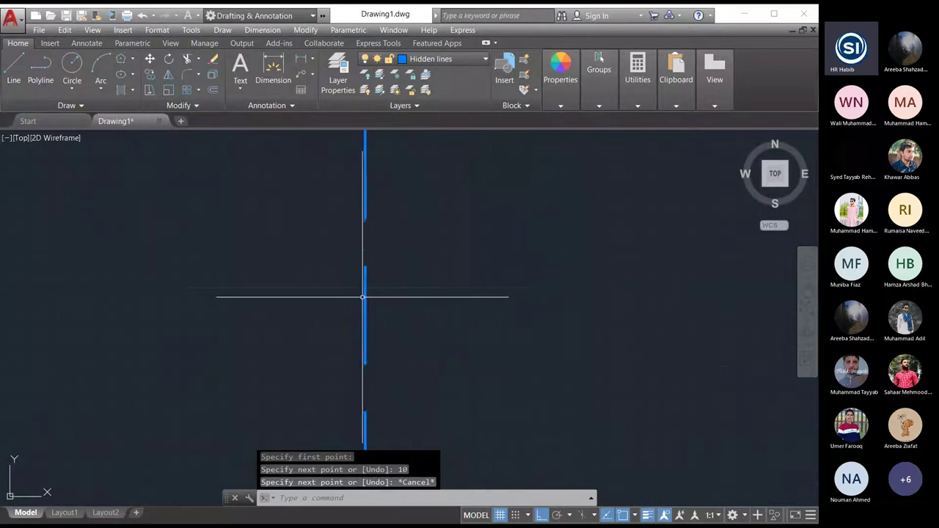
scroll(364, 293, up, 4)
scroll(531, 336, down, 3)
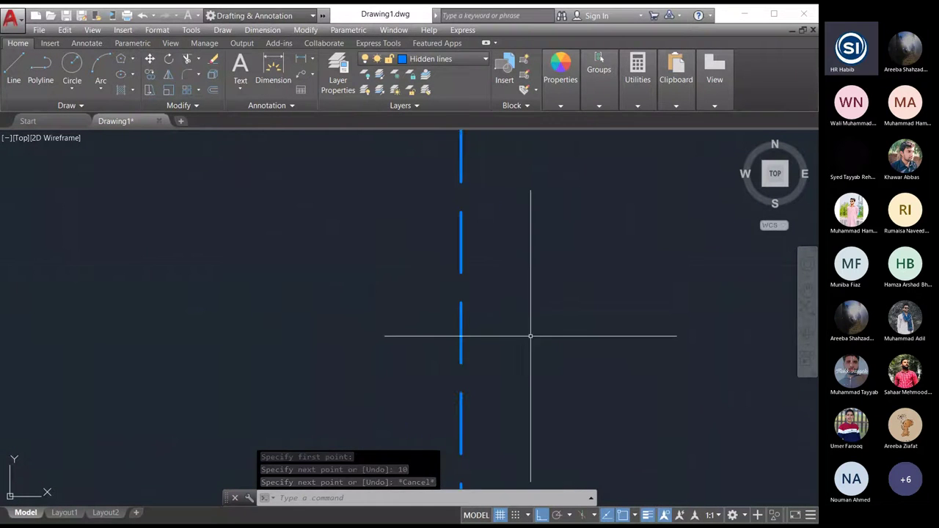
scroll(245, 360, down, 4)
scroll(403, 341, down, 2)
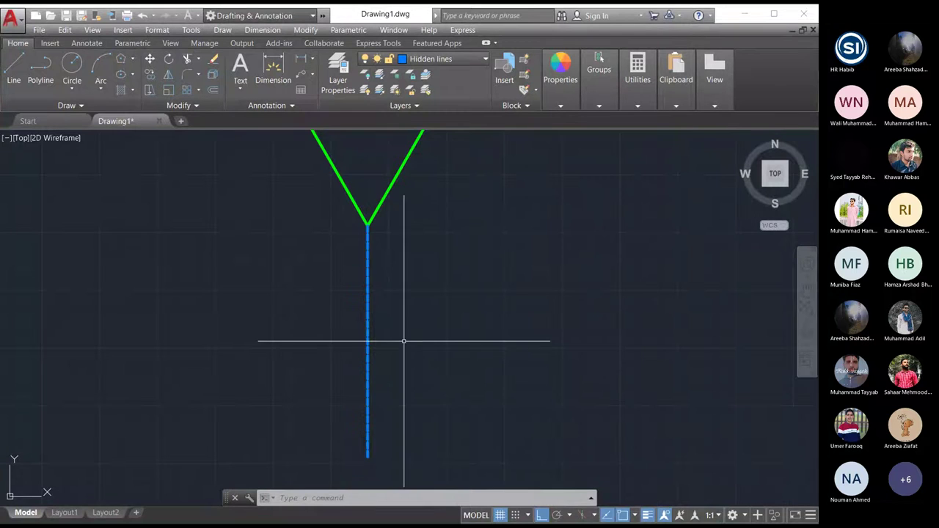
scroll(448, 364, down, 2)
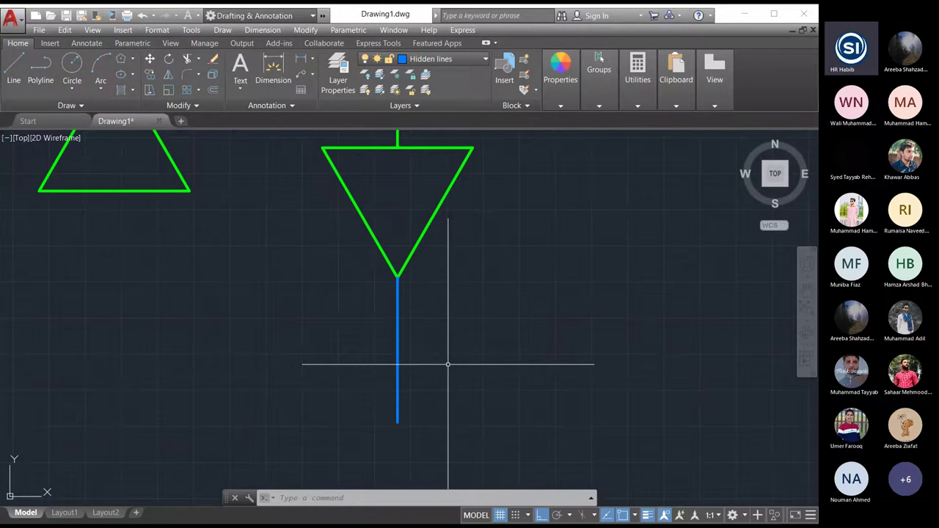
scroll(447, 337, down, 5)
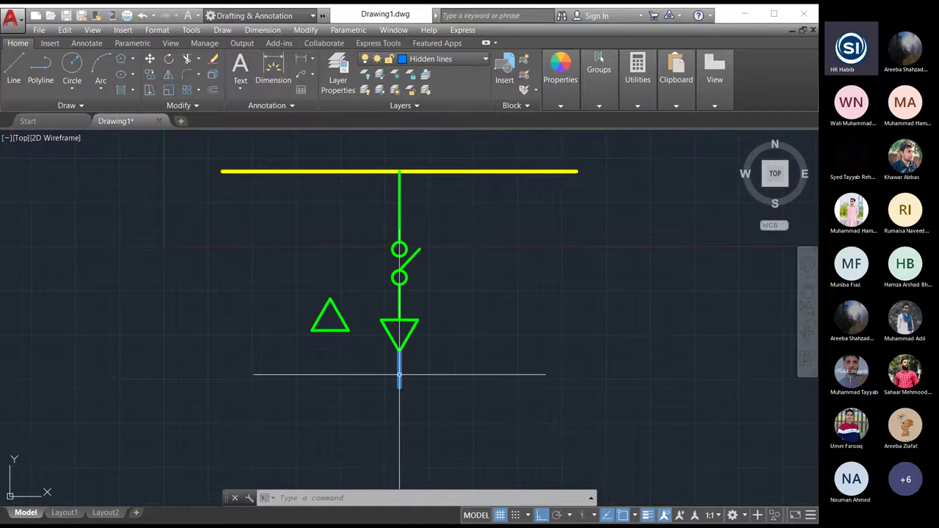
scroll(399, 375, up, 5)
scroll(399, 371, up, 4)
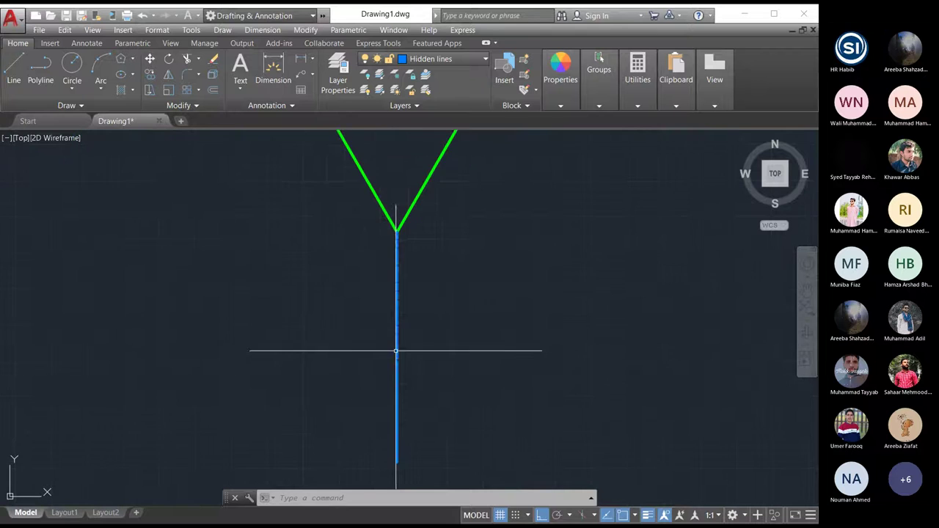
scroll(400, 370, down, 3)
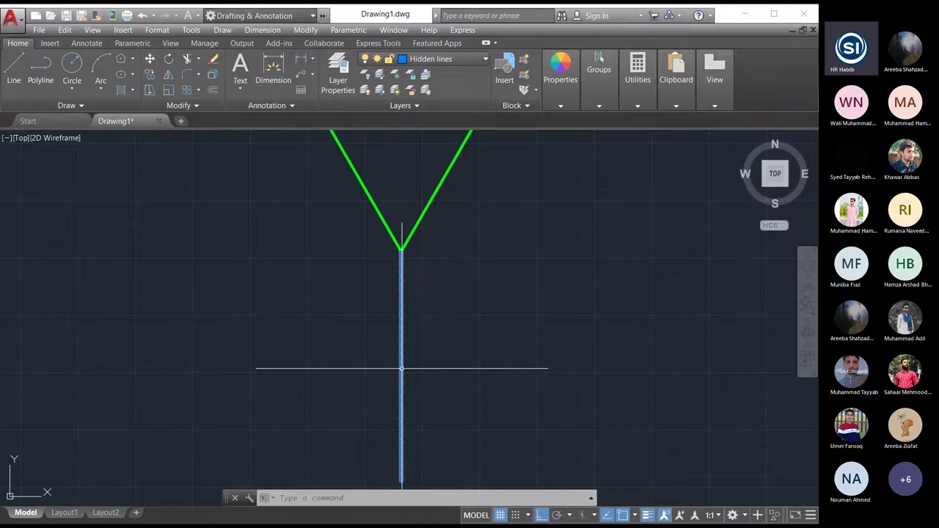
scroll(397, 266, down, 2)
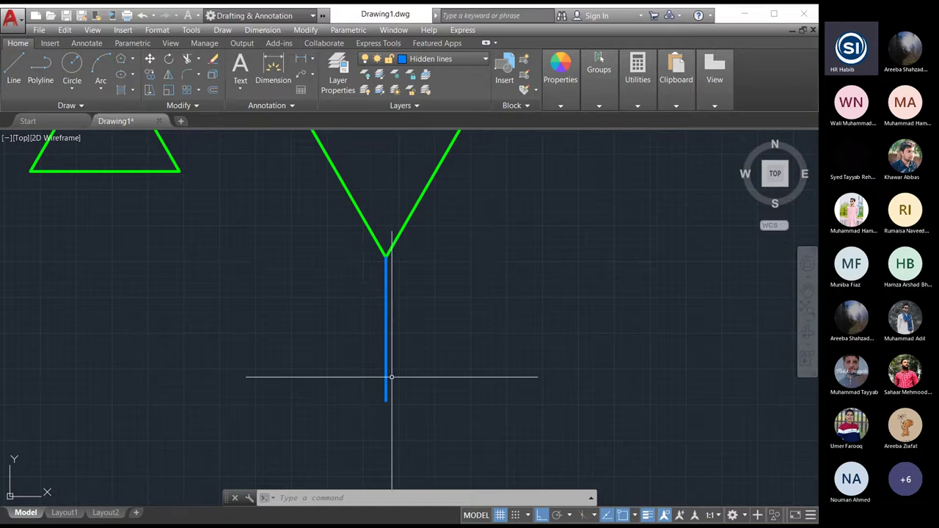
scroll(392, 377, down, 2)
Load ACAD_ISO03W100 from acad.lin and assign it to the Hidden lines layer instead of HIDDEN.
click(338, 69)
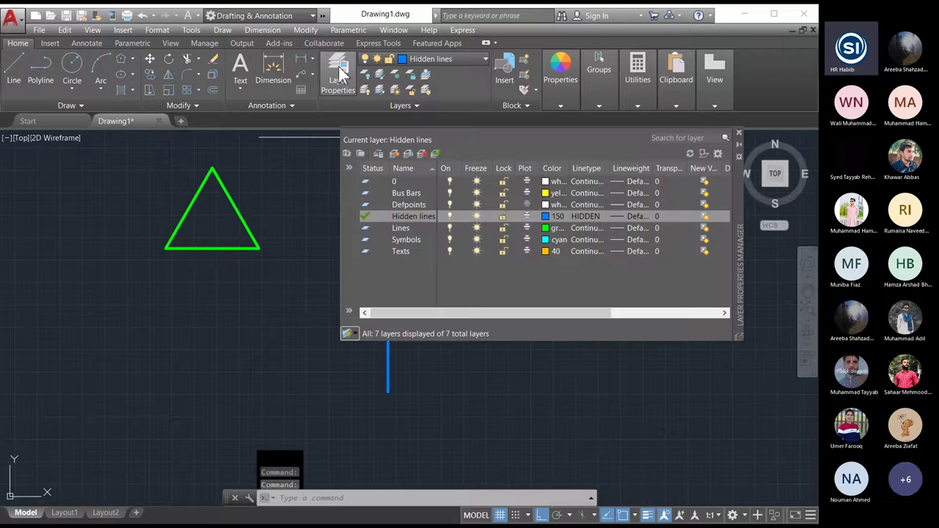
click(584, 216)
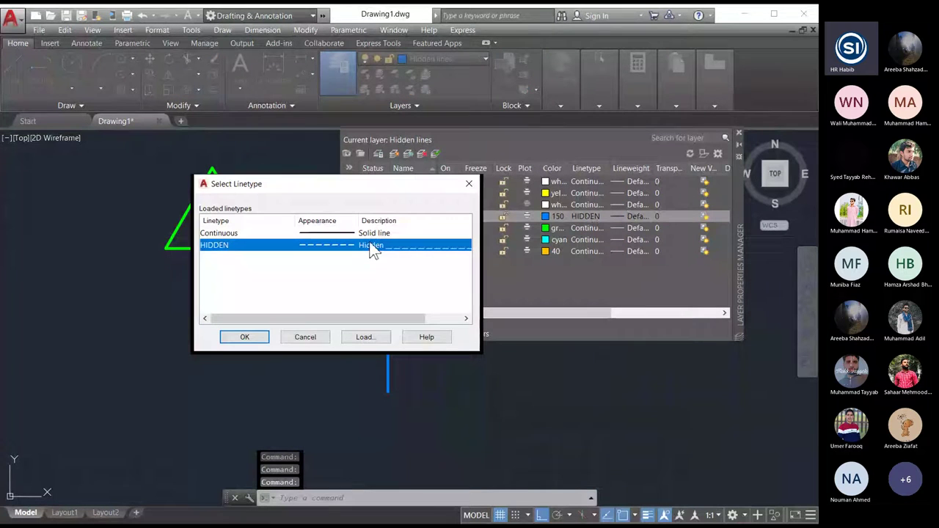
click(362, 339)
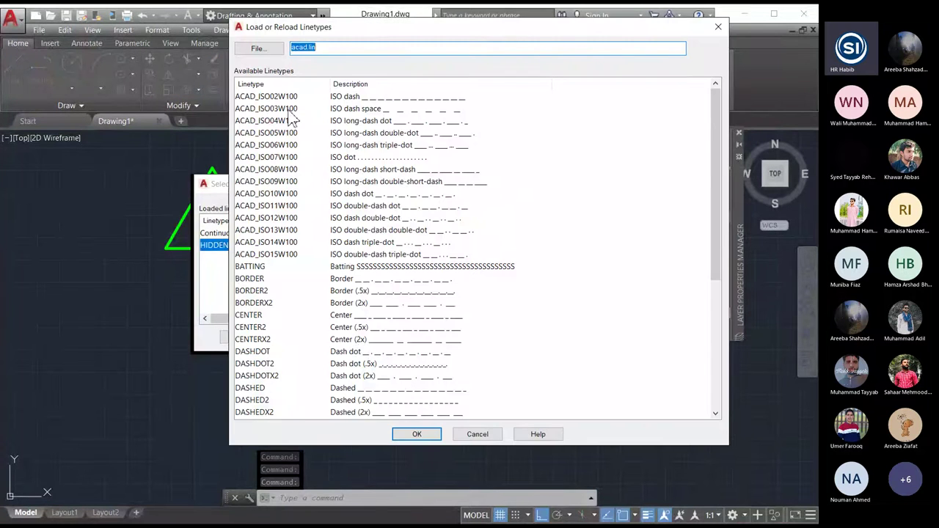
click(339, 111)
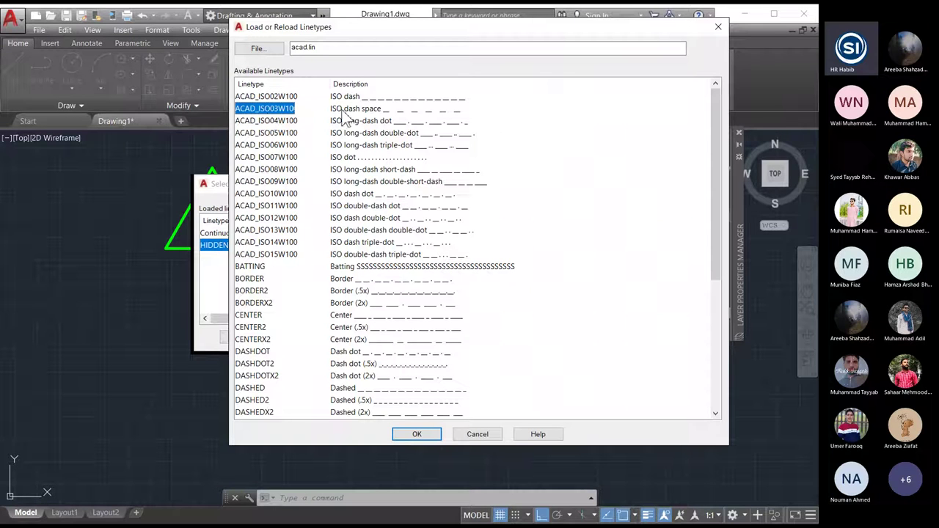
click(415, 434)
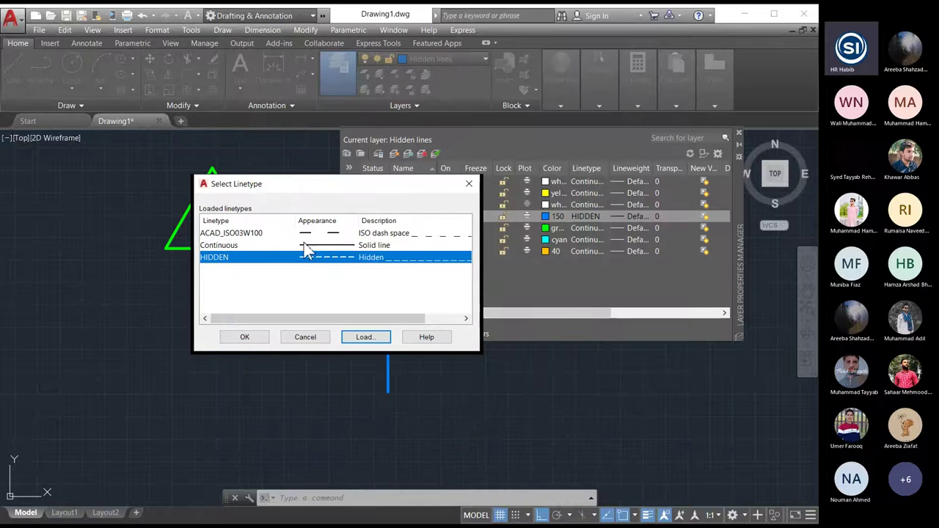
click(279, 233)
click(243, 337)
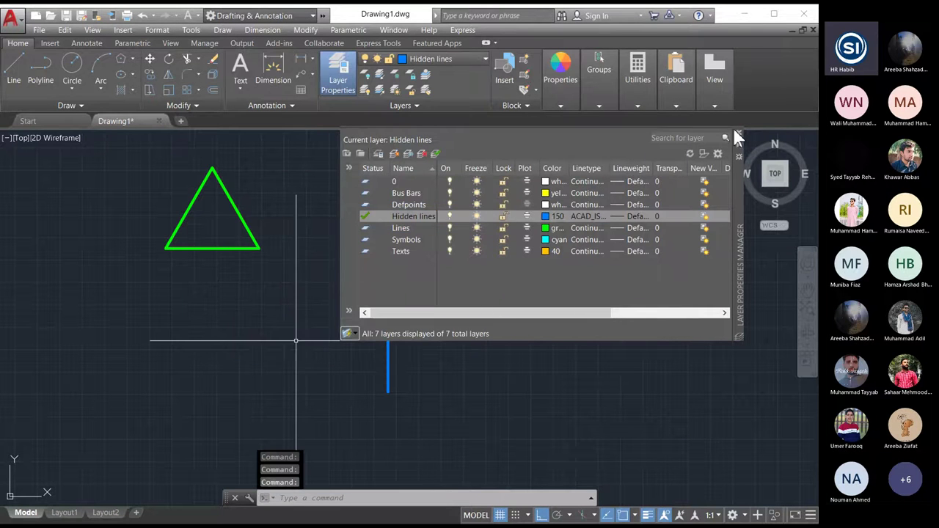
click(738, 136)
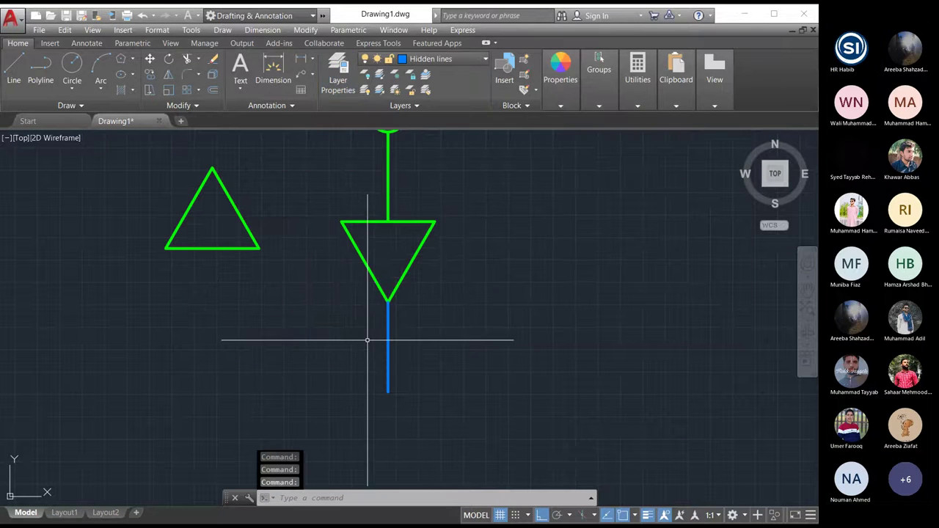
click(428, 58)
Load ACAD_ISO02W100 and make it the Hidden lines layer's linetype.
click(337, 67)
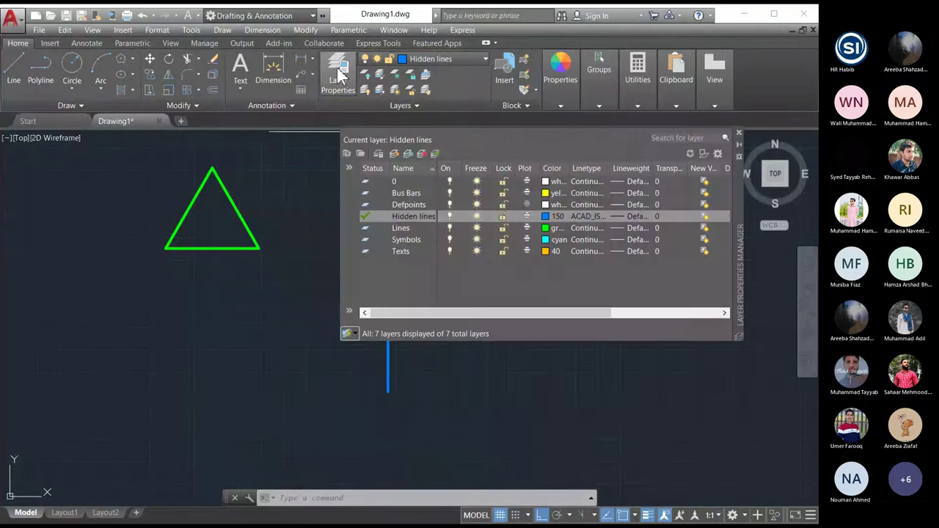
click(586, 216)
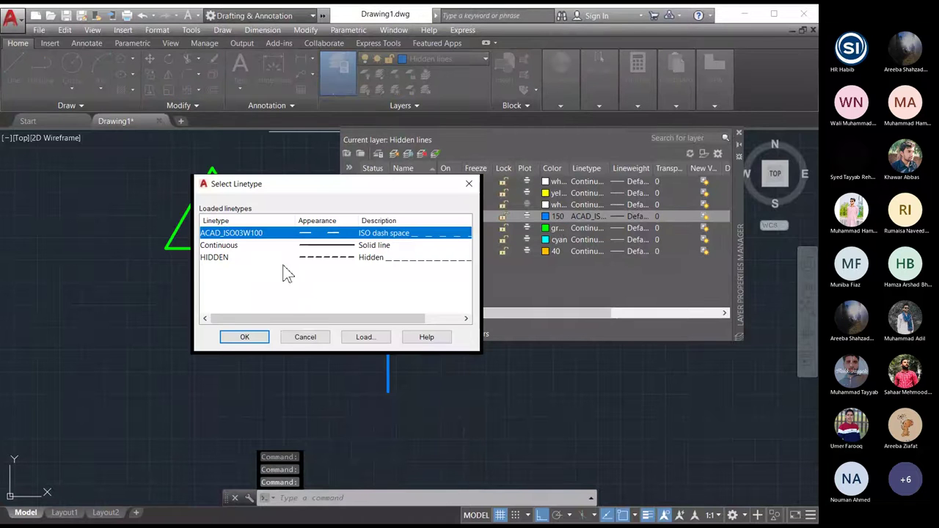
click(376, 335)
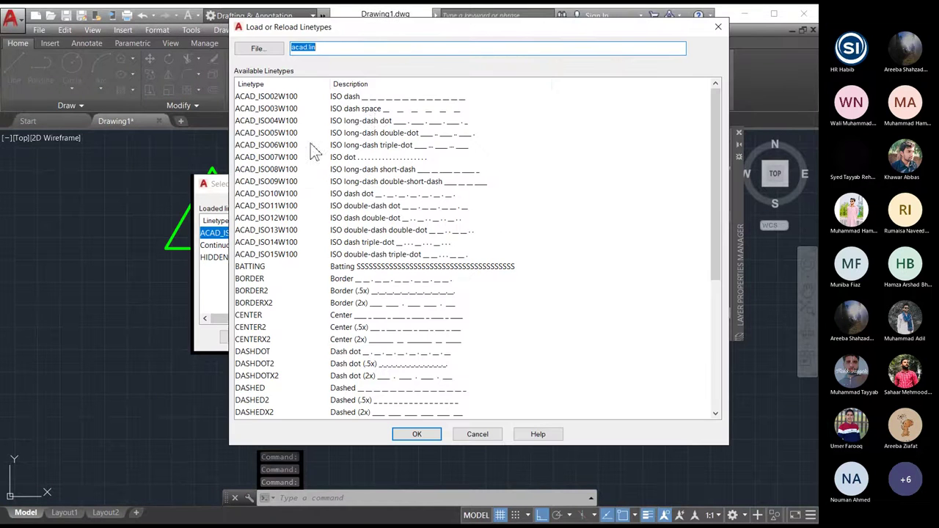
click(345, 109)
click(359, 96)
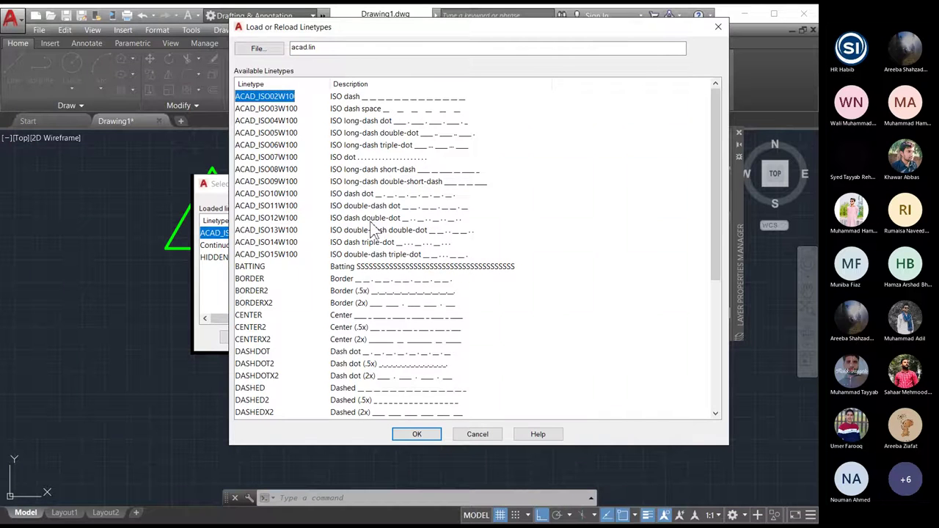
click(416, 434)
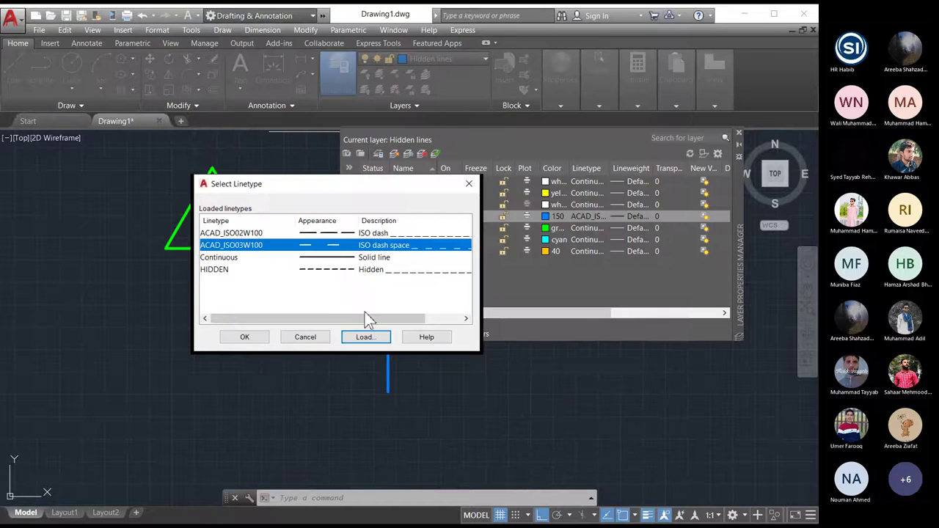
click(345, 233)
click(246, 339)
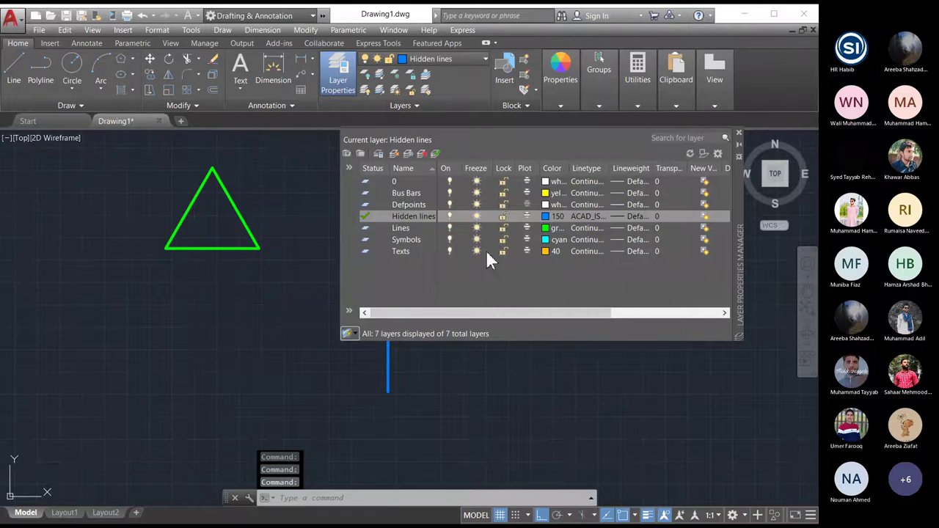
click(738, 134)
scroll(390, 321, up, 5)
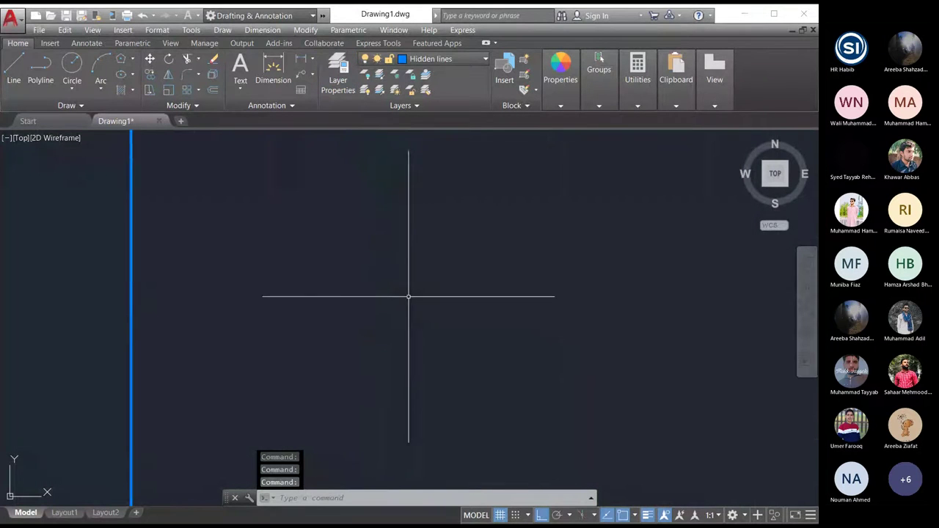
scroll(539, 318, down, 3)
scroll(203, 378, up, 2)
scroll(168, 377, down, 2)
scroll(256, 357, down, 2)
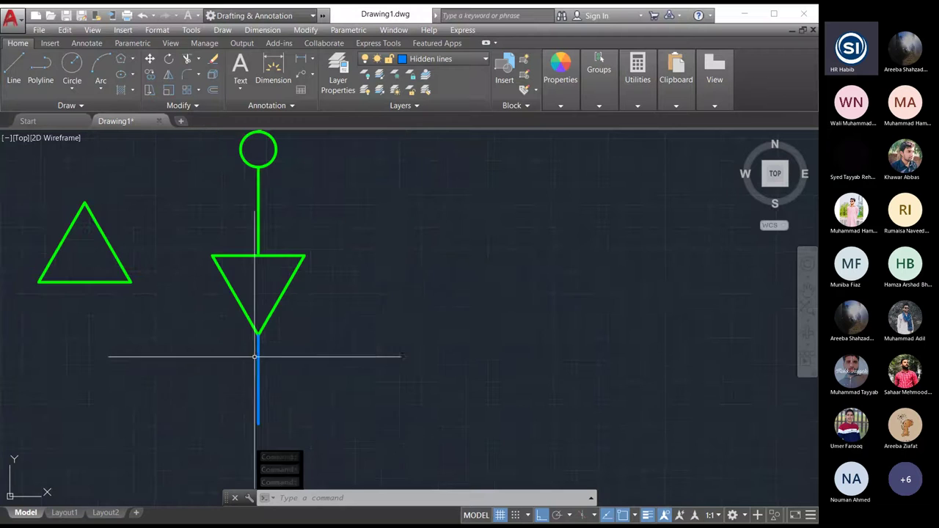
scroll(435, 327, up, 2)
scroll(539, 335, down, 3)
scroll(384, 336, up, 3)
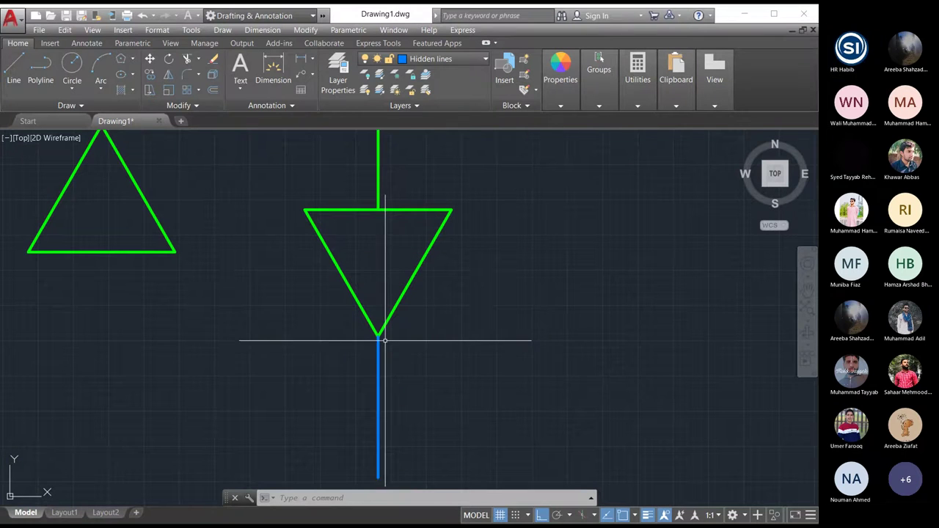
Try ACAD_ISO02W100, then ACAD_ISO03W100, in the Properties panel's linetype list.
click(566, 99)
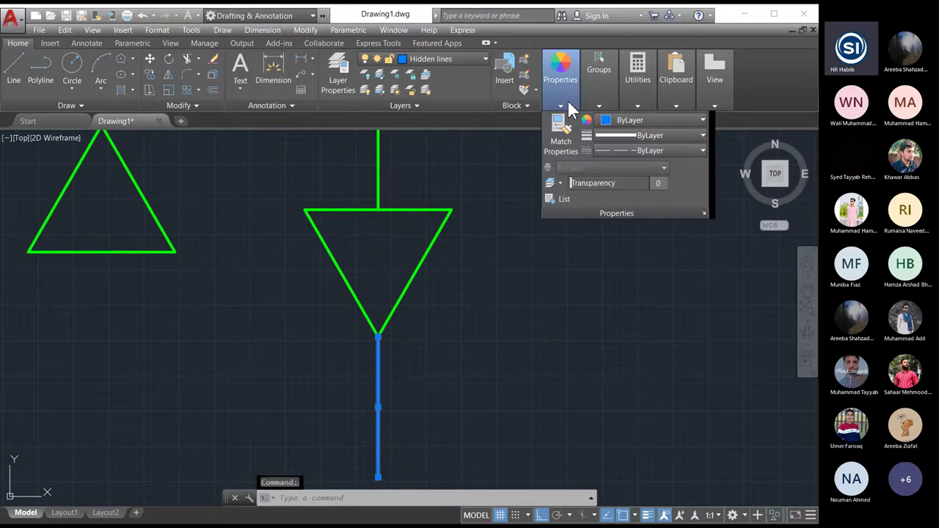
click(631, 151)
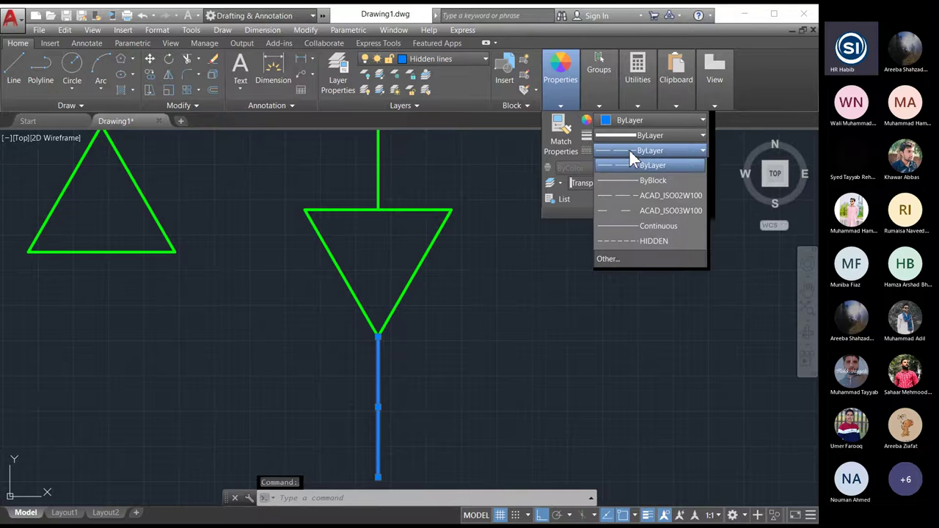
click(650, 195)
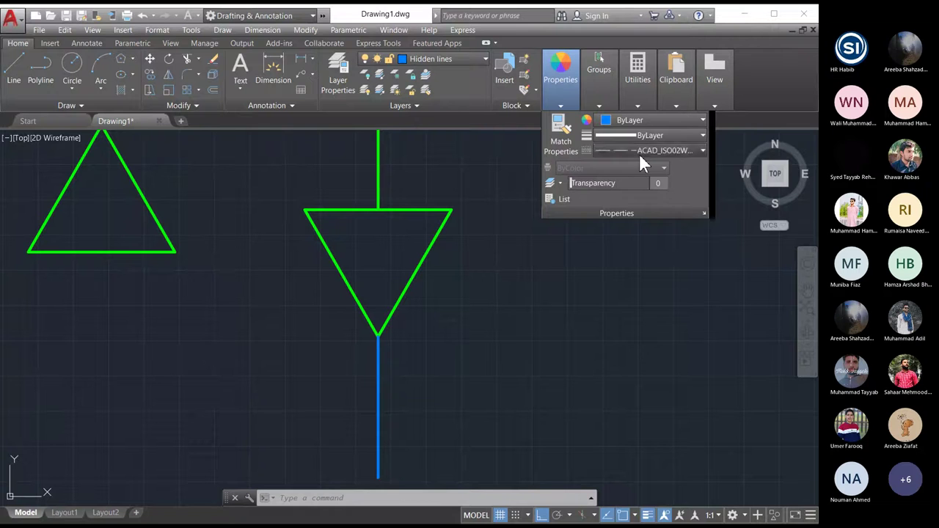
click(639, 152)
click(643, 209)
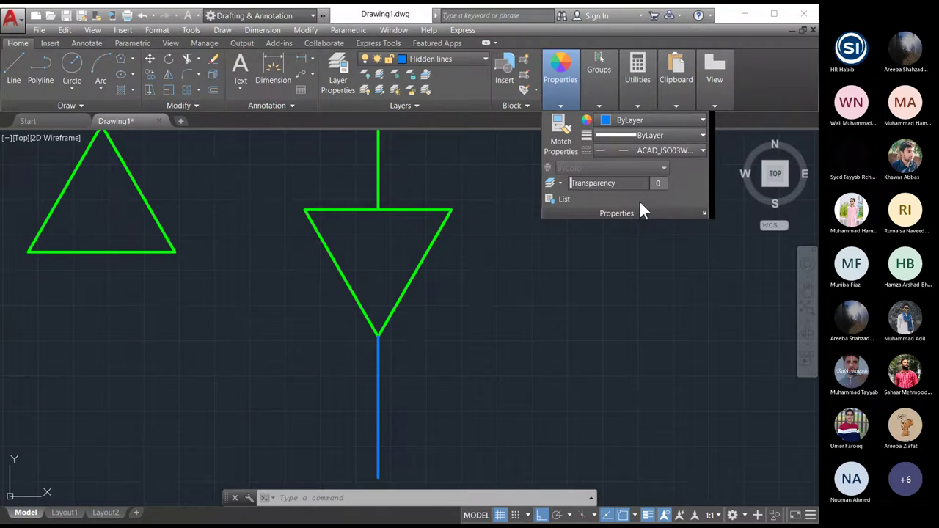
click(502, 208)
click(470, 242)
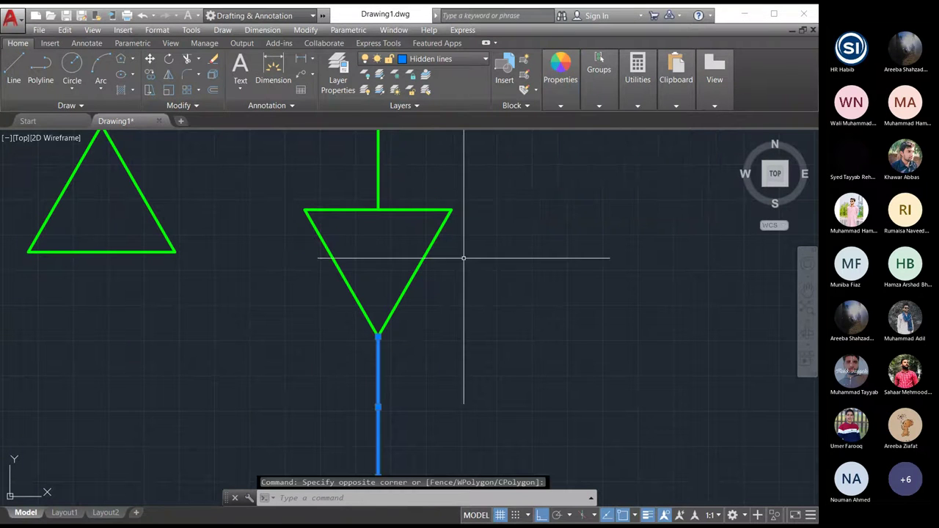
scroll(377, 361, up, 4)
scroll(419, 307, down, 2)
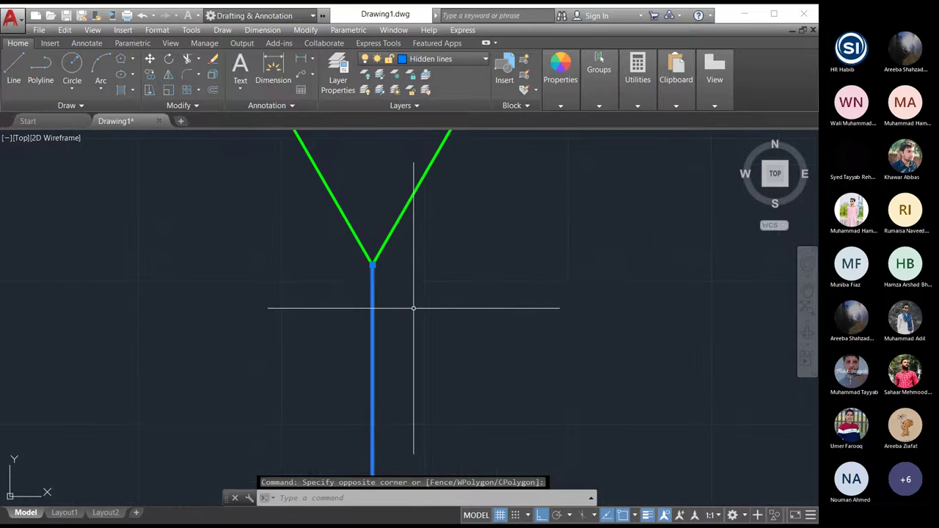
key(Escape)
key(Escape)
scroll(377, 315, up, 3)
scroll(381, 323, down, 3)
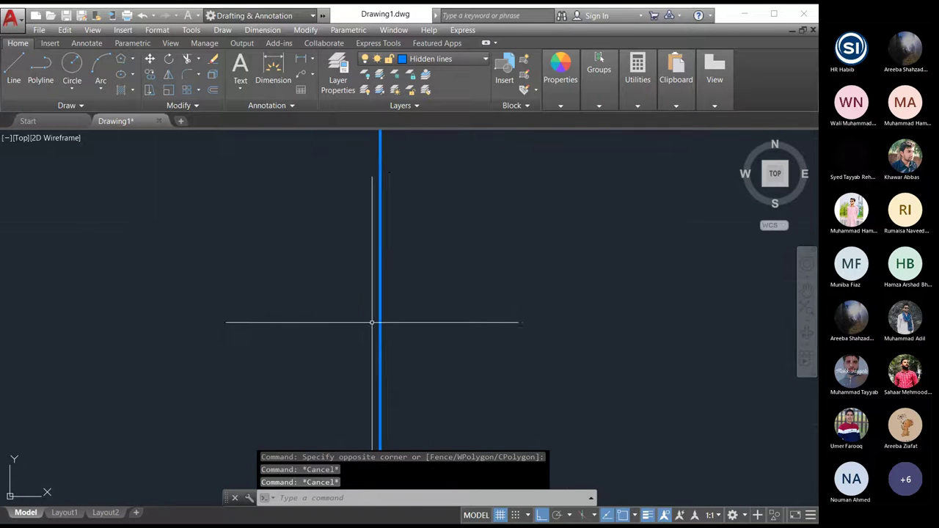
scroll(394, 344, down, 5)
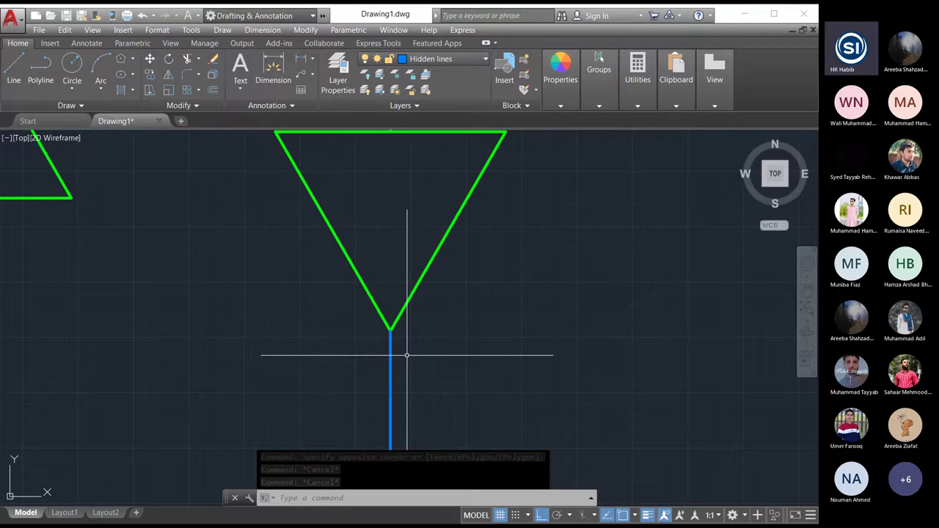
scroll(348, 314, down, 3)
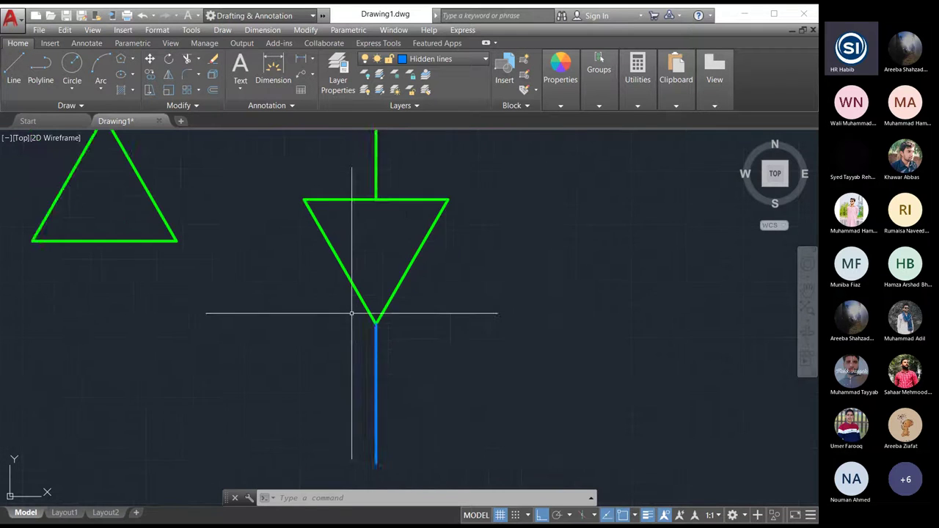
scroll(347, 323, up, 4)
scroll(335, 357, down, 2)
scroll(348, 321, down, 2)
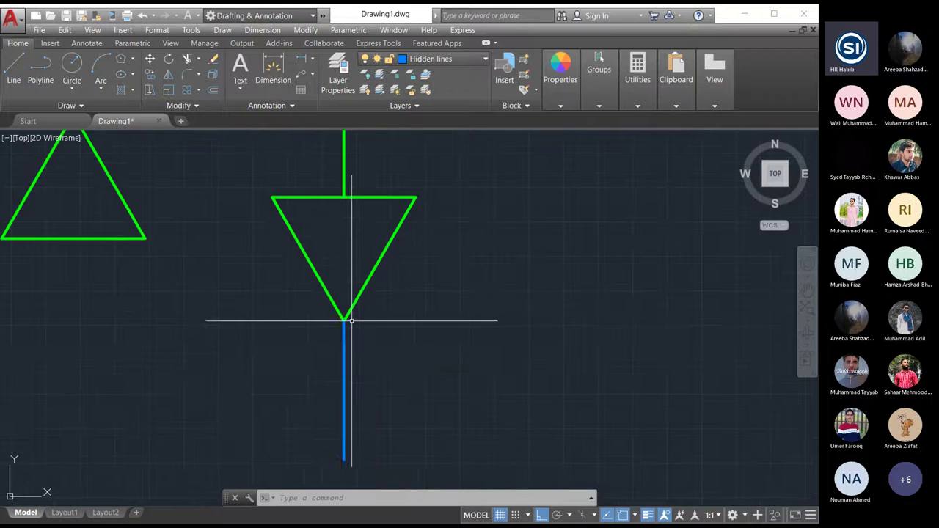
Set the blue line below the triangle to ByLayer, then HIDDEN, in the Properties panel.
click(344, 377)
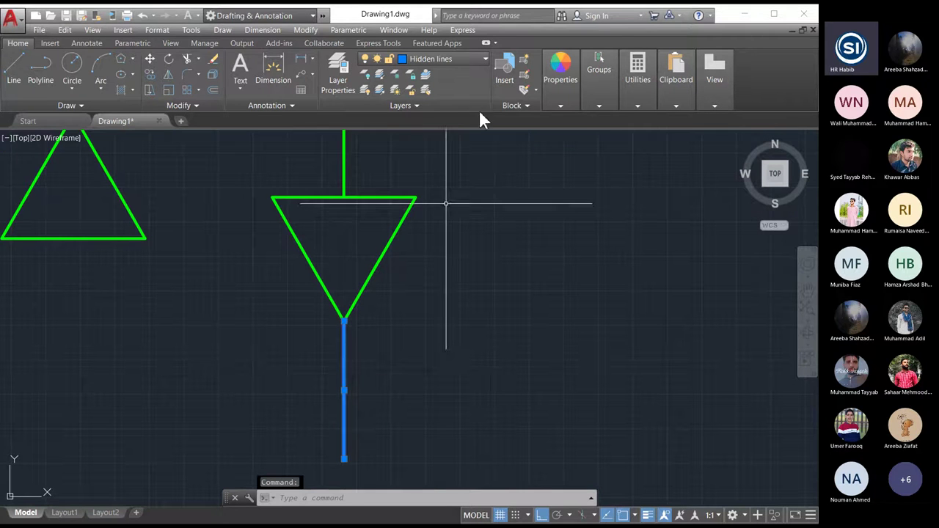
click(562, 104)
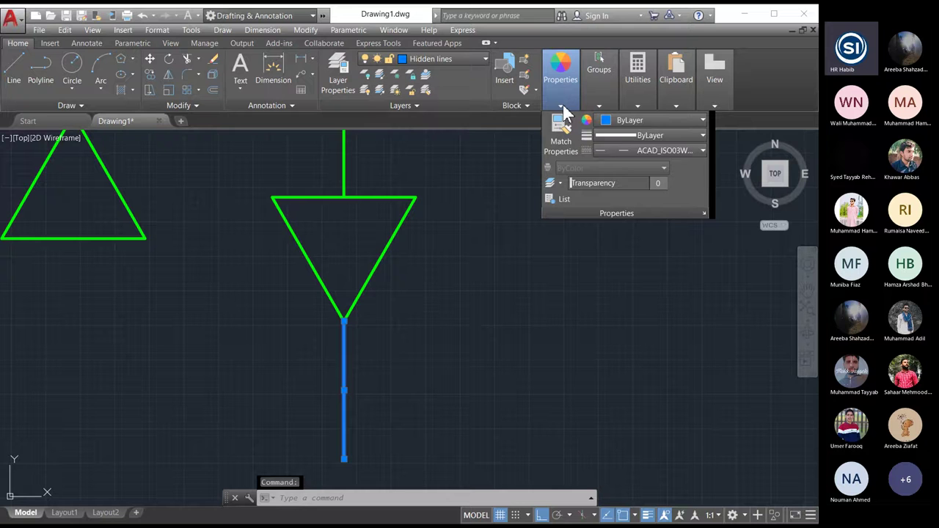
click(623, 149)
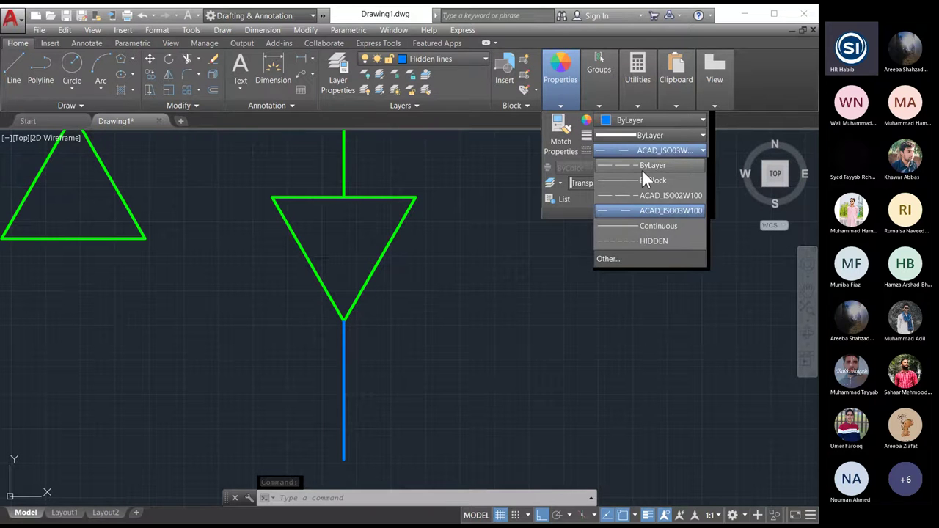
click(642, 167)
click(635, 150)
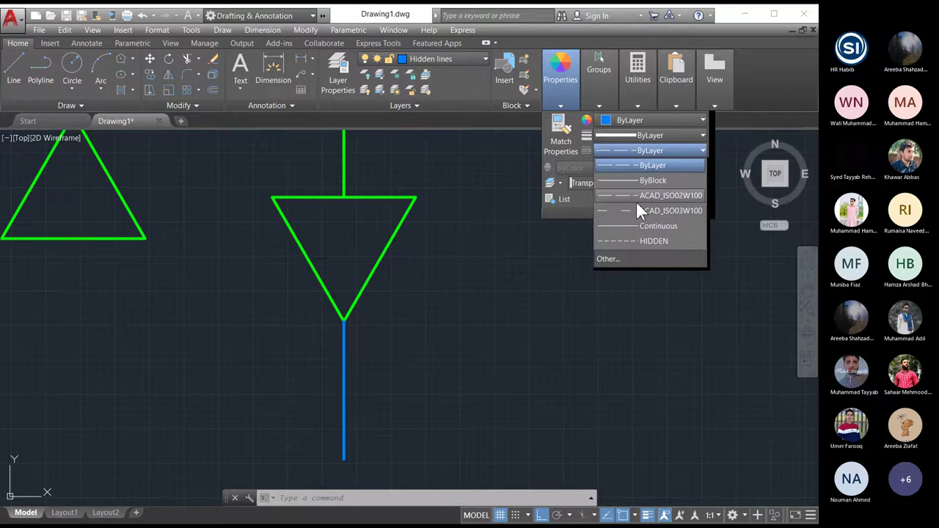
click(635, 242)
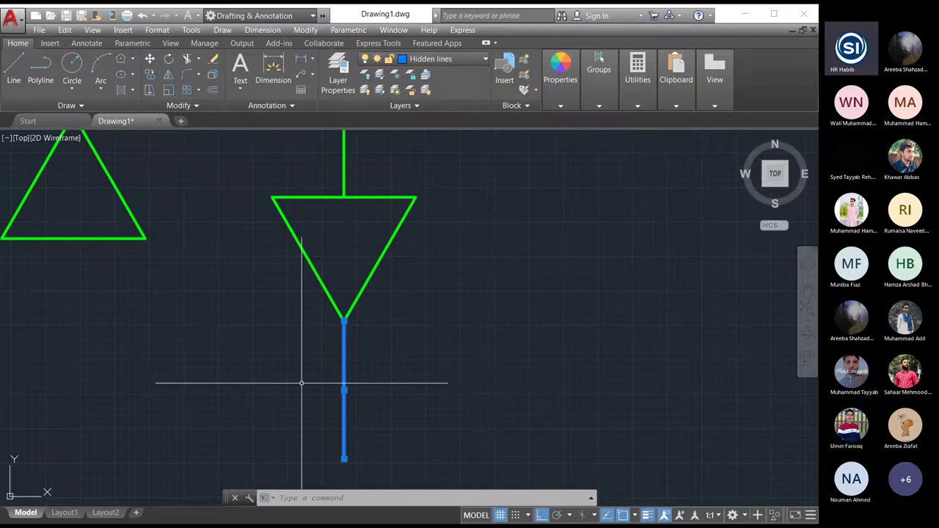
key(Escape)
scroll(341, 374, up, 3)
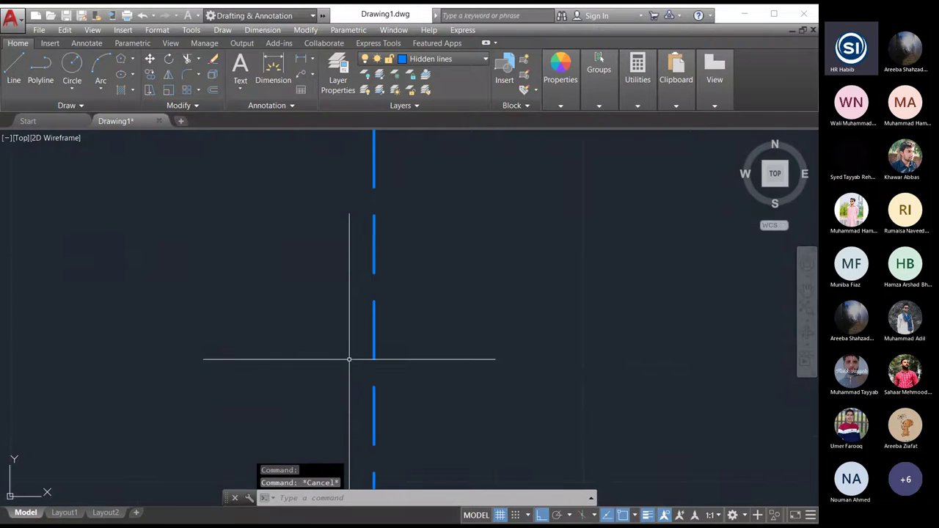
scroll(347, 359, down, 5)
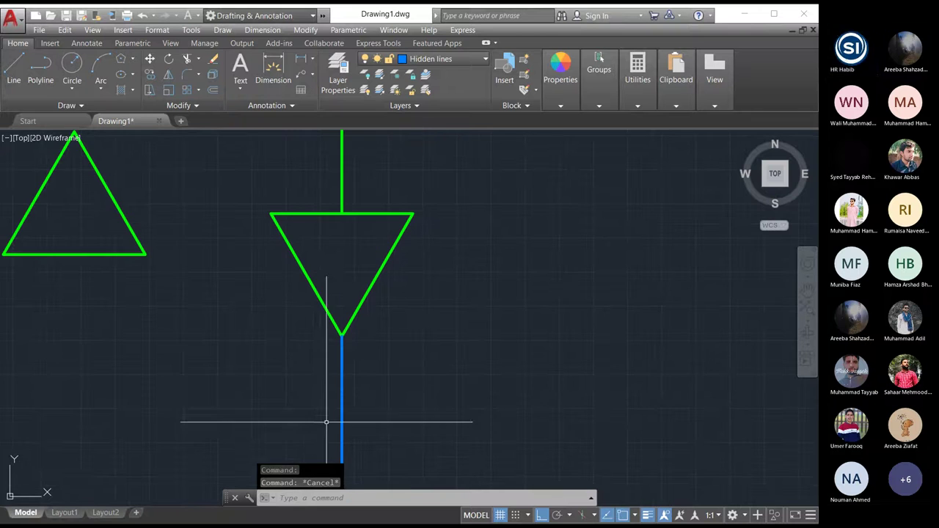
scroll(289, 336, down, 2)
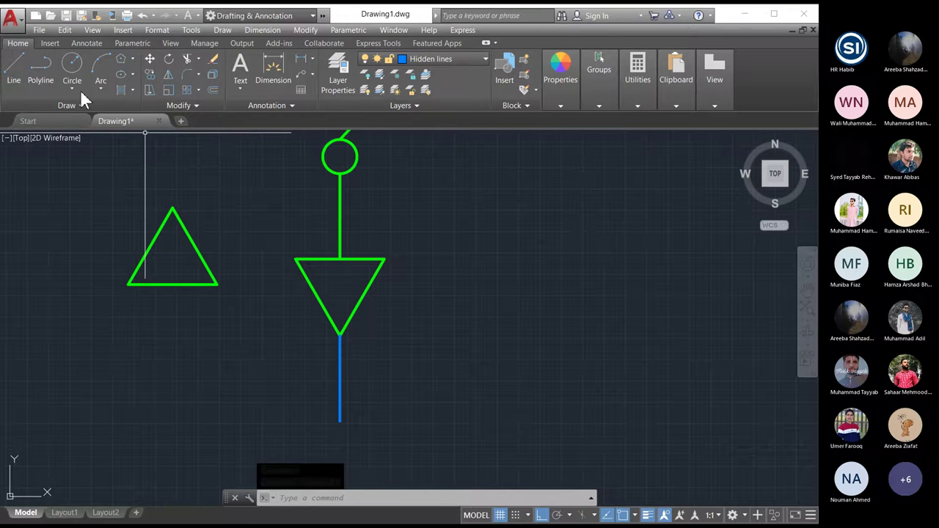
Draw a trial vertical line and delete it again.
click(13, 68)
click(454, 220)
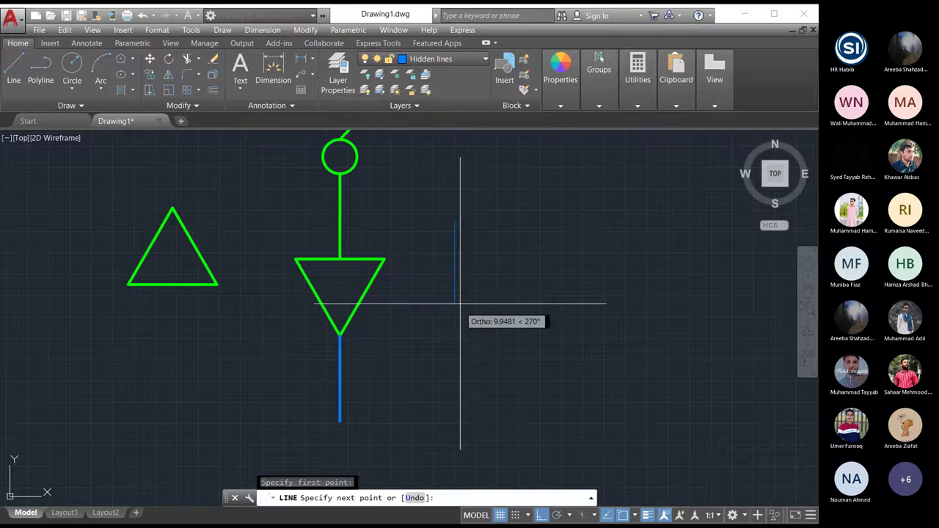
click(455, 371)
key(Escape)
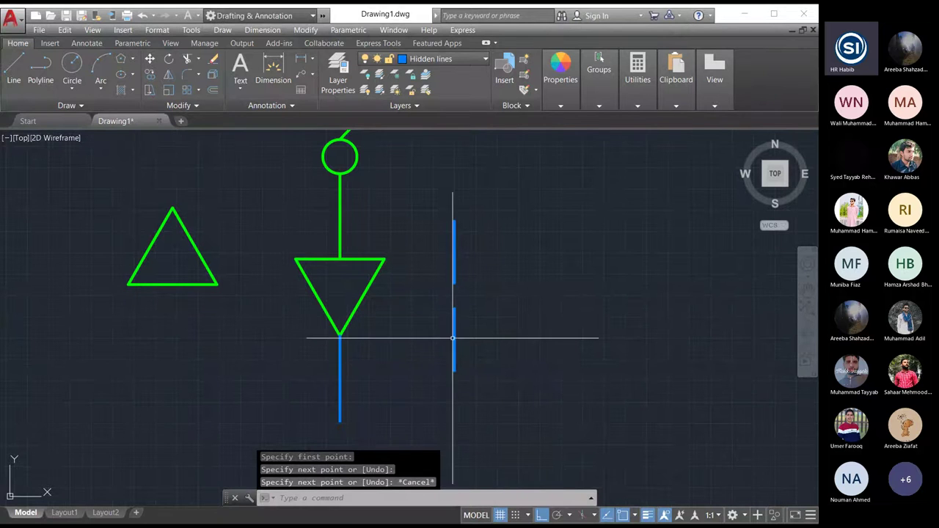
click(455, 264)
key(Delete)
scroll(392, 249, down, 4)
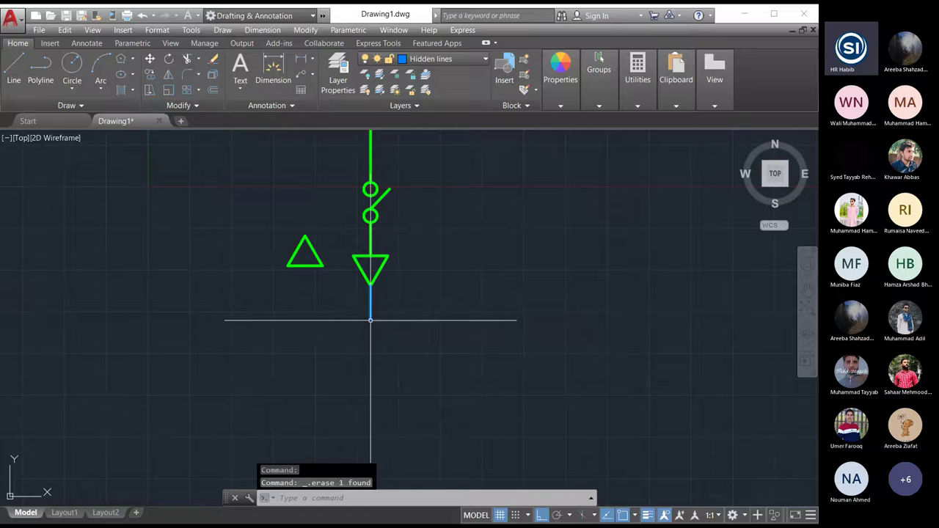
Stretch the short blue segment below the triangle downward, then delete it.
click(370, 308)
click(371, 320)
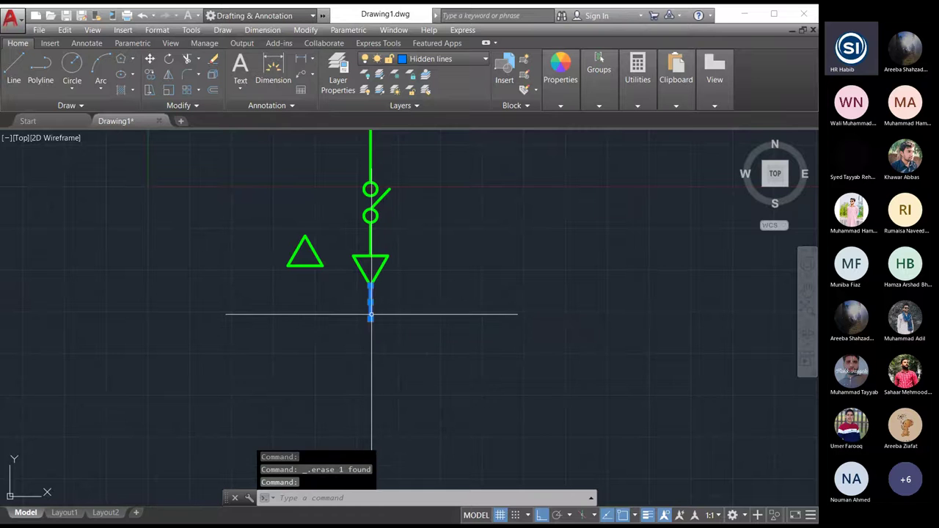
click(371, 367)
key(Escape)
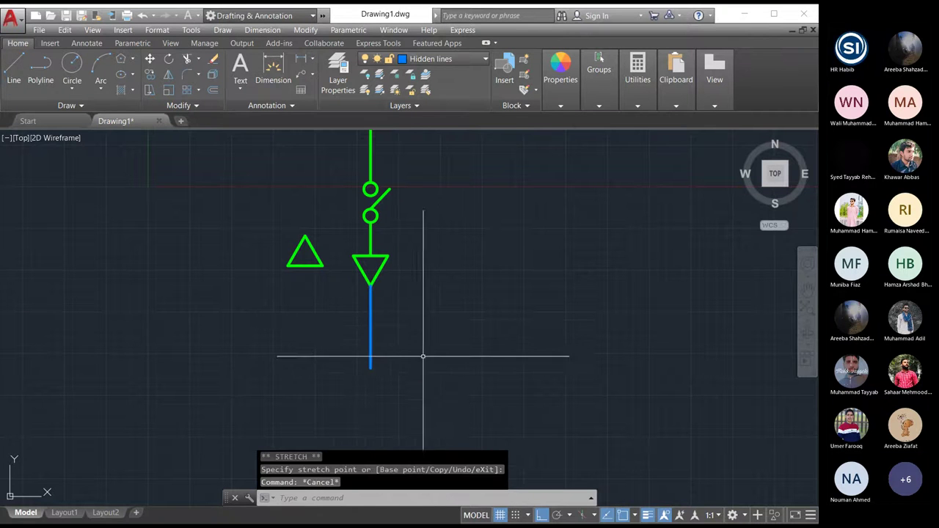
click(371, 323)
key(Delete)
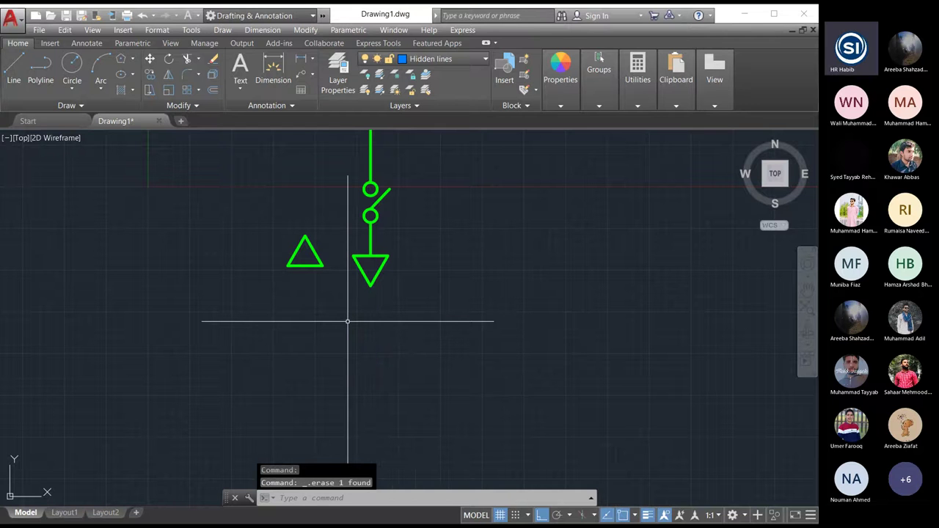
Draw a new dashed line straight down from the inverted triangle's lower apex.
click(16, 70)
click(371, 266)
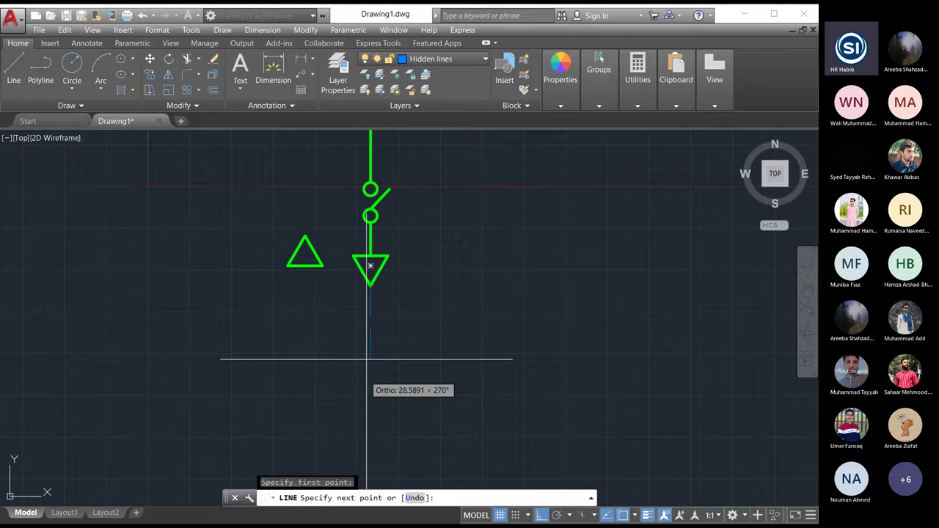
click(370, 396)
key(Escape)
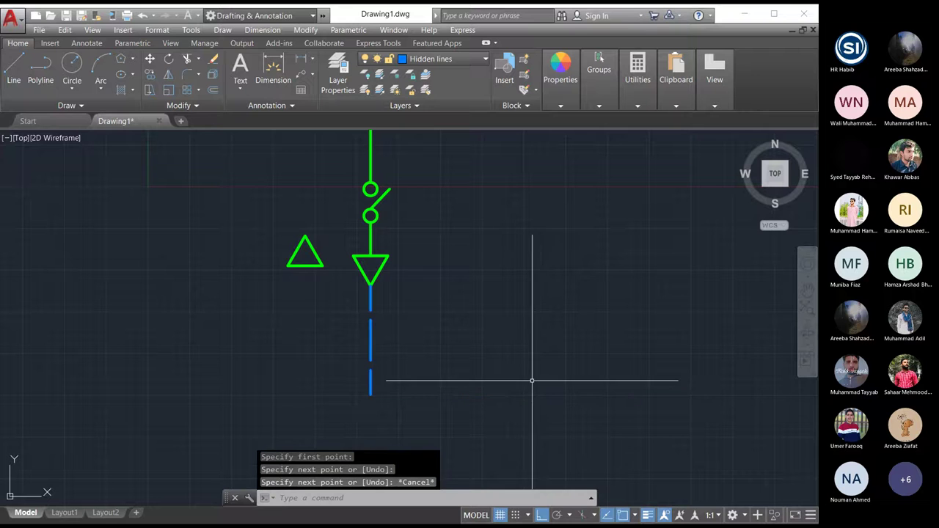
scroll(349, 334, down, 4)
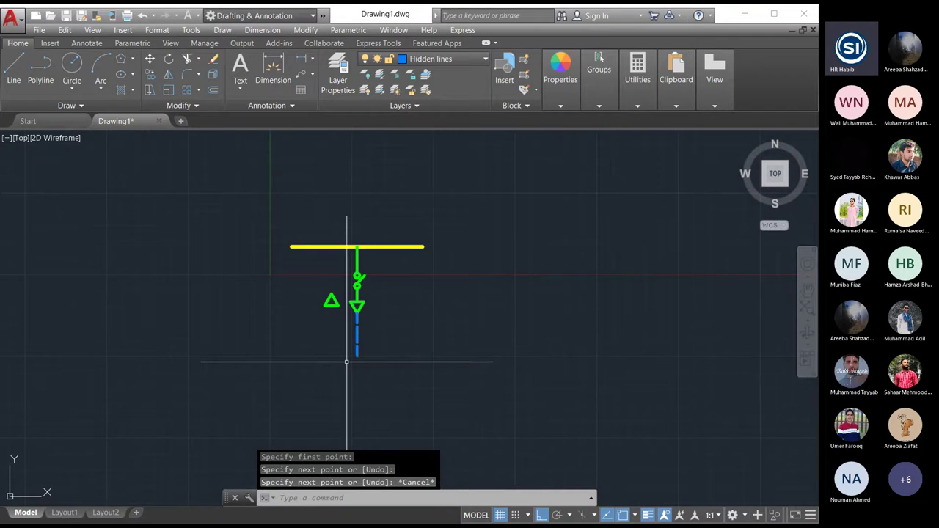
scroll(347, 361, up, 2)
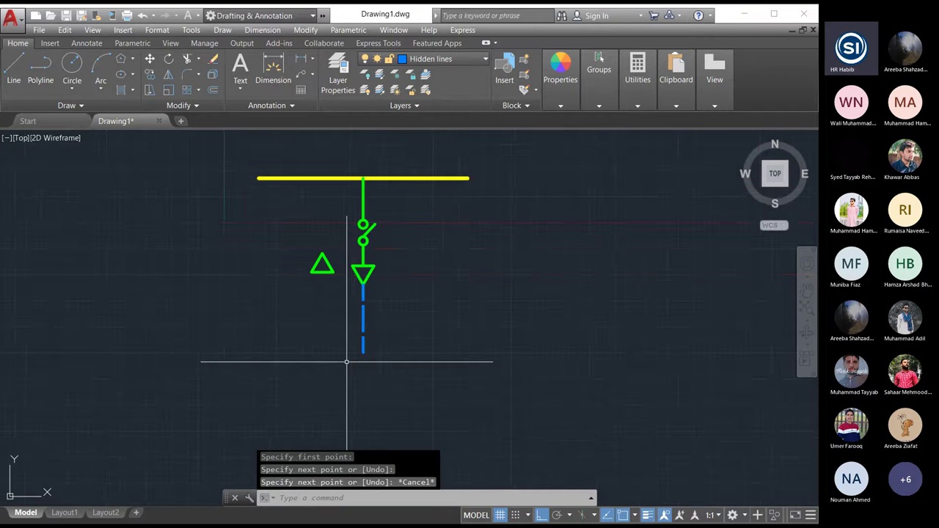
Move the small upright triangle by its apex onto the dashed line's bottom end.
click(326, 289)
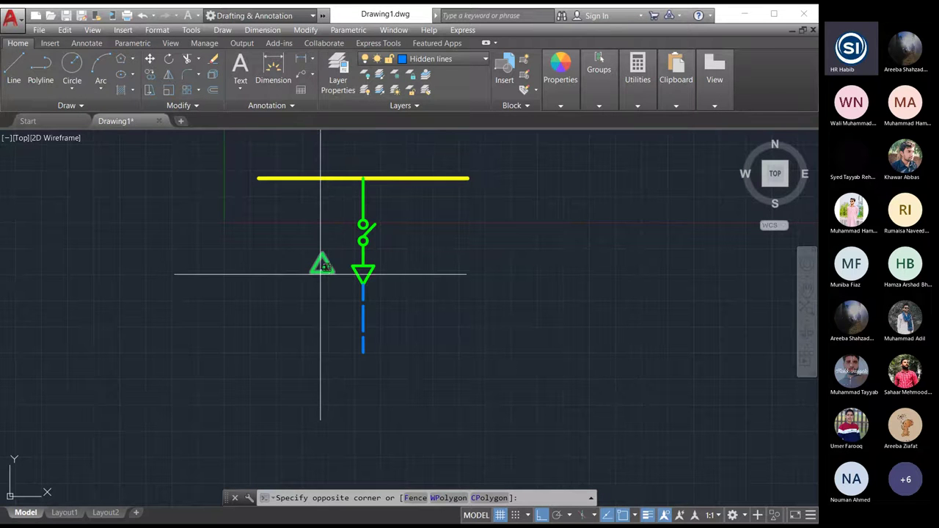
click(320, 270)
click(310, 29)
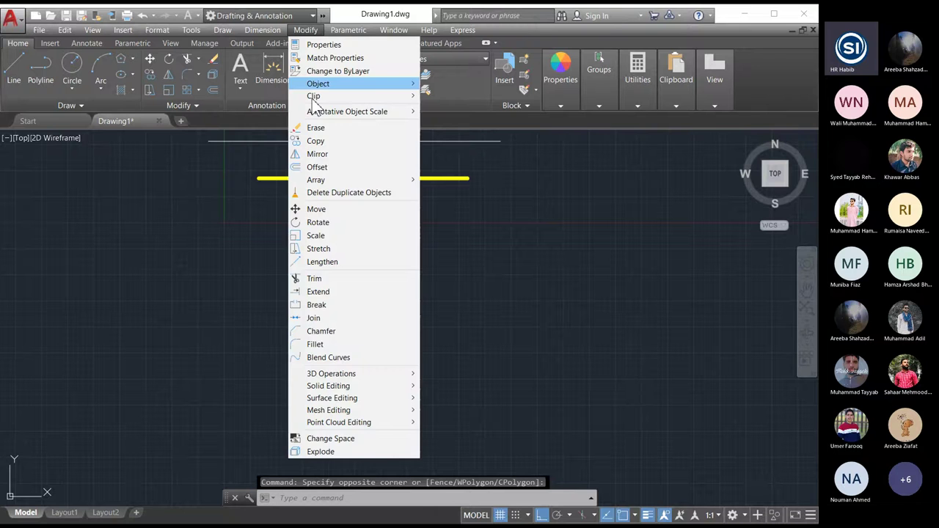
click(317, 209)
click(321, 260)
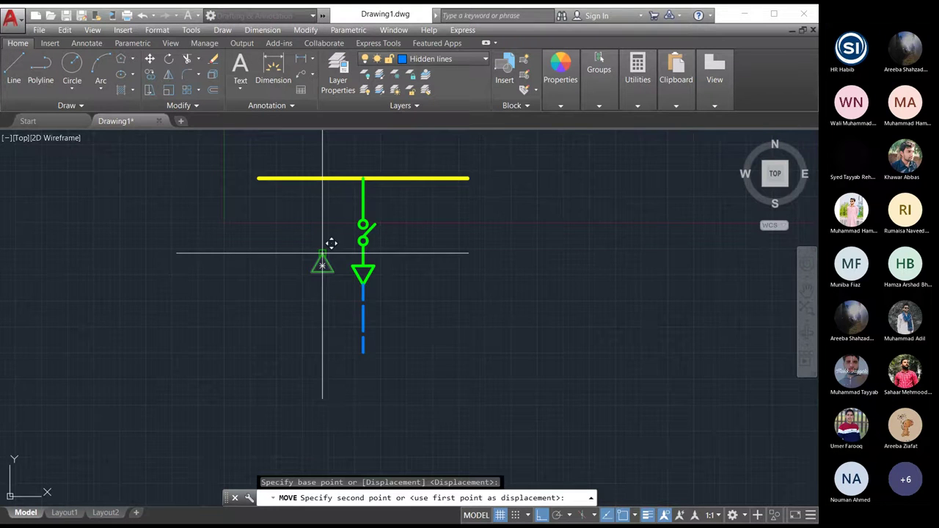
scroll(337, 323, down, 2)
scroll(350, 325, up, 2)
scroll(342, 294, up, 3)
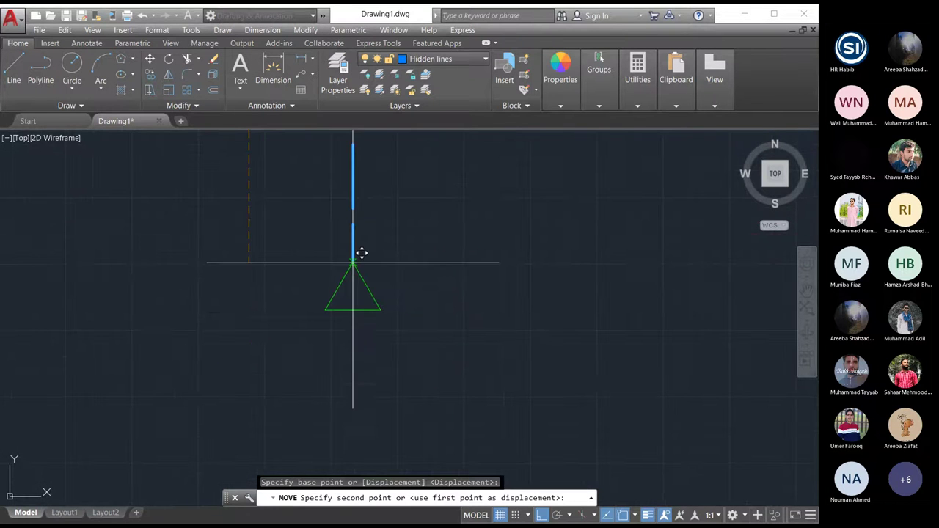
click(354, 264)
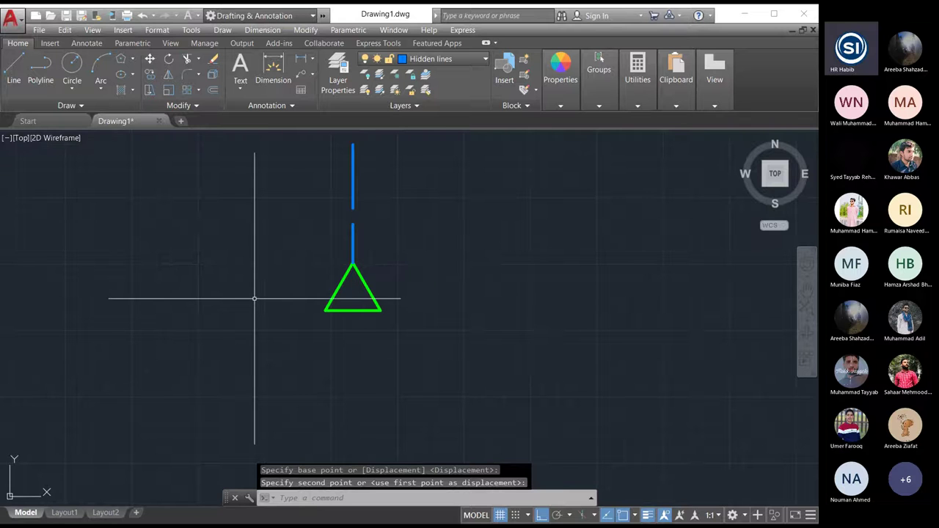
key(Escape)
scroll(264, 330, down, 2)
scroll(379, 367, down, 1)
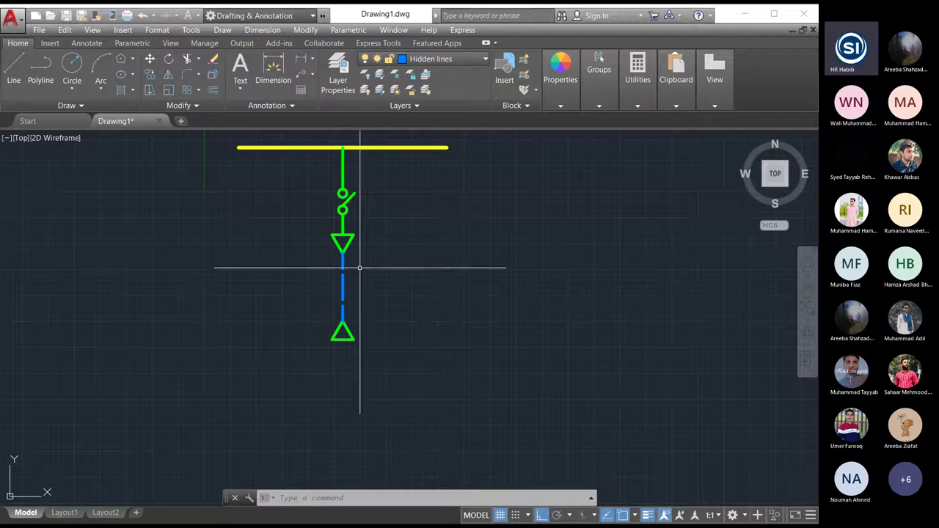
click(343, 171)
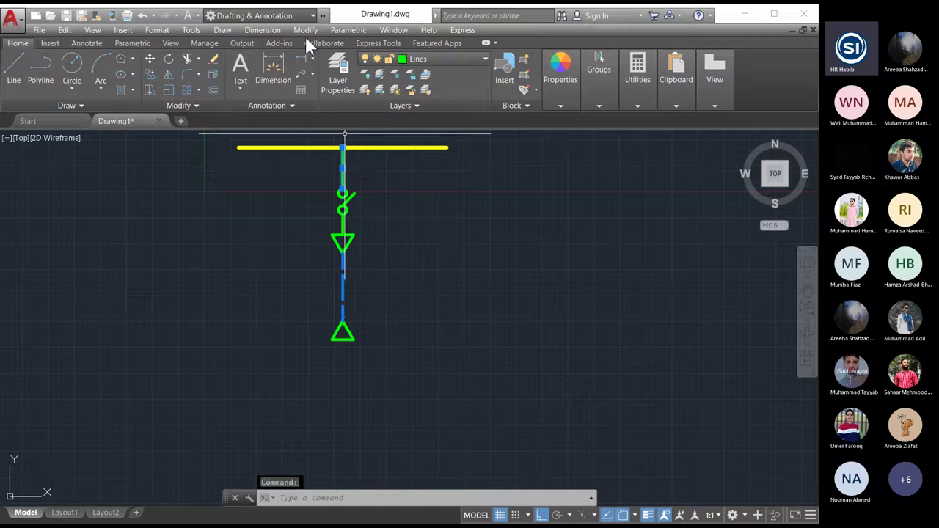
Copy the green feeder line below the upright triangle and make Lines the current layer.
click(306, 30)
click(312, 136)
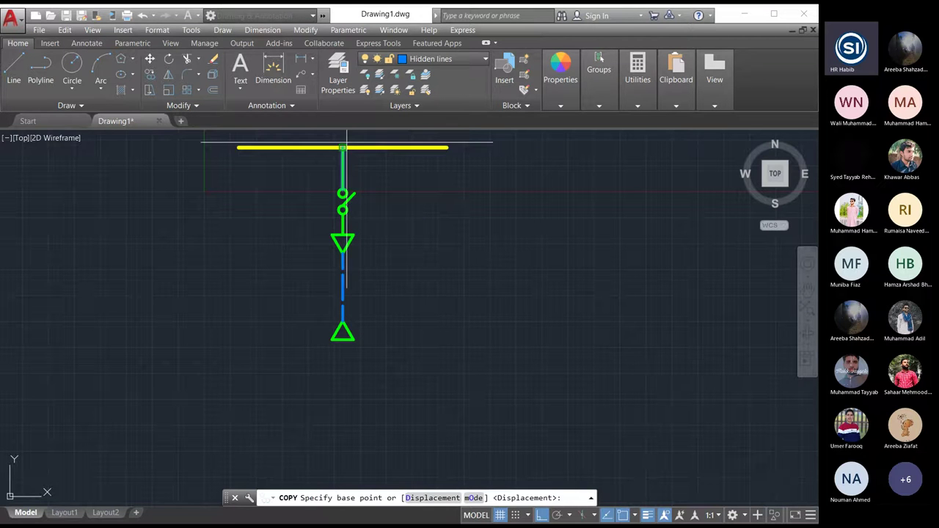
click(343, 234)
click(345, 345)
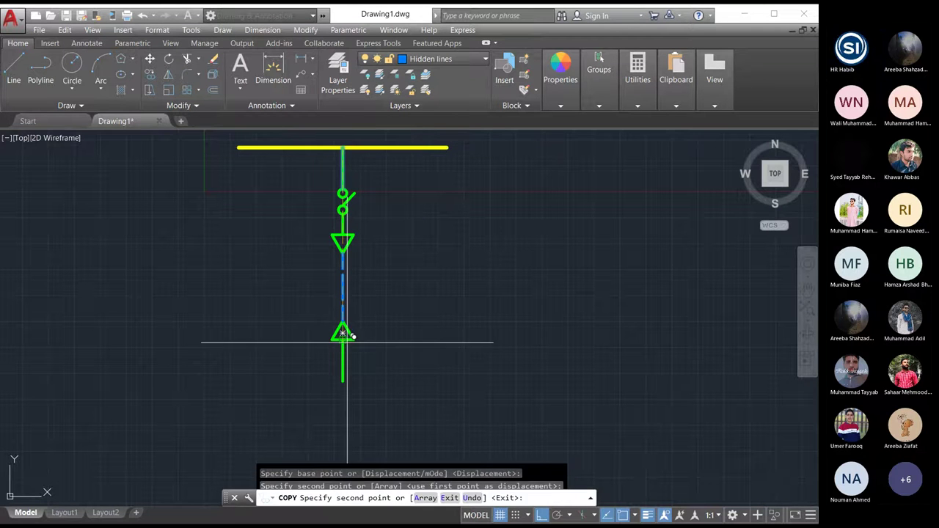
key(Escape)
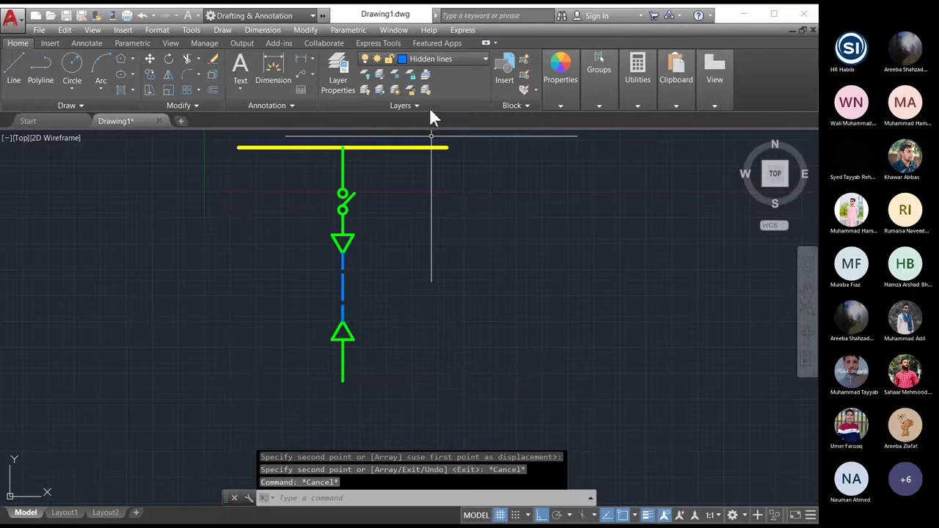
click(427, 60)
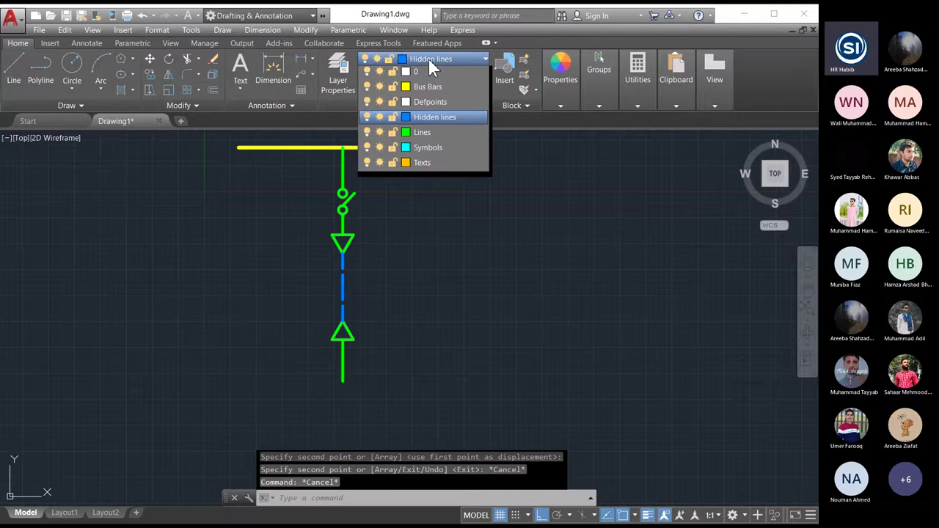
click(422, 132)
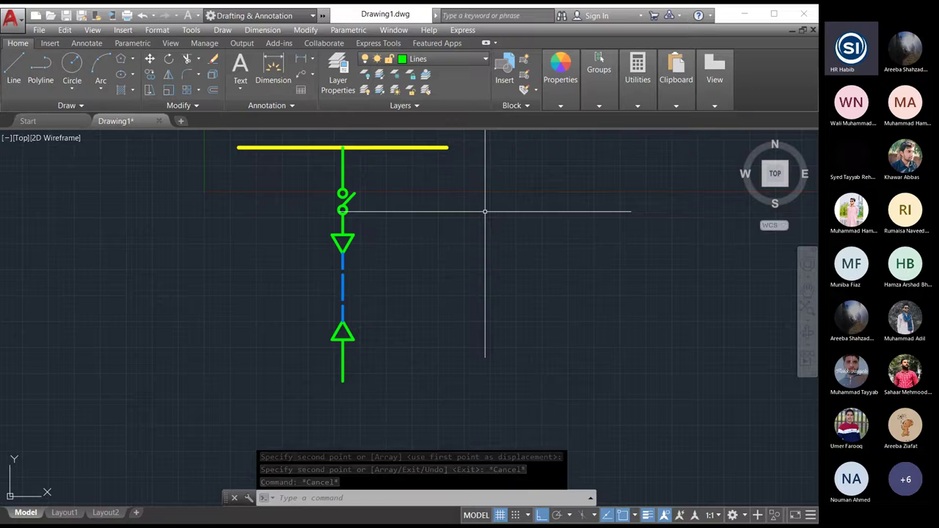
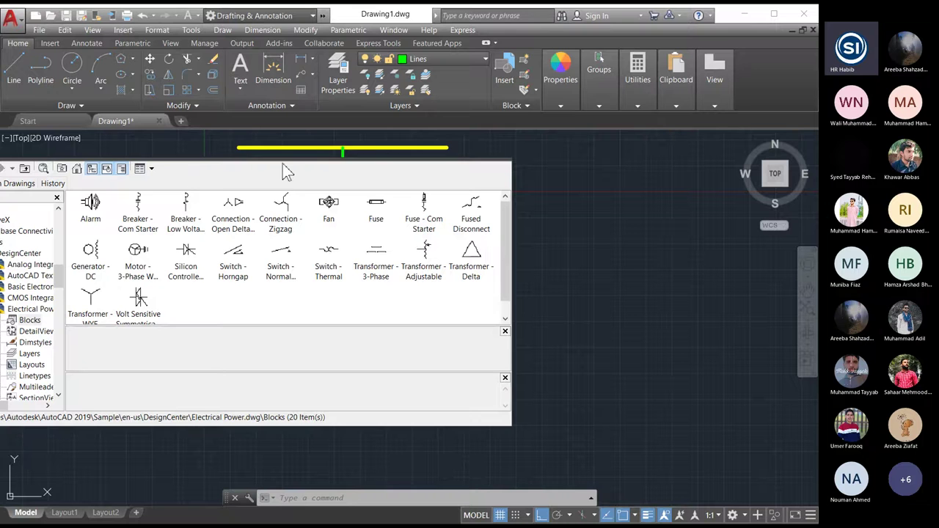
Open the House Designer.dwg blocks from the Sample > en-us > DesignCenter folder.
drag(33, 192, 125, 171)
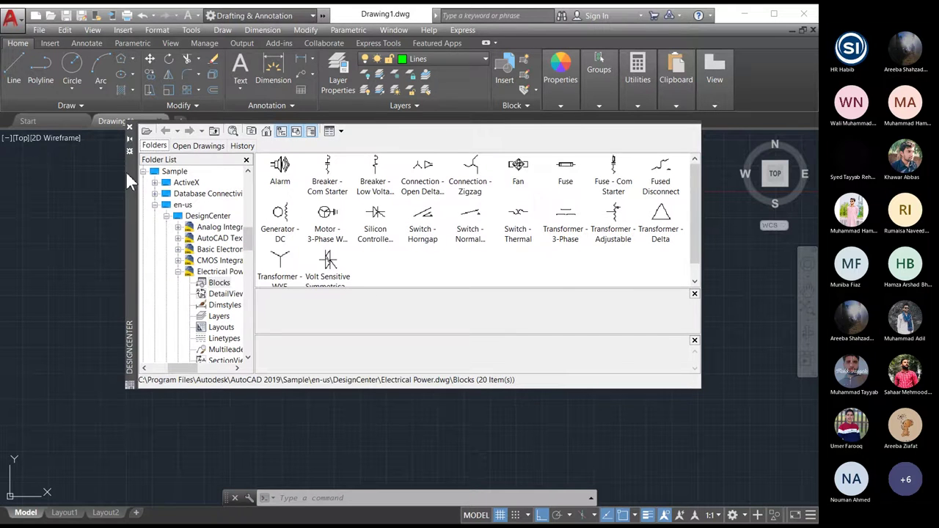
click(264, 134)
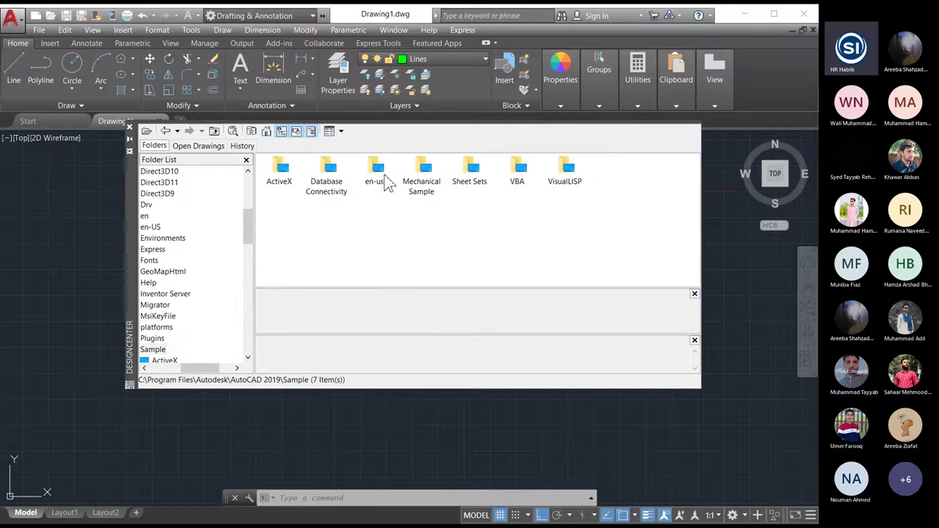
double_click(384, 183)
double_click(282, 177)
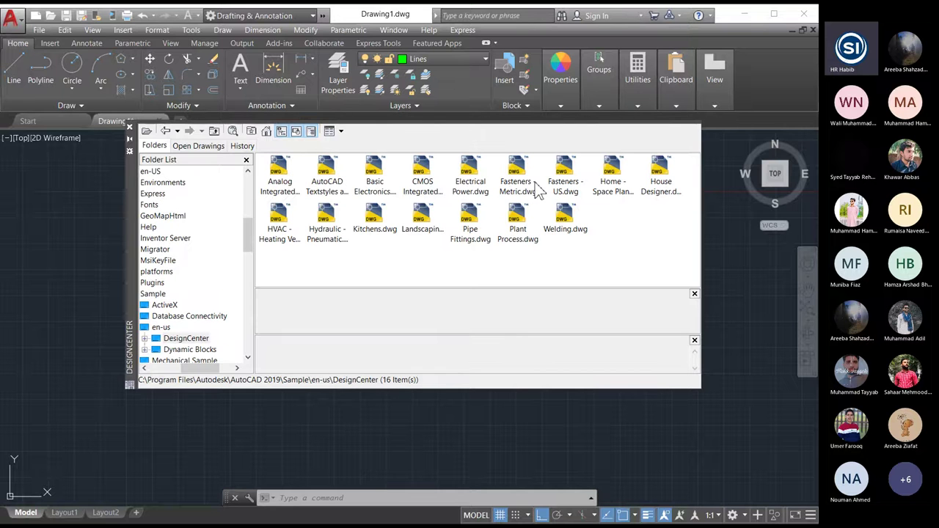
click(667, 178)
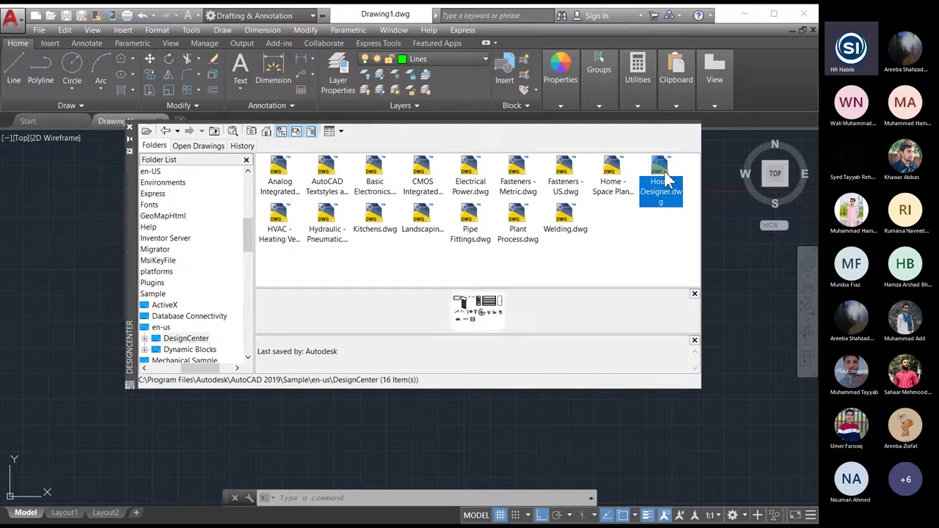
double_click(665, 179)
double_click(280, 176)
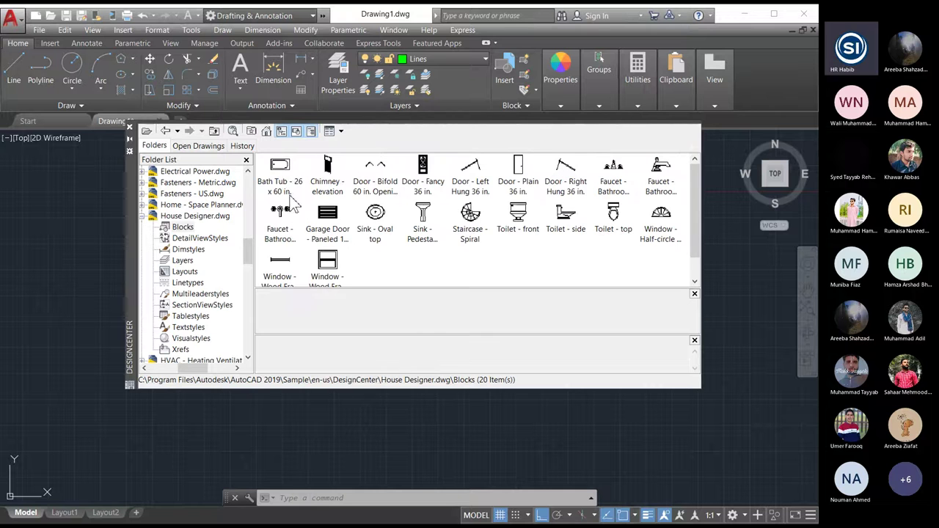
Preview House Designer blocks: bath tub, chimney, doors, toilet, spiral staircase, sinks, garage door, window.
click(287, 189)
click(321, 170)
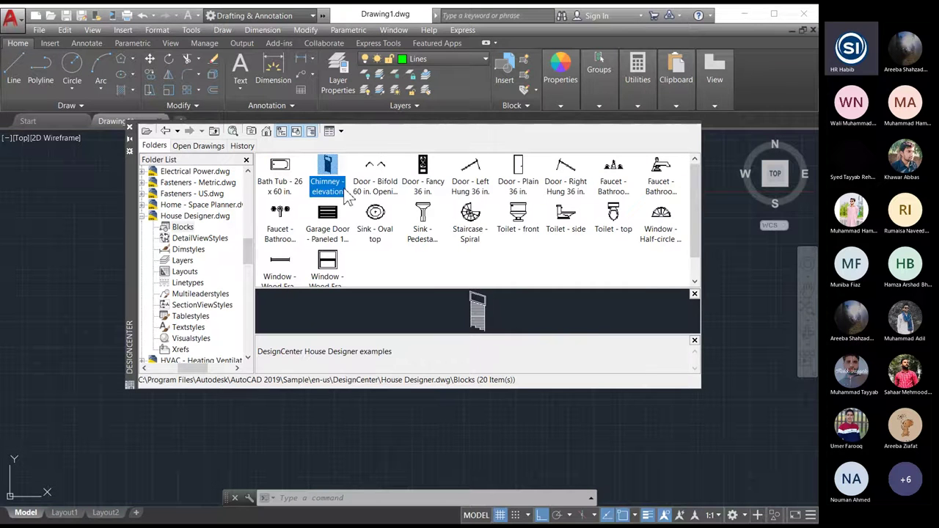
click(369, 191)
click(423, 189)
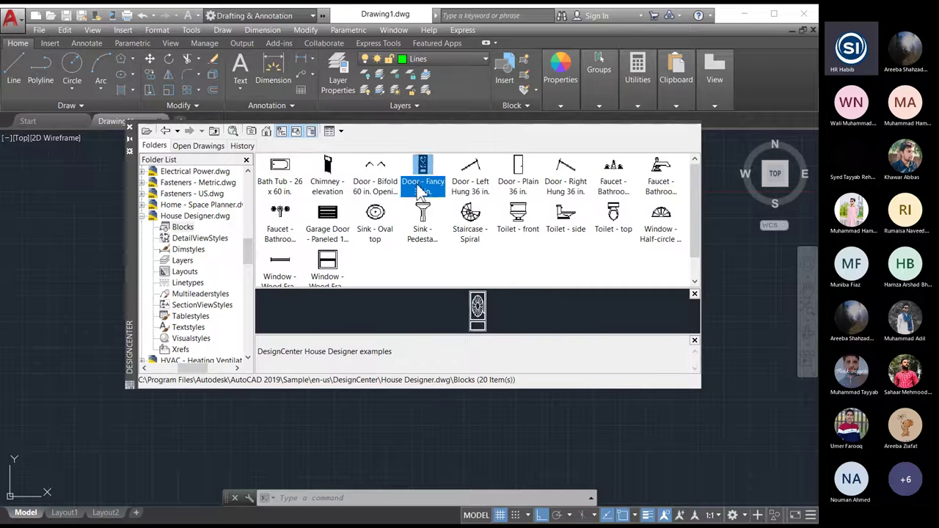
click(471, 187)
click(530, 188)
click(525, 228)
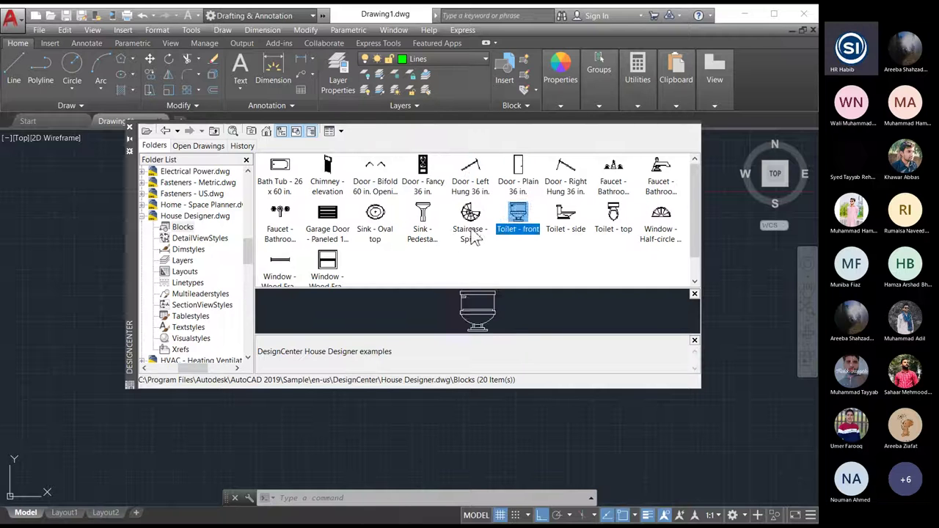
click(473, 231)
click(426, 242)
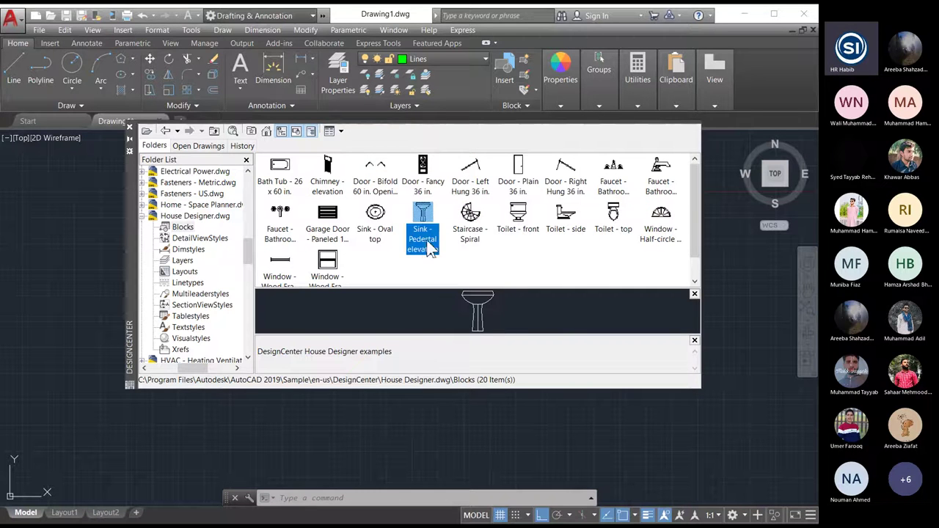
click(374, 241)
click(331, 233)
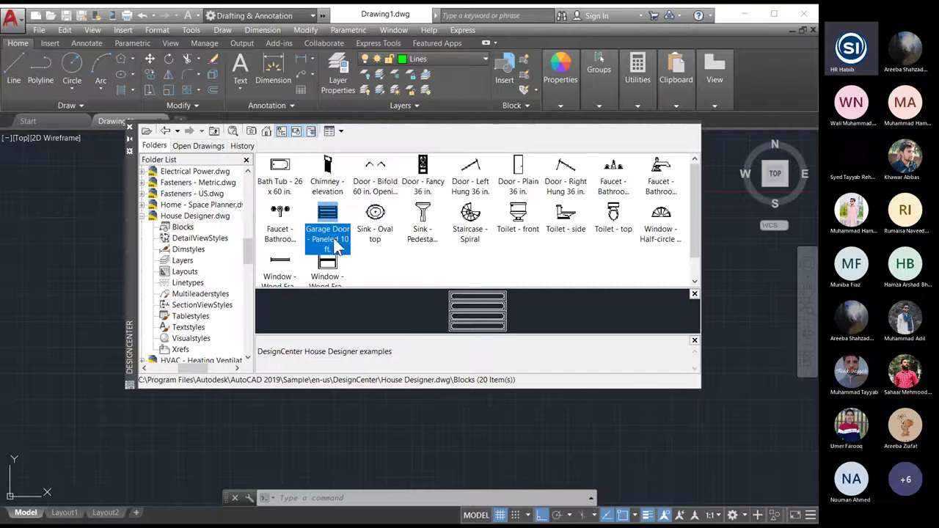
click(282, 273)
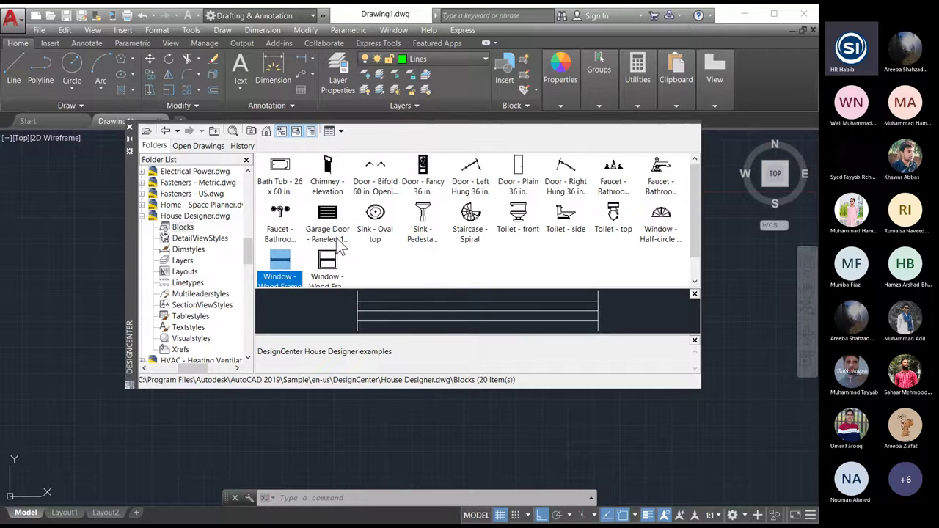
Preview the remaining House Designer blocks: windows, top-view toilet, faucets, right-hung and plain doors.
scroll(339, 246, down, 1)
click(327, 238)
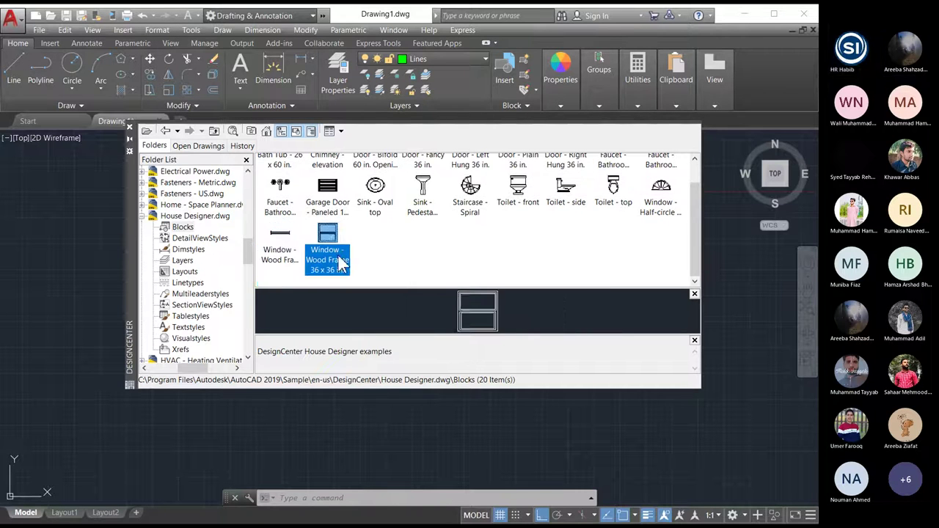
click(613, 191)
scroll(631, 239, up, 1)
click(663, 246)
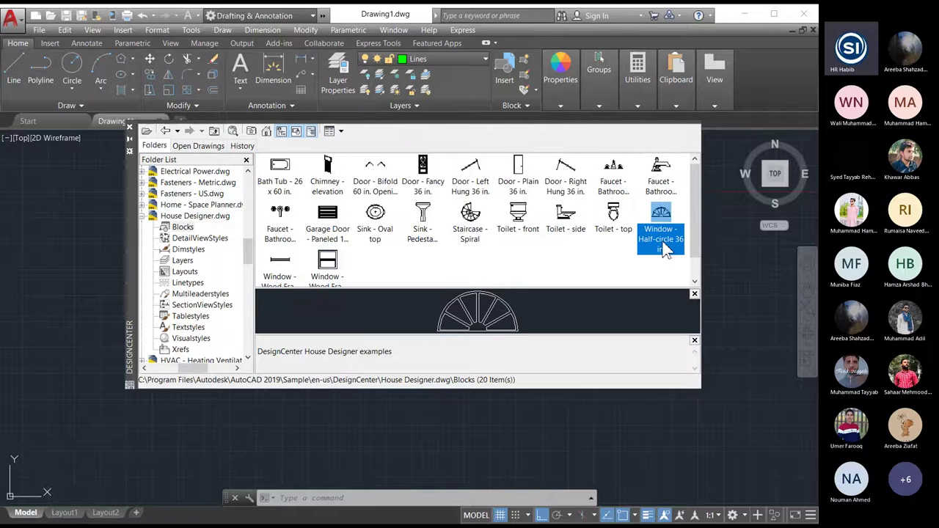
click(660, 183)
click(617, 189)
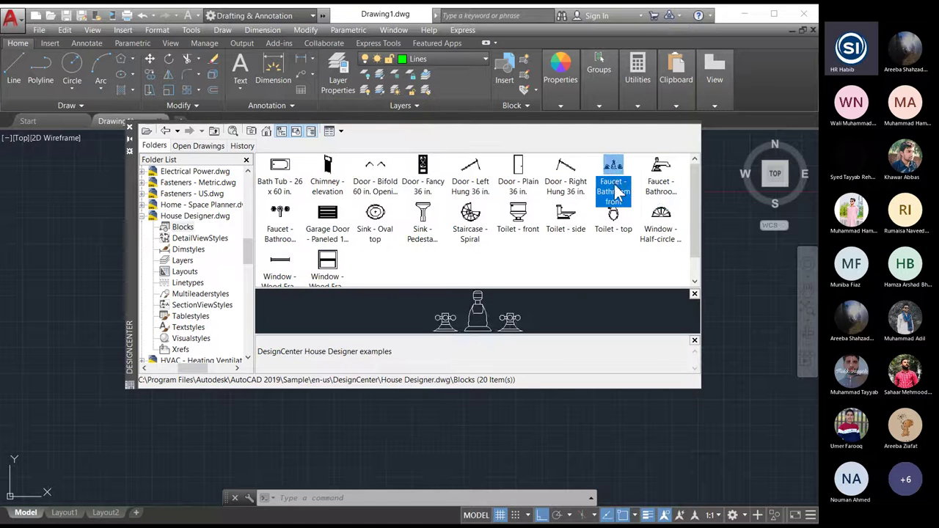
click(562, 193)
click(526, 190)
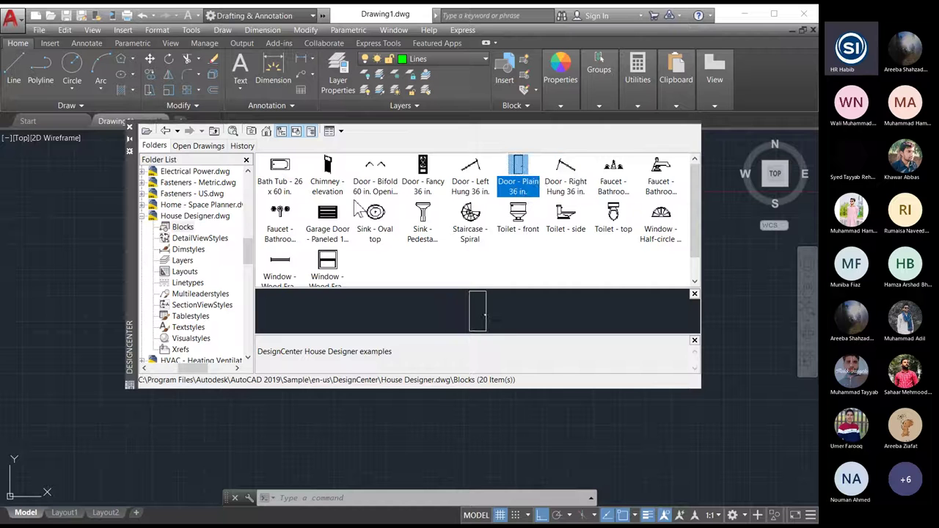
Back out to the sample drawings and open the Home - Space Planner.dwg blocks.
click(166, 132)
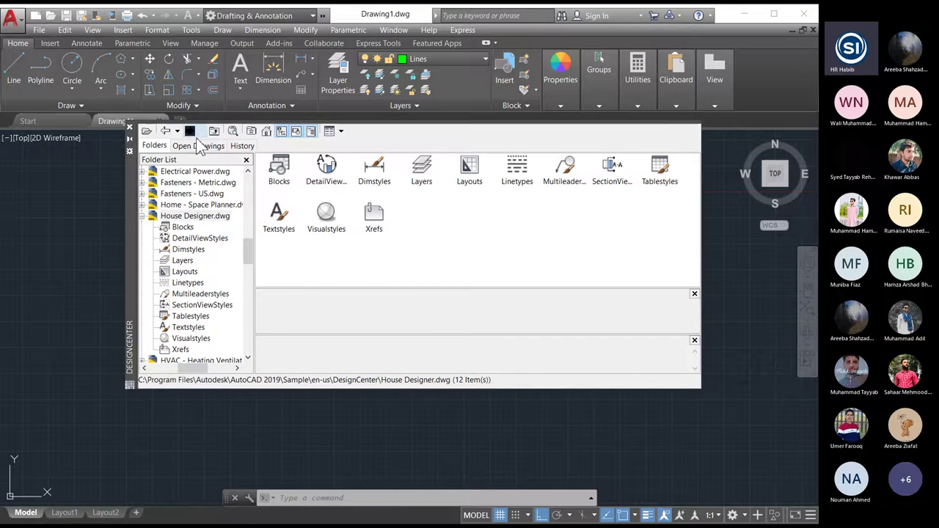
click(163, 132)
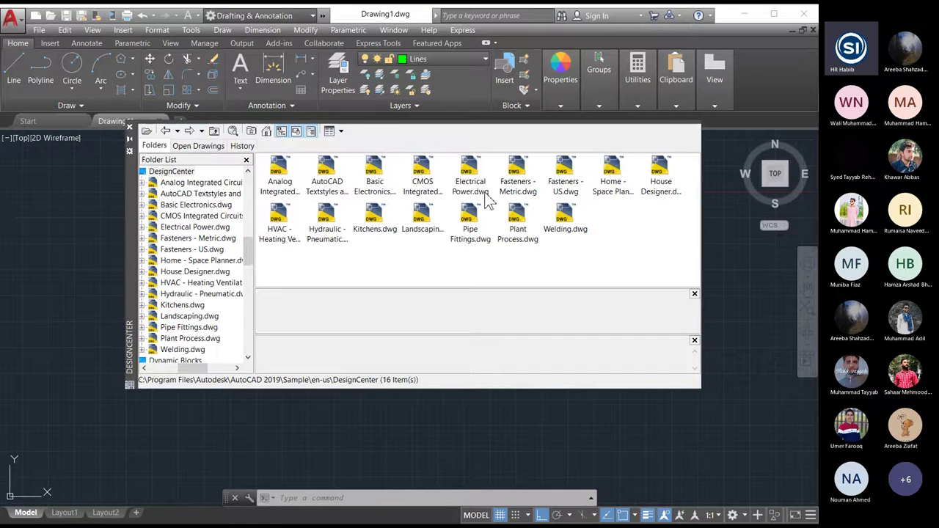
double_click(615, 186)
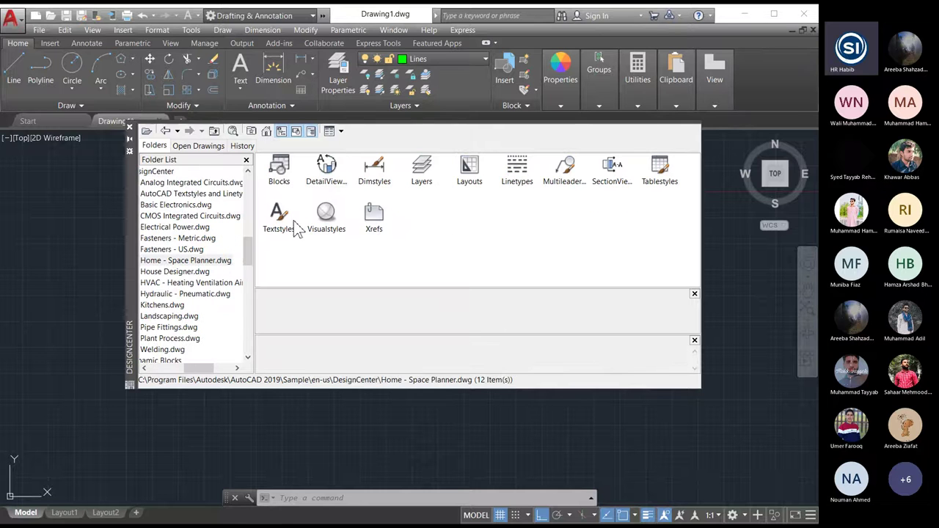
double_click(279, 169)
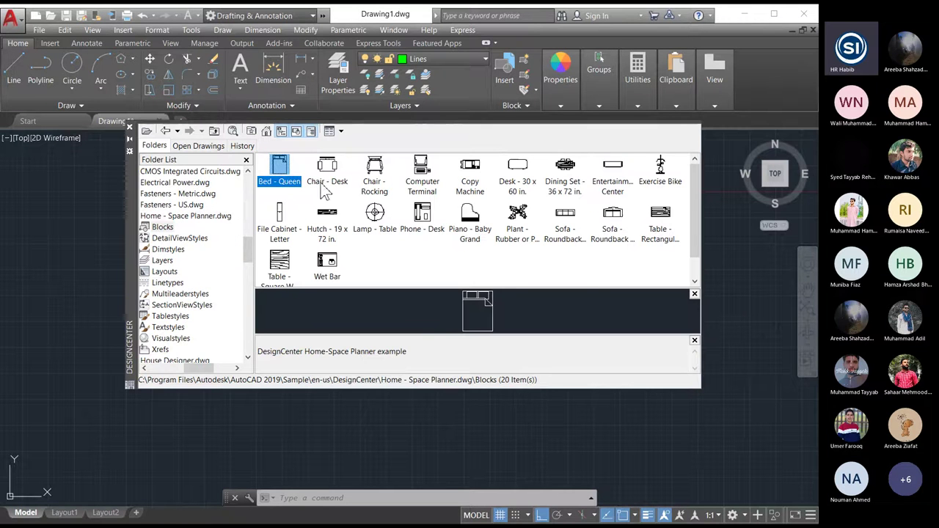
Preview Space Planner blocks: chairs, table lamp, hutch, square table, Wet Bar, phone, piano, rubber plant.
click(328, 176)
click(374, 189)
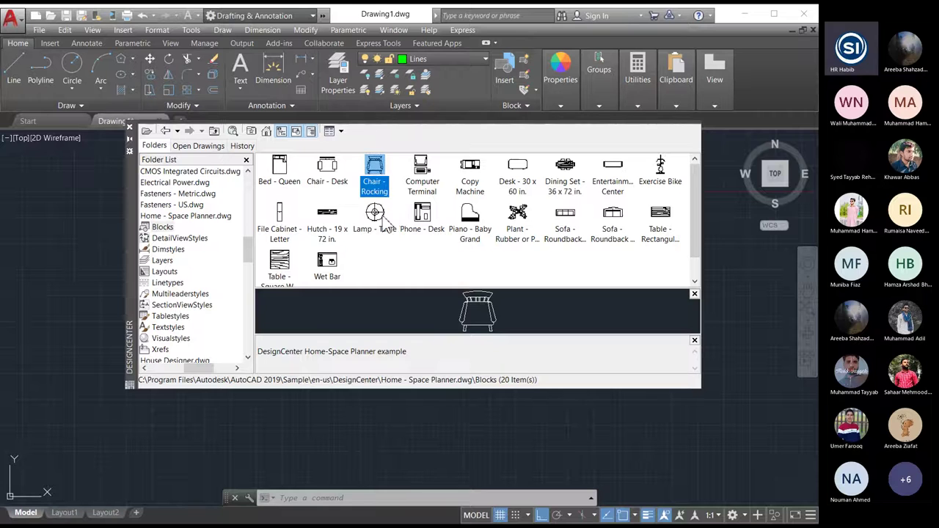
click(378, 214)
click(327, 217)
click(280, 263)
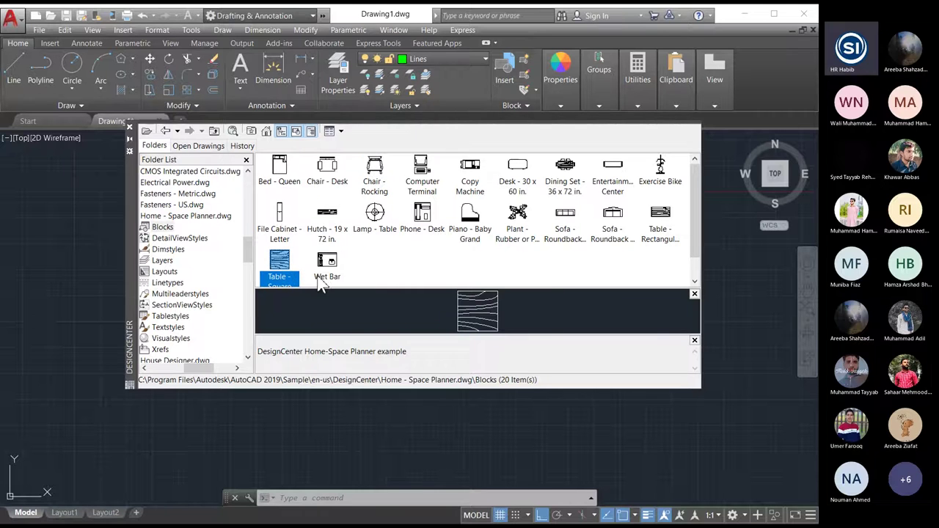
click(332, 268)
click(423, 220)
click(470, 224)
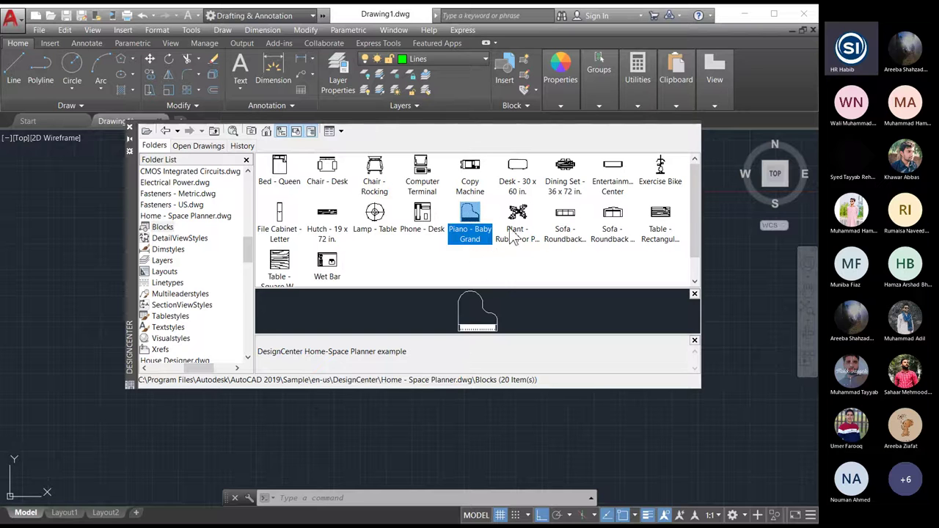
click(516, 235)
Preview the desk, Copy Machine, dining set, entertainment center, Exercise Bike, tables, sofas, then return to categories.
click(504, 189)
click(470, 184)
click(565, 185)
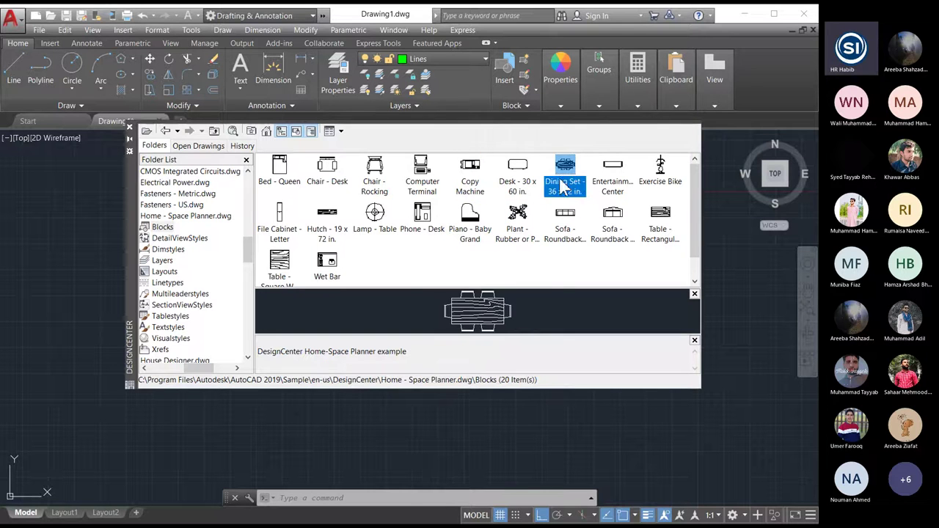
click(614, 185)
click(660, 183)
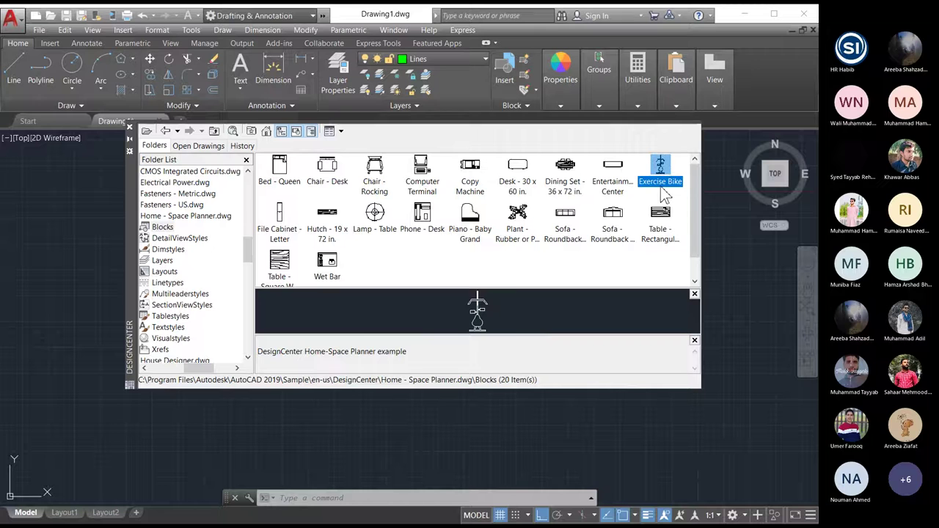
click(671, 236)
click(616, 243)
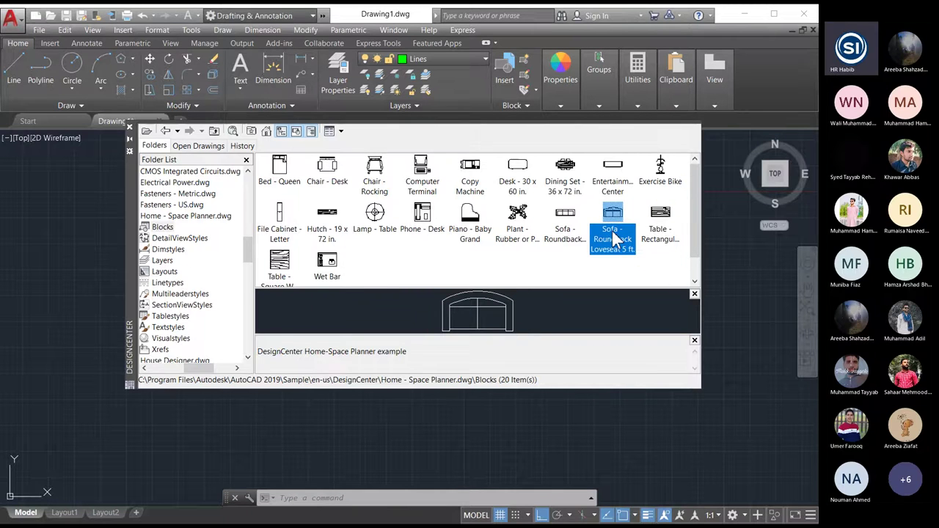
click(568, 244)
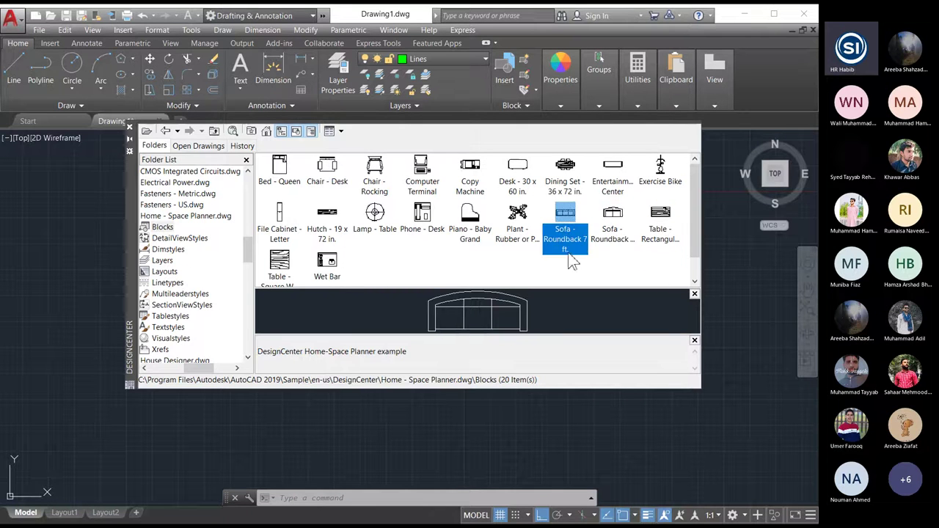
click(505, 247)
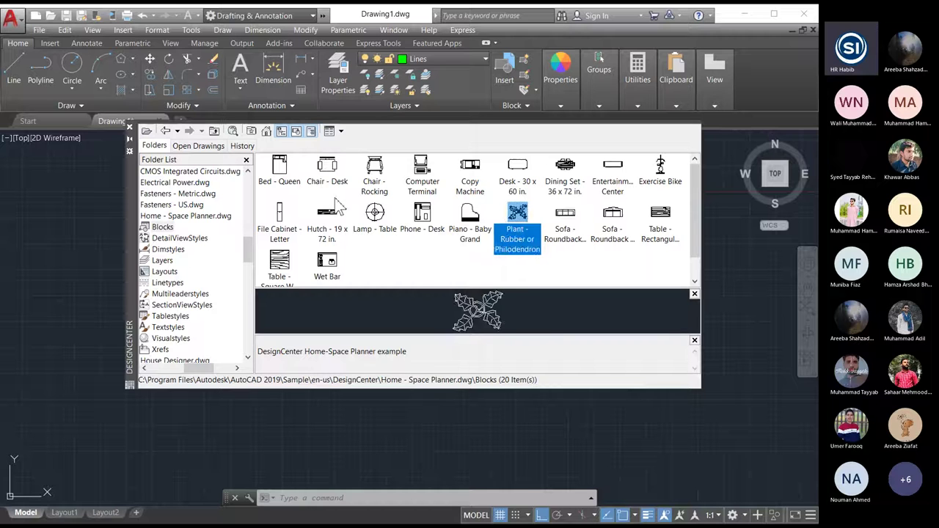
click(167, 130)
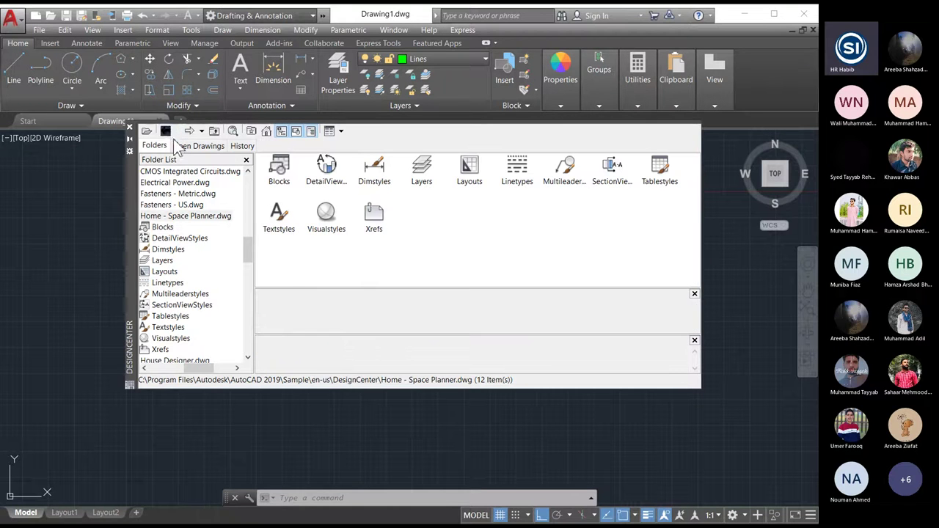
click(279, 182)
Reopen the Space Planner blocks, back out to the sample folder, and preview Fasteners - US.dwg.
double_click(279, 182)
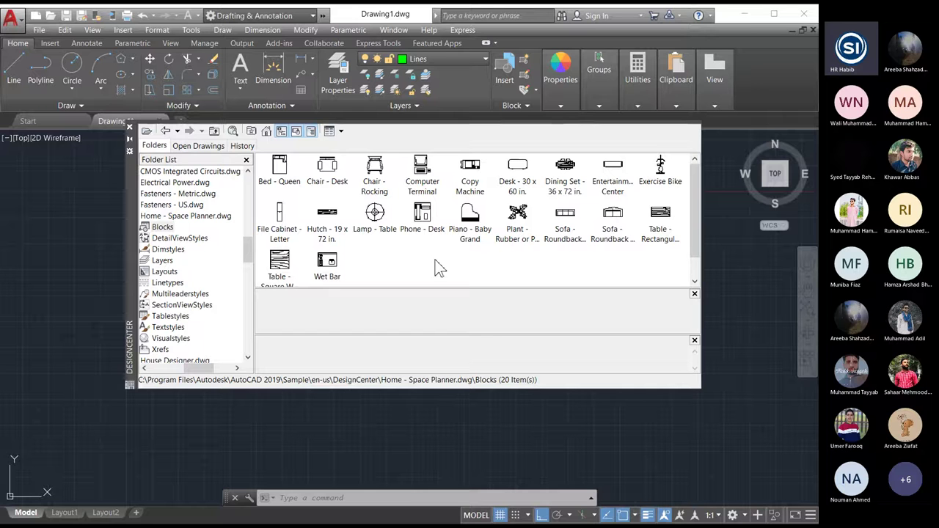
click(165, 133)
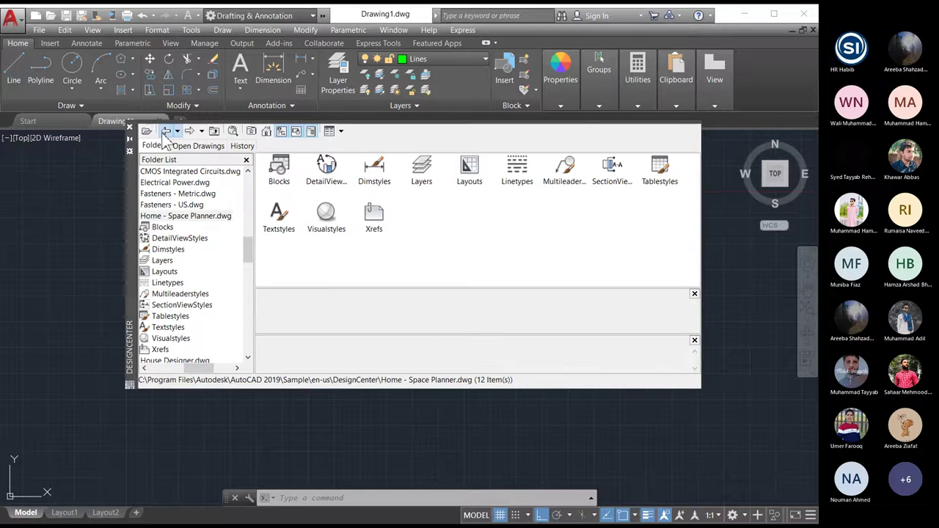
click(166, 133)
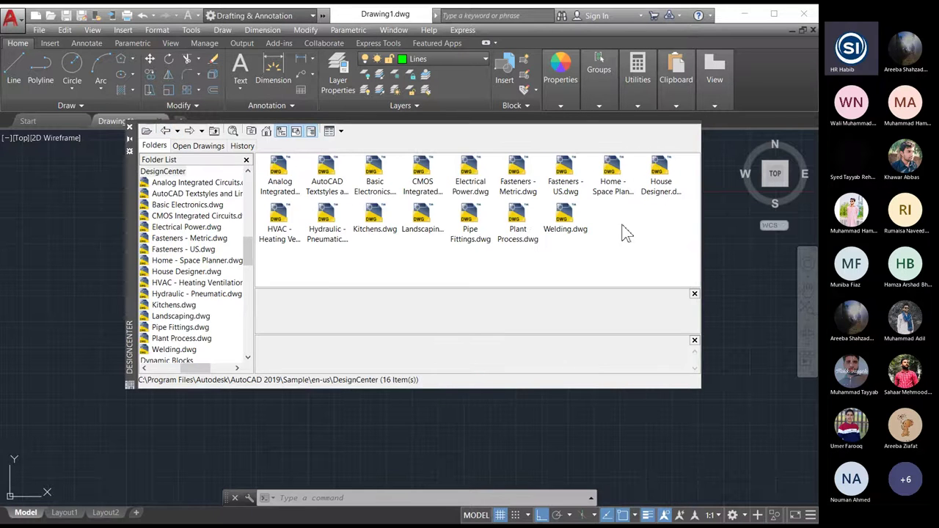
click(564, 173)
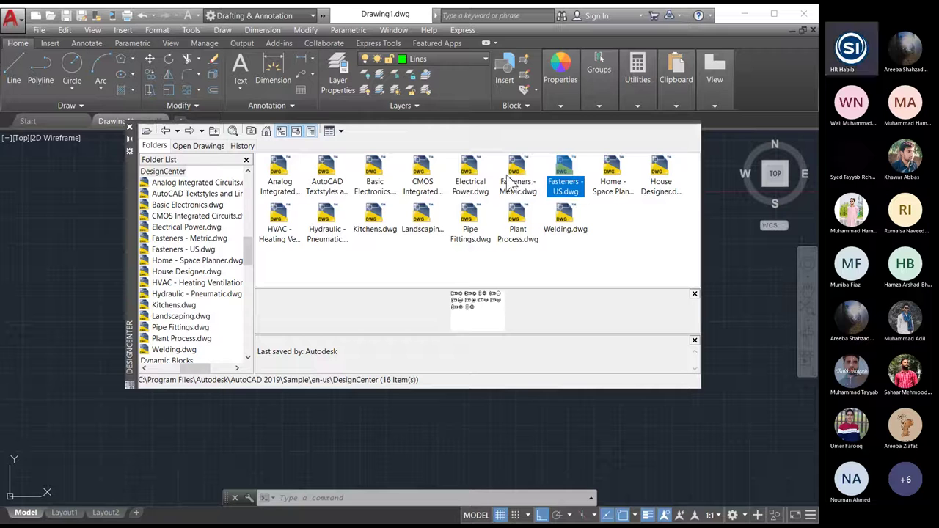
Open Electrical Power.dwg blocks and preview Alarm, Breaker, Connection, Fan, Fuse and Fused Disconnect symbols.
double_click(473, 179)
double_click(279, 169)
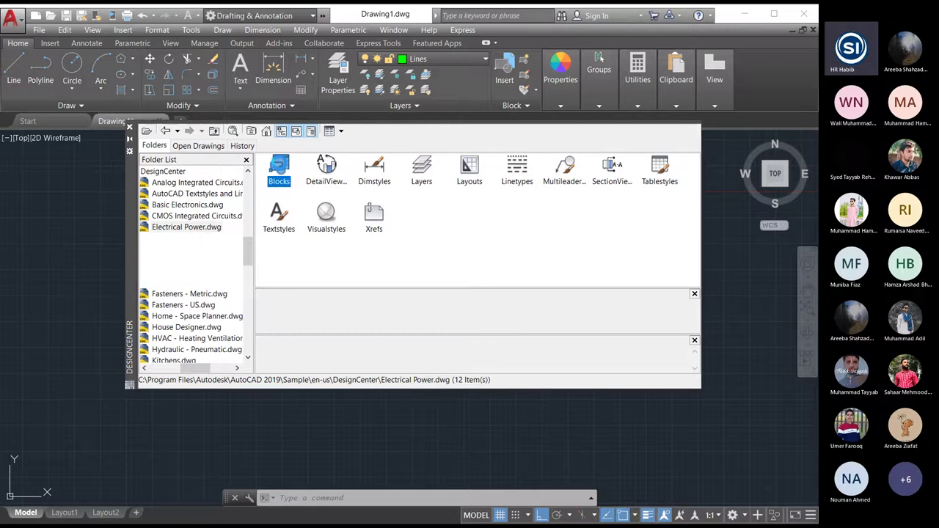
click(281, 173)
click(340, 188)
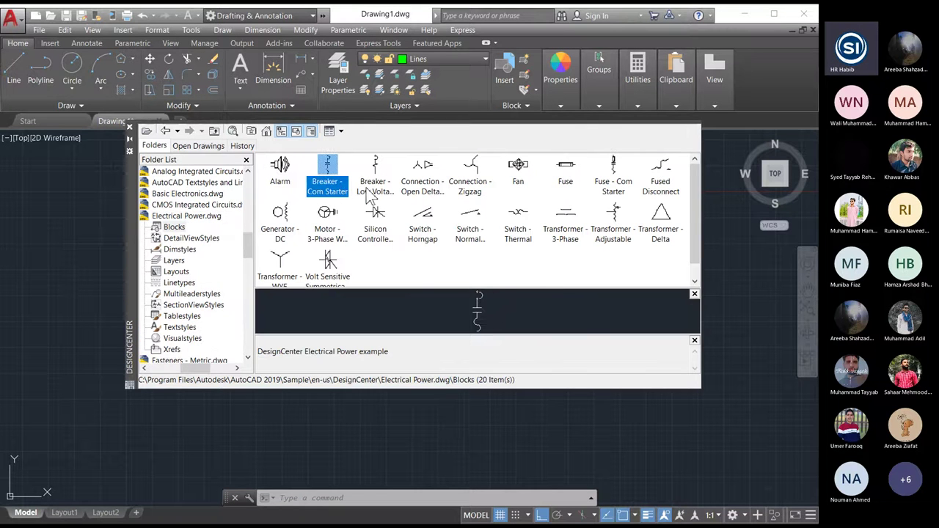
click(422, 176)
click(469, 176)
click(518, 176)
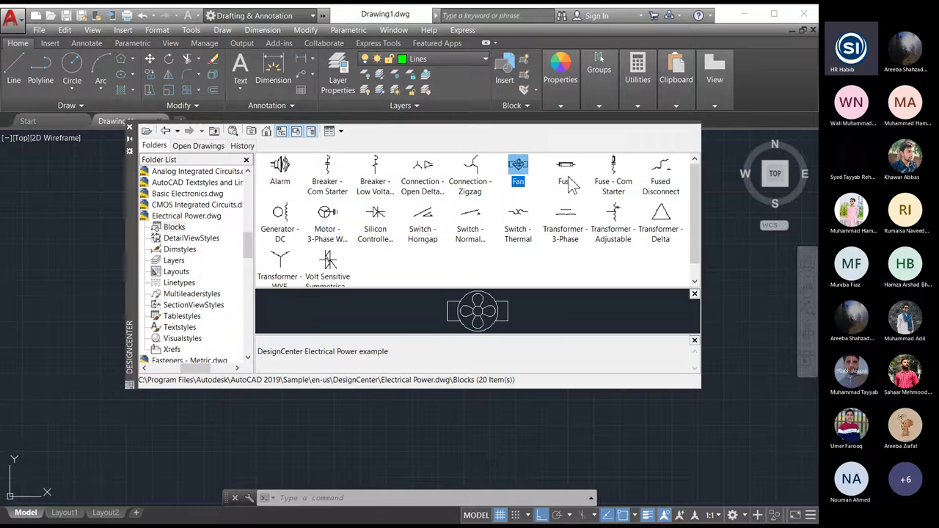
click(566, 177)
click(613, 176)
click(661, 176)
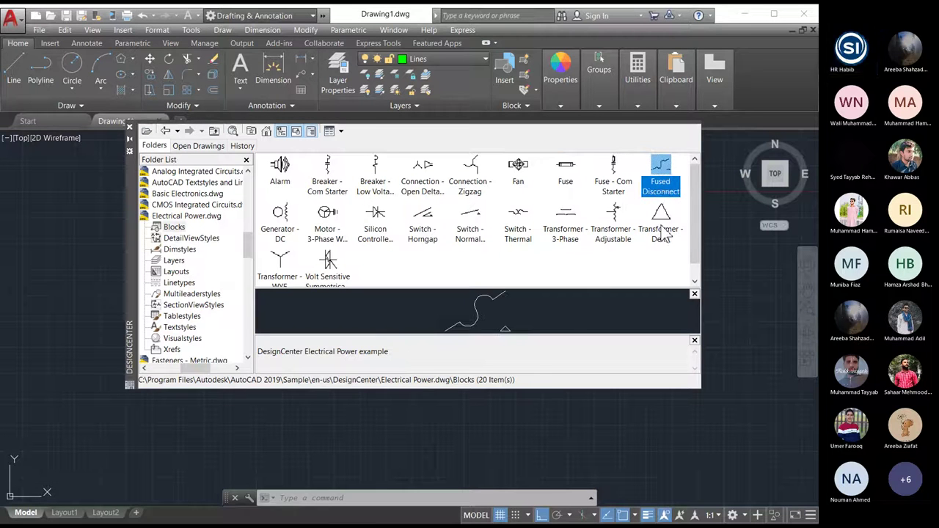
Preview the Delta, Adjustable and 3-Phase transformers, Generator - DC and Switch - Horngap, then go back.
click(661, 224)
click(614, 223)
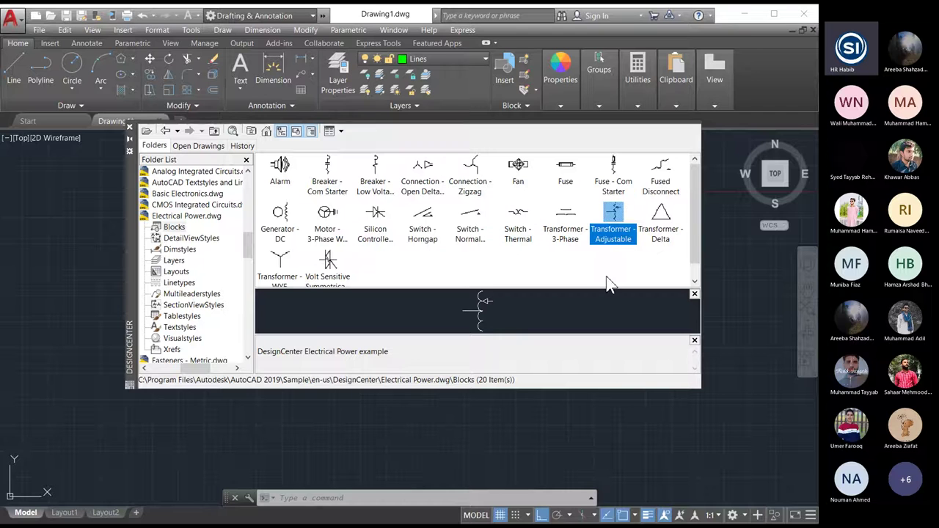
click(661, 222)
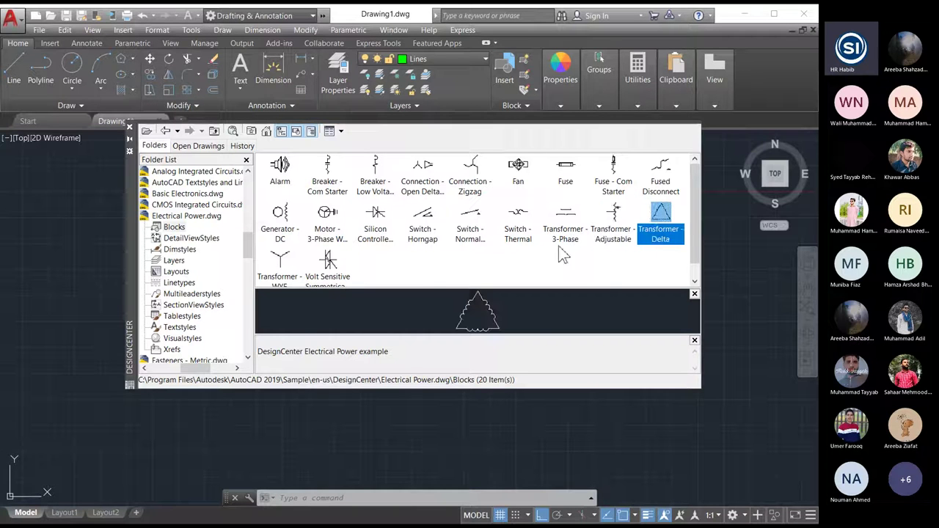
click(559, 247)
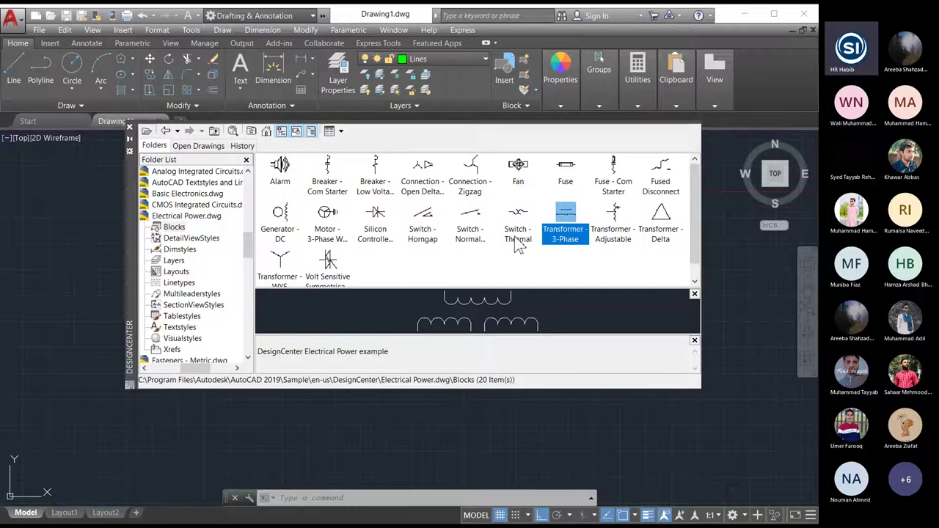
click(276, 233)
scroll(293, 273, down, 1)
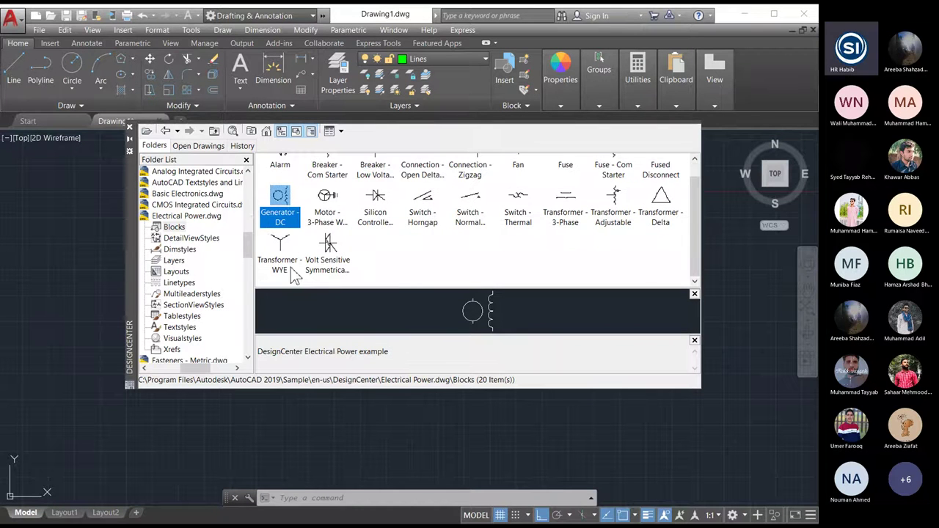
scroll(349, 266, up, 1)
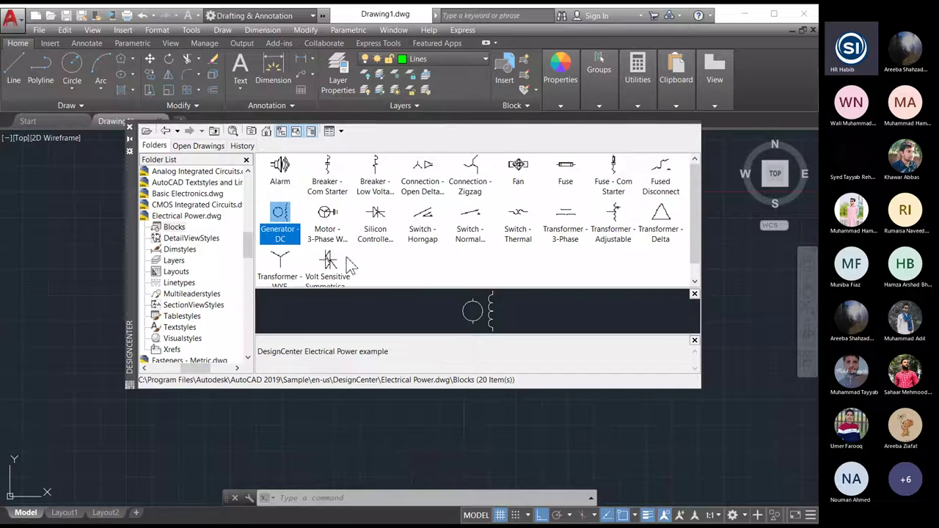
click(421, 229)
click(279, 174)
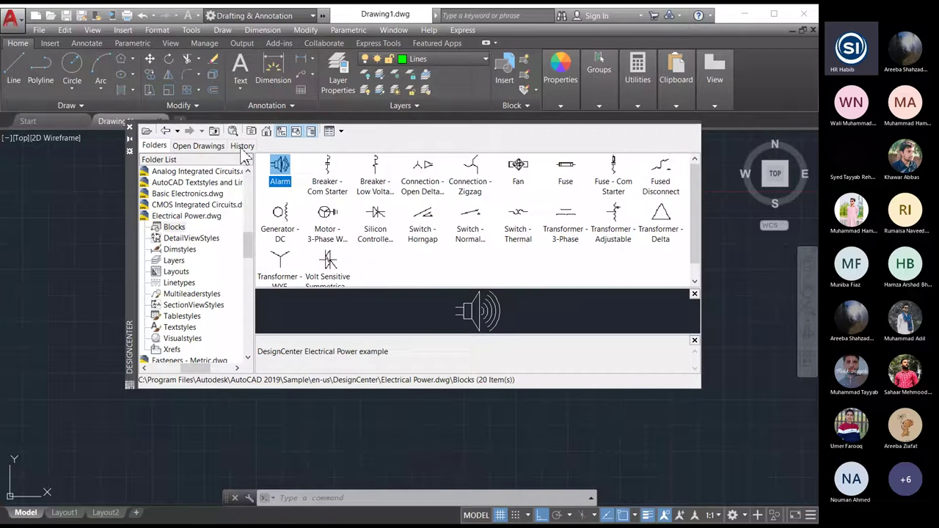
click(165, 132)
Return to the sample drawings and open CMOS Integrated Circuits.dwg blocks, previewing 4000 CMOS IC.
click(166, 132)
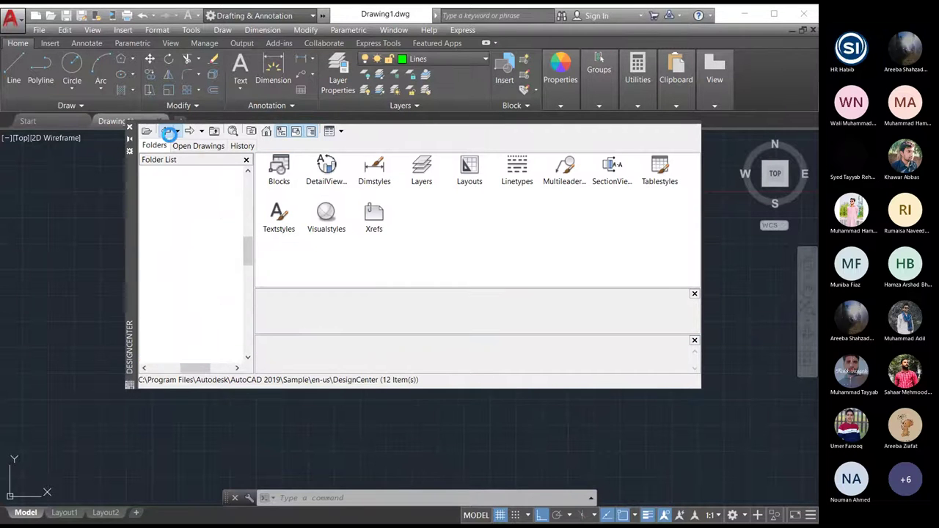
click(471, 180)
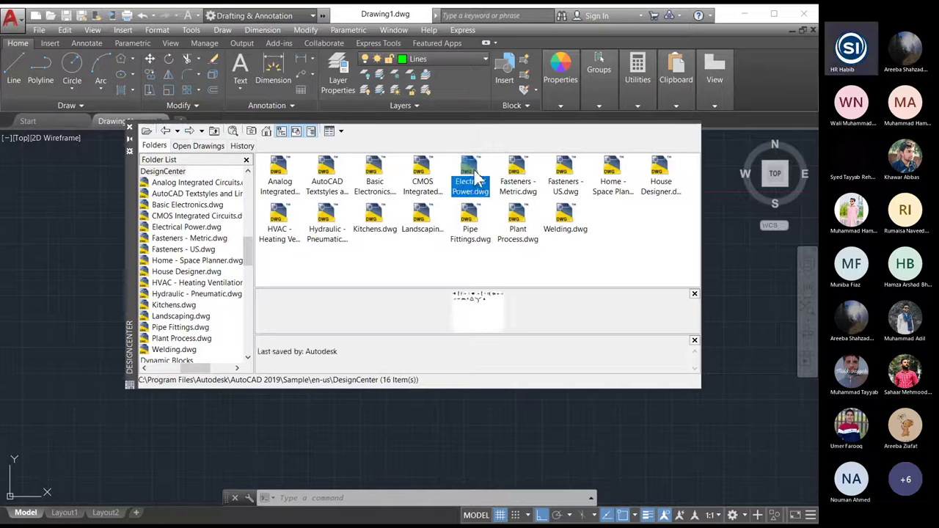
click(517, 179)
click(426, 180)
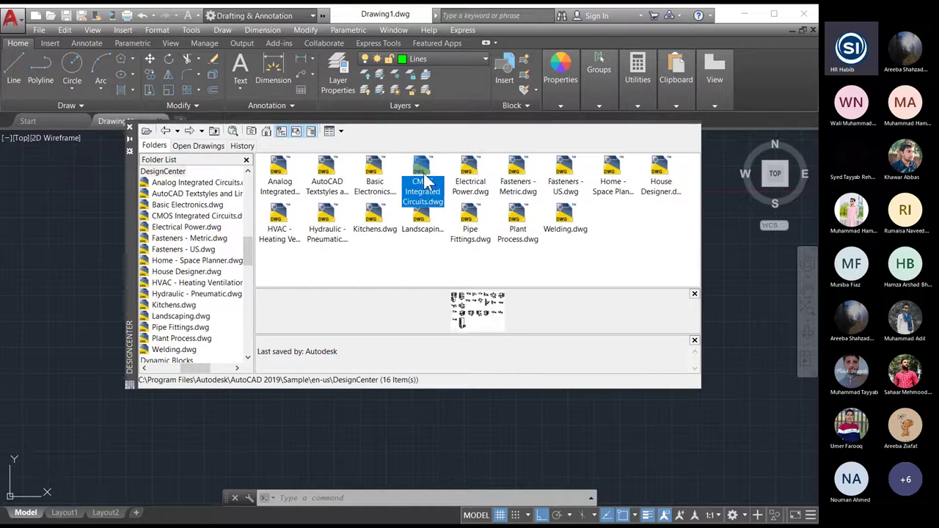
double_click(424, 180)
double_click(278, 174)
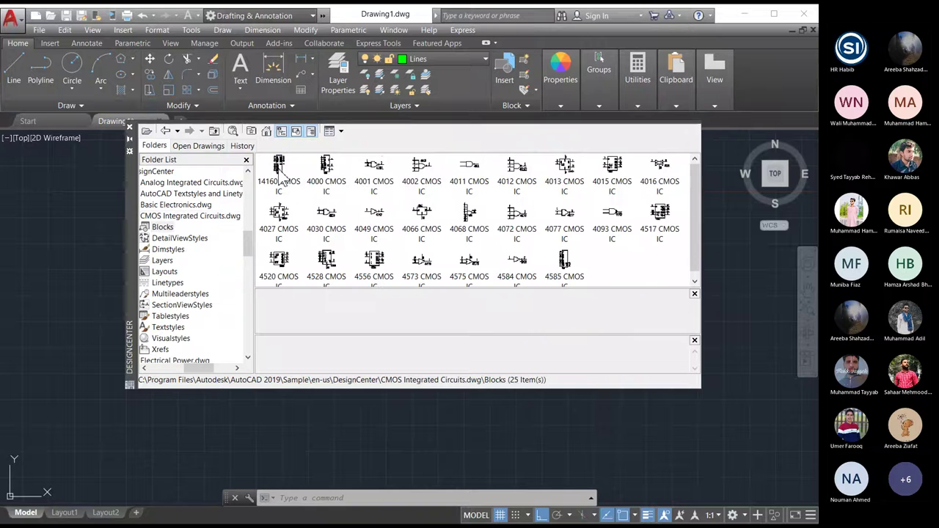
click(327, 183)
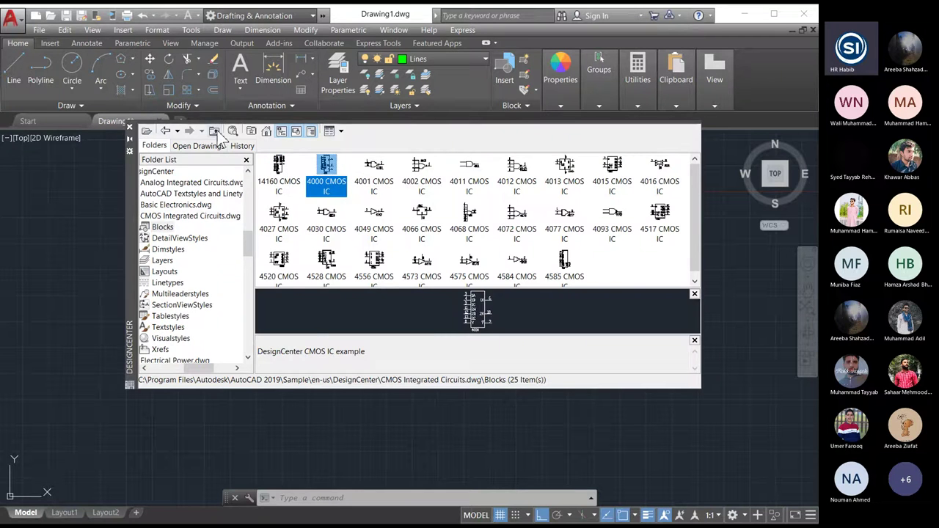
Back out to the sample folder and open Basic Electronics.dwg.
click(165, 131)
click(165, 131)
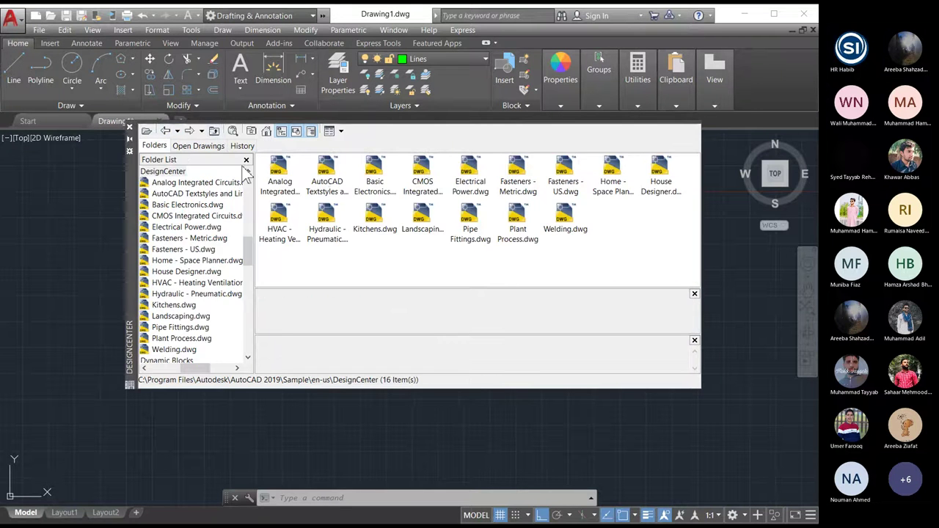
double_click(375, 180)
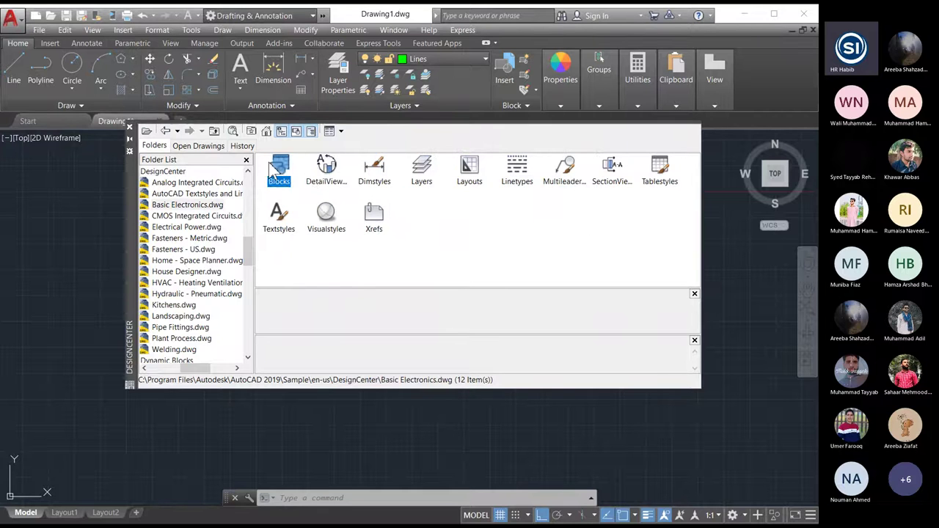
Preview Basic Electronics blocks from Battery through resistors, op amp and lamps to the Transformer.
double_click(276, 170)
click(272, 168)
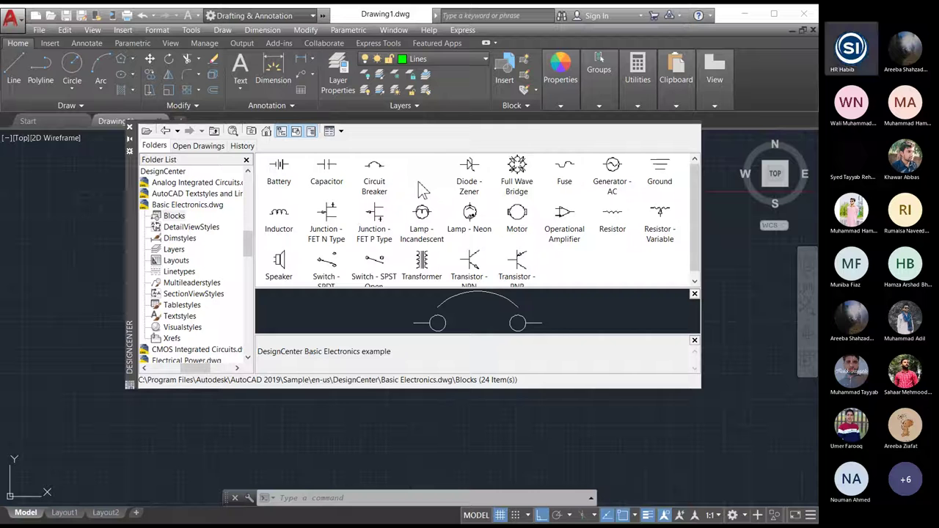
click(565, 166)
click(612, 166)
click(660, 166)
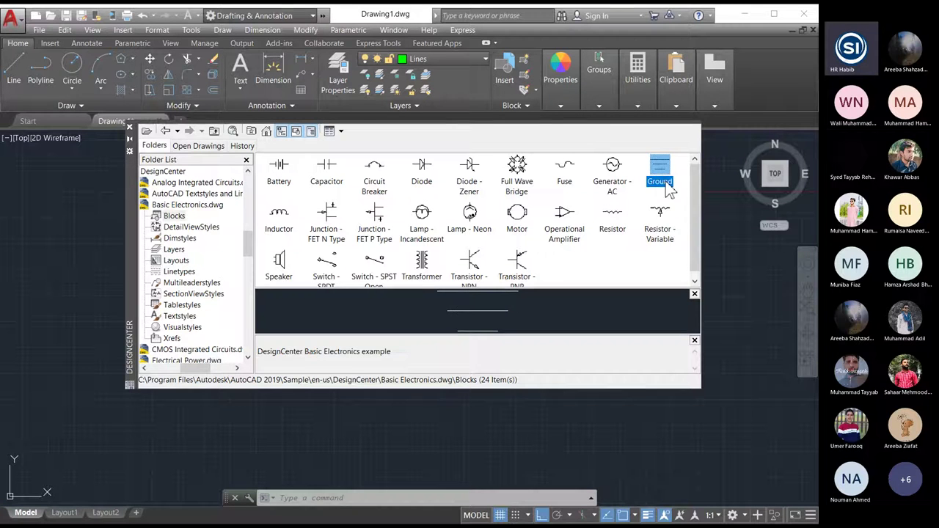
click(660, 215)
click(614, 228)
click(564, 224)
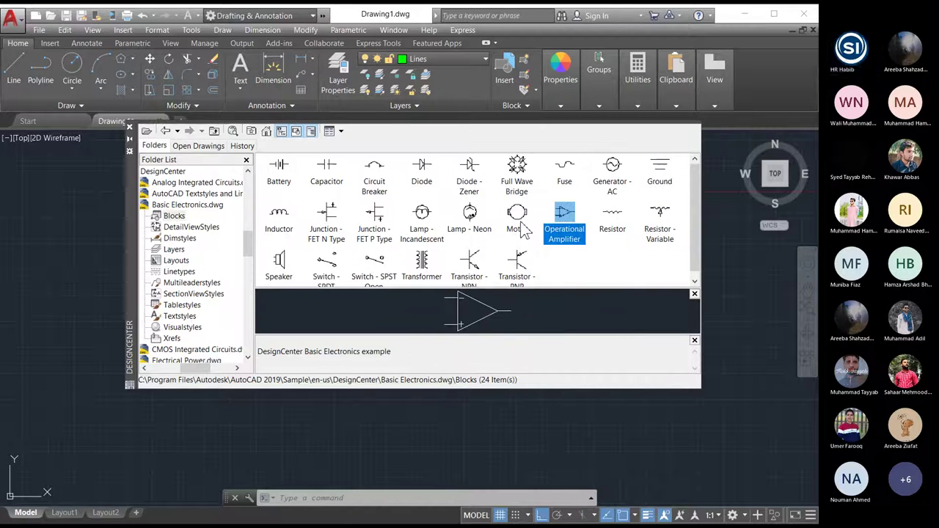
click(470, 214)
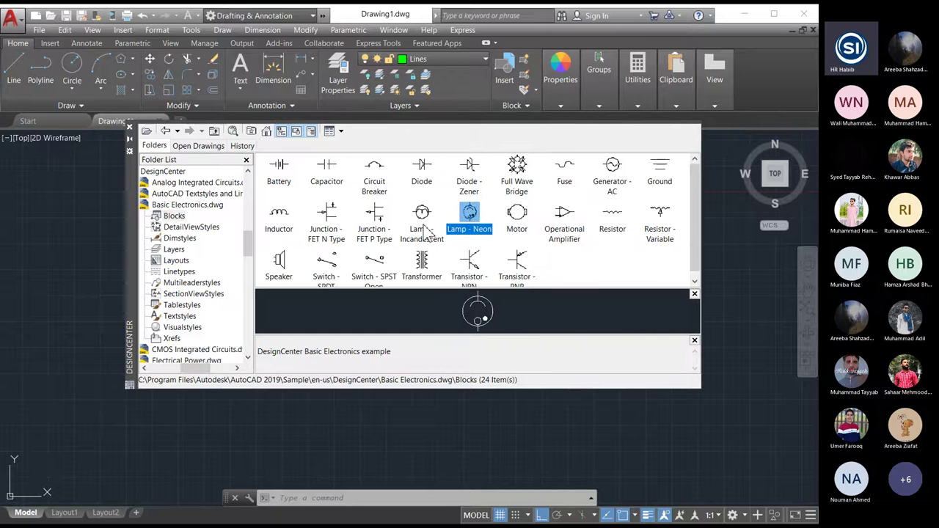
click(422, 215)
click(422, 261)
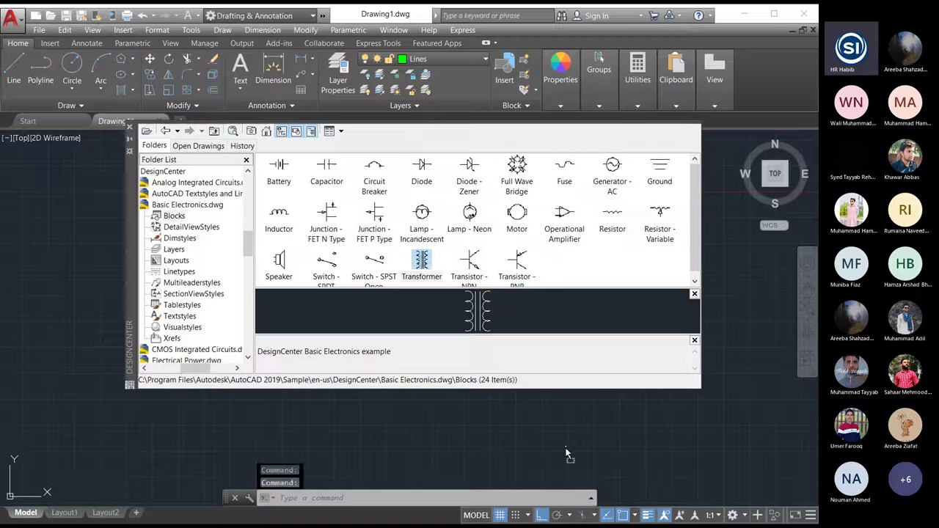
Drag the Transformer block from DesignCenter into Drawing1.
drag(559, 454, 591, 451)
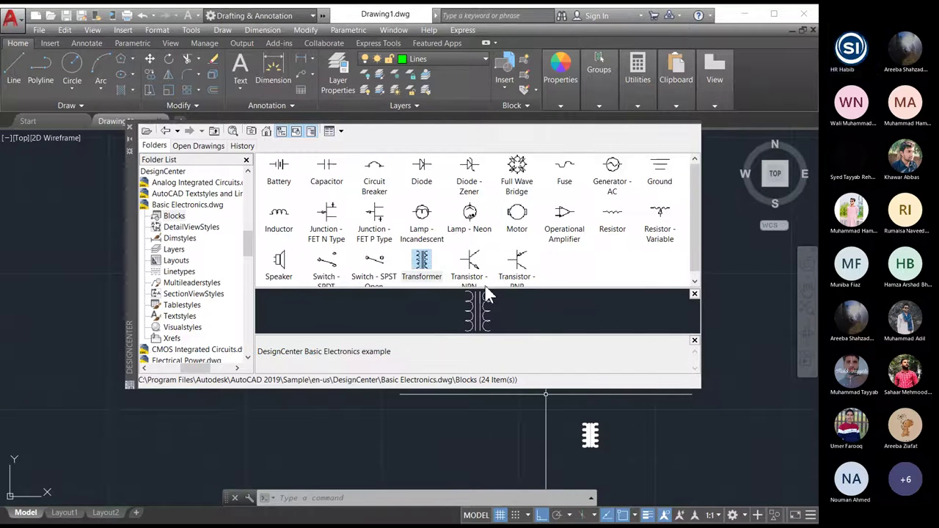
scroll(374, 249, down, 1)
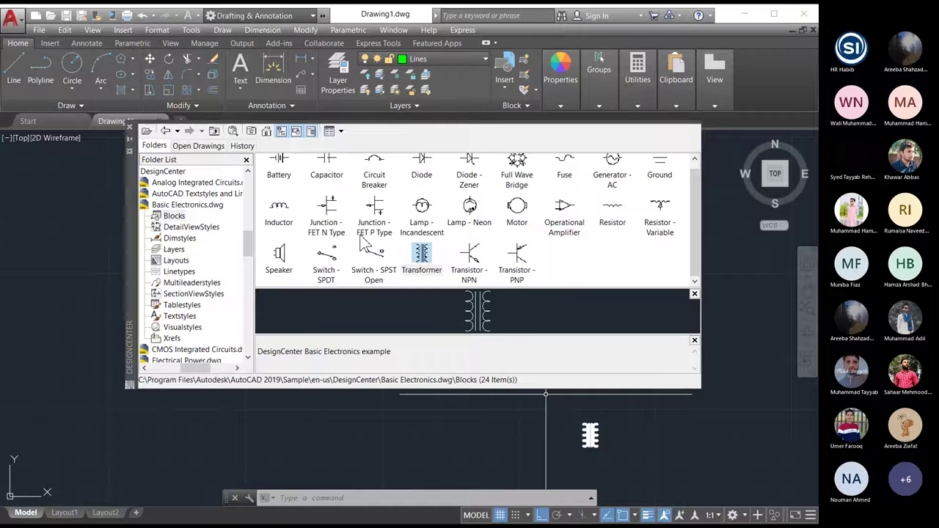
scroll(360, 243, up, 1)
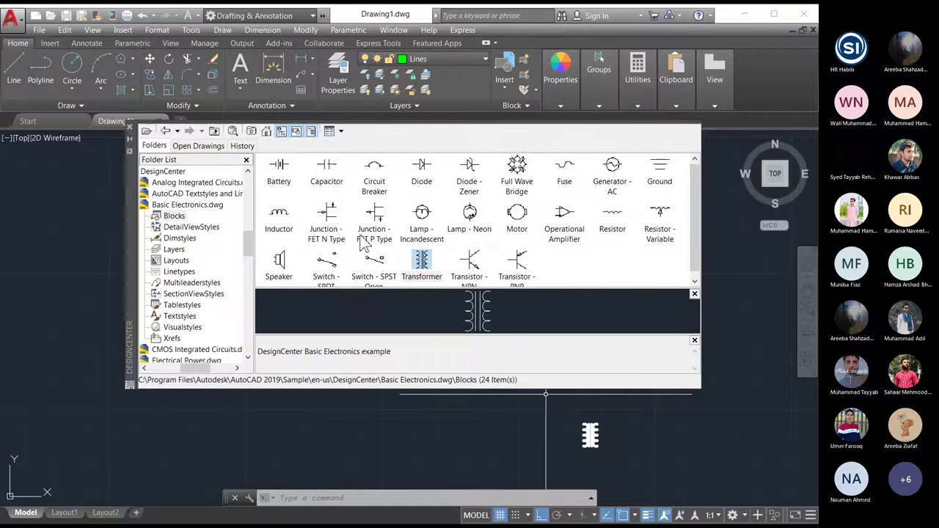
Check the empty Blocks of AutoCAD Textstyles and Linetypes.dwg, then return to the sample drawings.
click(167, 132)
click(167, 132)
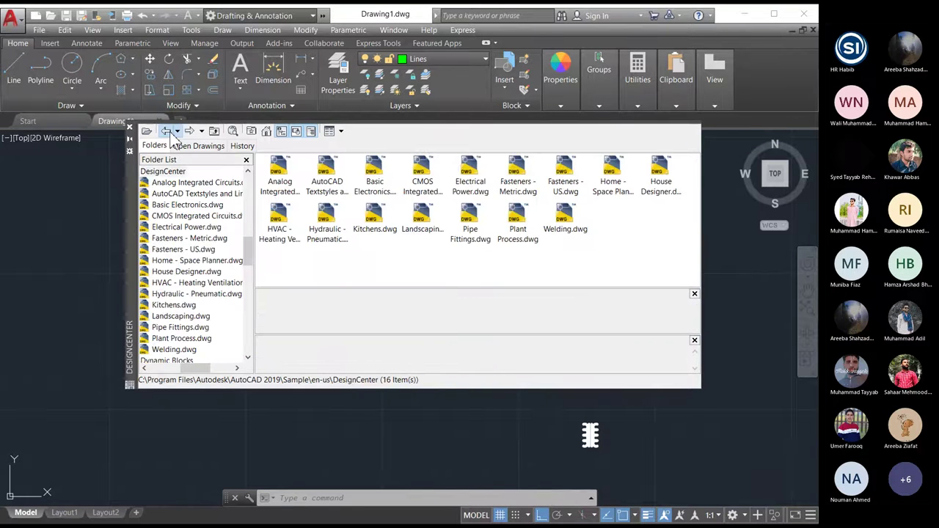
click(328, 182)
double_click(330, 183)
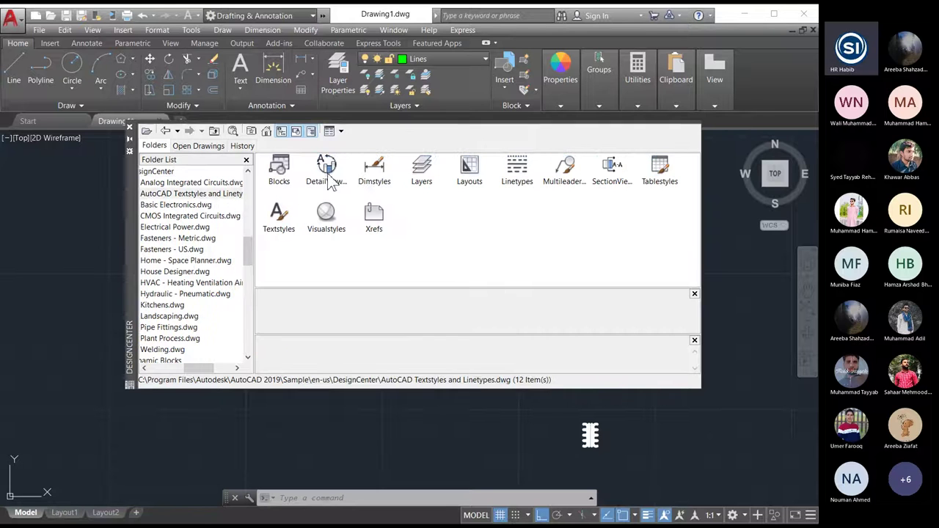
double_click(273, 176)
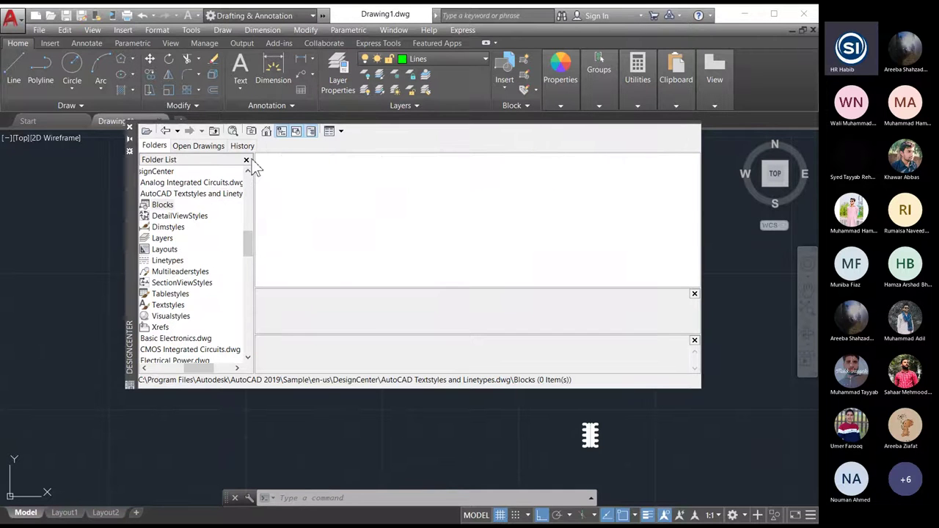
click(166, 131)
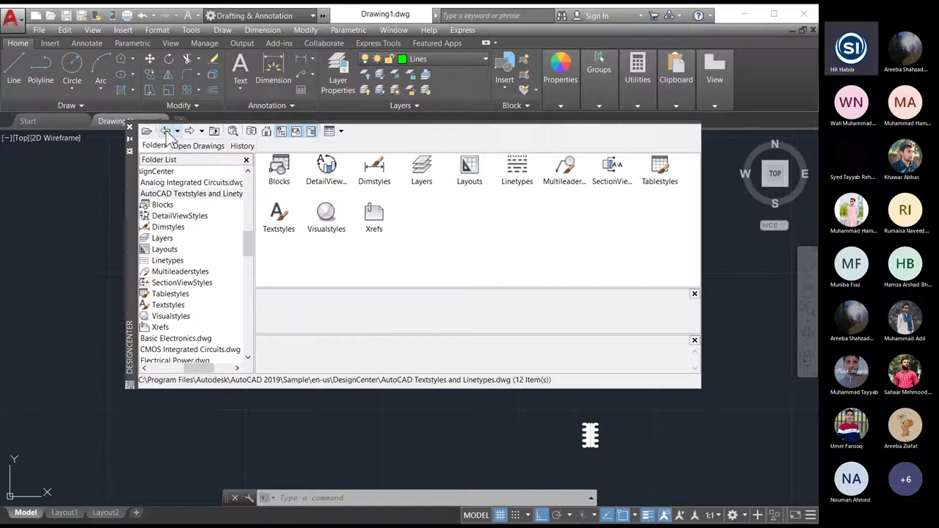
click(166, 131)
Preview the Hydraulic - Pneumatic, HVAC and Landscaping sample drawings.
click(317, 233)
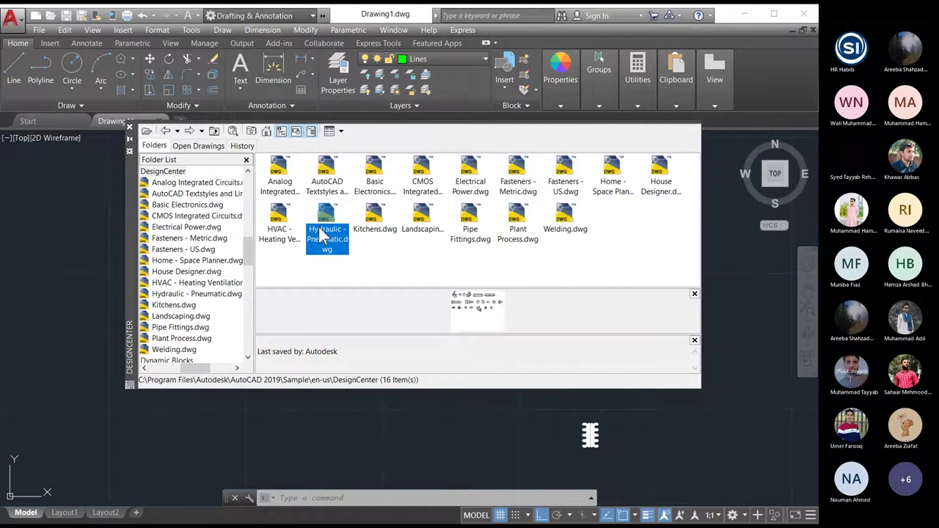
click(281, 222)
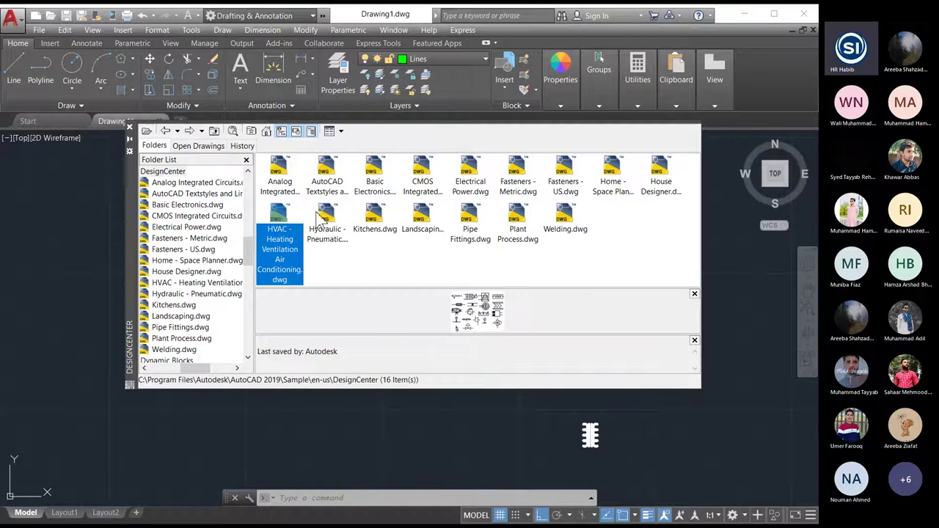
click(422, 217)
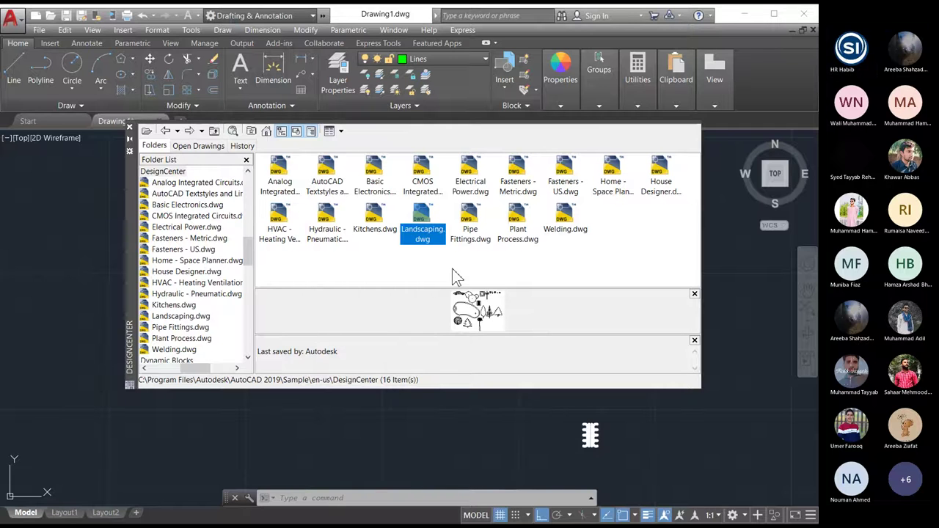
Open Landscaping.dwg blocks and preview trees, Hot Tub, outdoor lamp, North Arrow and park bench.
double_click(422, 218)
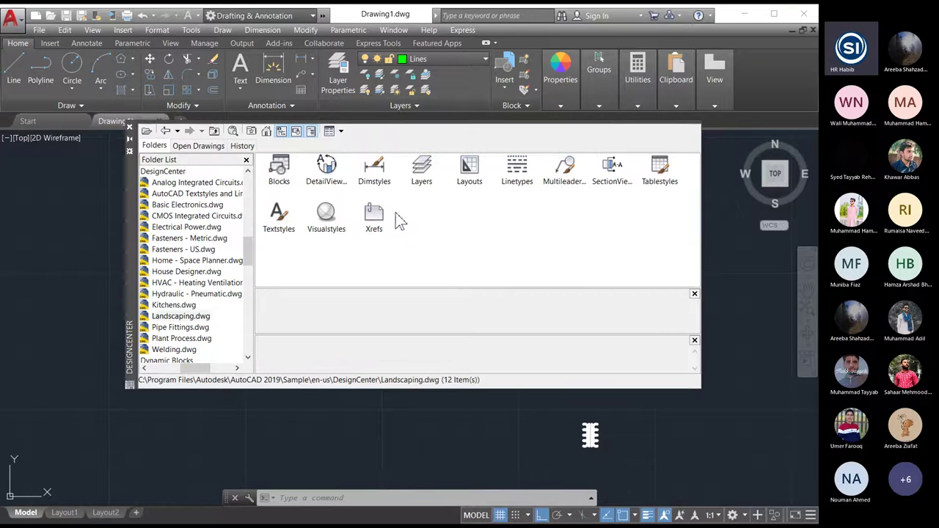
double_click(279, 169)
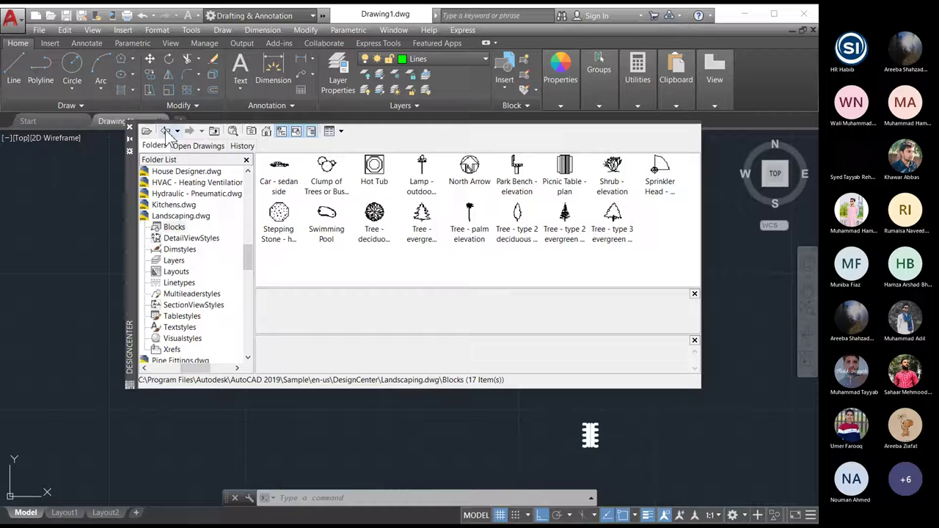
click(420, 234)
click(375, 224)
click(374, 172)
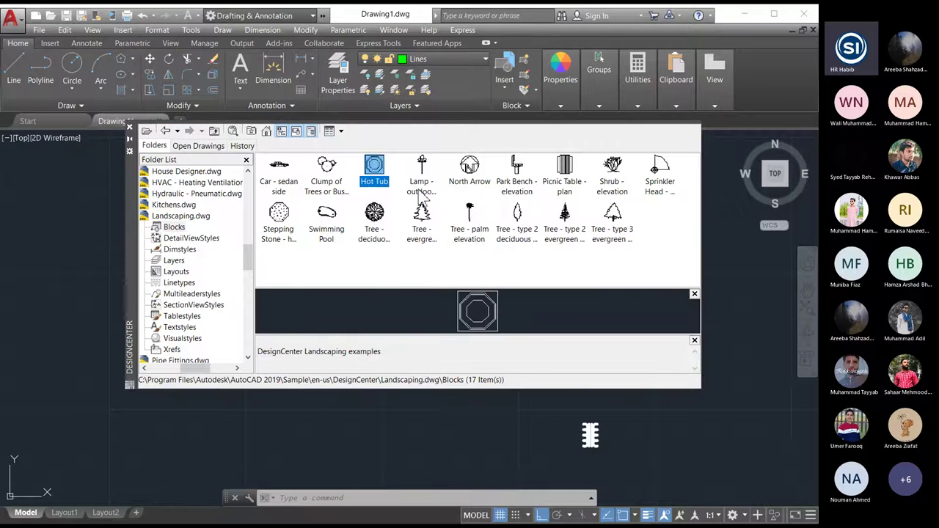
click(422, 176)
click(467, 183)
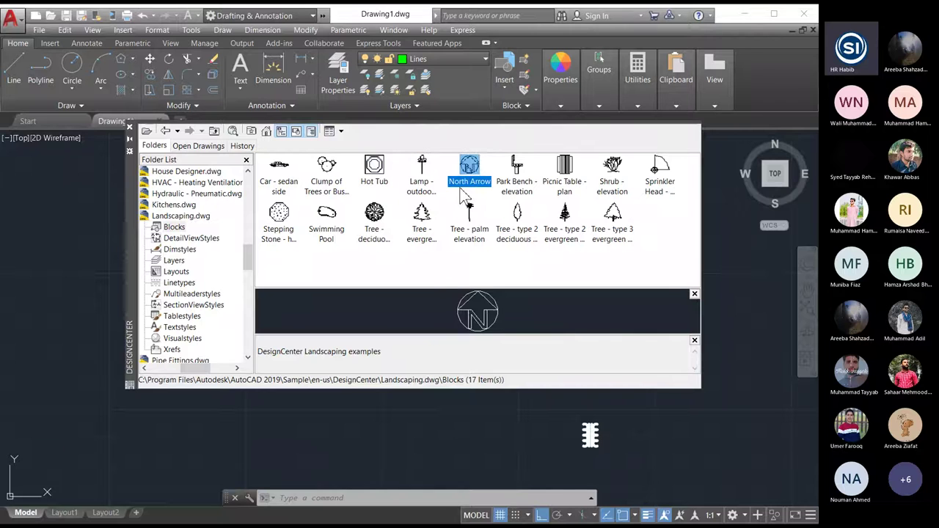
click(518, 188)
Back out and preview the Landscaping, Pipe Fittings, Plant Process, Welding, Fasteners - Metric and Kitchens drawings.
click(167, 132)
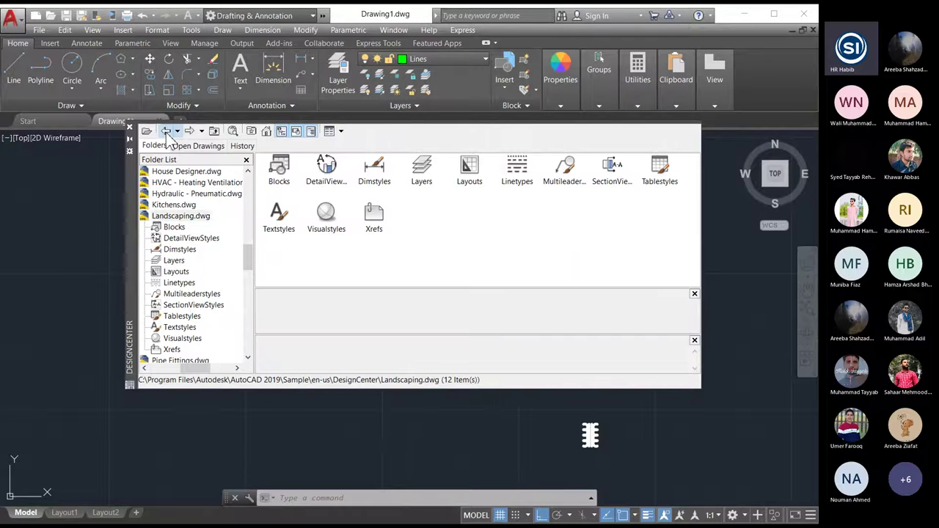
click(167, 133)
click(420, 233)
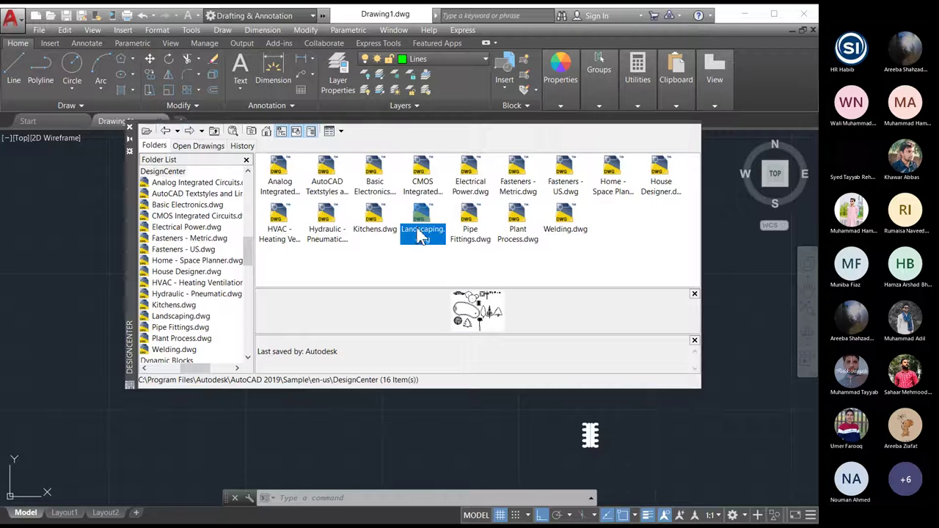
click(474, 239)
click(511, 245)
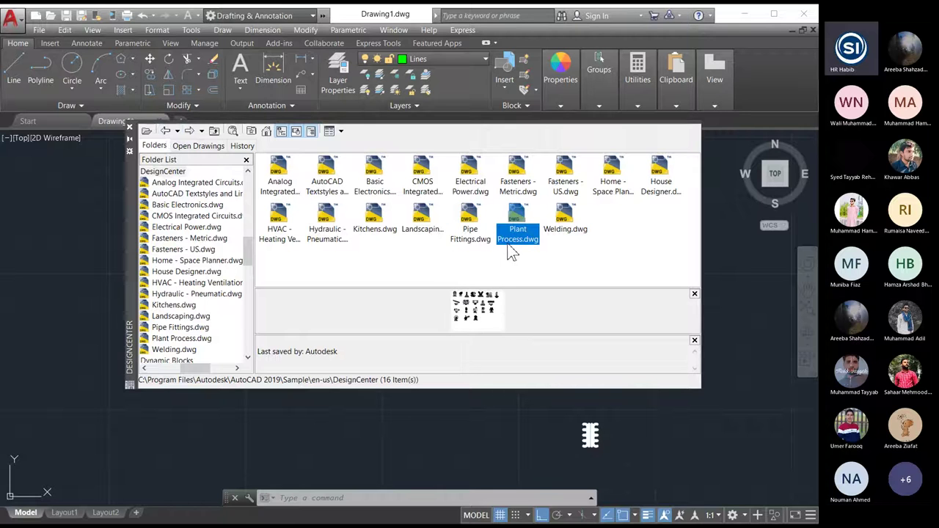
click(566, 235)
click(516, 189)
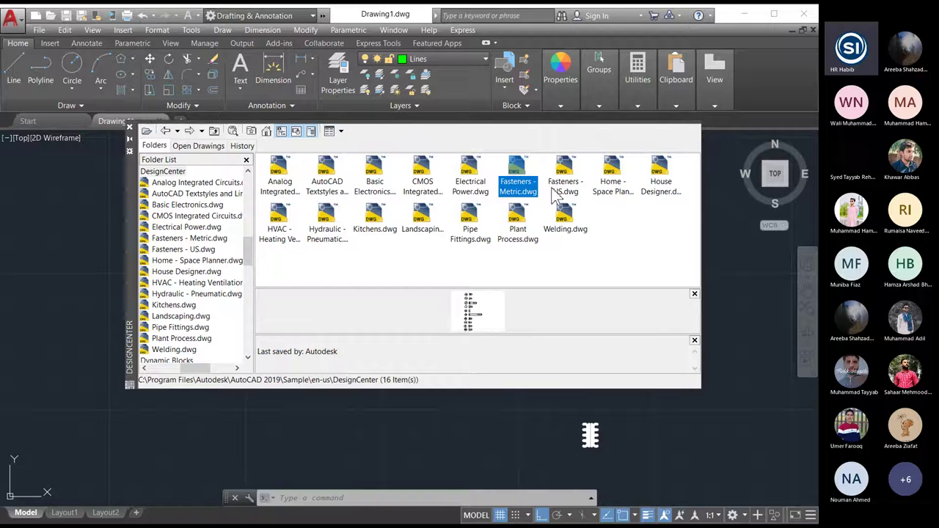
click(377, 228)
Open Kitchens.dwg's Blocks and preview the base cabinet, Dishwasher and sink faucet blocks.
double_click(377, 228)
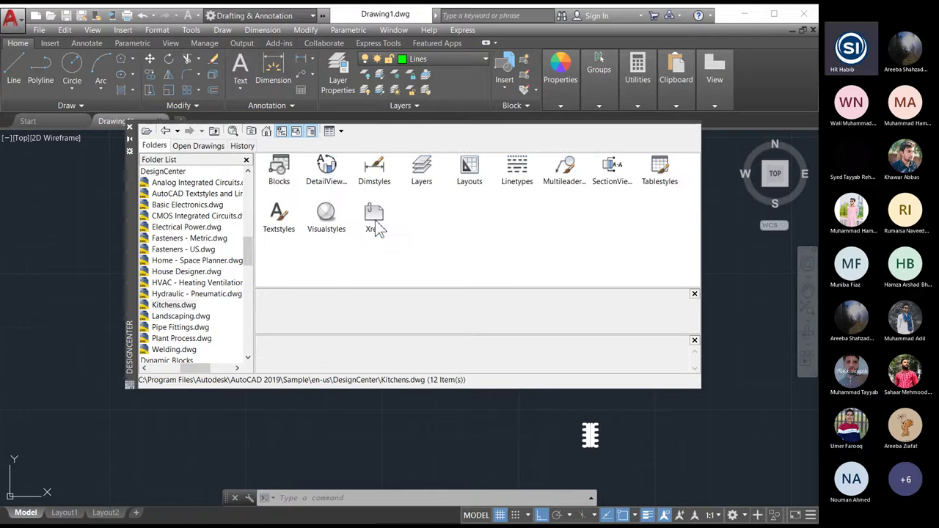
double_click(285, 185)
click(281, 175)
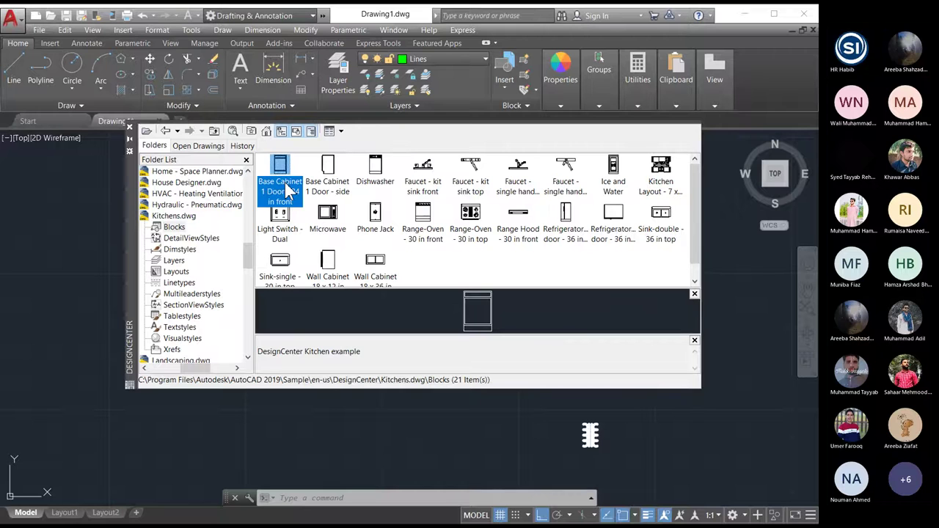
click(327, 176)
click(375, 189)
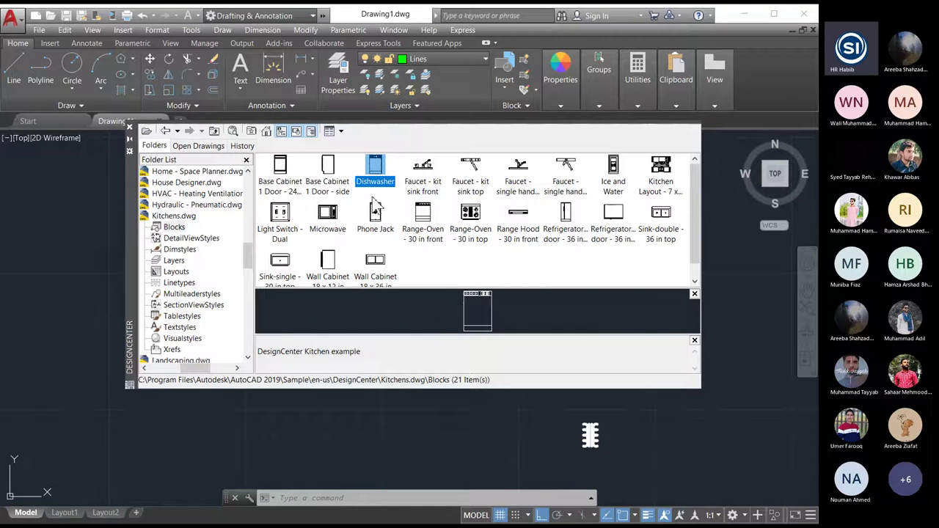
click(427, 193)
click(473, 194)
Preview the faucet, Ice and Water, layout, sink and refrigerator blocks, then close DesignCenter.
click(518, 190)
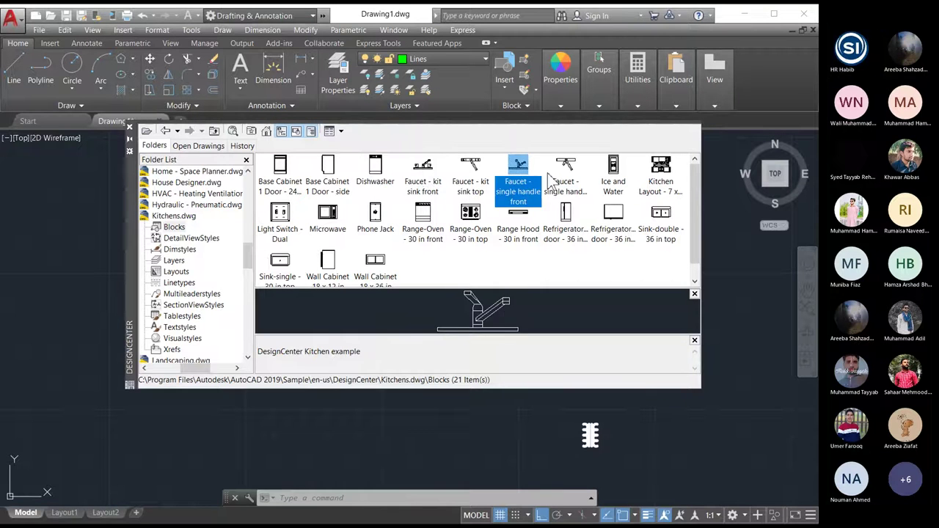
click(566, 190)
click(616, 192)
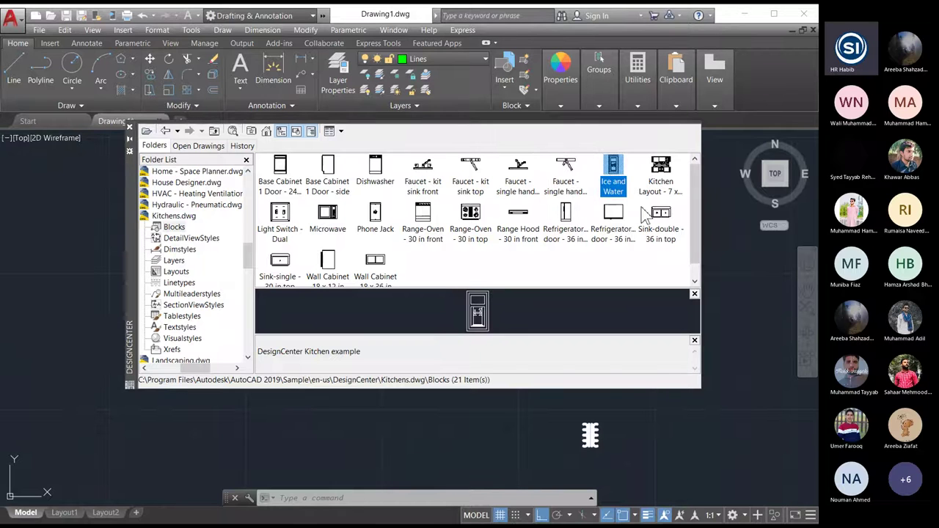
click(660, 172)
click(660, 217)
click(614, 217)
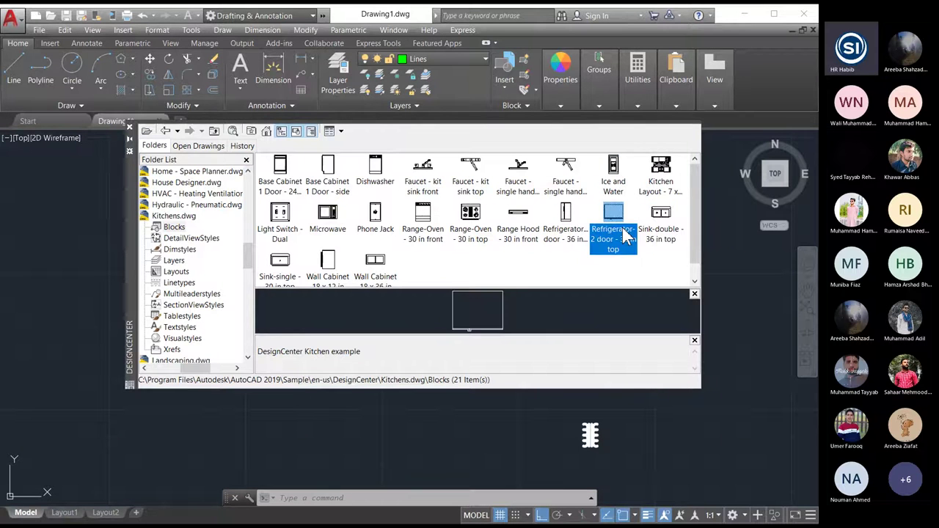
click(564, 237)
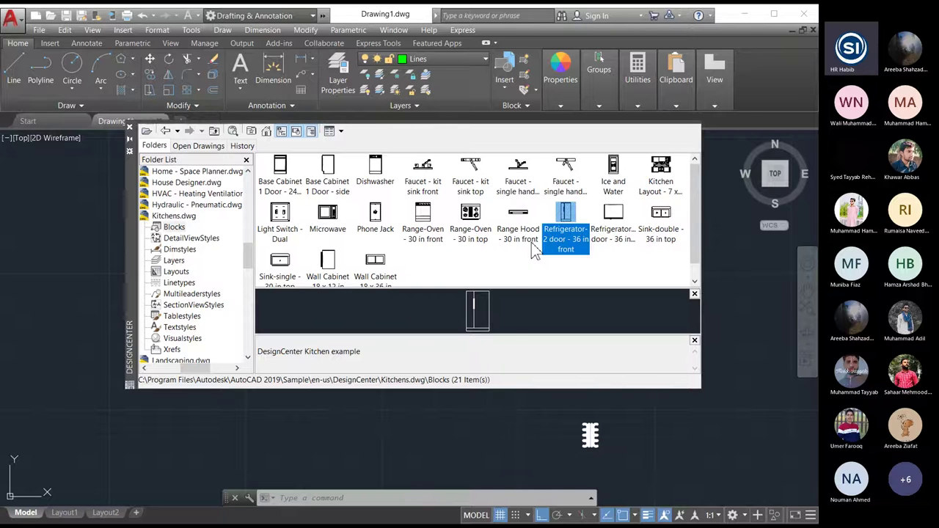
key(ctrl+2)
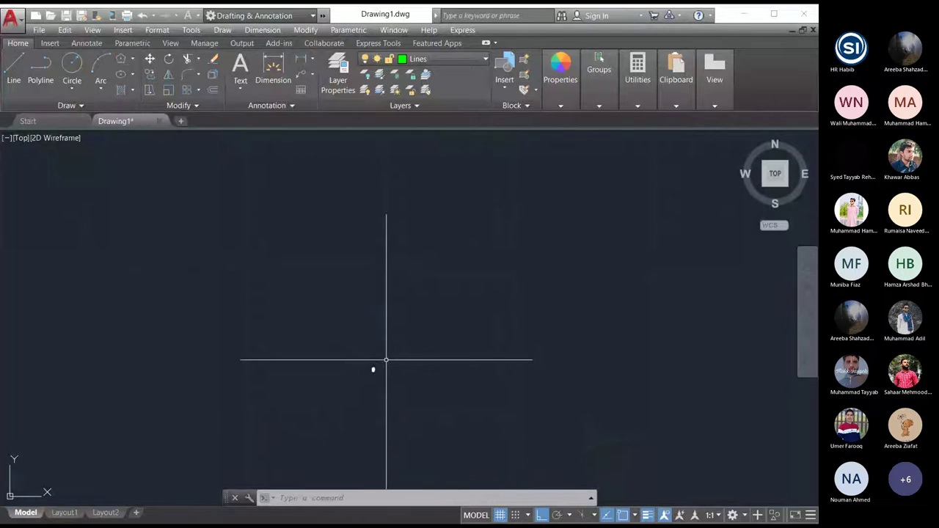
scroll(386, 359, down, 4)
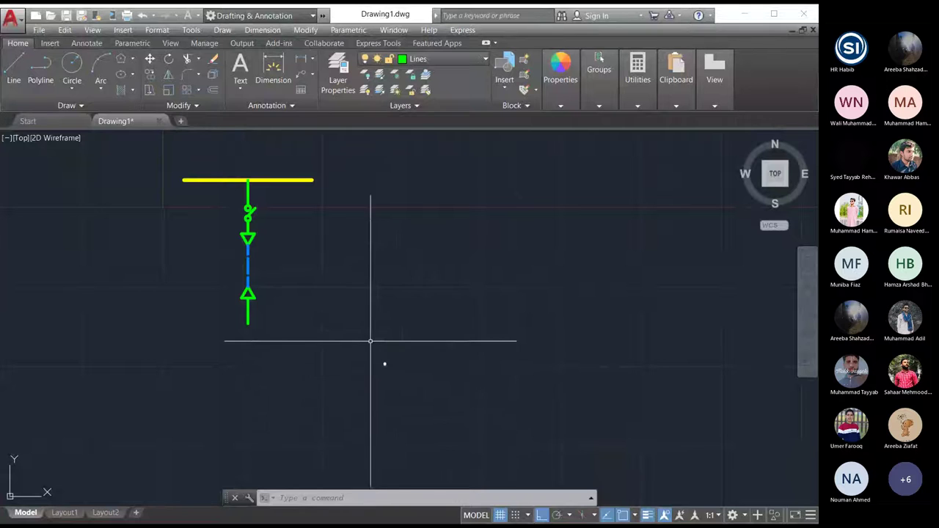
click(385, 364)
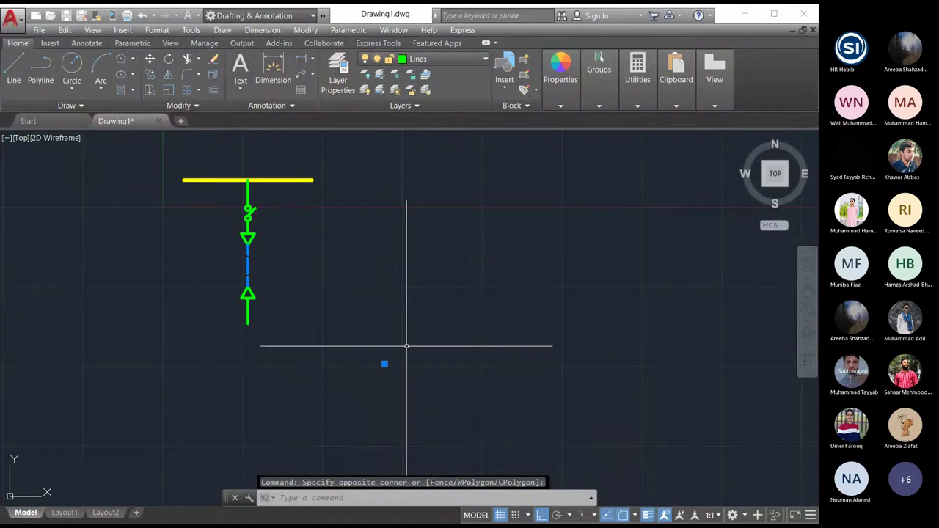
scroll(342, 320, down, 3)
scroll(342, 321, up, 5)
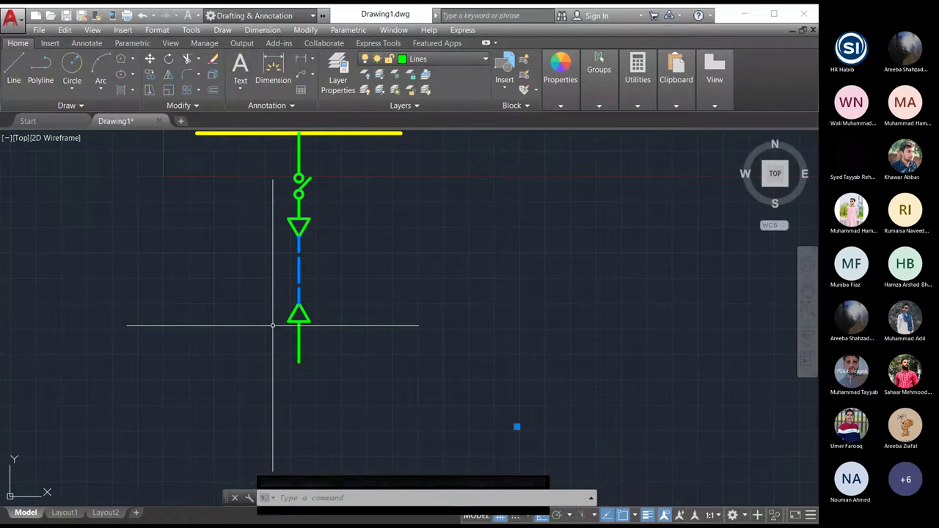
key(Escape)
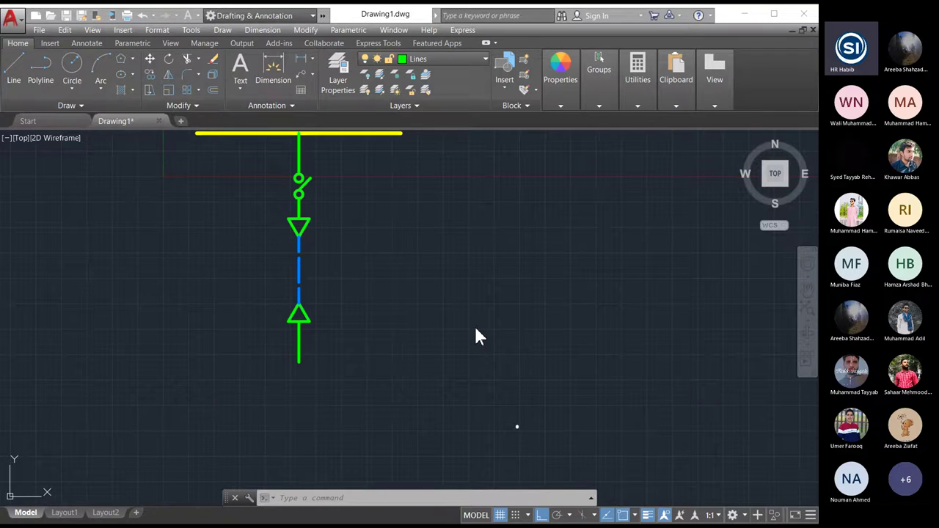
Hide the grid with F7, zoom in on the switch's upper circle, and cancel a copy.
key(F7)
click(298, 178)
scroll(306, 169, up, 6)
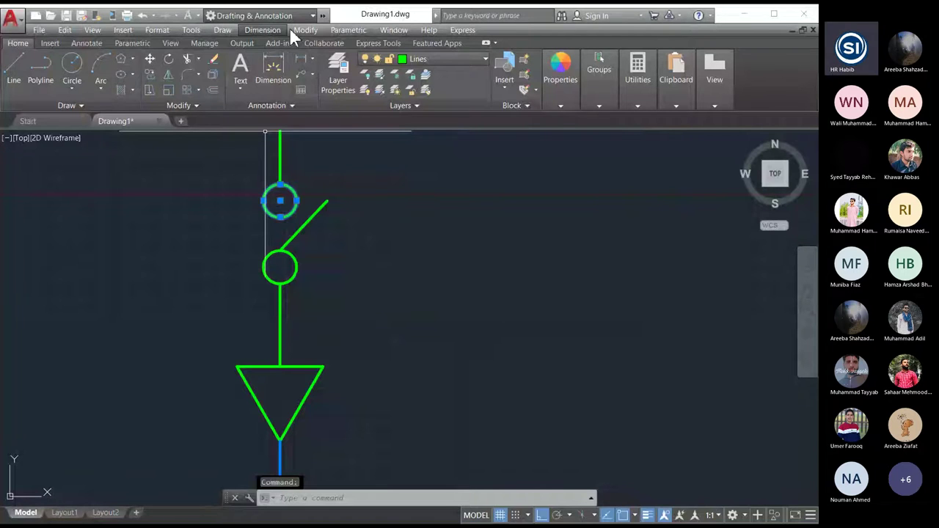
key(Escape)
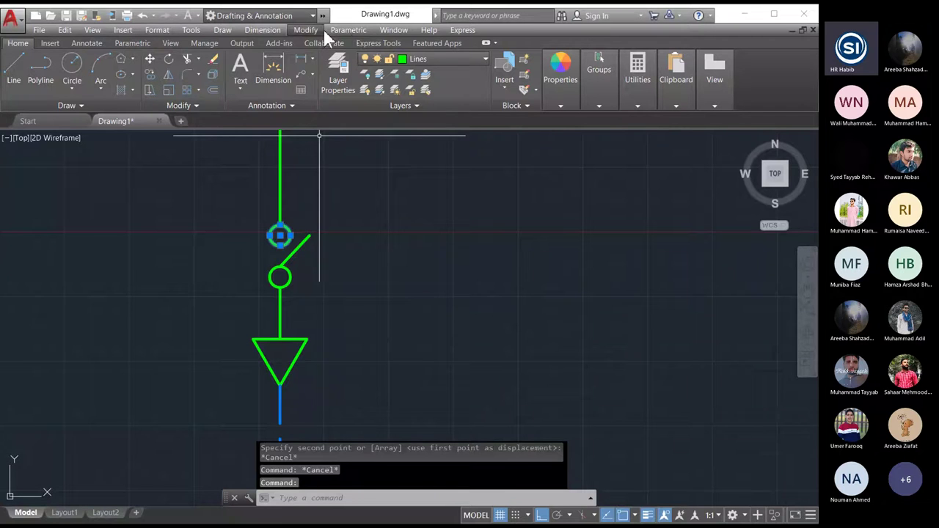
click(321, 33)
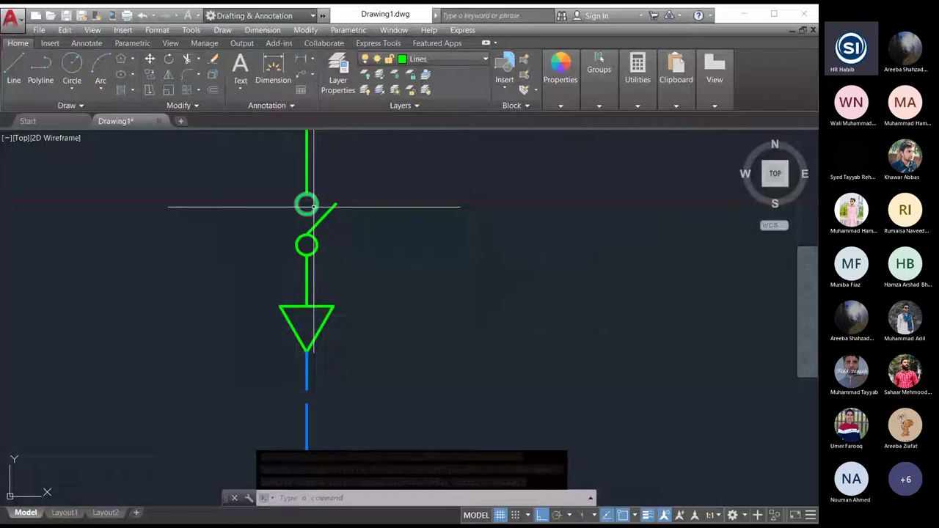
Window-select the whole switch symbol and put it on the Symbols layer.
drag(279, 188, 341, 260)
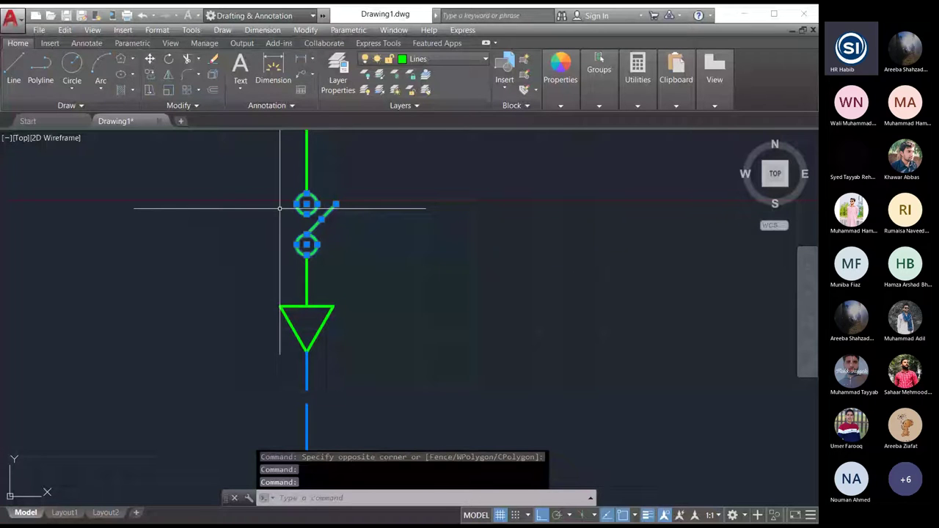
click(412, 59)
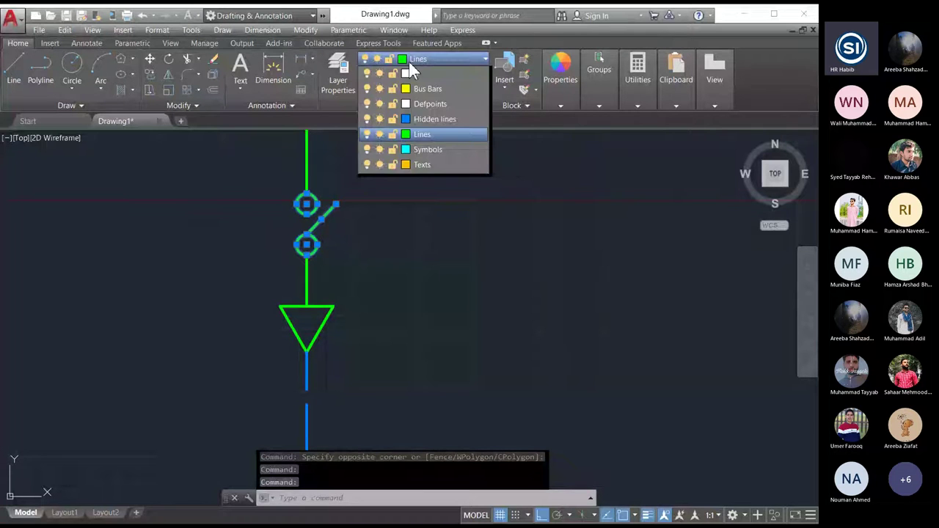
click(427, 149)
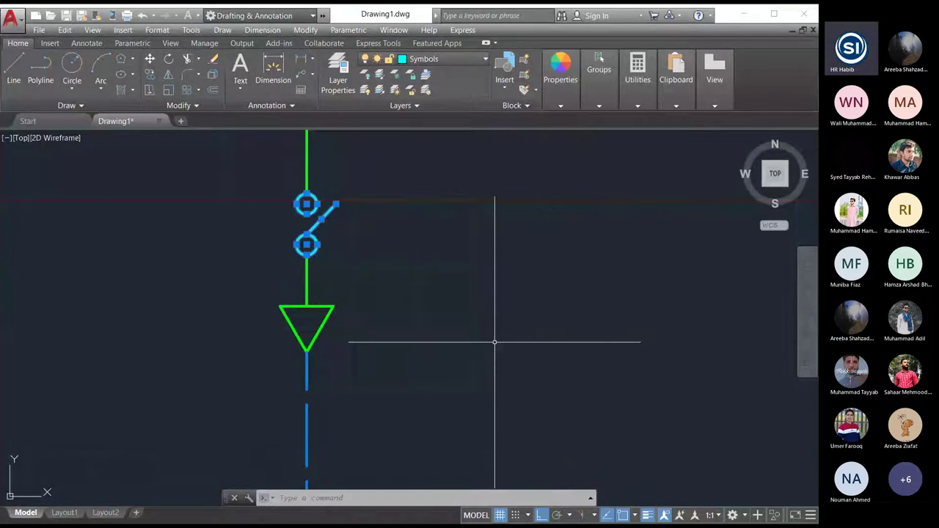
click(495, 330)
key(Escape)
key(Escape)
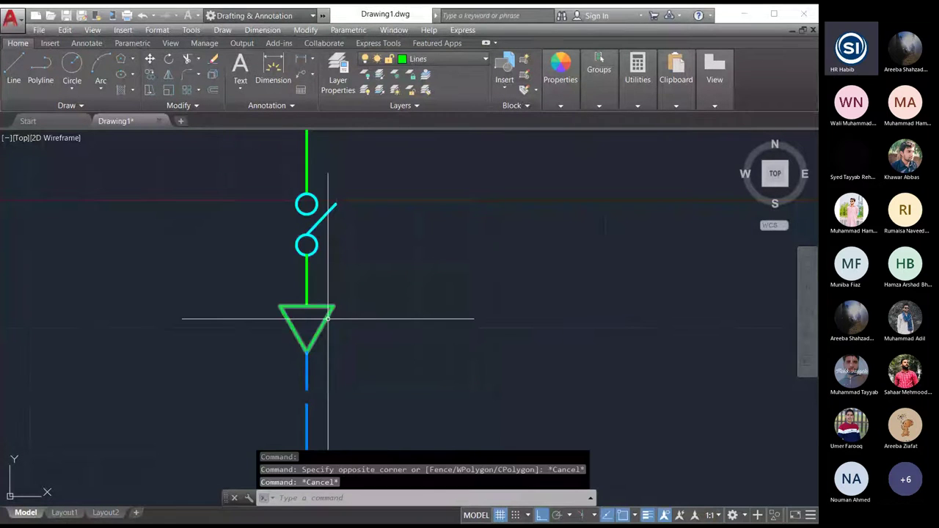
Move the upper and lower current-transformer triangles onto the Symbols layer.
click(308, 309)
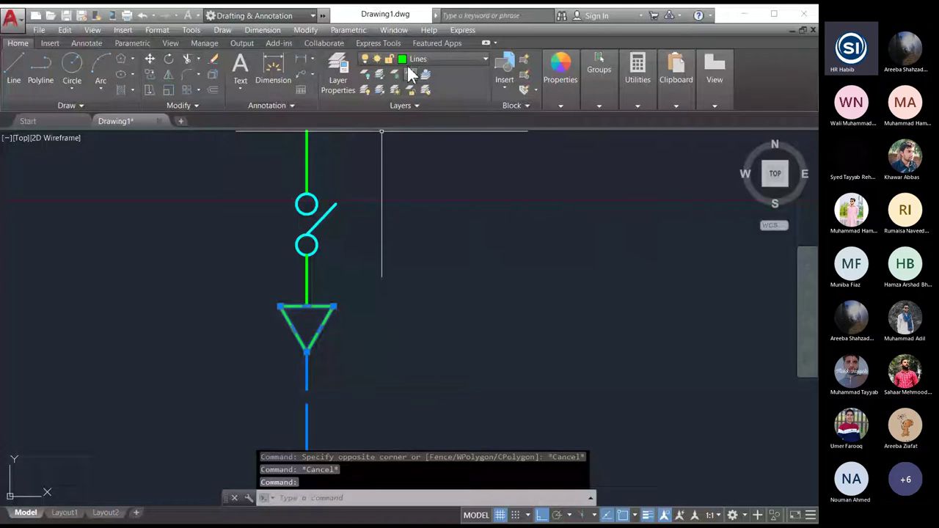
click(411, 73)
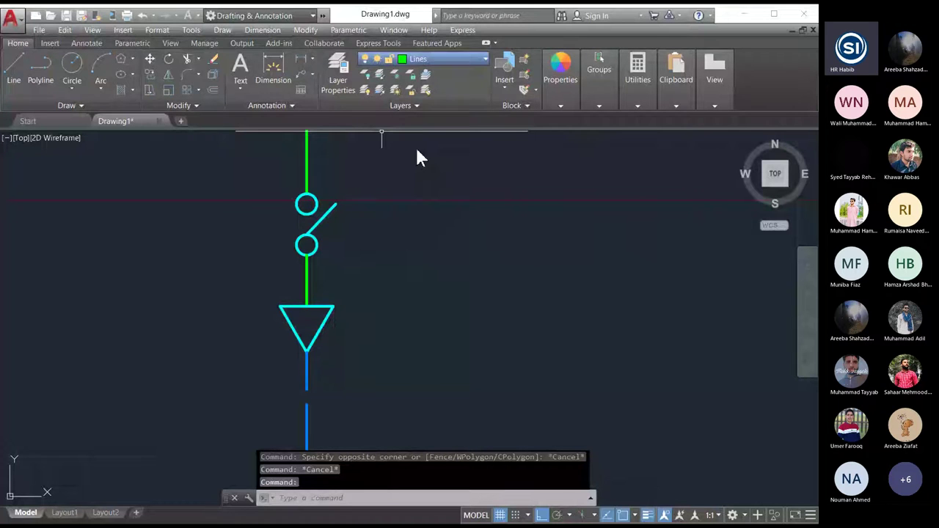
scroll(325, 308, down, 5)
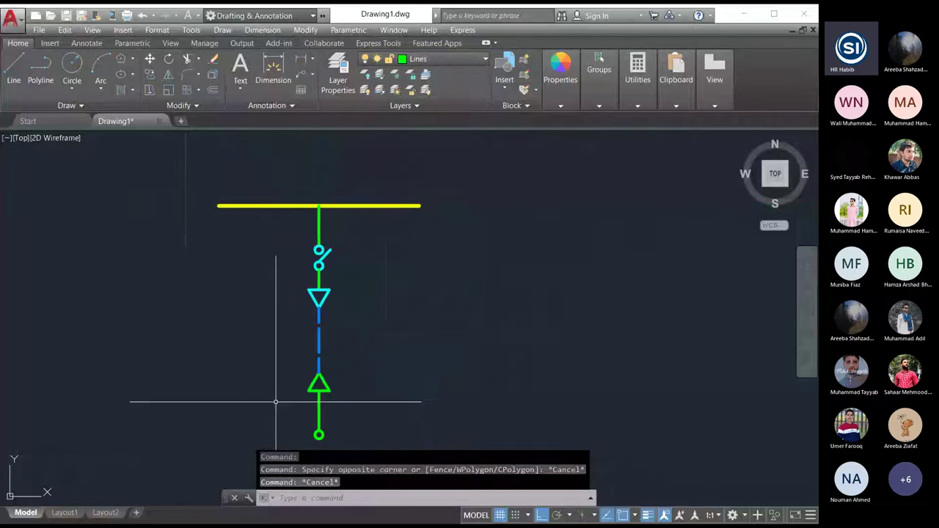
scroll(276, 402, up, 3)
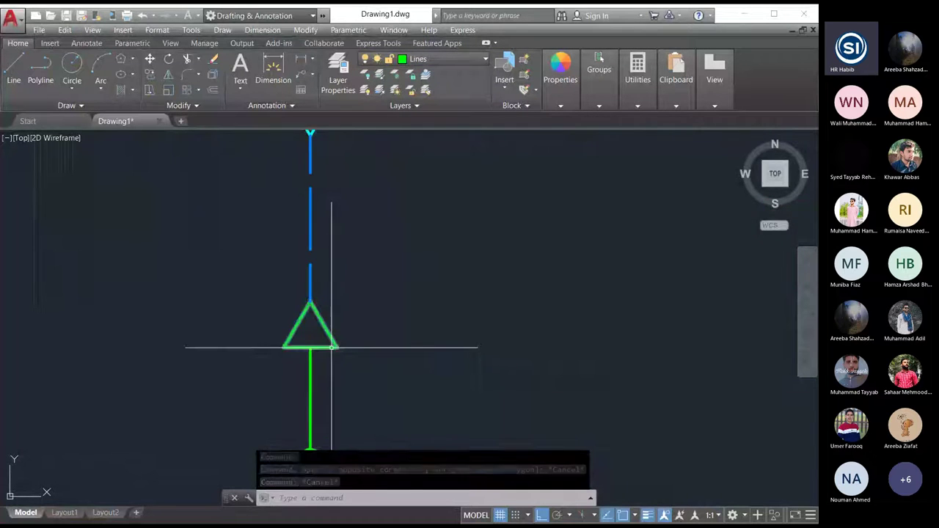
click(311, 346)
click(416, 58)
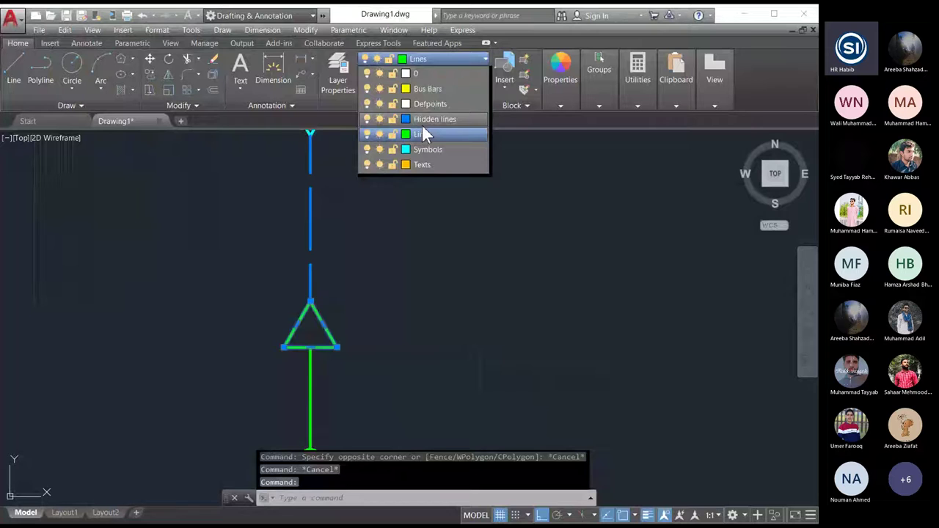
click(427, 150)
key(Escape)
scroll(447, 326, down, 2)
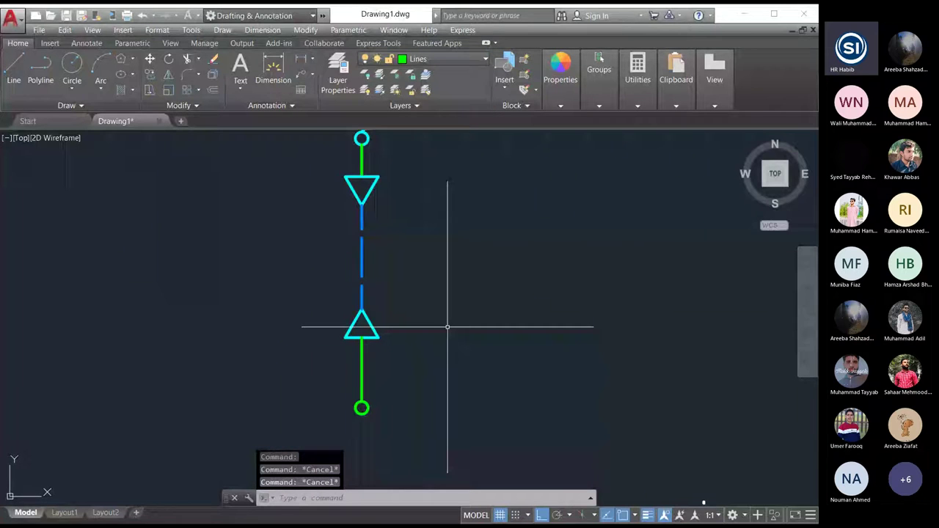
scroll(448, 326, down, 2)
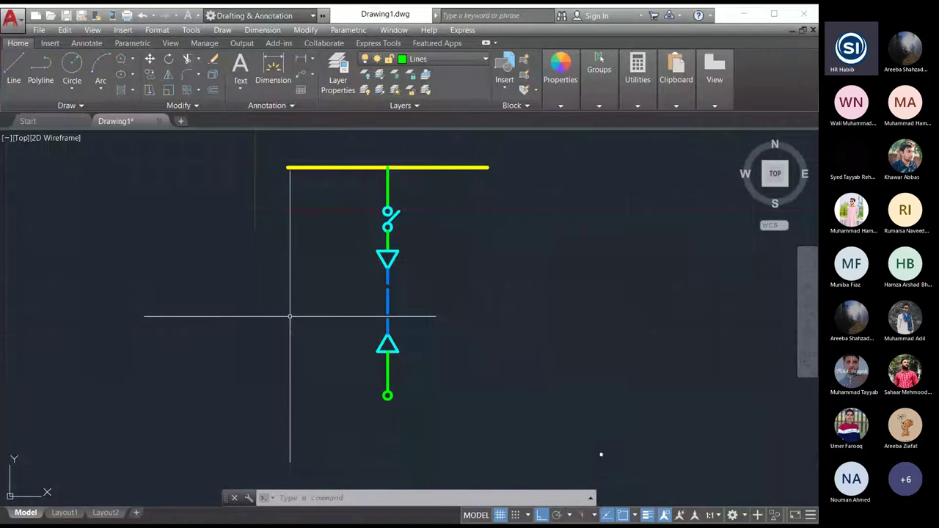
Save the drawing as 'Drawing6 SLD 11kV Substation' in E:\D drive\ED Lab\Lab10.
key(ctrl+s)
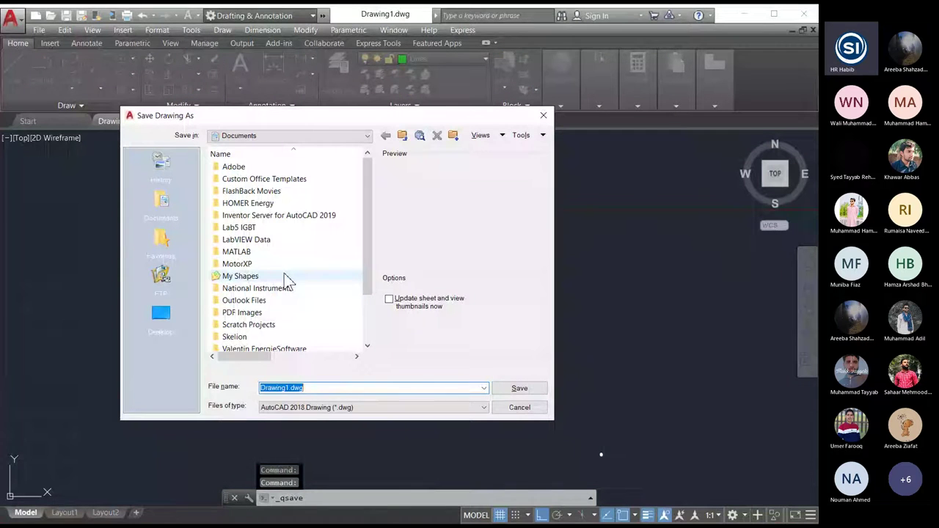
click(161, 313)
double_click(242, 312)
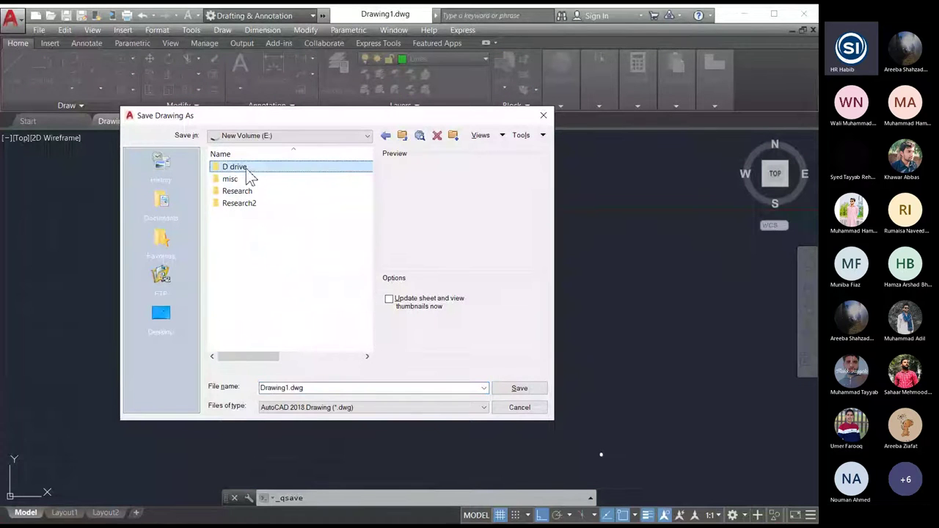
double_click(248, 168)
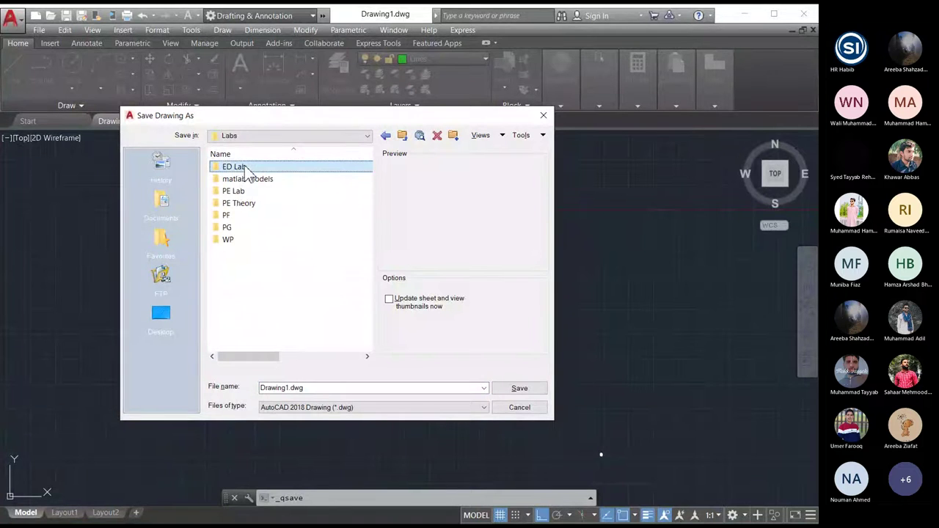
double_click(243, 167)
click(238, 325)
double_click(238, 327)
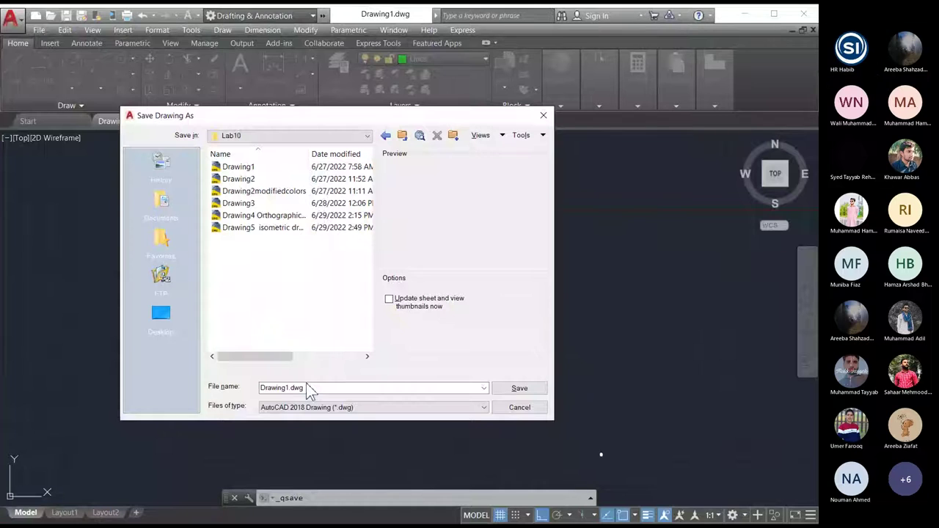
key(BackSpace)
key(BackSpace)
key(BackSpace)
key(BackSpace)
key(BackSpace)
text(5)
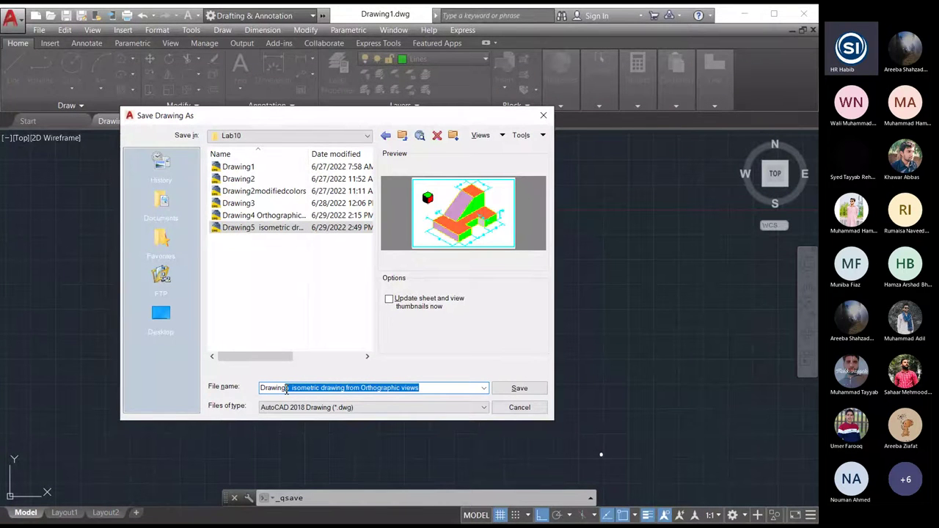
key(BackSpace)
key(BackSpace)
text(6)
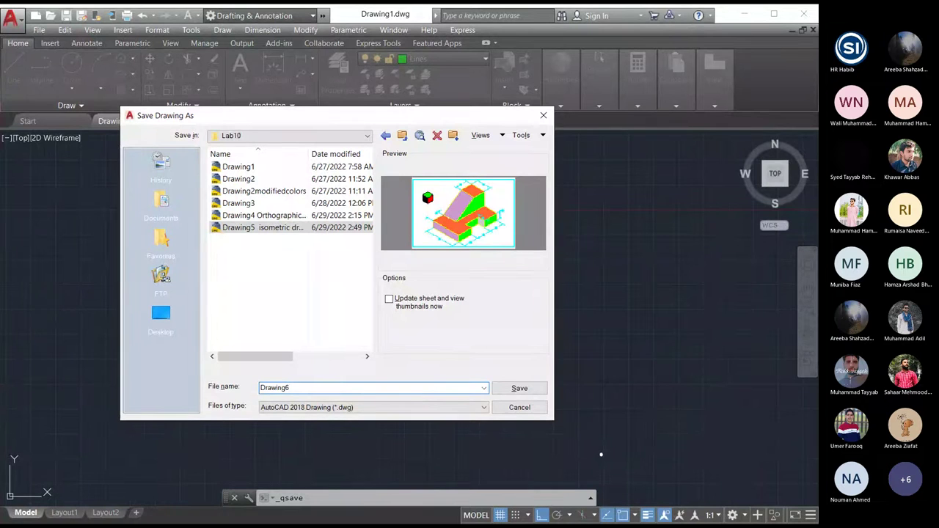
text( SLD 11kV Su)
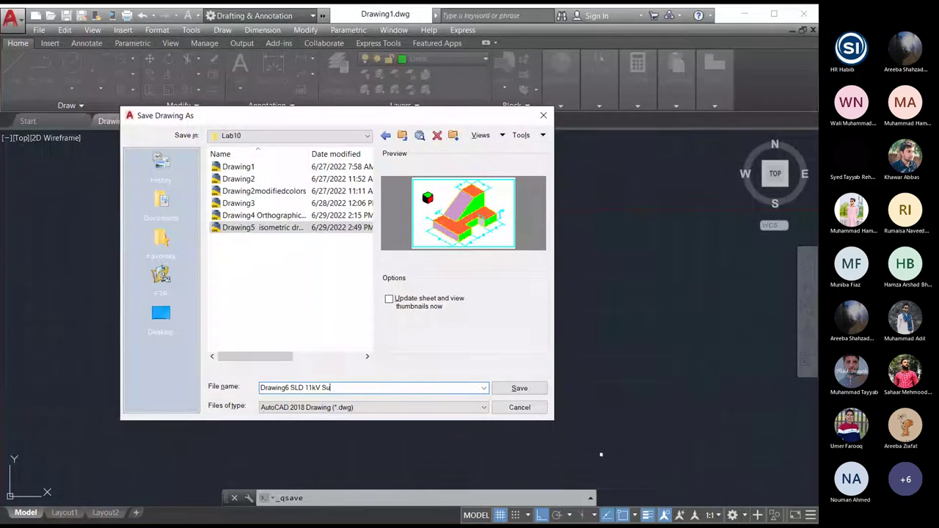
text(bstation)
click(535, 389)
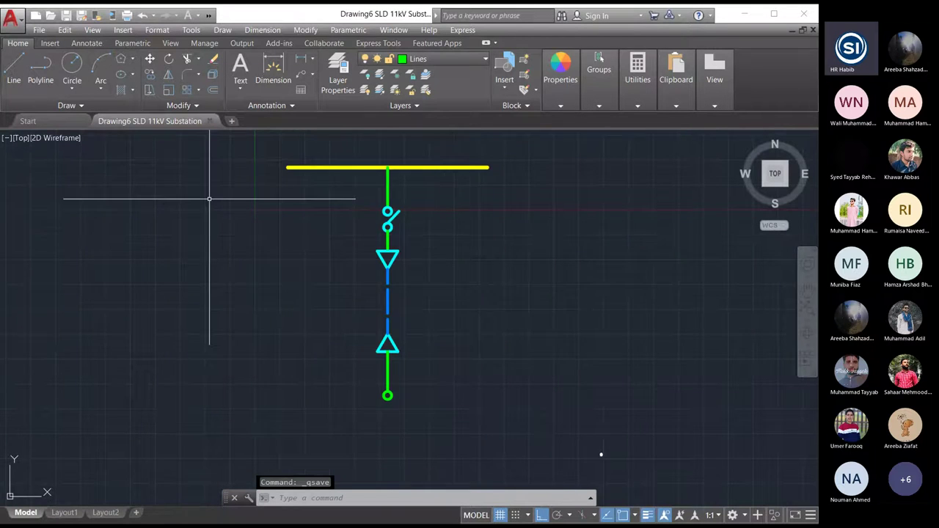
Copy the bottom green terminal circle 10 units straight down.
scroll(209, 198, down, 2)
scroll(257, 258, up, 2)
scroll(237, 260, down, 2)
scroll(328, 332, up, 2)
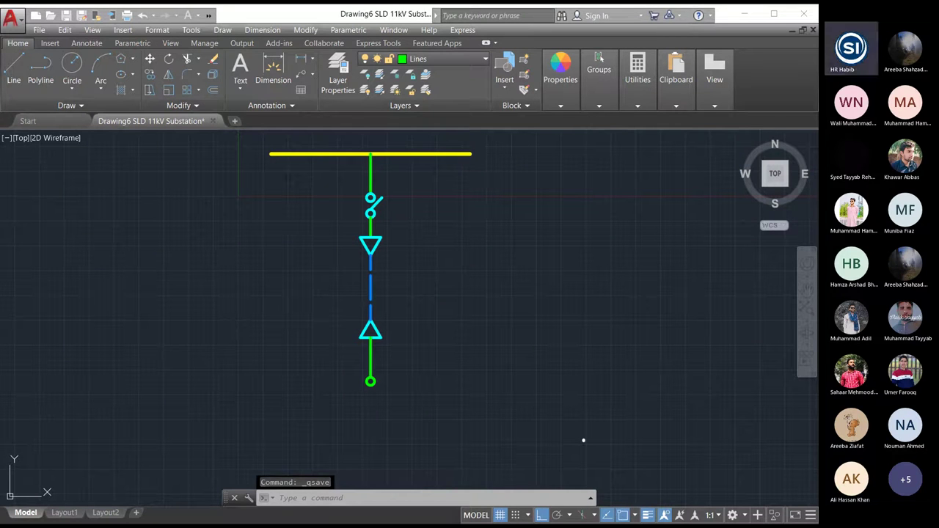
scroll(370, 387, down, 2)
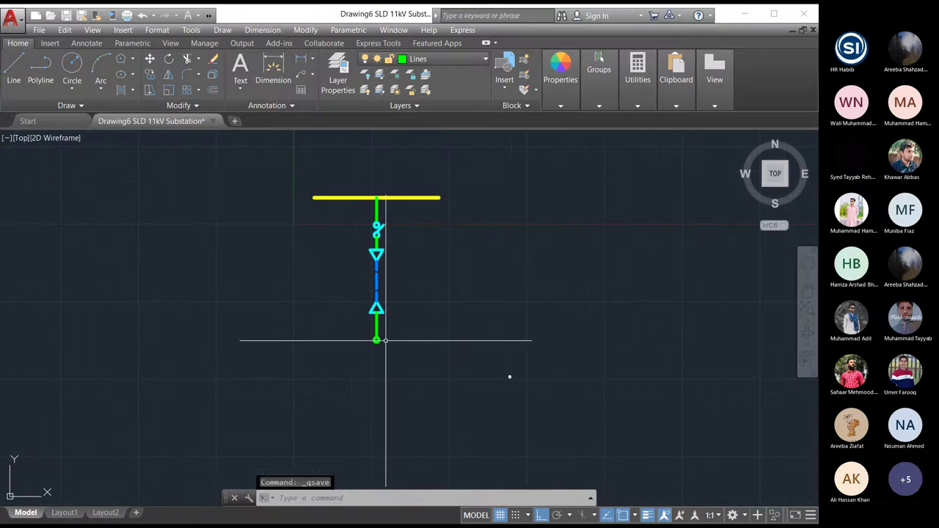
scroll(378, 369, up, 6)
click(359, 261)
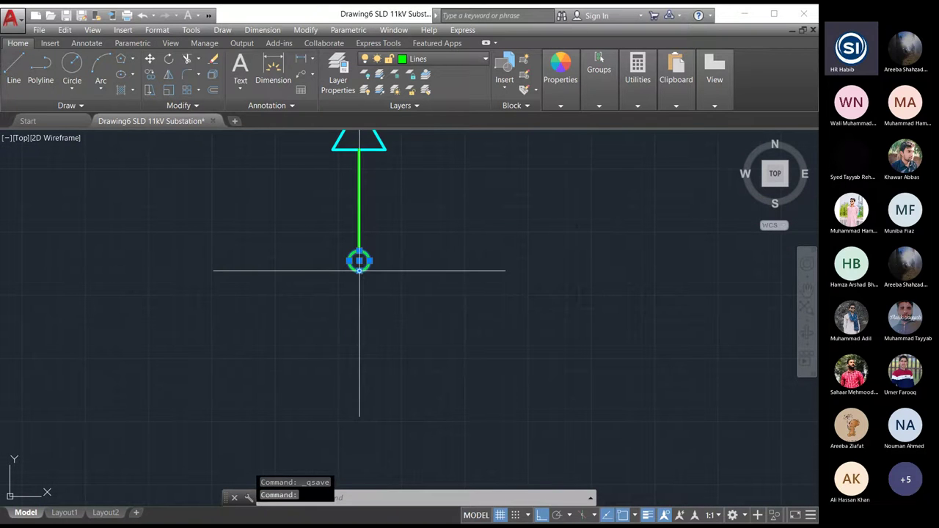
click(307, 30)
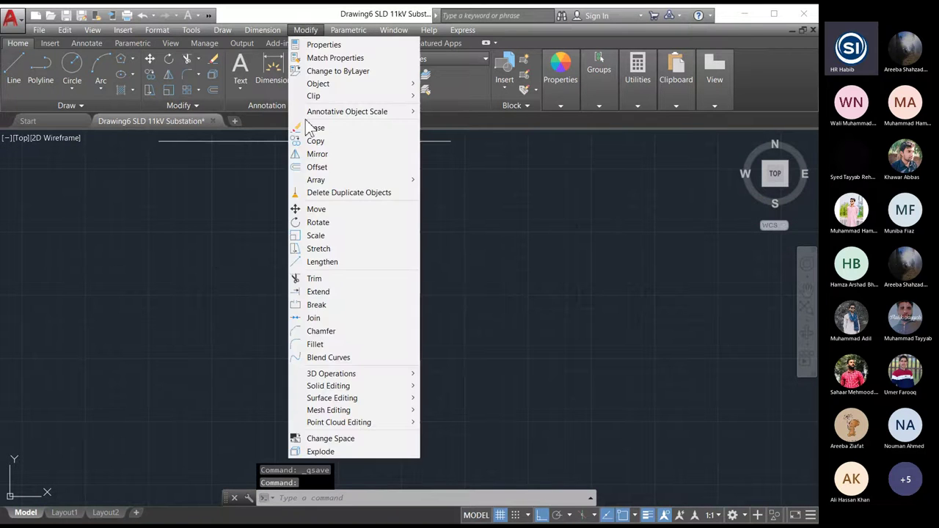
click(315, 141)
click(359, 262)
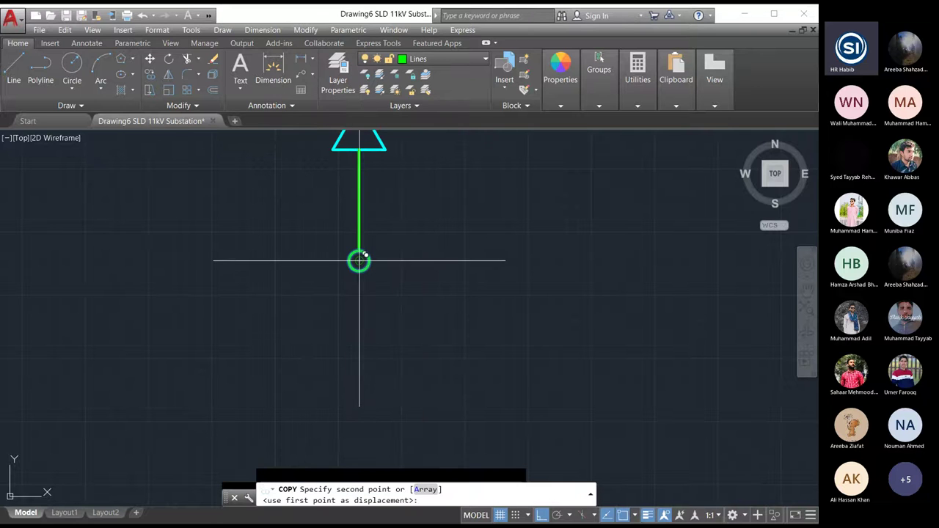
click(359, 303)
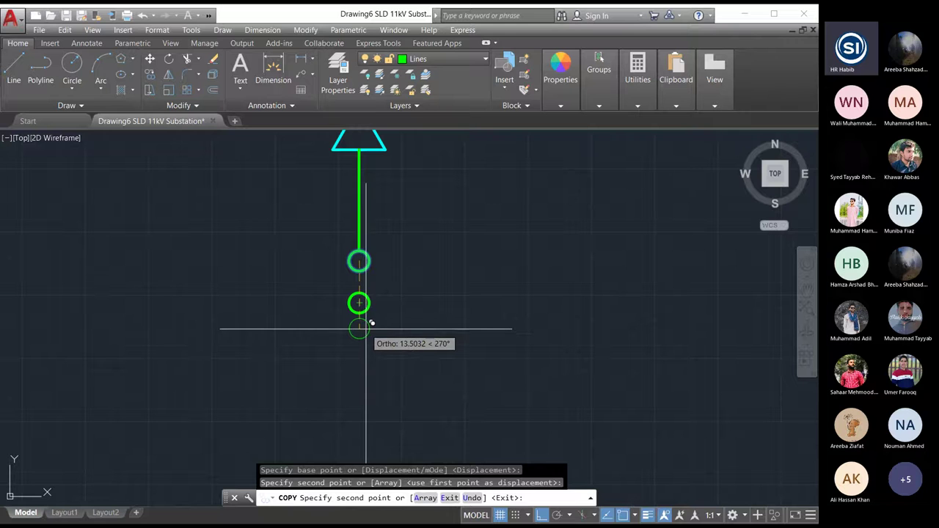
key(ctrl+z)
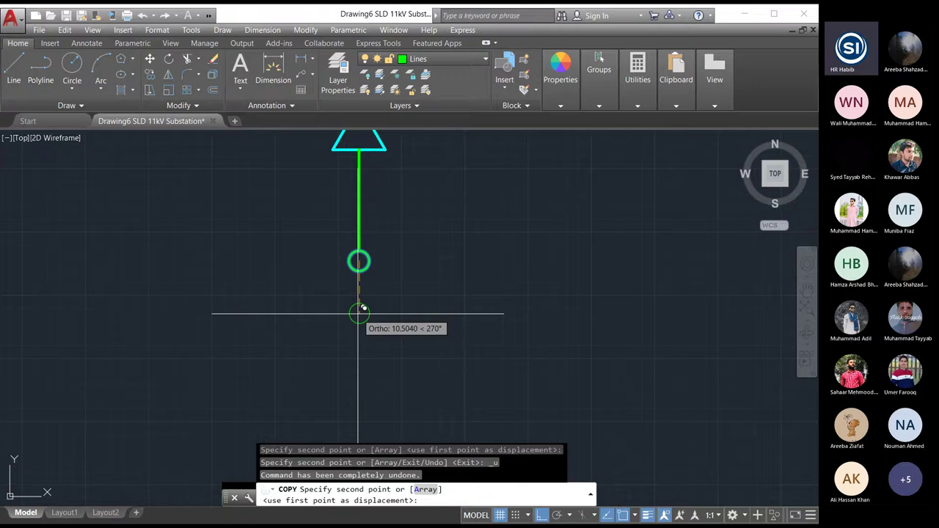
text(10)
key(Return)
key(Escape)
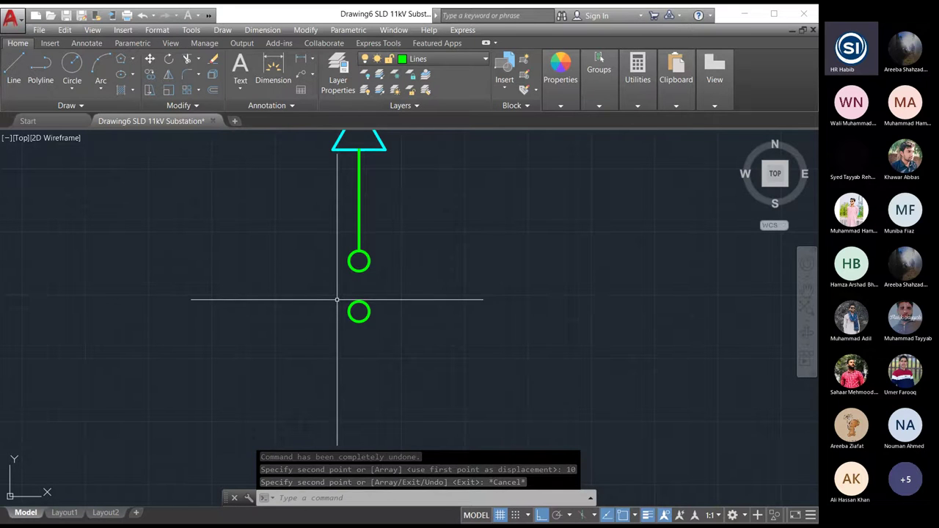
Draw a line joining the two small circles' centres and a radius-10 circle at its midpoint.
click(71, 70)
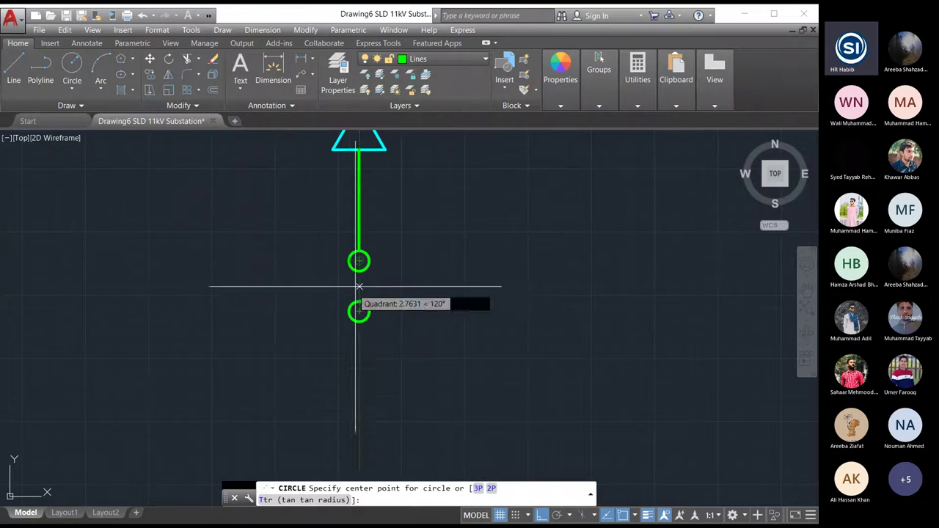
key(Escape)
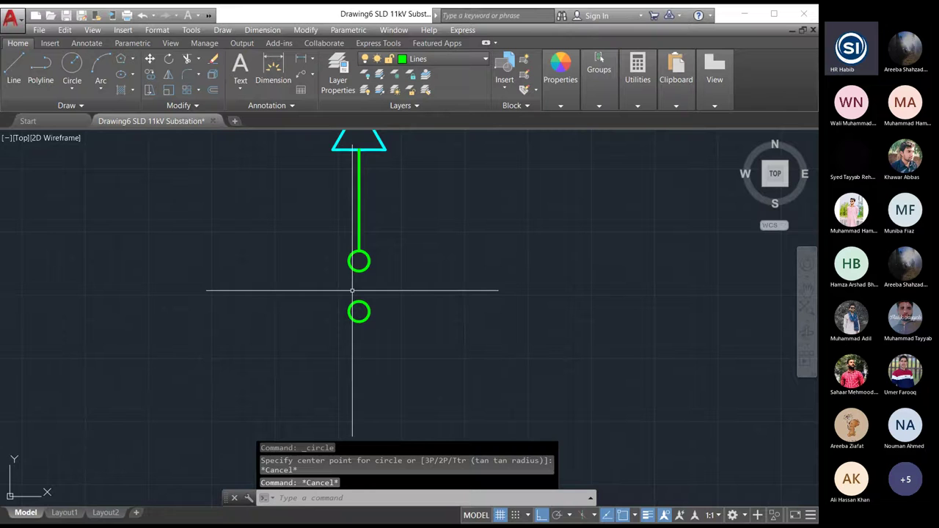
click(13, 70)
click(358, 260)
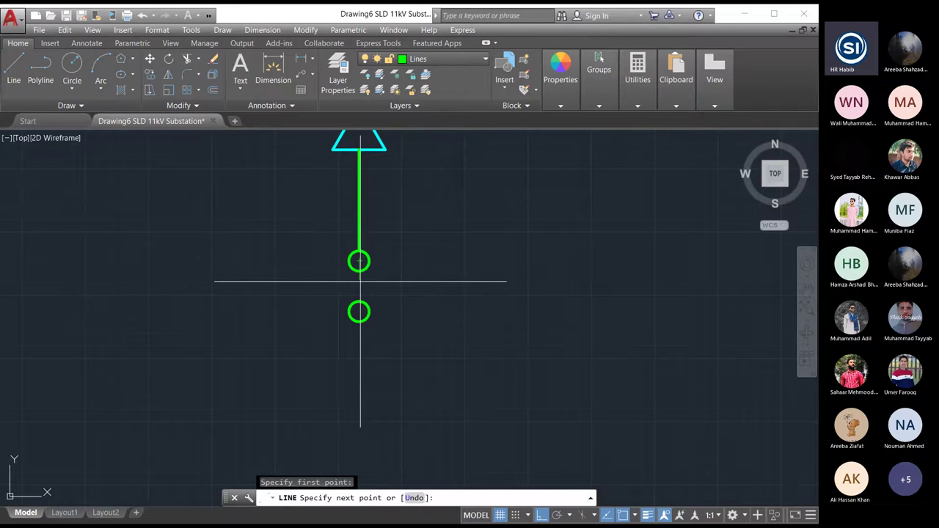
click(359, 311)
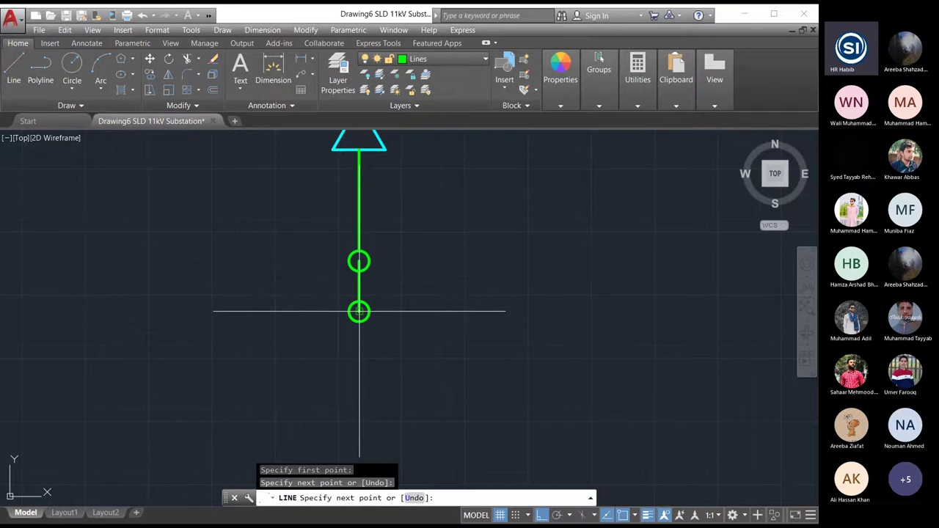
key(Escape)
click(70, 66)
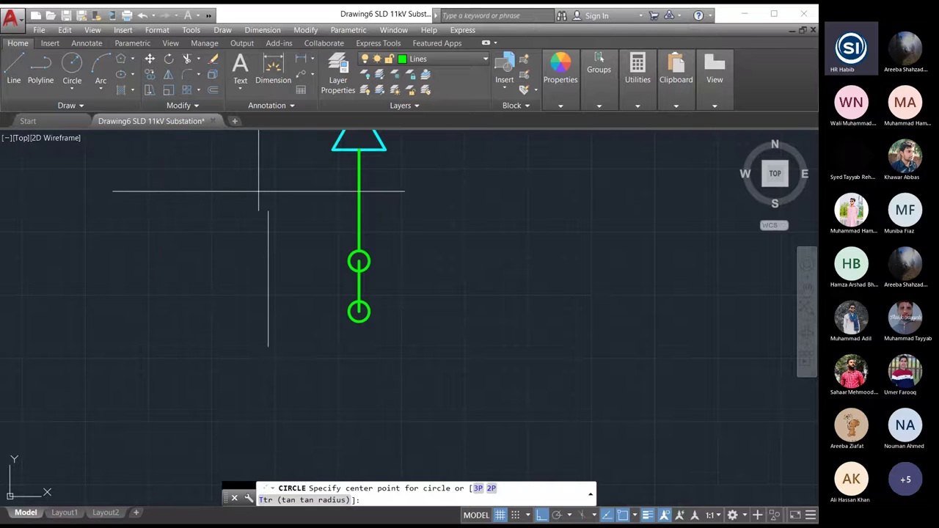
click(359, 286)
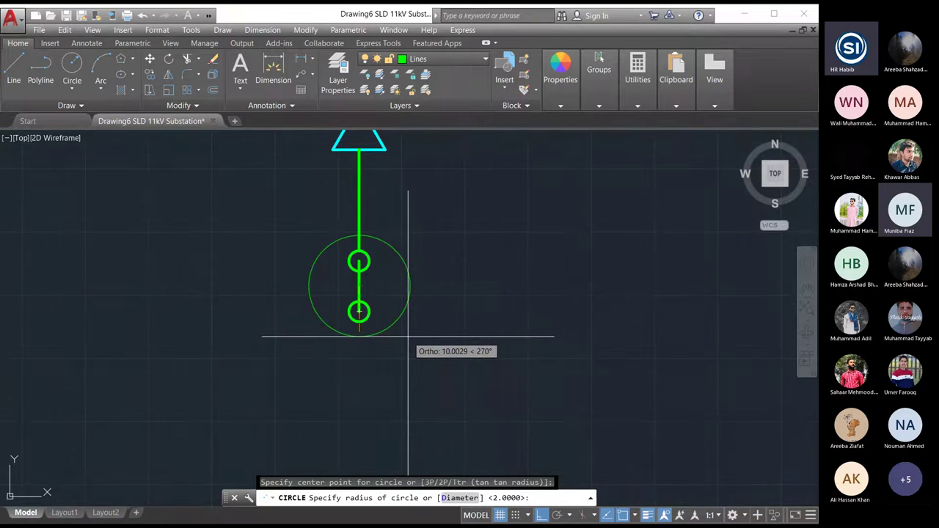
text(10)
key(Return)
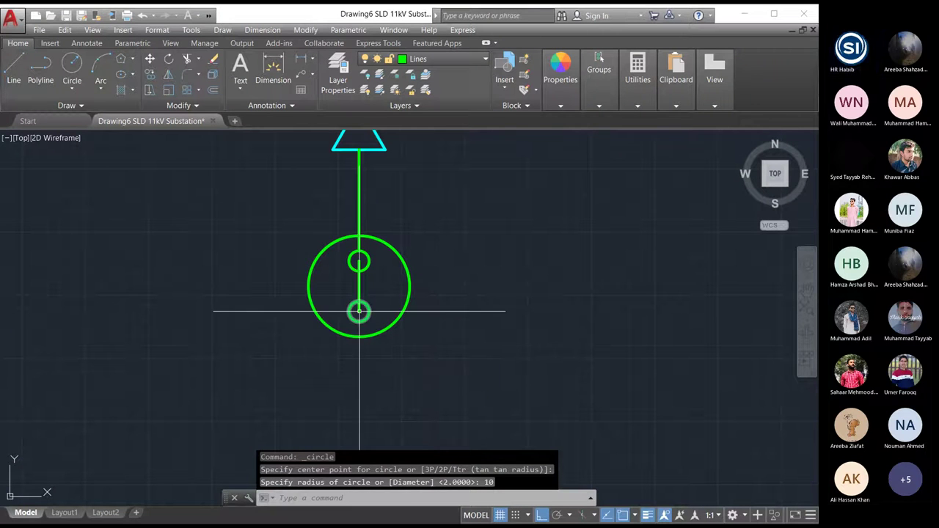
Move the connecting line to the right of the small circles, then select the whole symbol.
click(359, 288)
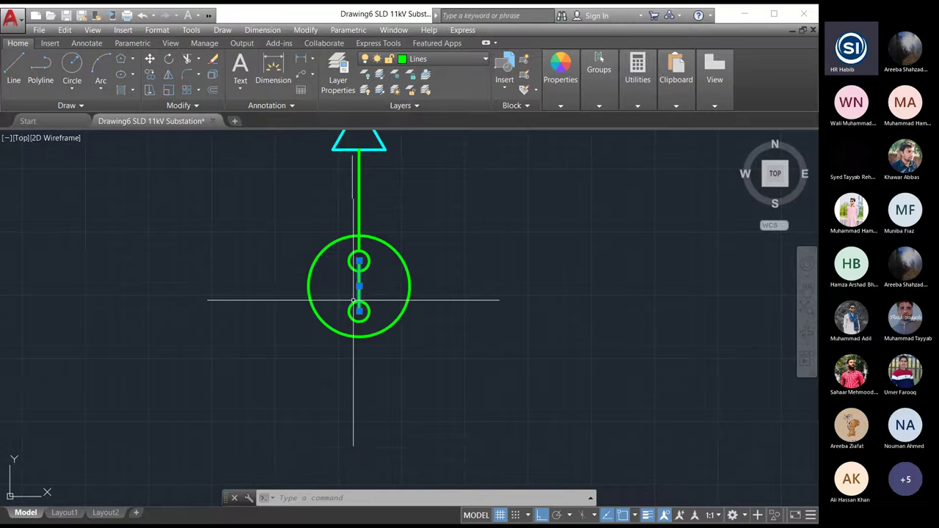
click(305, 30)
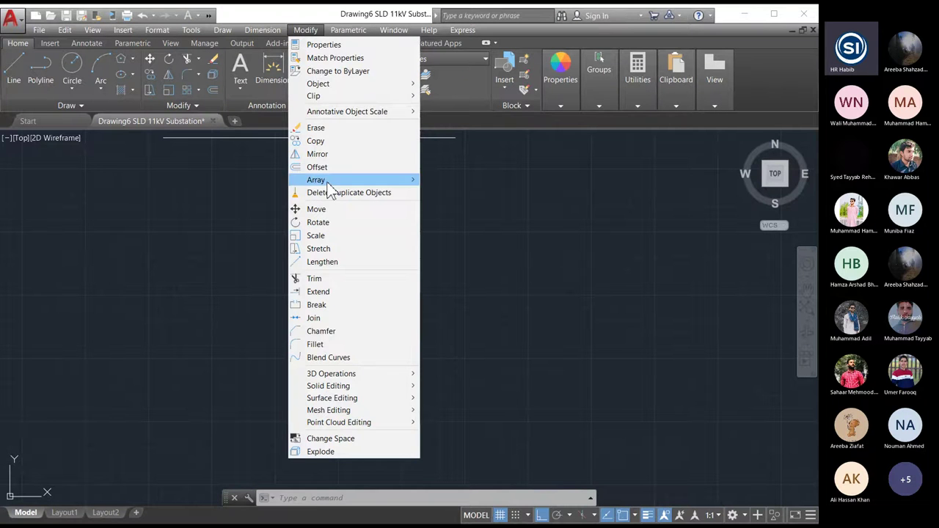
key(Escape)
text(m)
key(Return)
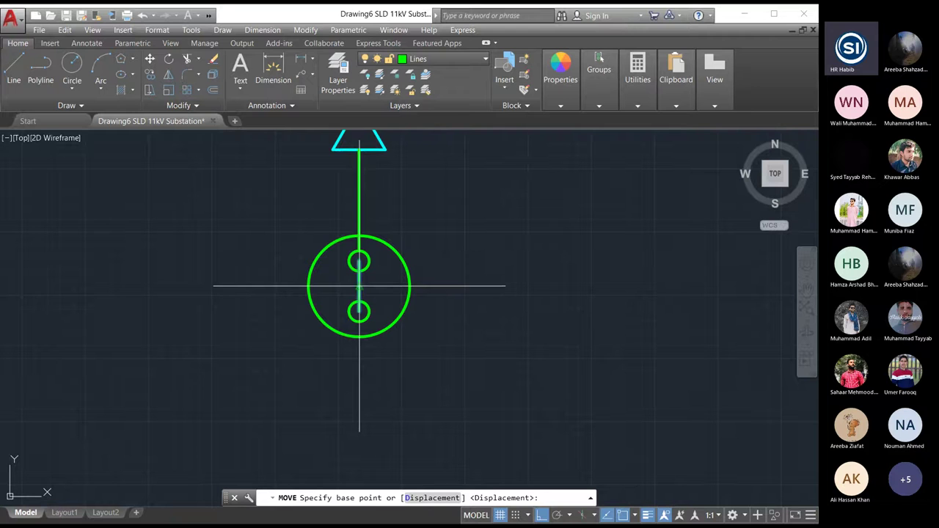
click(358, 286)
click(380, 286)
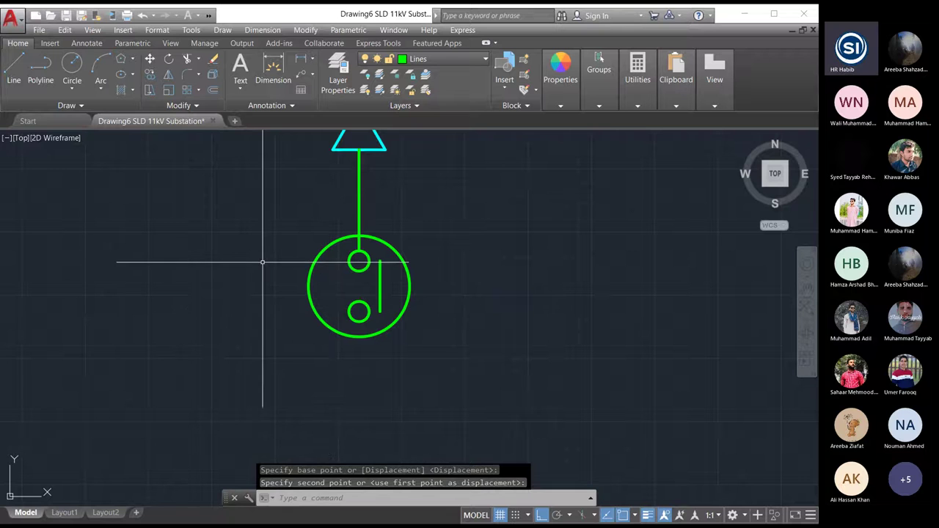
click(283, 240)
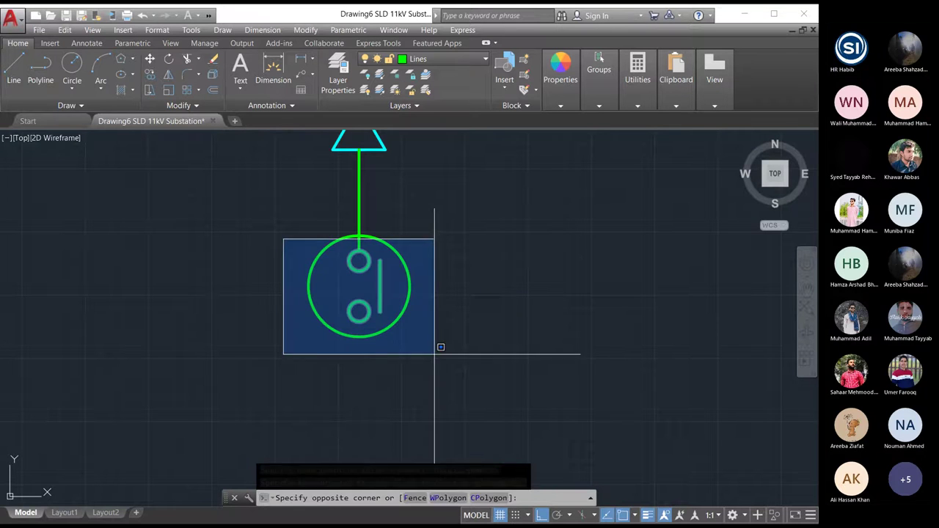
click(433, 353)
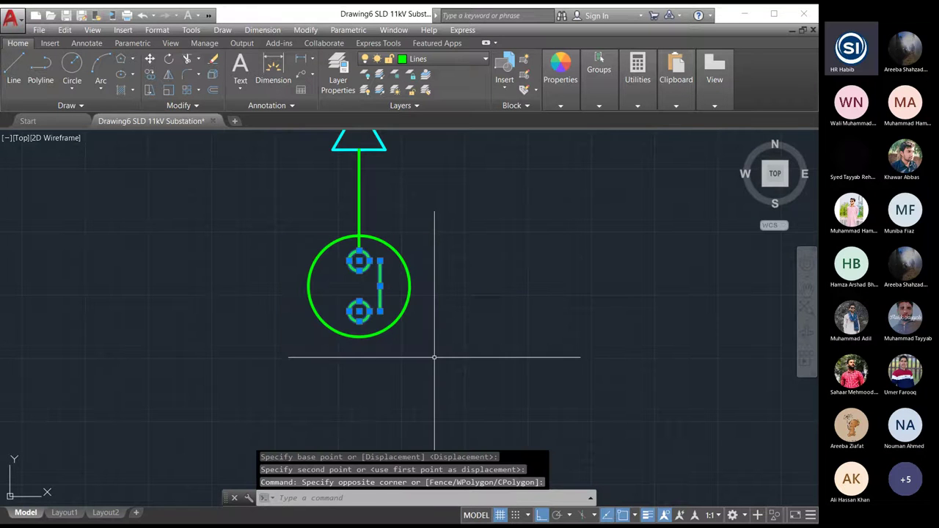
click(390, 251)
Put the selected circle symbol on the Symbols layer.
click(427, 60)
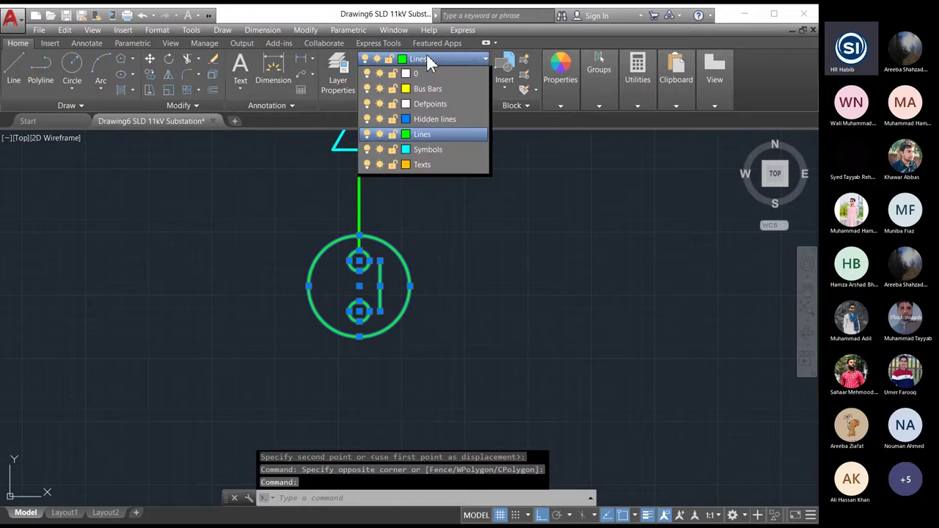
click(421, 149)
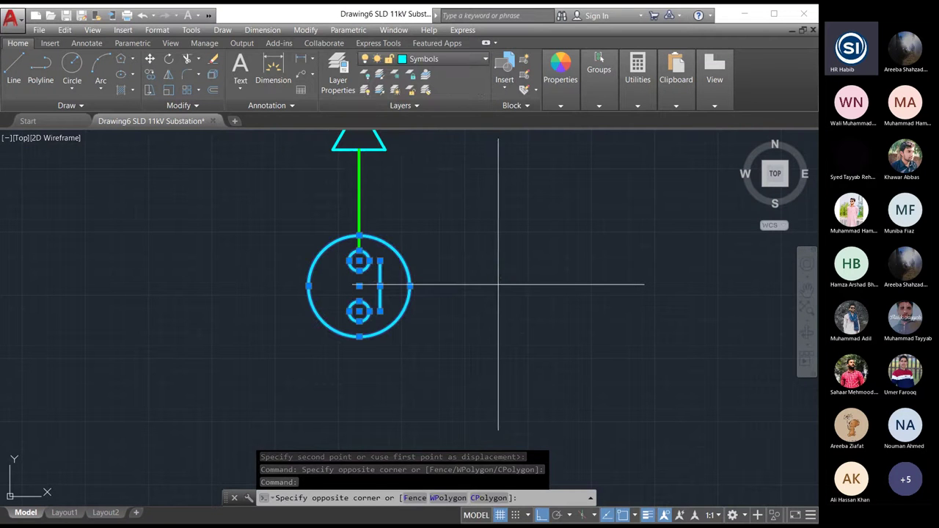
key(Escape)
key(Escape)
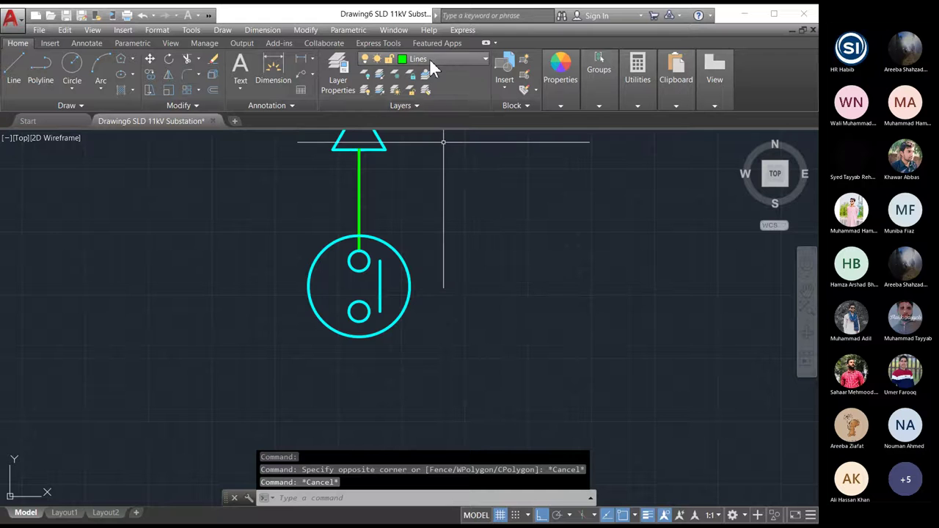
scroll(301, 234, down, 2)
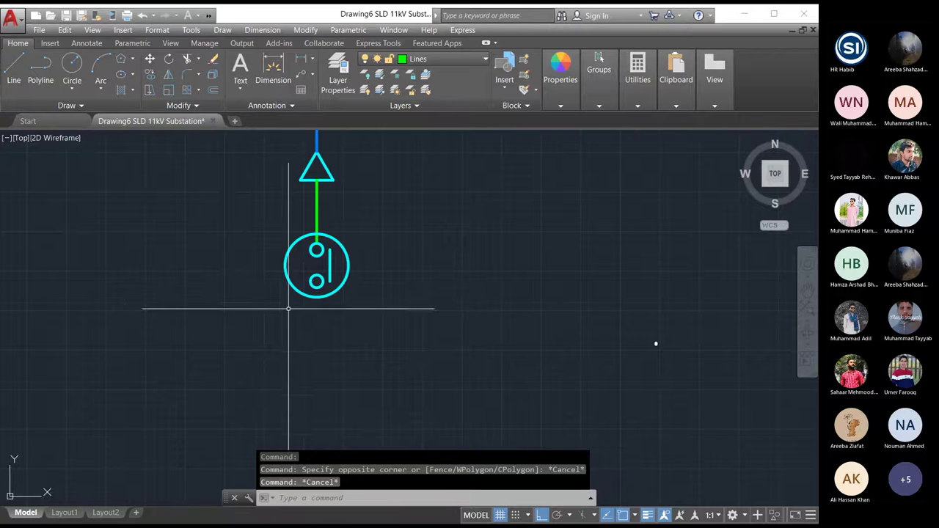
Copy the green vertical line to continue the feeder below the circle symbol.
click(317, 195)
click(306, 31)
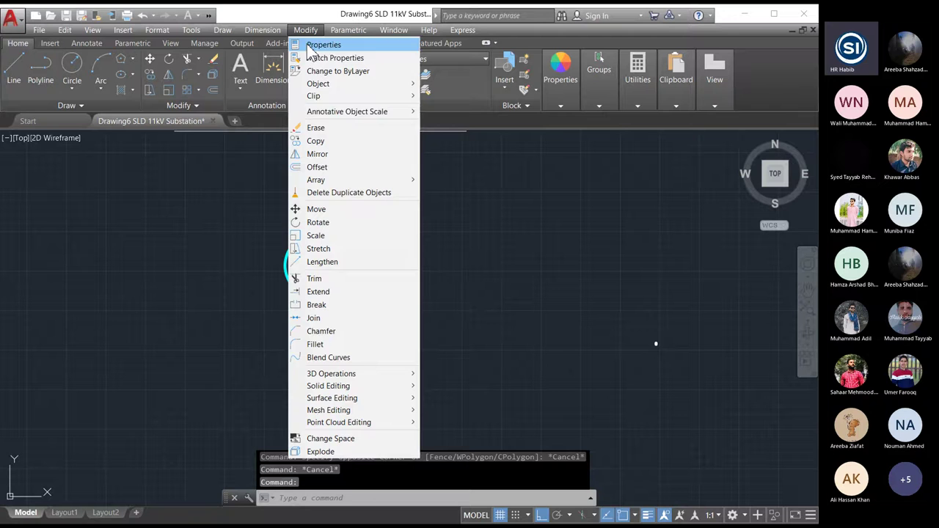
click(322, 143)
click(316, 293)
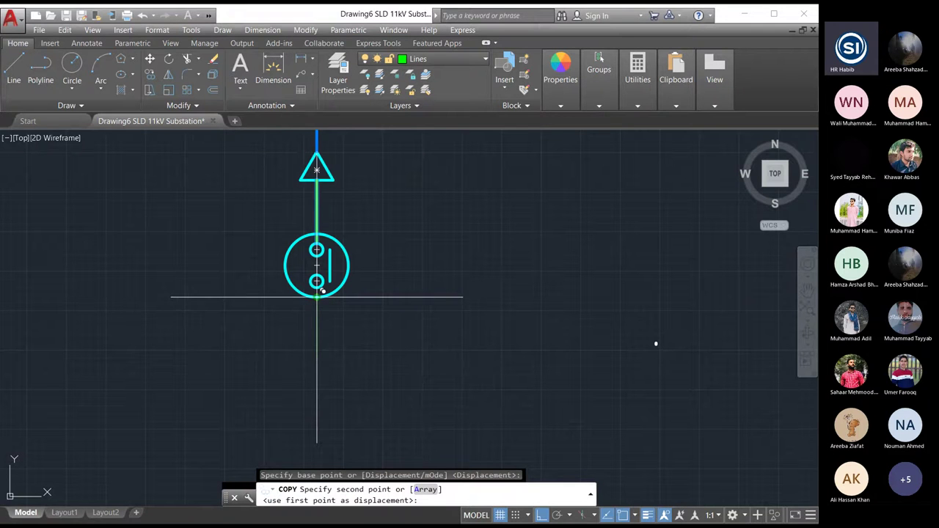
click(355, 335)
key(Escape)
middle_drag(537, 266, 593, 266)
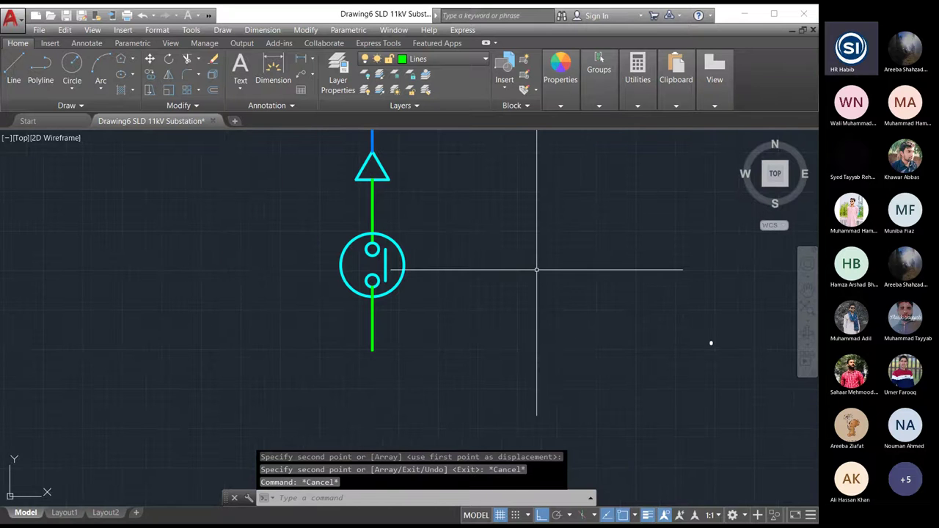
scroll(373, 267, up, 4)
scroll(272, 257, down, 2)
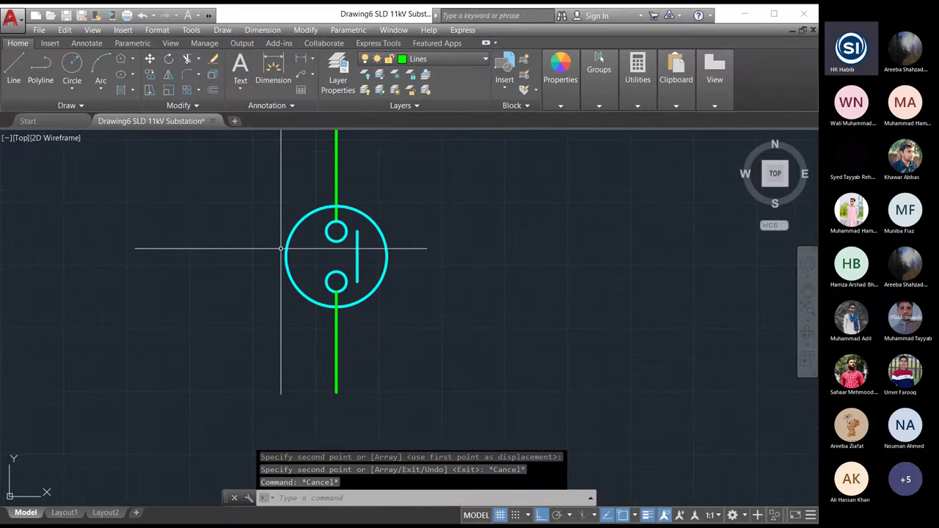
middle_drag(310, 348, 310, 325)
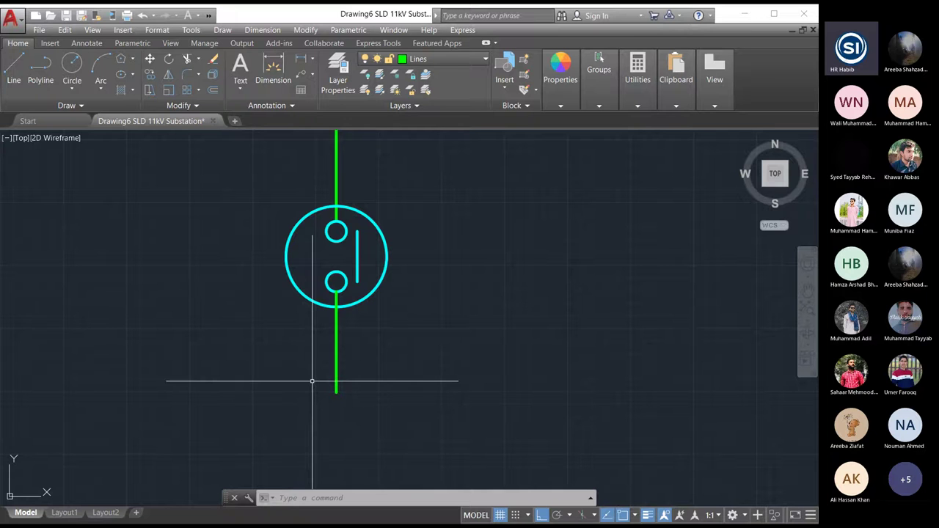
Draw a centre-based ellipse at the green line's lower end with other-axis distance 3.
click(133, 73)
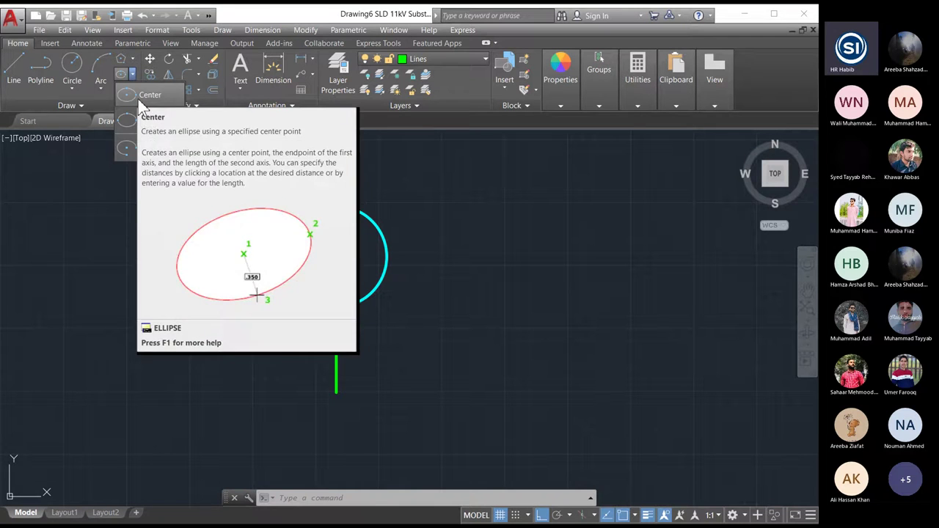
click(137, 99)
click(337, 393)
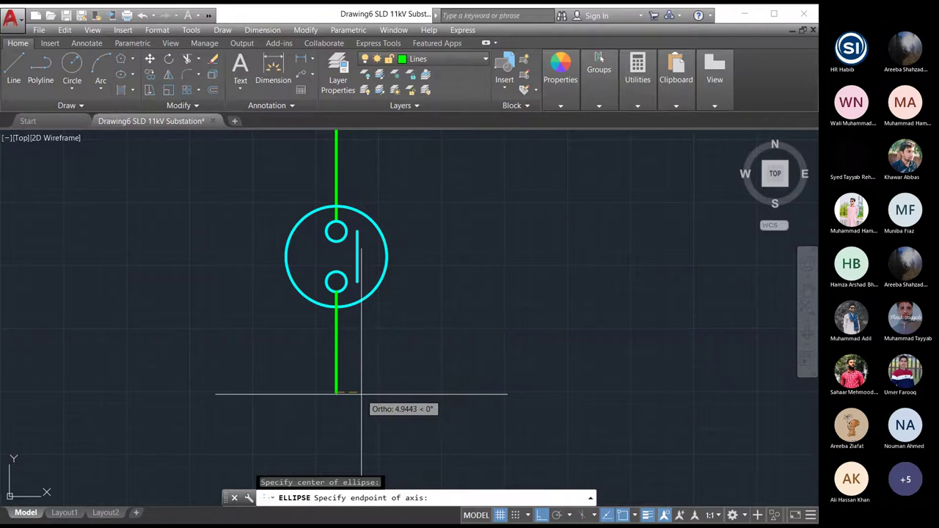
click(361, 394)
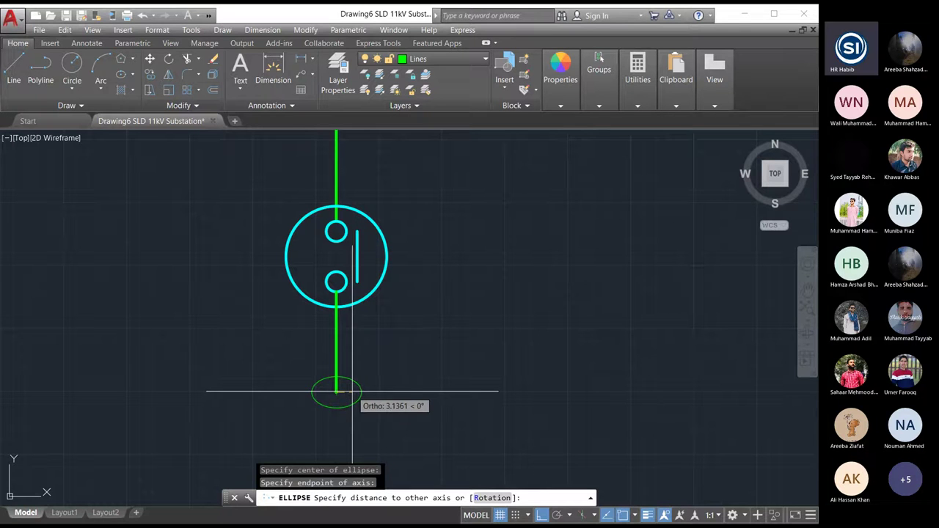
text(3)
key(Return)
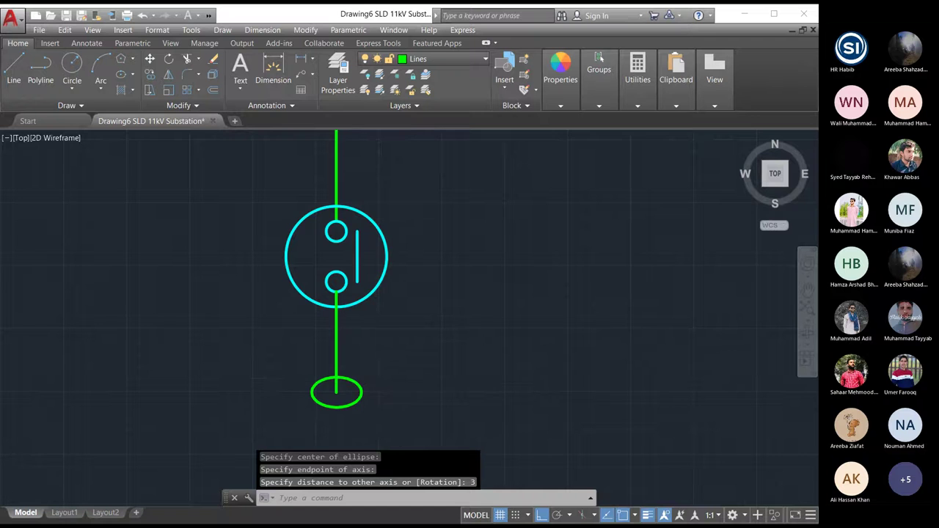
scroll(358, 384, down, 2)
scroll(359, 369, up, 4)
scroll(360, 381, down, 3)
scroll(360, 379, up, 3)
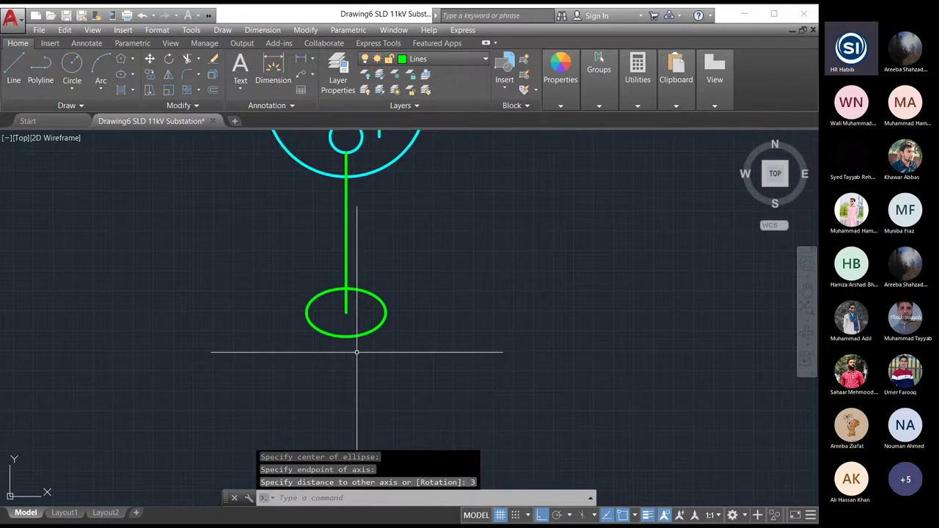
scroll(360, 360, down, 1)
scroll(371, 349, up, 2)
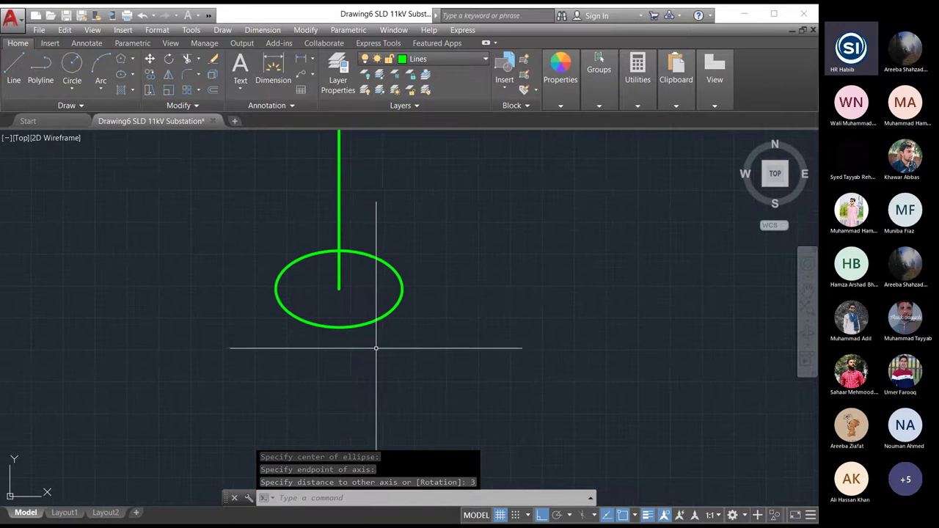
Copy the ellipse directly beneath itself so the two ellipses touch.
click(328, 327)
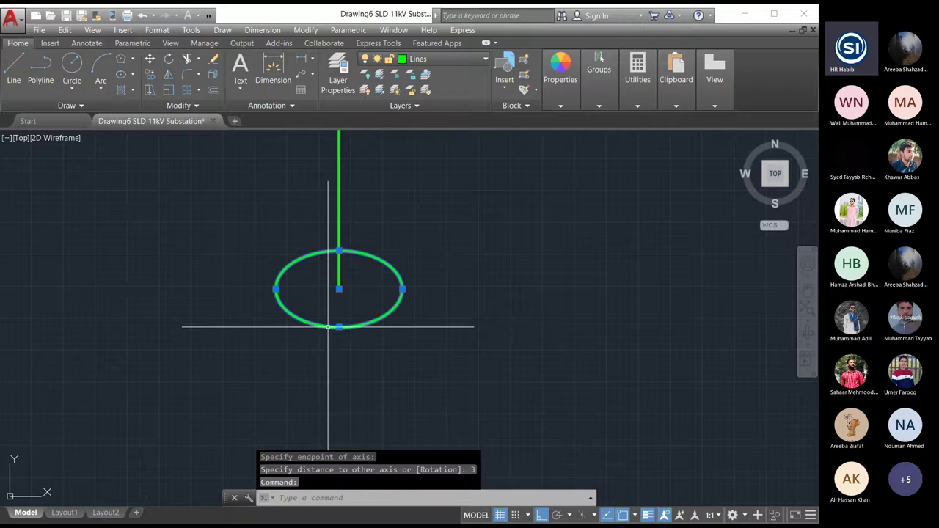
click(303, 29)
click(315, 141)
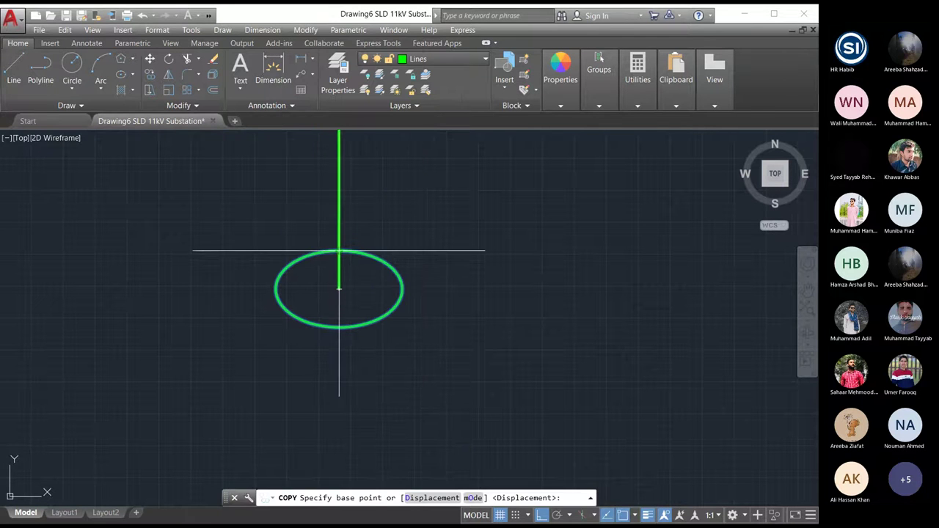
click(339, 251)
click(342, 324)
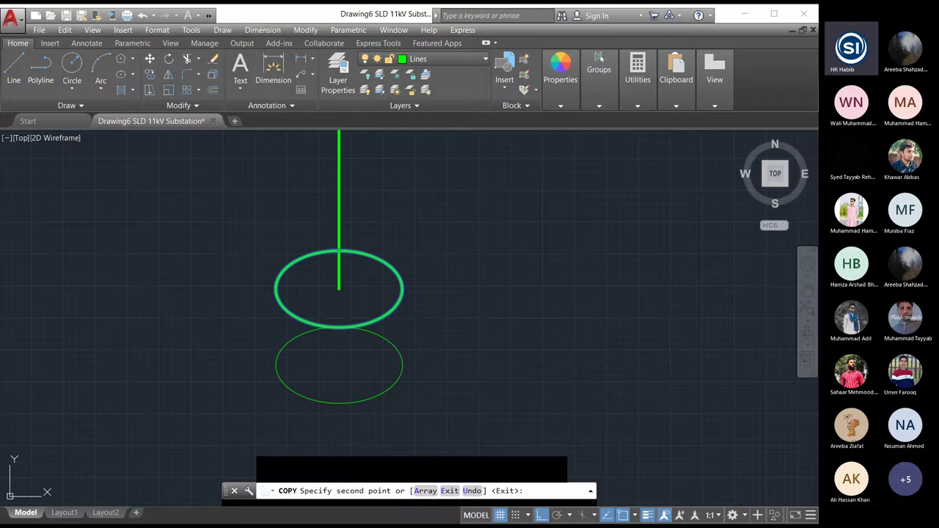
key(Escape)
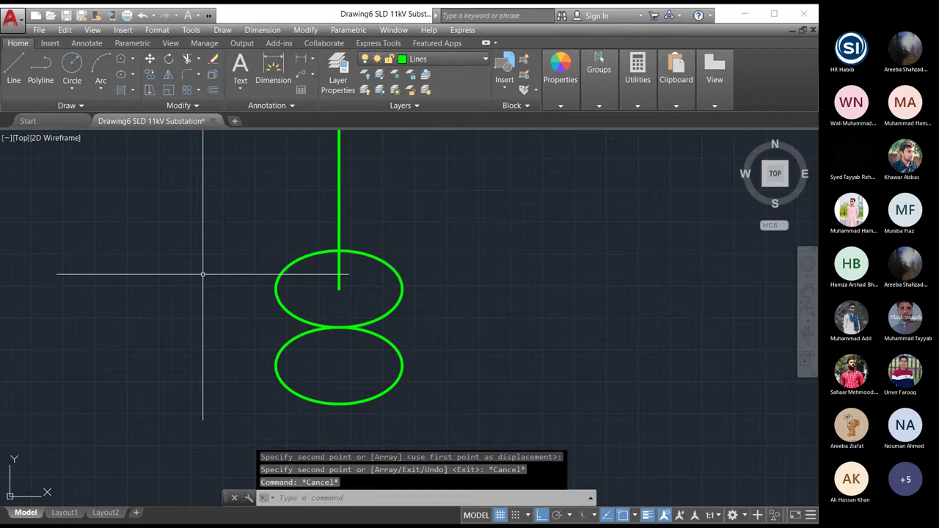
scroll(213, 261, down, 2)
click(291, 210)
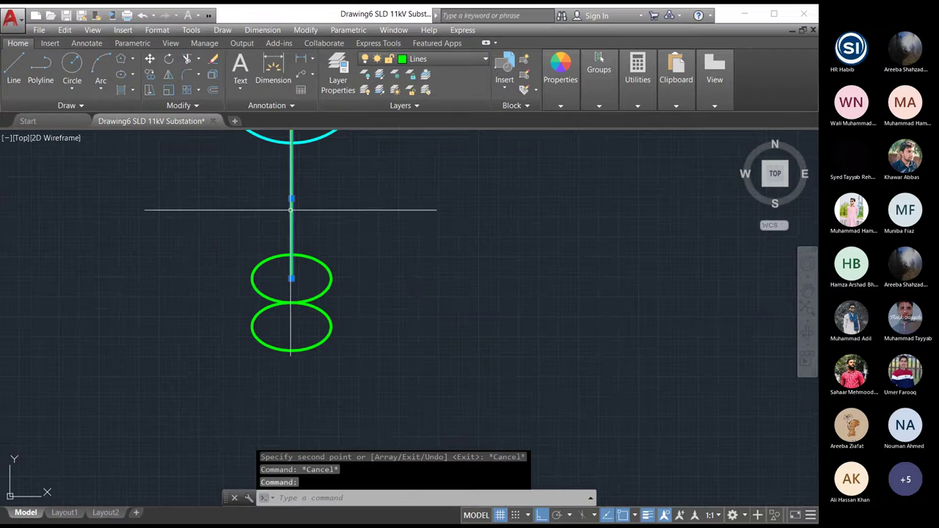
scroll(314, 292, down, 2)
scroll(248, 283, up, 4)
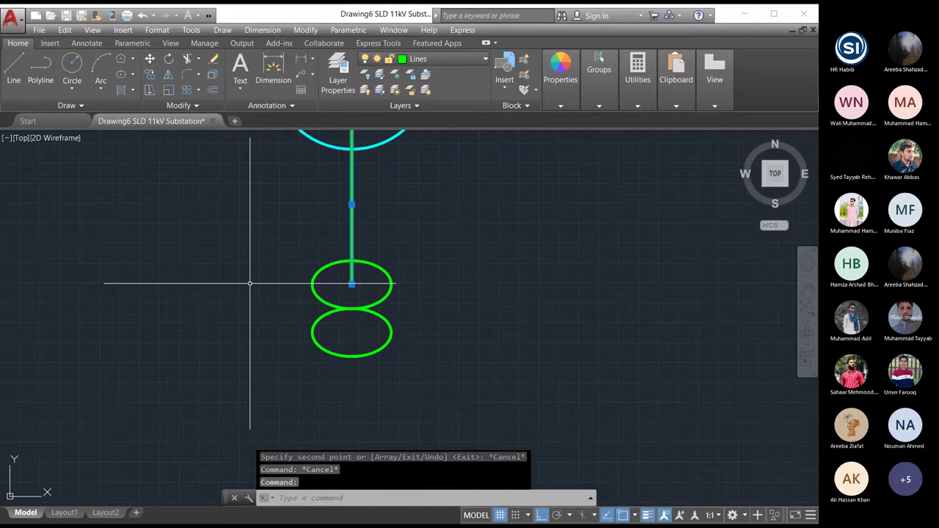
key(Escape)
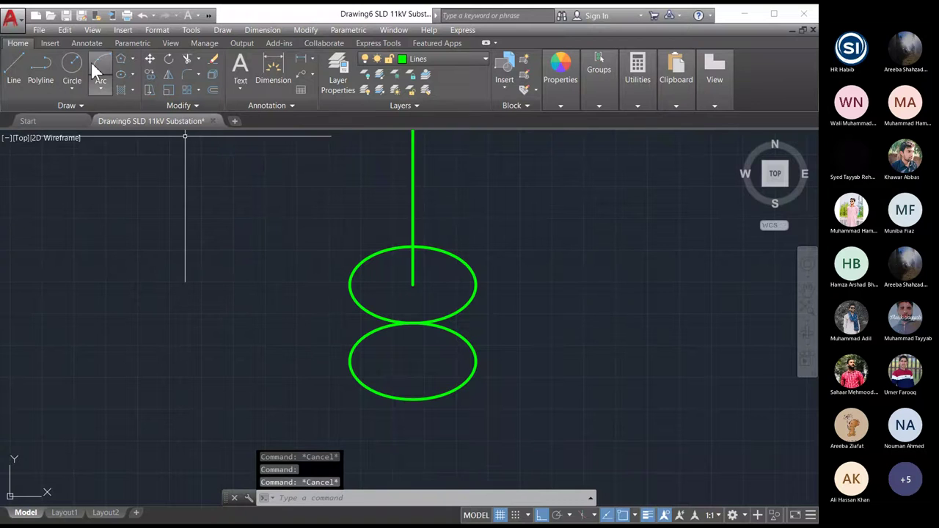
Extend the green line 15 units down from its lower end through both ellipses.
key(l)
key(Return)
scroll(287, 216, down, 2)
scroll(377, 323, up, 2)
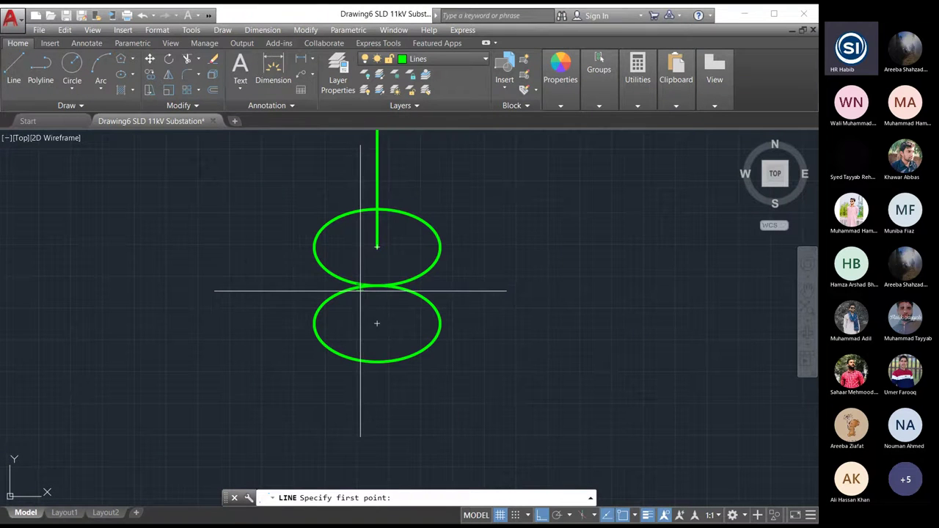
click(375, 248)
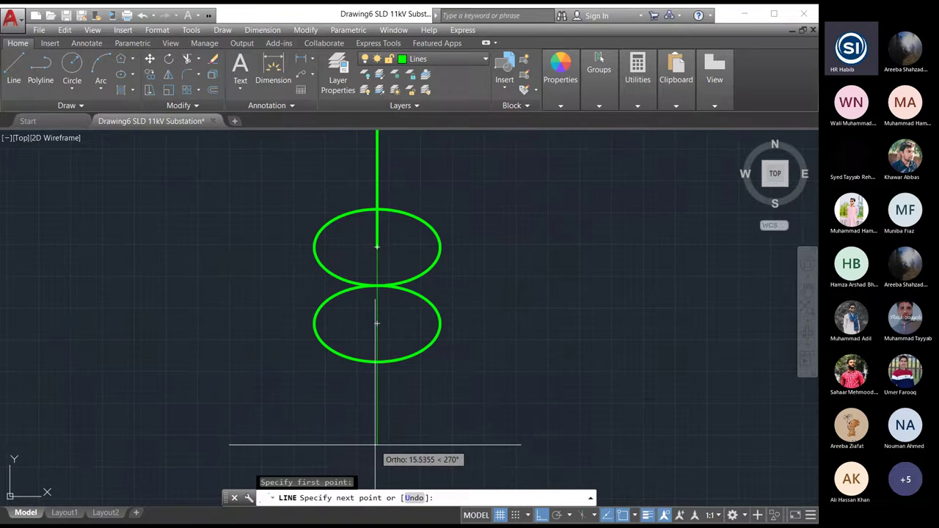
text(15)
key(Return)
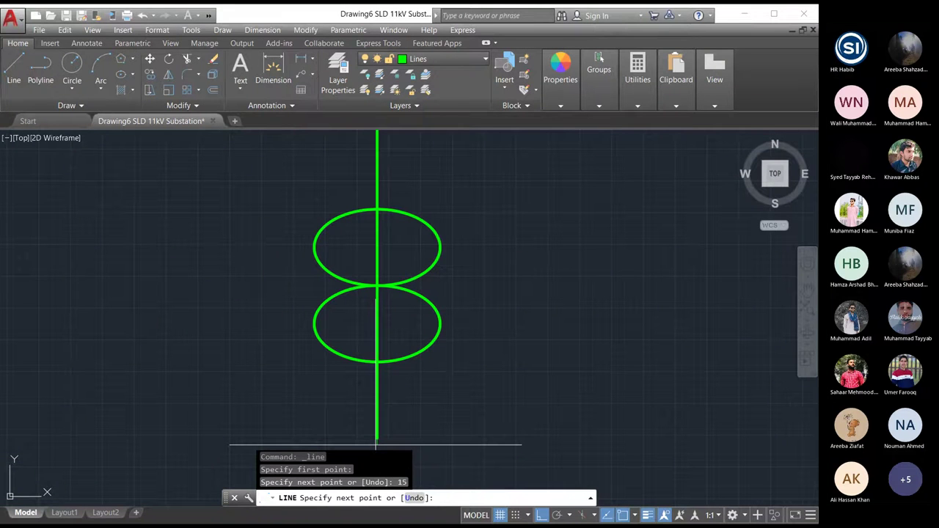
key(Escape)
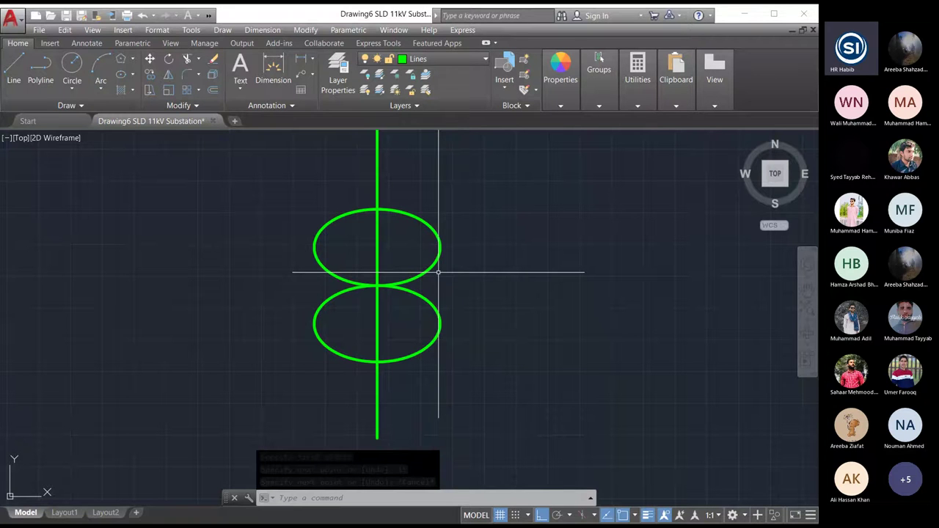
Trim away the right halves of the upper and lower ellipses to form two loops.
text(tr)
key(Return)
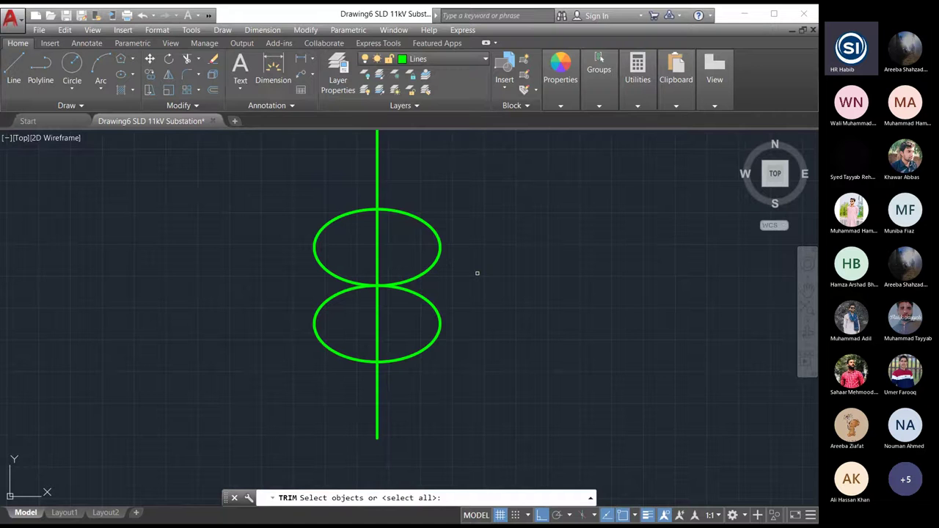
key(Return)
click(438, 249)
click(439, 325)
key(Escape)
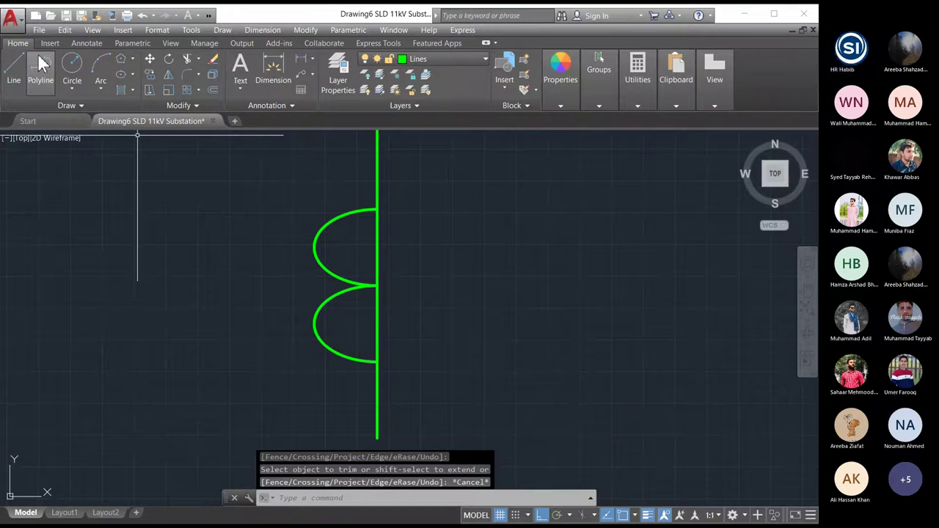
Draw a 7-unit horizontal lead to the right from the top loop's end.
text(l)
key(Return)
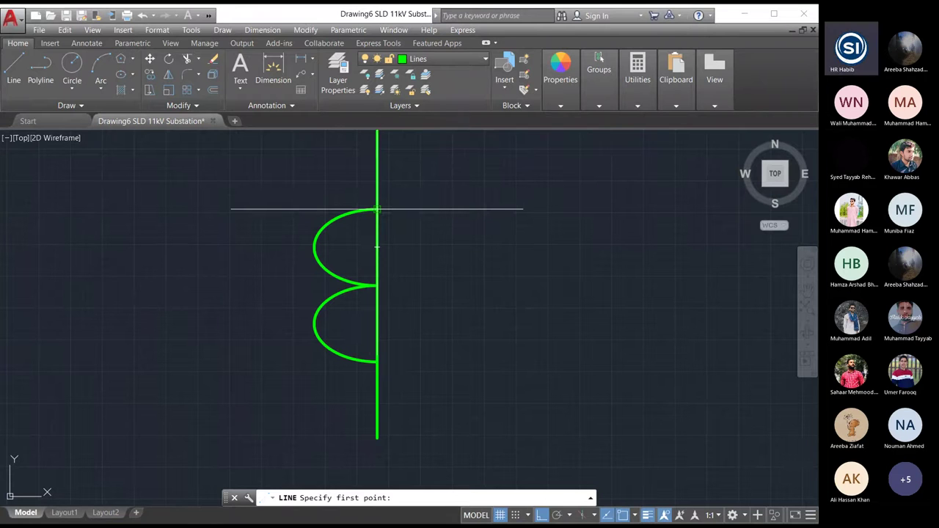
click(378, 209)
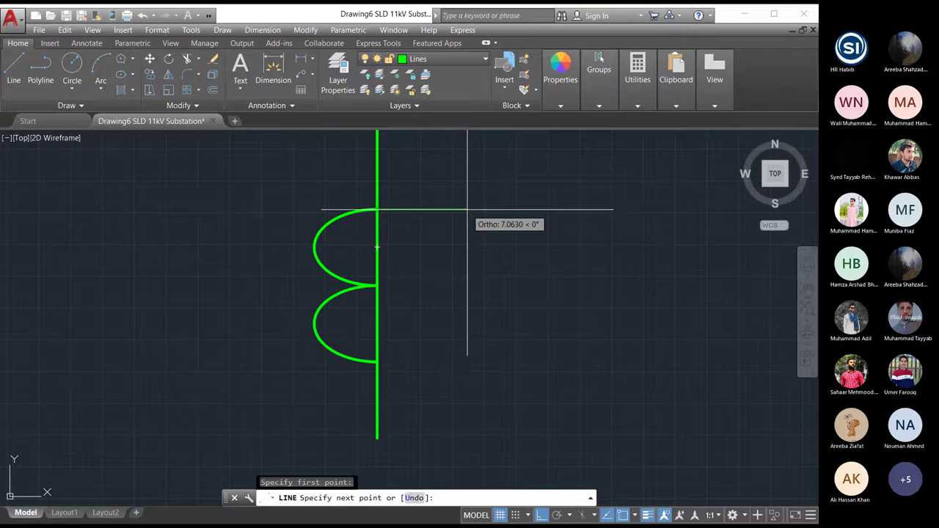
text(7)
key(Return)
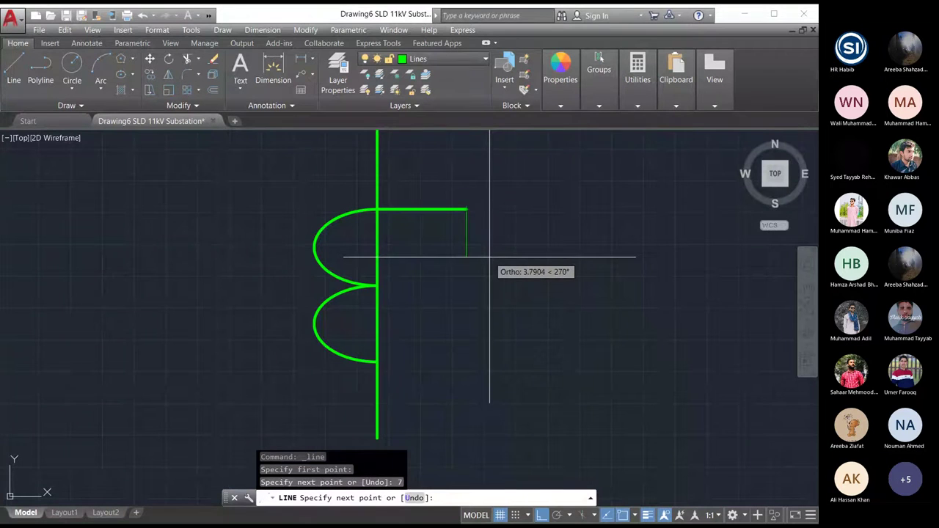
key(Escape)
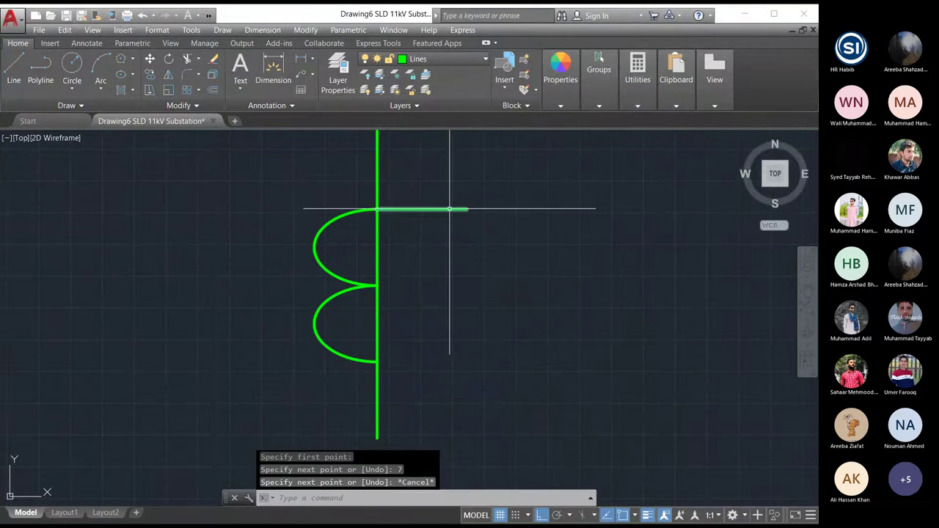
Copy the horizontal lead down to the bottom loop's end.
click(450, 209)
click(306, 29)
key(Escape)
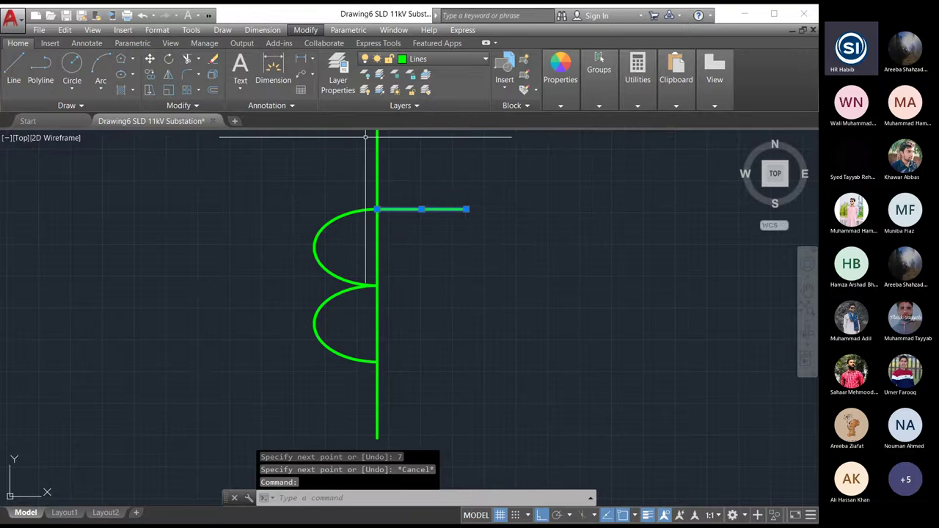
click(376, 209)
click(376, 360)
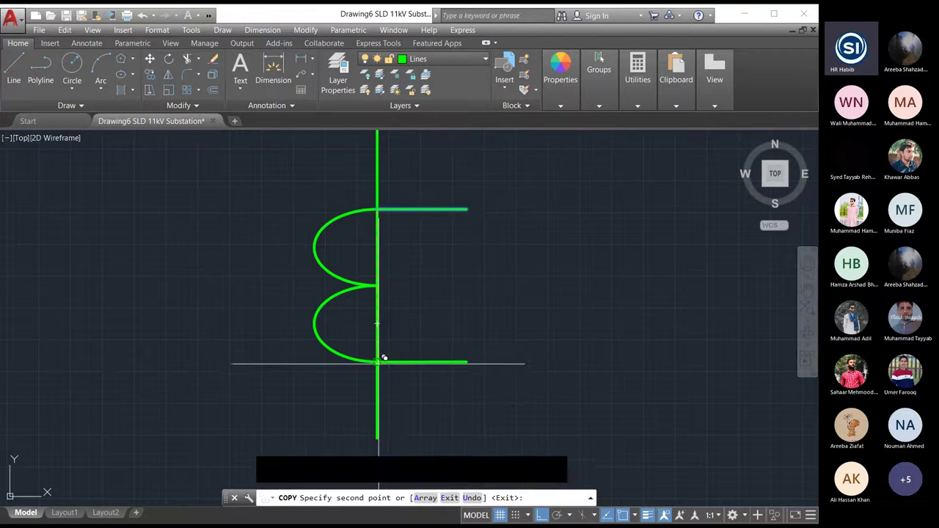
key(Escape)
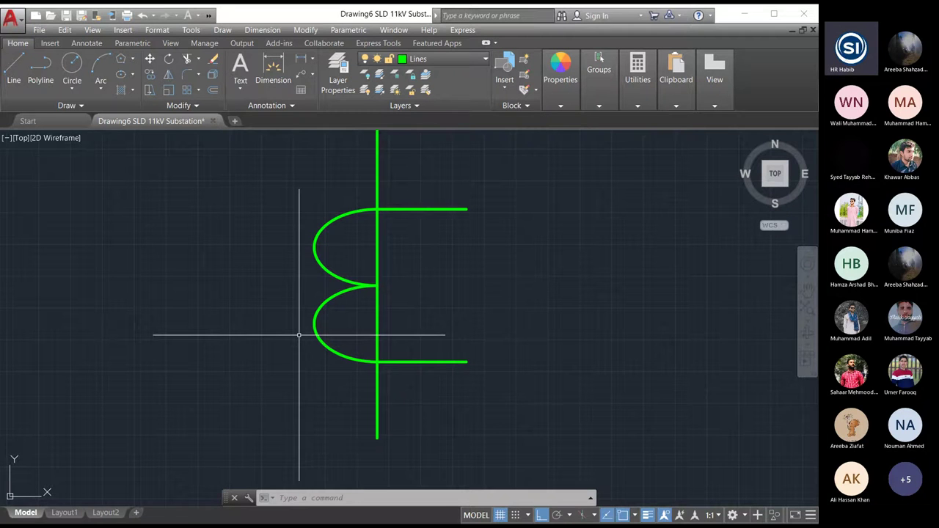
scroll(534, 334, down, 2)
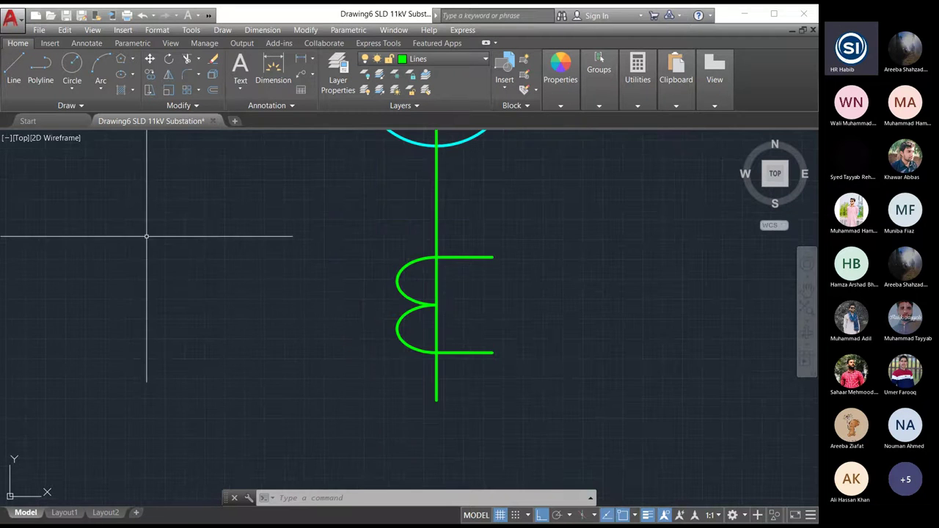
Draw a small flat green ellipse to the left of the symbol.
click(122, 75)
click(149, 267)
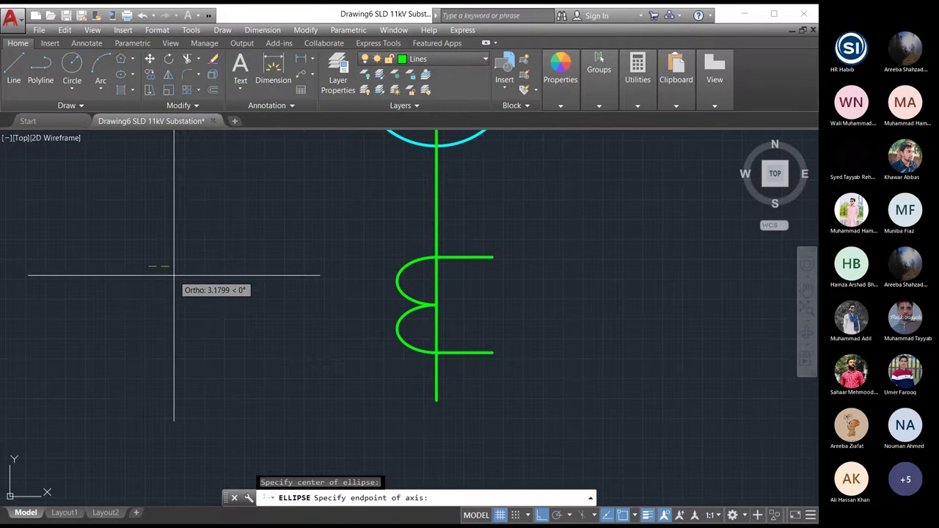
click(174, 268)
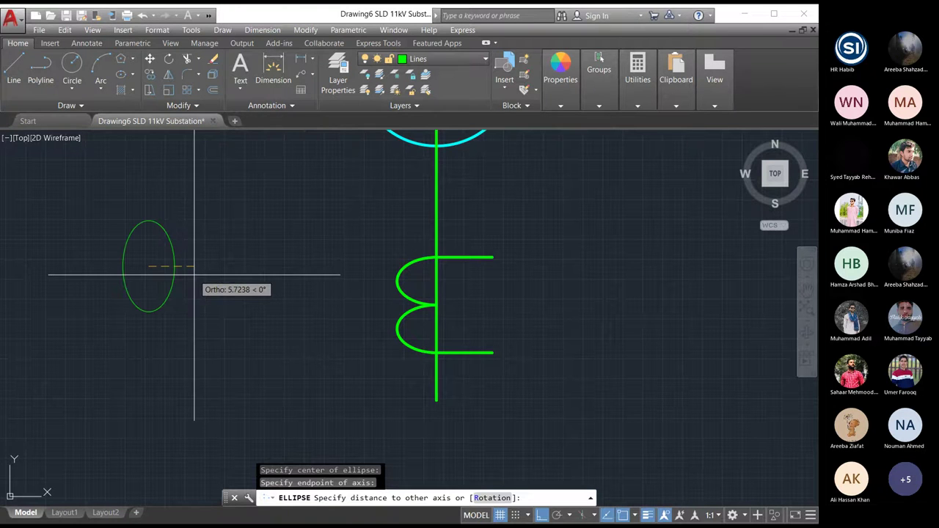
click(150, 281)
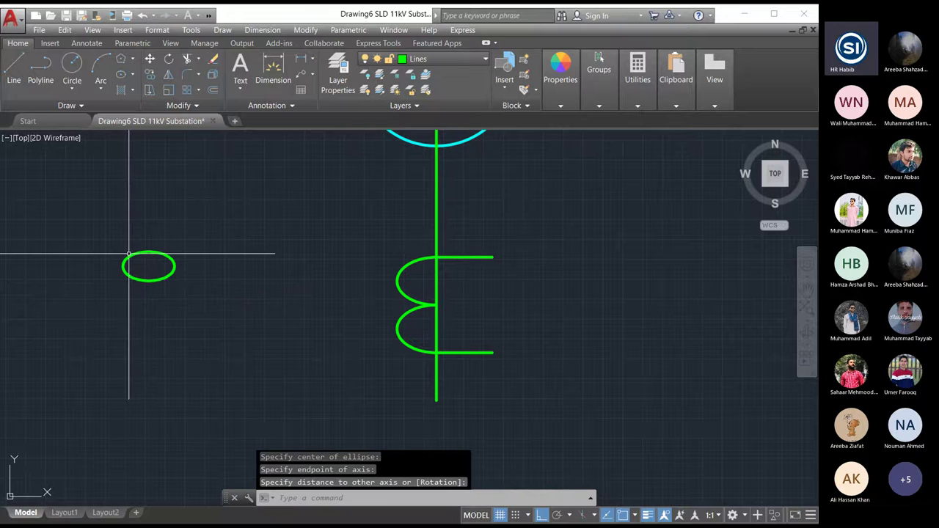
Copy the ellipse from its centre so a duplicate overlaps just below it.
click(139, 254)
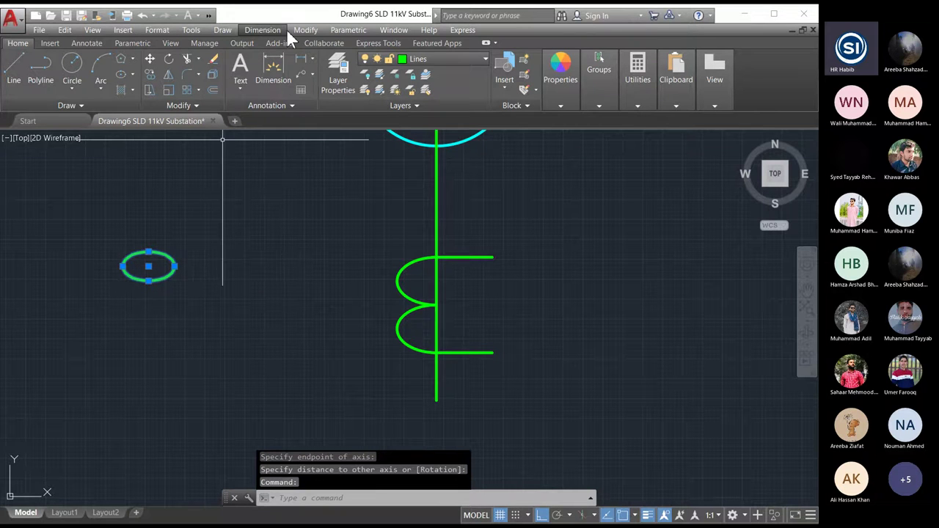
click(306, 30)
click(308, 128)
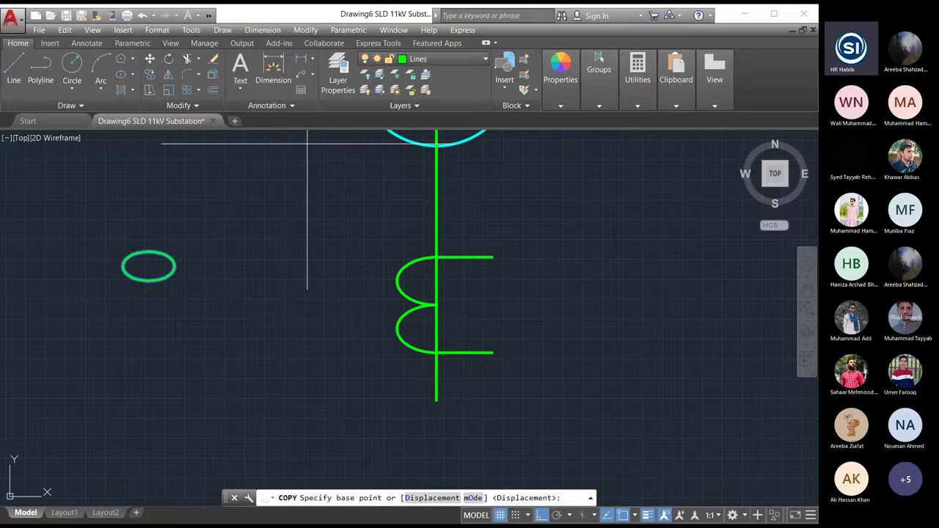
click(149, 252)
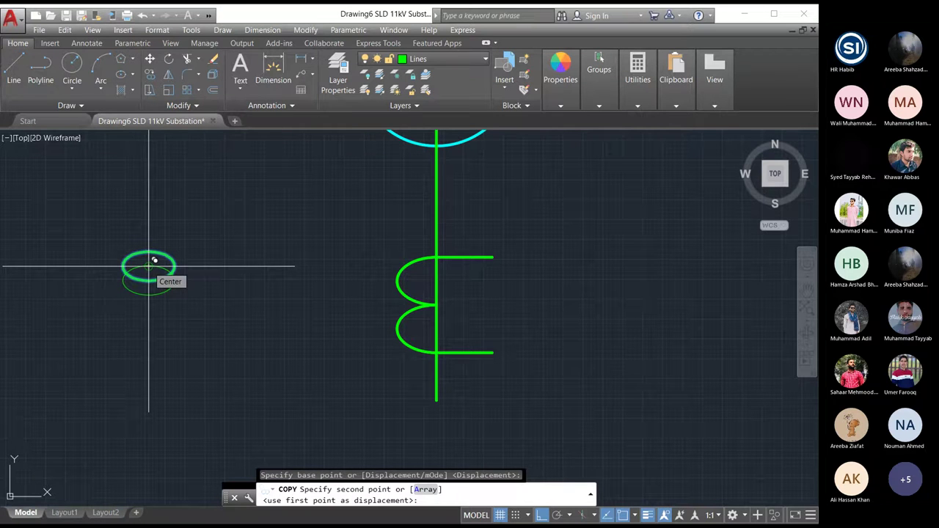
click(149, 267)
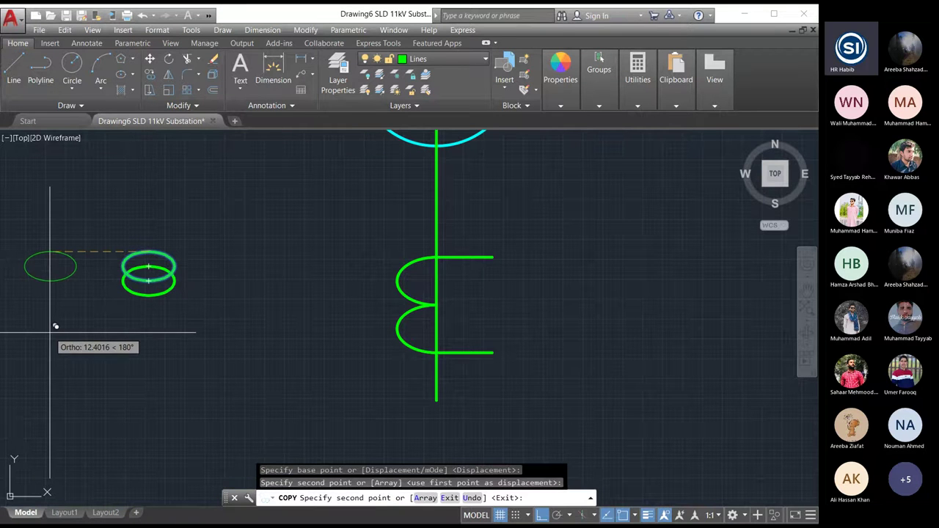
key(Escape)
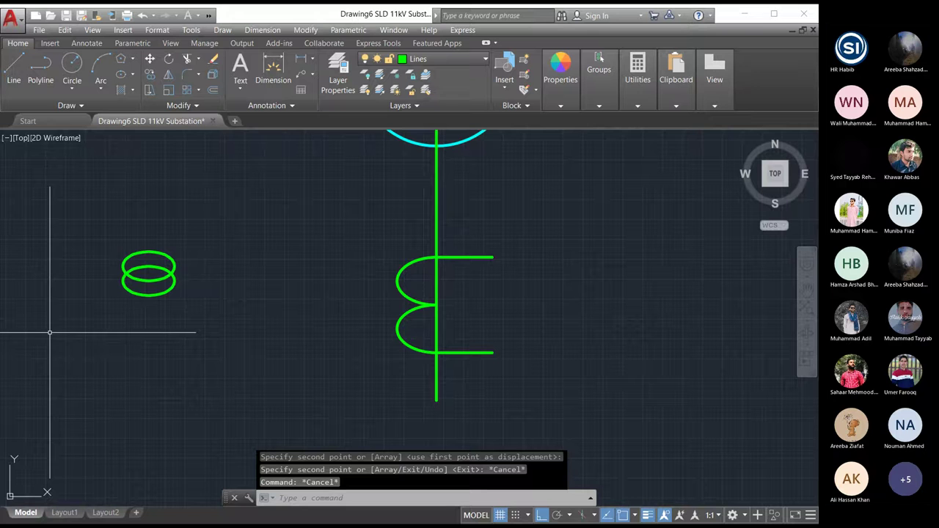
Begin trimming the overlapping ellipses, then cancel and switch to the Line tool.
click(306, 31)
click(317, 274)
key(Return)
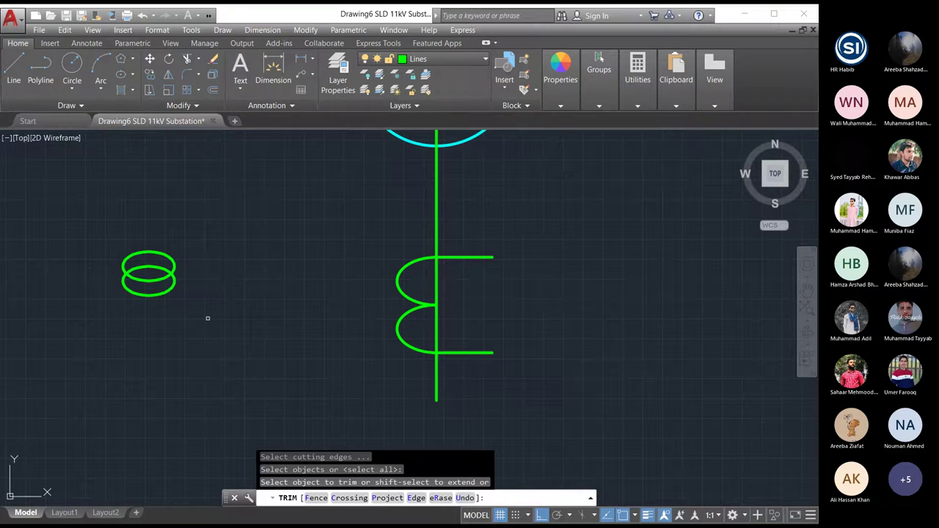
key(Escape)
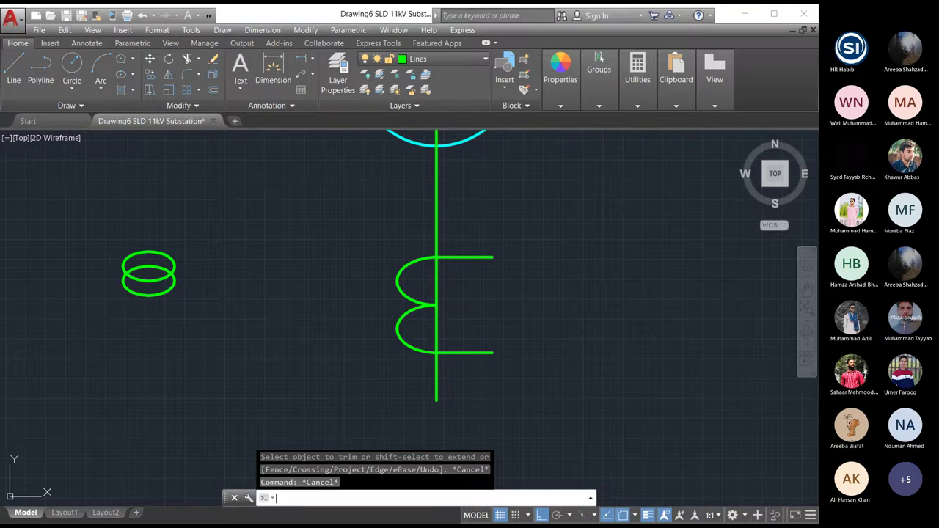
click(15, 69)
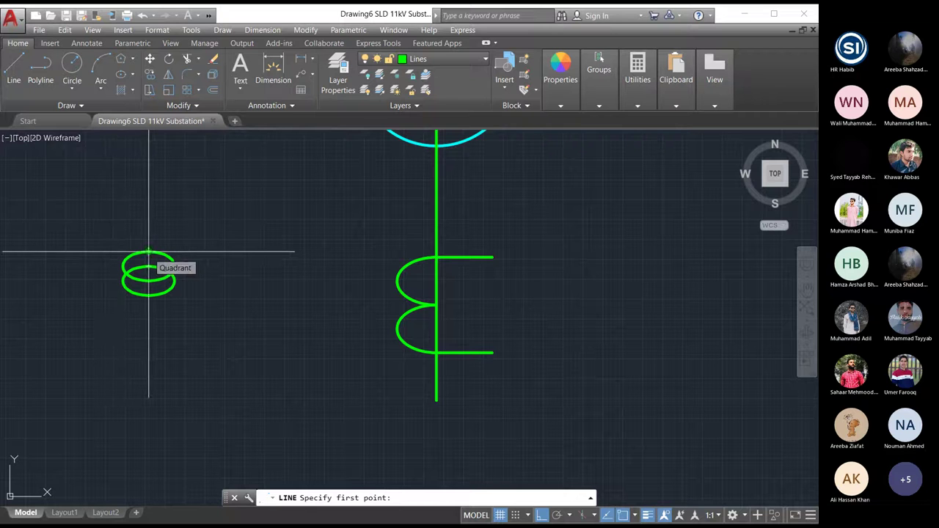
Draw a 10-unit horizontal lead from the ellipse top and copy it to the bottom.
click(148, 252)
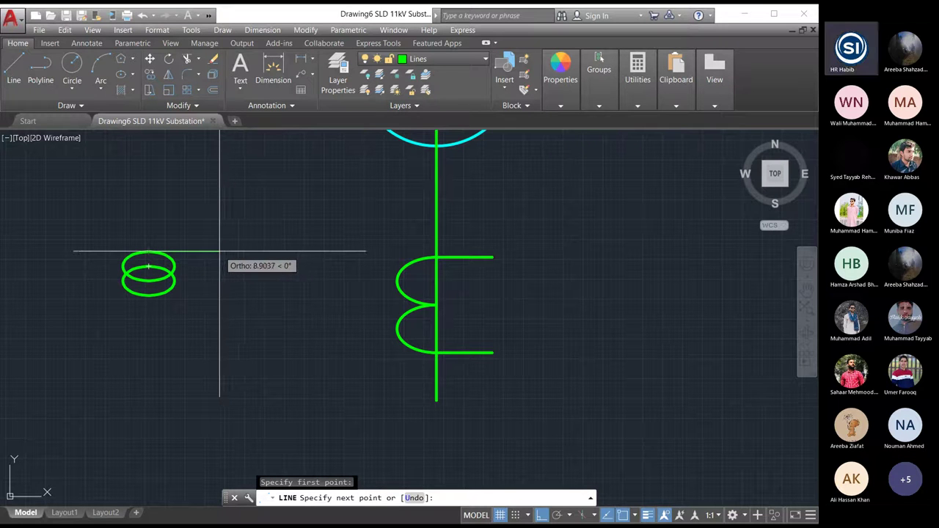
text(10)
key(Return)
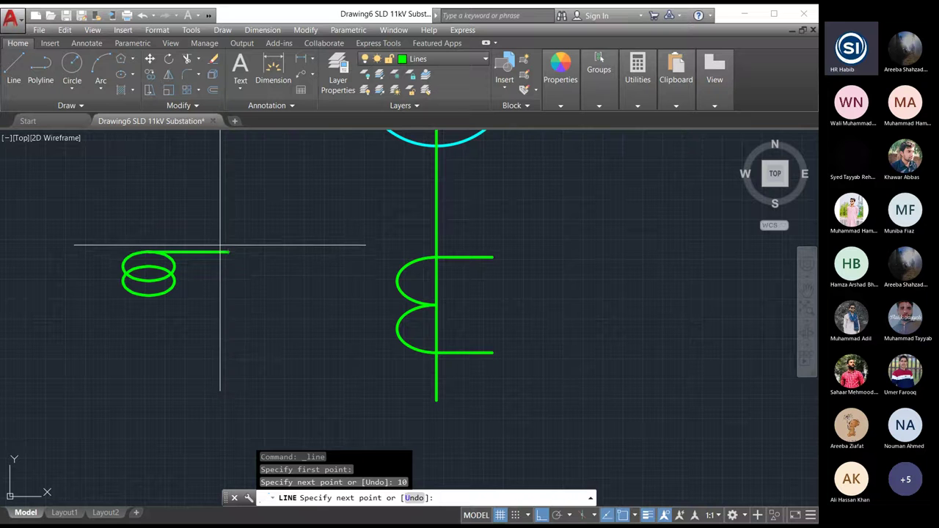
key(Escape)
click(208, 252)
click(209, 252)
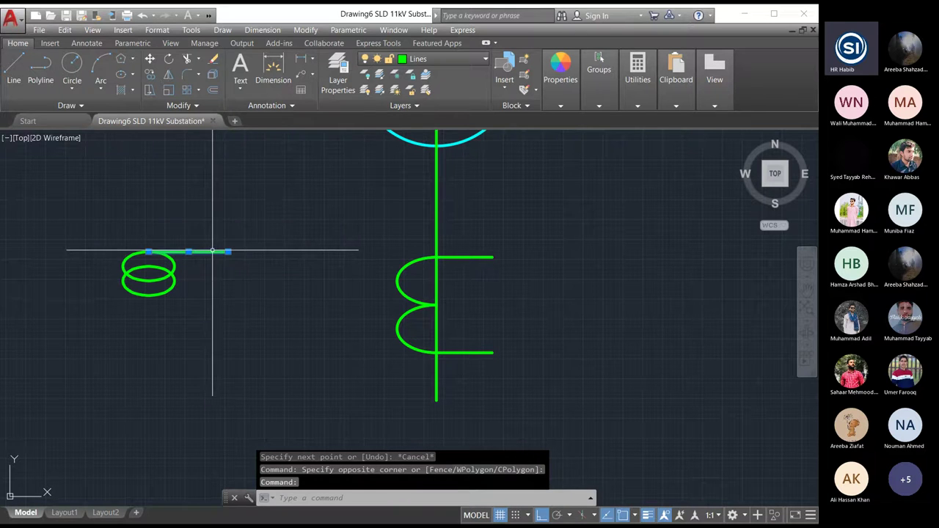
click(305, 29)
click(316, 140)
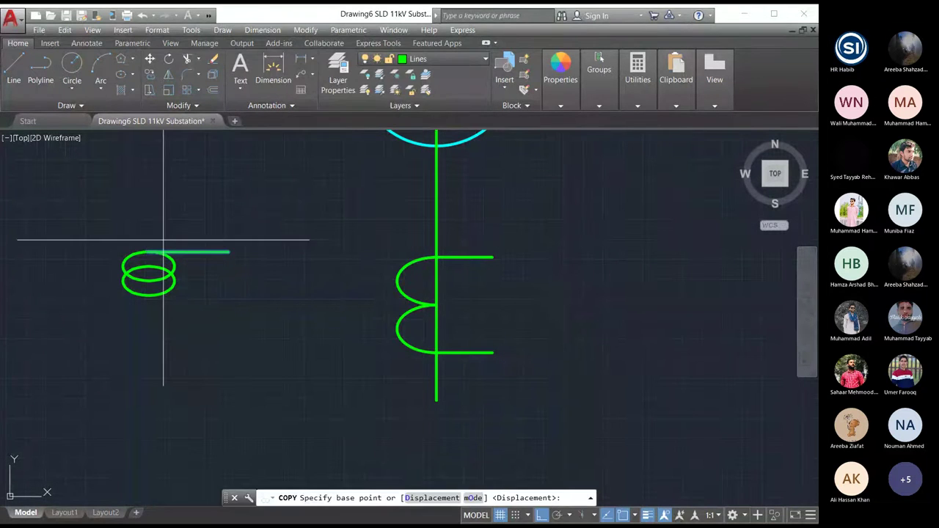
click(147, 252)
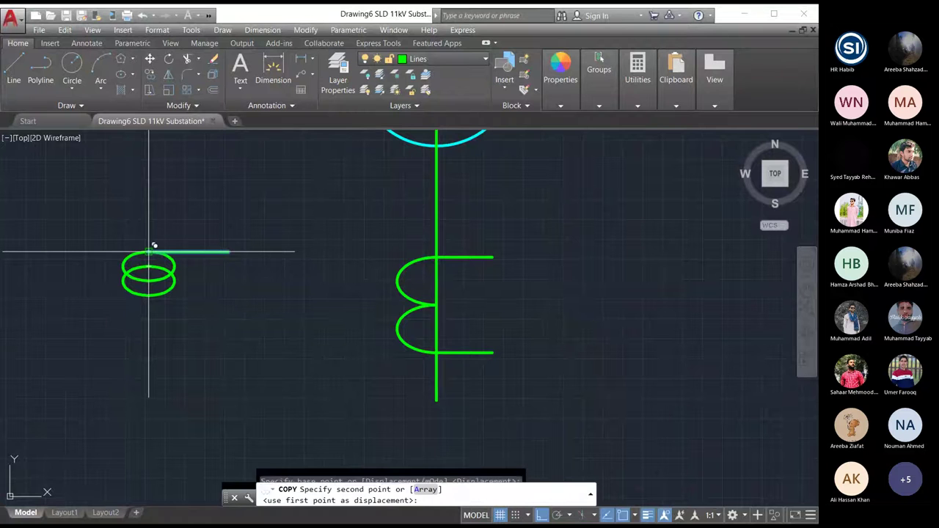
click(148, 295)
key(Escape)
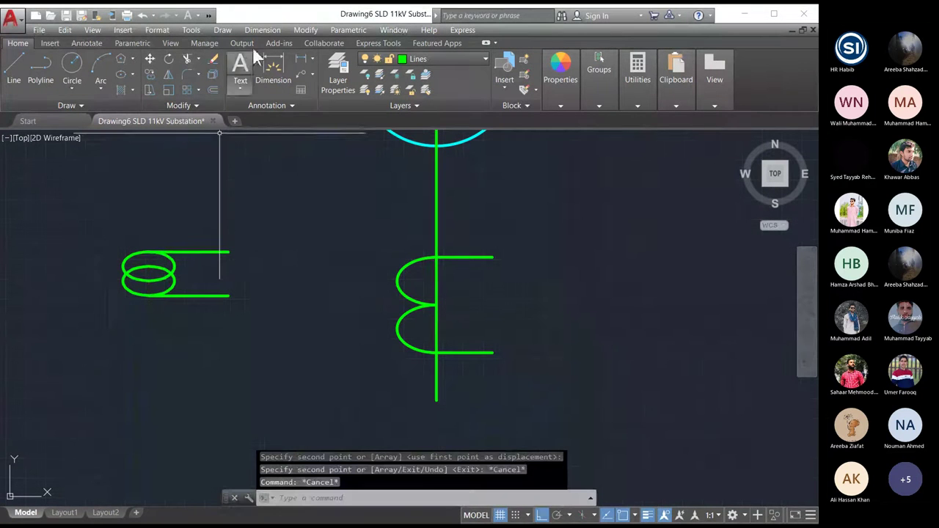
Trim the unwanted segments of the stacked ellipses into interlocking loops.
click(262, 29)
mouse_move(305, 30)
click(313, 276)
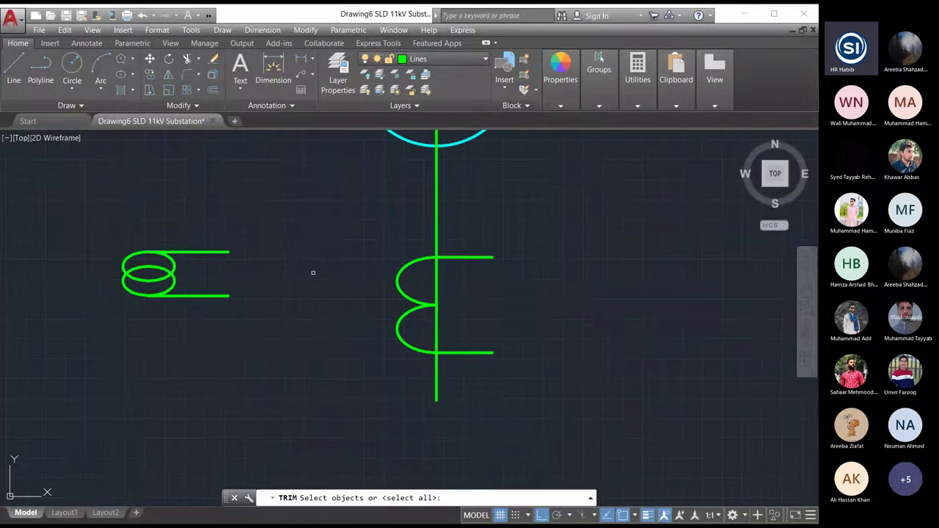
key(Return)
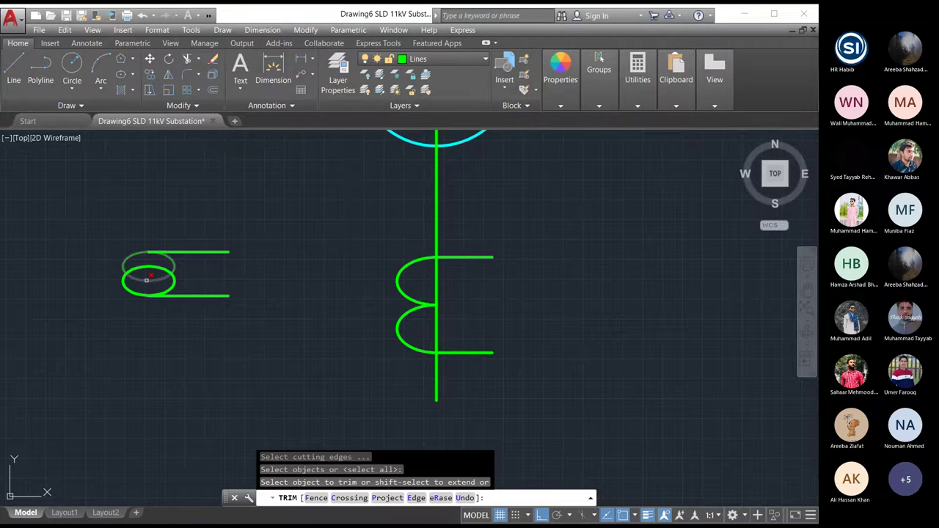
click(147, 279)
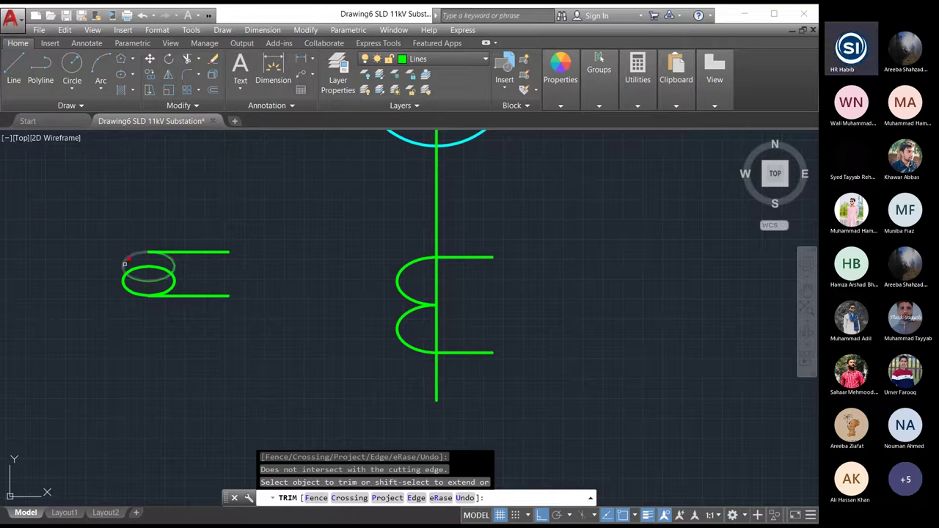
click(171, 257)
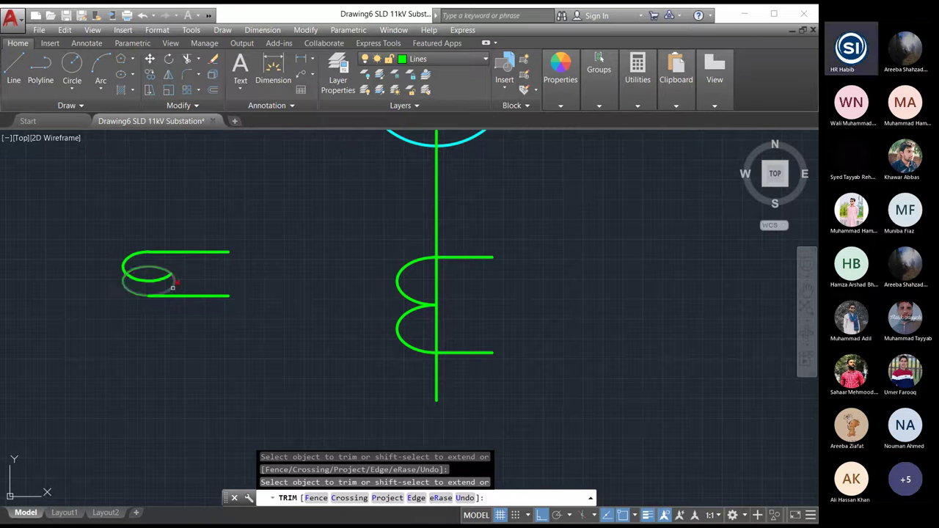
click(173, 287)
key(Escape)
scroll(150, 248, up, 4)
scroll(103, 235, down, 2)
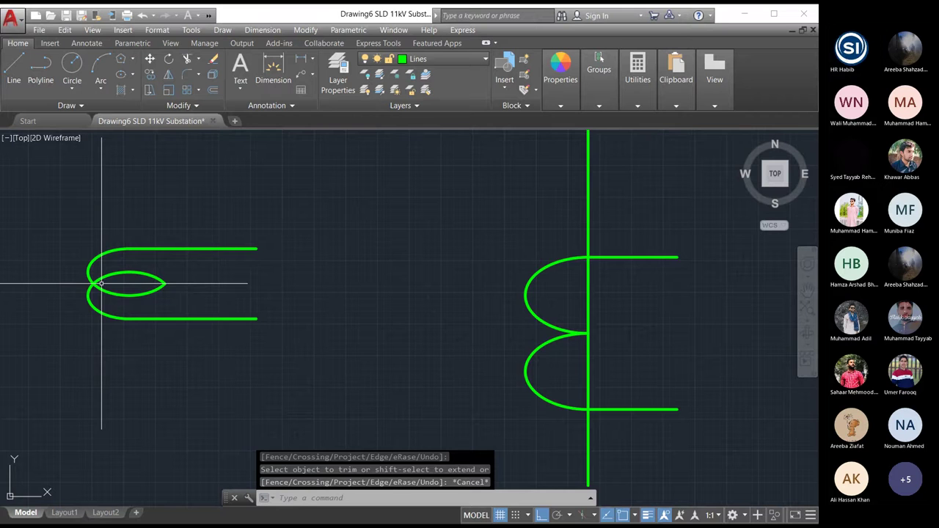
scroll(88, 277, up, 2)
scroll(91, 276, down, 2)
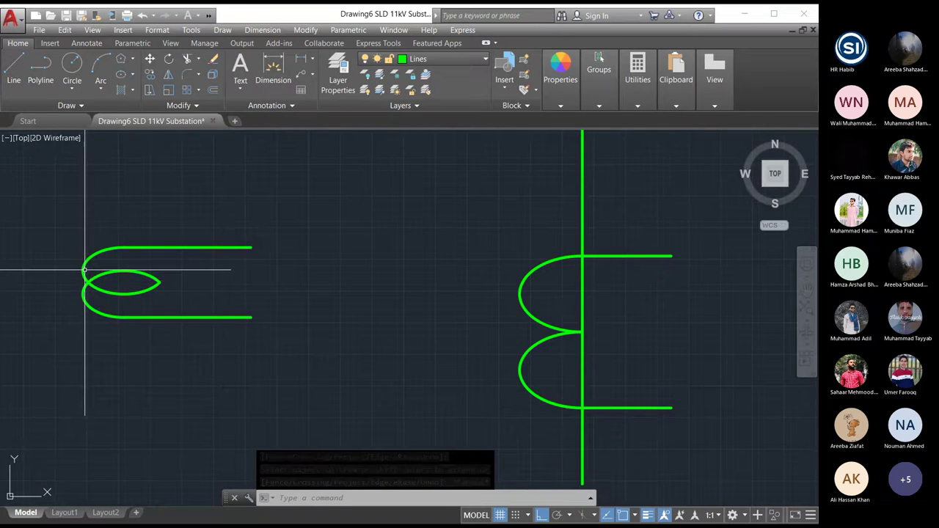
scroll(83, 277, down, 2)
scroll(408, 309, up, 2)
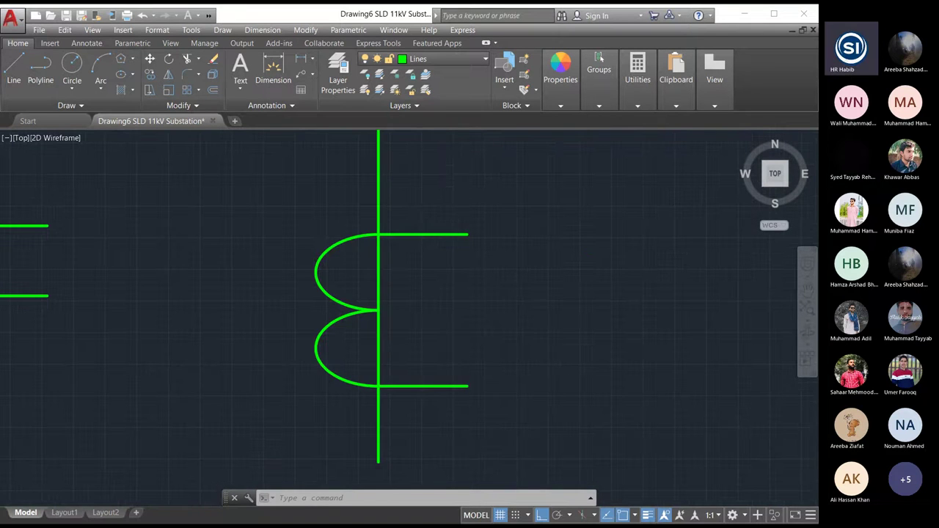
scroll(402, 308, down, 2)
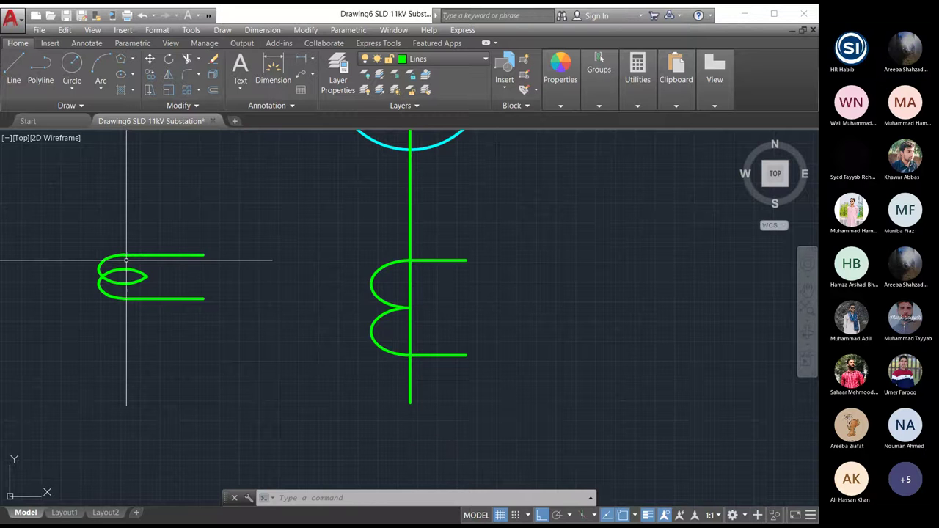
scroll(121, 260, up, 6)
scroll(117, 254, down, 2)
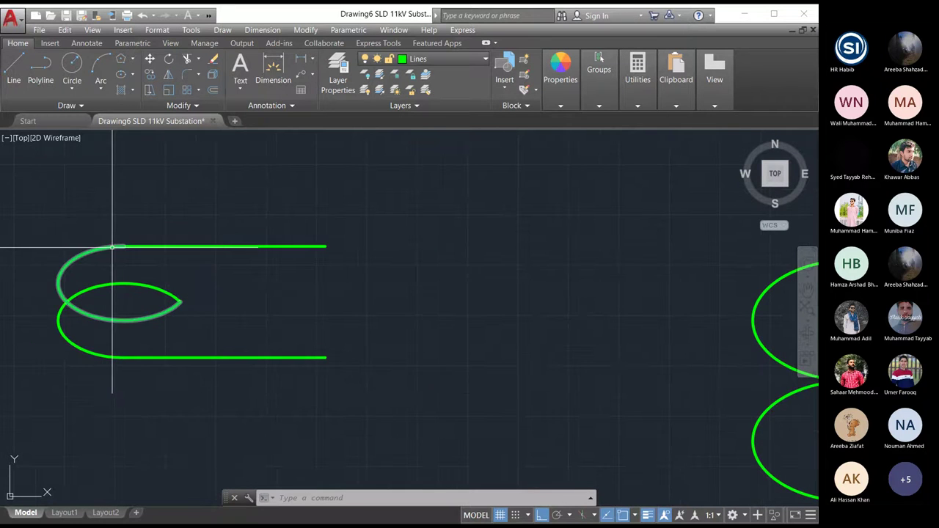
scroll(112, 247, down, 4)
scroll(387, 269, down, 2)
scroll(375, 268, up, 2)
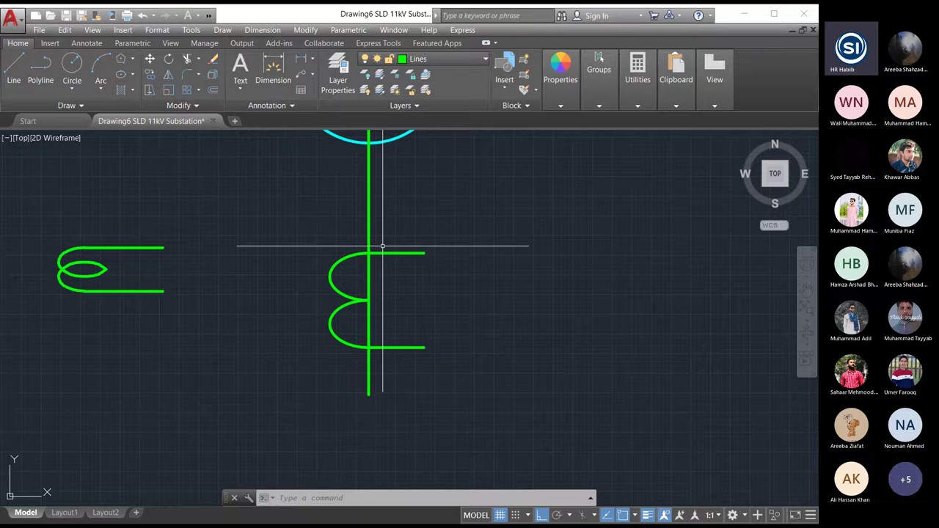
scroll(382, 246, down, 5)
scroll(381, 231, up, 4)
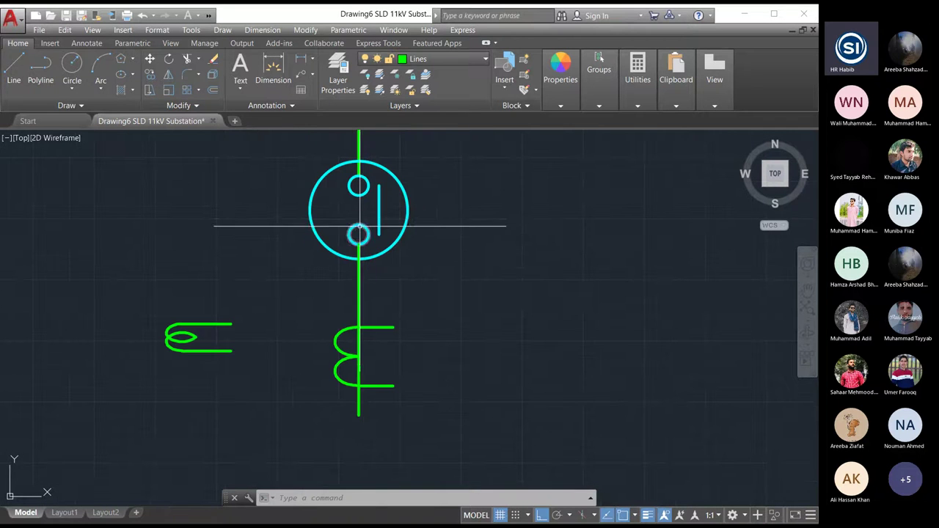
click(341, 334)
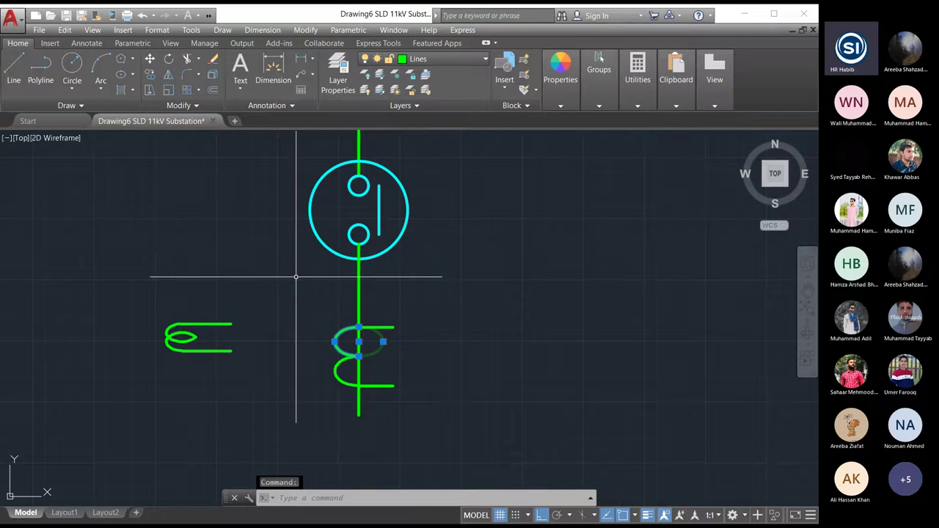
key(Escape)
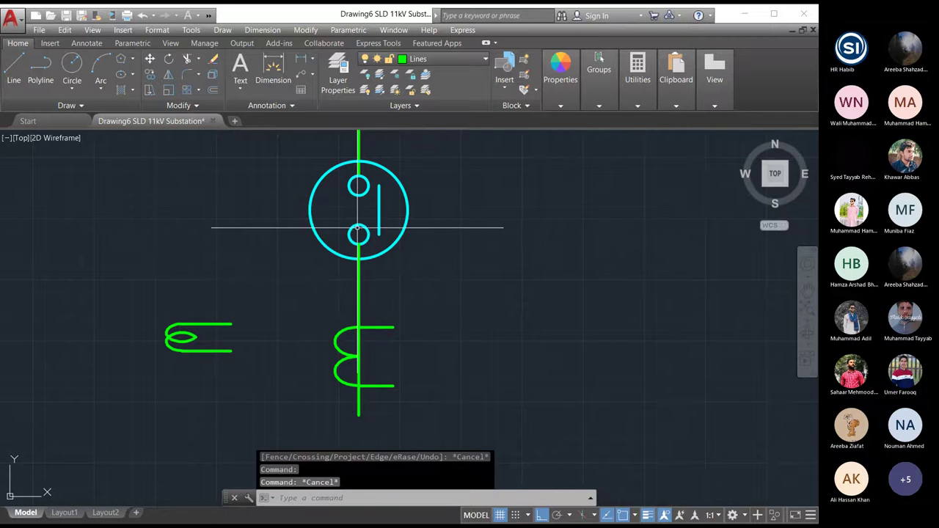
click(358, 228)
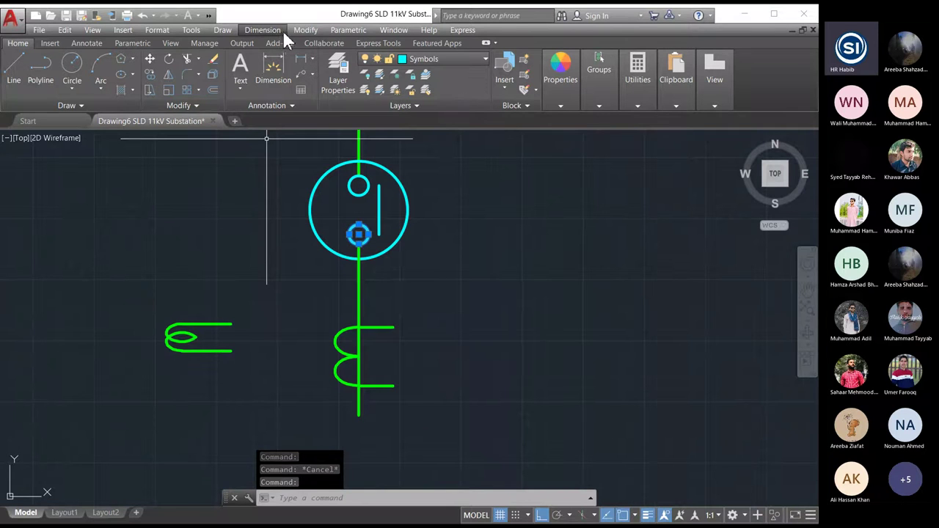
click(306, 30)
click(312, 139)
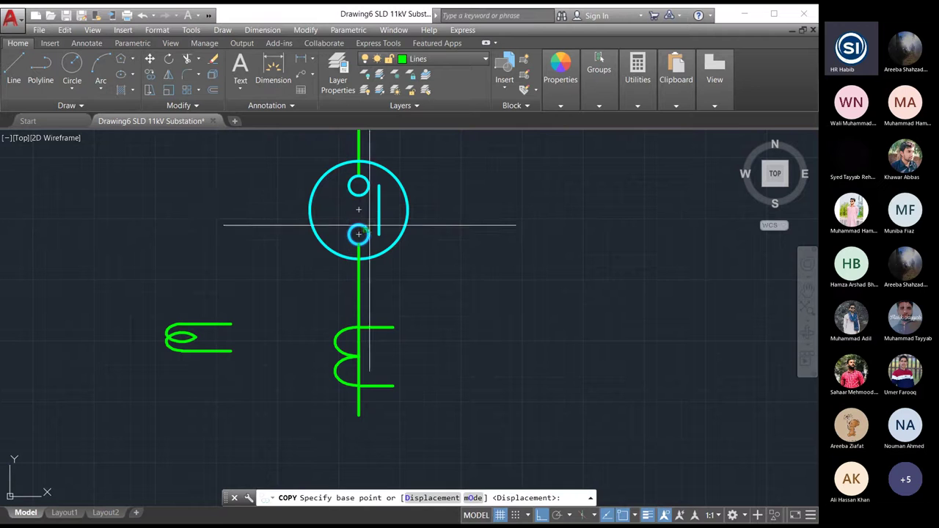
click(358, 185)
click(399, 323)
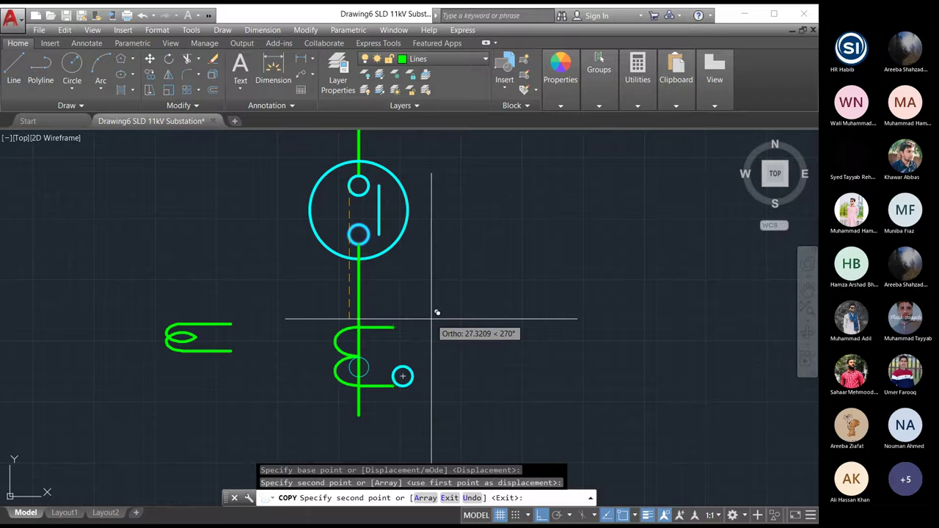
key(ctrl+z)
key(F8)
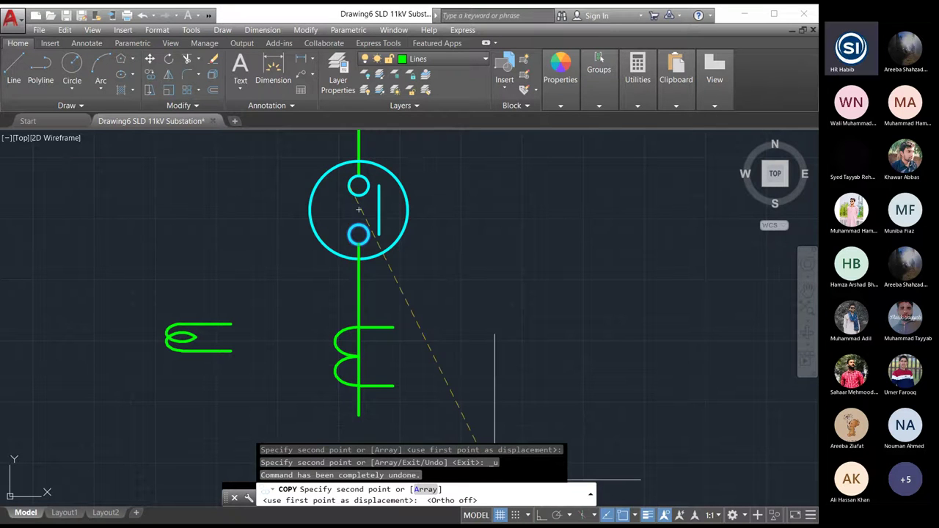
click(395, 326)
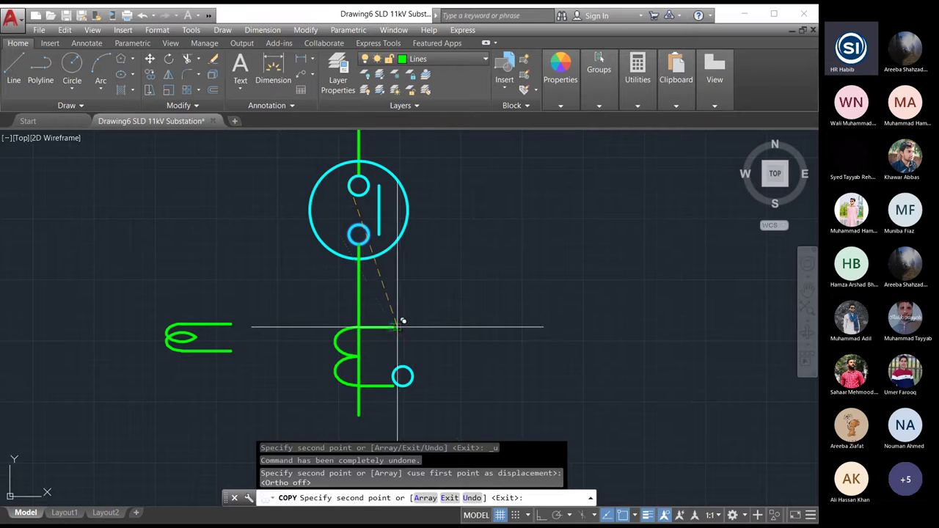
key(ctrl+z)
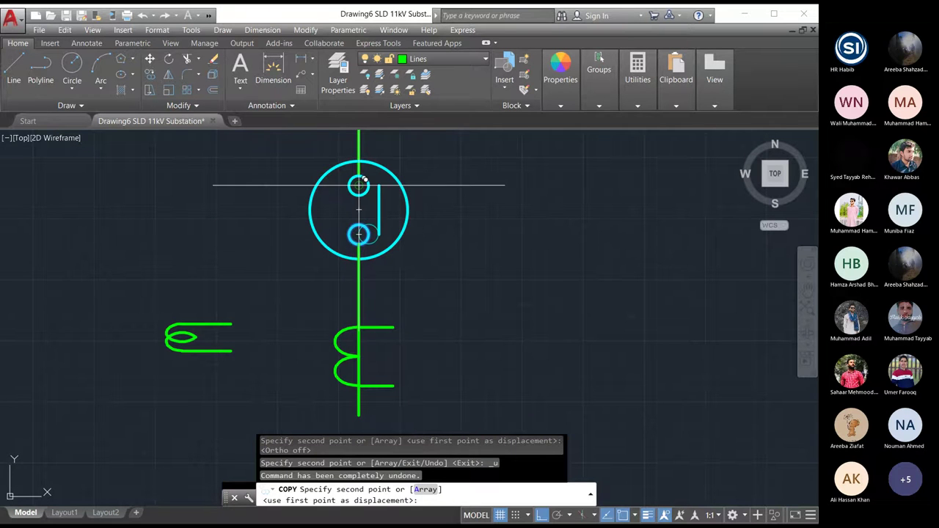
key(Escape)
key(Escape)
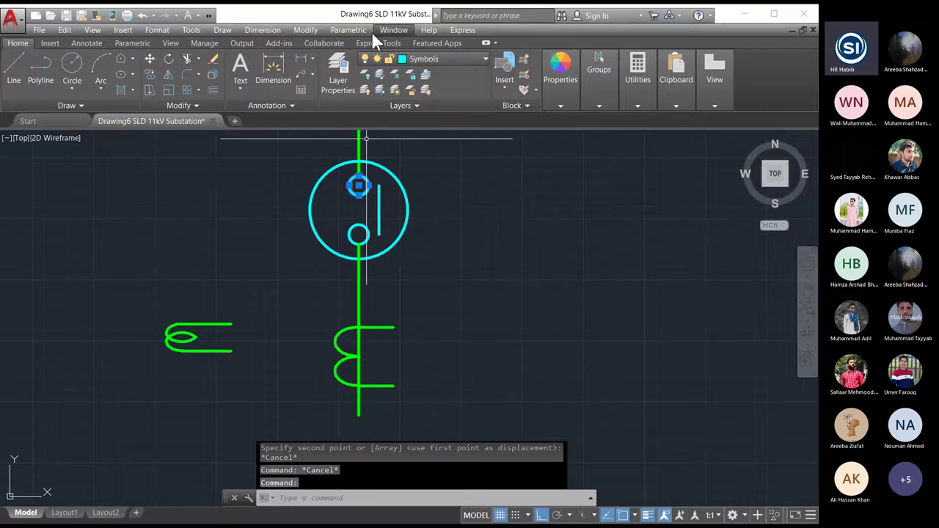
Copy the small terminal circle from its top point to the loop line ends.
click(366, 31)
mouse_move(305, 31)
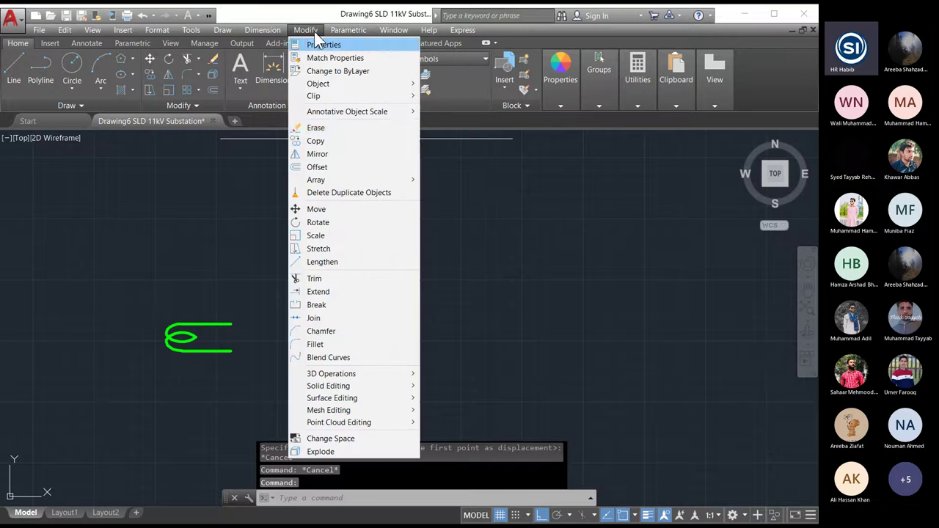
click(316, 141)
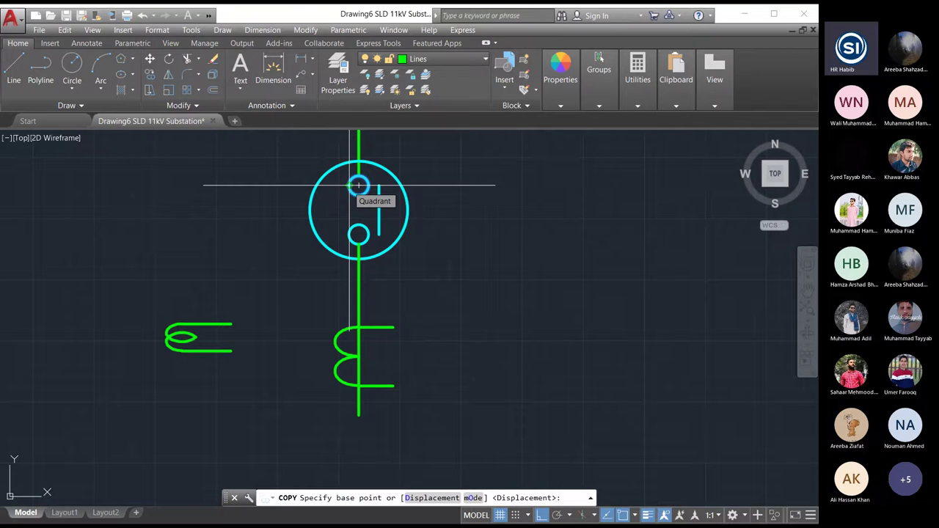
click(358, 185)
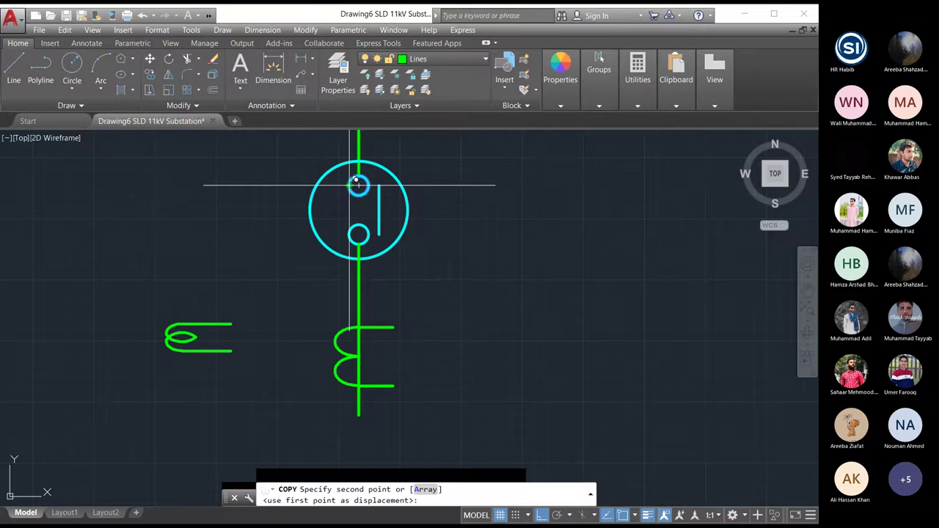
click(402, 386)
key(Escape)
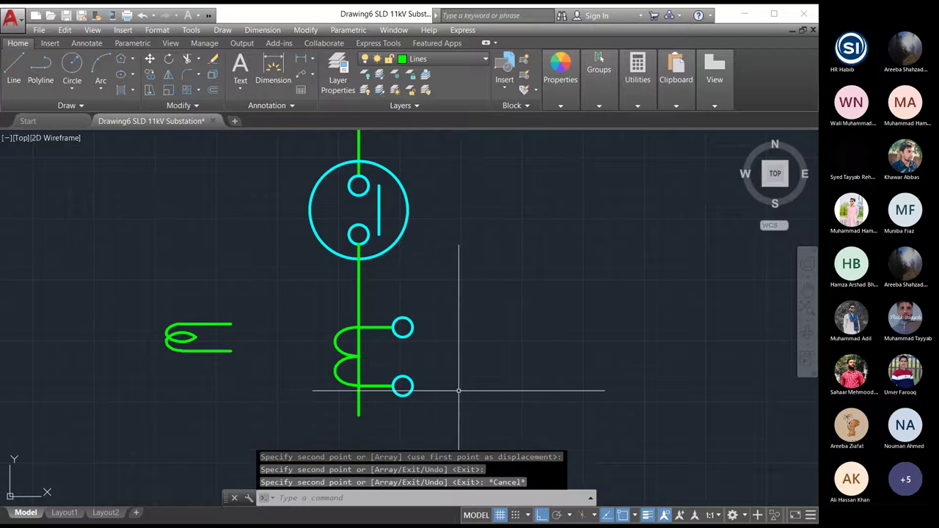
Put the two winding loops on the Symbols layer.
click(326, 328)
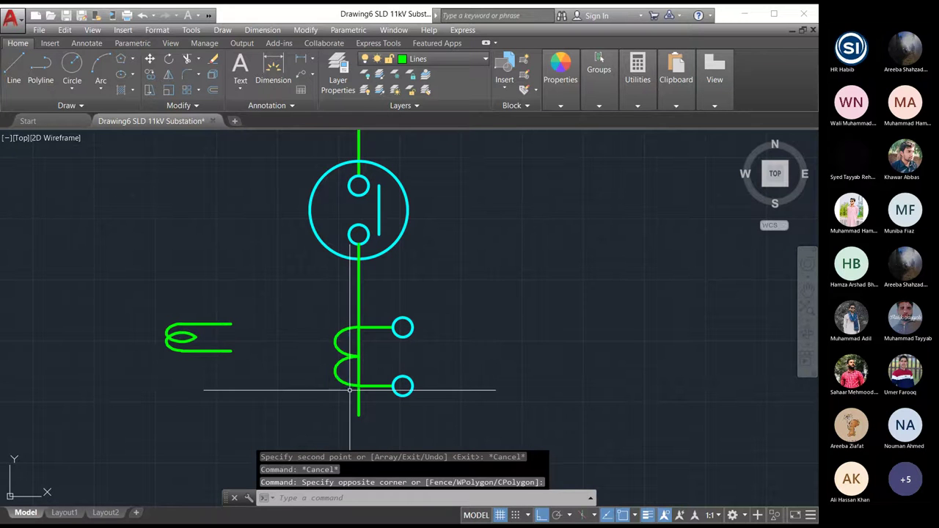
click(360, 375)
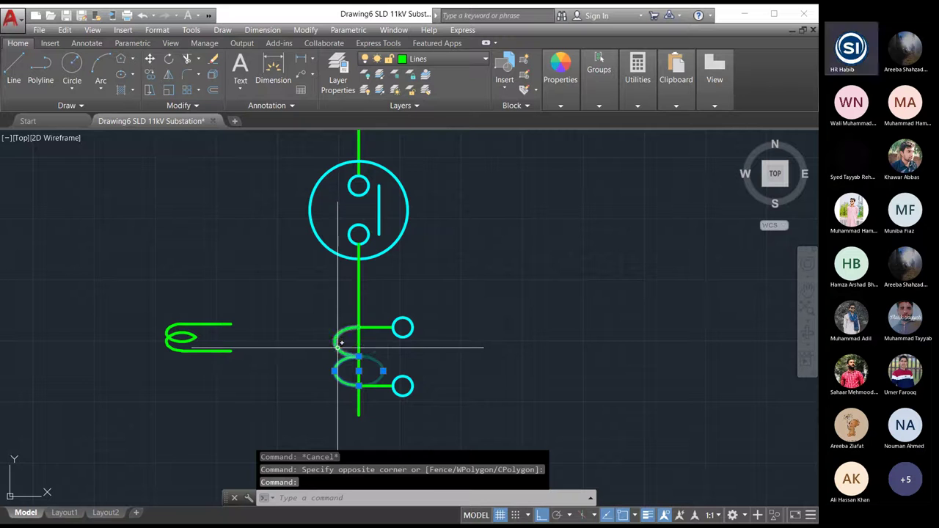
click(382, 331)
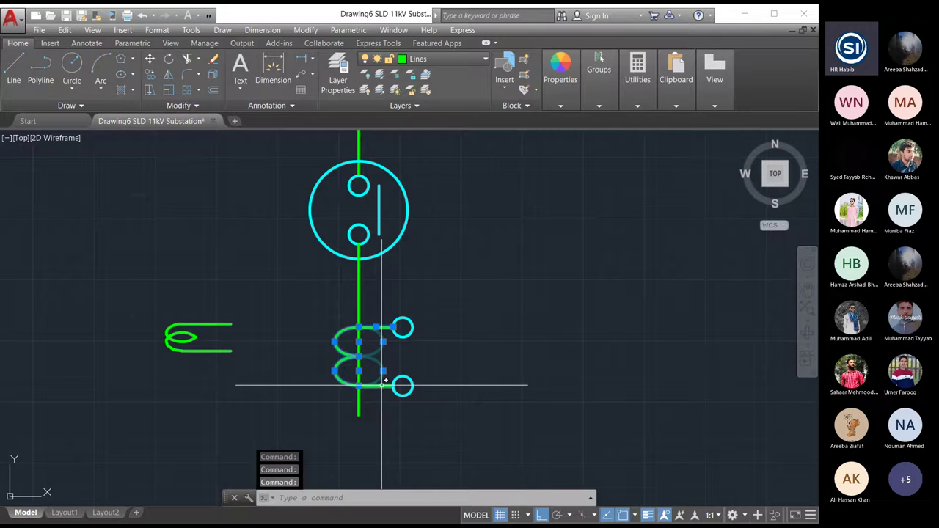
click(426, 59)
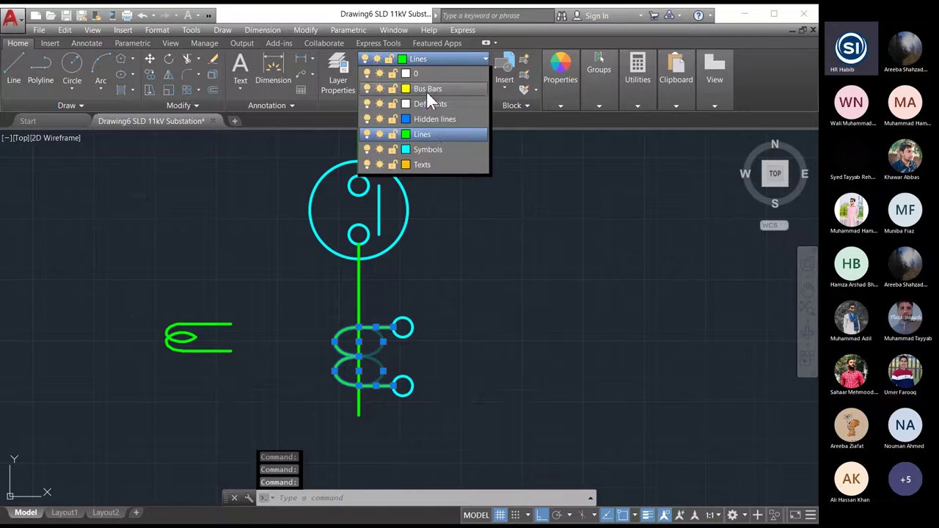
click(429, 149)
key(Escape)
key(Escape)
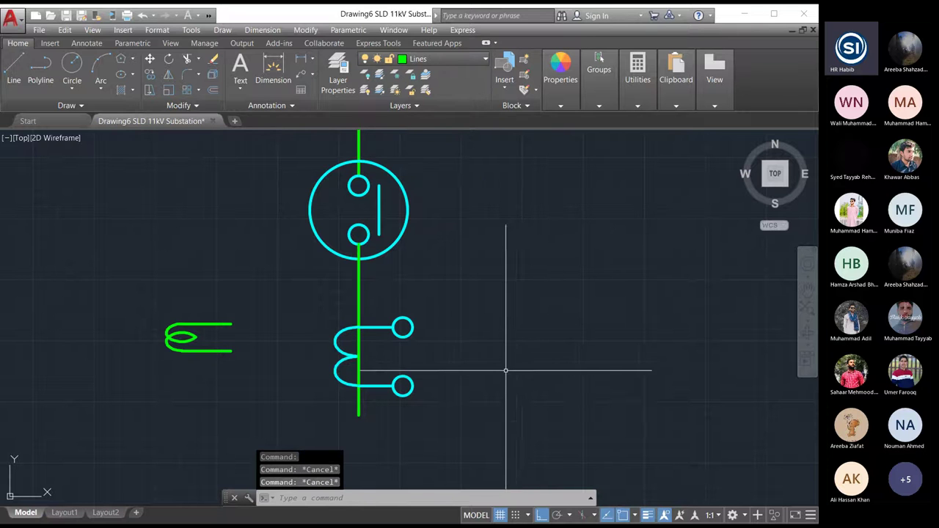
Zoom out and back in to bring the white transformer symbol into view.
scroll(507, 363, down, 5)
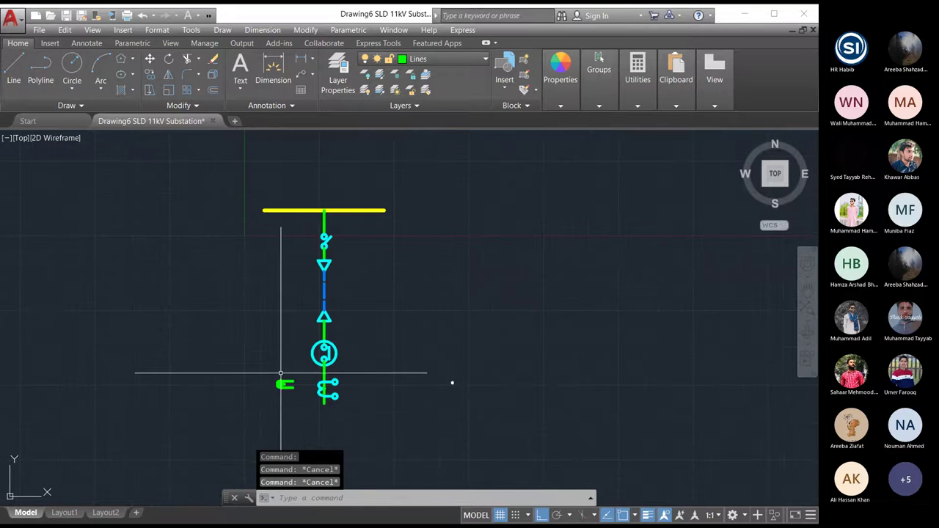
scroll(281, 373, up, 3)
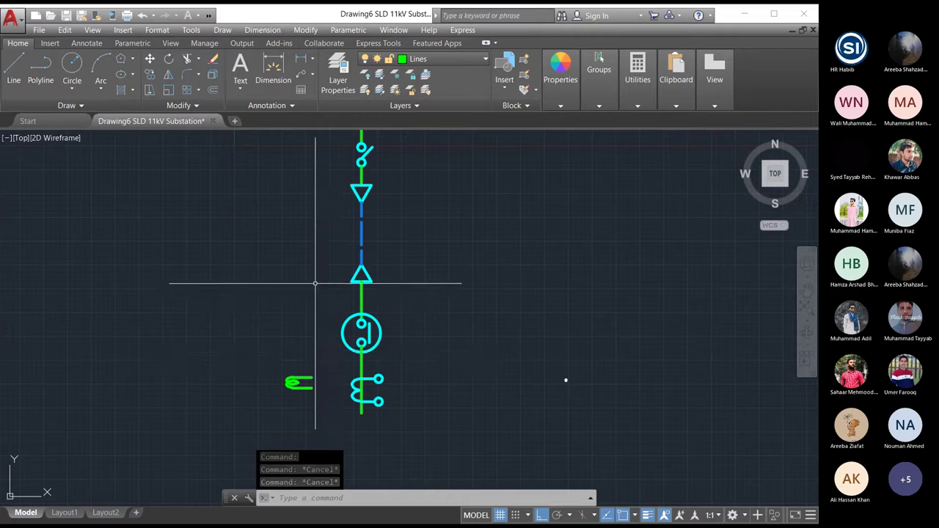
scroll(342, 380, down, 3)
scroll(342, 379, up, 5)
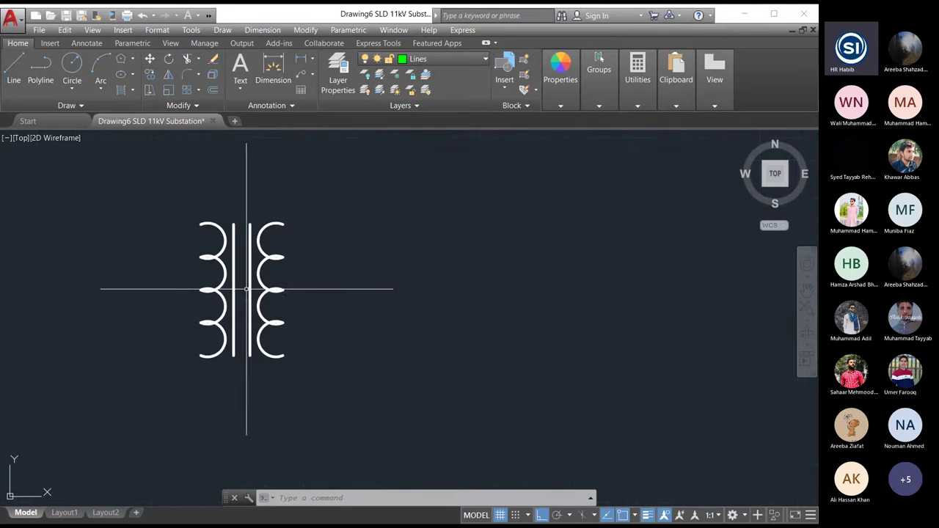
Select the whole transformer symbol and move it by its base grip beside the diagram.
click(249, 290)
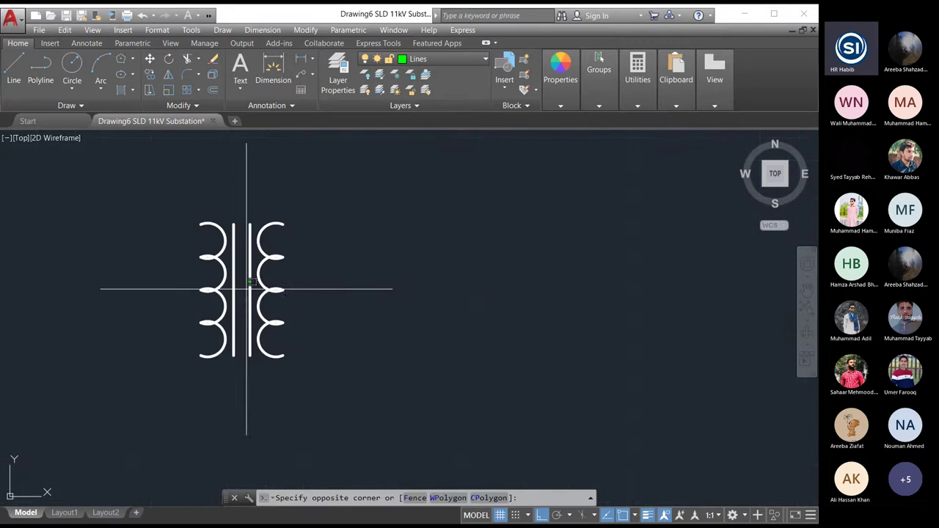
click(251, 293)
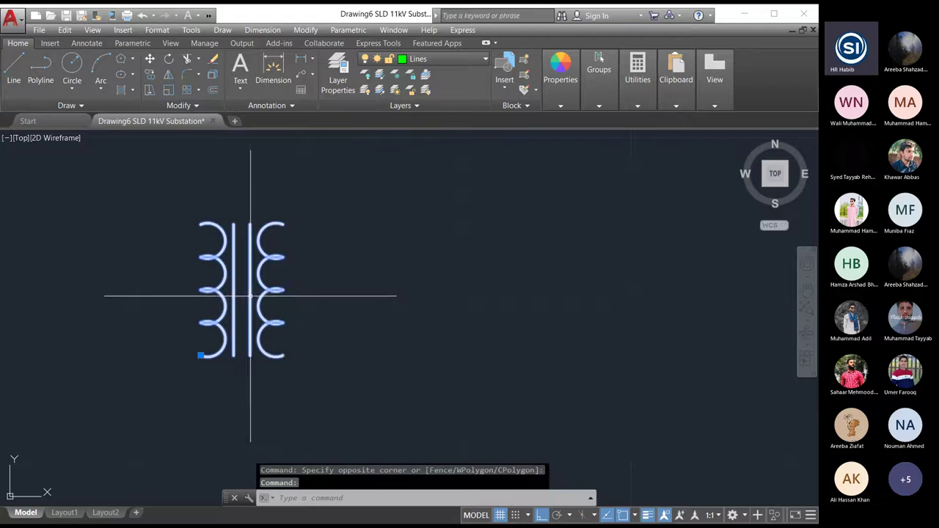
click(200, 355)
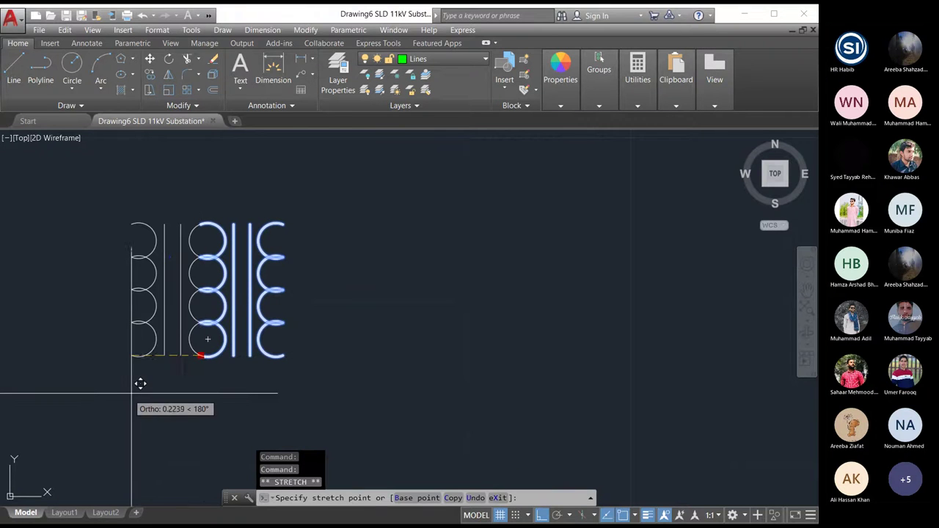
scroll(364, 367, down, 10)
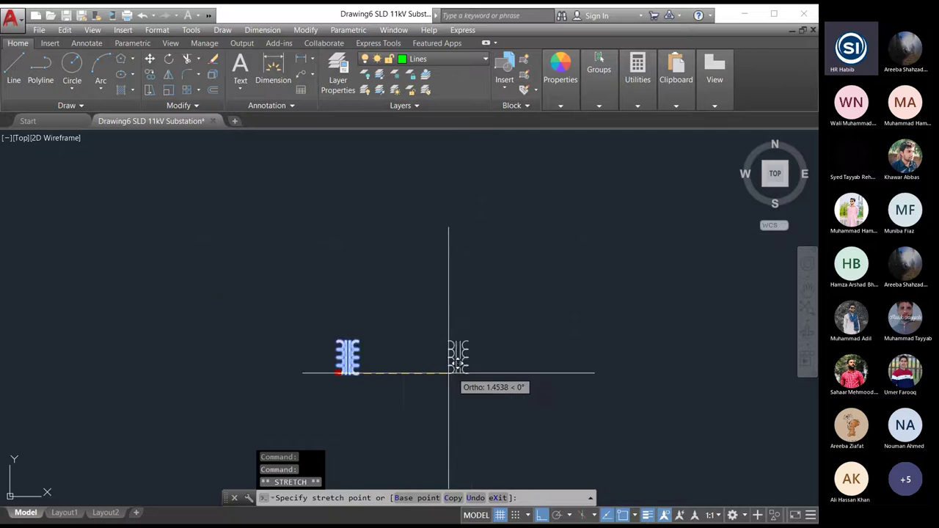
scroll(624, 341, up, 8)
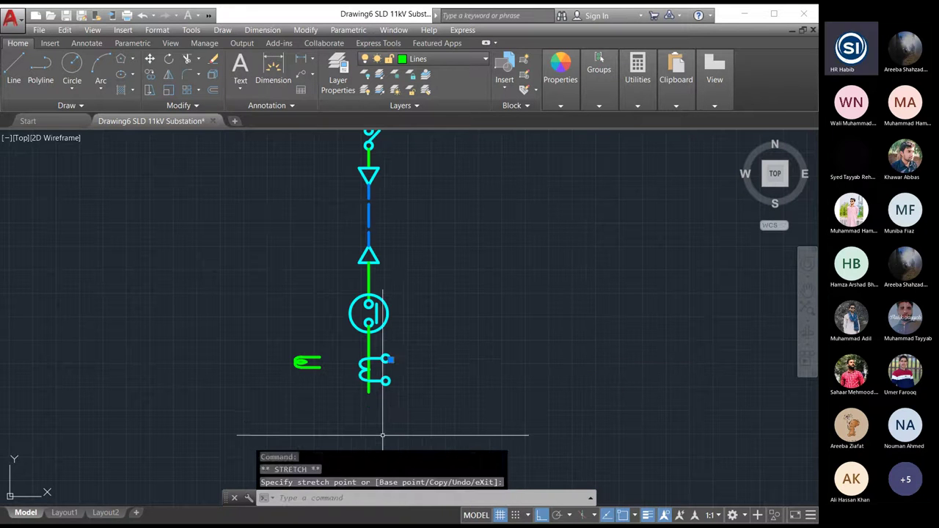
scroll(377, 360, up, 6)
scroll(415, 288, down, 6)
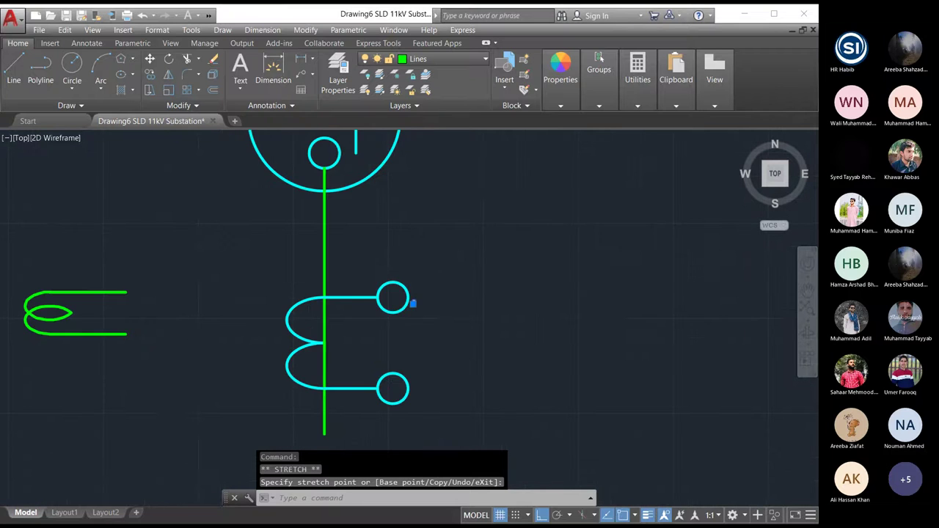
scroll(424, 274, up, 8)
scroll(424, 274, down, 4)
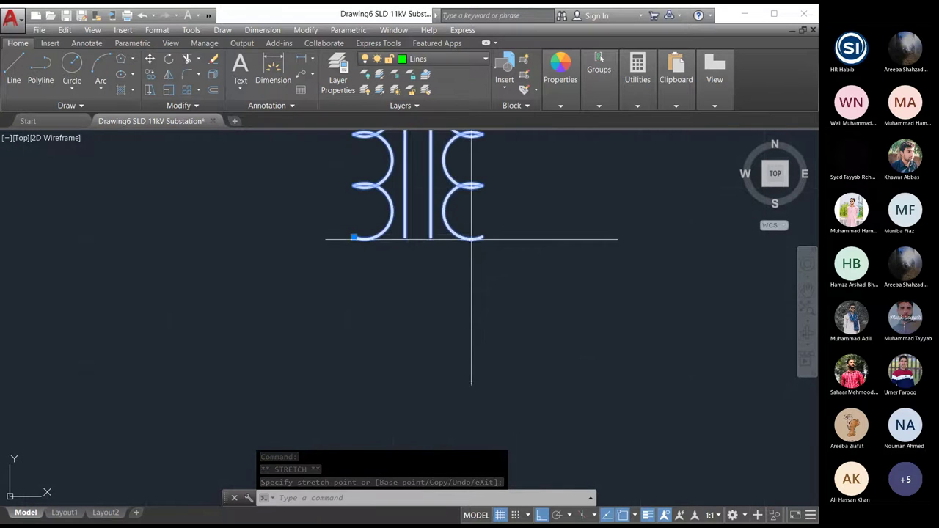
click(474, 237)
Review the Transformer block's properties, then begin scaling it from the shortcut menu.
scroll(431, 190, down, 2)
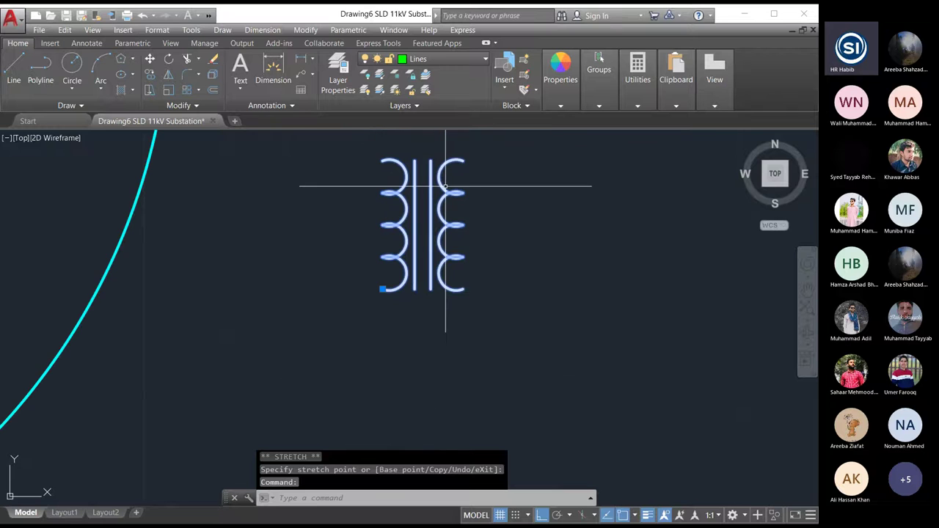
right_click(446, 190)
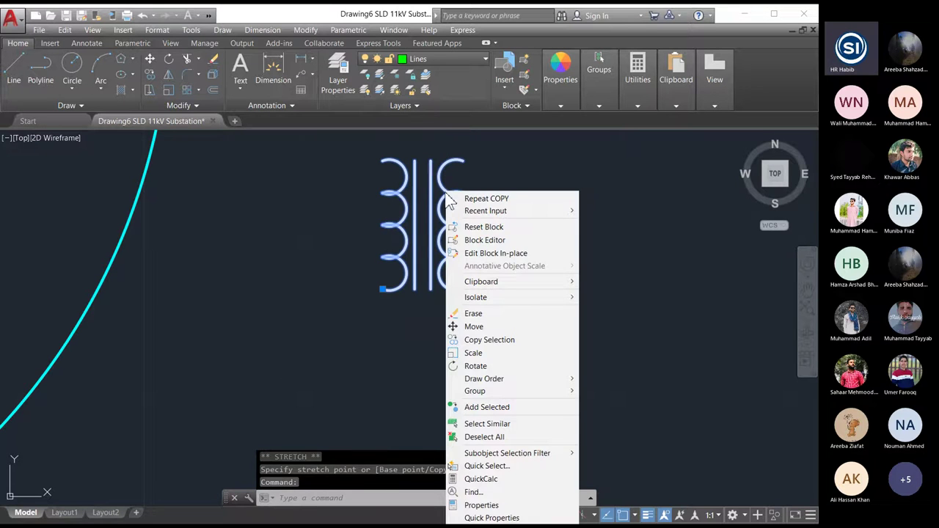
key(Escape)
key(ctrl+1)
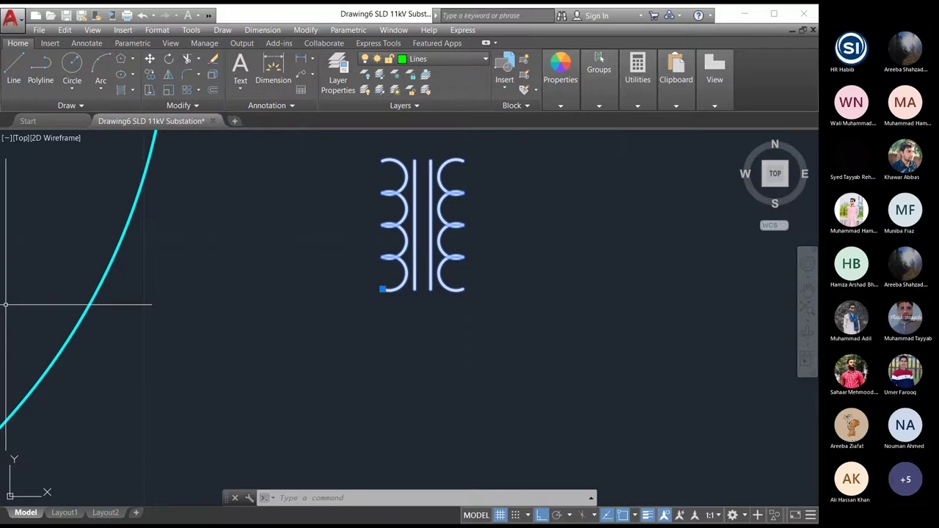
right_click(399, 190)
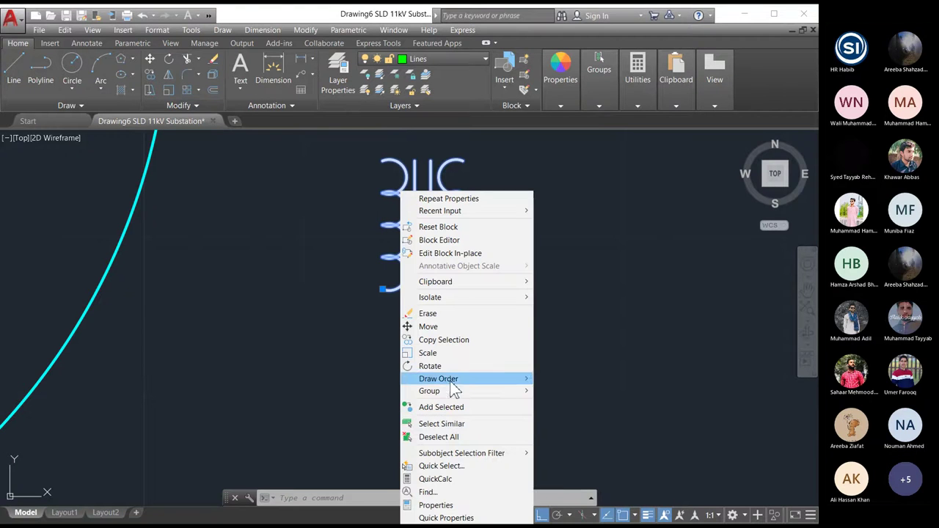
click(443, 354)
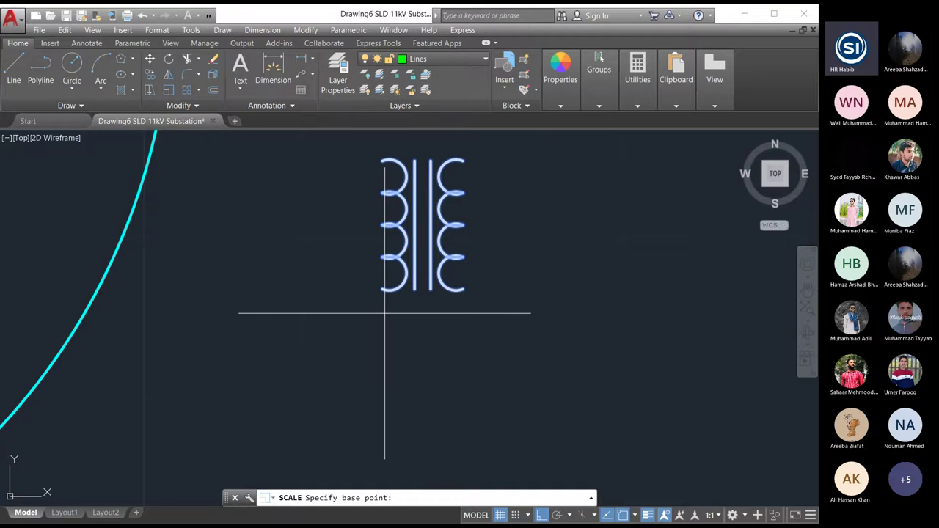
Finish scaling the Transformer block, entering 10 and picking its endpoint for the factor.
text(0)
key(BackSpace)
text(10)
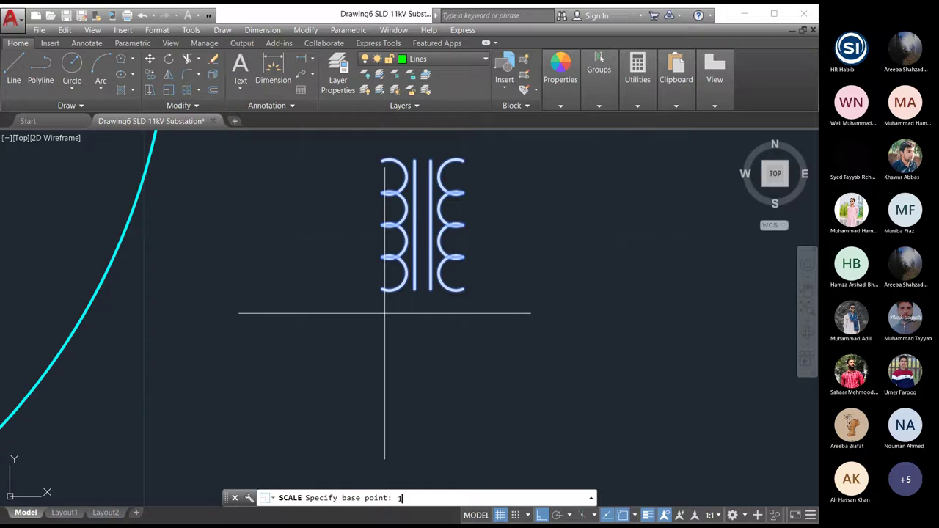
key(Return)
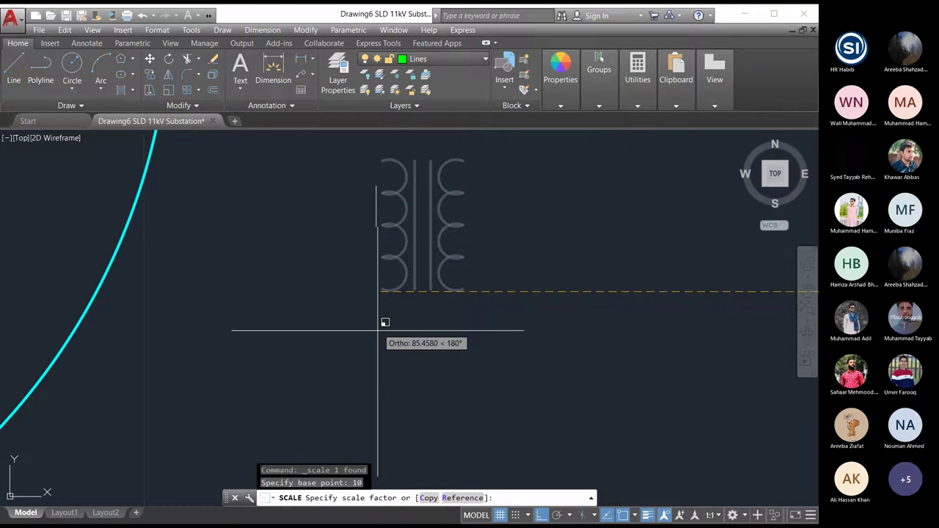
click(384, 289)
scroll(341, 369, down, 2)
scroll(341, 369, down, 6)
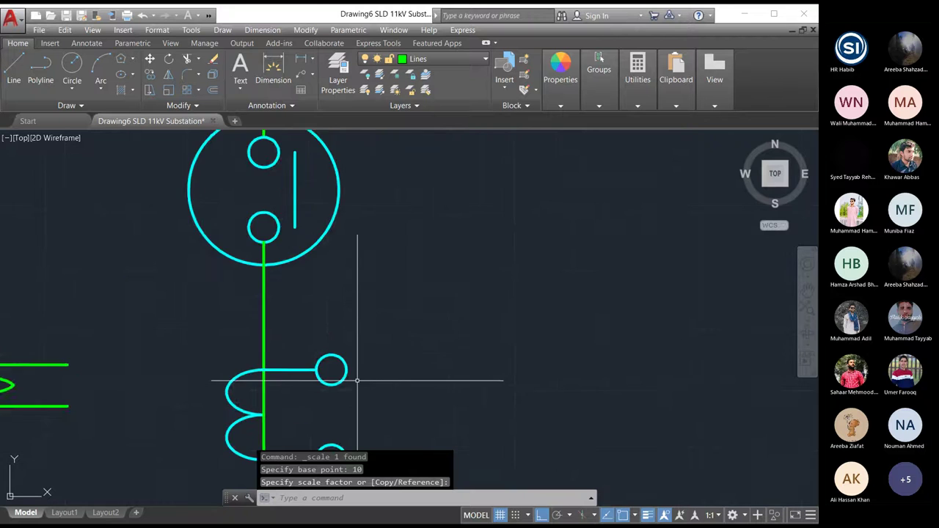
scroll(286, 390, down, 5)
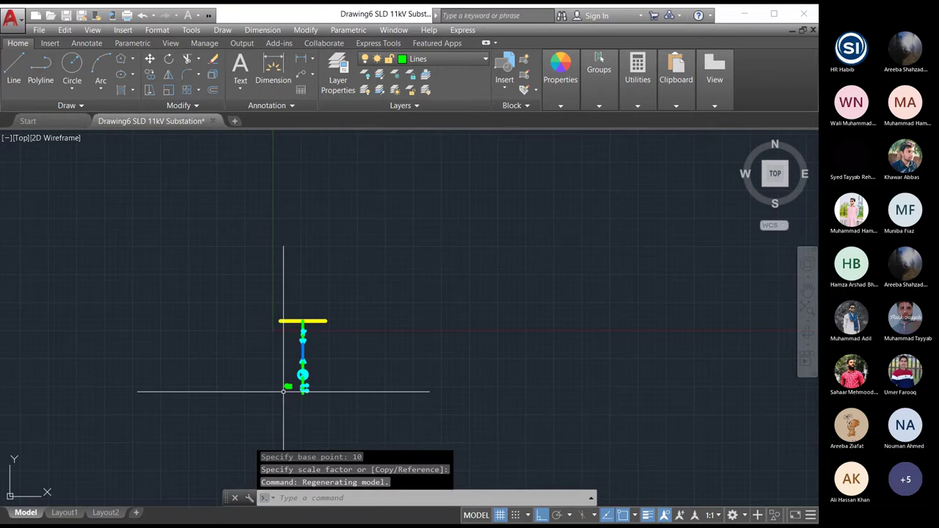
scroll(347, 391, up, 5)
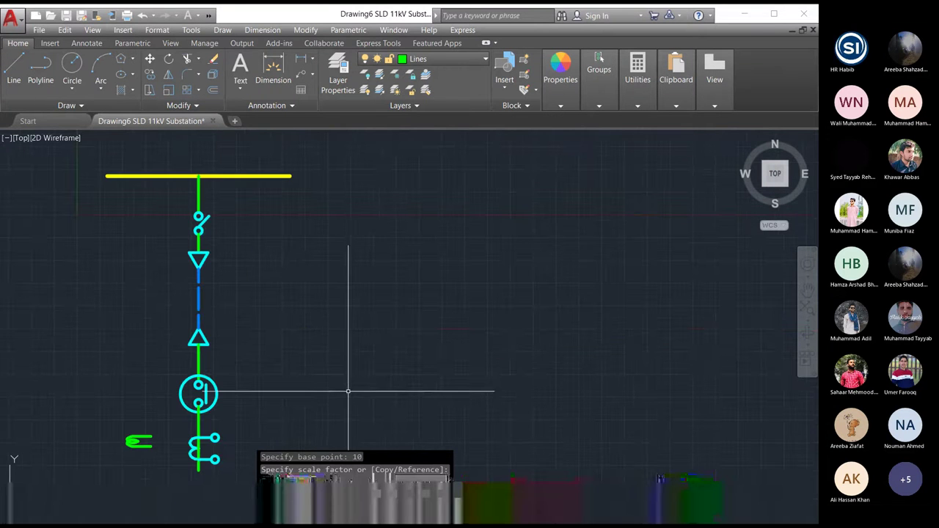
Zoom All to show the entire drawing.
text(zz)
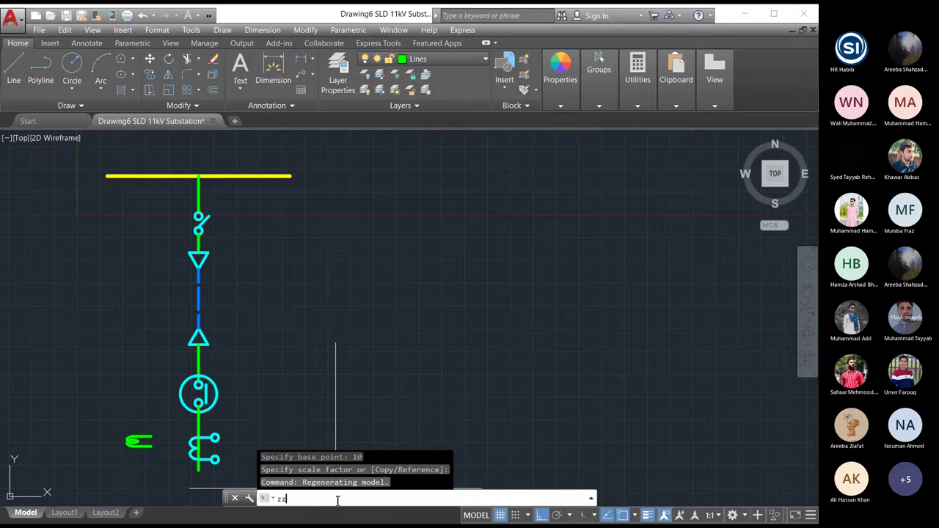
key(BackSpace)
text(oom)
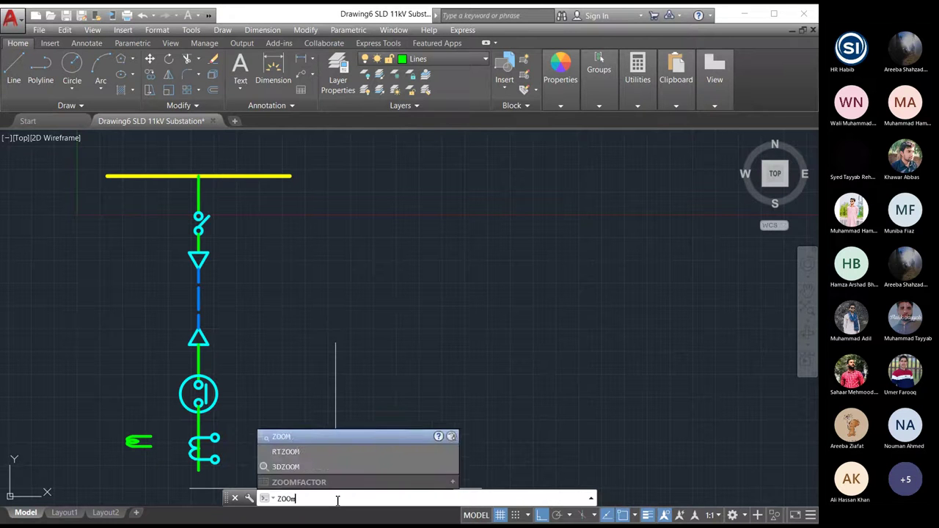
key(Return)
text(a)
key(Return)
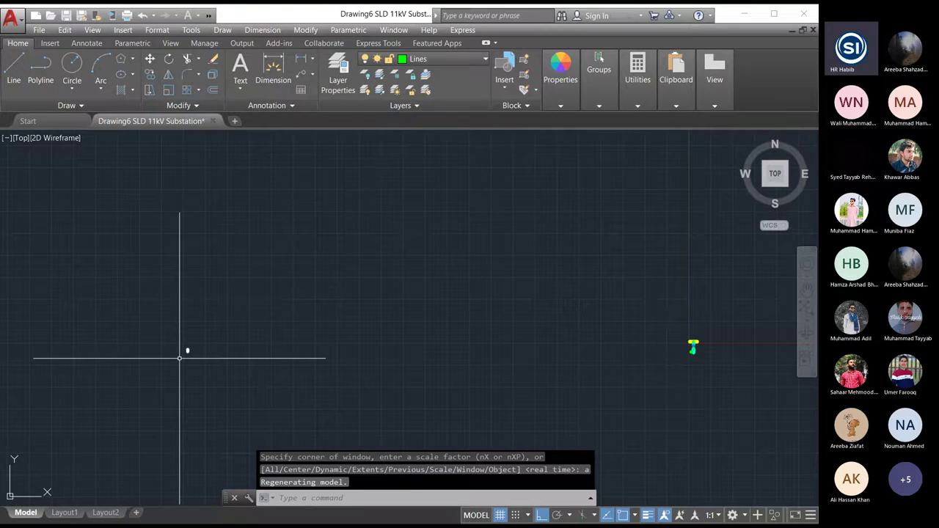
Move the transformer by its base grip to the left of the green feeder.
scroll(191, 348, up, 6)
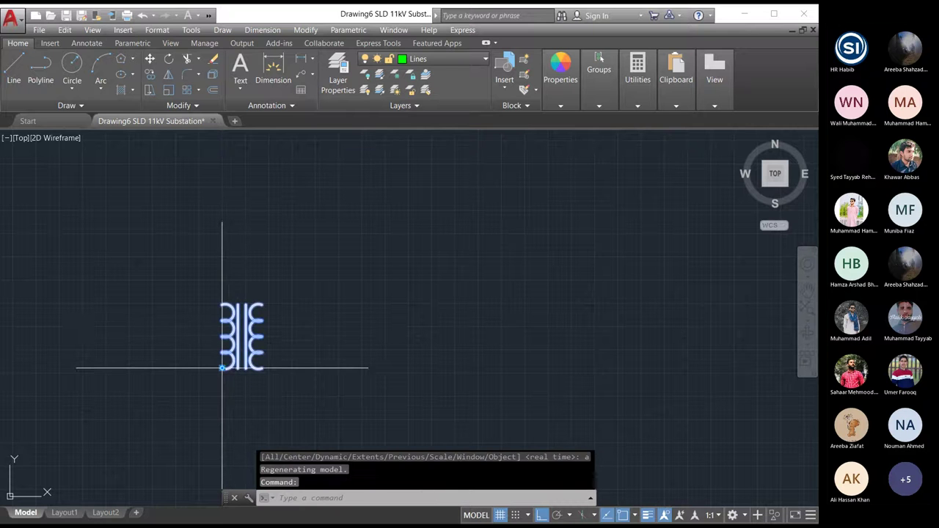
click(223, 367)
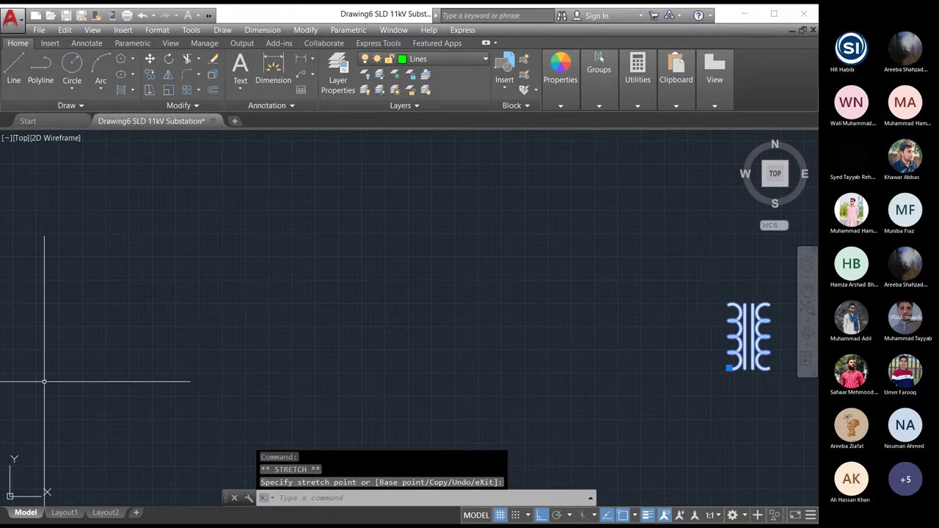
scroll(250, 367, down, 2)
scroll(322, 359, up, 4)
click(321, 360)
click(321, 360)
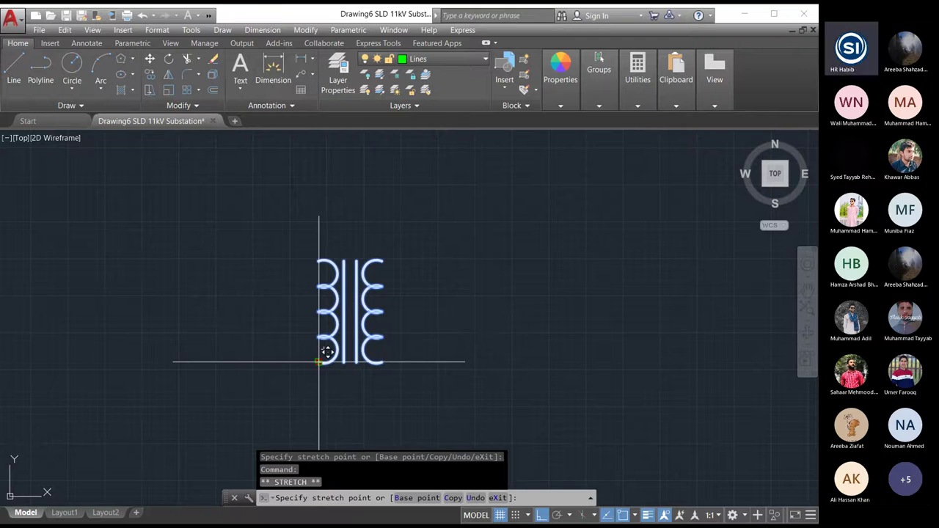
scroll(275, 371, down, 4)
scroll(250, 366, down, 5)
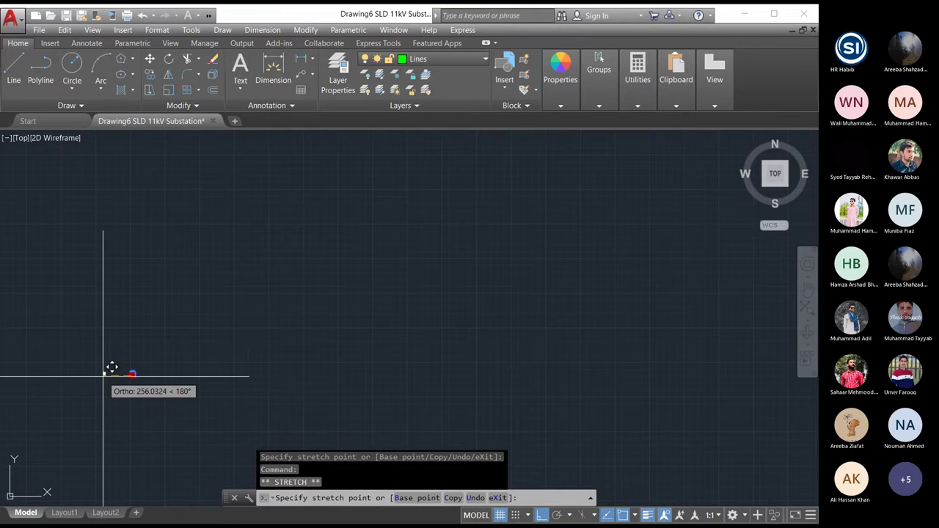
scroll(112, 368, up, 5)
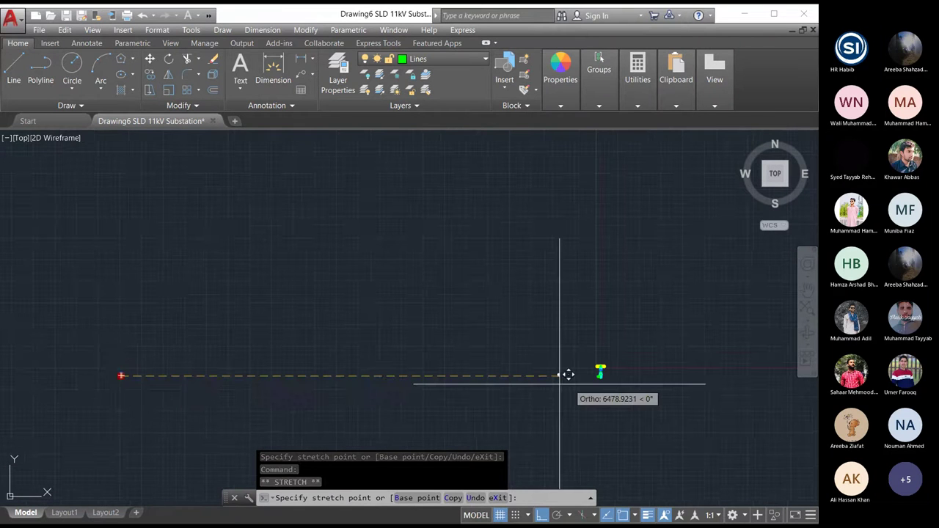
click(584, 375)
scroll(224, 398, down, 5)
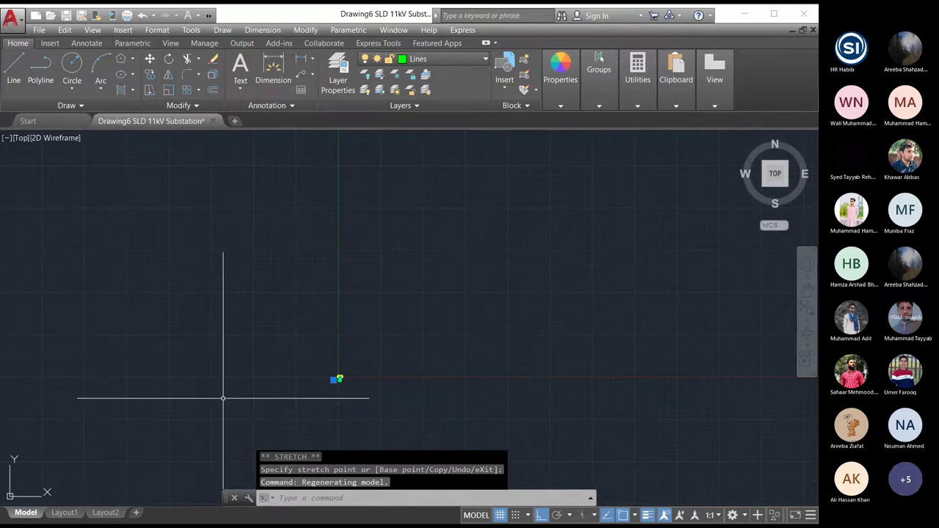
scroll(340, 320, up, 5)
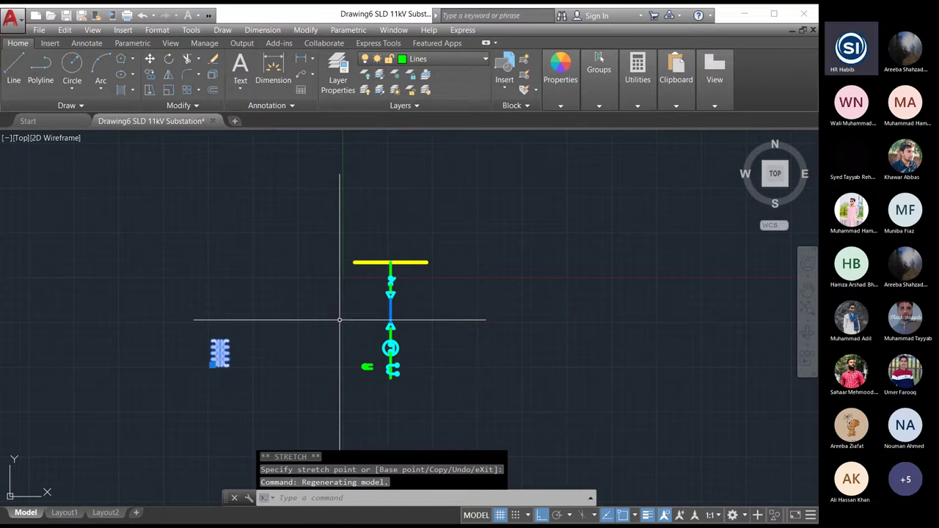
scroll(279, 330, up, 5)
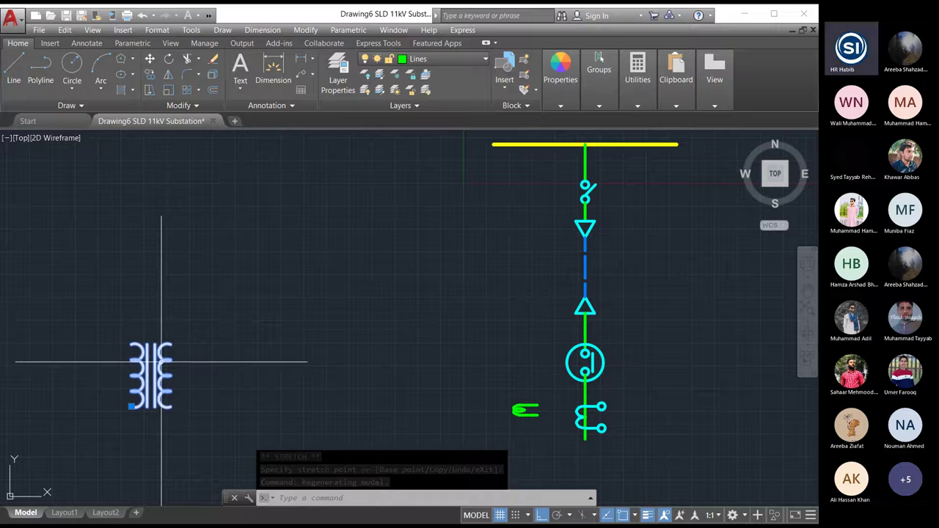
Rotate the transformer 90° so it lies horizontally.
click(305, 29)
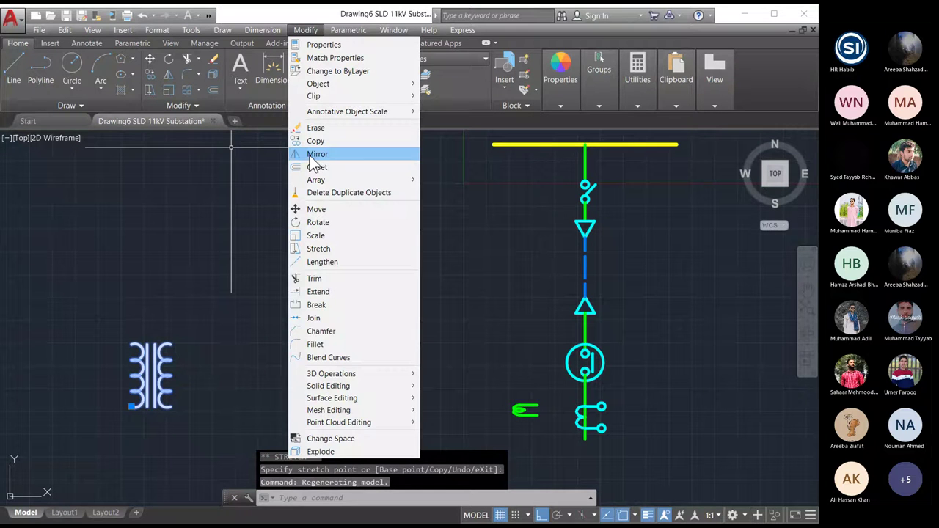
click(318, 223)
click(130, 405)
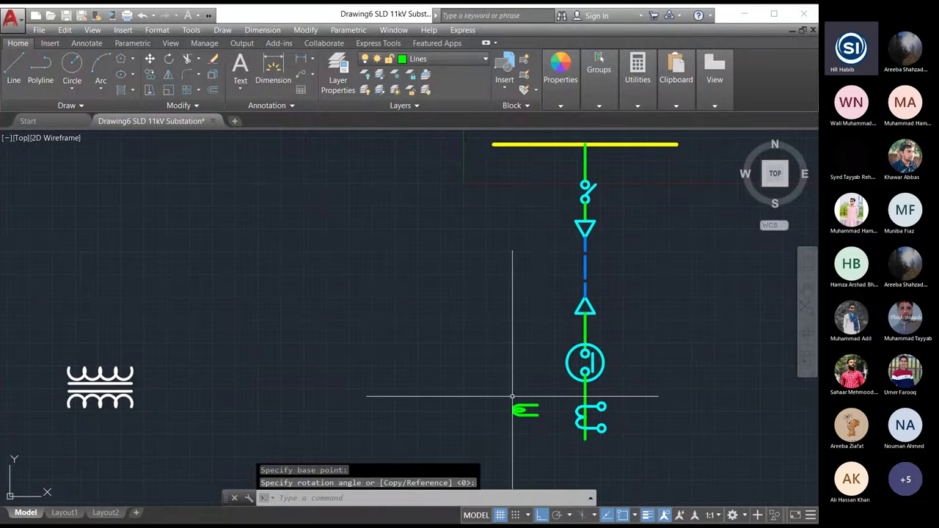
click(489, 392)
With Ortho off, move the transformer onto the feeder's lower end just below the CT symbol.
click(90, 381)
click(88, 384)
click(131, 406)
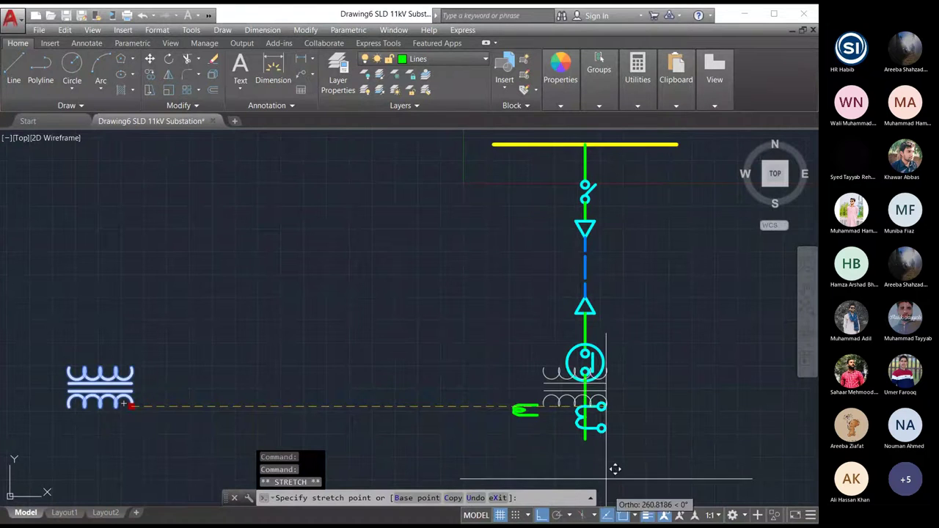
key(F8)
scroll(535, 369, down, 4)
scroll(508, 408, up, 5)
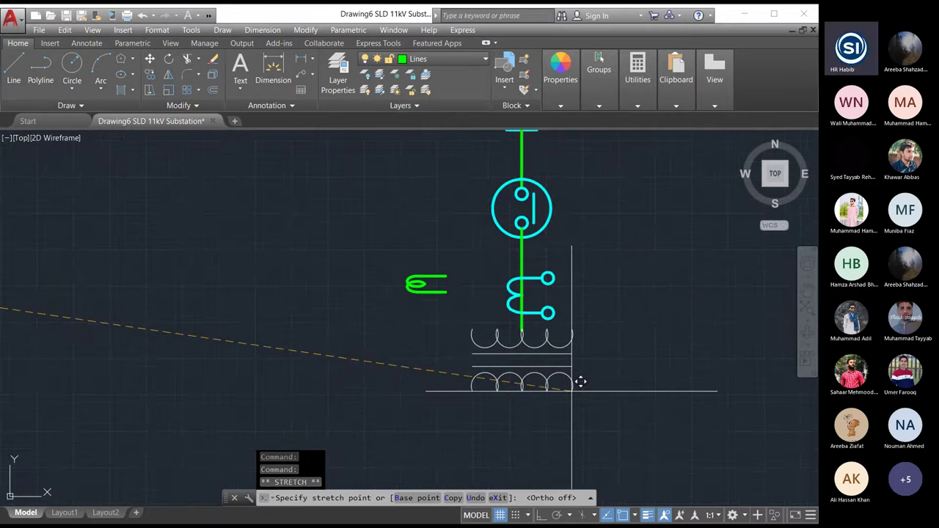
click(578, 381)
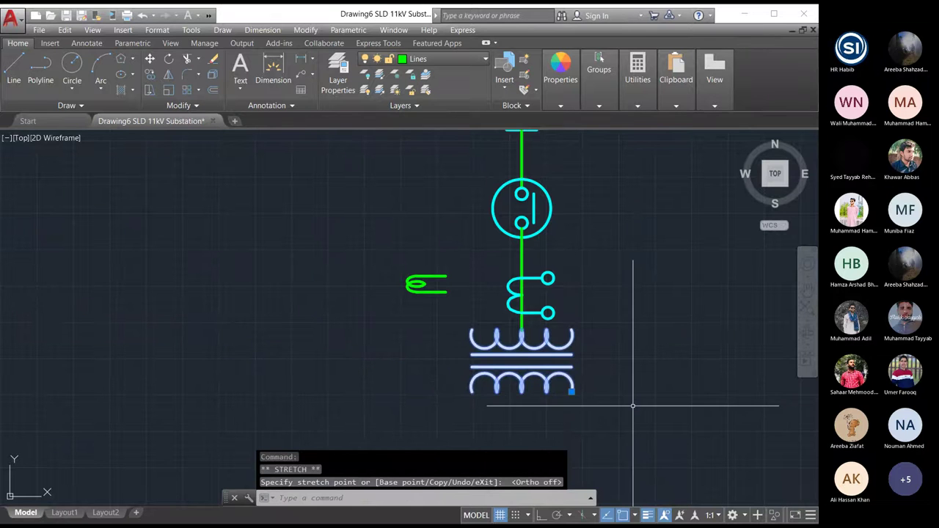
key(Escape)
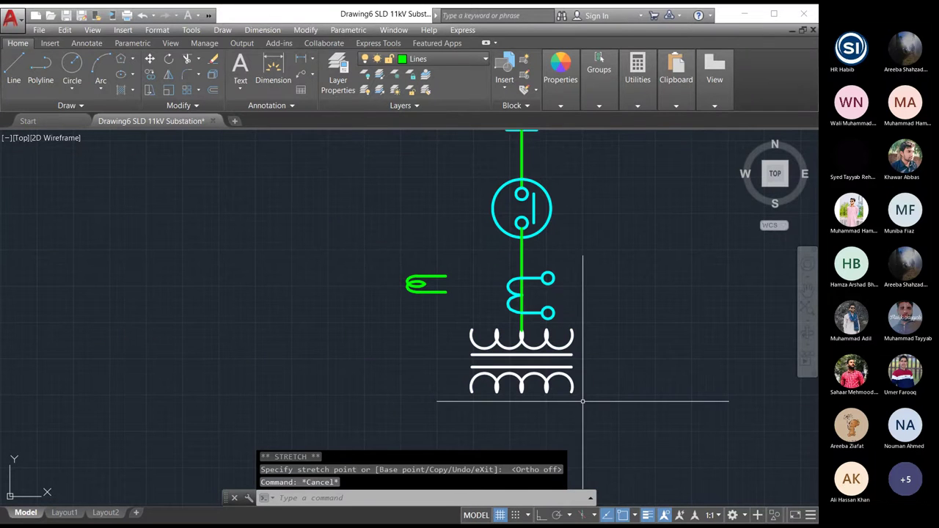
click(549, 346)
click(449, 58)
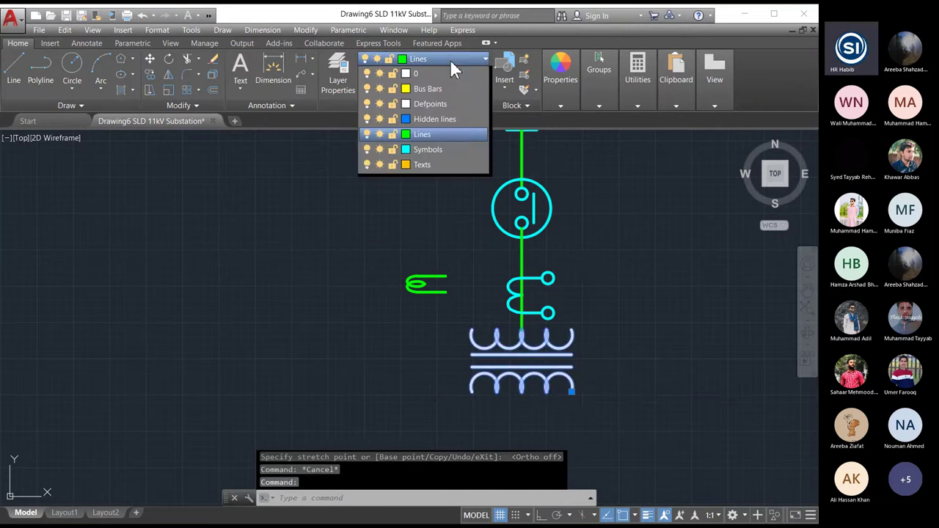
Try putting the transformer on the Symbols layer through its shortcut-menu properties.
click(435, 149)
click(677, 327)
key(Escape)
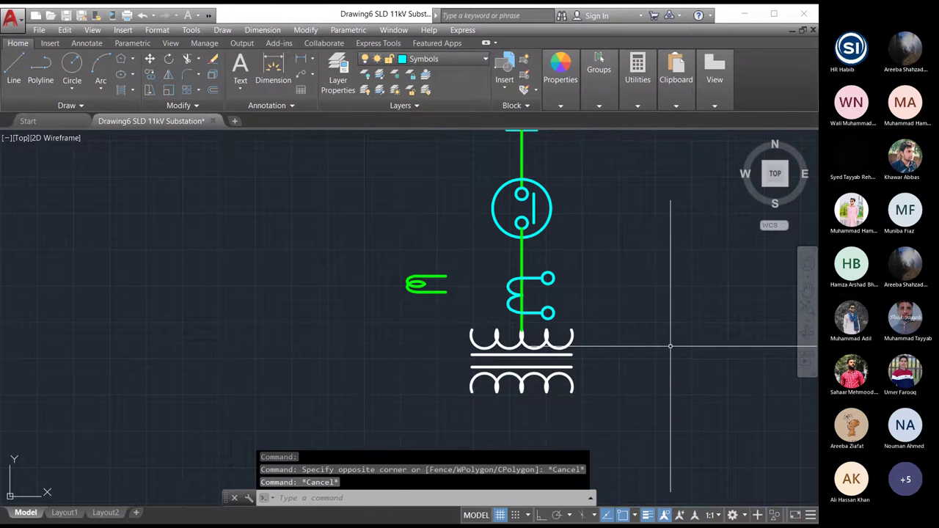
right_click(542, 348)
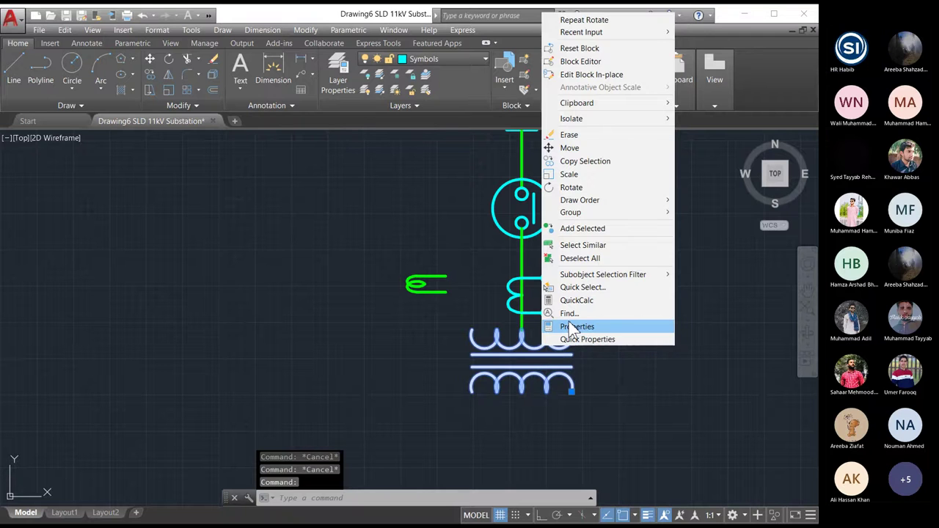
click(568, 325)
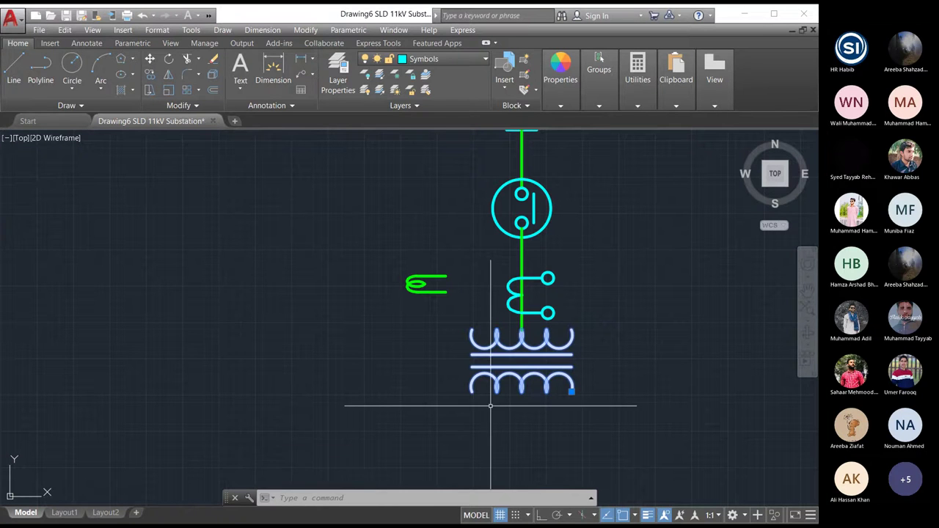
click(421, 356)
key(Escape)
key(Escape)
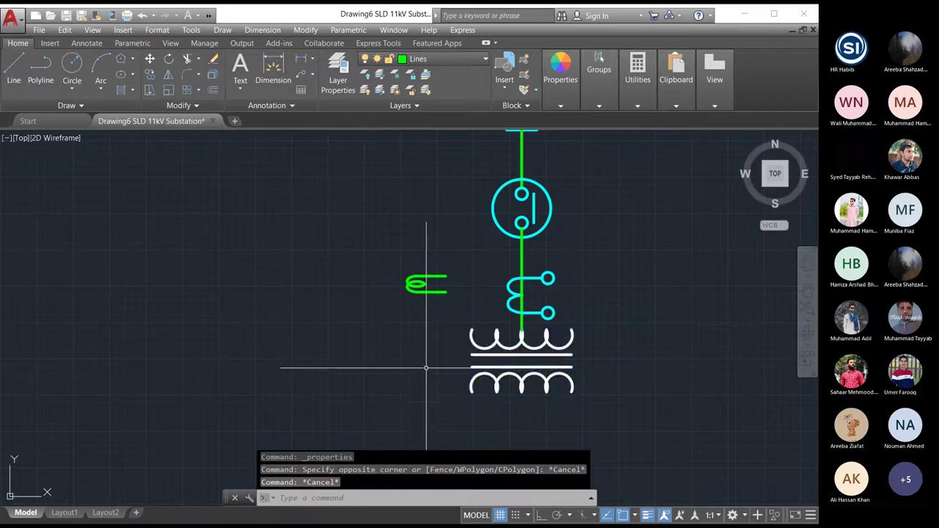
Review the drawing's layers and the transformer's object property settings.
click(430, 59)
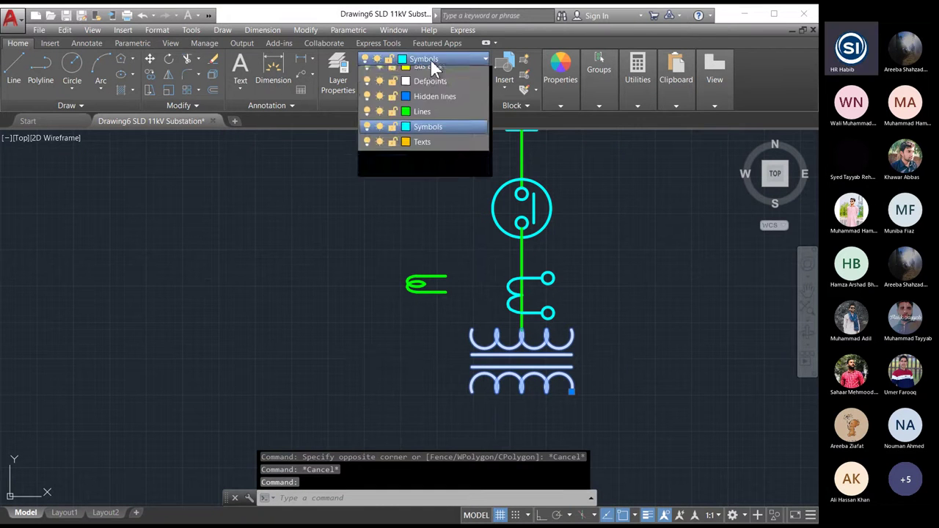
key(Escape)
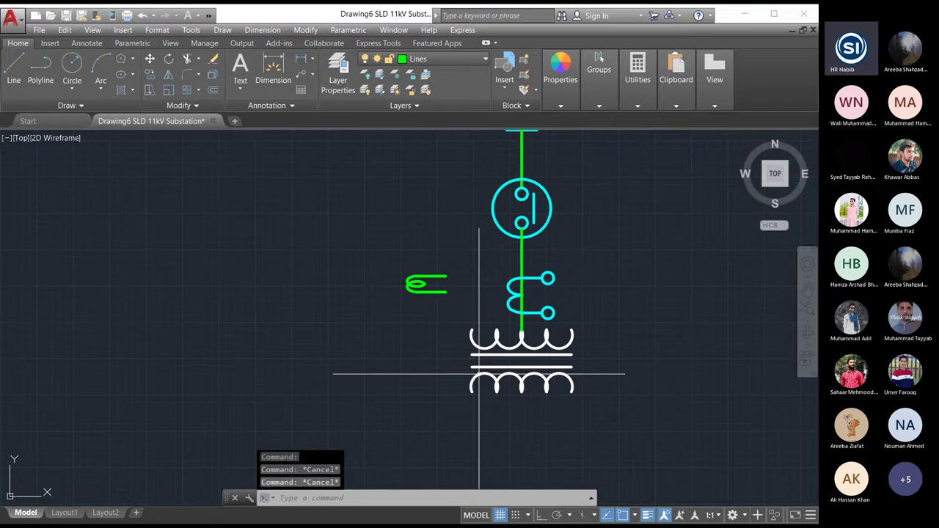
click(497, 341)
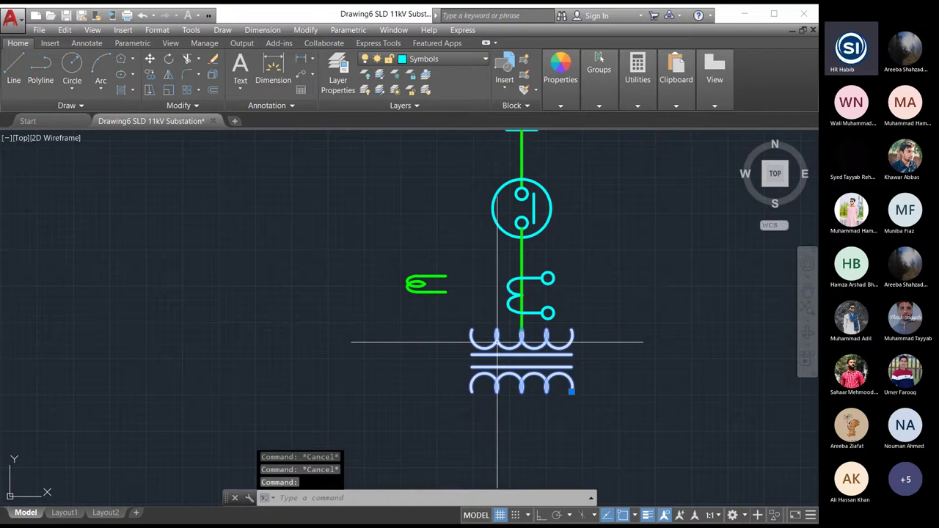
click(565, 103)
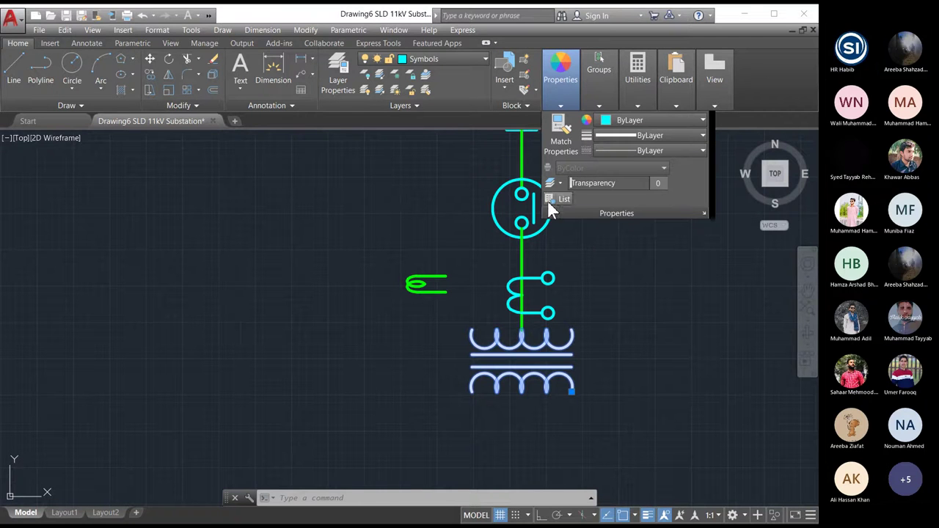
click(357, 257)
key(Escape)
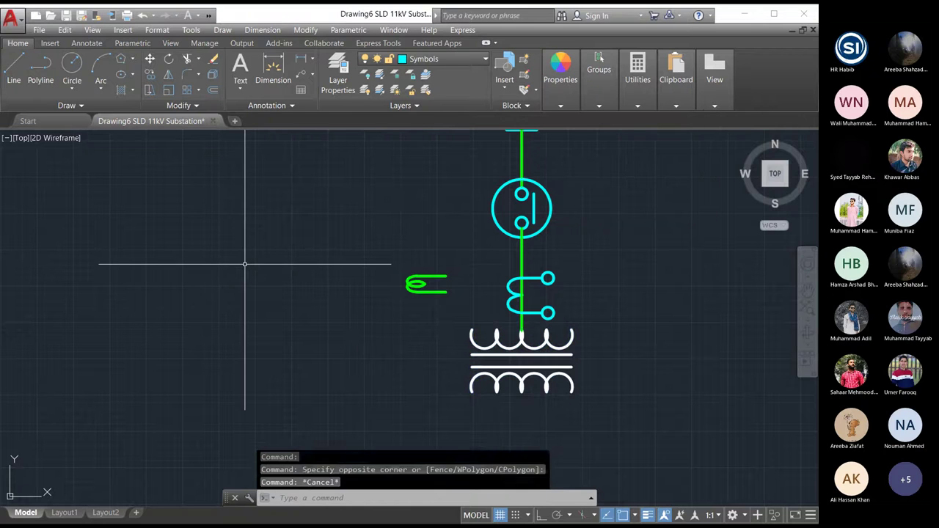
key(Escape)
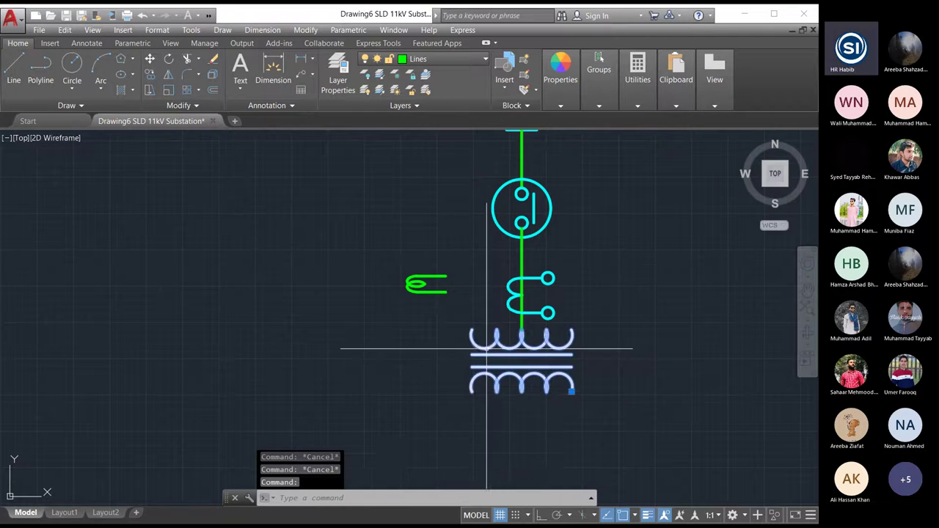
Move the transformer block by its grip to the left of the feeder line.
click(550, 388)
click(572, 394)
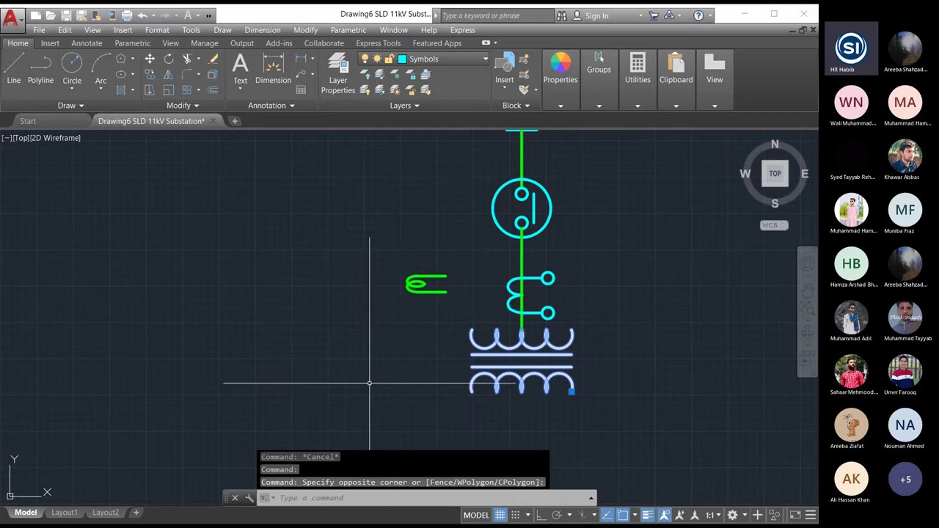
click(572, 393)
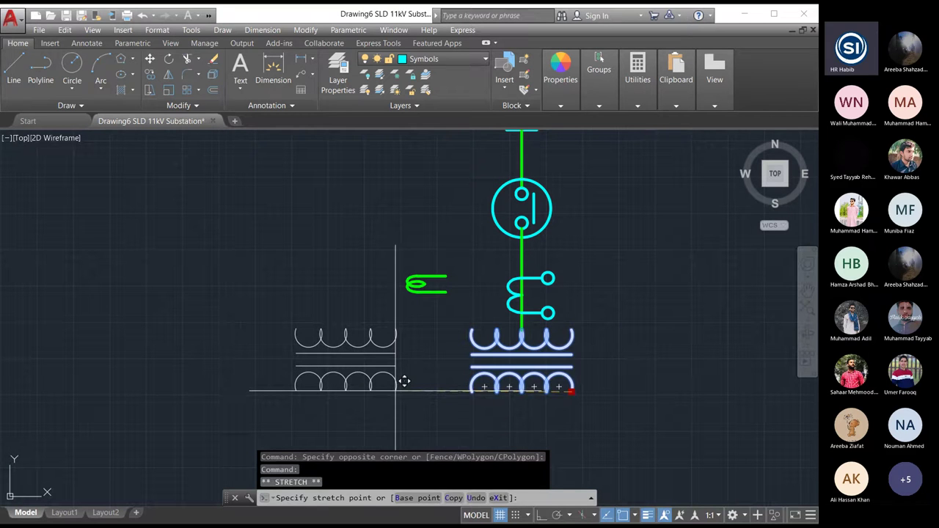
click(396, 391)
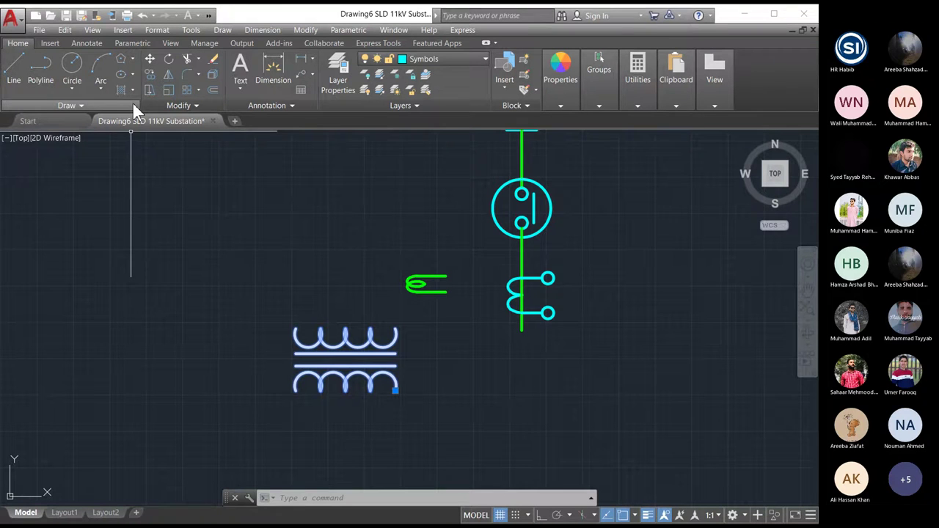
Extend the green feeder line 15 units straight down from its lower end.
click(100, 89)
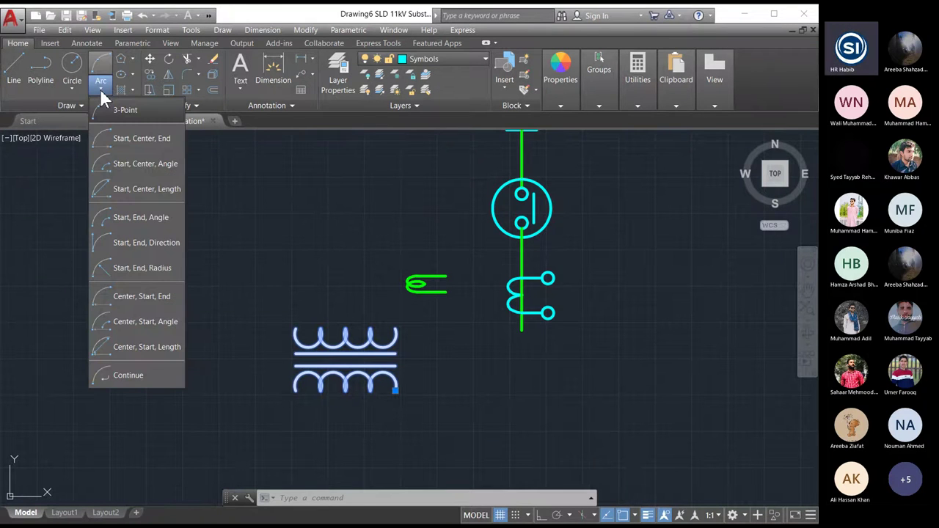
click(124, 139)
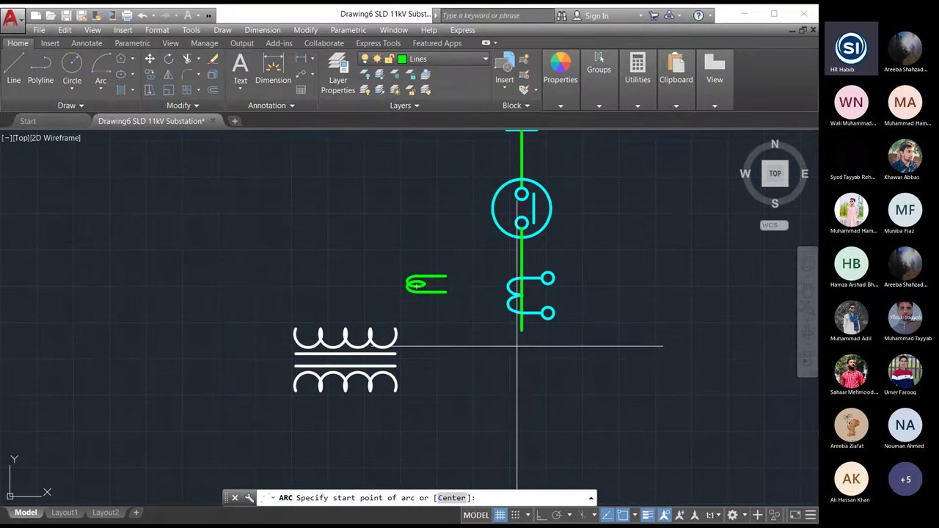
key(Escape)
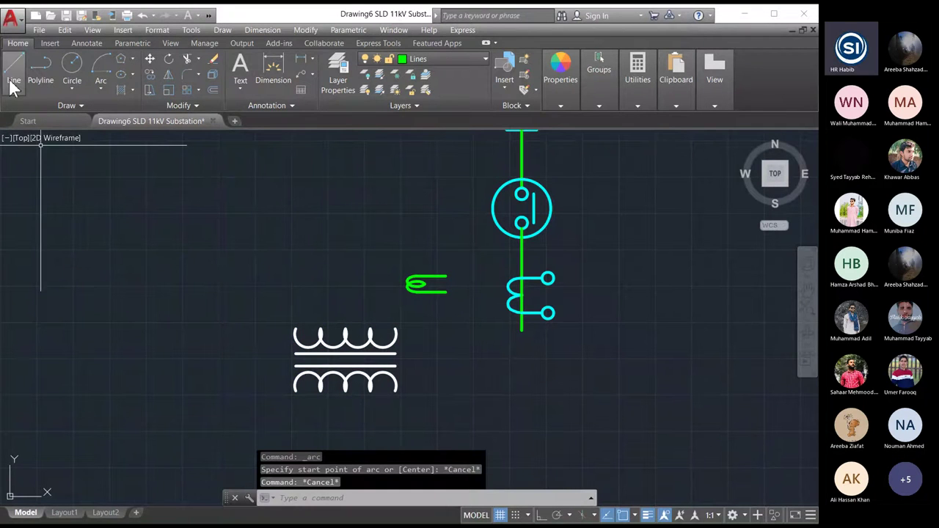
click(17, 66)
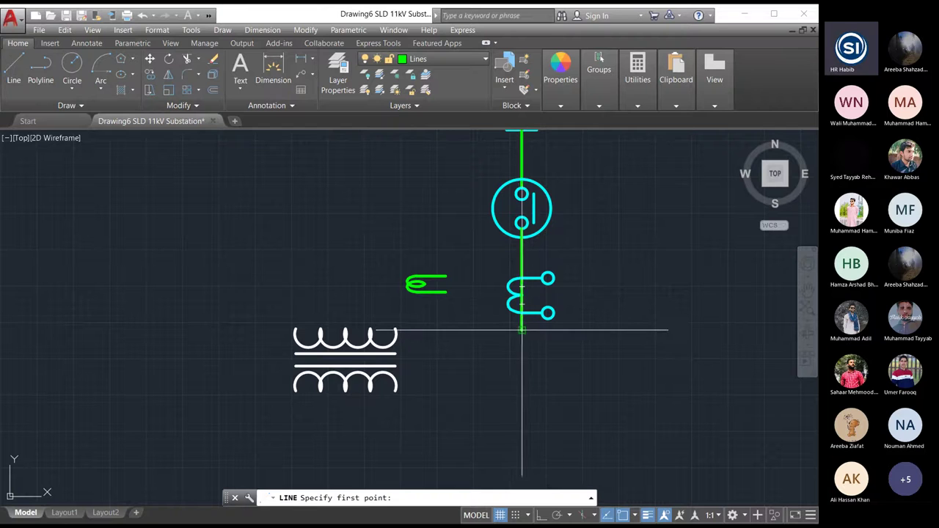
click(522, 330)
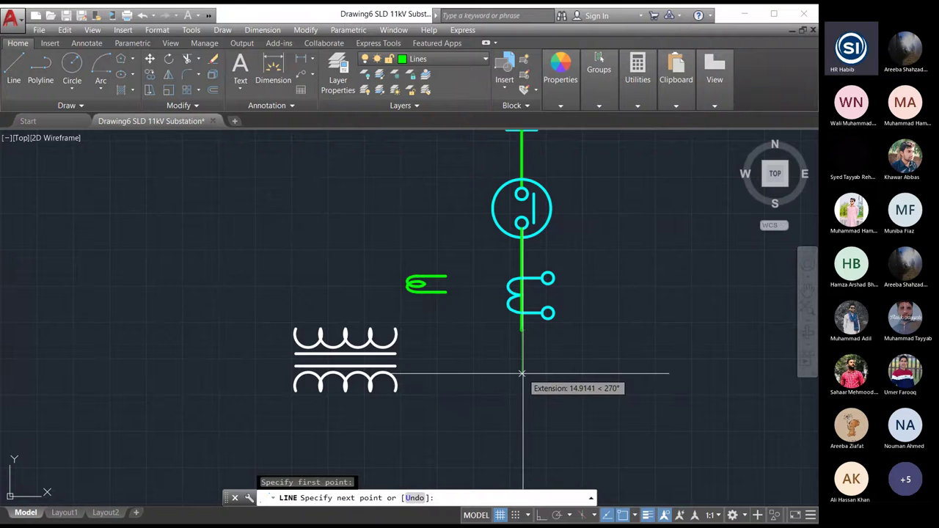
text(15)
key(Return)
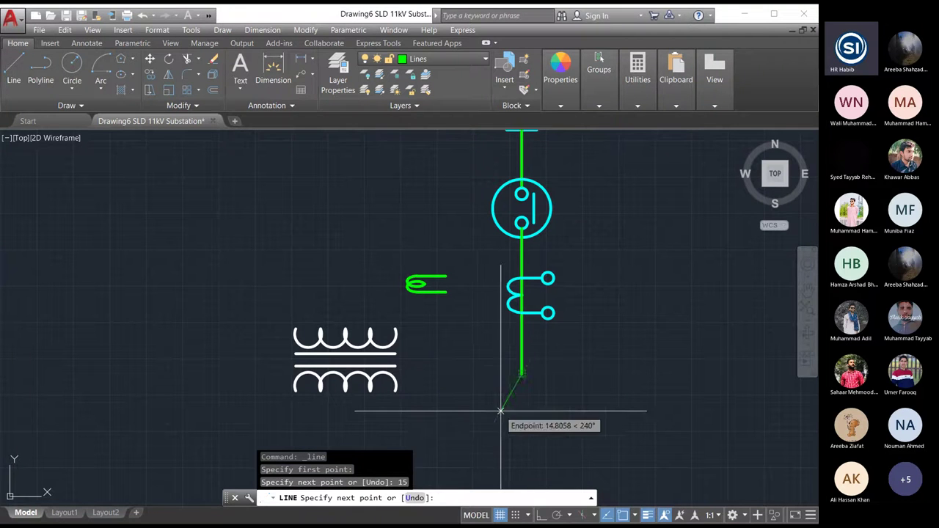
key(Escape)
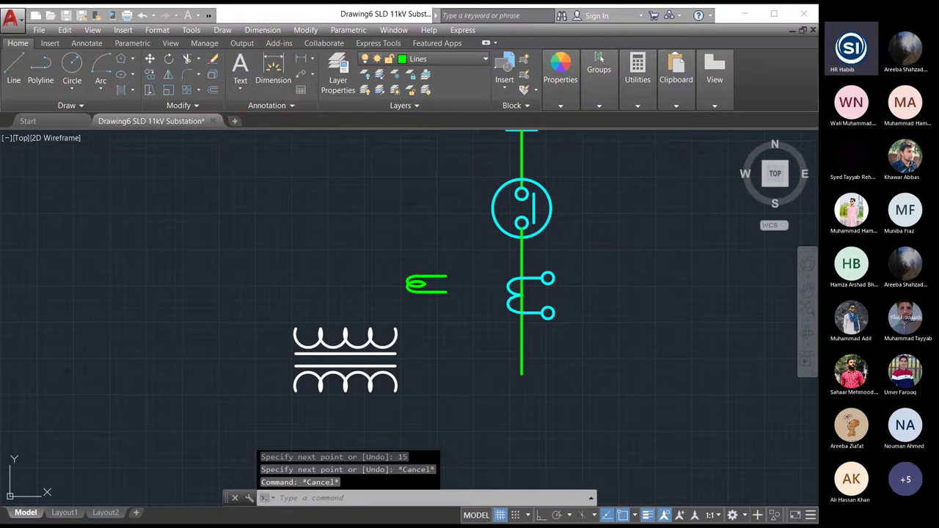
Draw a start-centre-end half-circle arc from the new end, centre 8 units right, and select it.
click(277, 498)
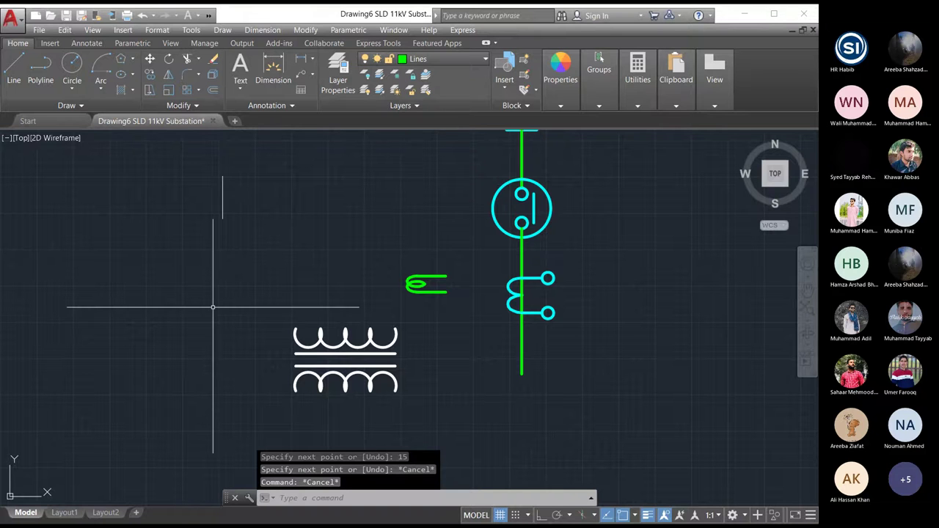
click(99, 86)
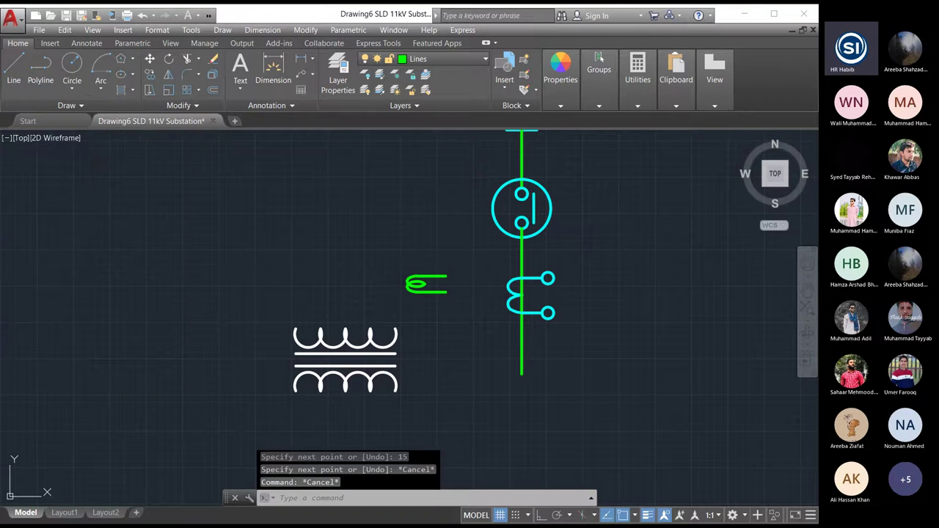
click(522, 374)
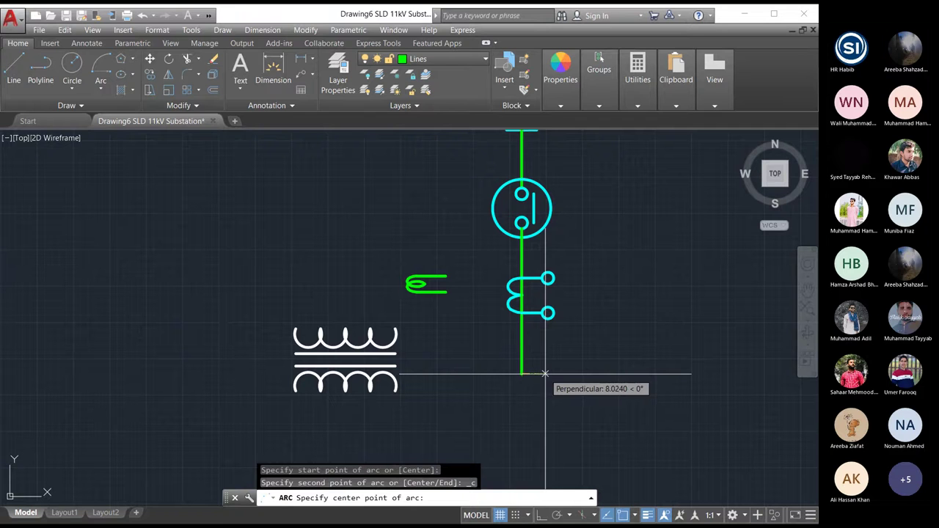
text(8)
key(Return)
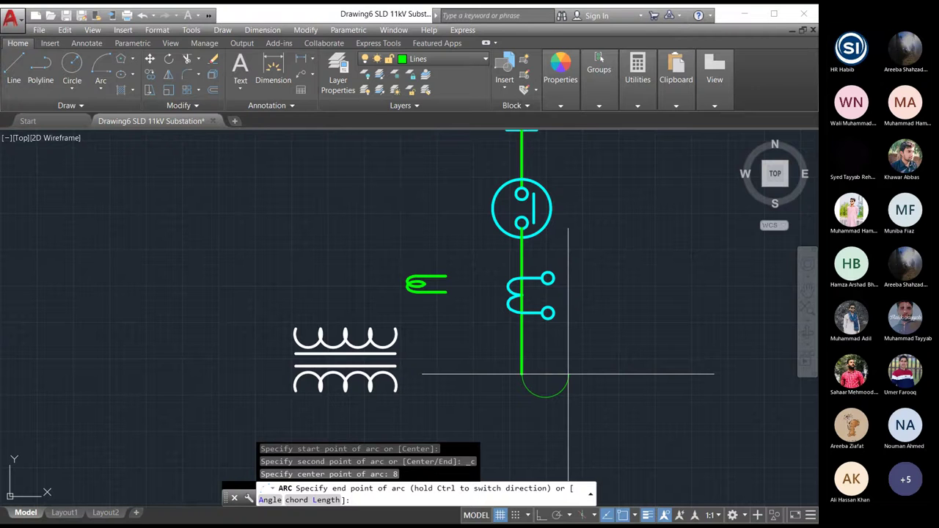
click(568, 374)
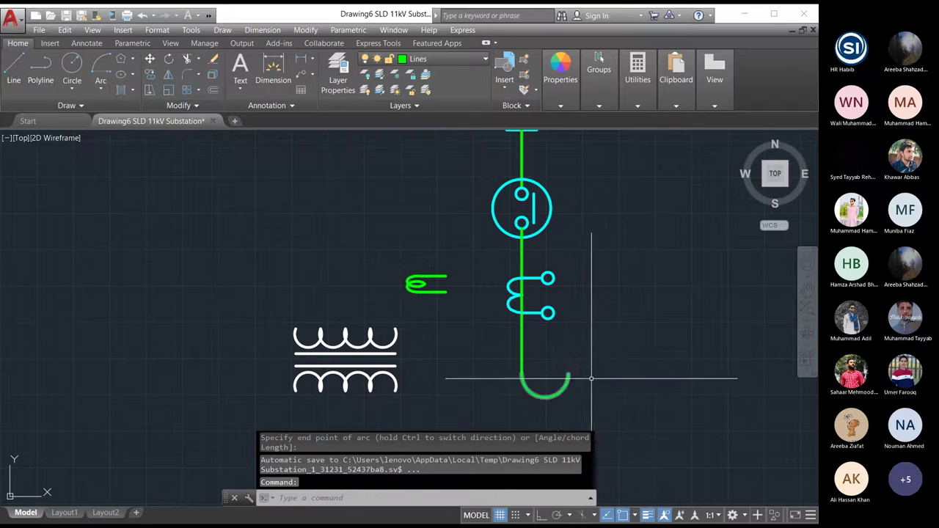
scroll(412, 371, down, 2)
scroll(497, 396, up, 4)
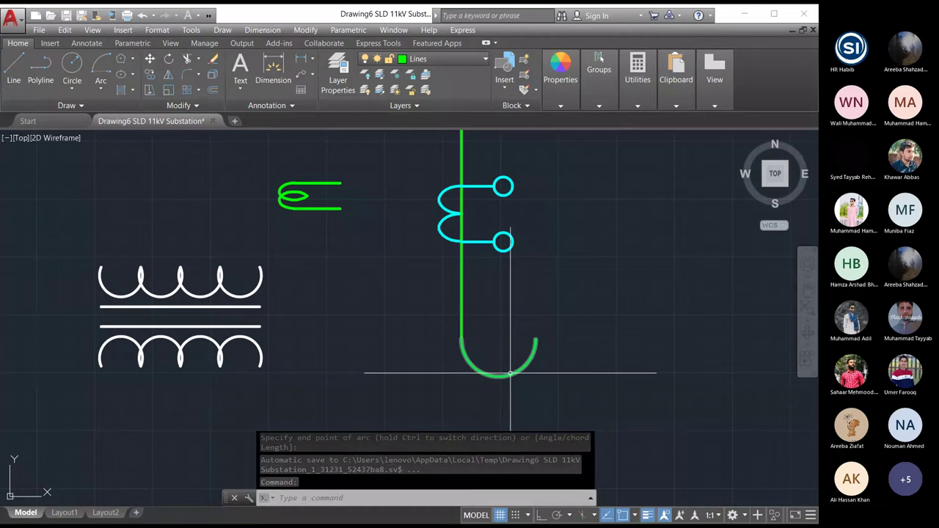
click(510, 374)
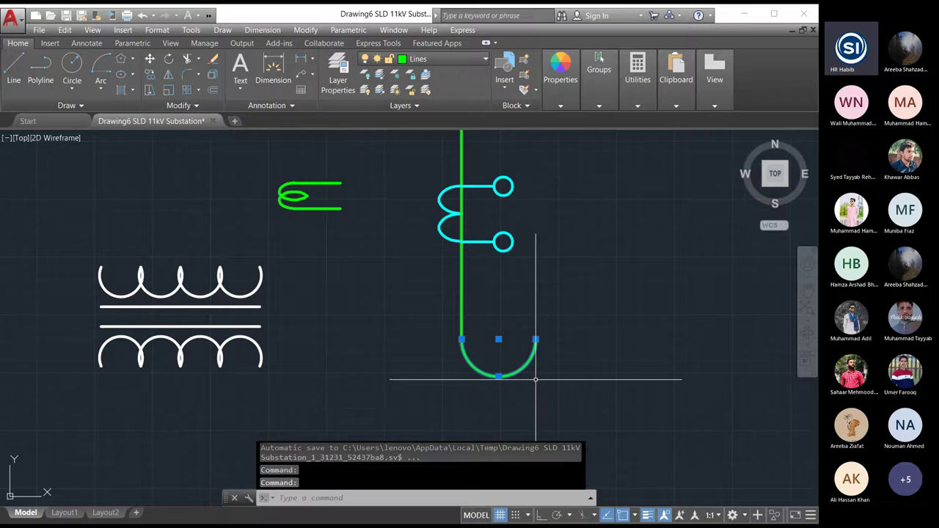
Start a Modify > Array > Rectangular Array of the selected green arc.
click(306, 30)
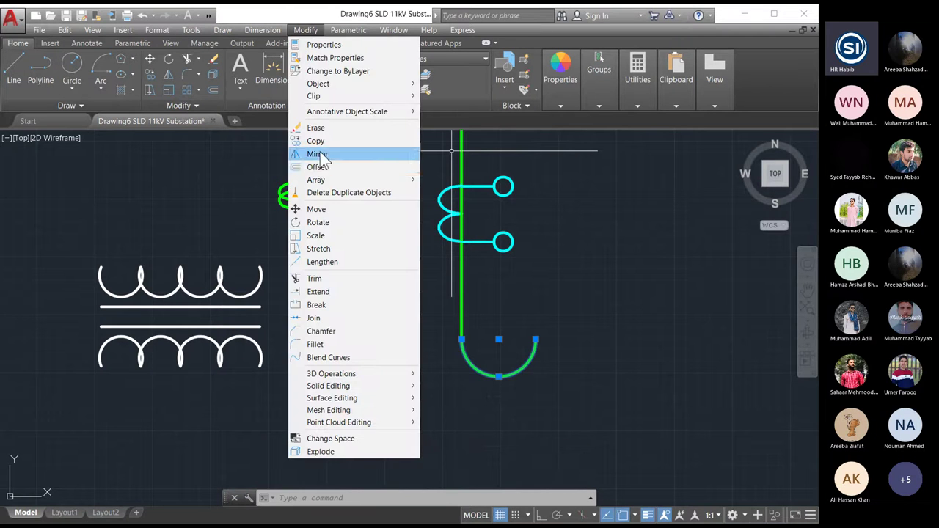
mouse_move(328, 181)
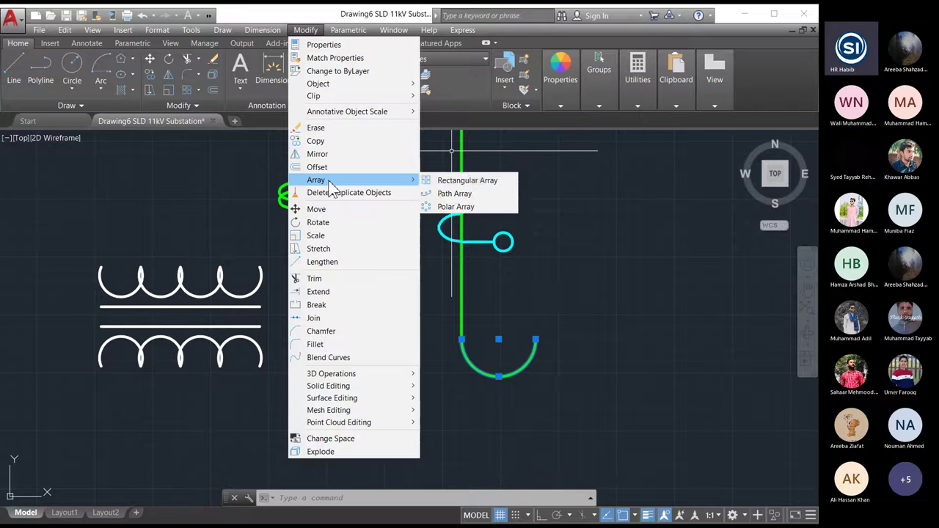
click(443, 184)
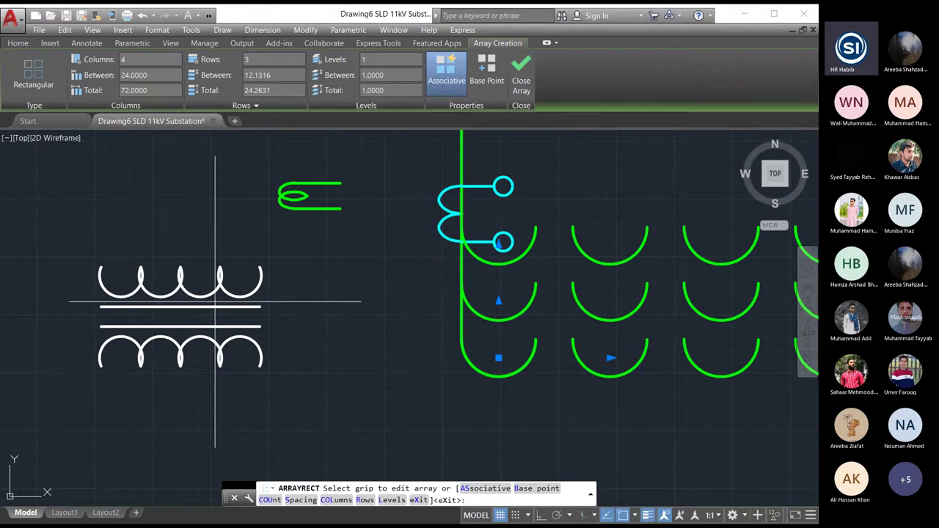
scroll(220, 300, down, 4)
scroll(319, 280, up, 2)
scroll(319, 281, up, 2)
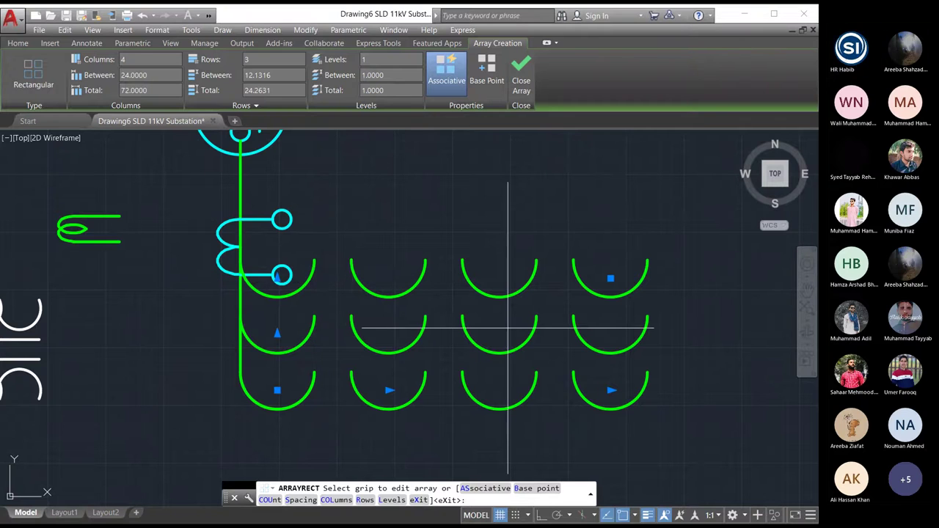
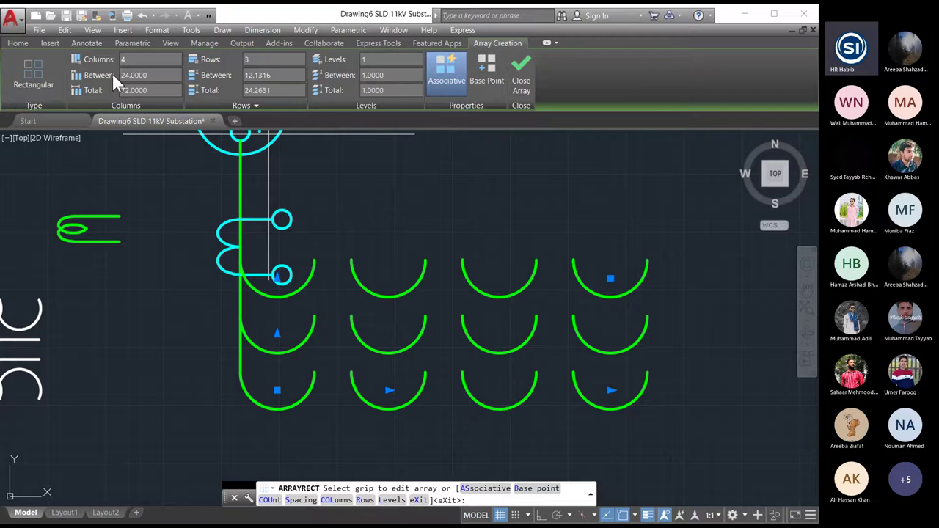
Reduce the arc grid to one row of nine arcs and pick the column-spacing grip.
key(ctrl+z)
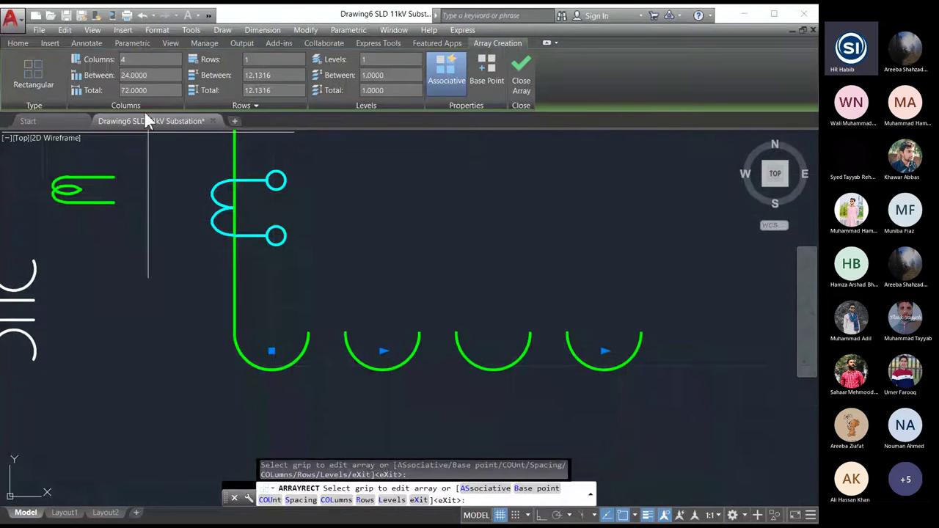
key(ctrl+z)
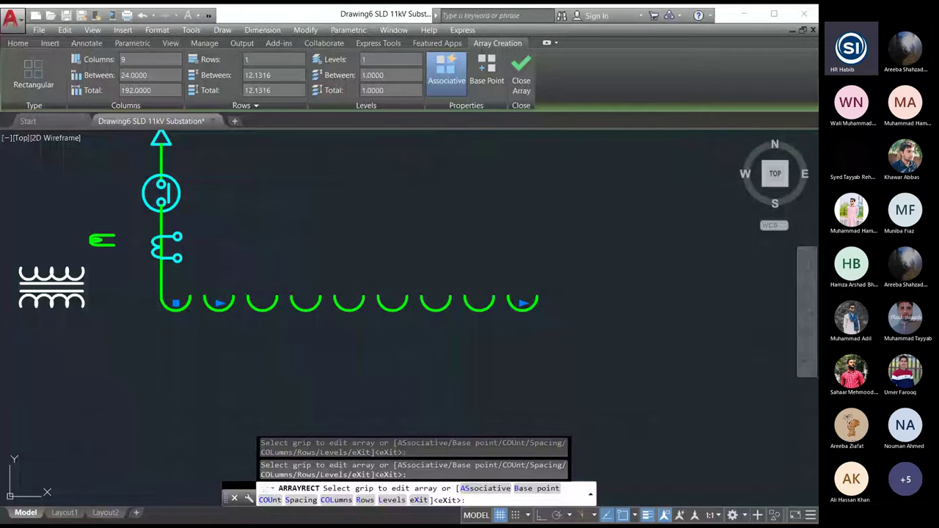
scroll(163, 301, up, 2)
click(219, 302)
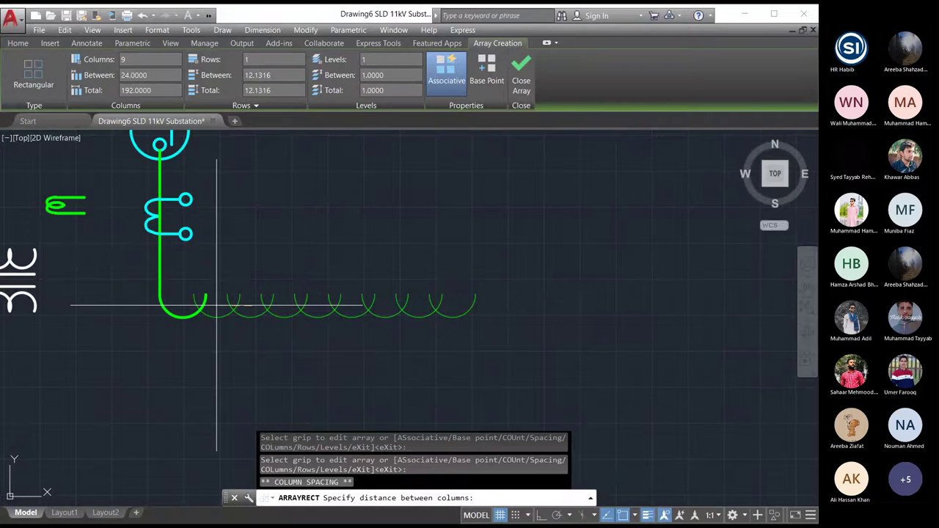
Drag the array grips to tighten the arc spacing to 10.8537 and extend the row to ten arcs.
click(217, 306)
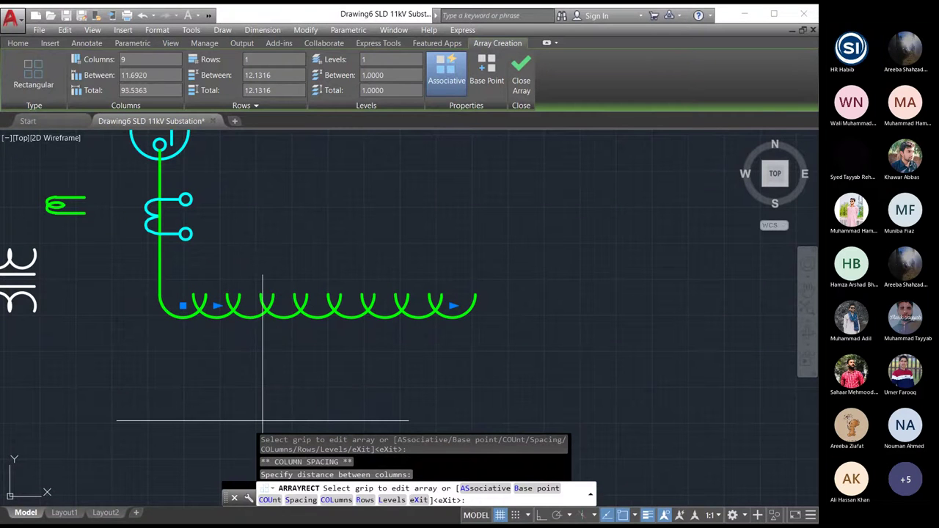
click(217, 305)
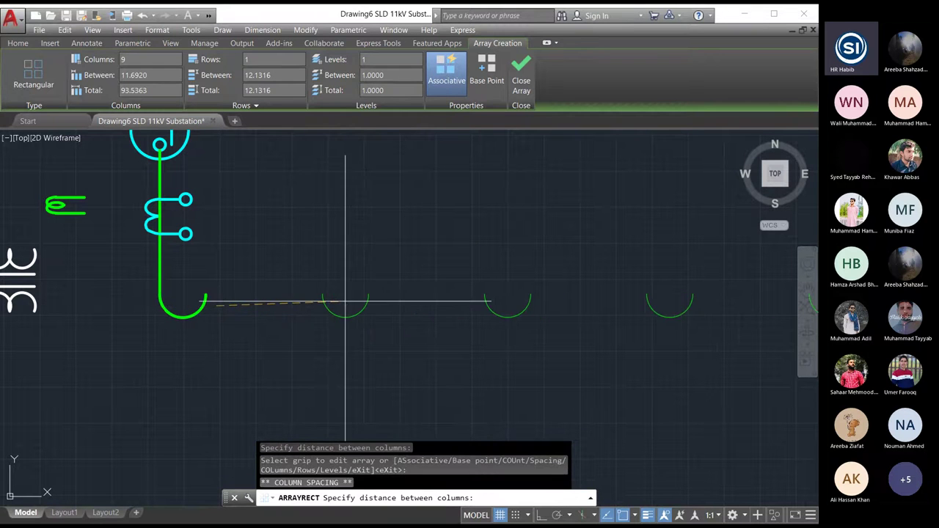
click(214, 303)
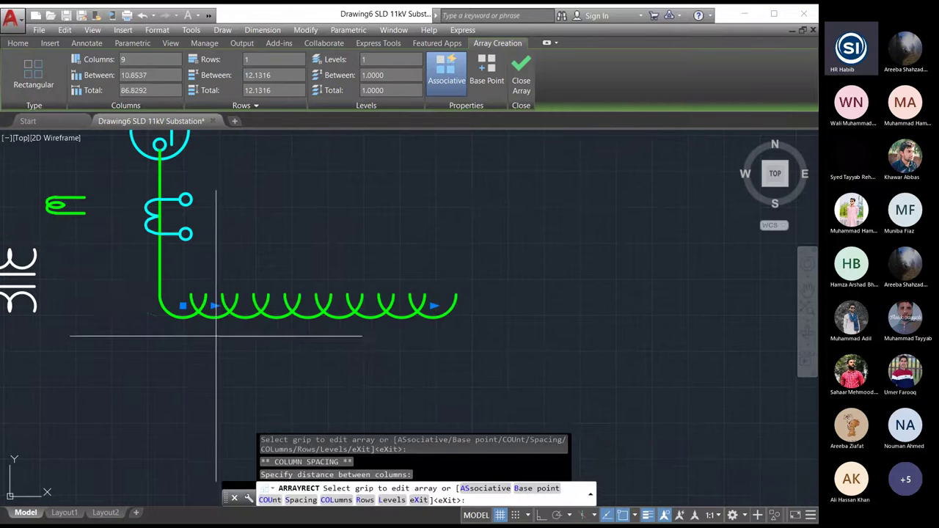
click(434, 307)
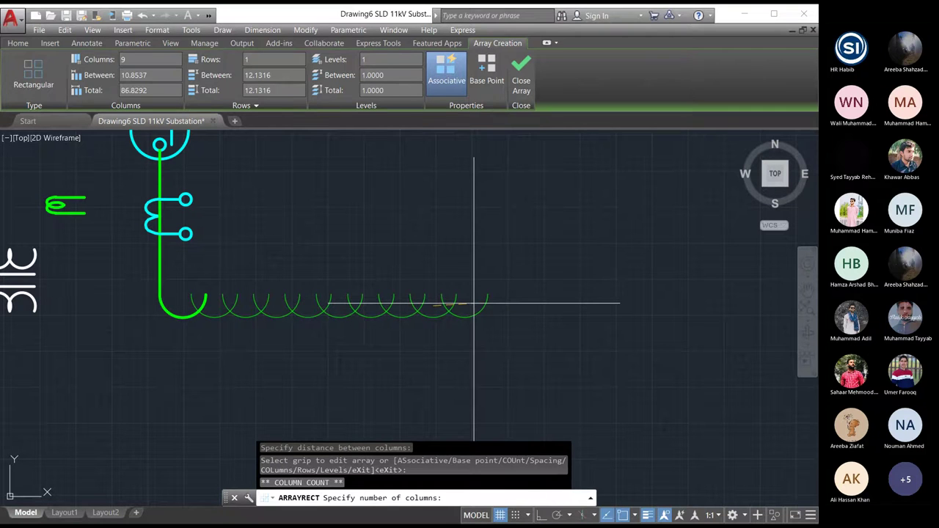
click(477, 303)
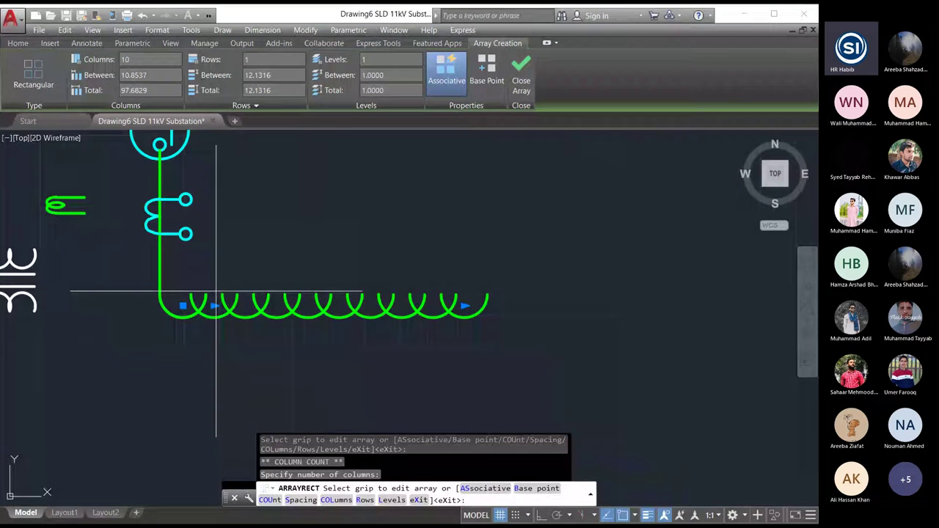
Set the column spacing to 20, after trying 5, 10 and 15.
click(157, 73)
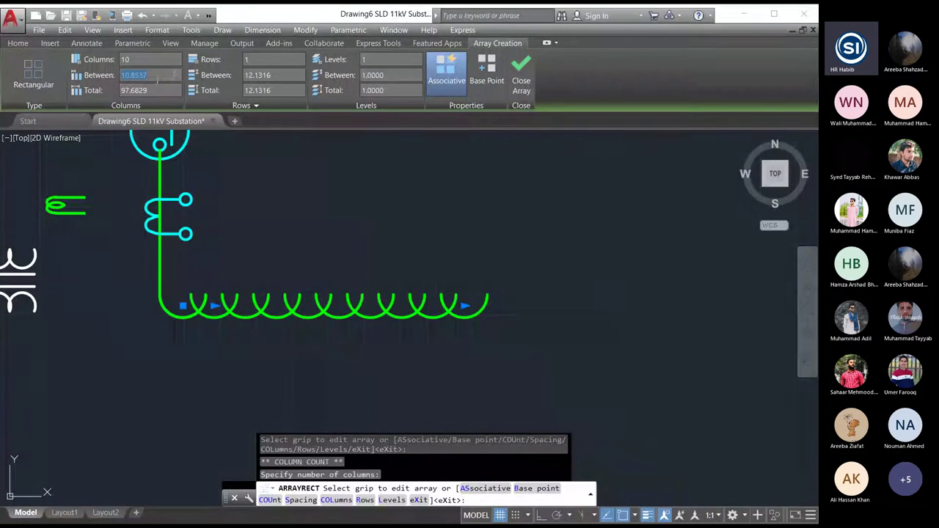
text(5)
key(Return)
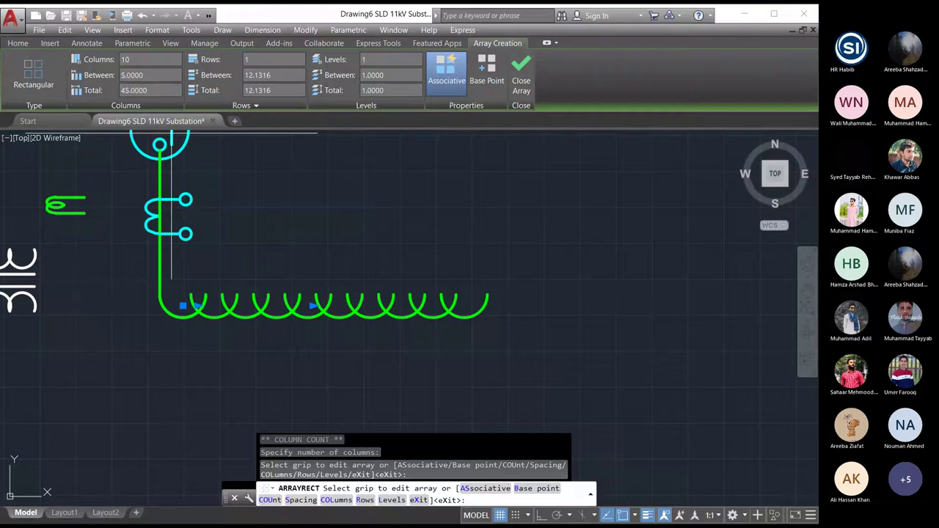
click(152, 76)
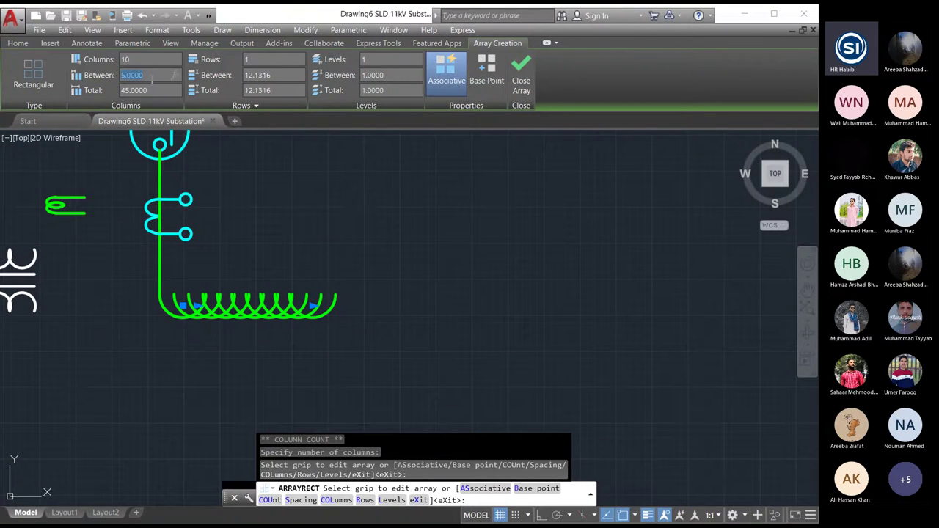
text(10)
key(Return)
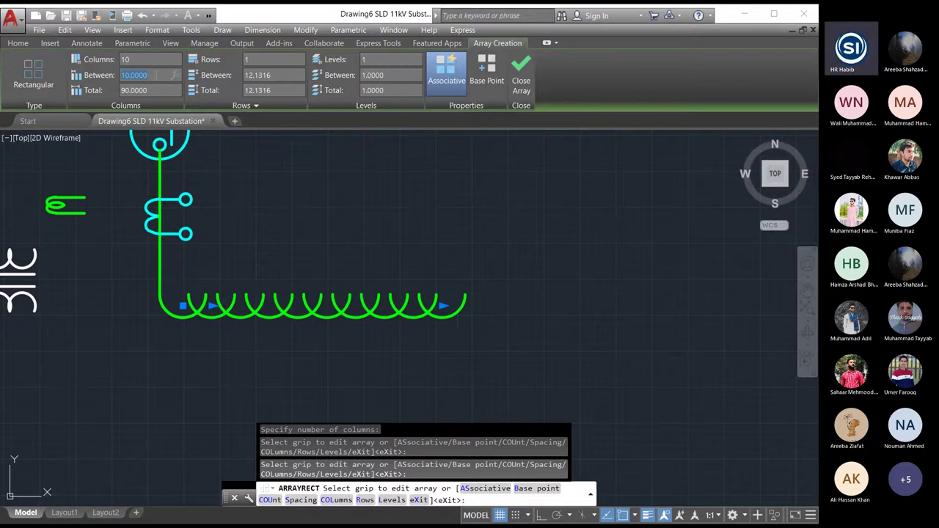
text(15)
key(Return)
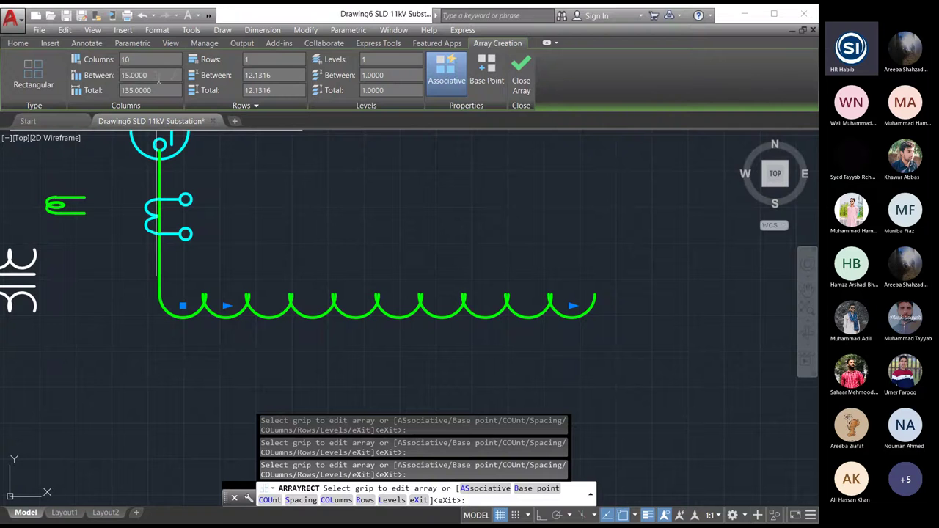
click(156, 74)
text(20)
key(Return)
key(Return)
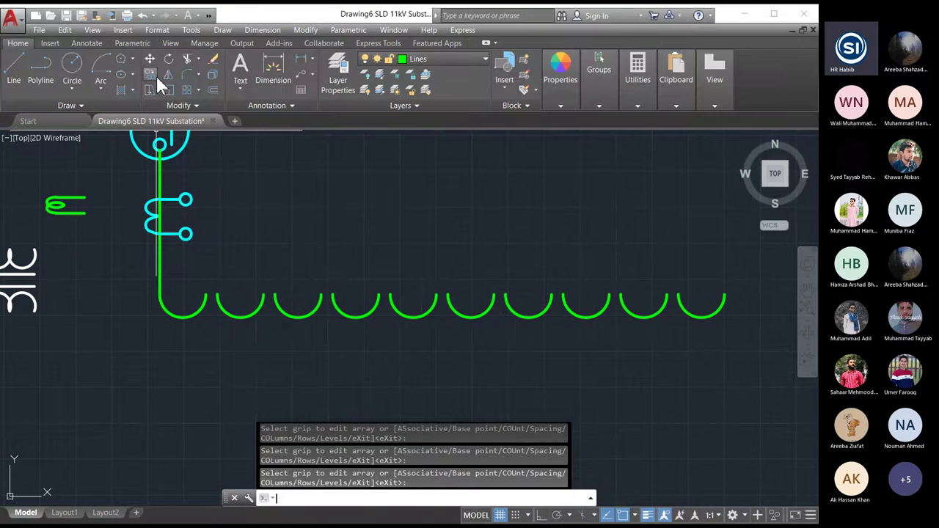
Select the ten-arc row and set Columns Between to 12 (108 total), after trying 10, 5 and 15.
click(262, 297)
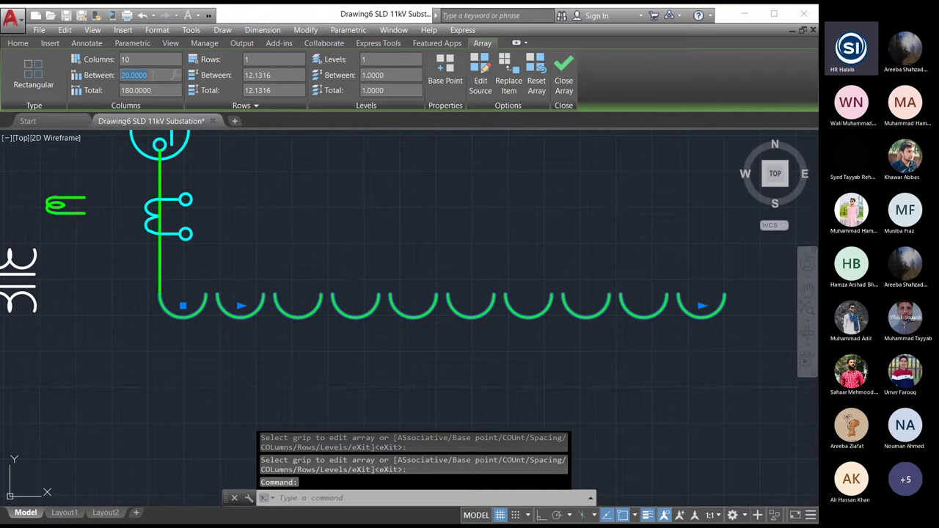
text(10)
key(Return)
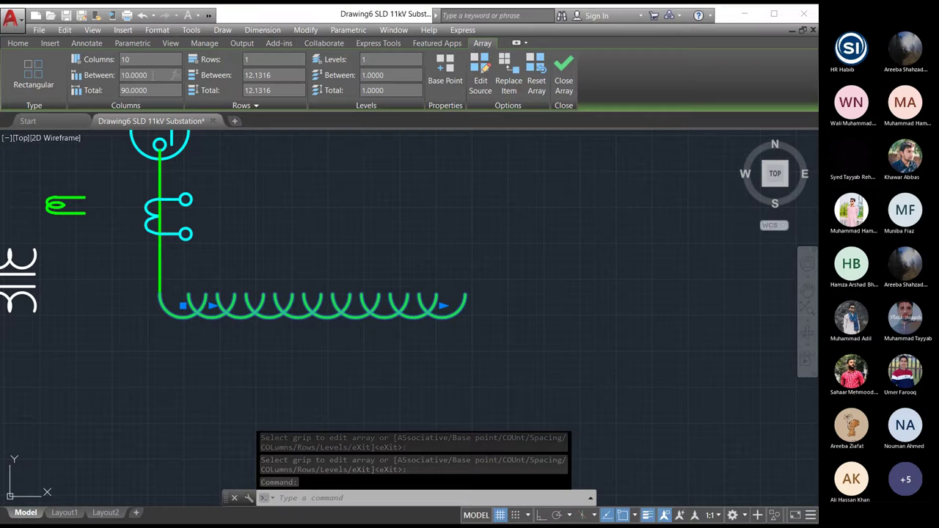
click(112, 81)
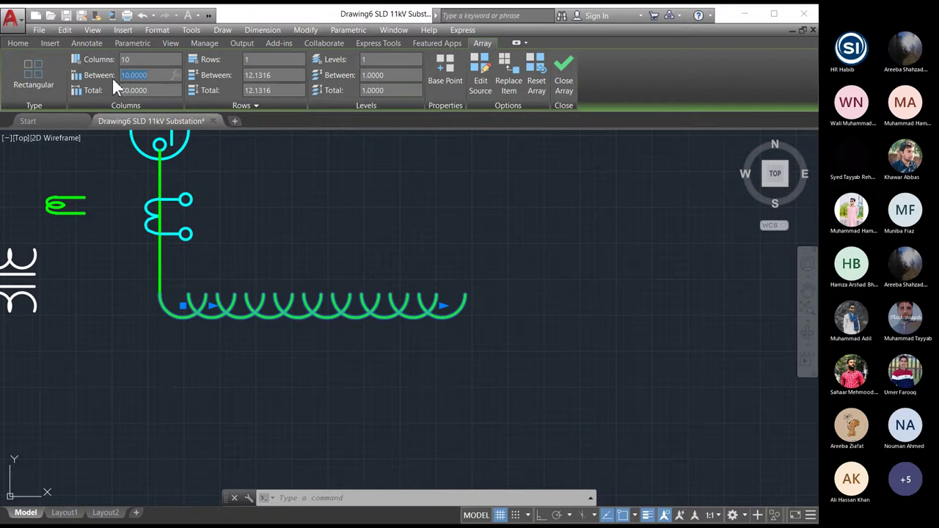
text(5)
key(Return)
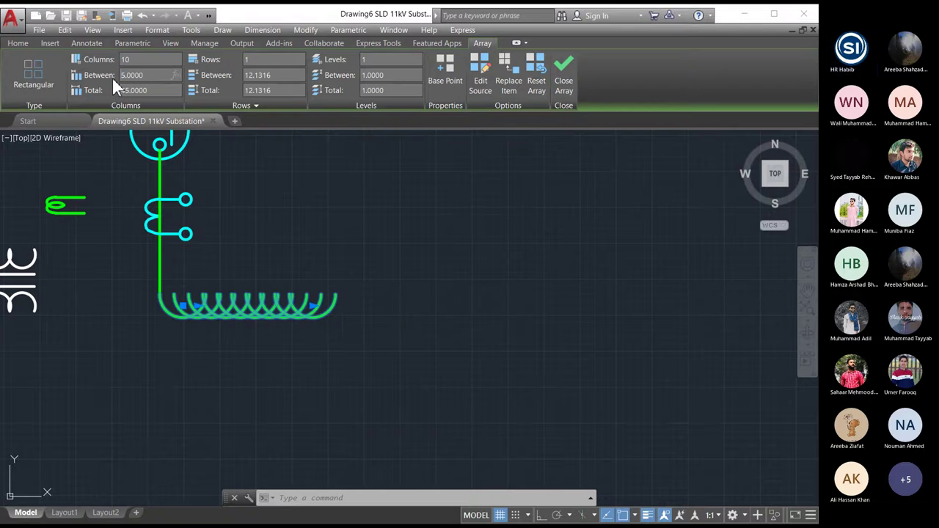
click(123, 76)
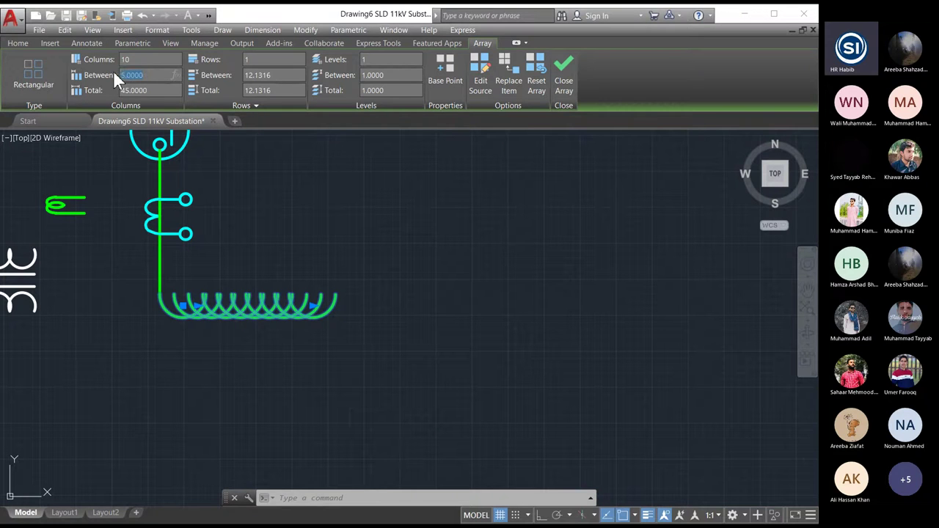
text(15)
key(Return)
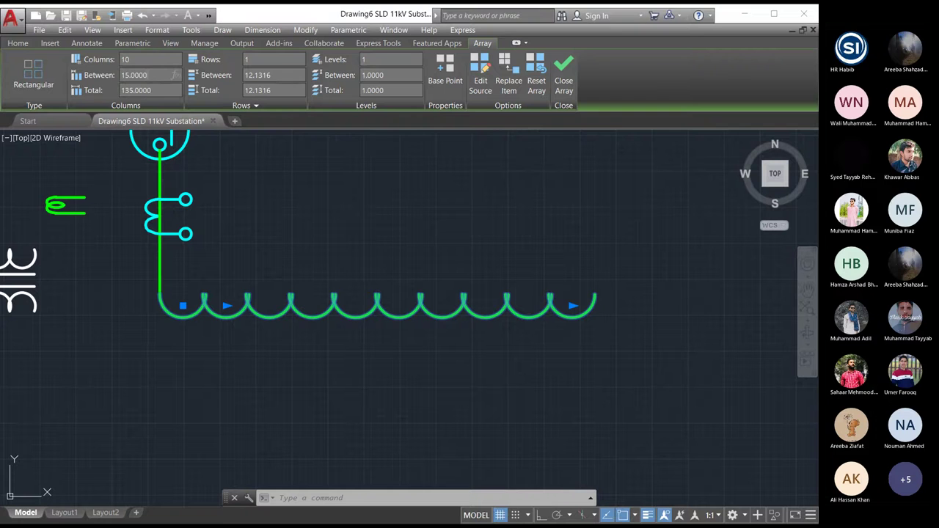
click(108, 76)
text(12)
key(Return)
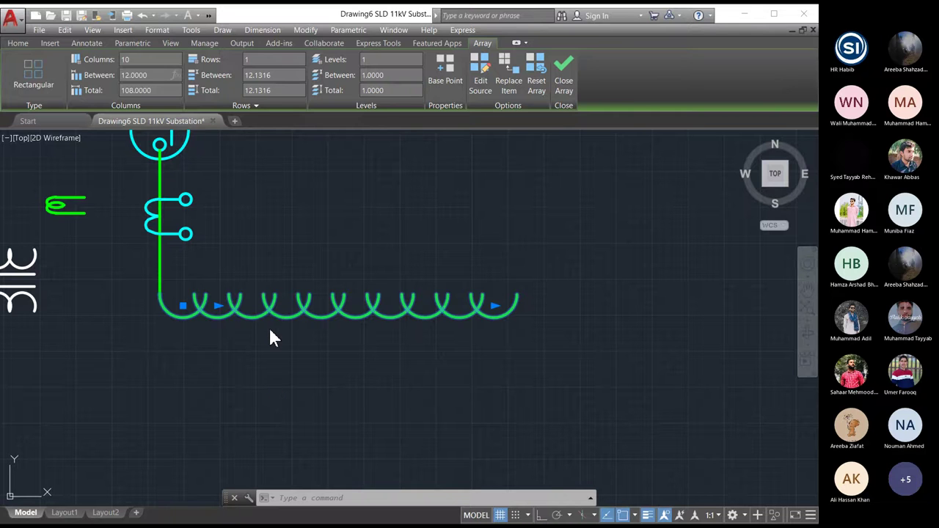
Finish the array edit and draw a short line across the first arc's open top.
click(564, 70)
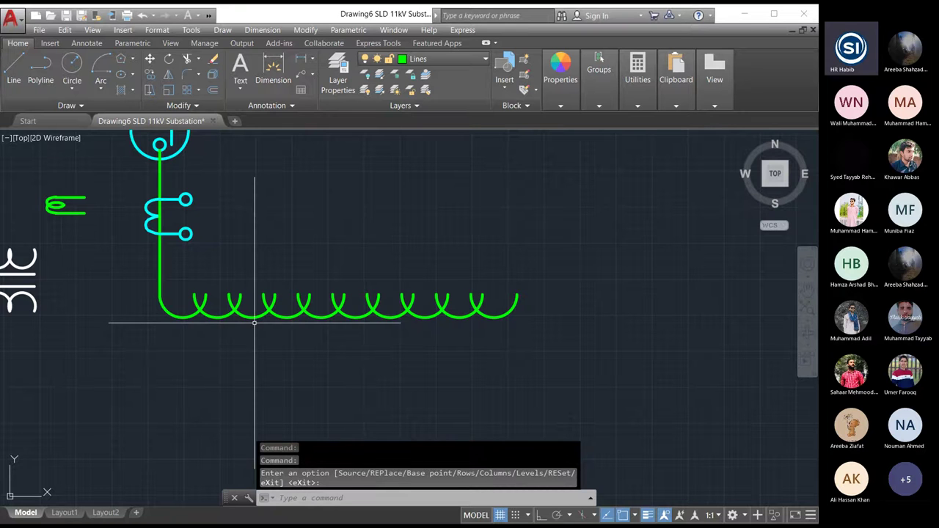
scroll(251, 323, up, 5)
scroll(257, 392, down, 2)
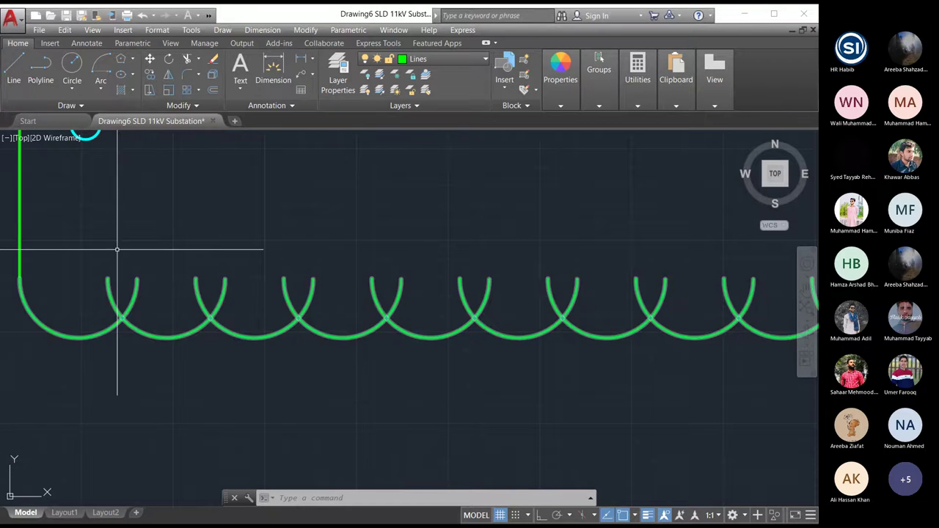
click(66, 65)
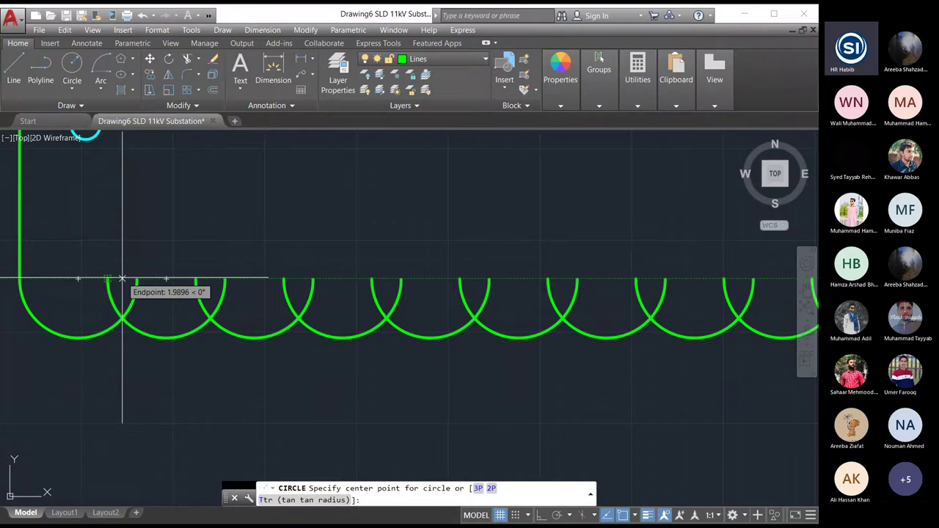
click(13, 69)
click(108, 279)
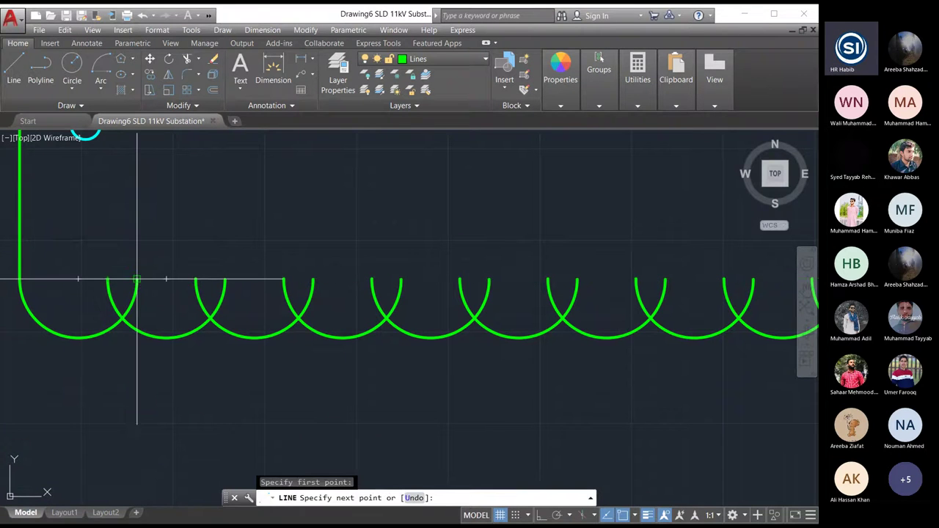
click(138, 279)
Abandon the circle at the short line's midpoint and select the top horizontal line.
click(72, 68)
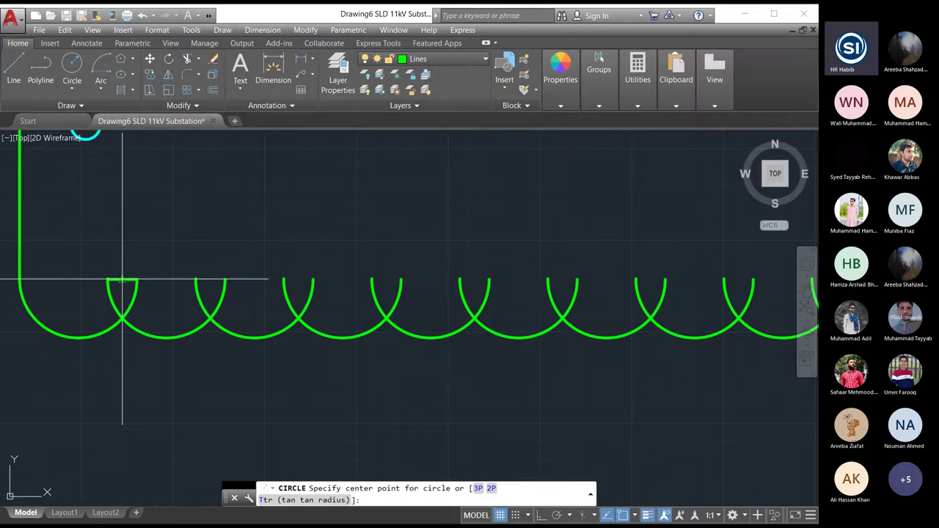
click(123, 279)
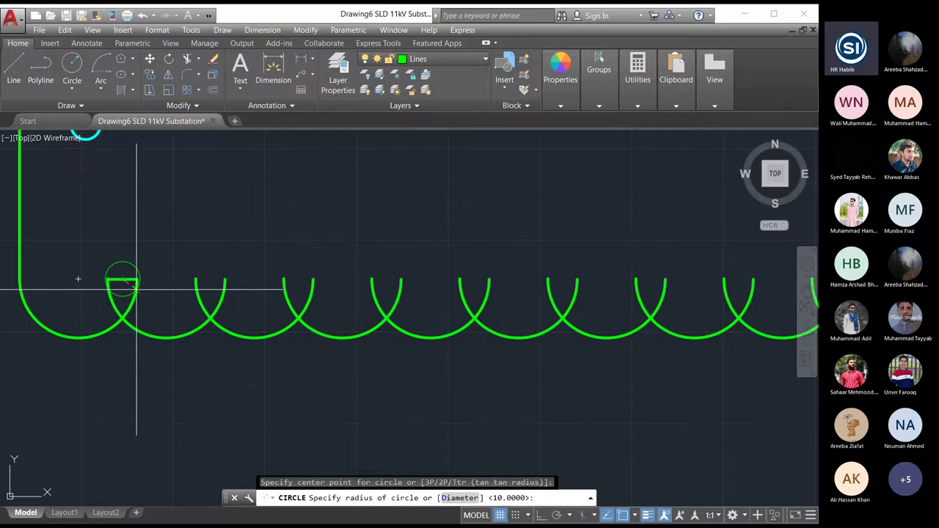
scroll(136, 287, up, 4)
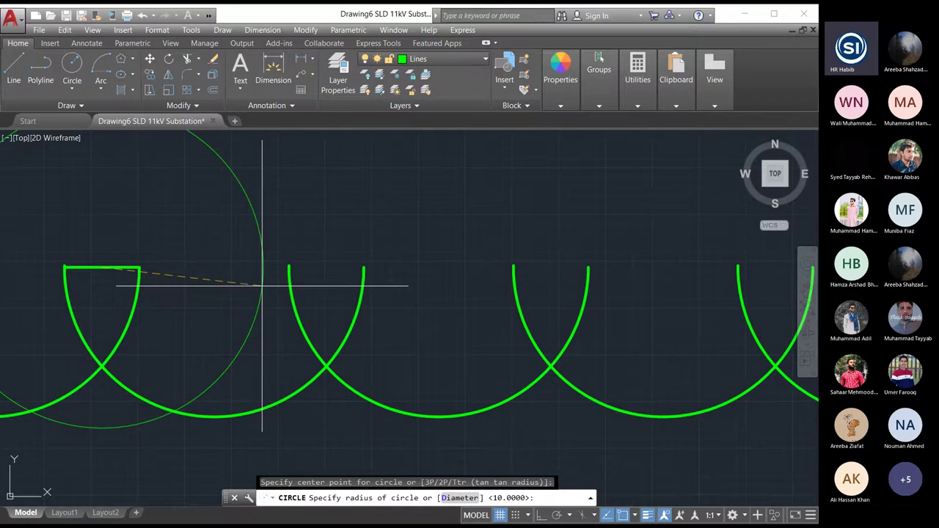
scroll(200, 285, up, 3)
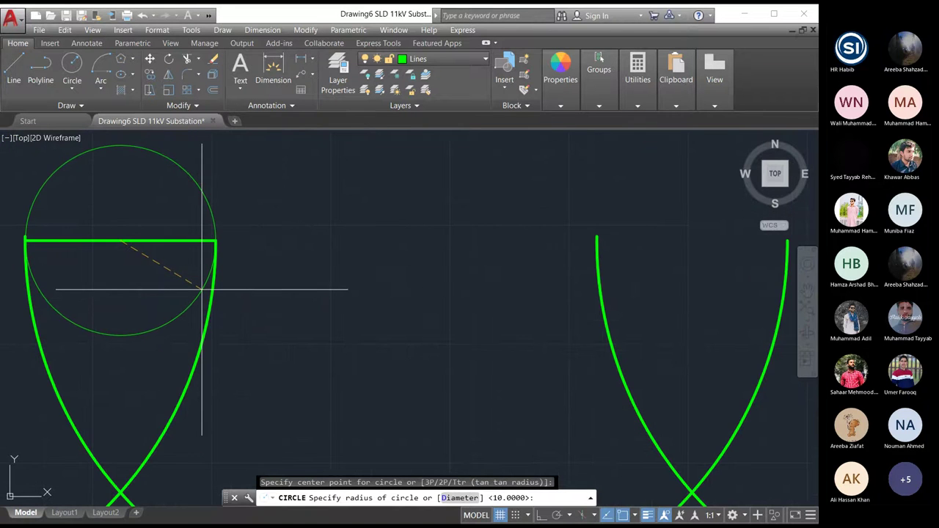
key(Escape)
key(Escape)
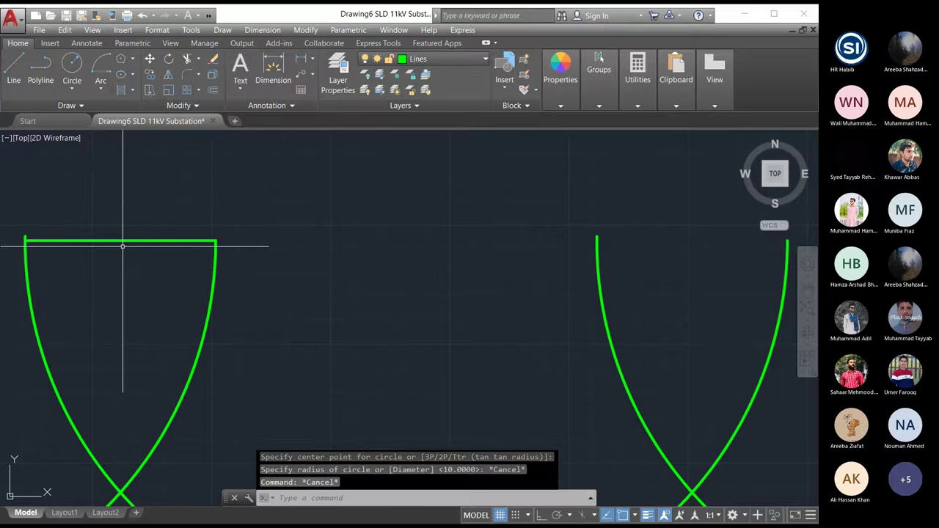
click(121, 241)
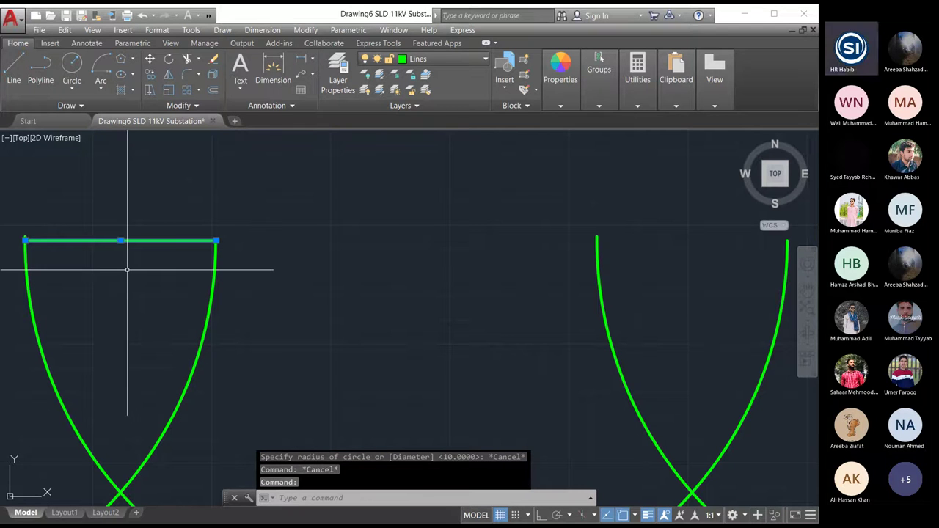
Delete the selected top line and draw a new line between the two arc tops.
key(Delete)
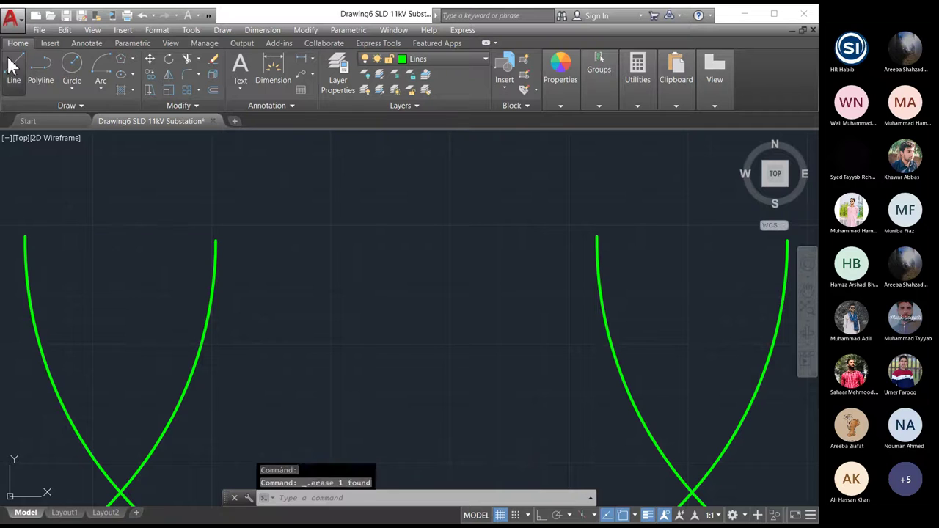
click(12, 66)
click(25, 237)
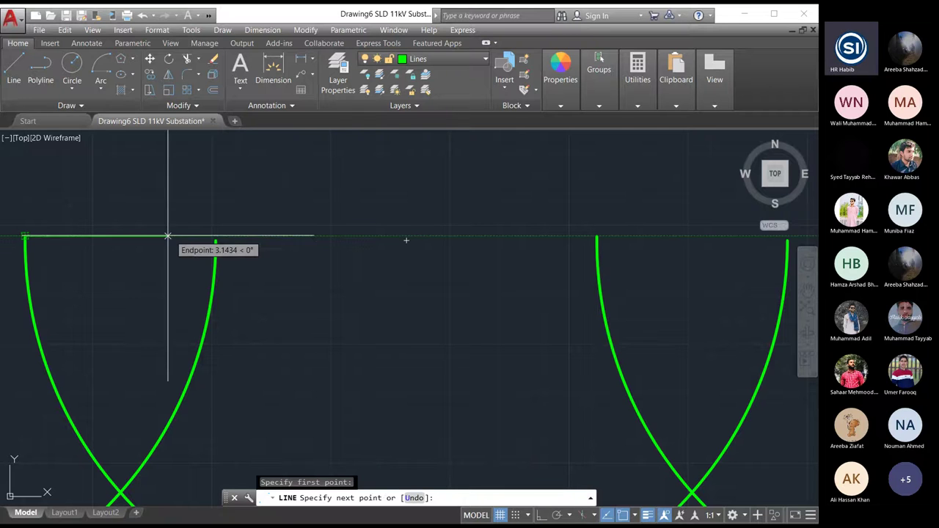
click(216, 240)
key(Escape)
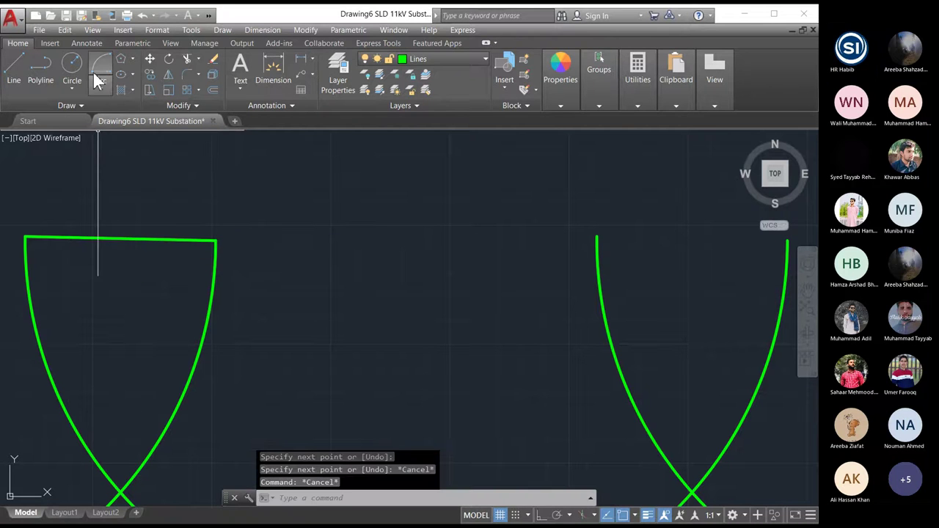
Draw a circle centred on the line's midpoint, reaching the arc ends.
click(86, 71)
click(118, 238)
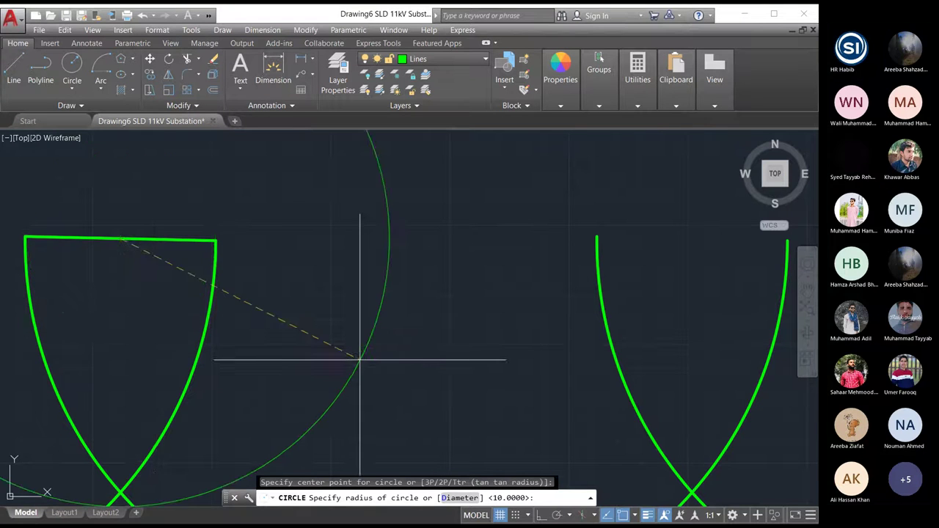
scroll(310, 341, down, 2)
scroll(257, 321, up, 2)
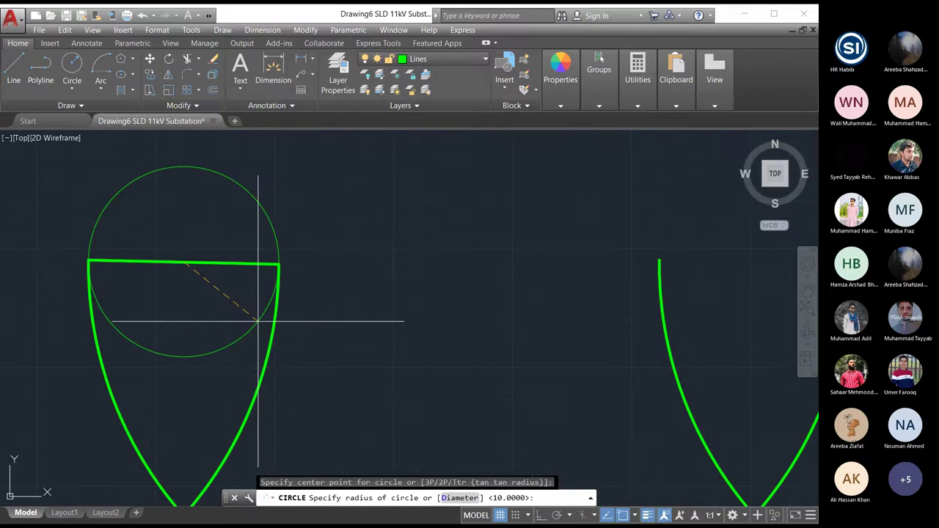
click(258, 320)
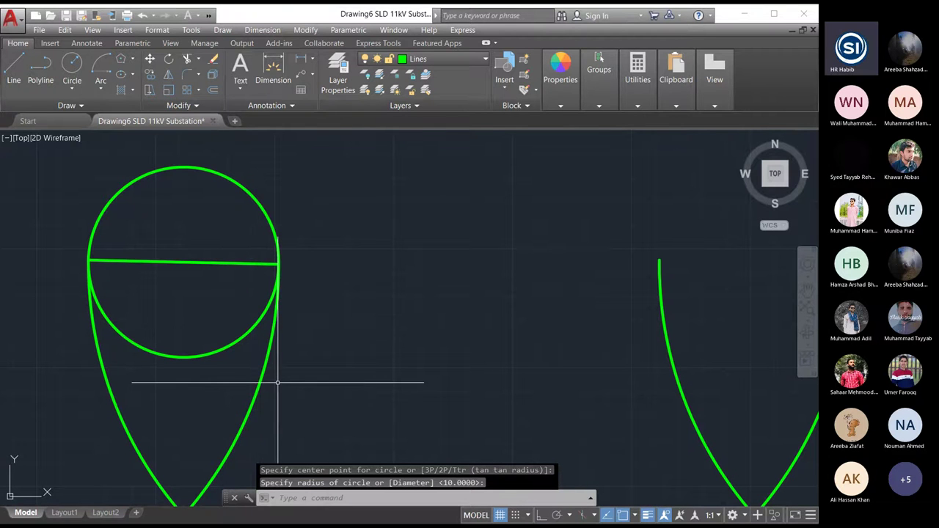
Trim away the circle's lower half, leaving a half-circle cap.
click(302, 30)
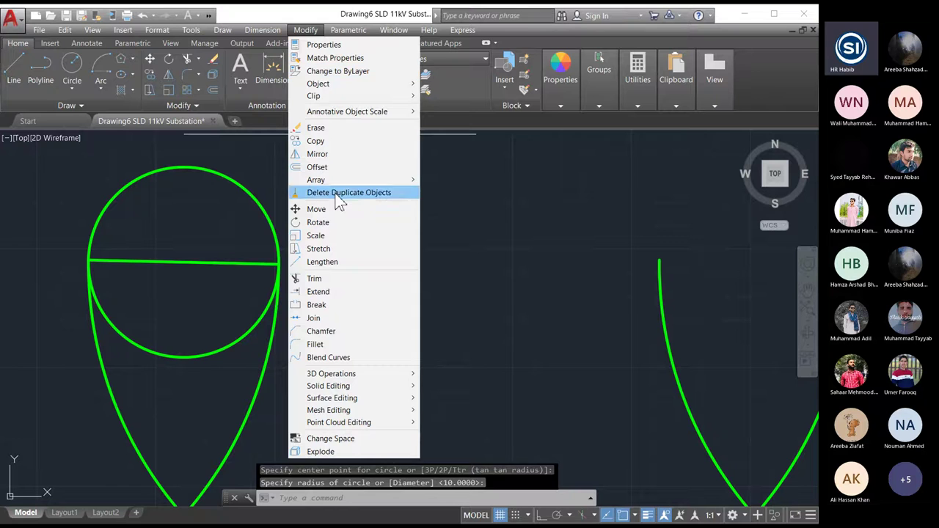
click(322, 278)
key(Return)
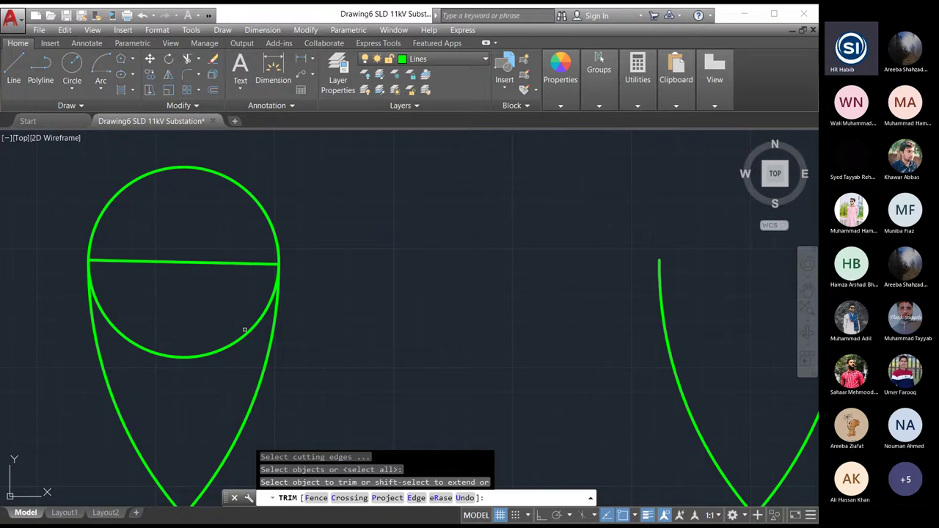
click(245, 332)
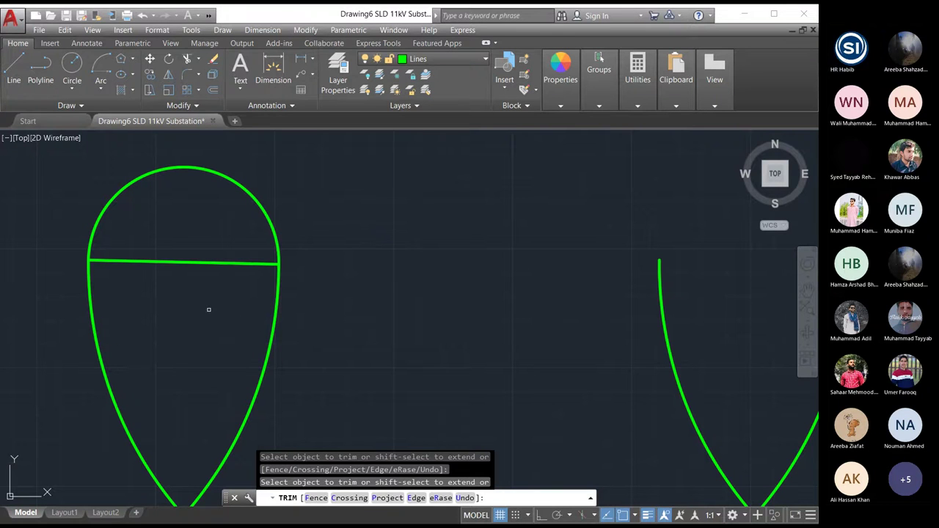
key(Escape)
Erase the horizontal line across the loop and select the rounded cap arc.
click(205, 266)
key(Delete)
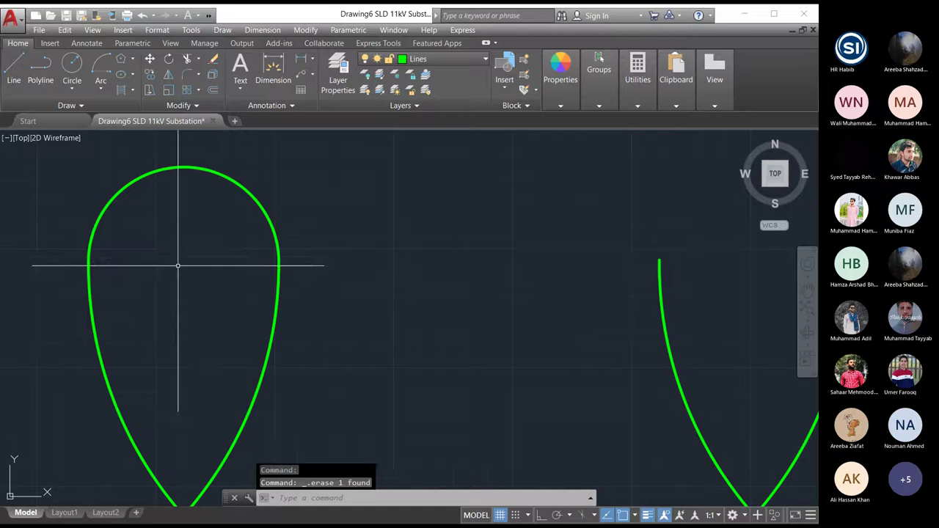
scroll(135, 264, down, 2)
scroll(136, 264, down, 4)
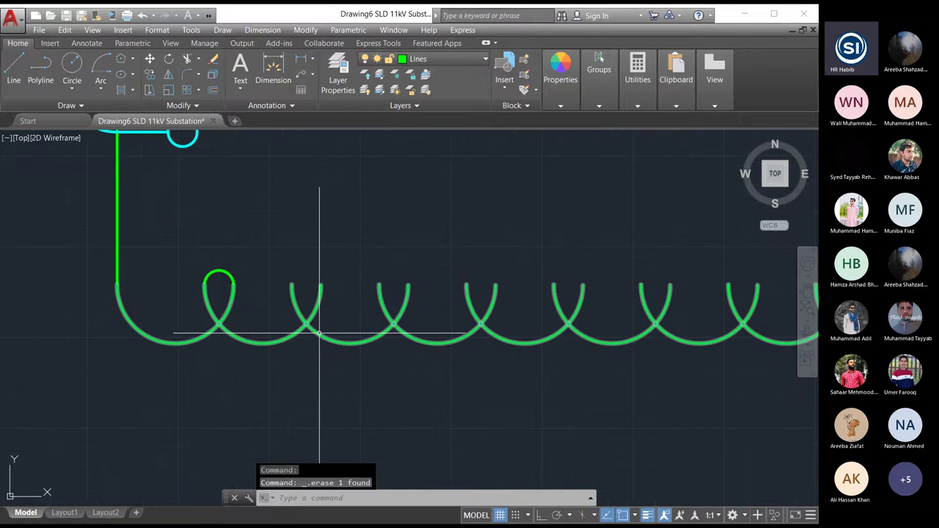
scroll(214, 273, up, 4)
click(190, 254)
scroll(136, 256, down, 4)
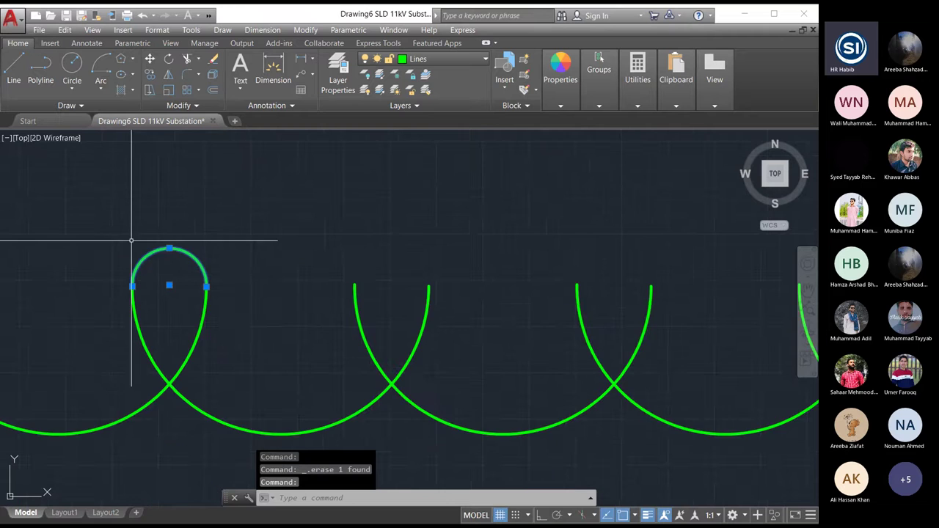
click(305, 29)
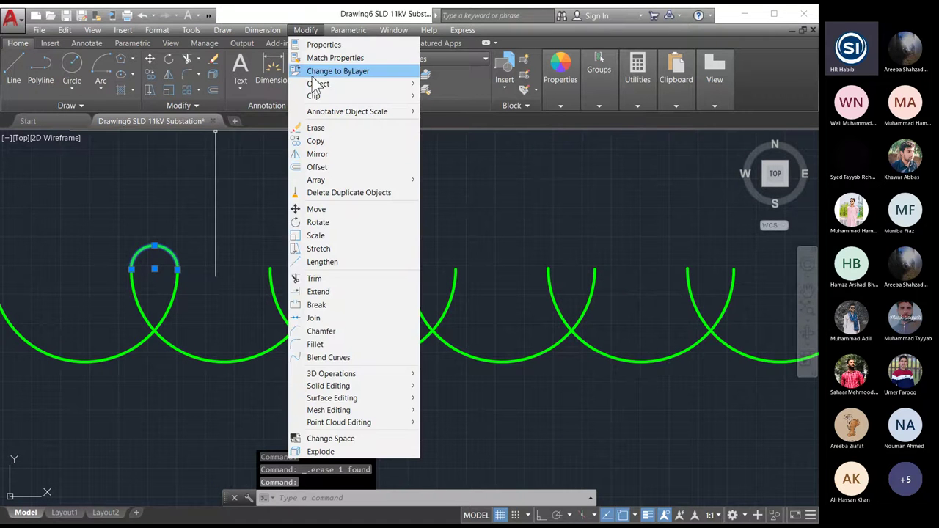
Copy the cap arc from its endpoint onto the next several open arc pairs.
click(316, 141)
click(176, 268)
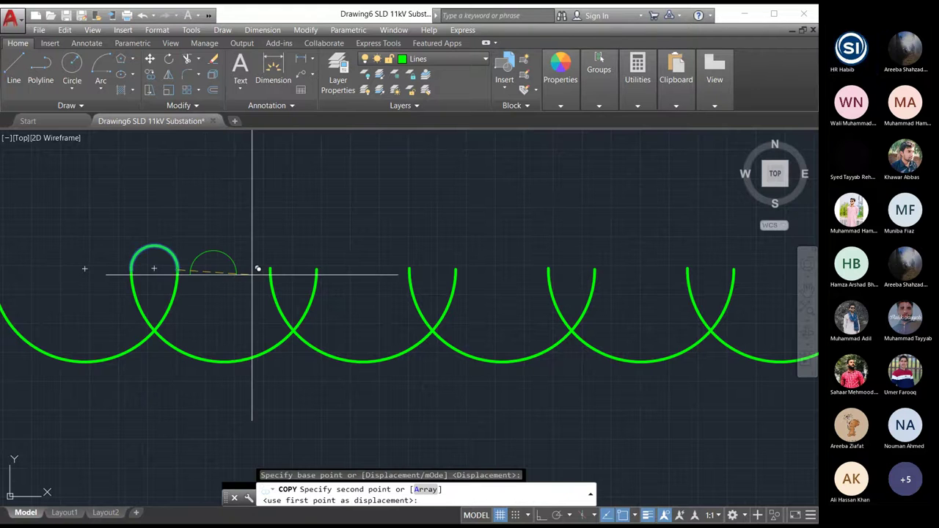
click(317, 269)
click(456, 269)
scroll(318, 270, down, 2)
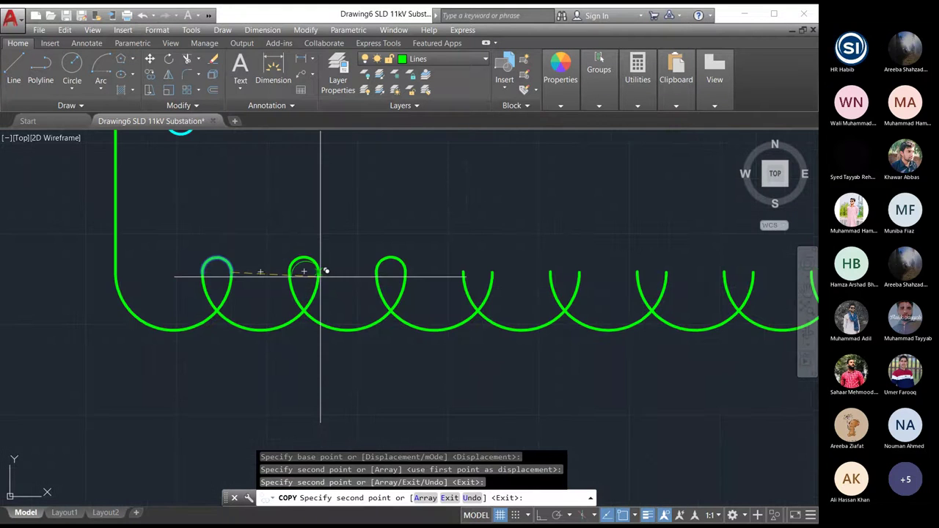
scroll(469, 273, up, 4)
click(462, 274)
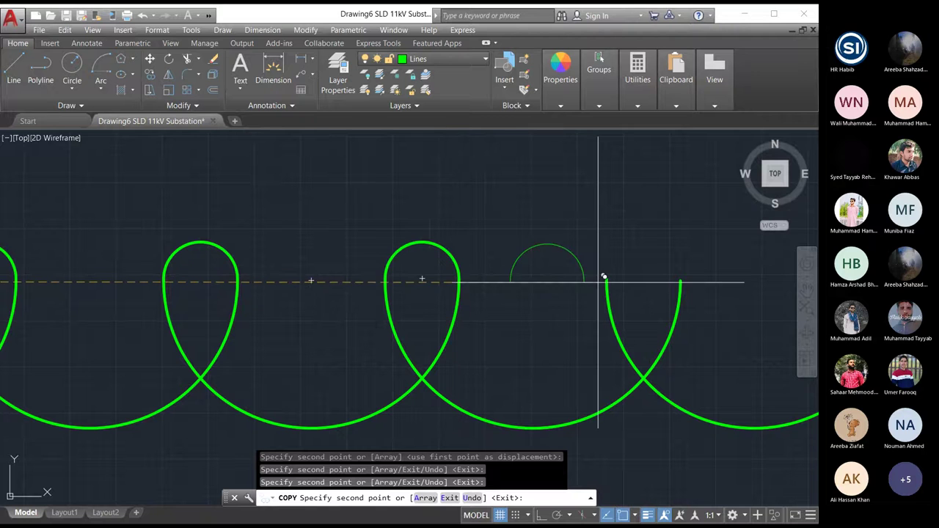
click(680, 275)
Place cap copies on the remaining right-hand arcs and finish copying.
scroll(334, 280, down, 3)
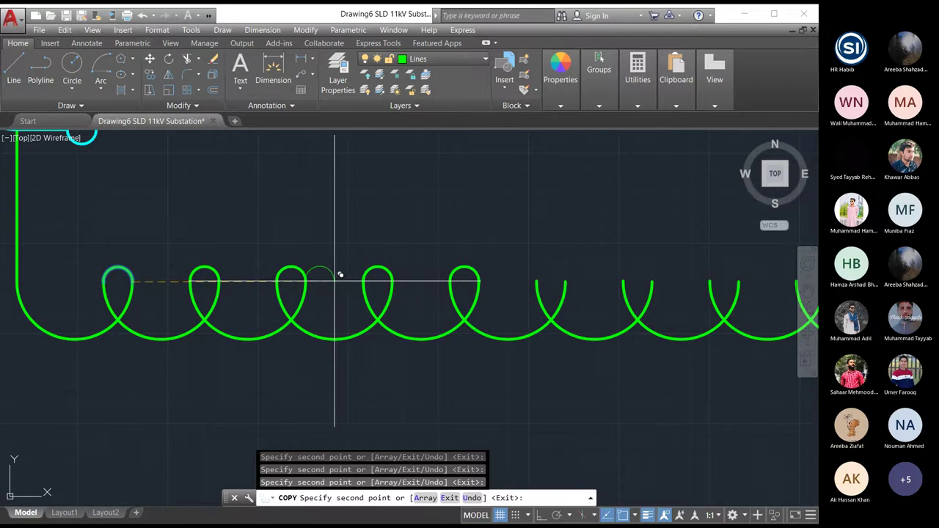
scroll(200, 279, down, 3)
scroll(478, 275, up, 6)
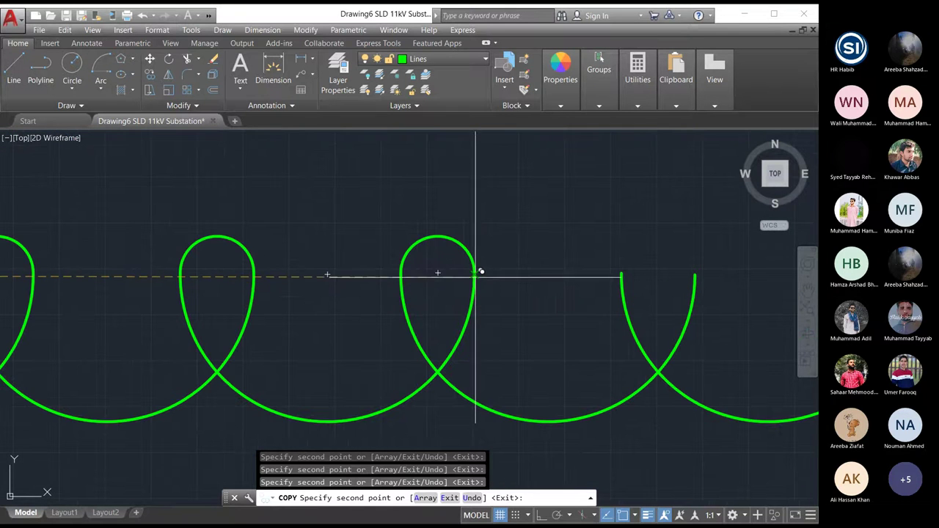
click(696, 274)
scroll(246, 262, down, 3)
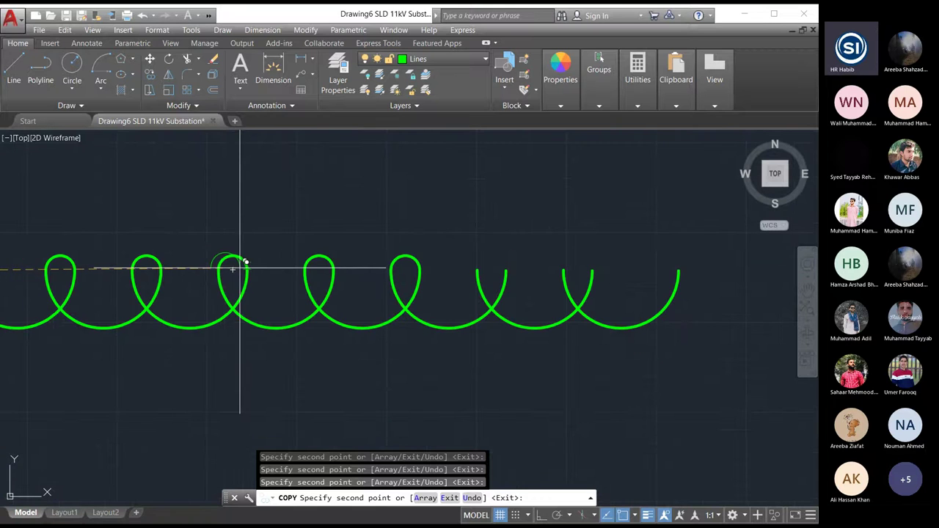
scroll(244, 263, down, 3)
scroll(436, 268, up, 7)
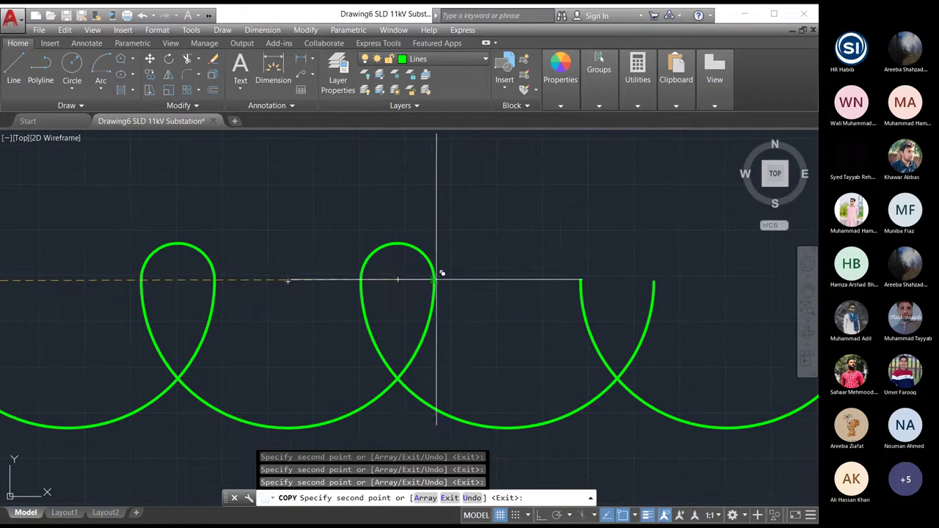
click(656, 273)
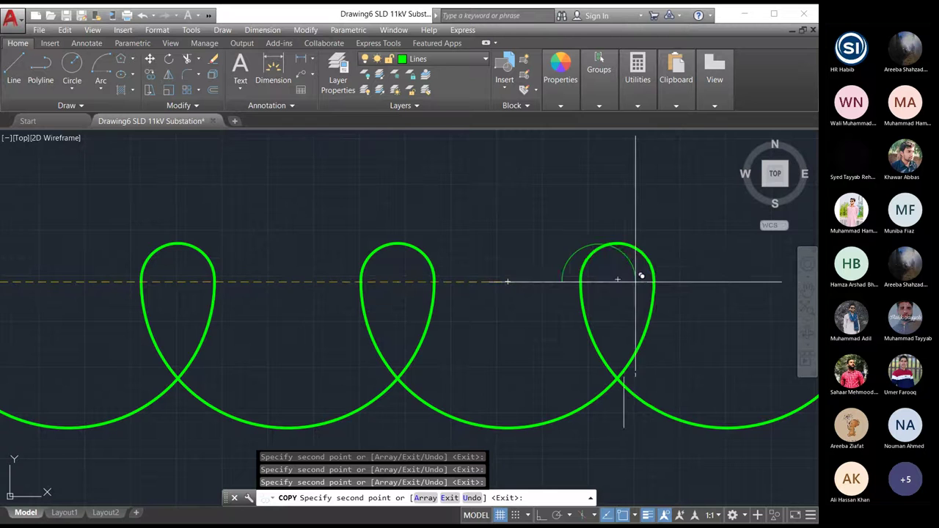
scroll(635, 280, down, 8)
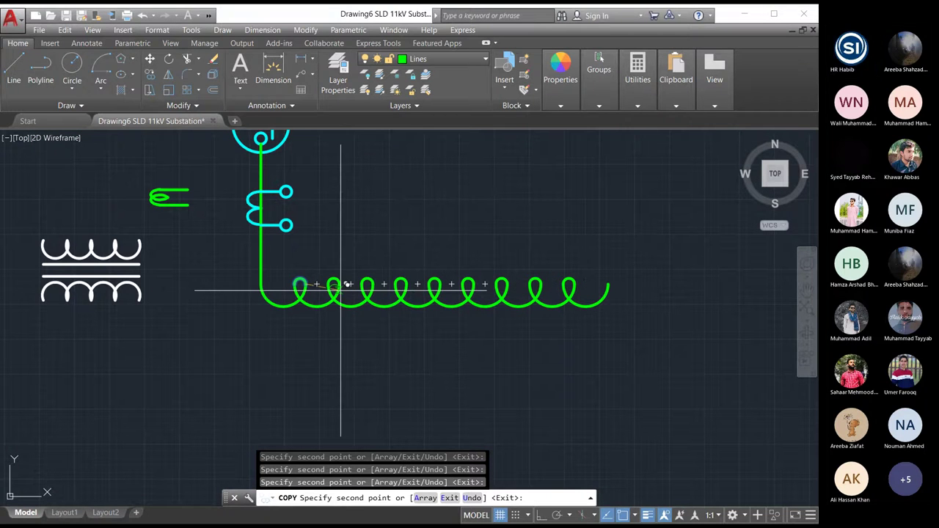
key(Escape)
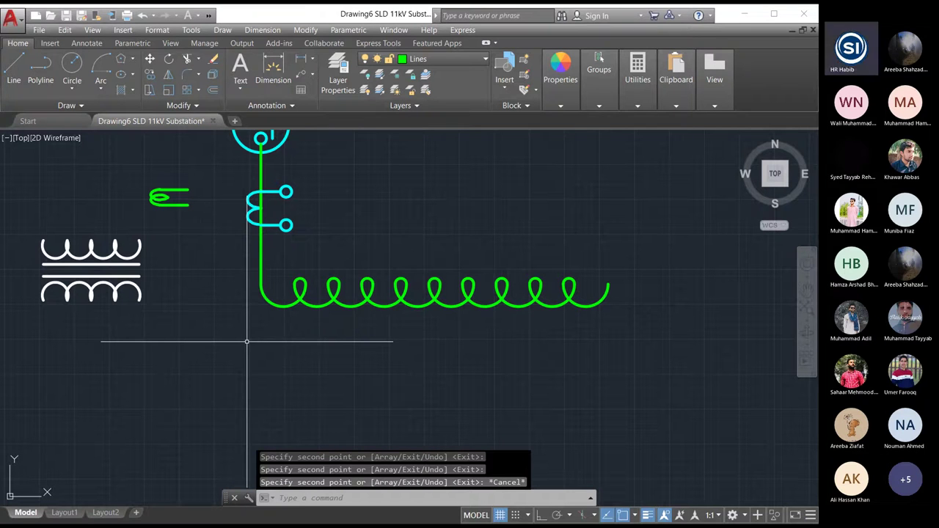
click(629, 260)
Move the green coil beneath the vertical feeder line.
click(318, 314)
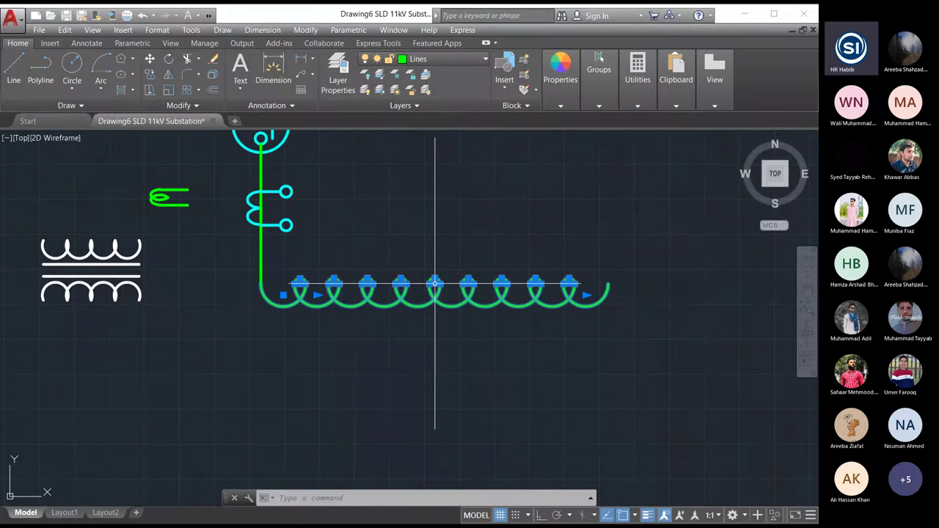
click(305, 30)
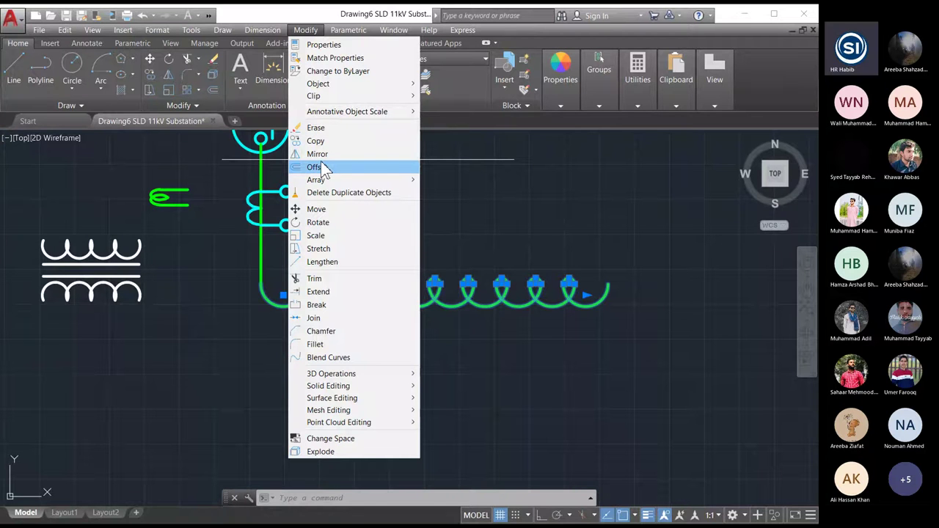
click(316, 209)
click(436, 282)
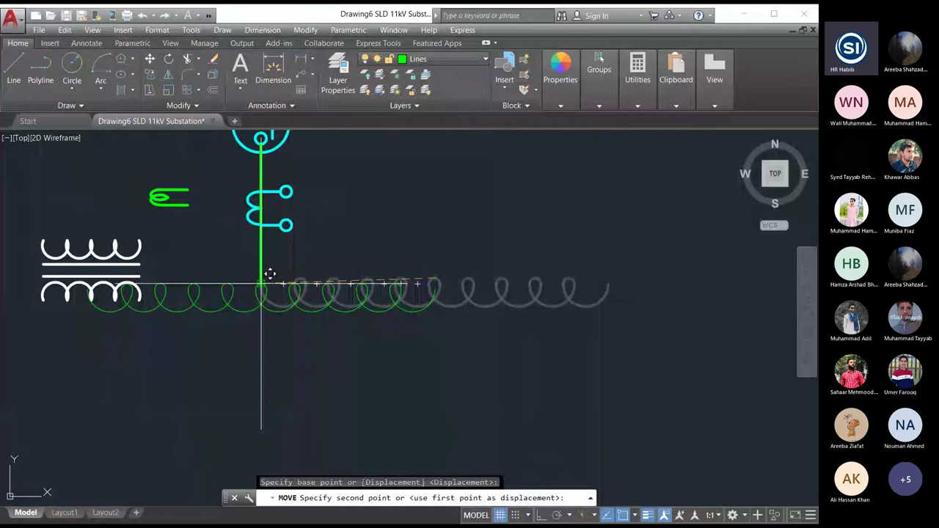
click(270, 274)
Erase the white transformer symbol and the small green symbol beside the feeder.
scroll(272, 274, down, 5)
click(283, 272)
key(Delete)
click(279, 245)
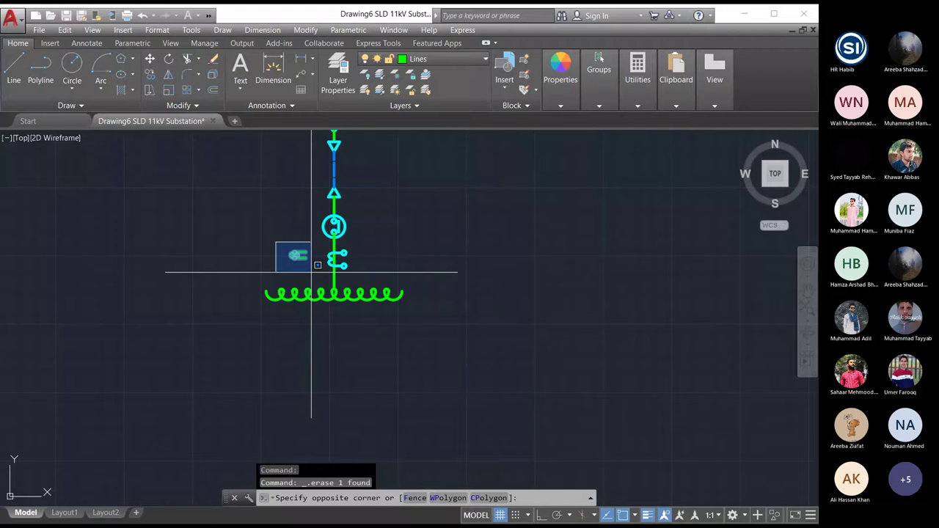
click(317, 267)
key(Delete)
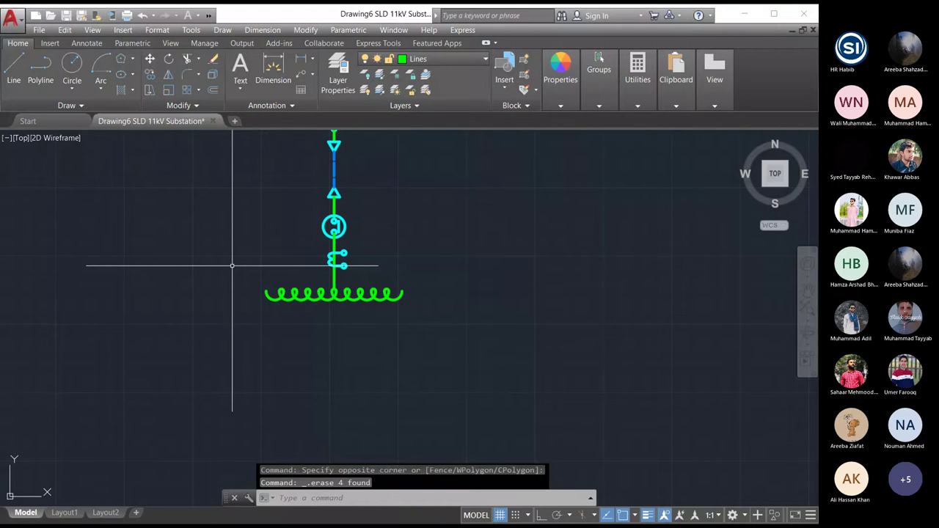
scroll(299, 280, up, 4)
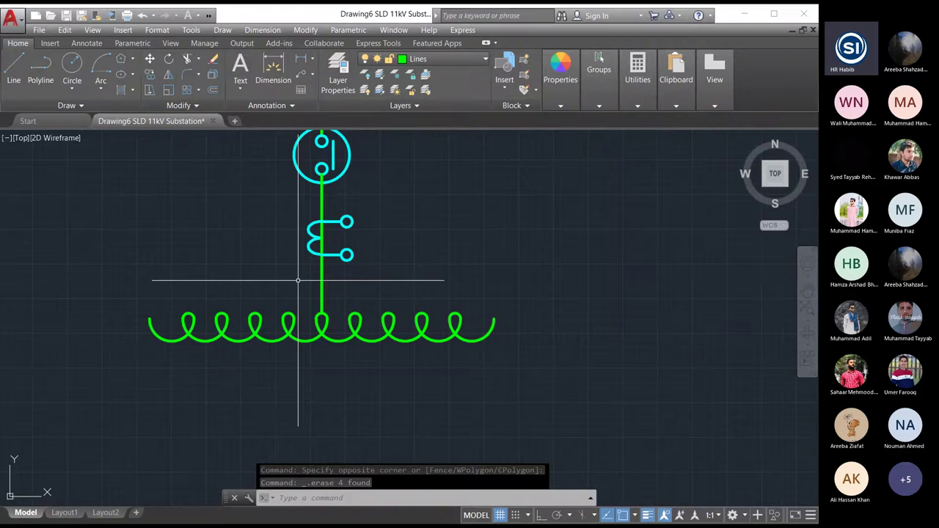
Window-select the coil winding, start Mirror, cancel it, and begin a new line.
click(235, 336)
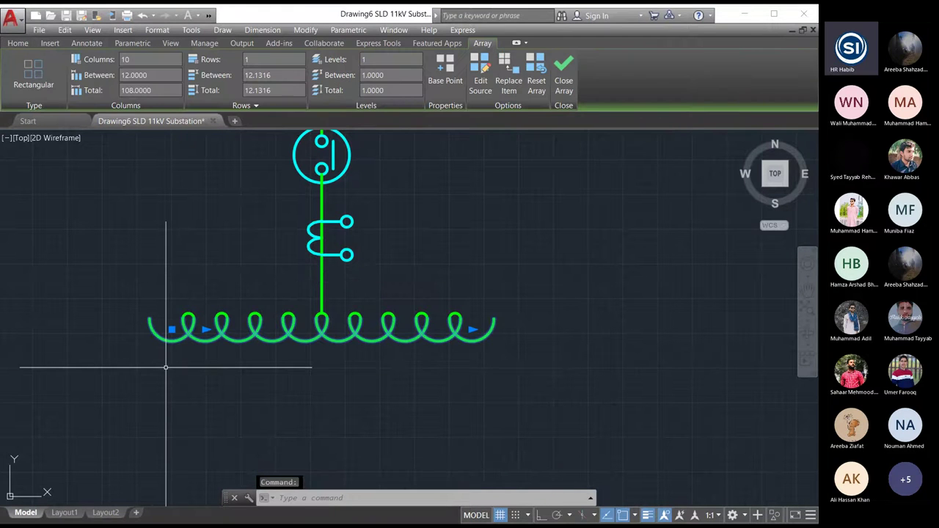
key(Escape)
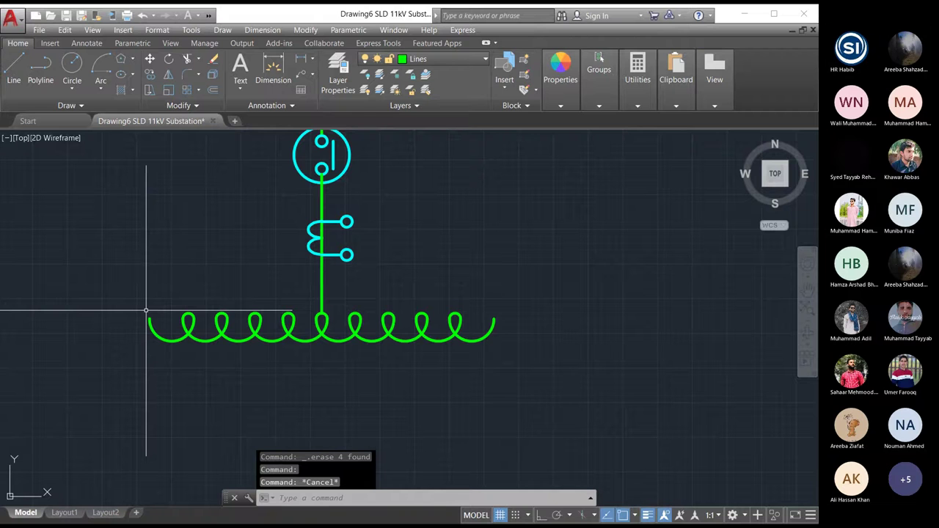
click(135, 301)
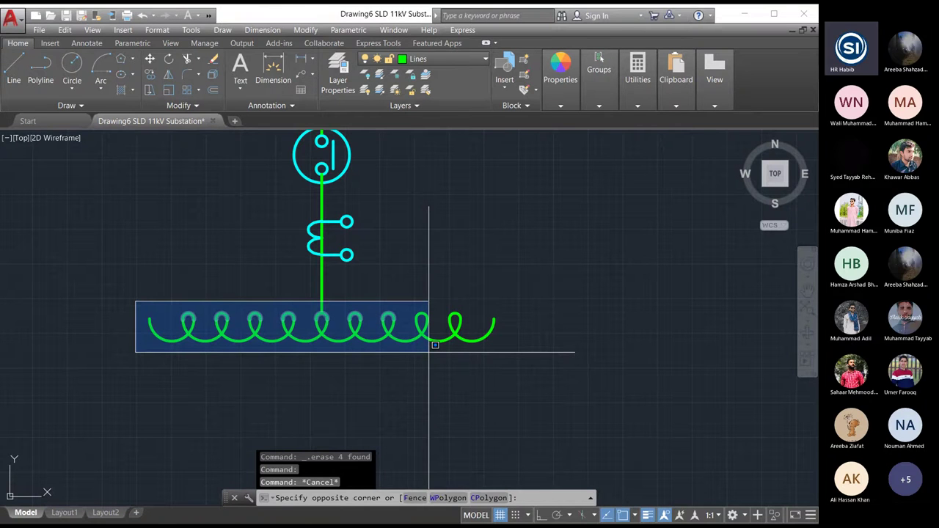
click(514, 353)
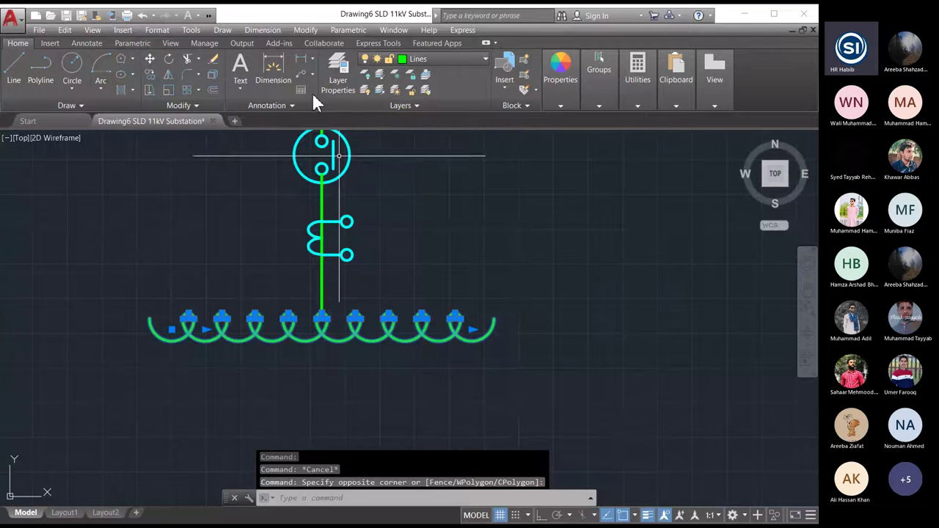
click(305, 29)
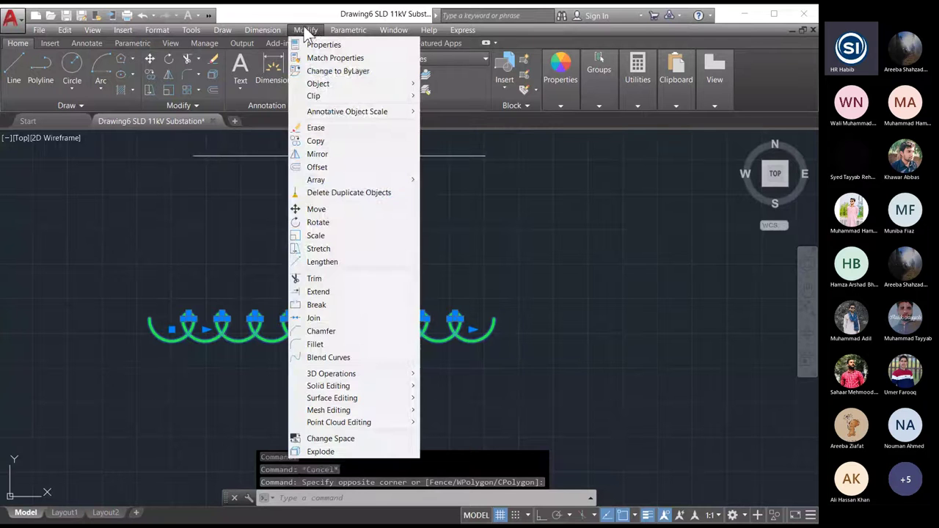
click(322, 155)
key(Escape)
key(Escape)
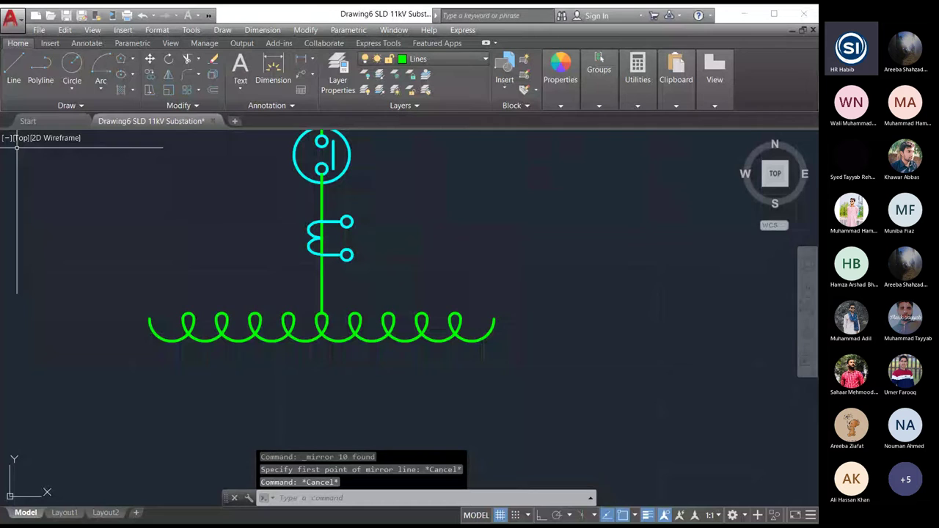
click(13, 71)
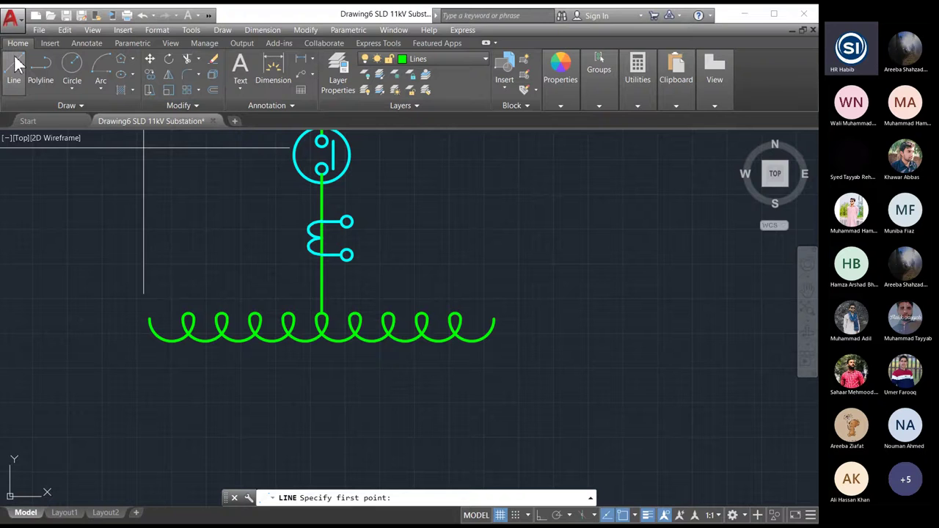
Draw a horizontal core line with Ortho on, spanning beneath the coil from left to right end.
click(172, 353)
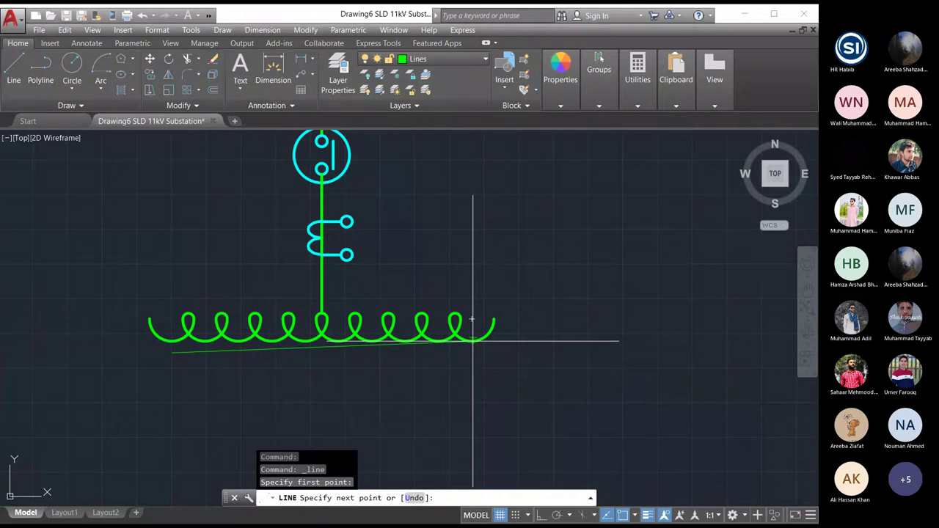
click(542, 516)
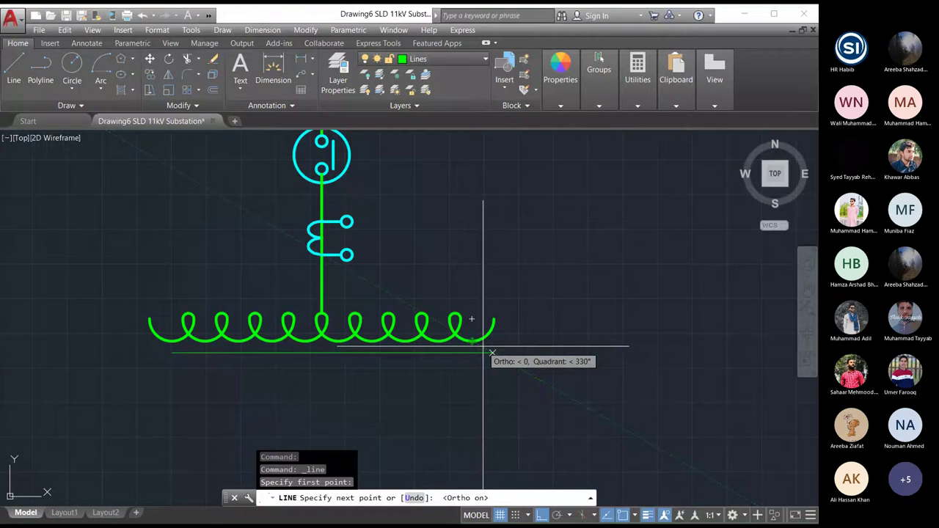
click(472, 353)
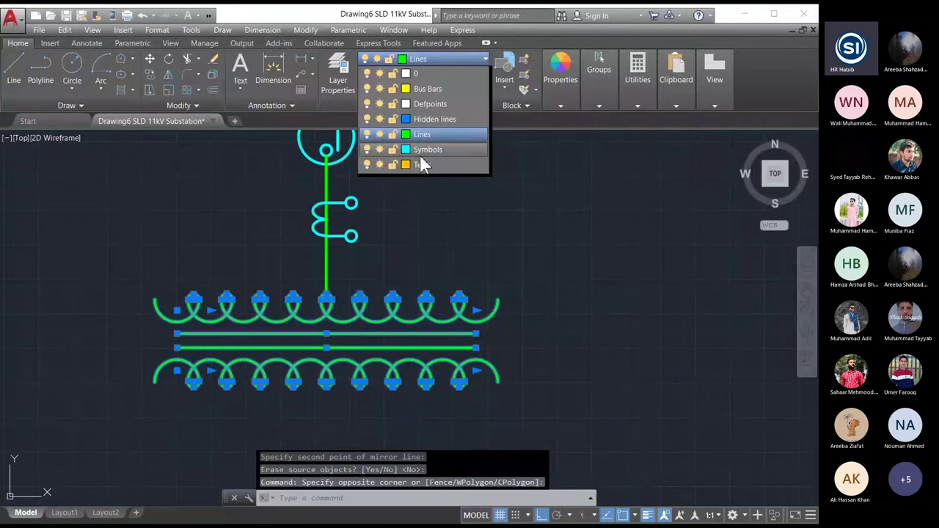
Move the selected core lines onto the Symbols layer.
click(420, 155)
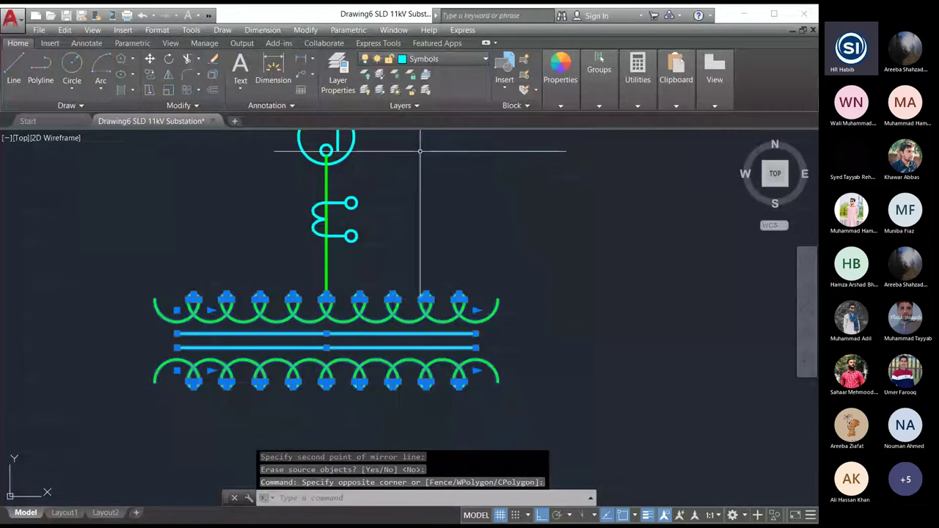
click(551, 310)
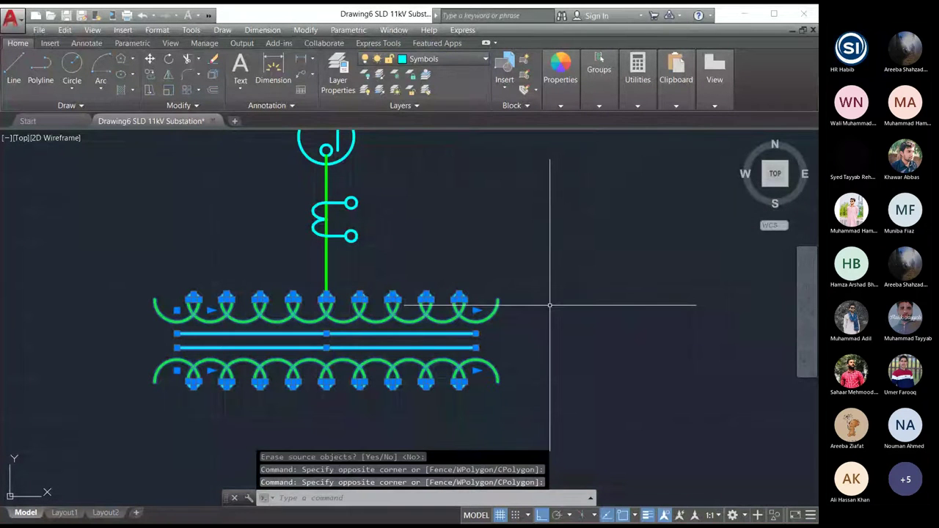
key(Escape)
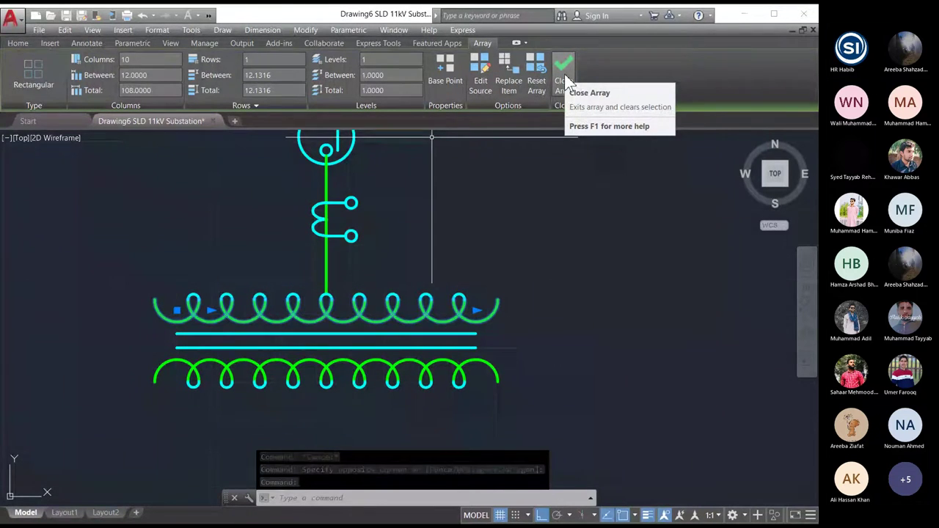
Try Edit Source on the coil array, cancel it, and reselect the upper coil array.
click(486, 71)
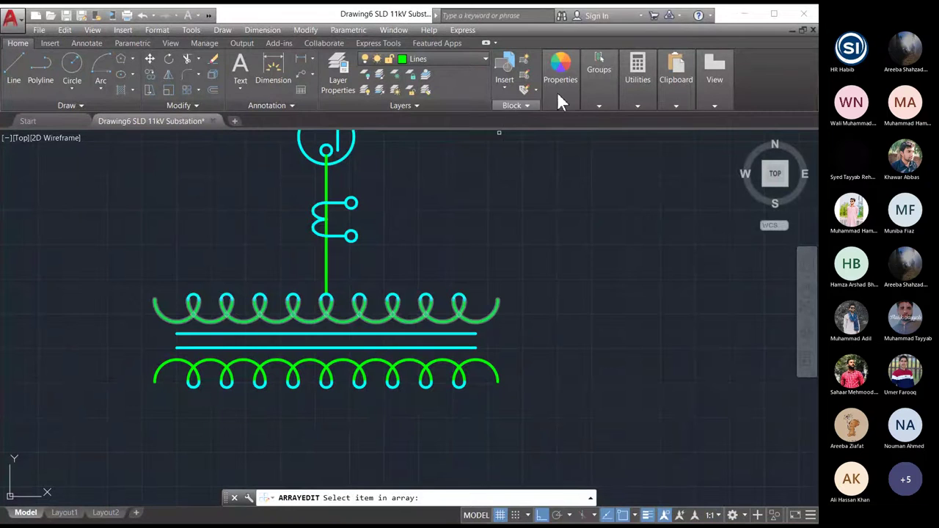
click(560, 88)
click(637, 88)
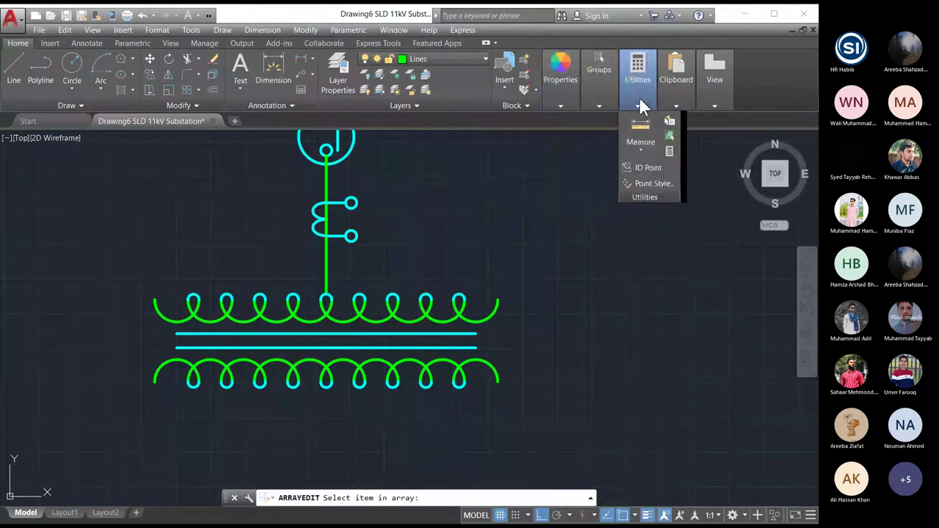
key(Escape)
key(Escape)
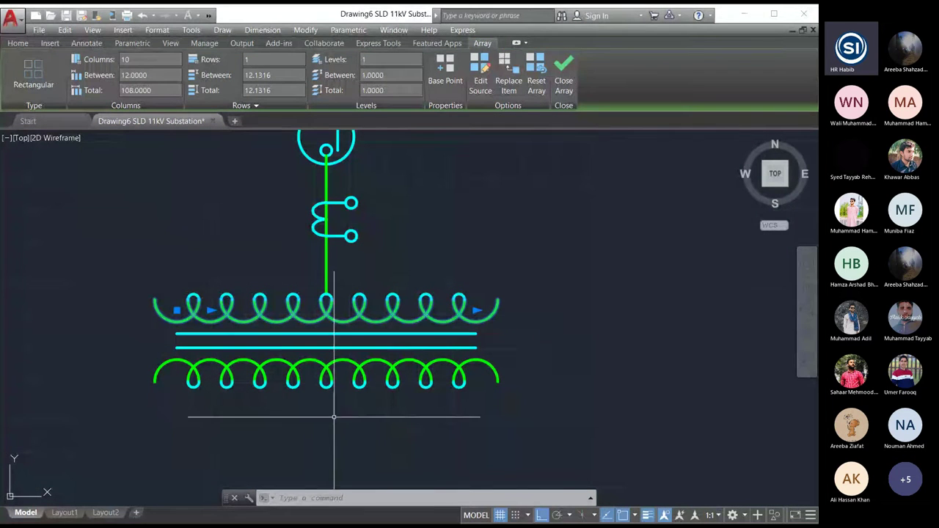
key(Escape)
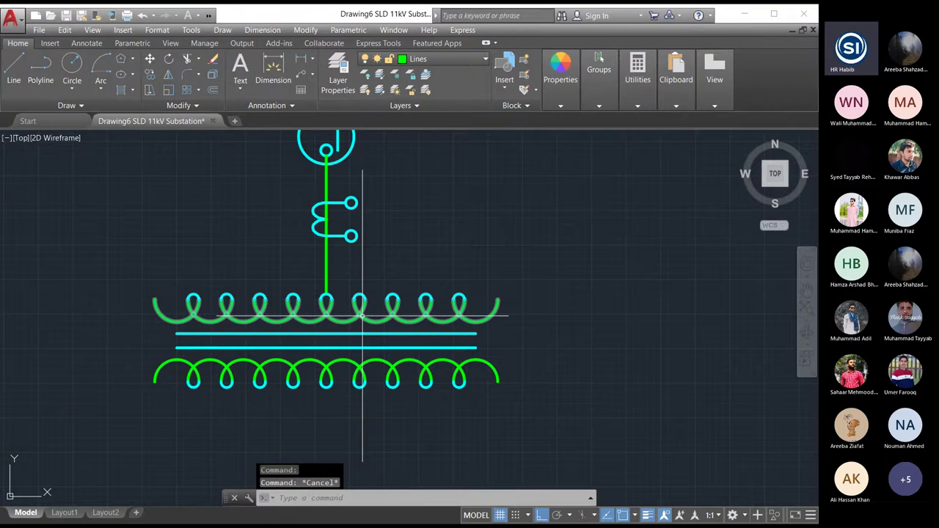
click(362, 317)
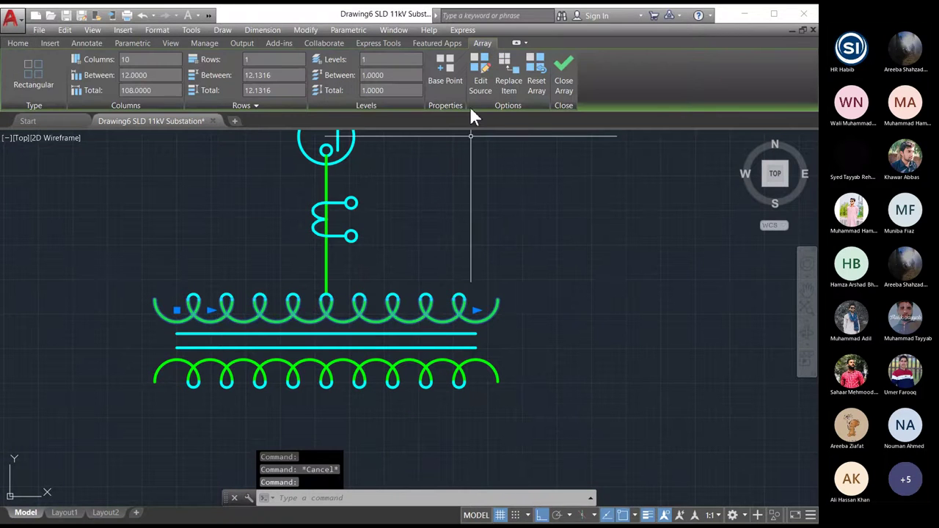
click(18, 43)
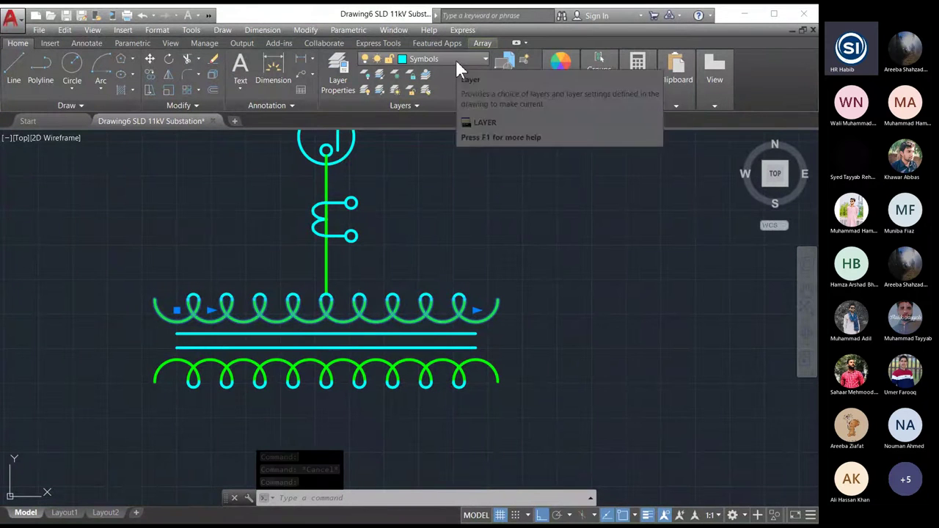
double_click(309, 296)
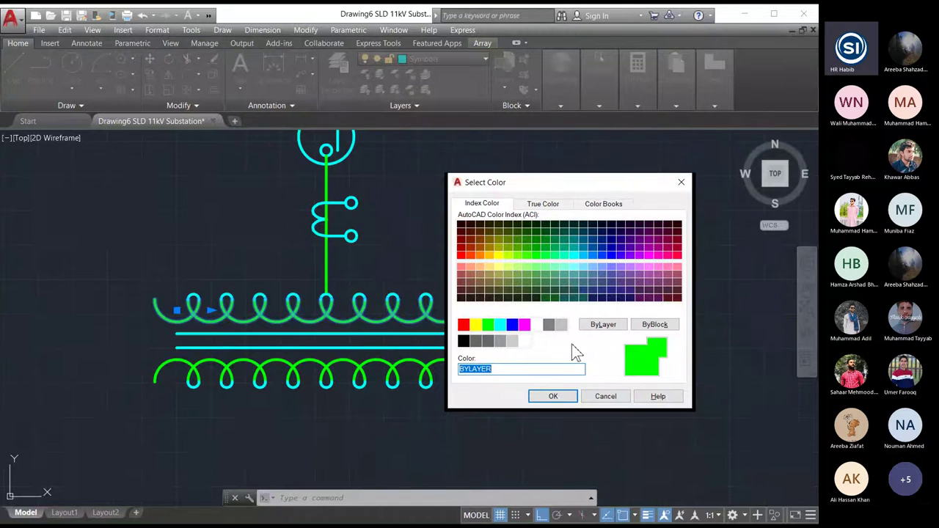
text(cyan)
click(553, 397)
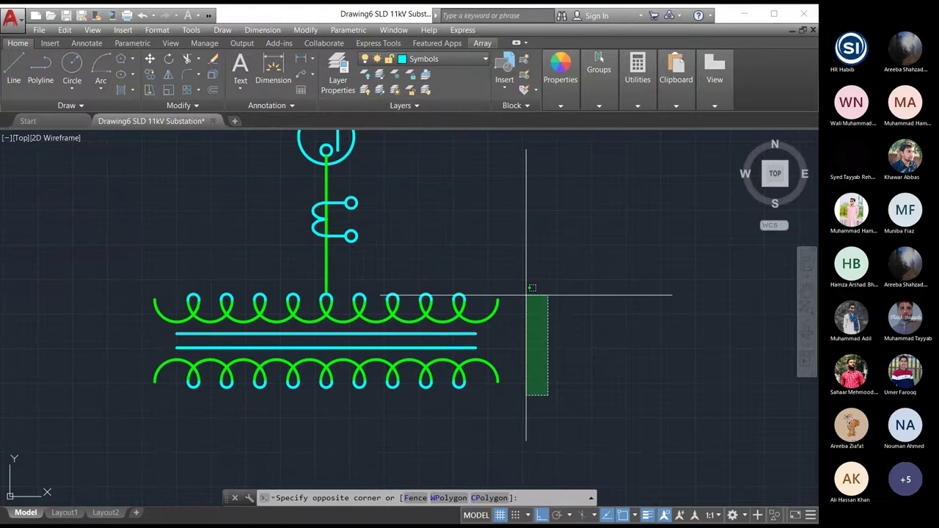
click(524, 293)
click(463, 317)
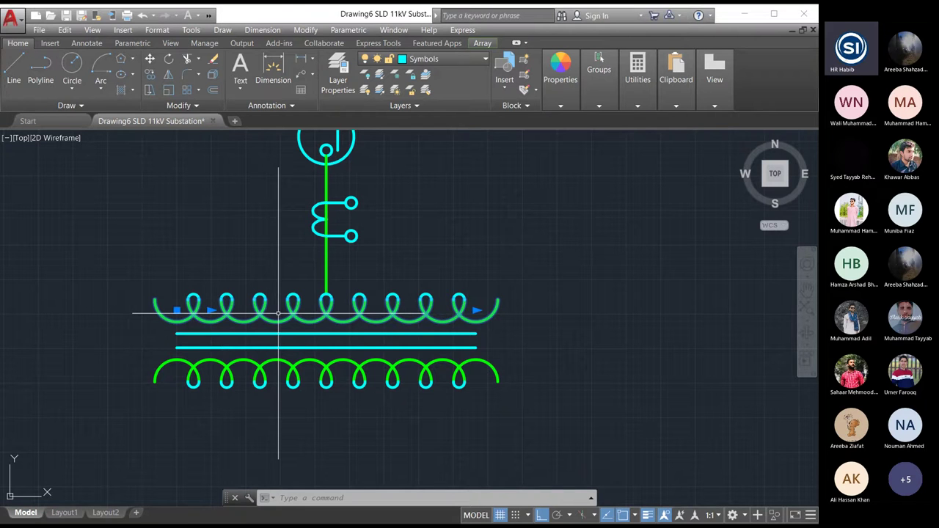
key(Escape)
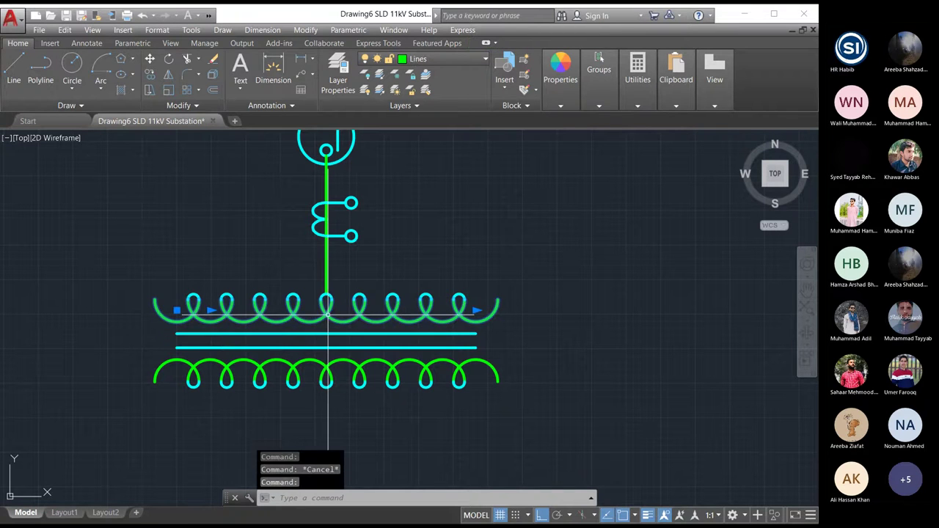
click(327, 316)
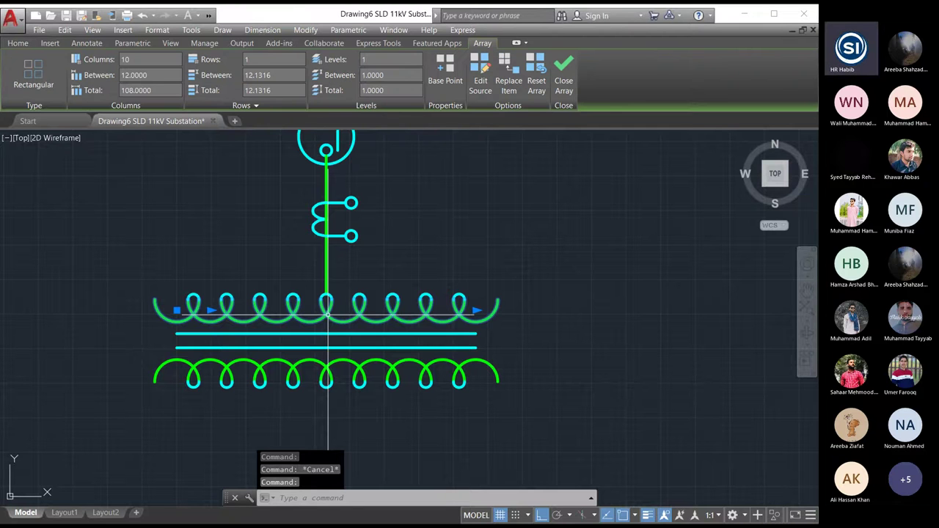
key(Escape)
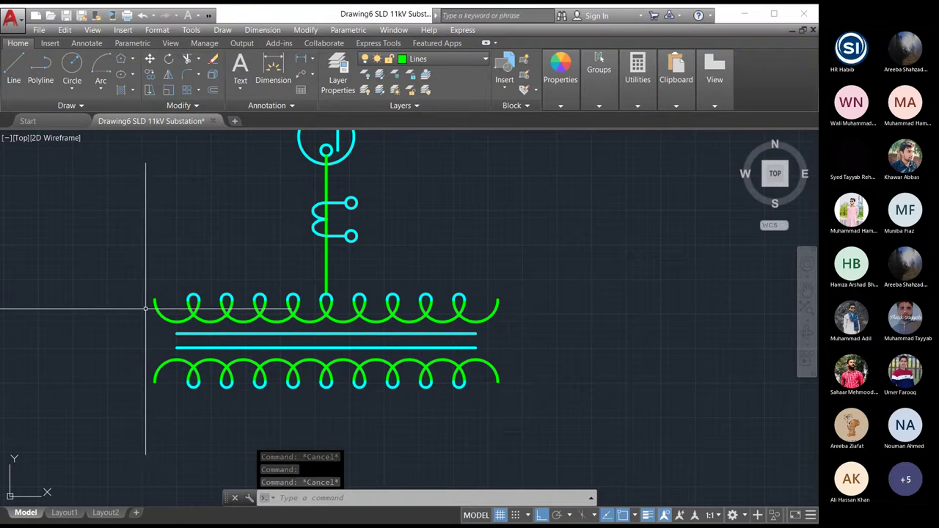
click(160, 311)
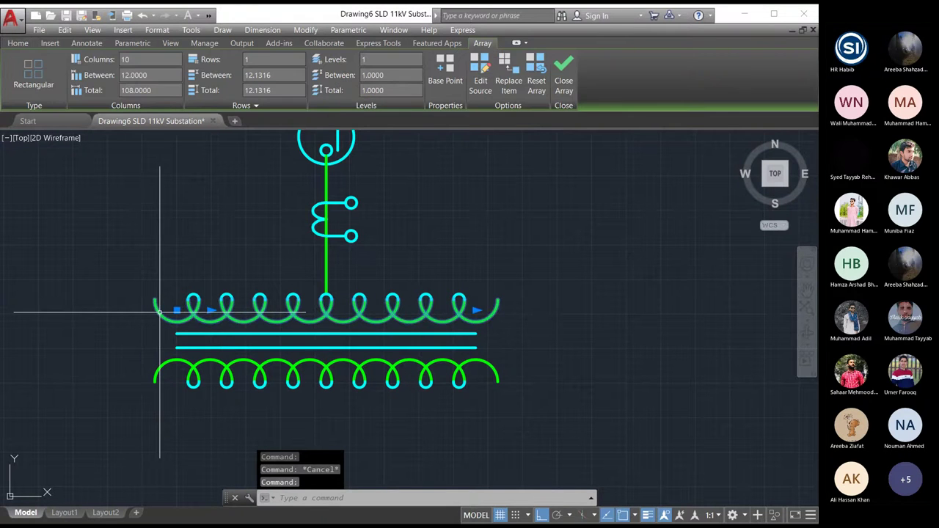
click(563, 73)
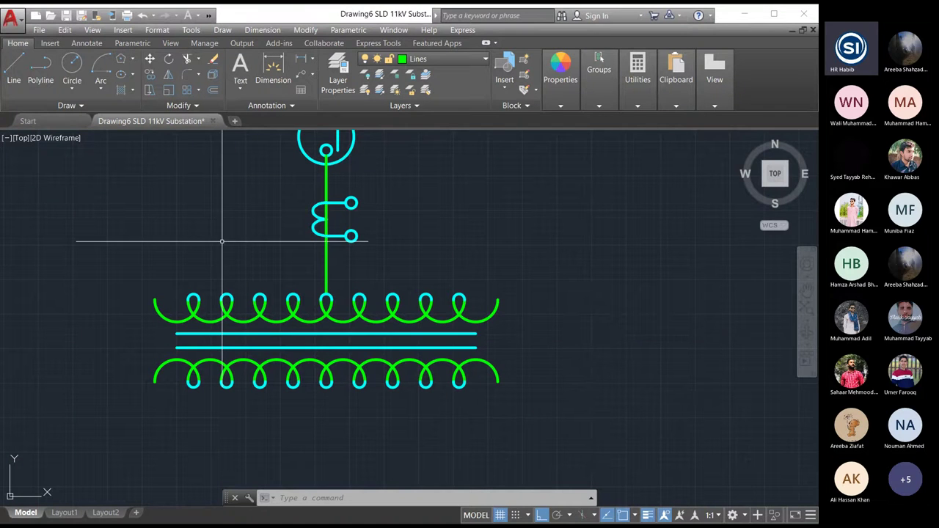
click(170, 320)
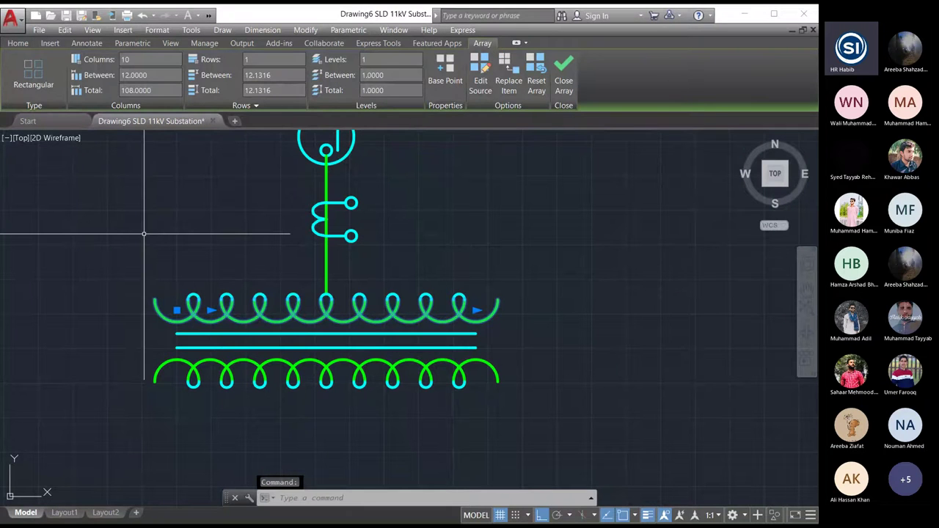
key(Escape)
scroll(558, 329, down, 4)
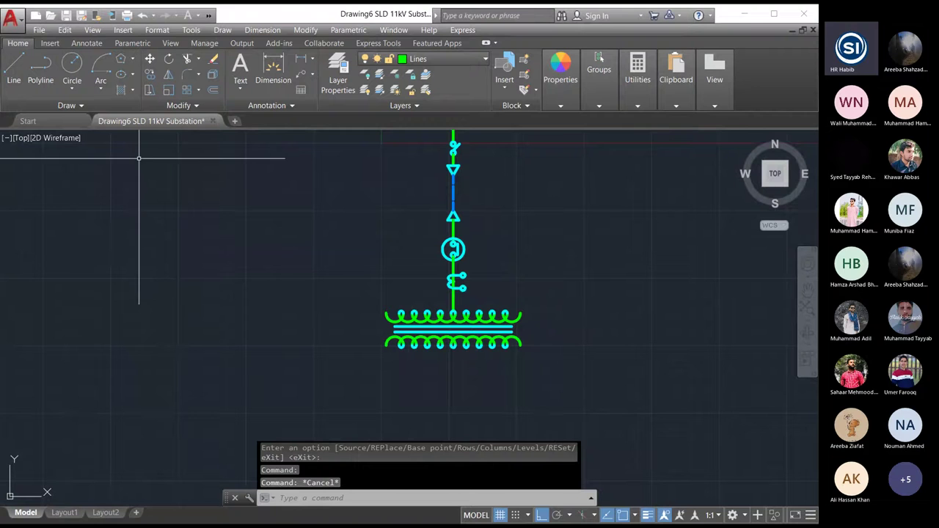
Cancel the unfinished arc and make Symbols the current layer.
click(97, 90)
click(109, 141)
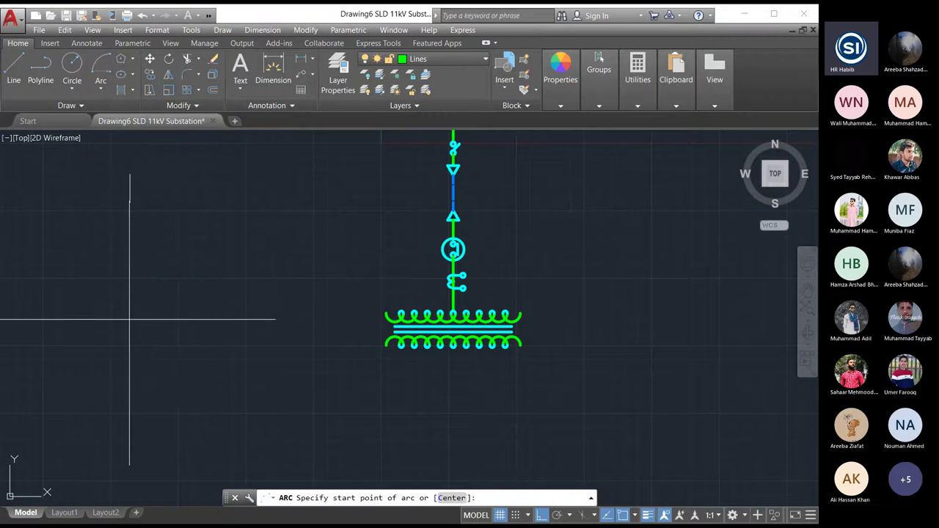
click(129, 319)
key(Escape)
key(Escape)
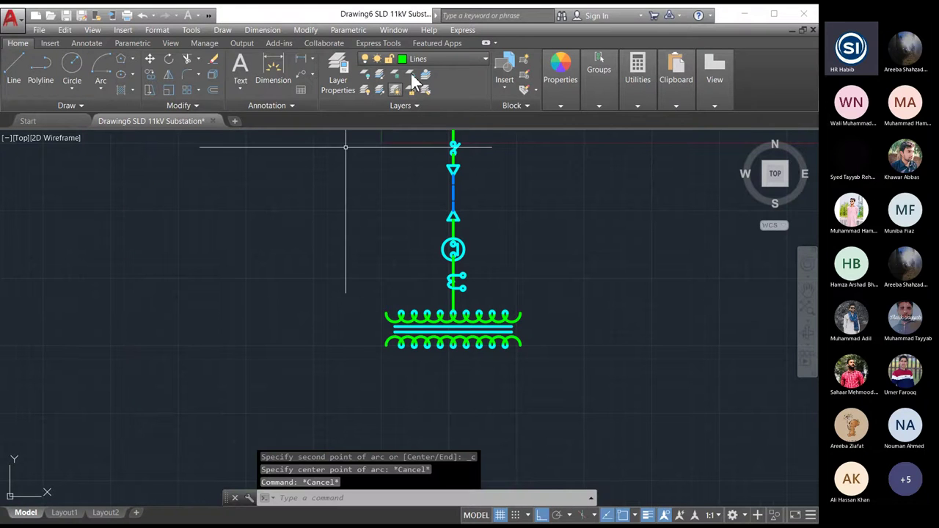
click(436, 59)
click(424, 152)
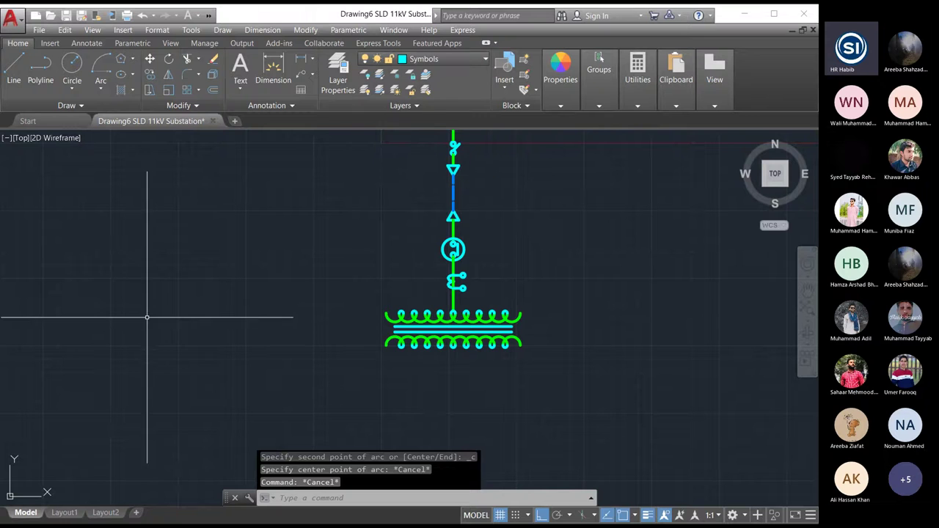
Start a Start, Center, End arc left of the transformer, cycling Ortho off and on.
click(96, 89)
click(116, 146)
click(108, 289)
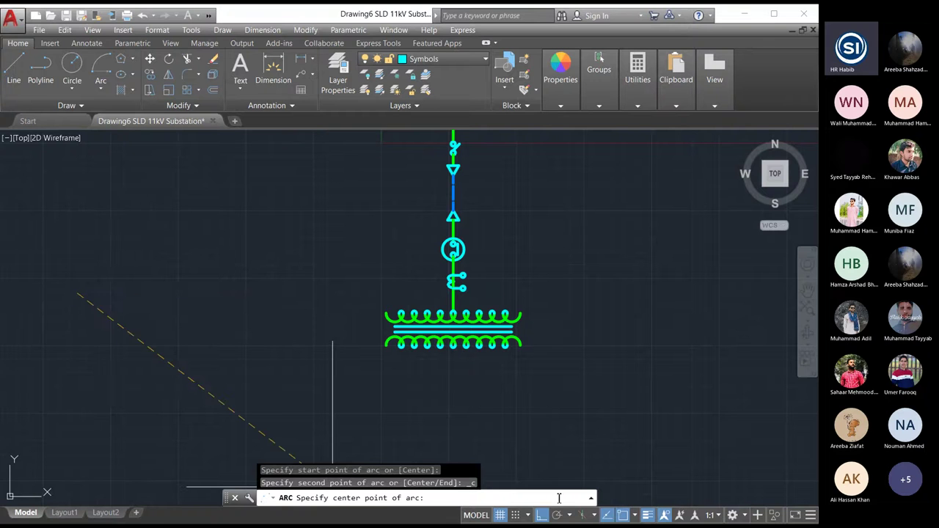
scroll(95, 298, up, 2)
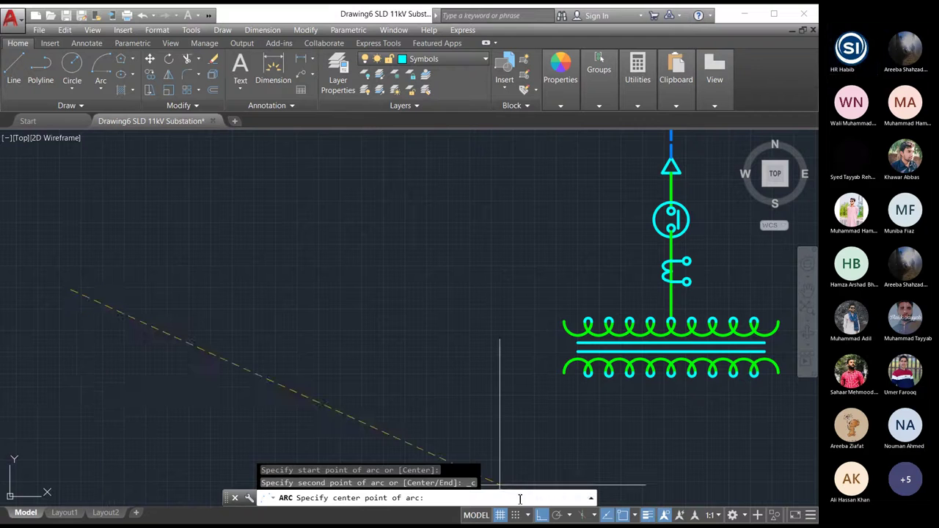
click(541, 515)
click(542, 515)
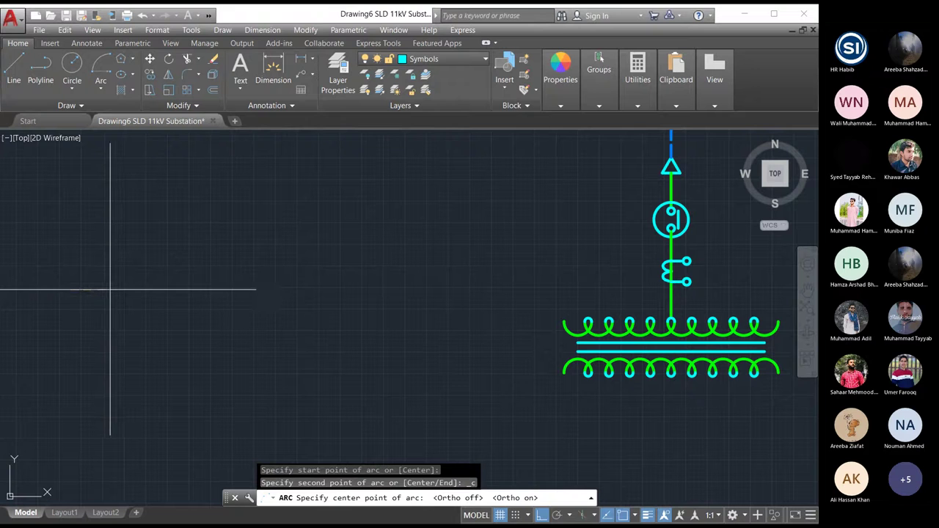
key(Escape)
click(13, 73)
click(130, 229)
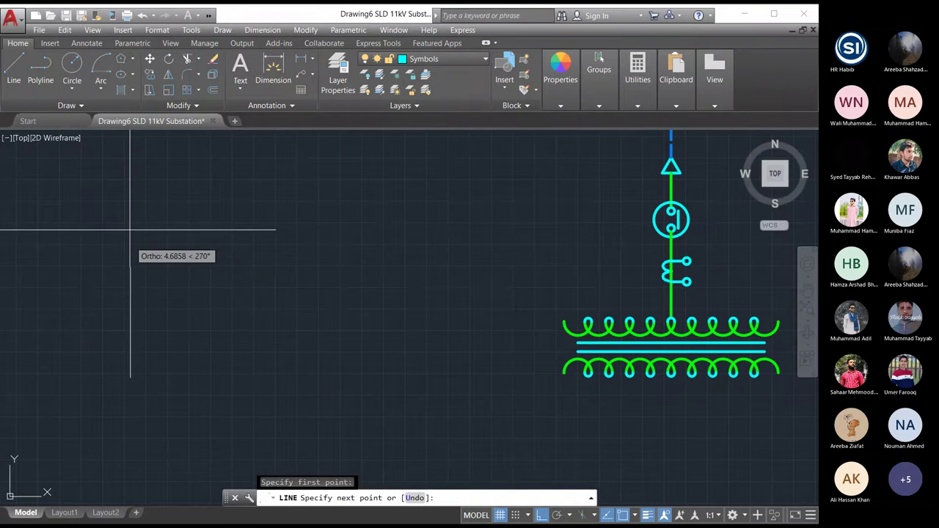
click(131, 335)
key(Escape)
key(Escape)
click(100, 89)
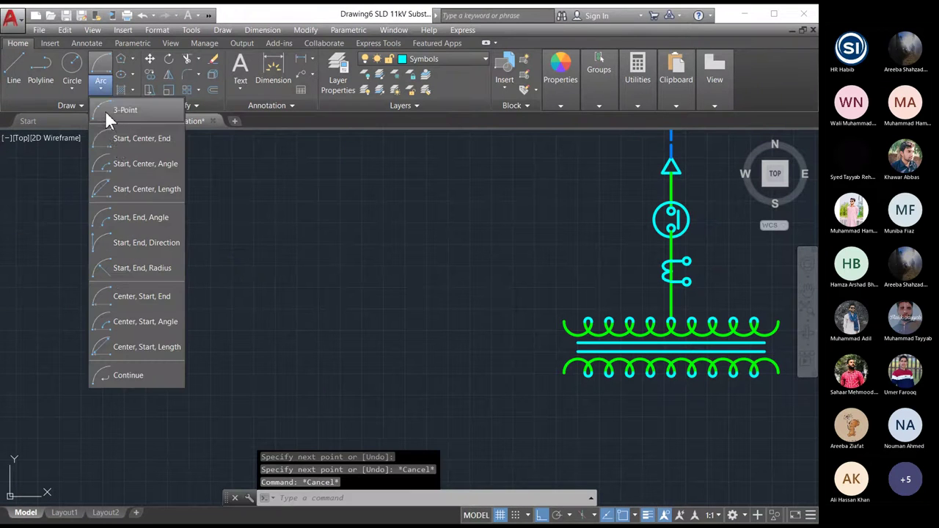
click(115, 139)
click(130, 279)
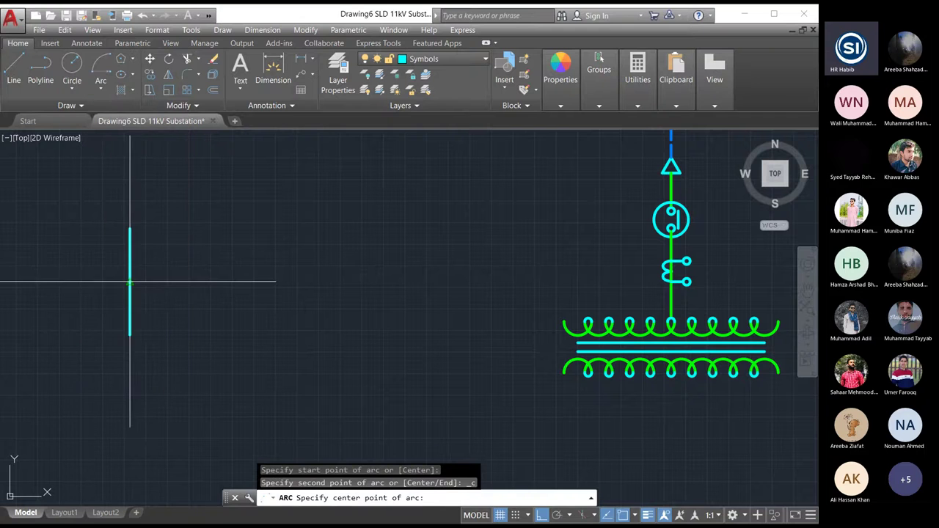
click(174, 282)
click(198, 282)
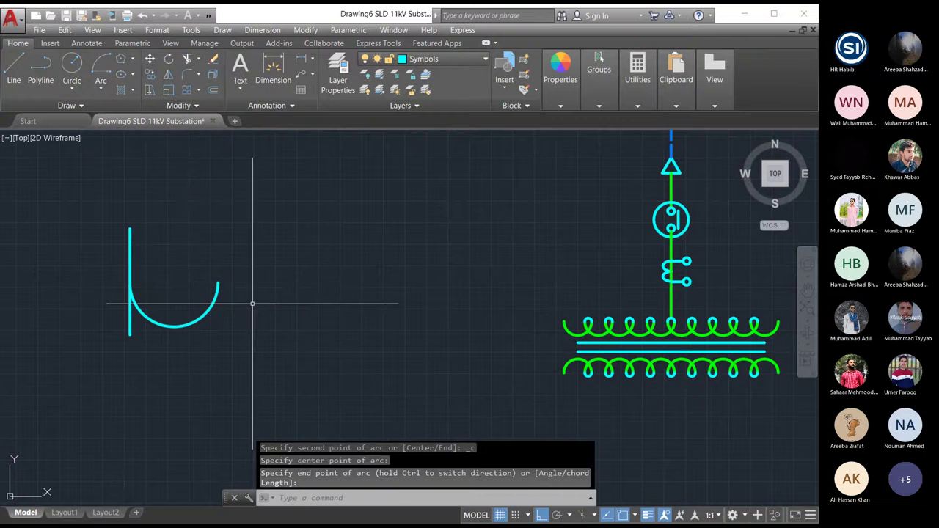
click(201, 319)
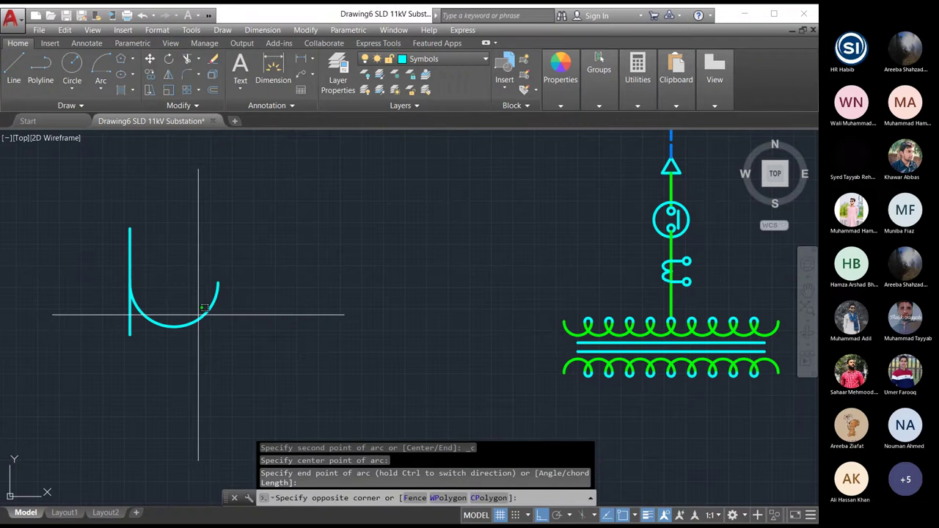
click(200, 320)
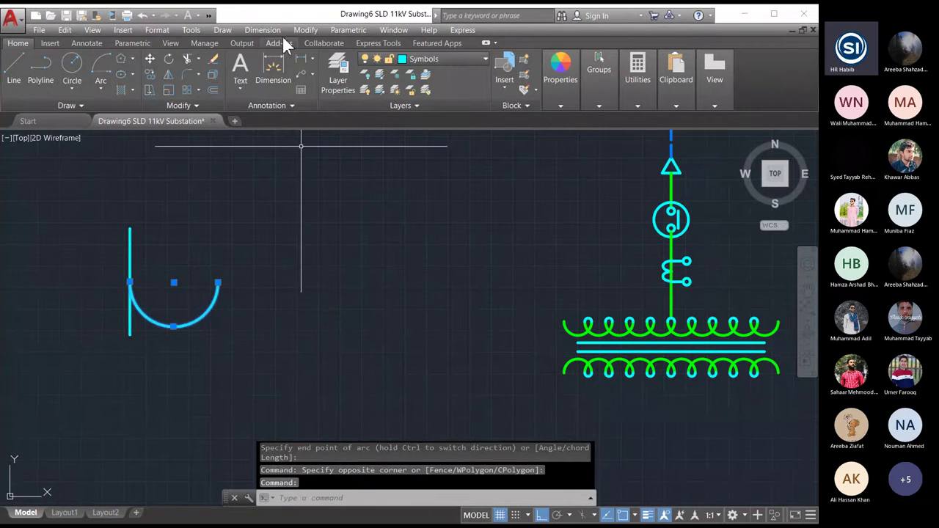
click(305, 30)
mouse_move(352, 183)
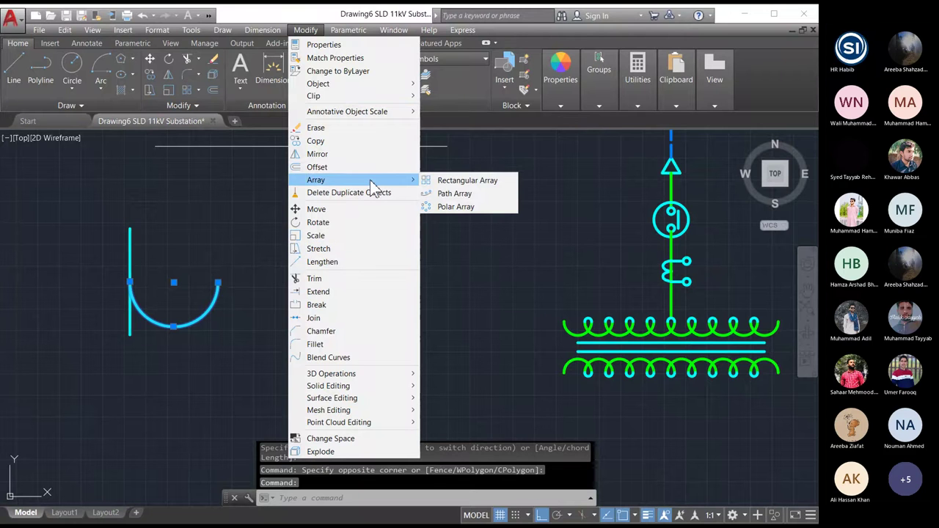
click(451, 182)
scroll(203, 346, down, 5)
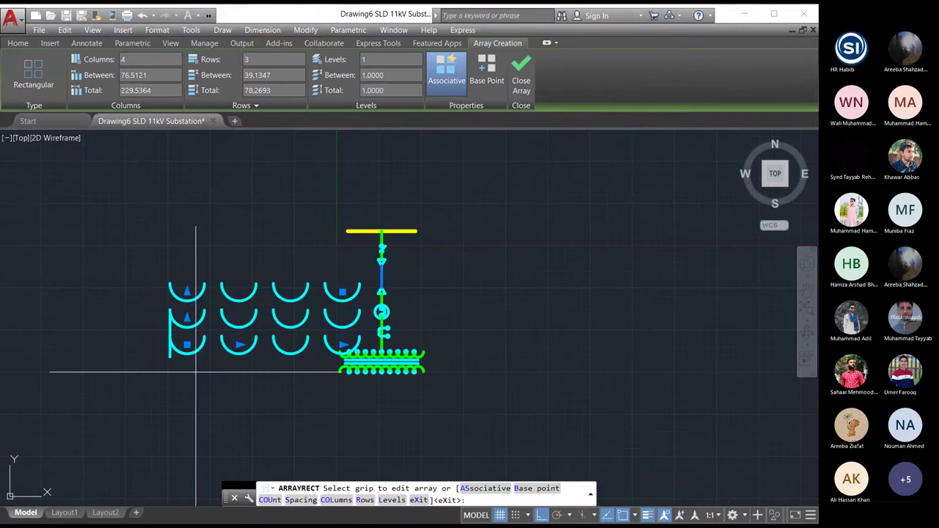
scroll(214, 344, up, 4)
scroll(213, 345, up, 2)
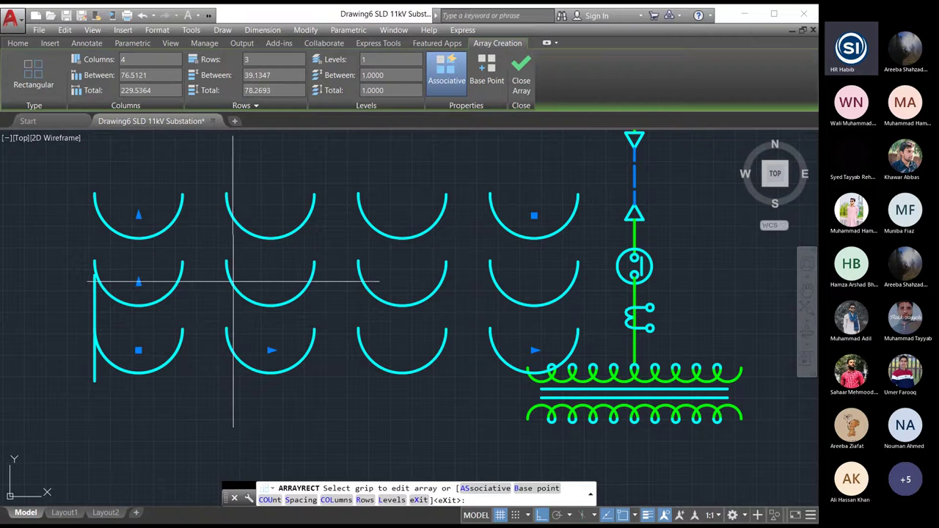
key(Escape)
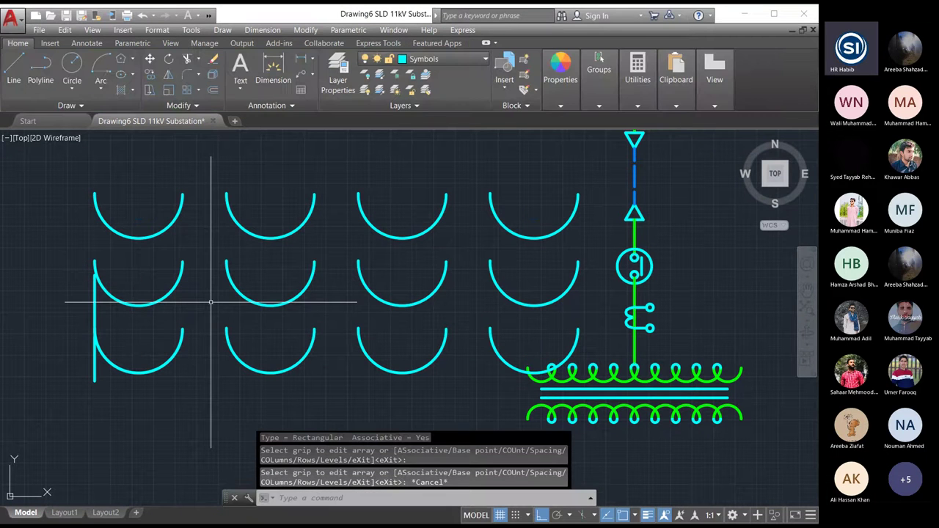
click(73, 176)
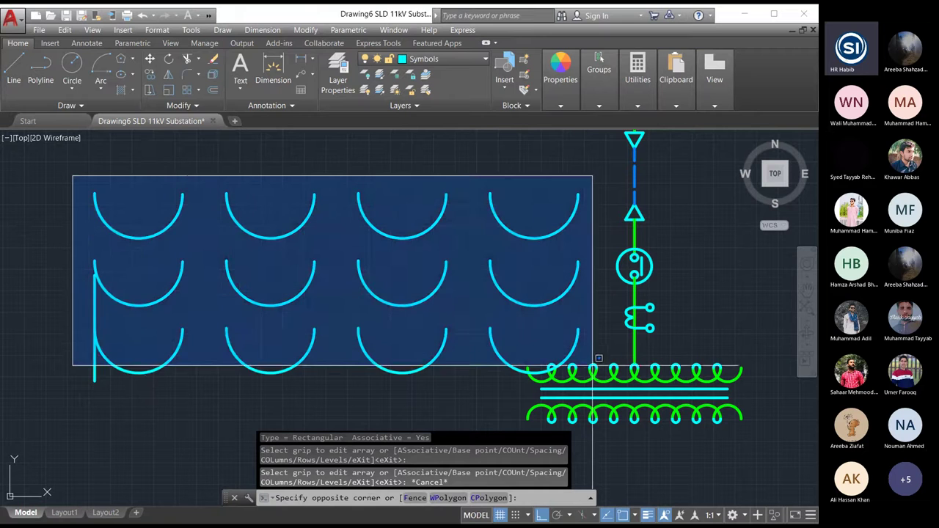
click(580, 363)
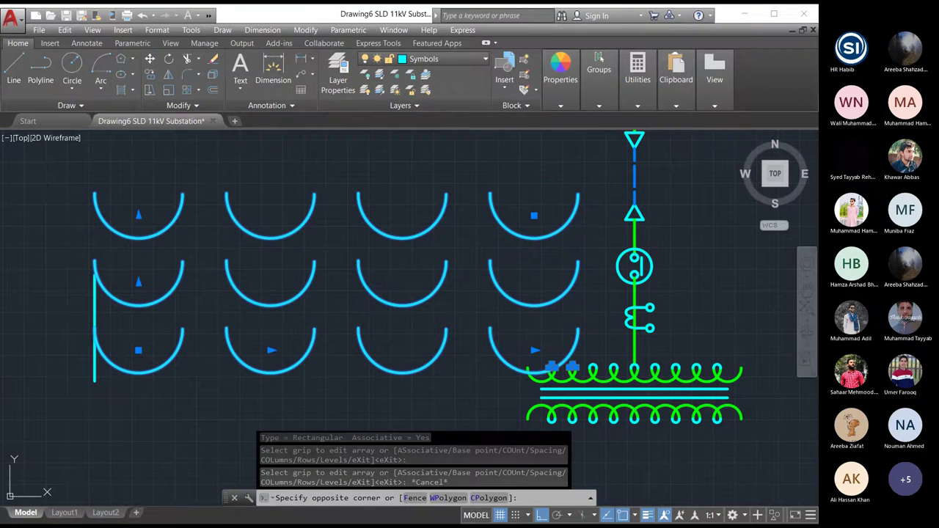
key(Escape)
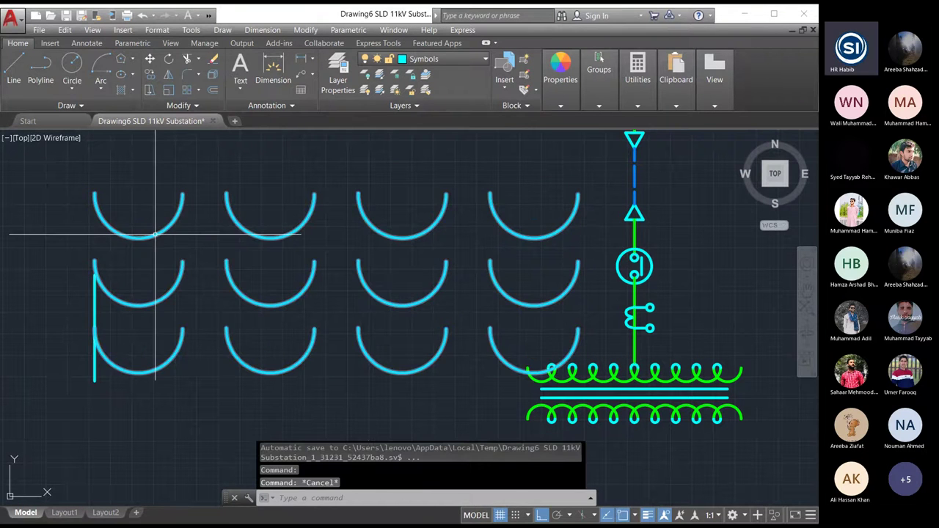
click(155, 234)
key(Delete)
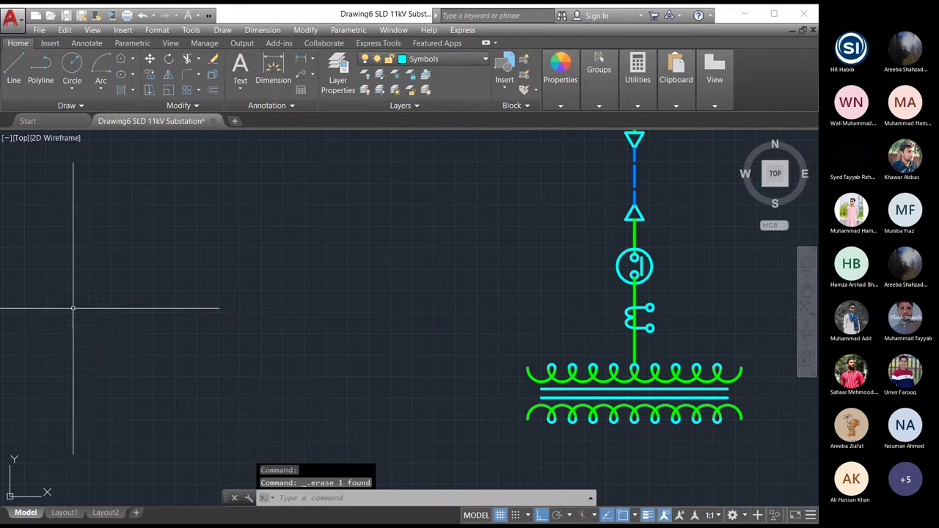
Select the breaker circle and its connecting vertical line.
scroll(69, 349, down, 2)
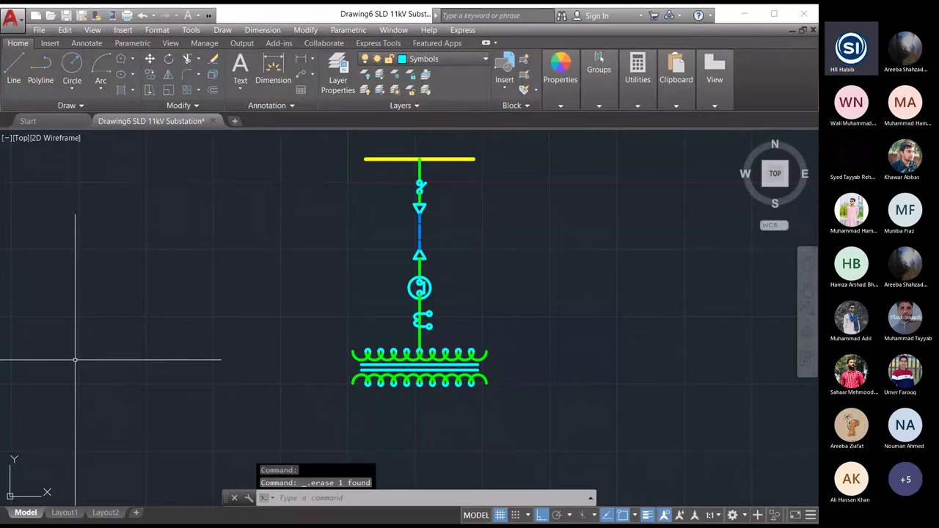
scroll(506, 392, up, 4)
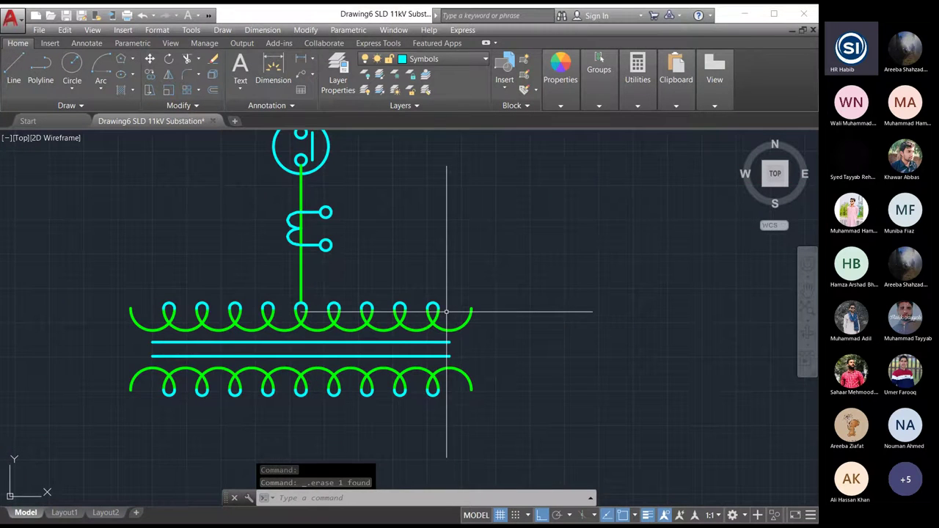
scroll(446, 312, down, 2)
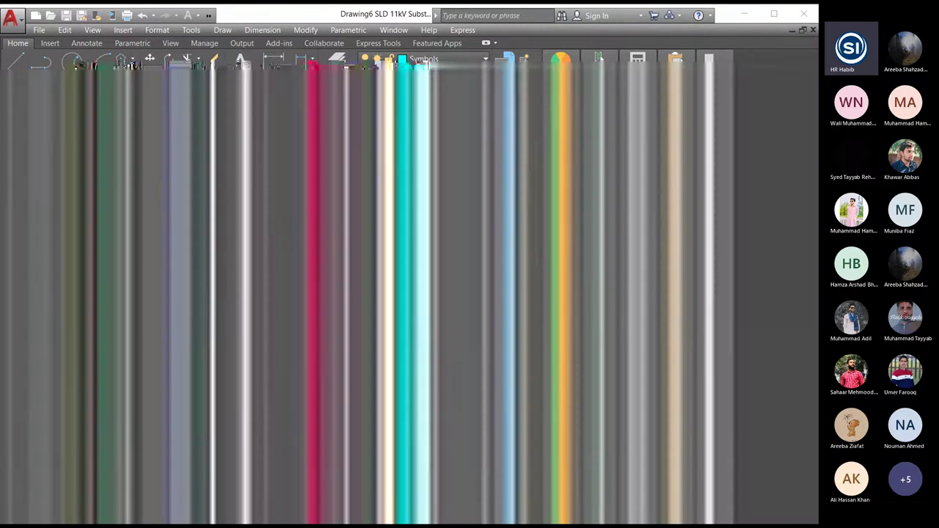
scroll(383, 272, down, 4)
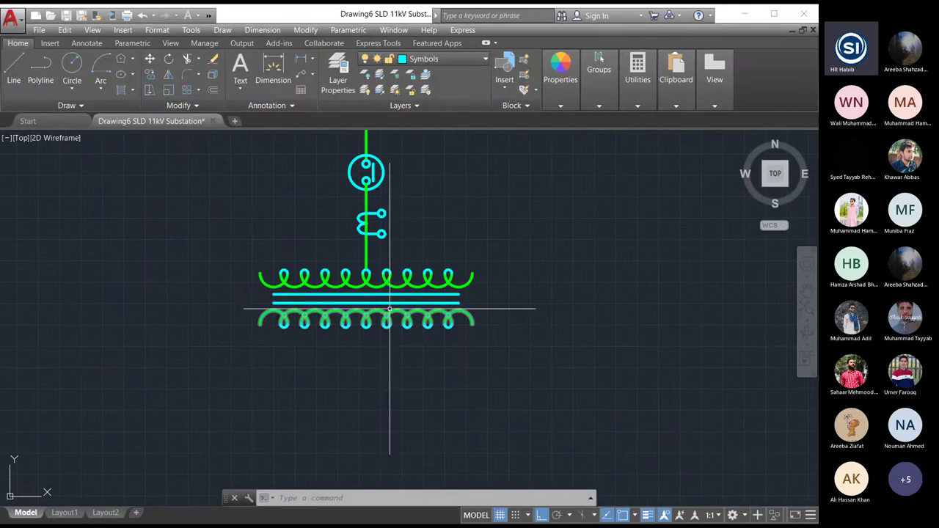
scroll(387, 340, up, 1)
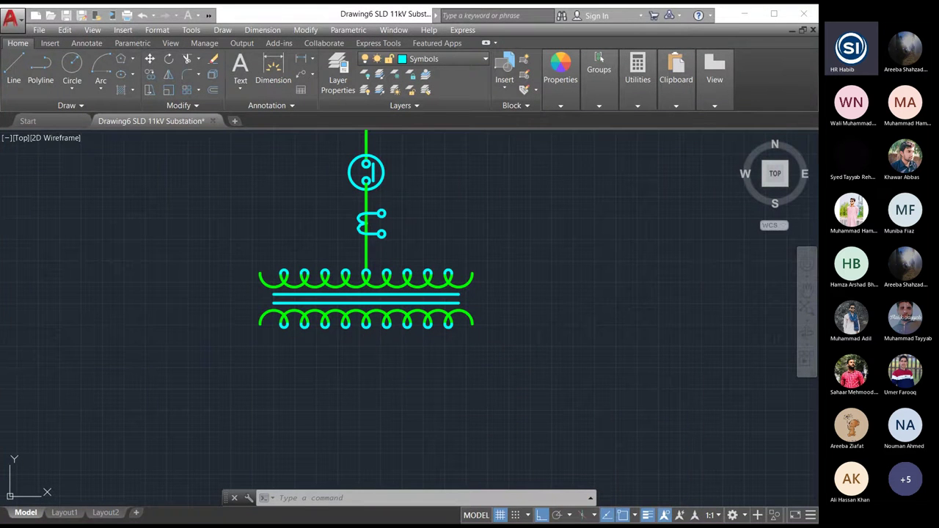
scroll(335, 380, down, 2)
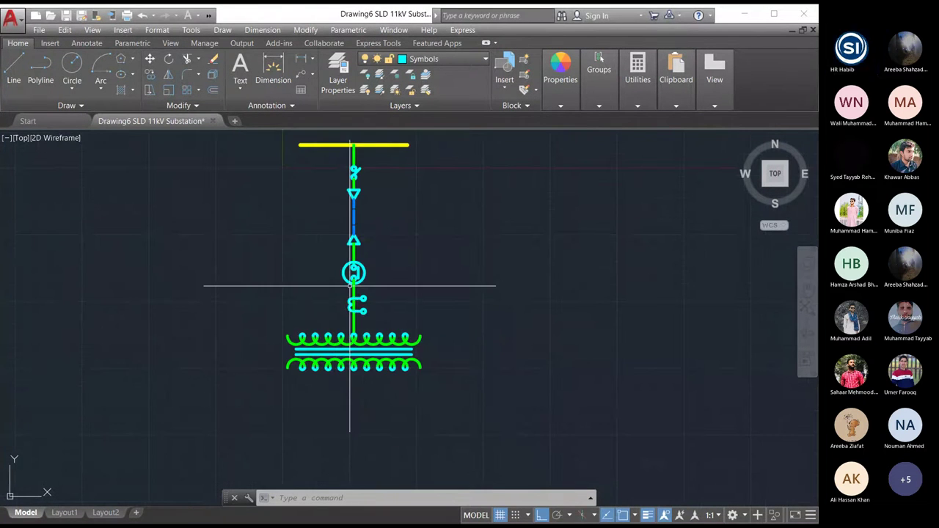
scroll(350, 286, up, 4)
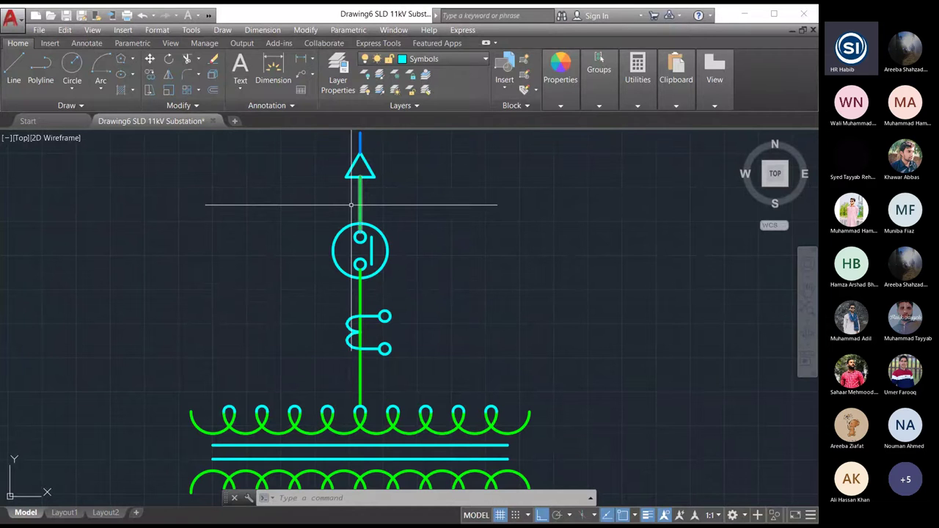
click(301, 198)
click(431, 291)
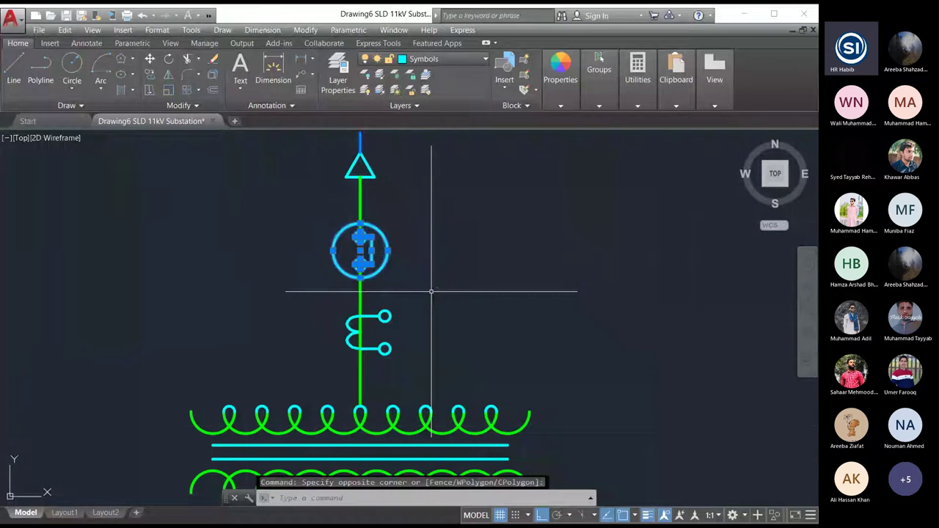
click(360, 198)
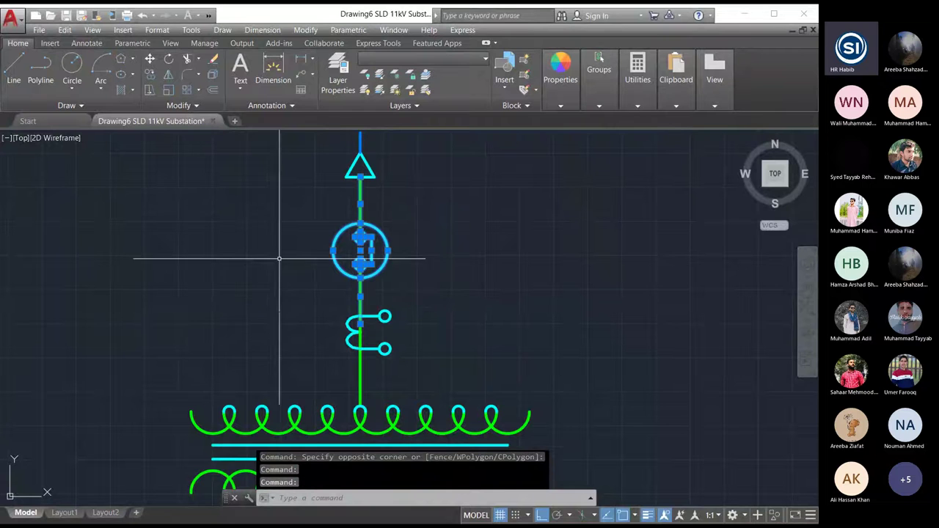
Copy the circle and line to the feeder below the transformer's lower coil.
click(310, 29)
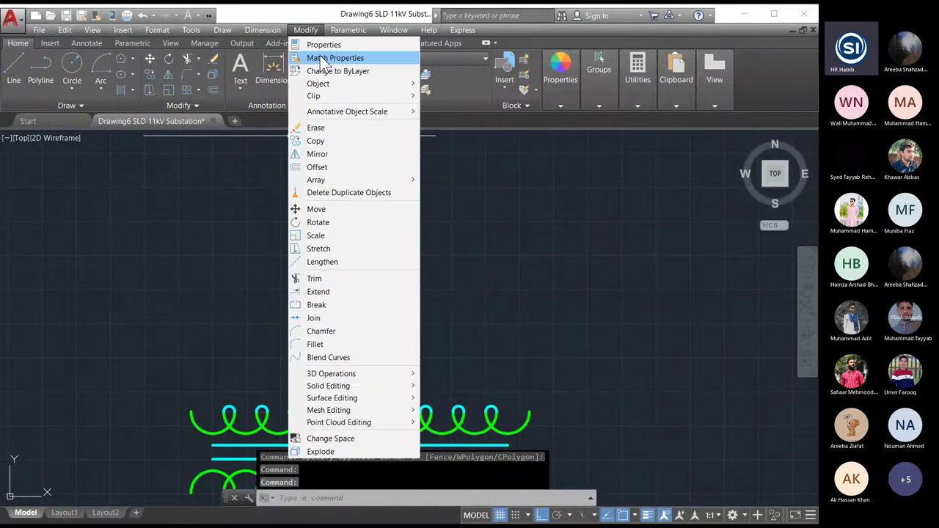
click(316, 140)
click(360, 168)
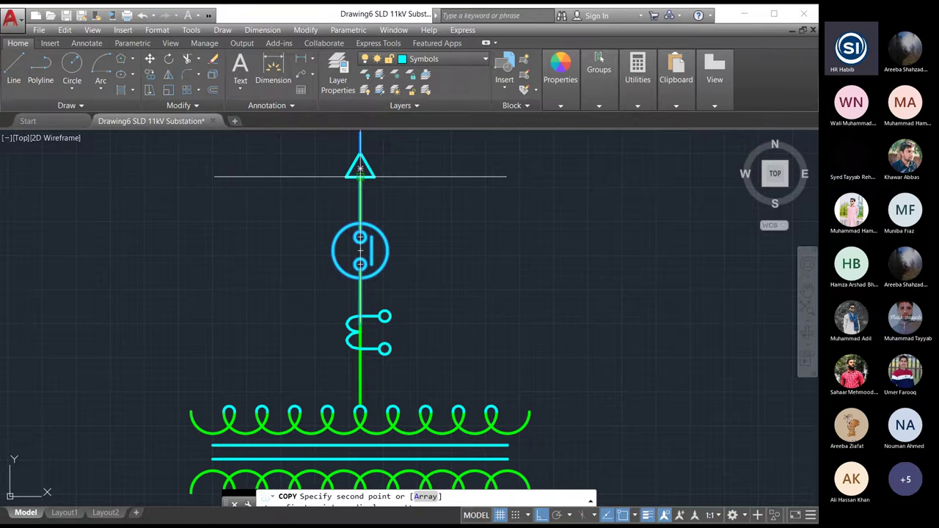
middle_drag(352, 440, 380, 198)
click(387, 248)
key(Escape)
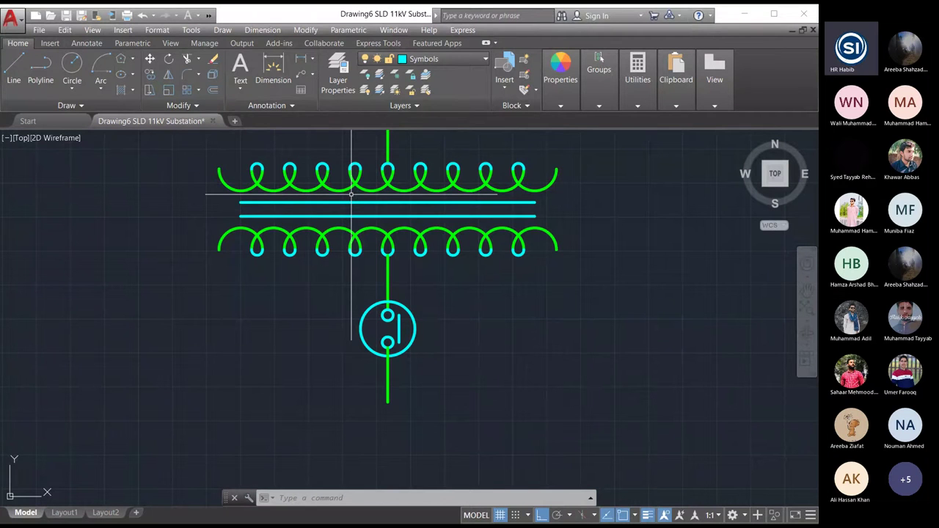
Select both coil arrays, inspect their context-menu options, and cancel the selection.
click(413, 188)
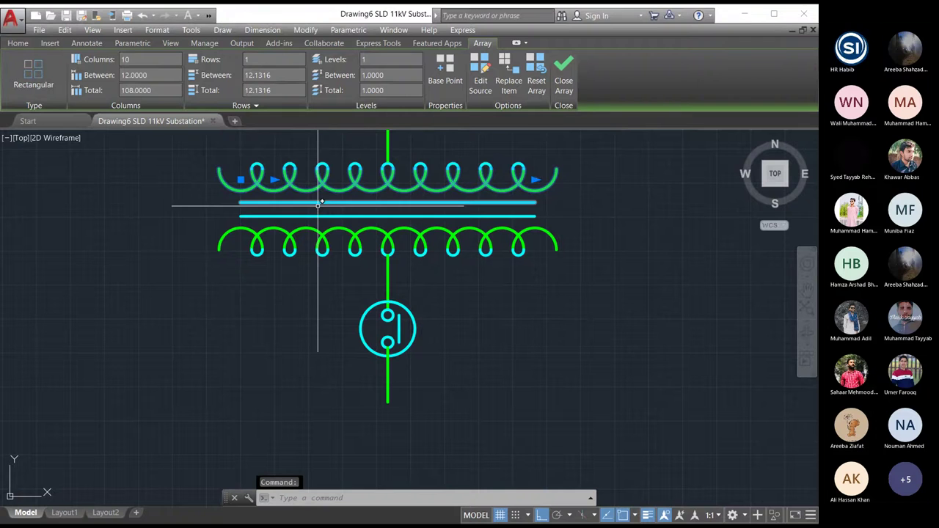
click(319, 228)
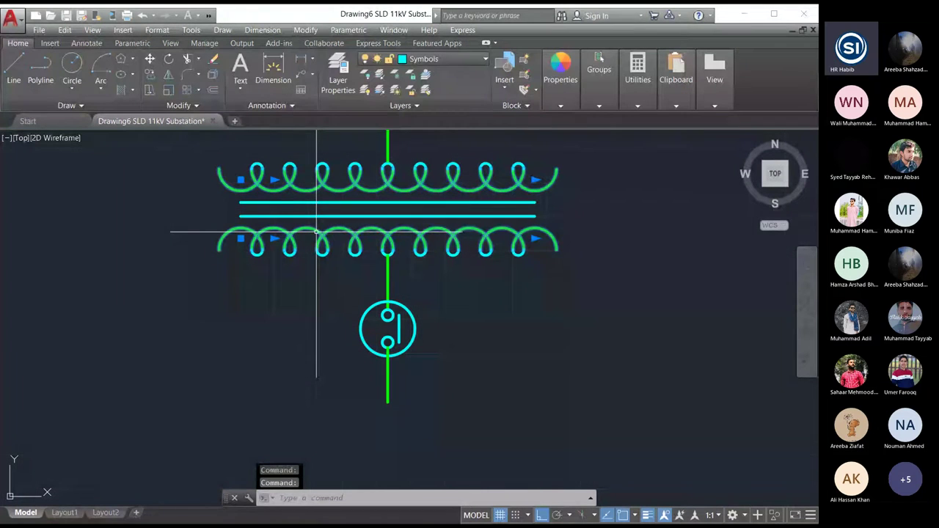
right_click(335, 191)
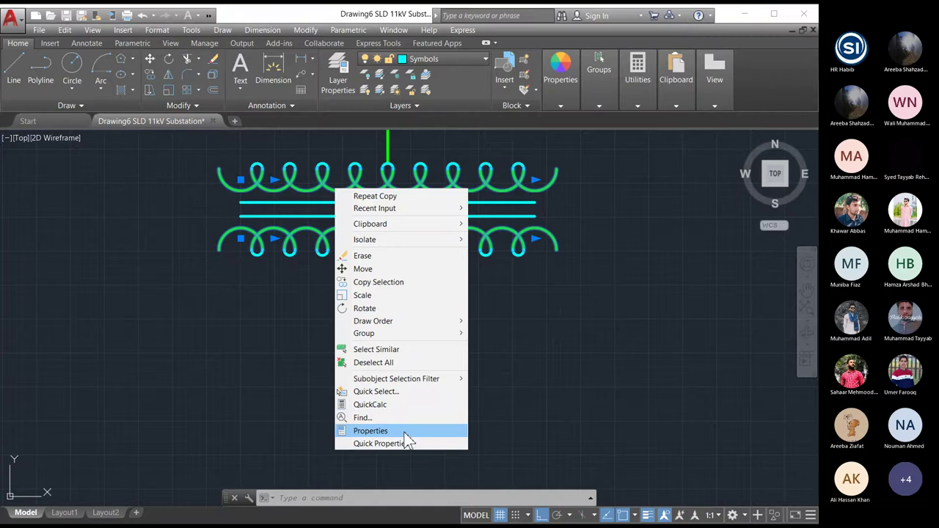
click(289, 189)
right_click(291, 187)
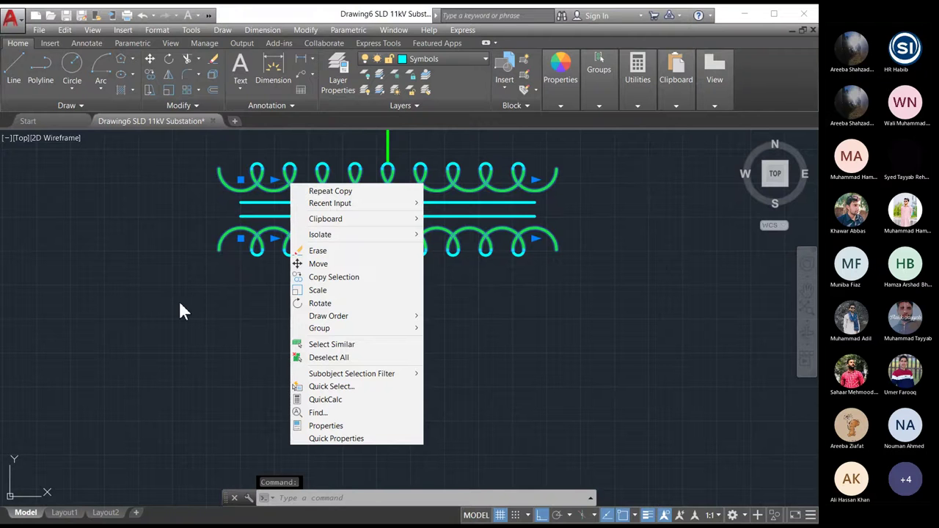
key(Escape)
key(Escape)
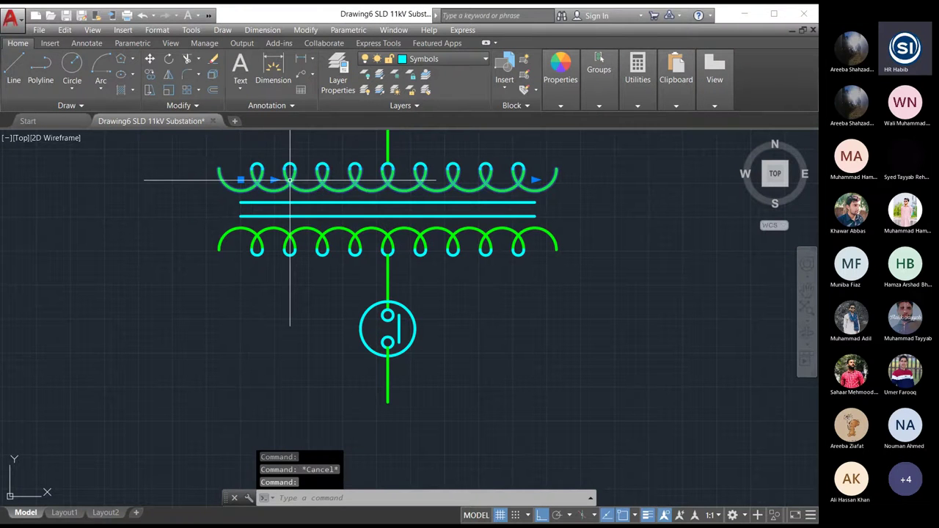
Recheck the upper coil array's options, deselect everything, and bring up the Draw menu.
click(290, 188)
right_click(291, 187)
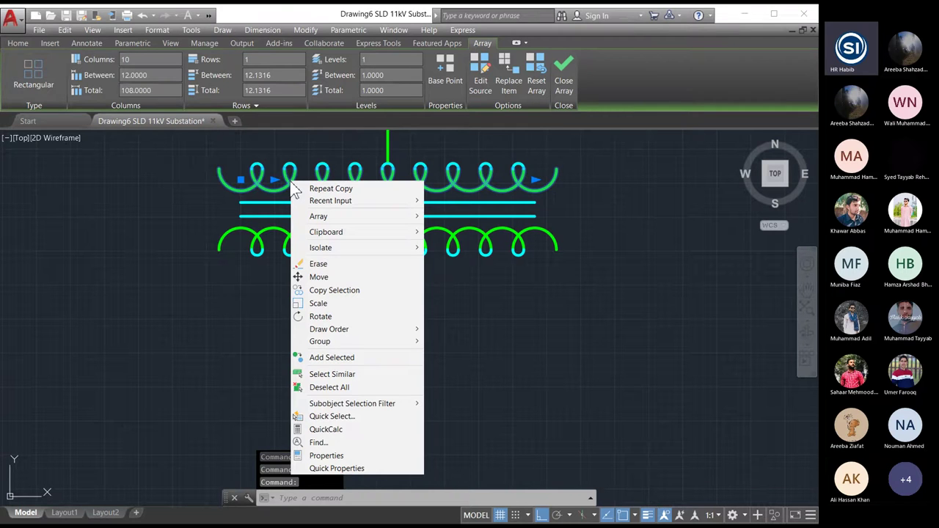
key(Escape)
key(Escape)
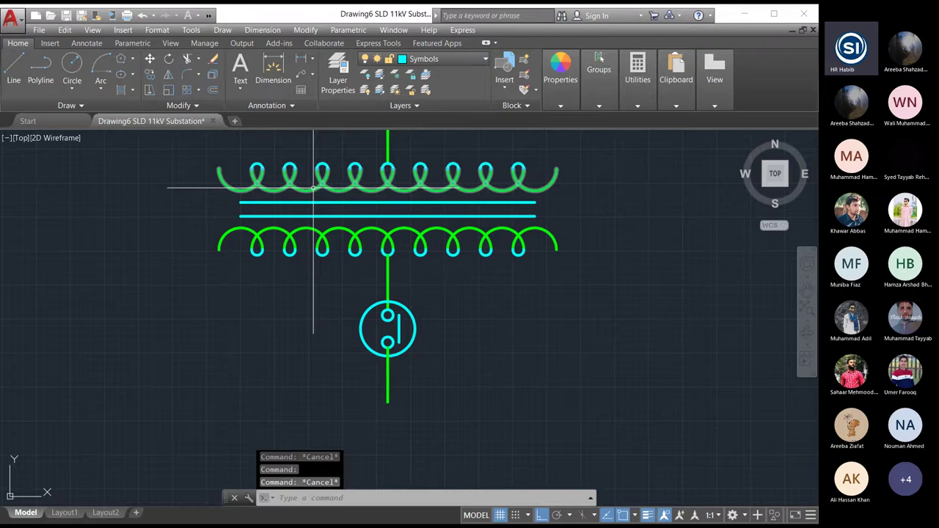
click(313, 188)
right_click(315, 189)
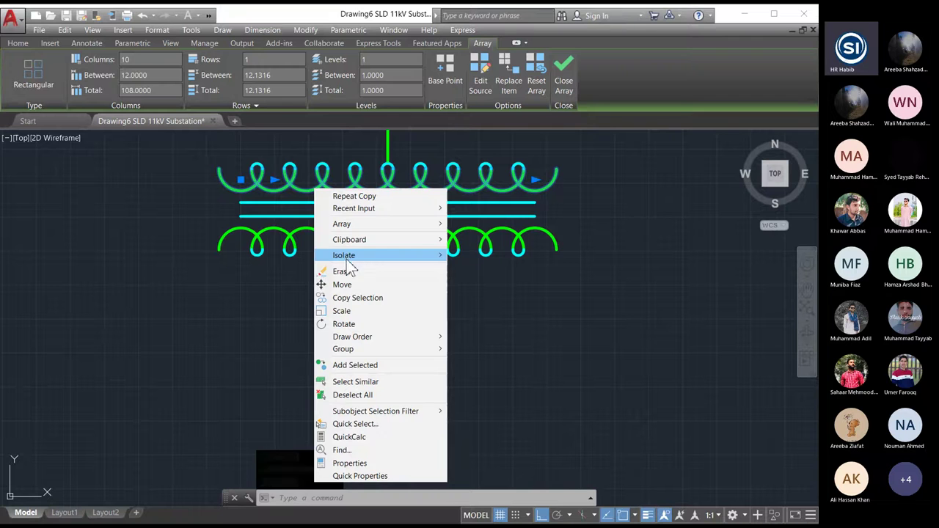
click(375, 396)
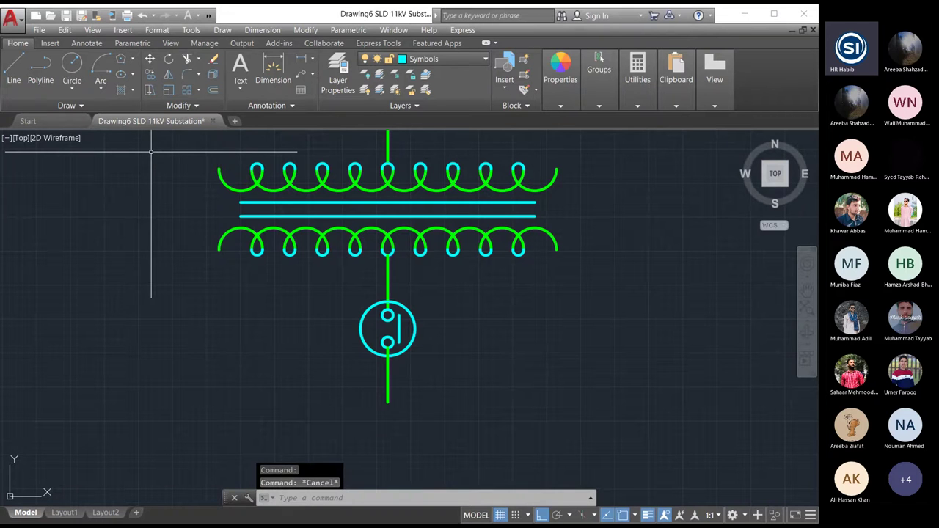
click(221, 31)
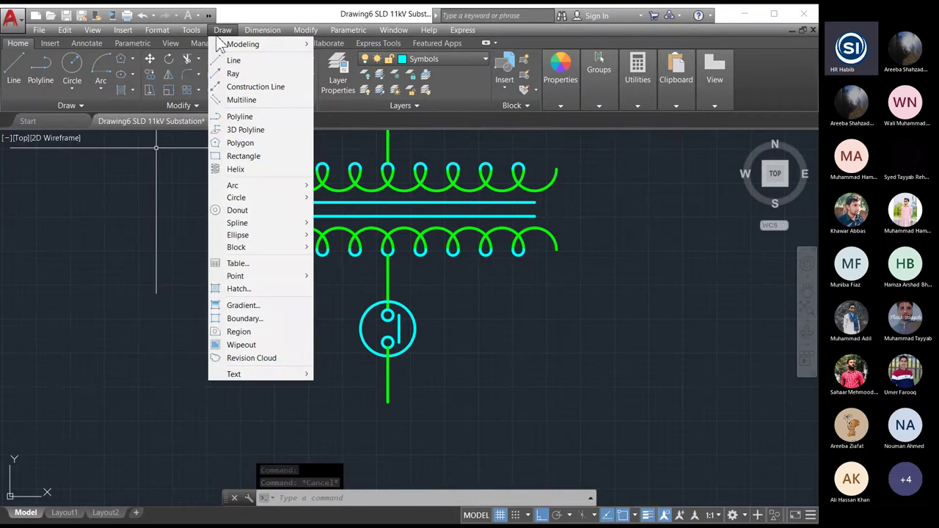
Close the Draw menu and switch to the View ribbon tab.
click(170, 43)
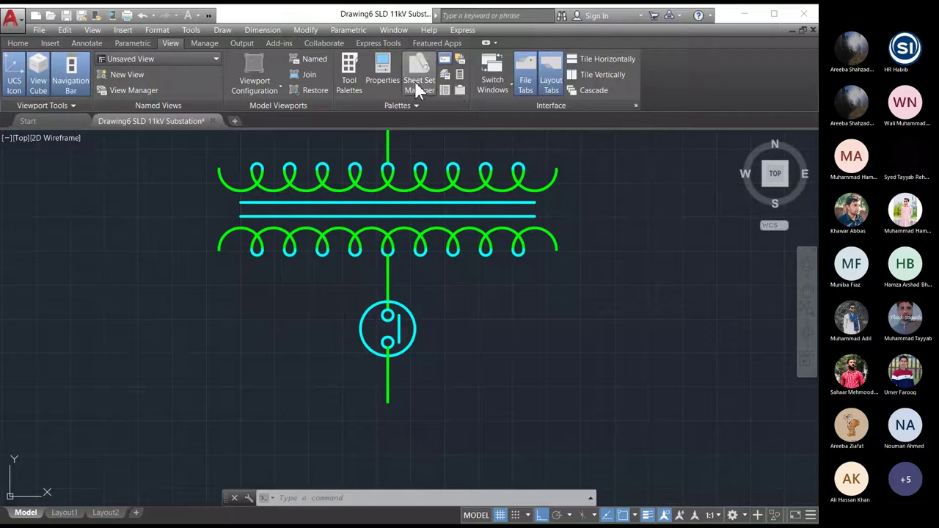
In DesignCenter, preview the Transformer - Adjustable and Switch - Thermal blocks in Electrical Power.dwg.
click(444, 90)
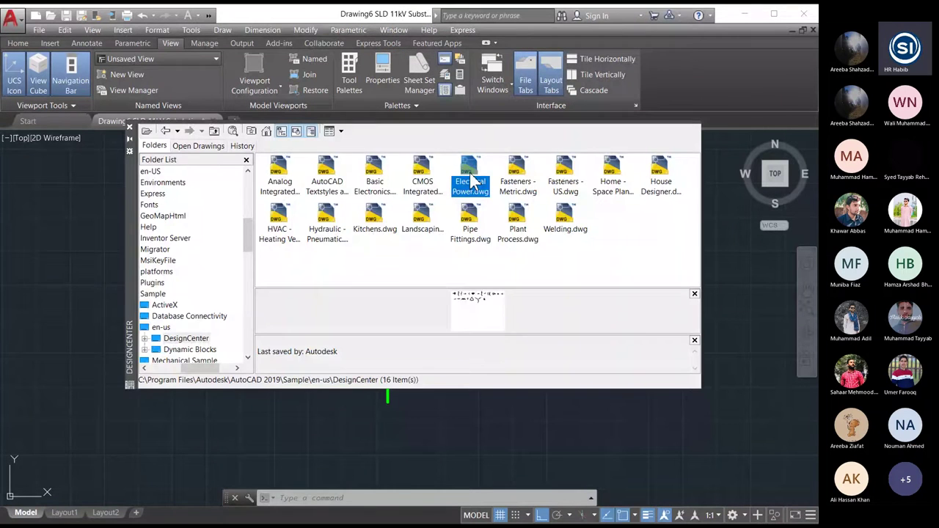
double_click(415, 147)
double_click(280, 170)
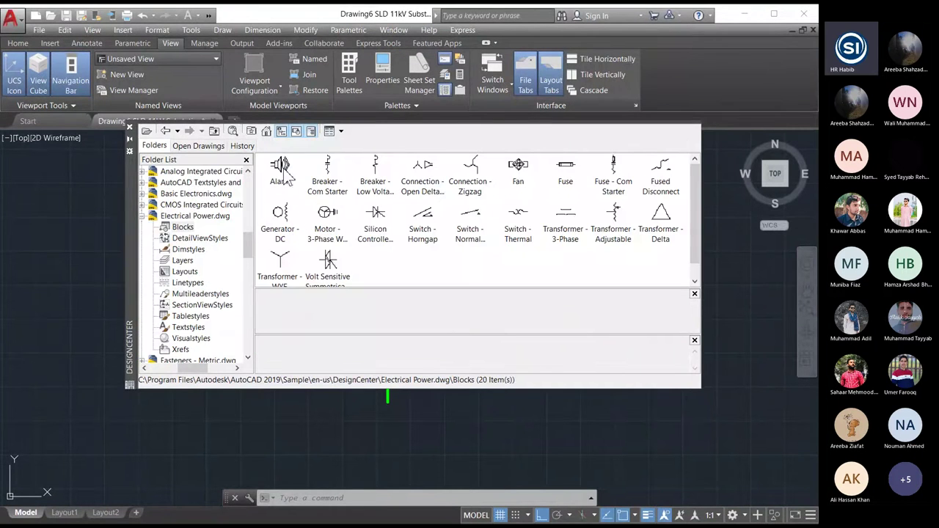
click(613, 216)
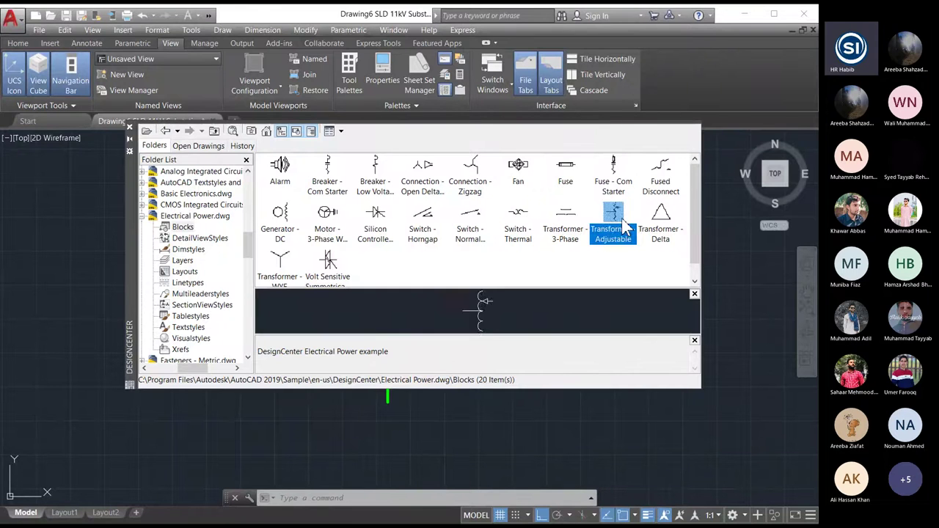
click(519, 217)
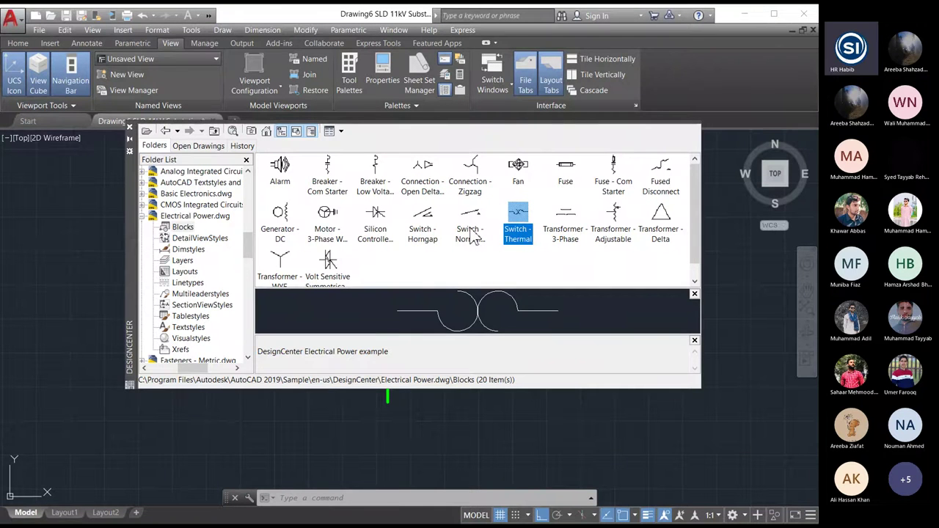
key(Right)
key(Right)
Browse Sample\en-us\DesignCenter to preview Basic Electronics.dwg's Transformer block, then close DesignCenter.
key(BackSpace)
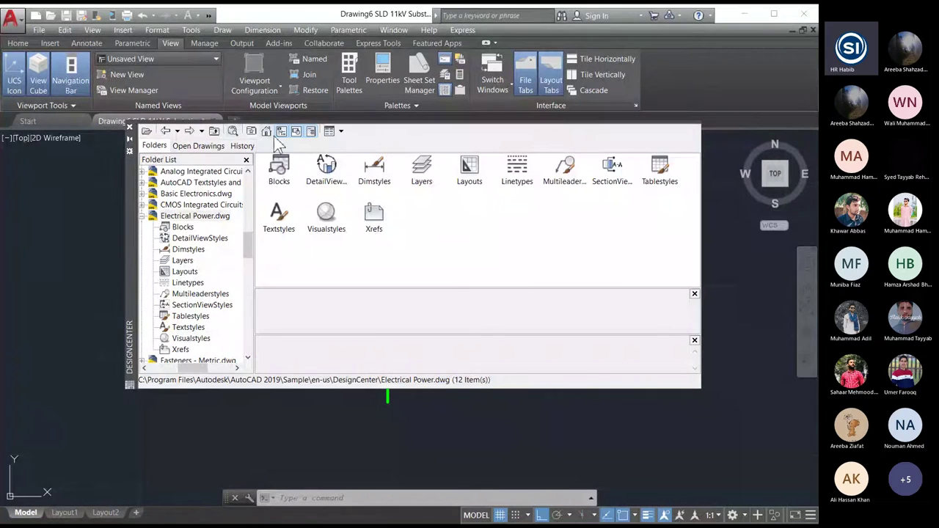
key(BackSpace)
key(BackSpace)
key(BackSpace)
double_click(376, 173)
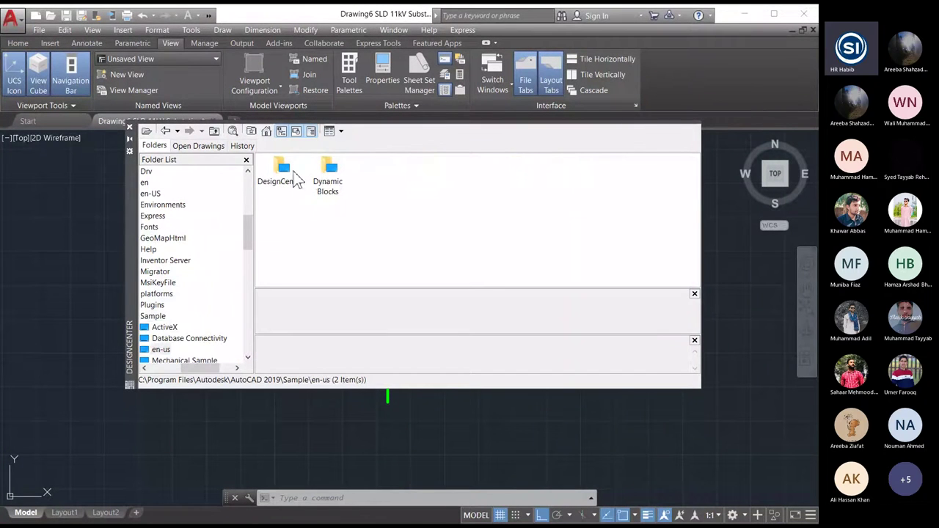
double_click(283, 173)
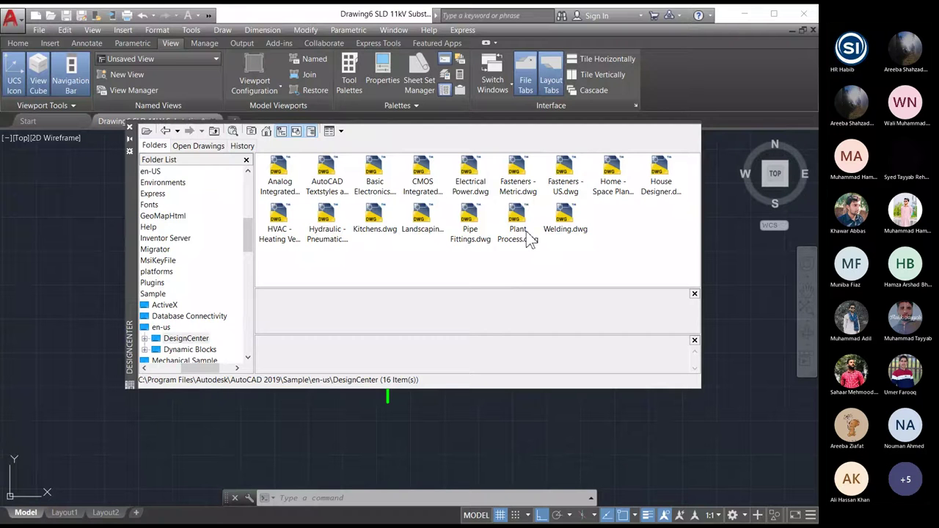
double_click(374, 180)
double_click(279, 172)
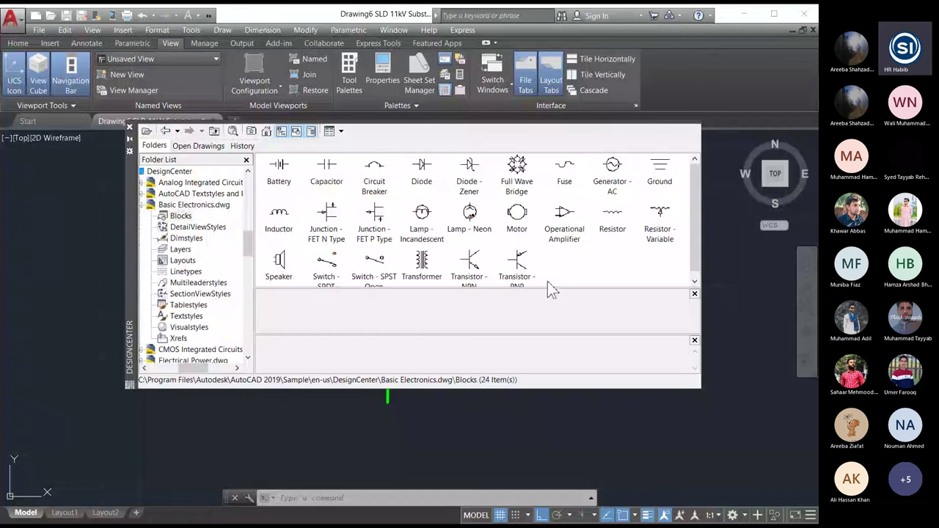
click(422, 261)
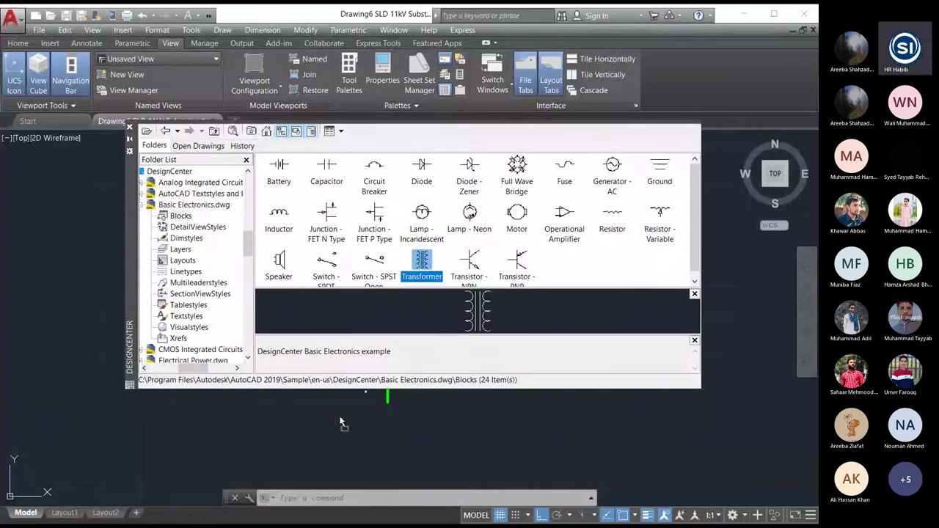
click(129, 127)
Scale up the inserted transformer block from its context menu.
scroll(305, 445, down, 5)
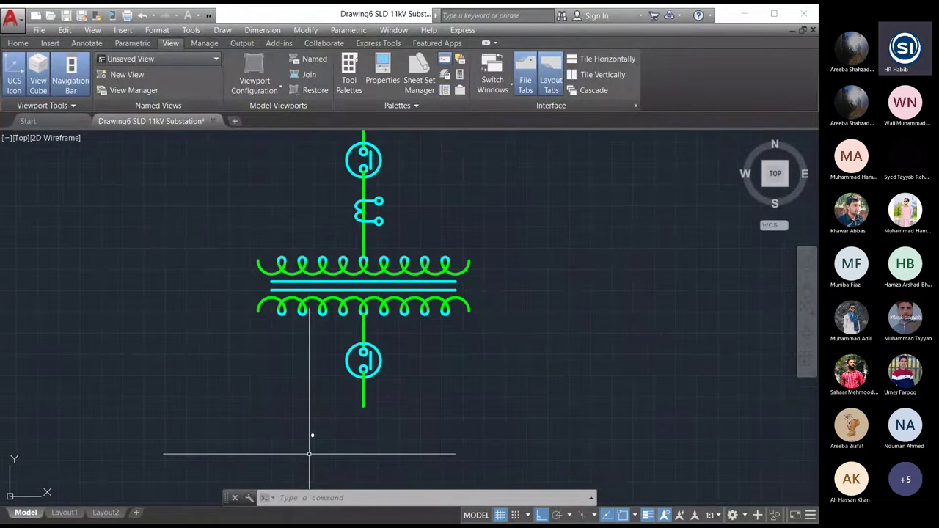
scroll(309, 453, up, 5)
scroll(383, 242, up, 3)
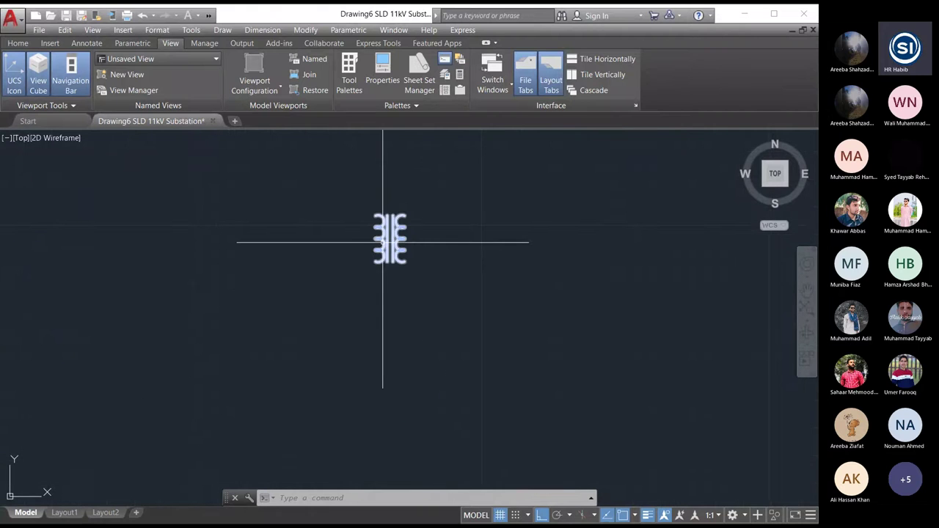
click(383, 242)
right_click(382, 243)
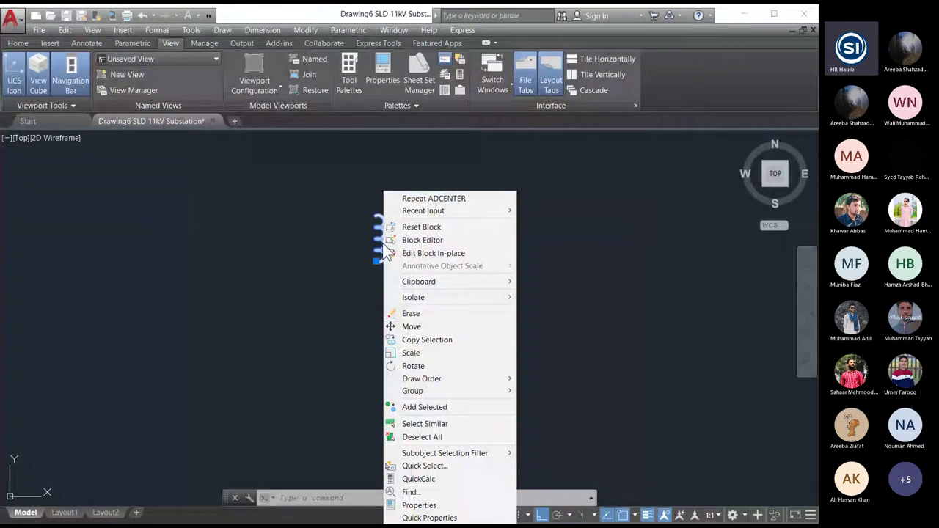
click(428, 353)
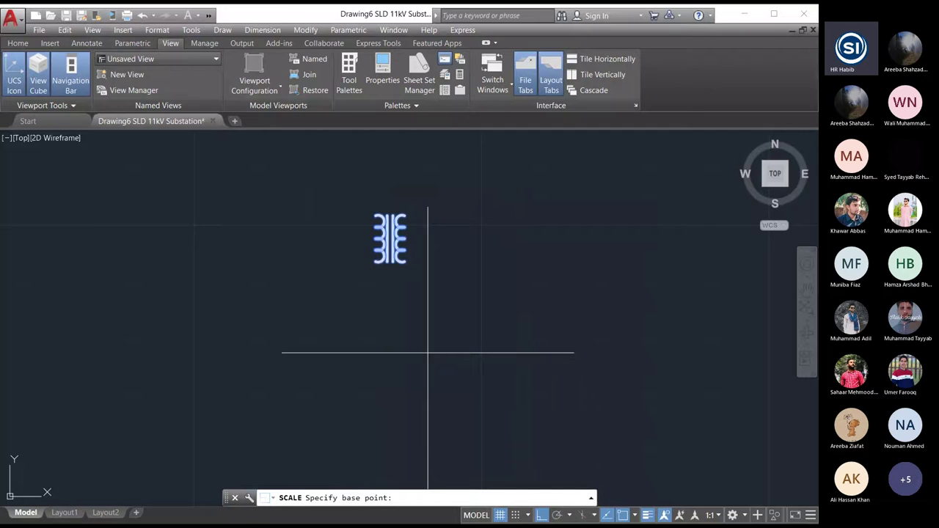
click(428, 353)
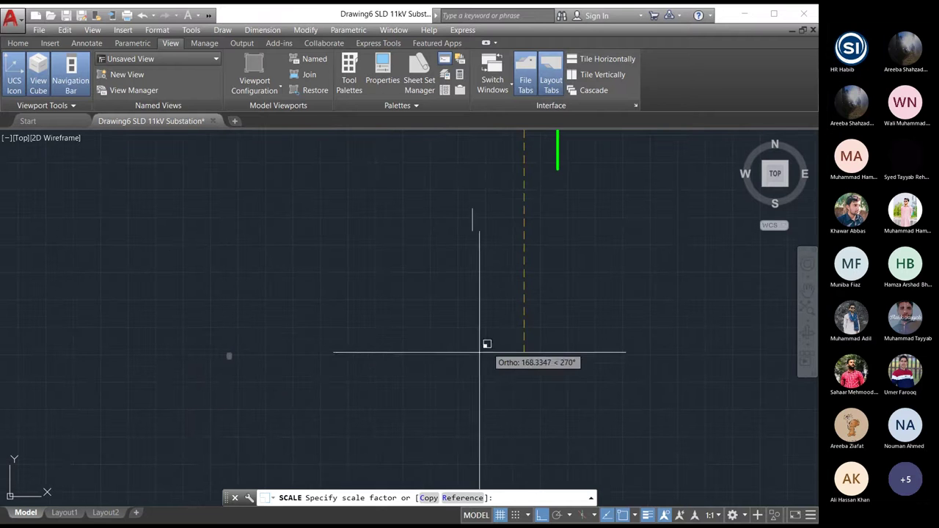
click(491, 262)
Zoom all with Z, A and zoom in on the small transformer symbol.
scroll(428, 313, down, 4)
scroll(455, 317, down, 3)
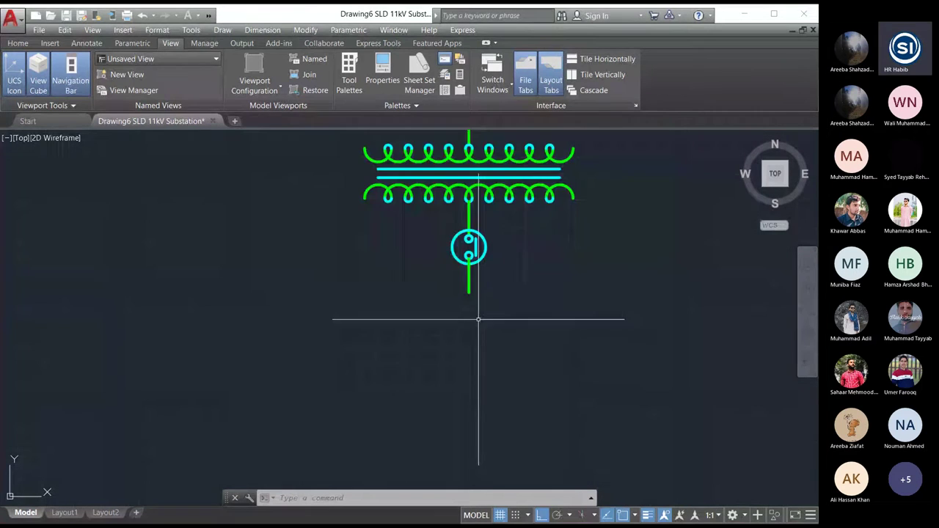
scroll(477, 324, down, 3)
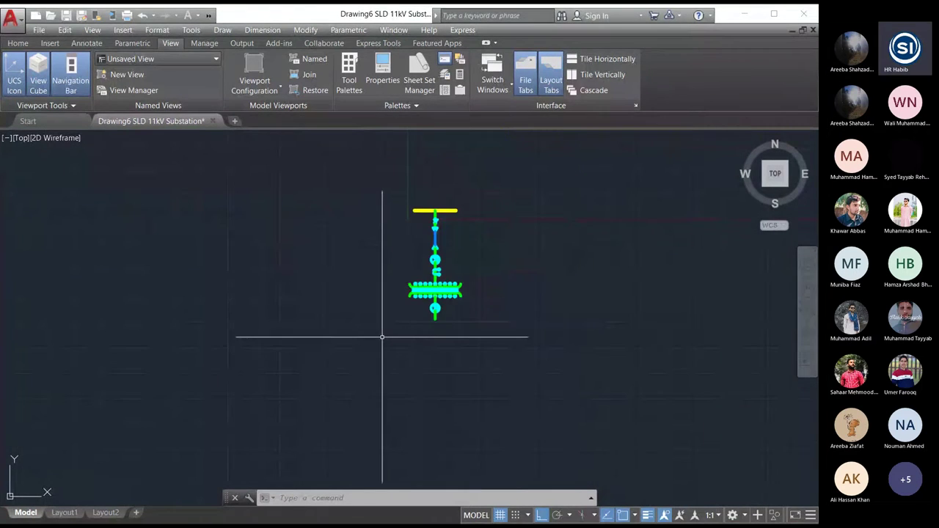
click(300, 500)
text(Z)
key(Return)
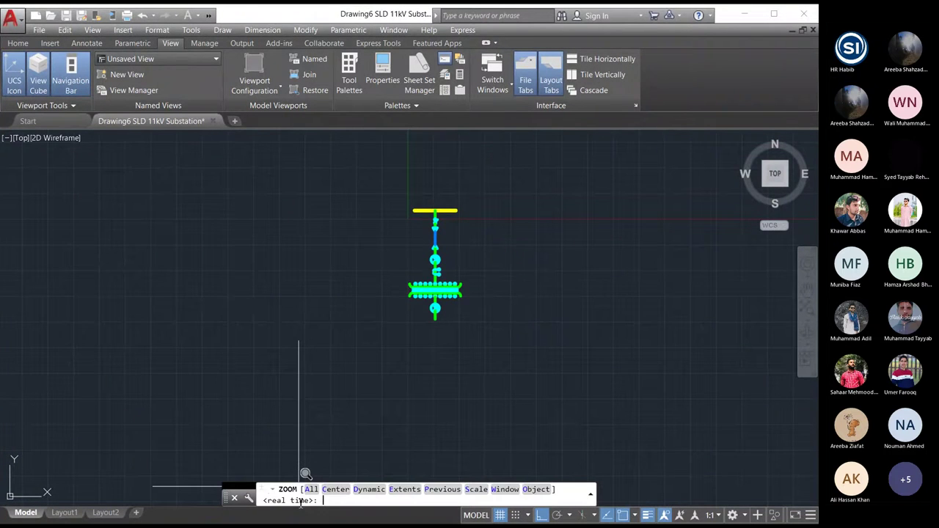
text(a)
key(Return)
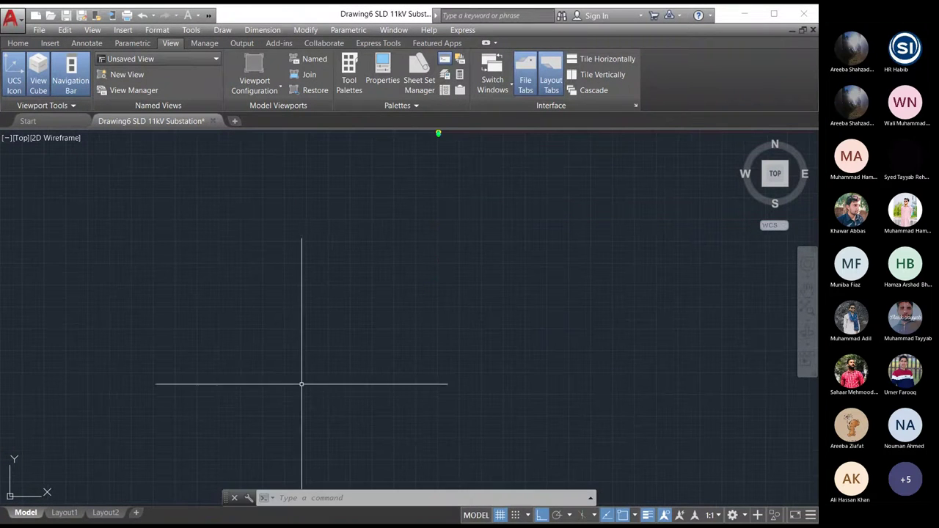
scroll(265, 384, down, 2)
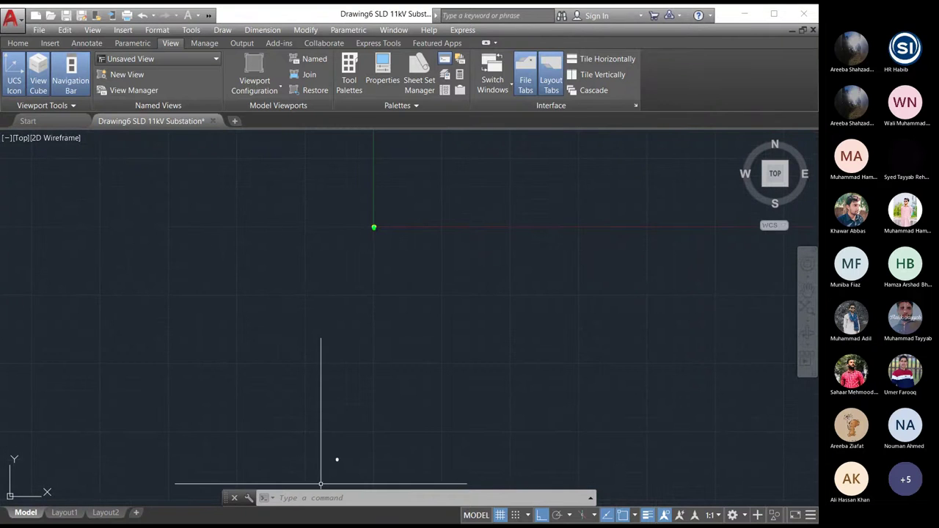
scroll(335, 459, up, 3)
Grip-move the small transformer symbol upward along the feeder.
scroll(347, 456, up, 3)
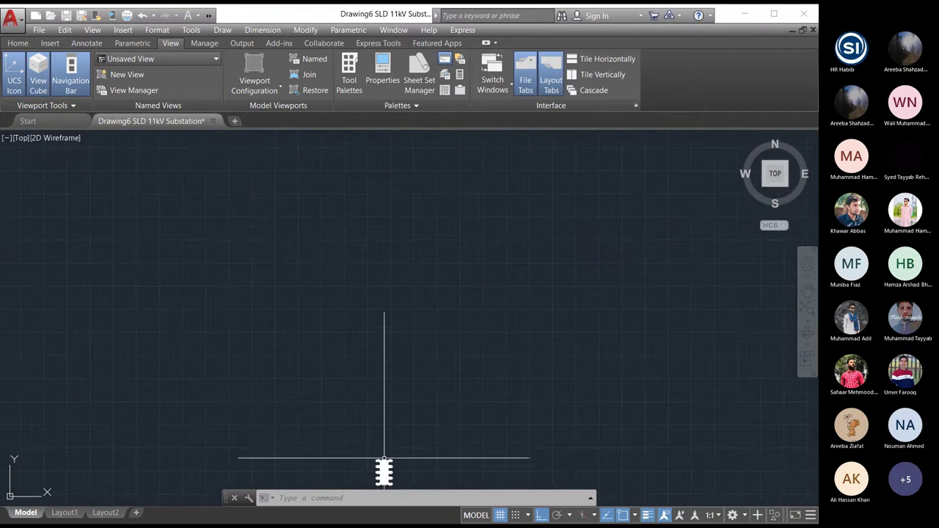
click(383, 470)
click(376, 483)
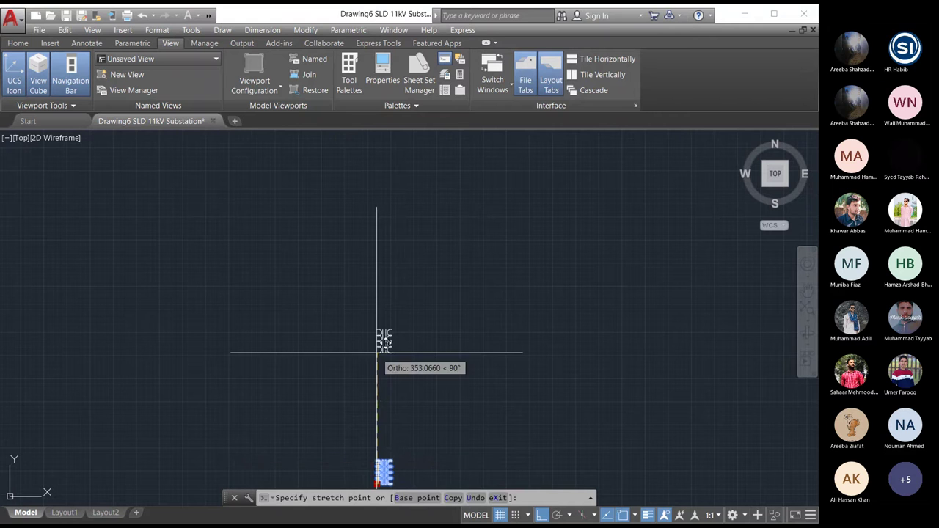
scroll(380, 369, down, 3)
scroll(364, 428, down, 2)
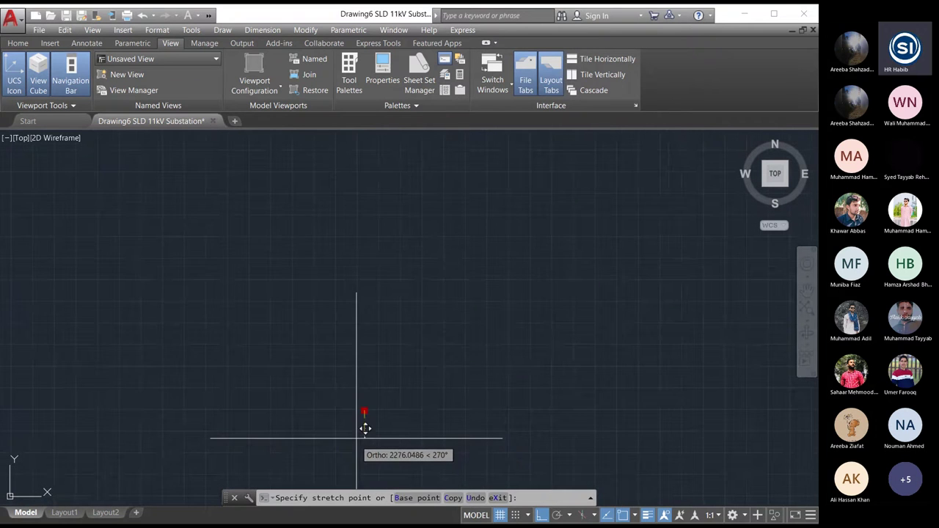
click(394, 197)
scroll(390, 201, up, 3)
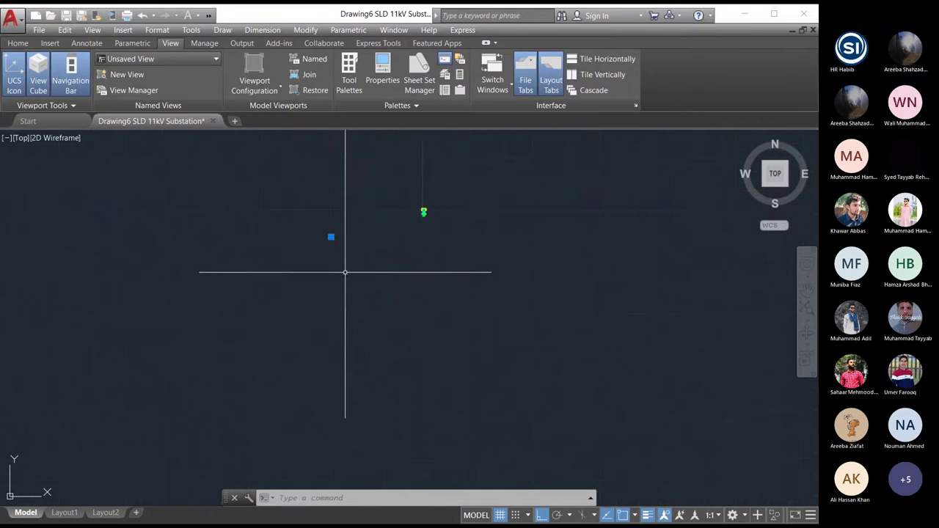
scroll(323, 321, down, 3)
scroll(352, 271, up, 10)
scroll(360, 253, down, 2)
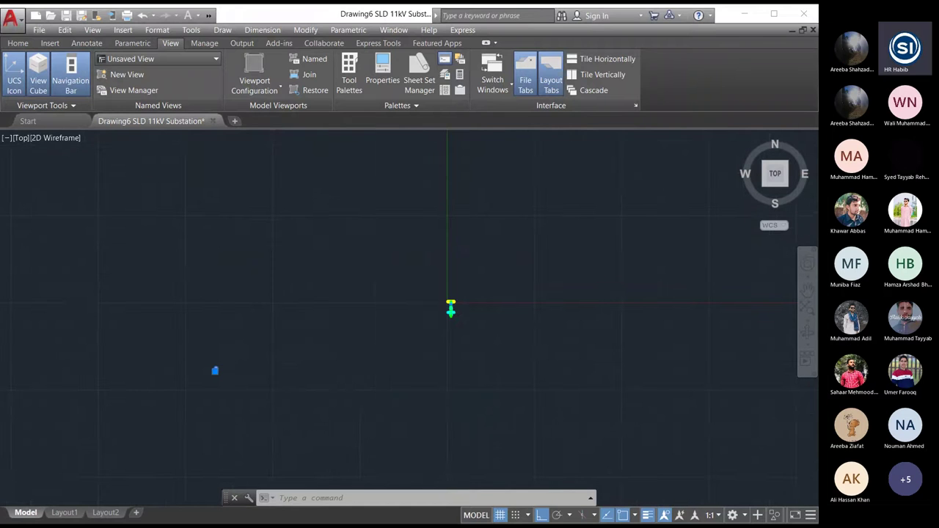
scroll(251, 351, up, 4)
Window-select the symbol, undo, and move the transformer near the green symbol.
click(251, 351)
click(130, 409)
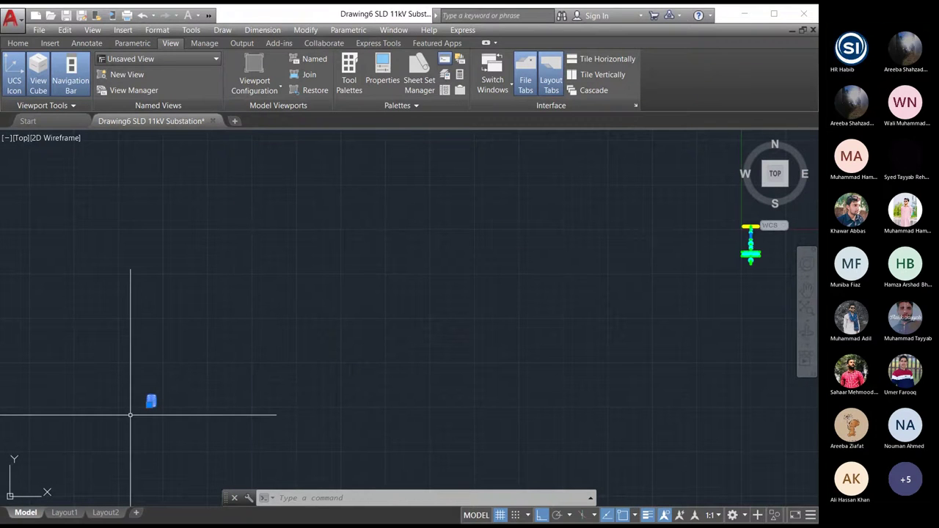
key(ctrl+z)
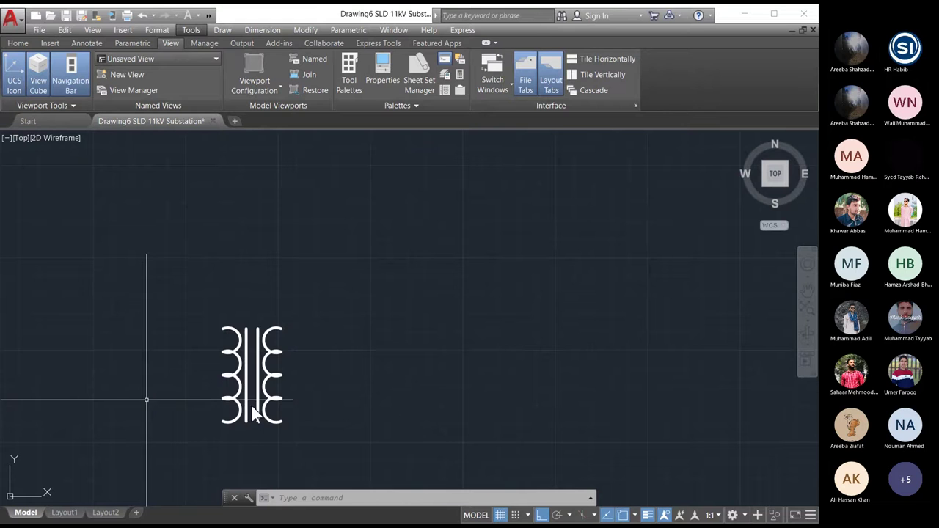
click(224, 421)
scroll(140, 389, down, 8)
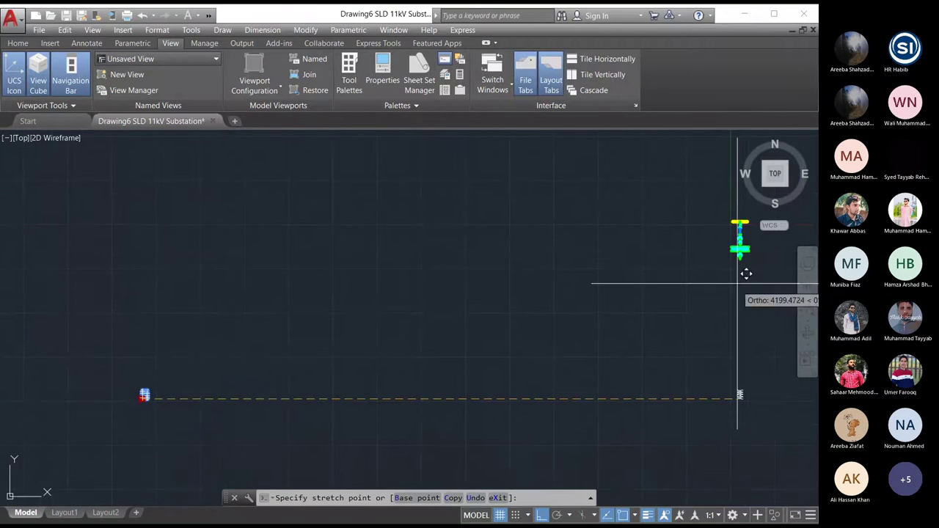
click(738, 392)
scroll(279, 331, down, 4)
scroll(472, 321, up, 3)
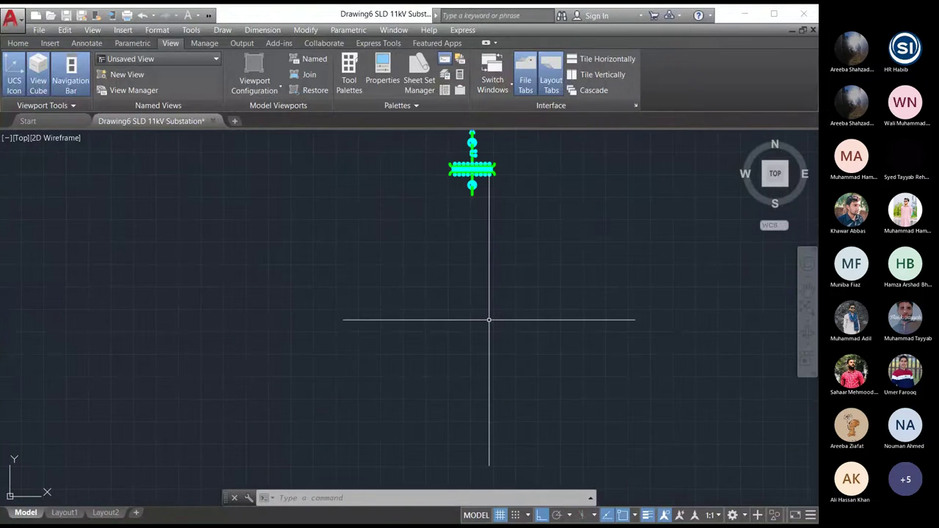
scroll(485, 373, down, 3)
scroll(490, 376, up, 5)
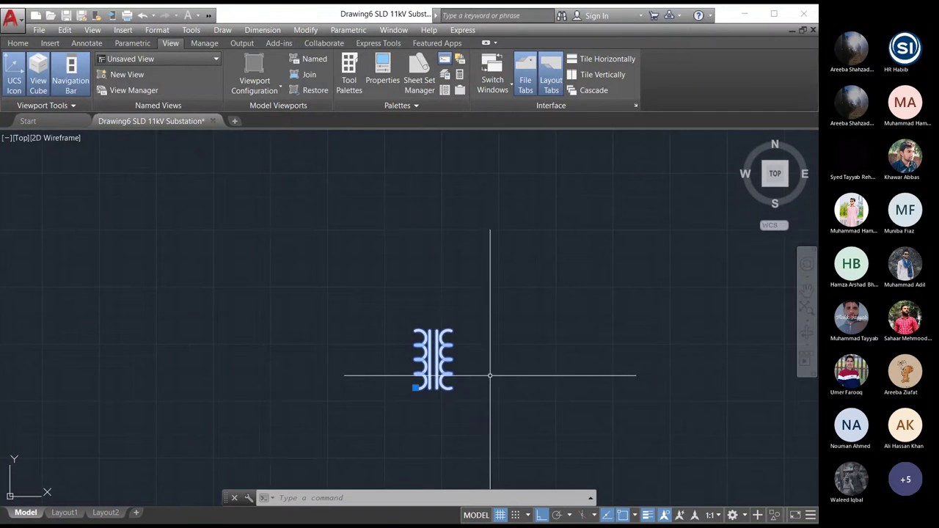
Reposition the transformer so it sits directly beneath the round cyan symbol.
click(415, 387)
scroll(420, 338, down, 3)
scroll(404, 395, down, 4)
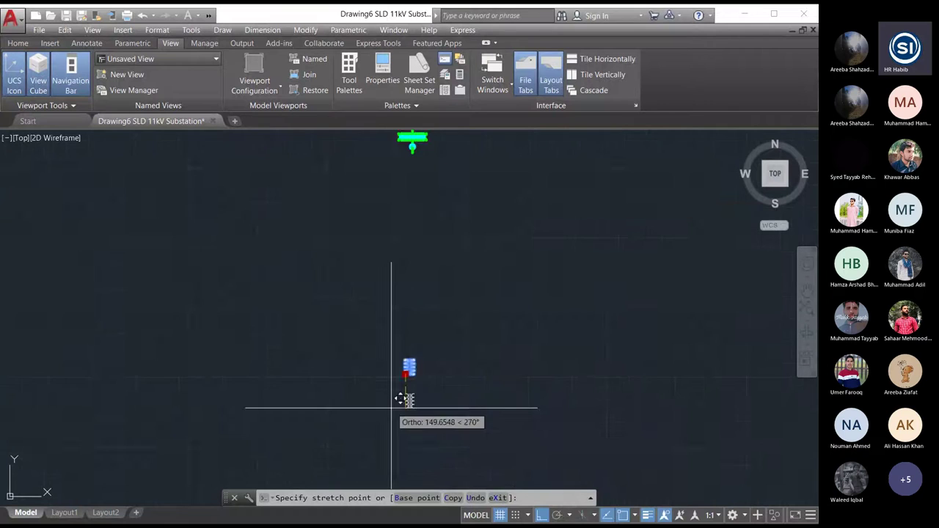
click(405, 251)
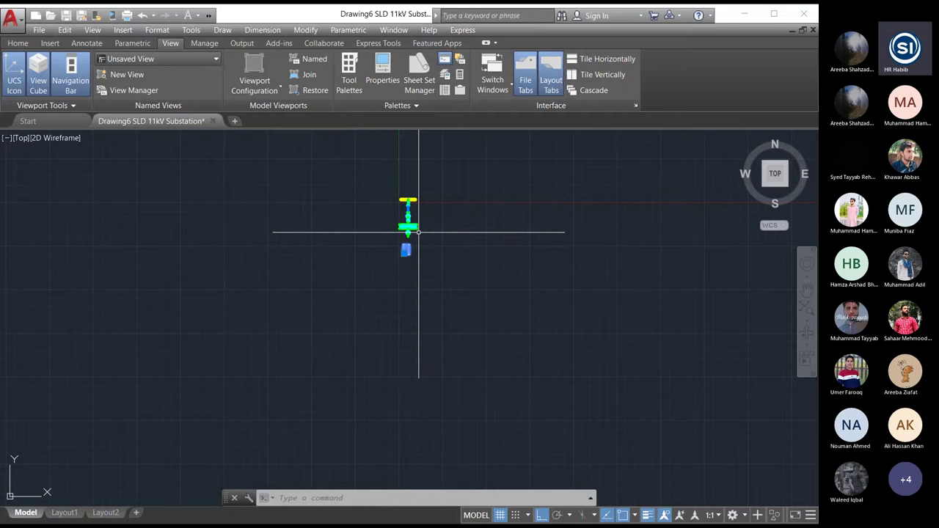
scroll(415, 224, up, 7)
click(358, 441)
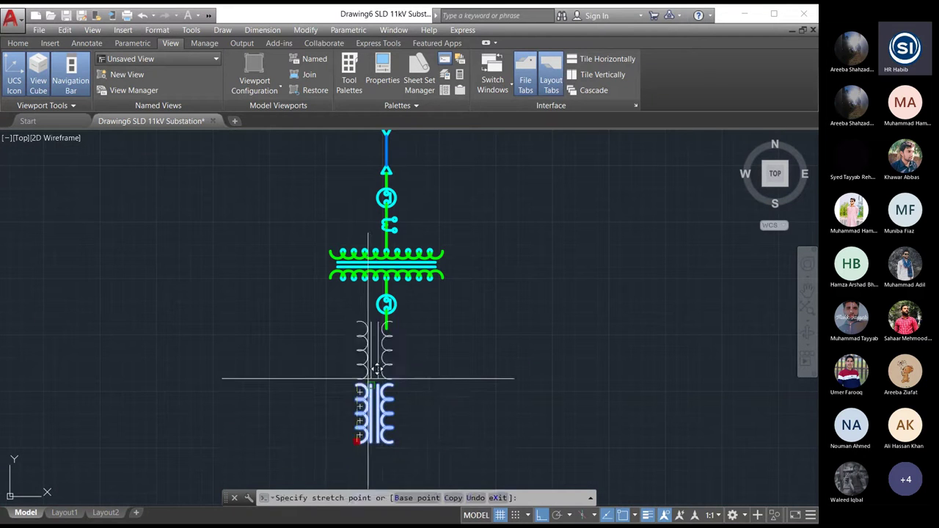
click(362, 373)
scroll(387, 368, up, 4)
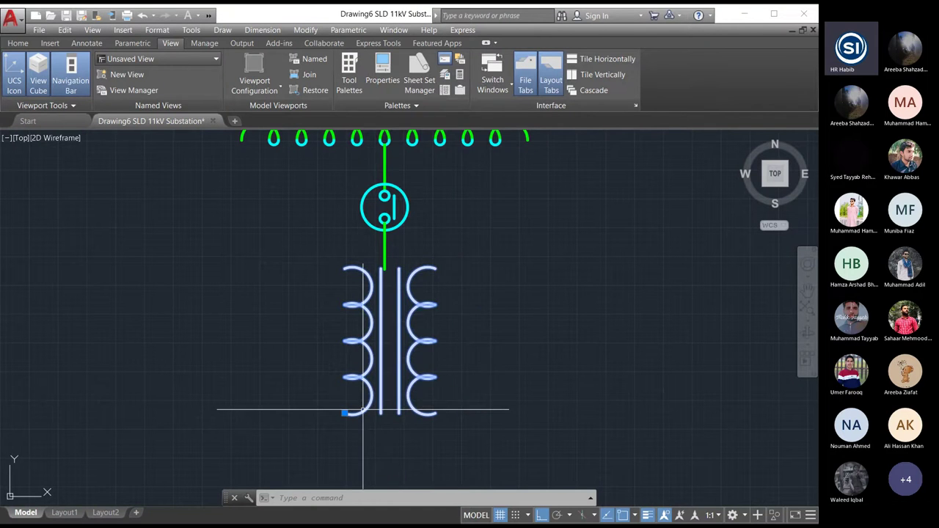
right_click(362, 410)
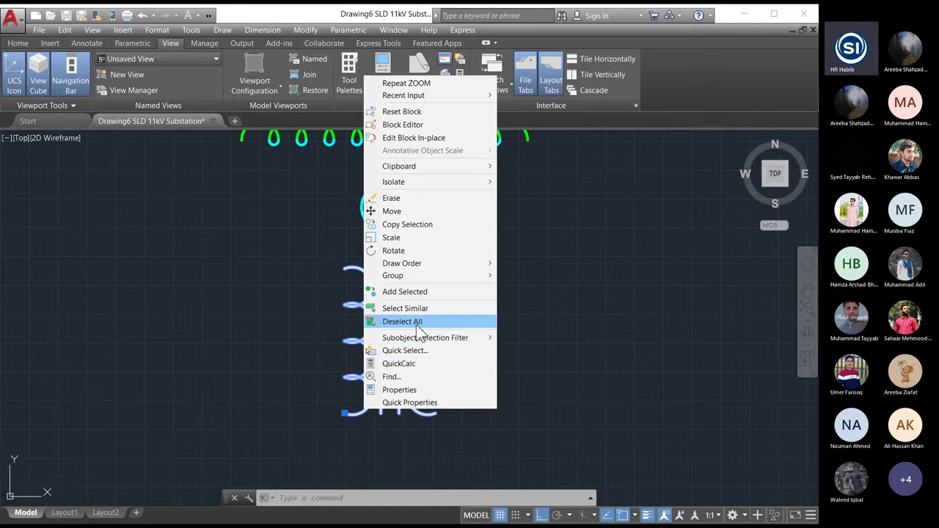
Edit the Transformer block's geometry in the Block Editor and save the block changes.
click(436, 124)
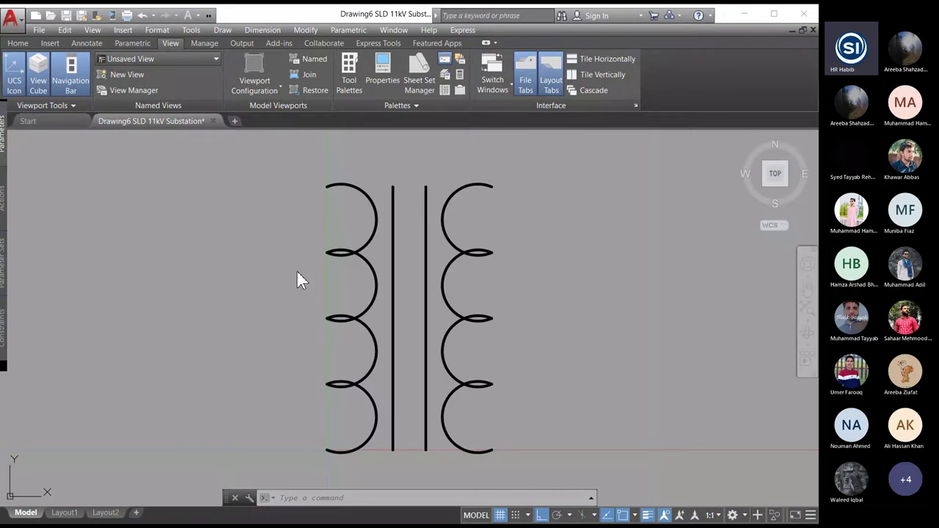
key(ctrl+a)
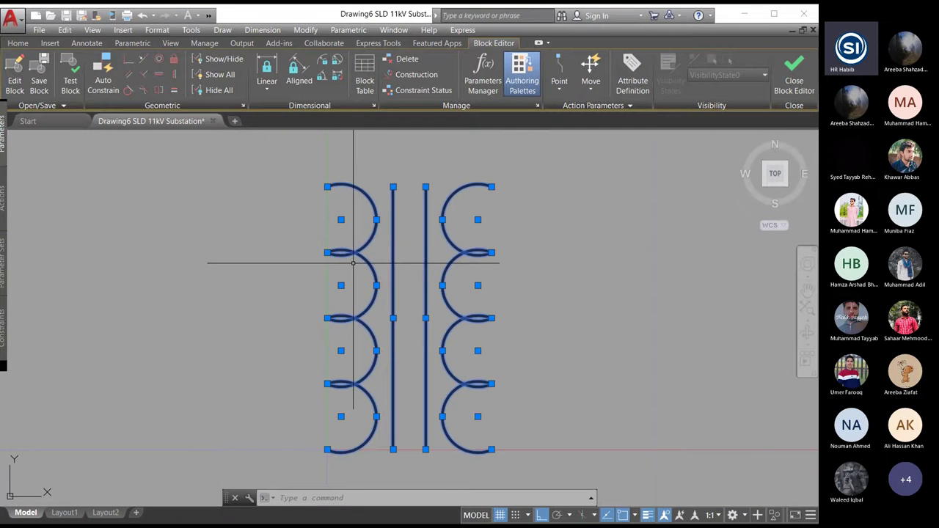
right_click(354, 249)
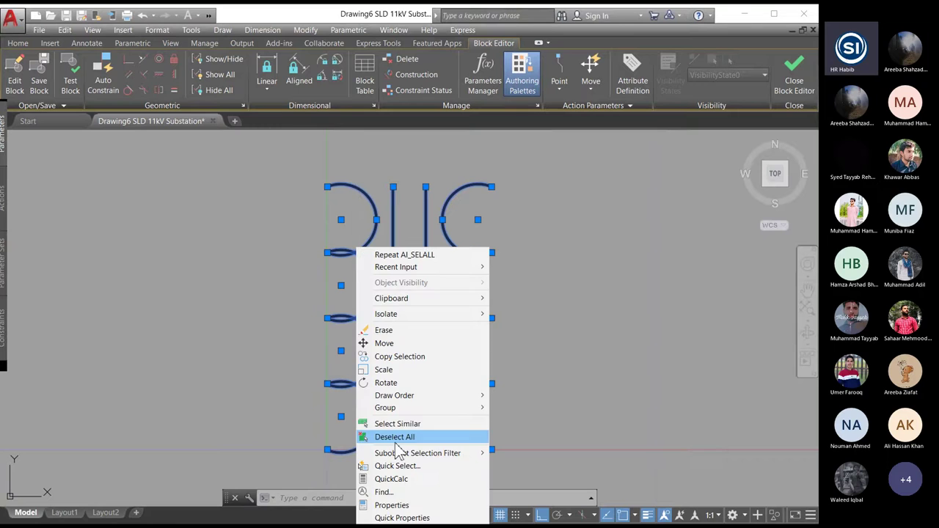
key(Escape)
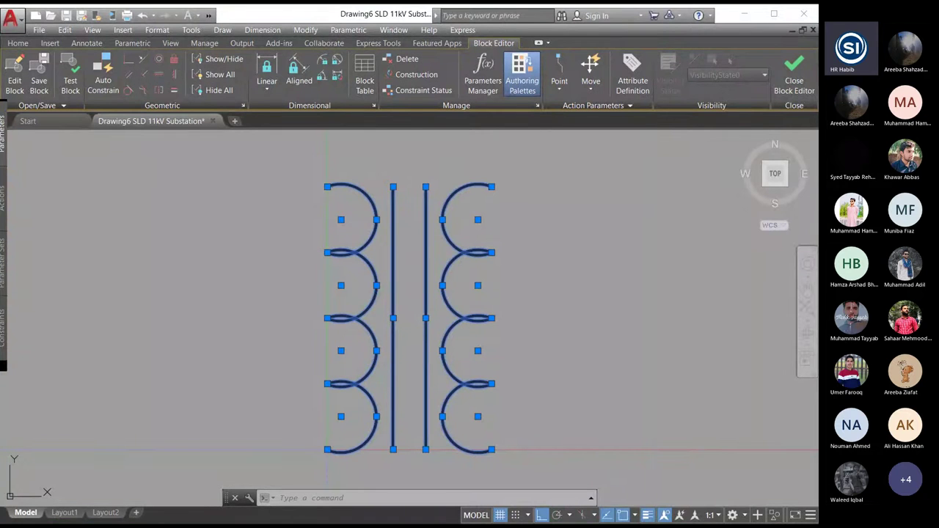
key(Escape)
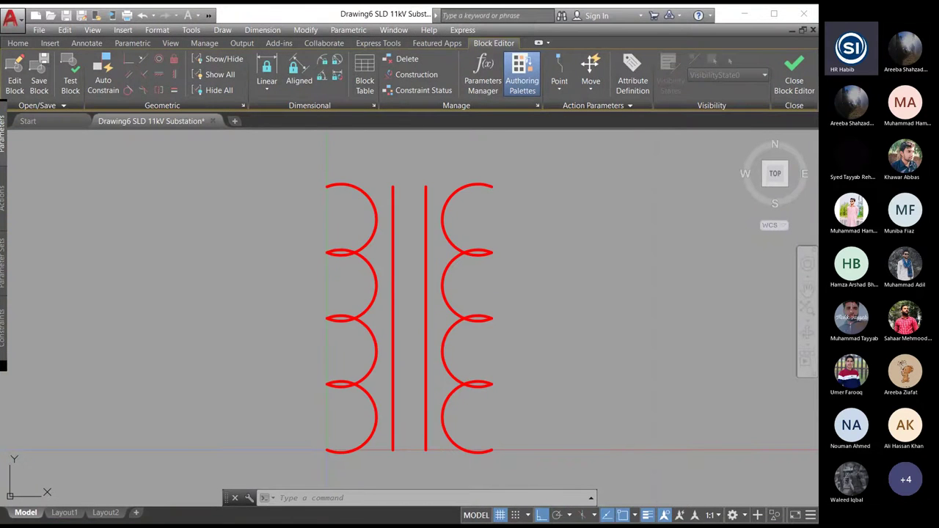
key(ctrl+a)
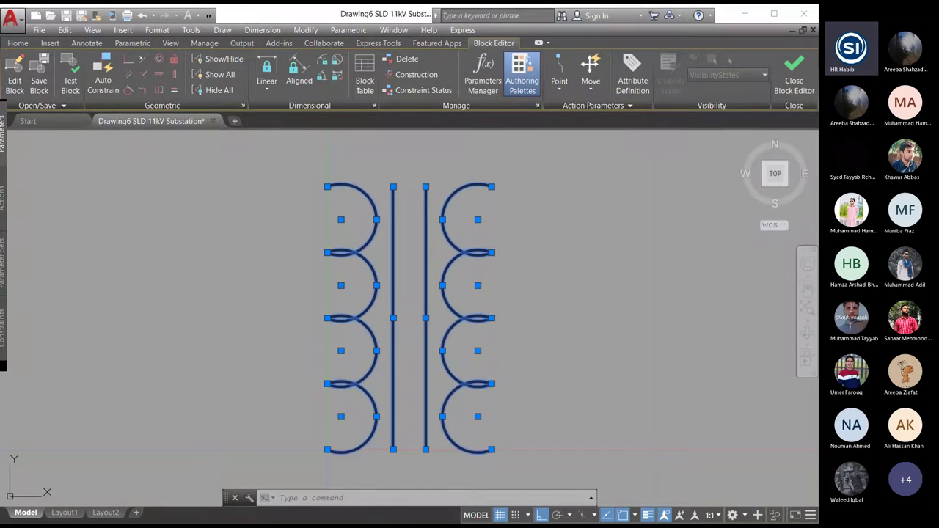
click(794, 74)
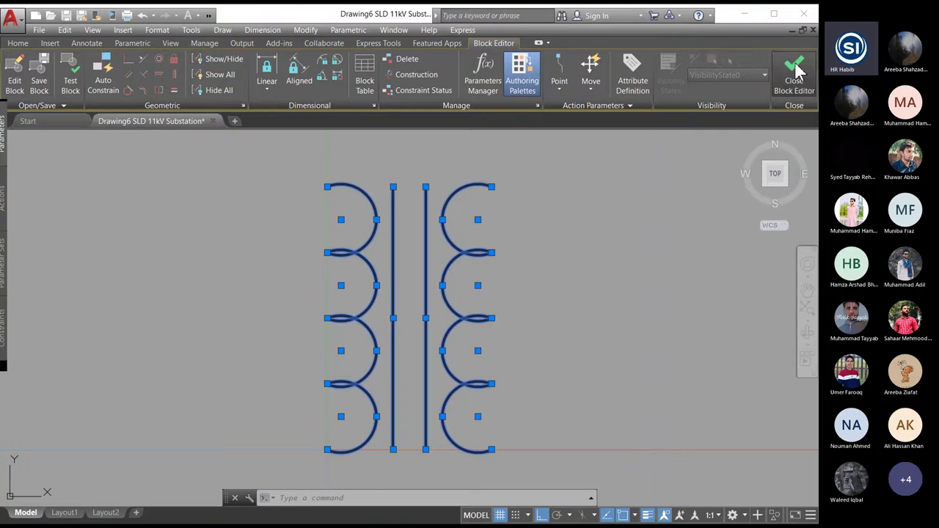
click(399, 254)
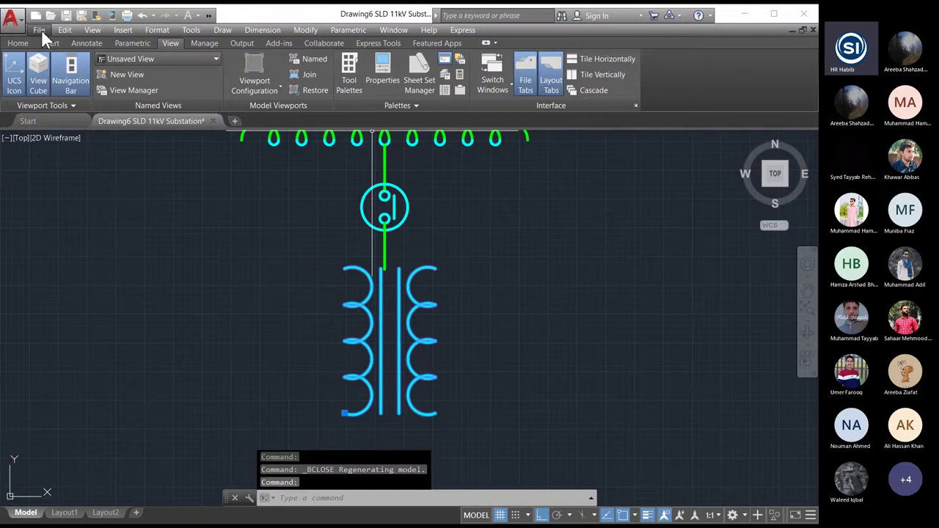
Return to the Home tab and show the layer list.
click(93, 30)
click(18, 43)
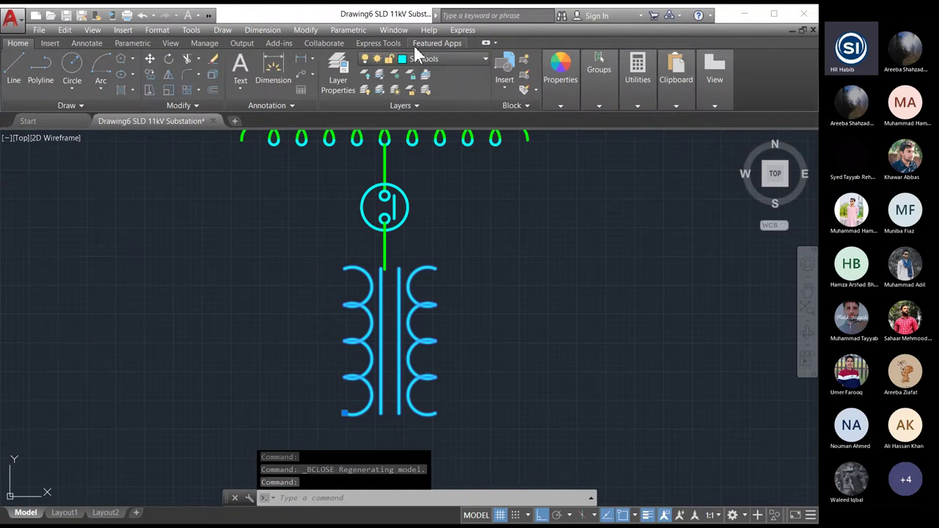
click(414, 60)
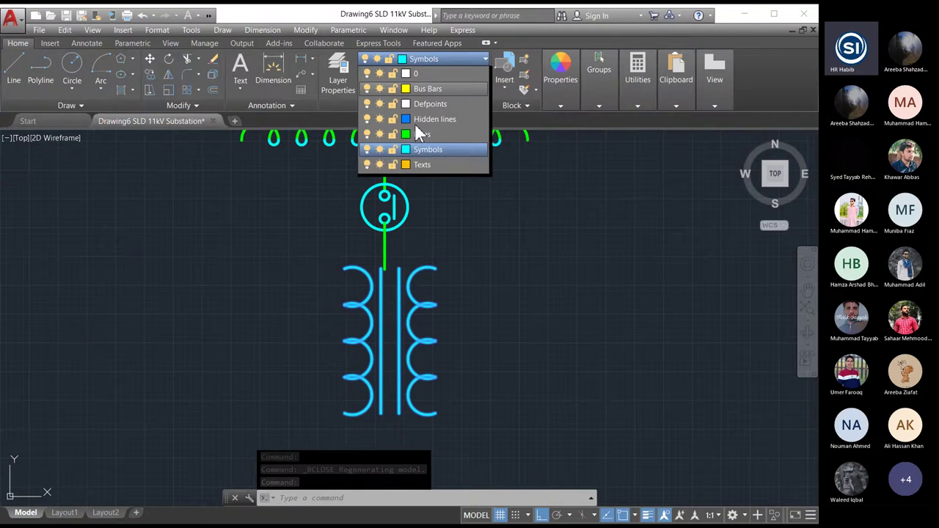
Put the transformer block on the Bus Bars layer, then window-select and delete it.
click(430, 89)
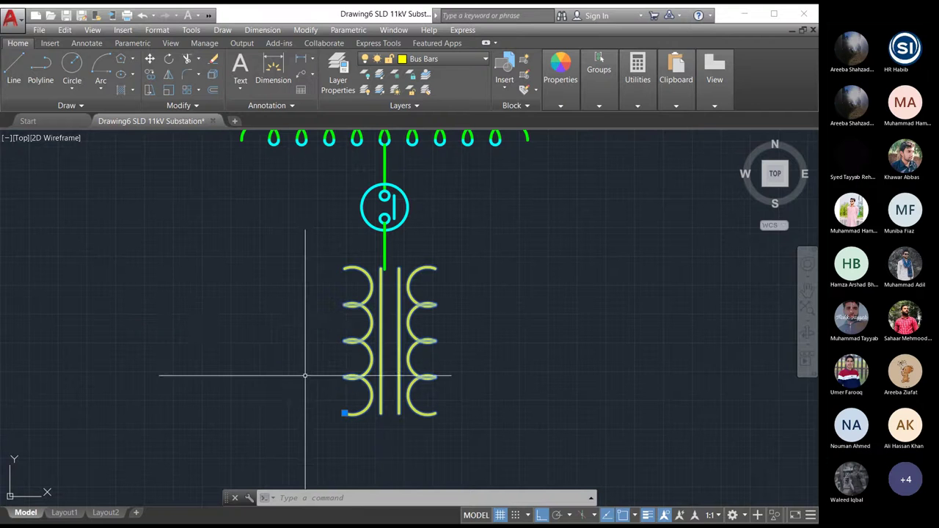
click(295, 335)
click(357, 388)
key(Delete)
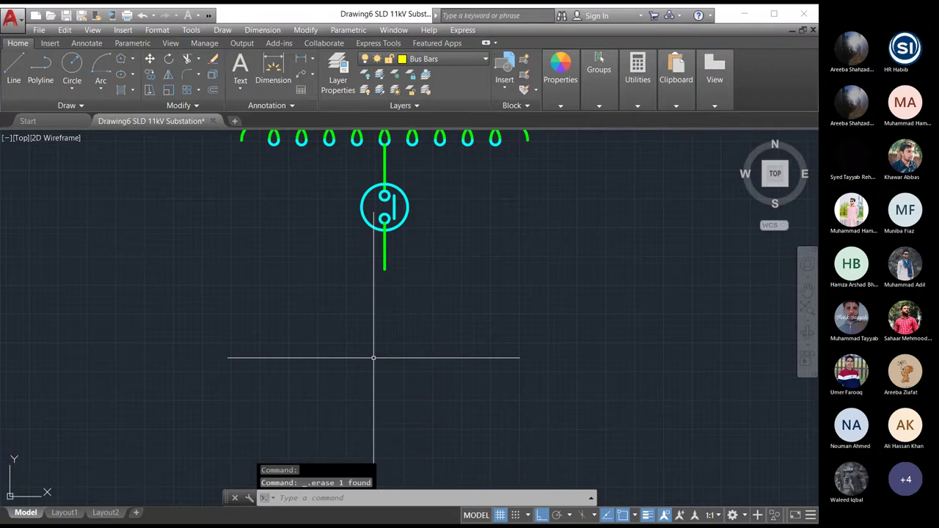
scroll(374, 358, down, 2)
Edit the lower winding array's source loop, trying orange then back to ByLayer, and cancel.
scroll(312, 367, up, 1)
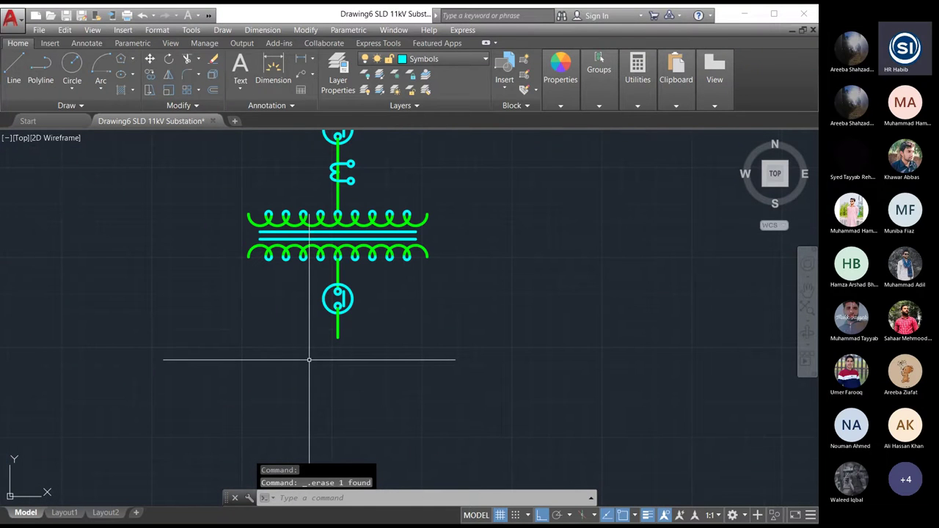
click(335, 253)
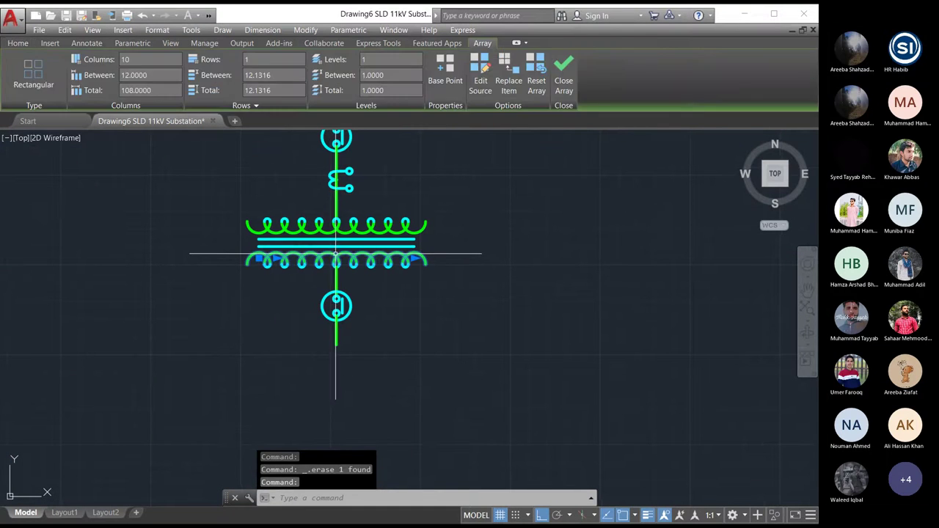
click(482, 70)
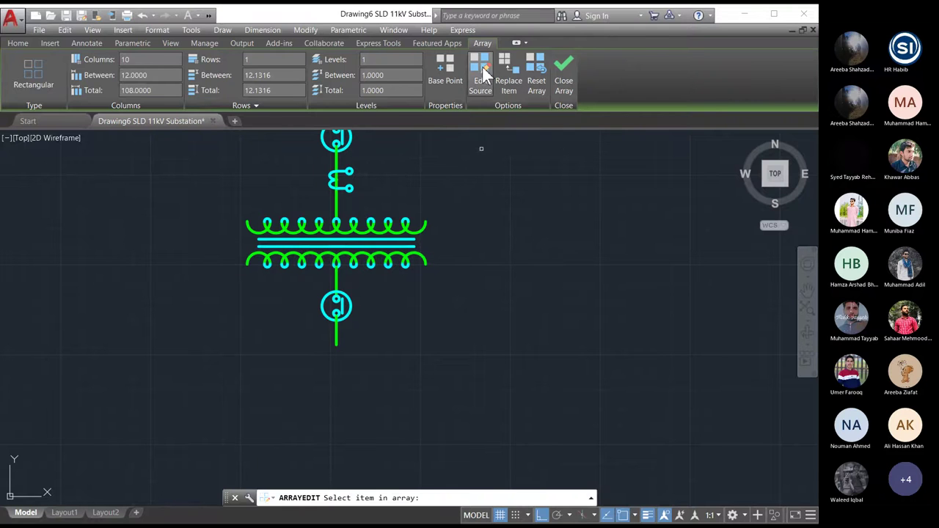
click(560, 103)
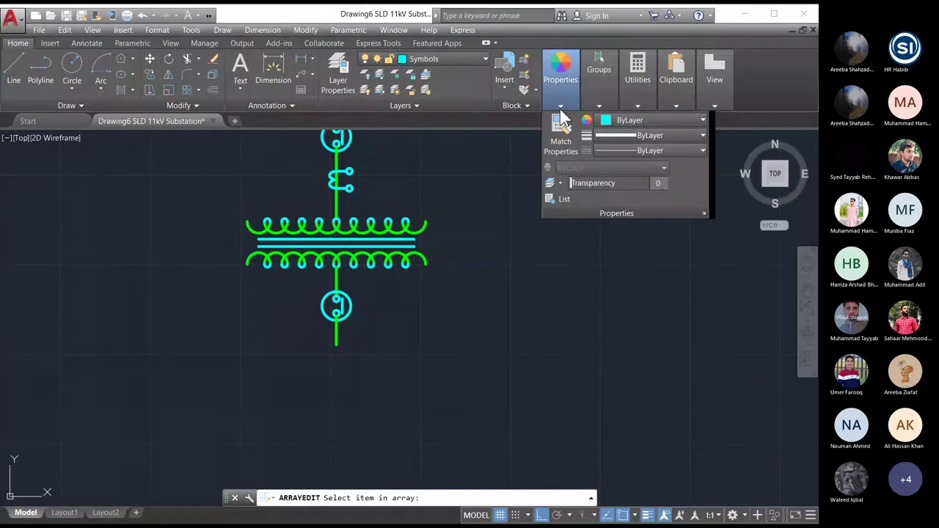
click(636, 119)
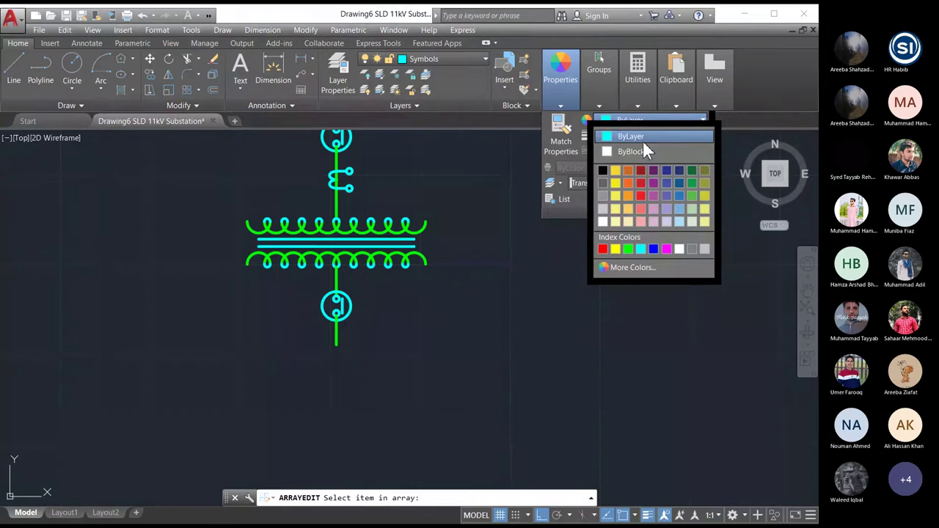
click(627, 203)
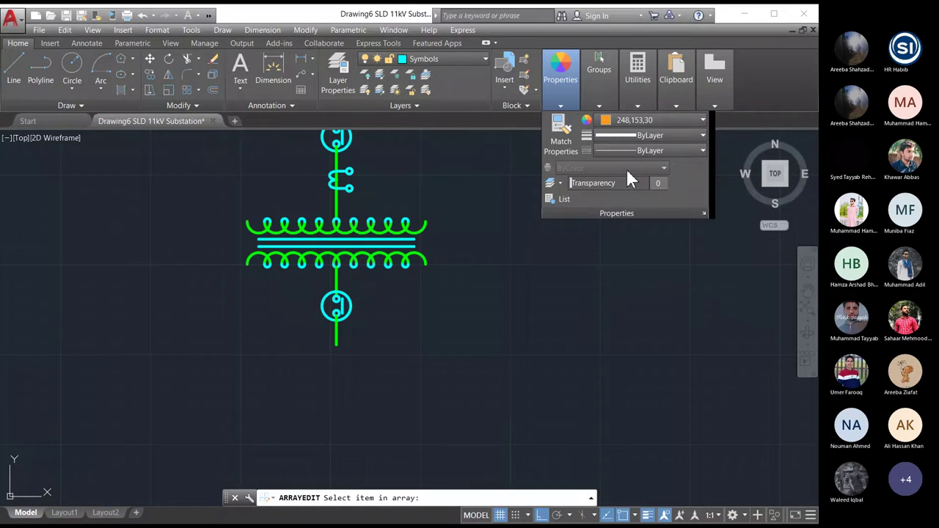
click(628, 121)
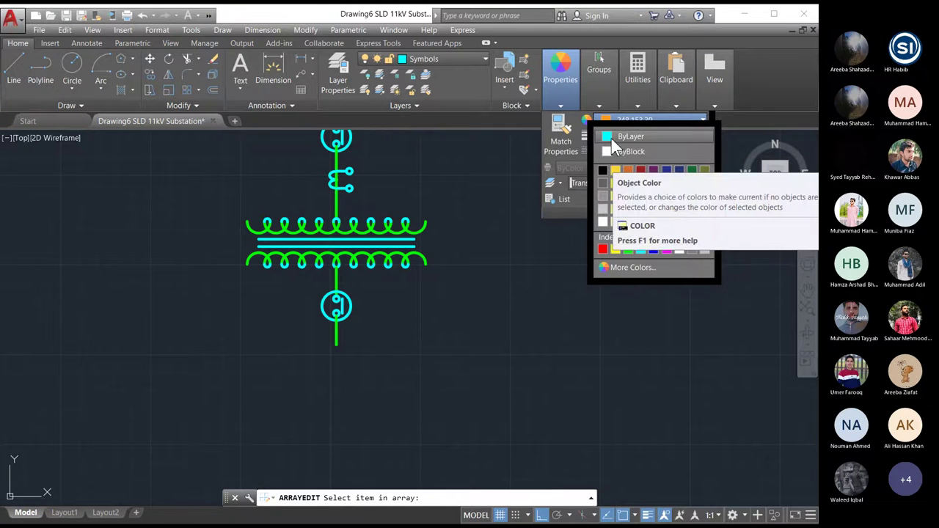
click(611, 137)
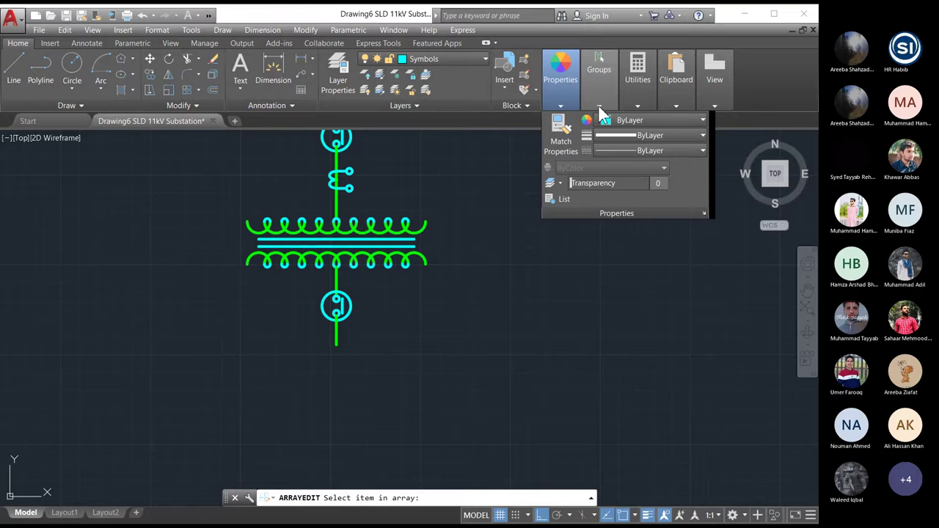
drag(513, 191, 439, 256)
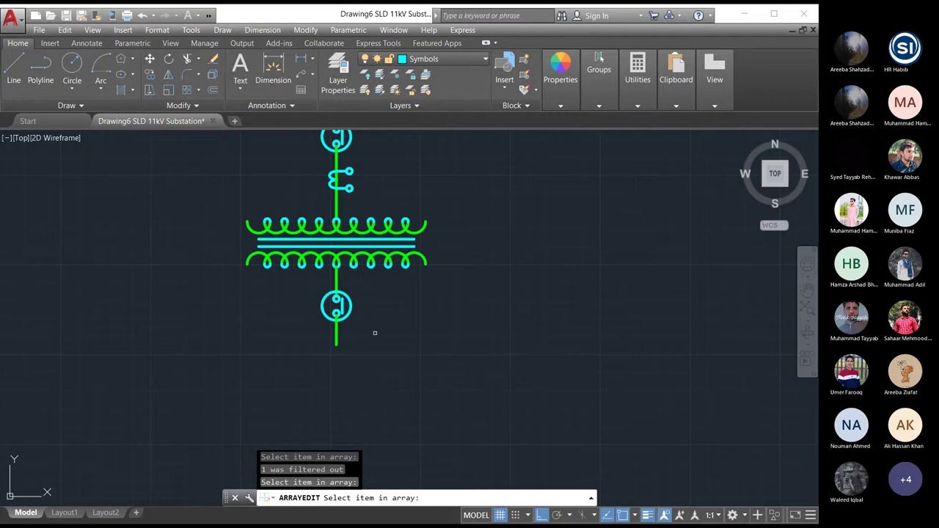
key(Escape)
key(Escape)
key(Escape)
Reset the upper winding's coil array and close array editing.
scroll(357, 296, down, 2)
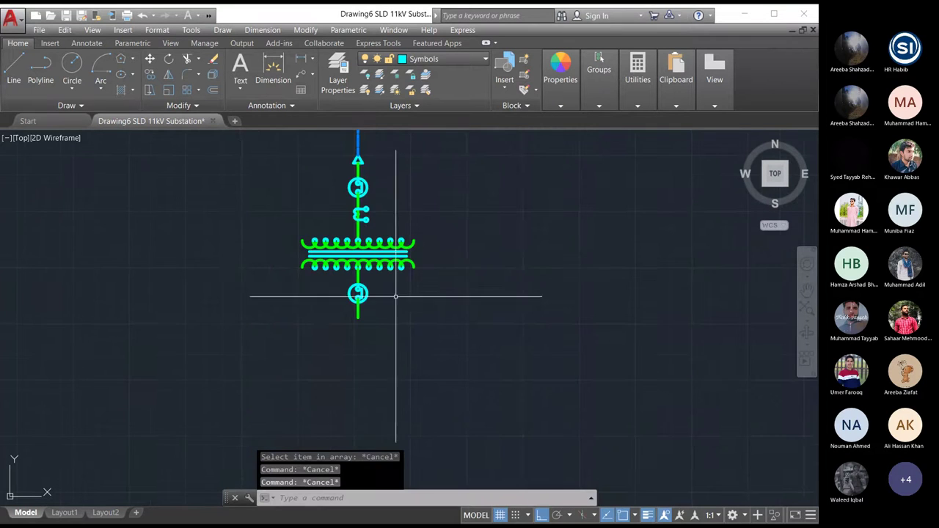
scroll(344, 351, up, 4)
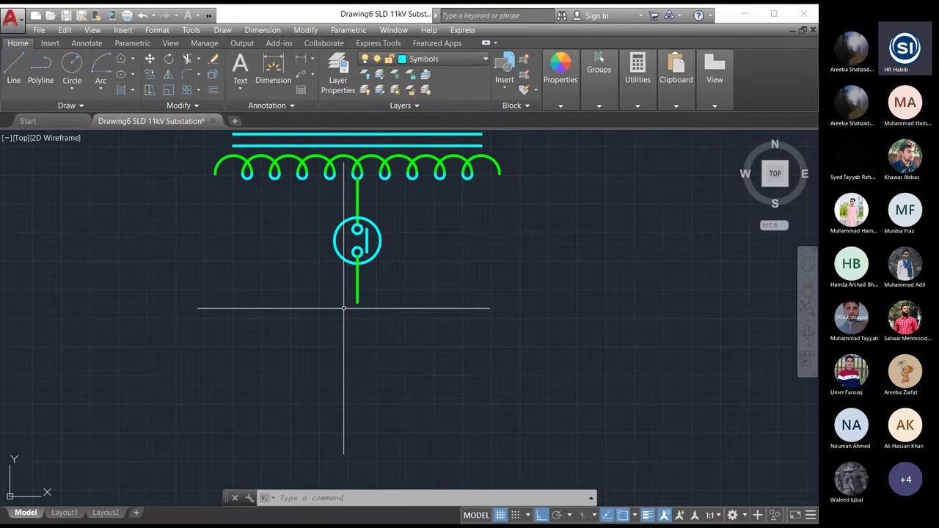
scroll(357, 370, down, 2)
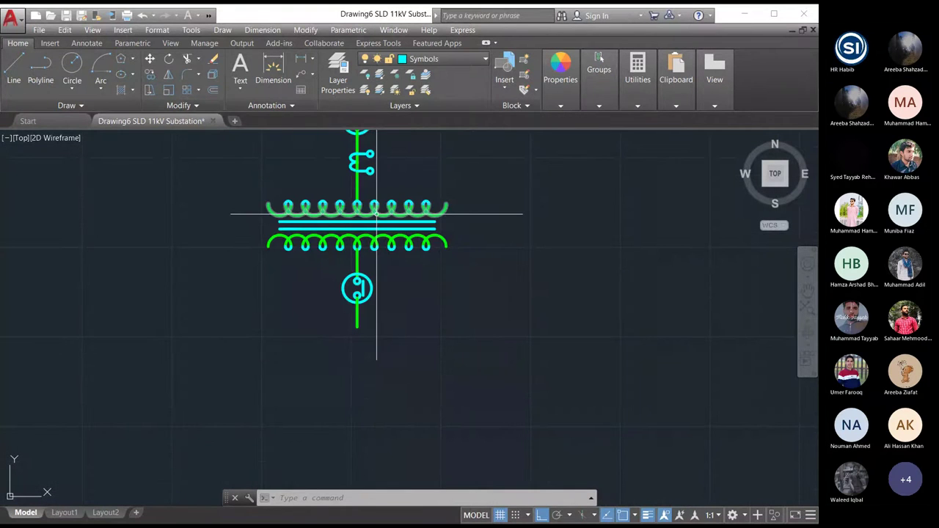
click(377, 214)
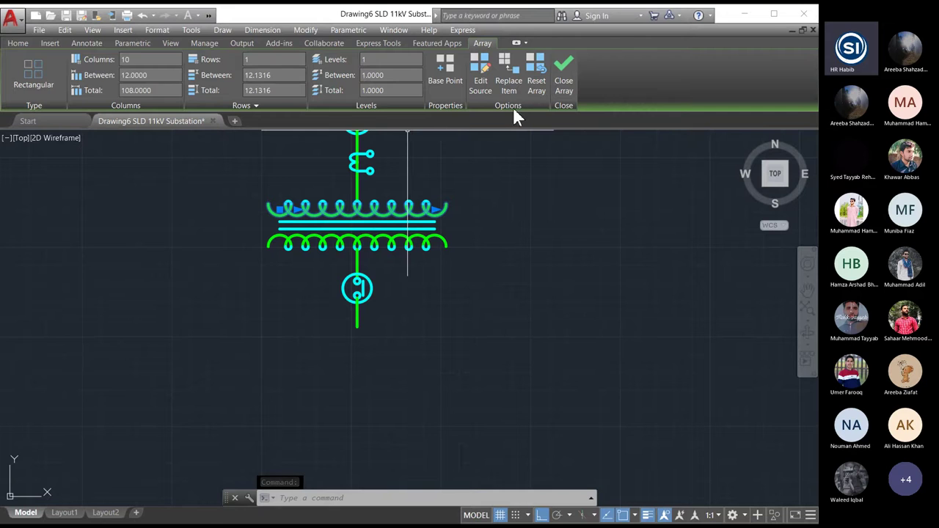
click(537, 81)
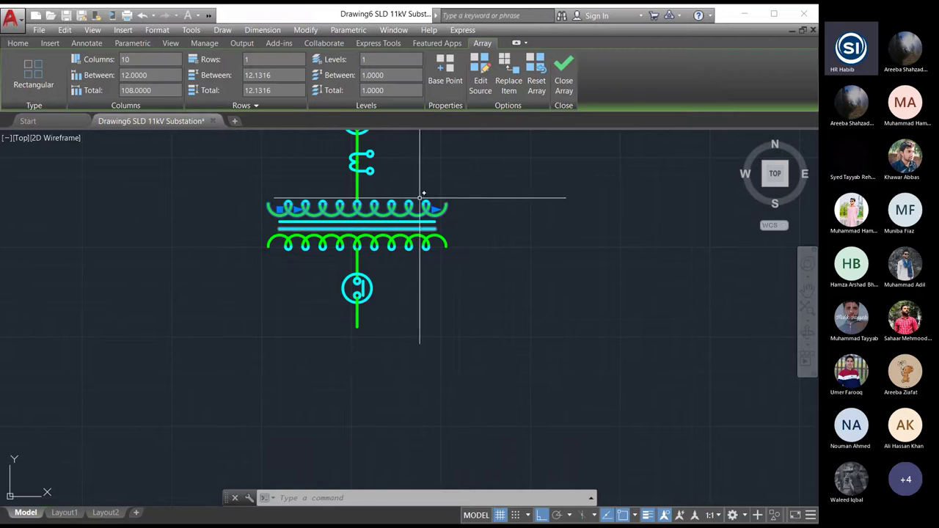
click(563, 81)
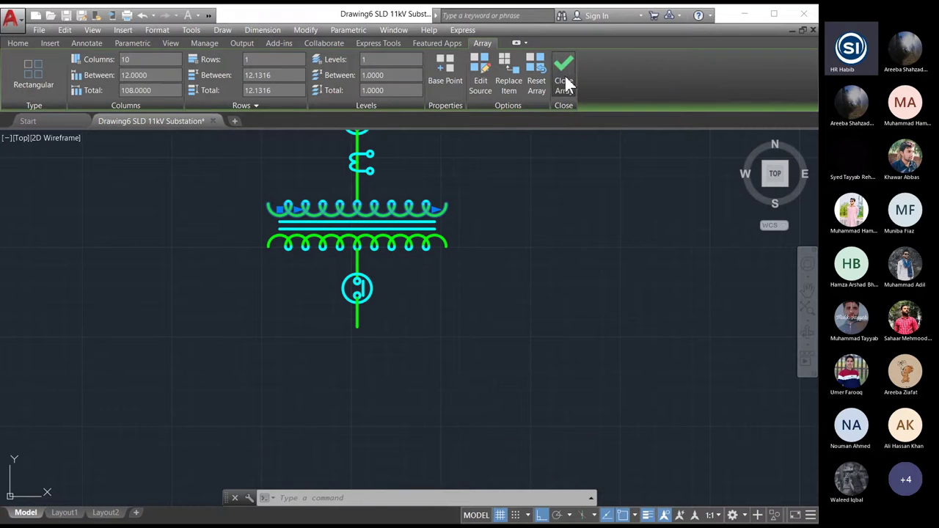
key(Escape)
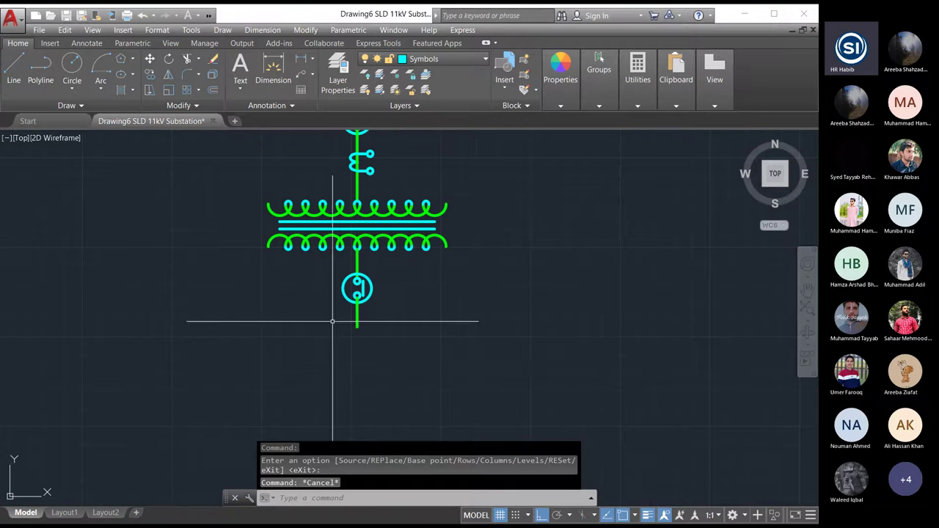
Copy the CT symbol and its line from the breaker's lower node to a spot below the breaker.
scroll(402, 275, down, 4)
scroll(385, 194, up, 3)
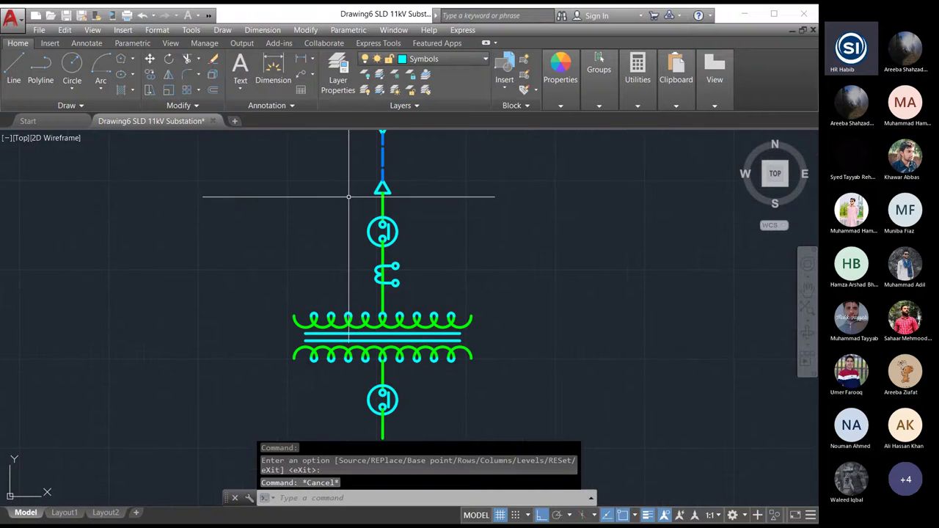
scroll(384, 294, down, 3)
scroll(393, 260, up, 5)
scroll(393, 242, down, 3)
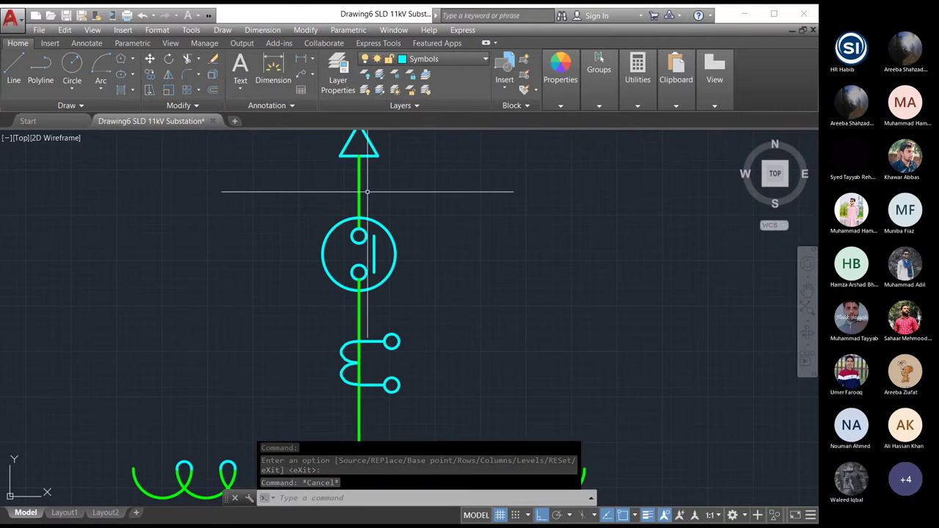
scroll(374, 262, up, 2)
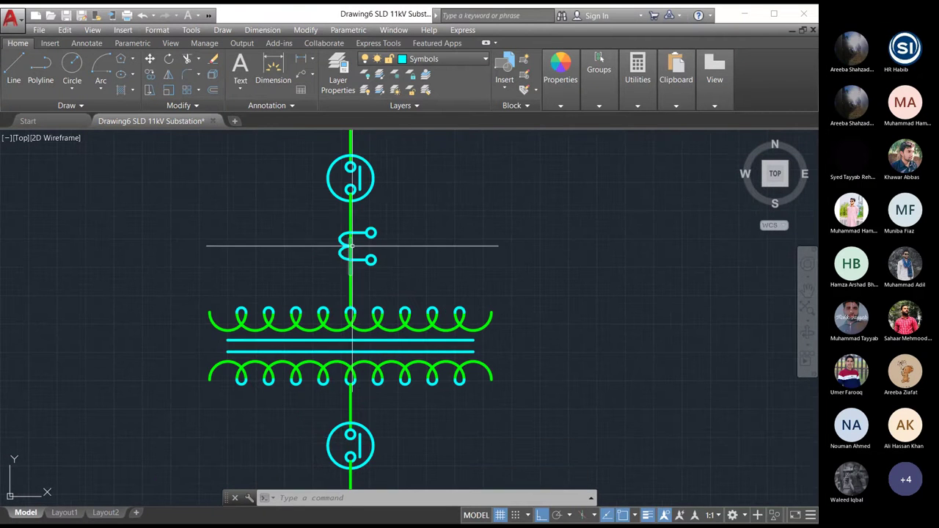
click(390, 220)
click(353, 272)
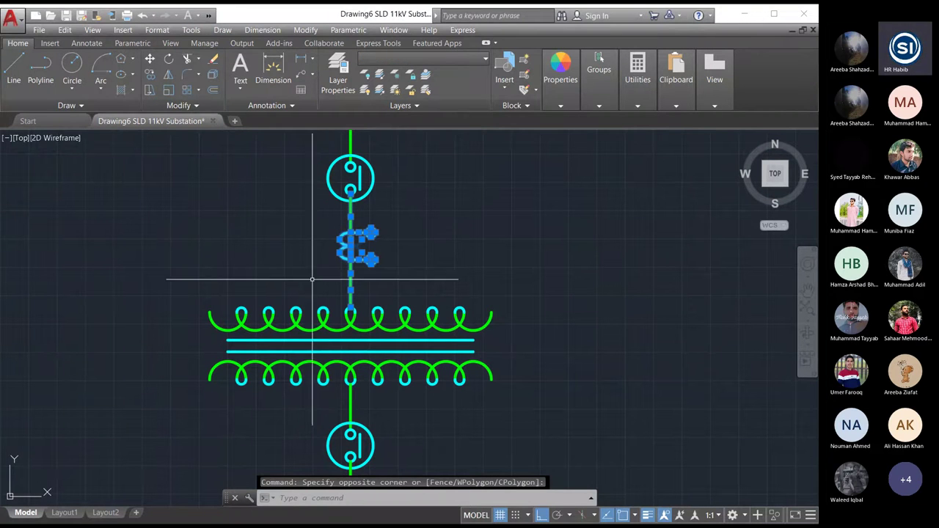
click(307, 31)
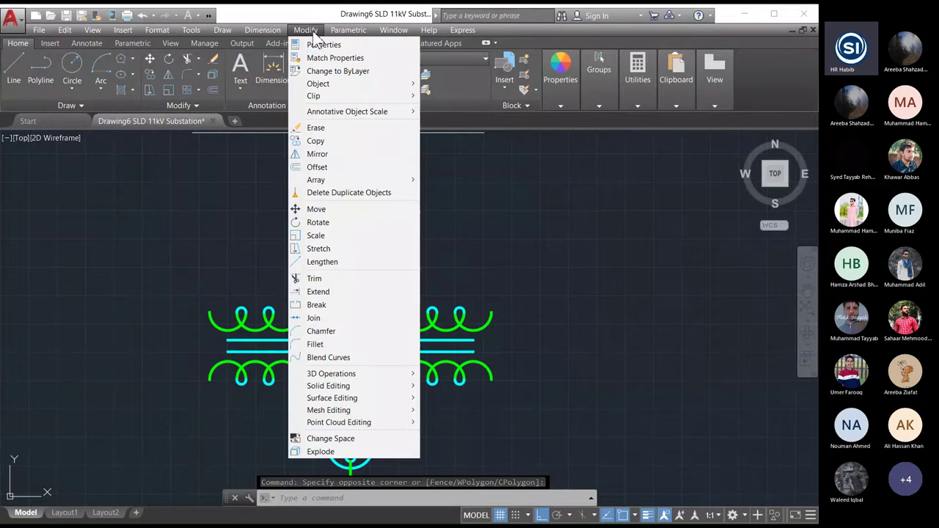
click(331, 137)
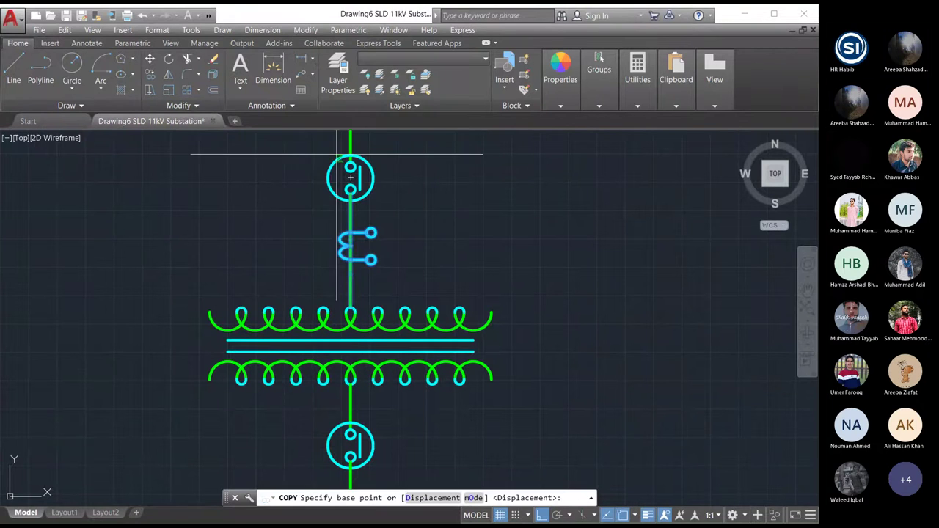
click(350, 190)
scroll(367, 176, down, 4)
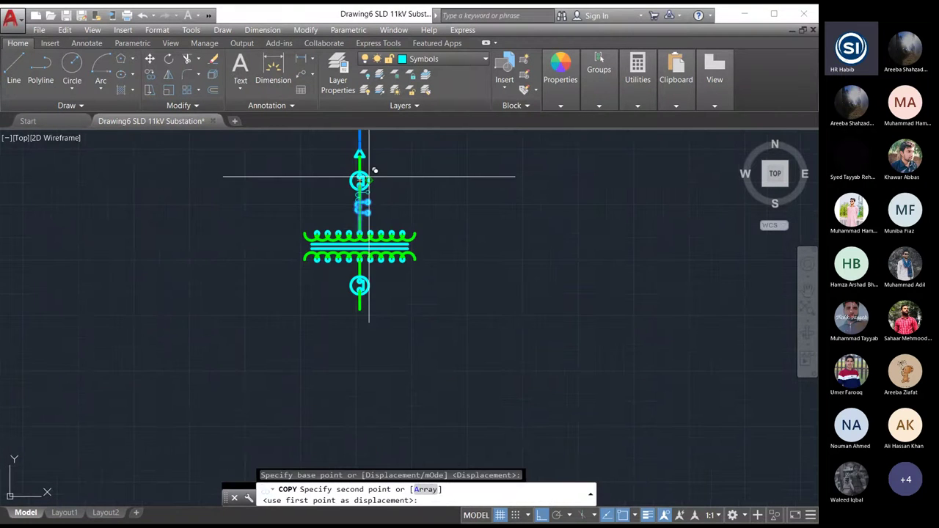
scroll(374, 171, up, 4)
click(372, 306)
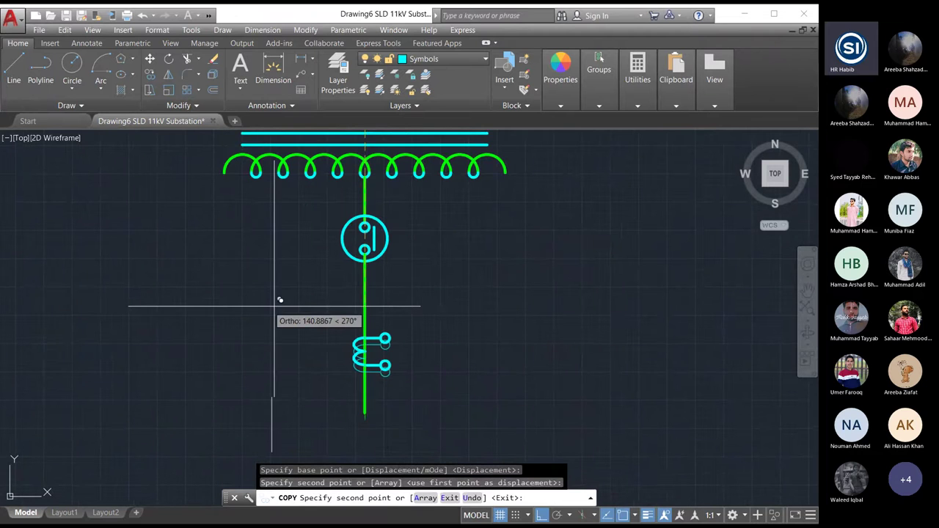
key(Escape)
Delete the green line segment between the breaker and the CT.
scroll(268, 350, down, 2)
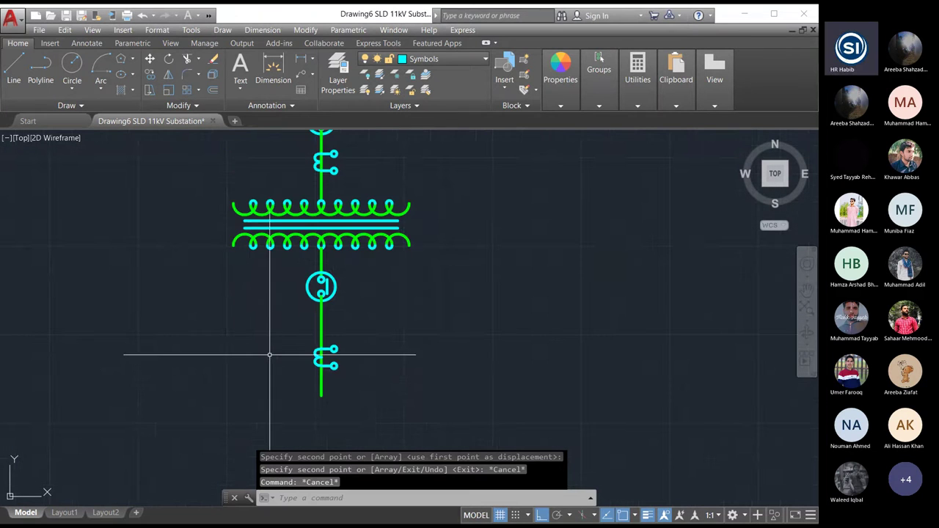
scroll(284, 353, up, 4)
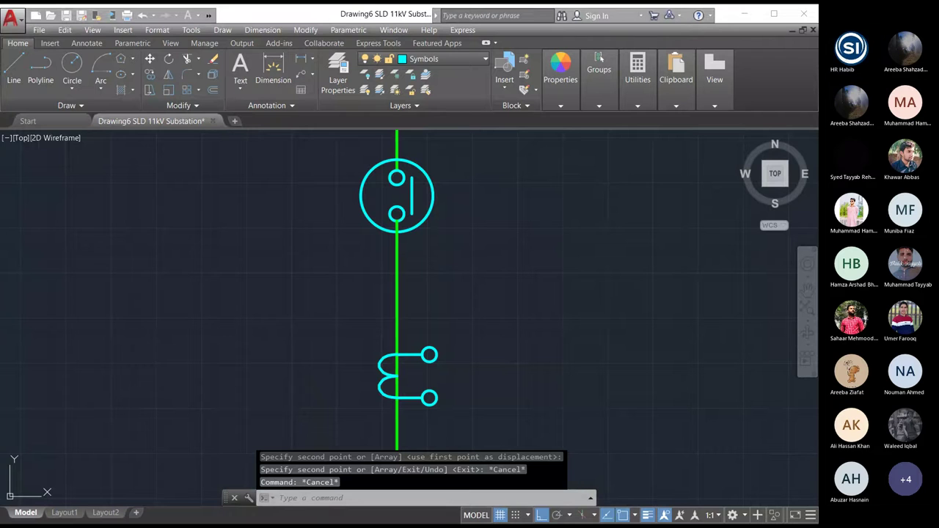
click(398, 320)
click(397, 263)
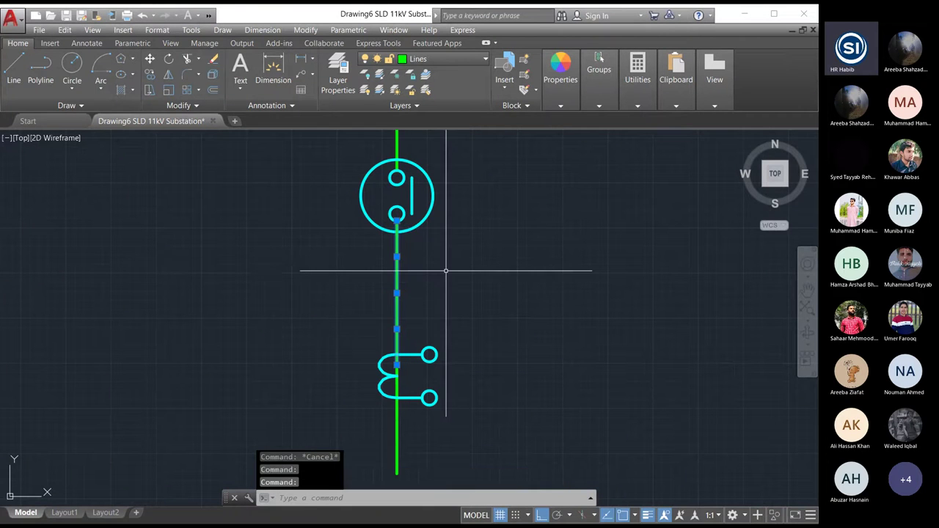
key(Delete)
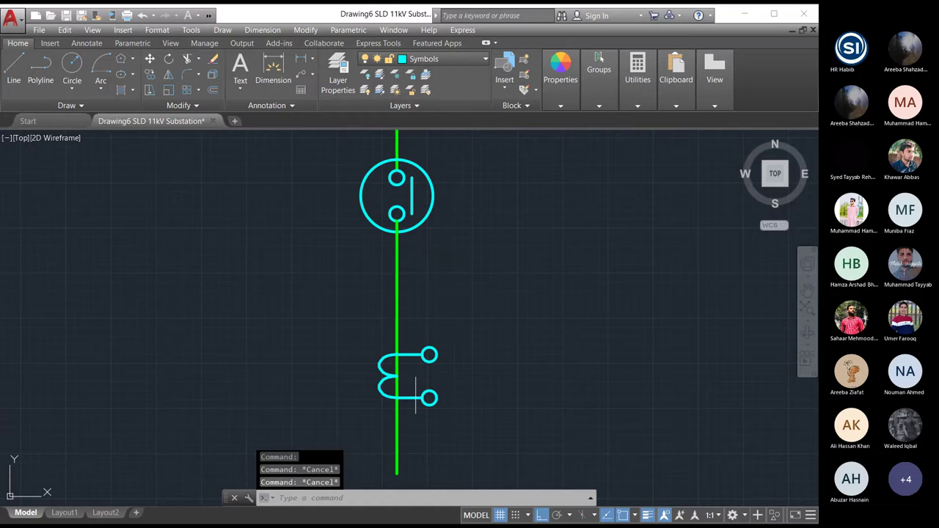
Move the CT coil and lower line up so the coil sits on the green feeder line.
click(360, 269)
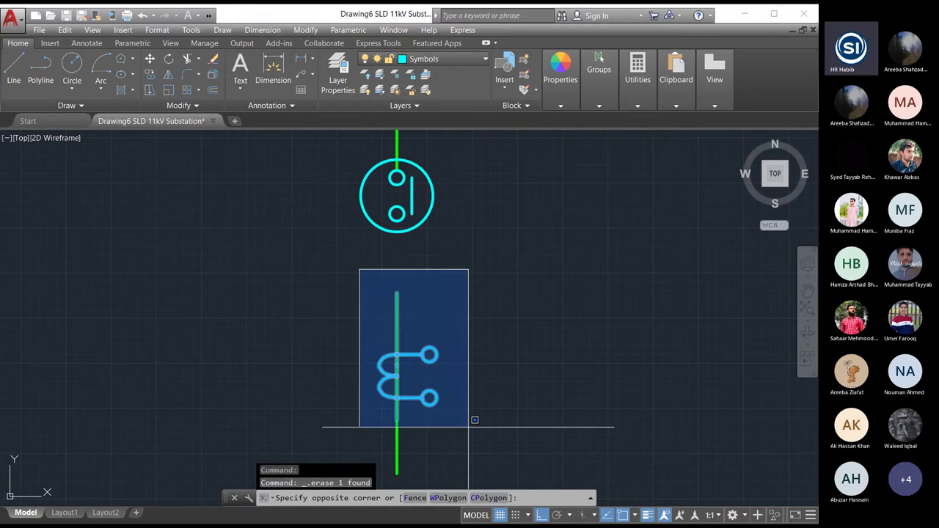
click(477, 482)
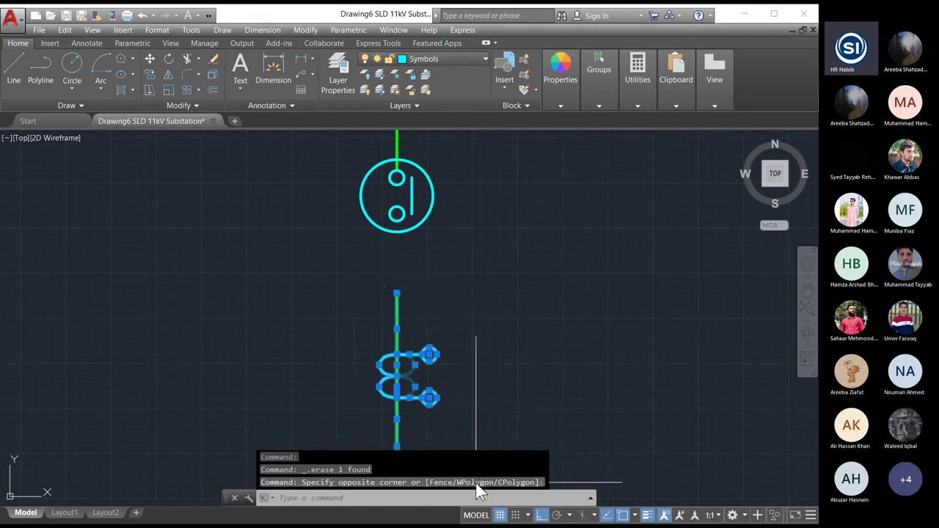
click(301, 29)
click(325, 210)
click(396, 293)
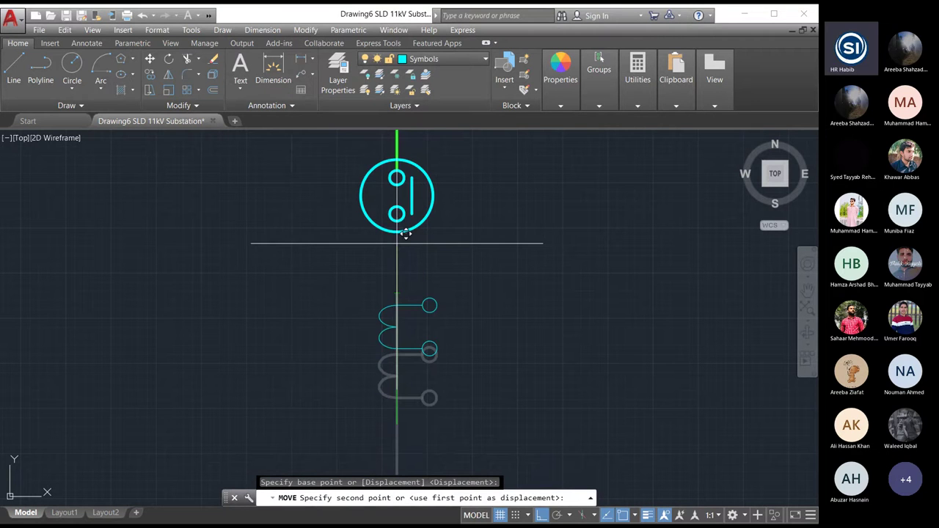
click(397, 214)
key(Escape)
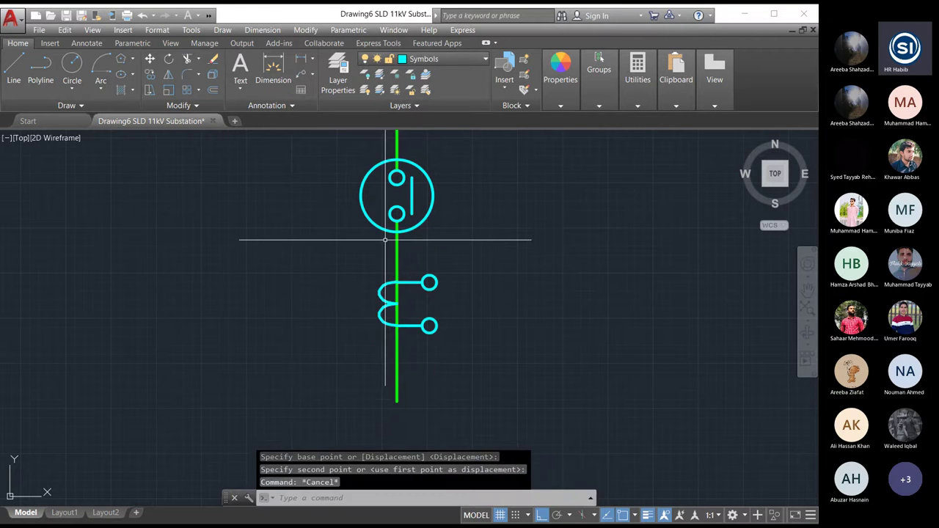
key(Escape)
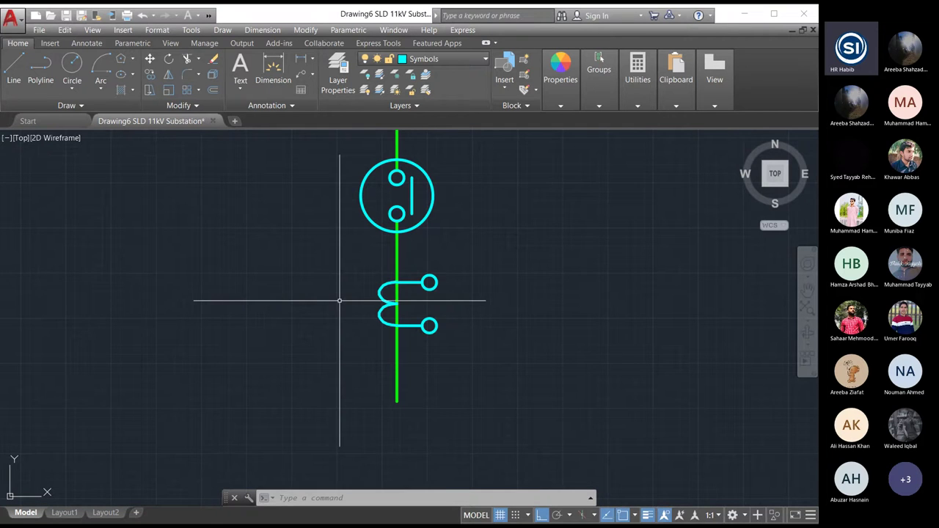
scroll(323, 403, down, 4)
scroll(323, 404, down, 2)
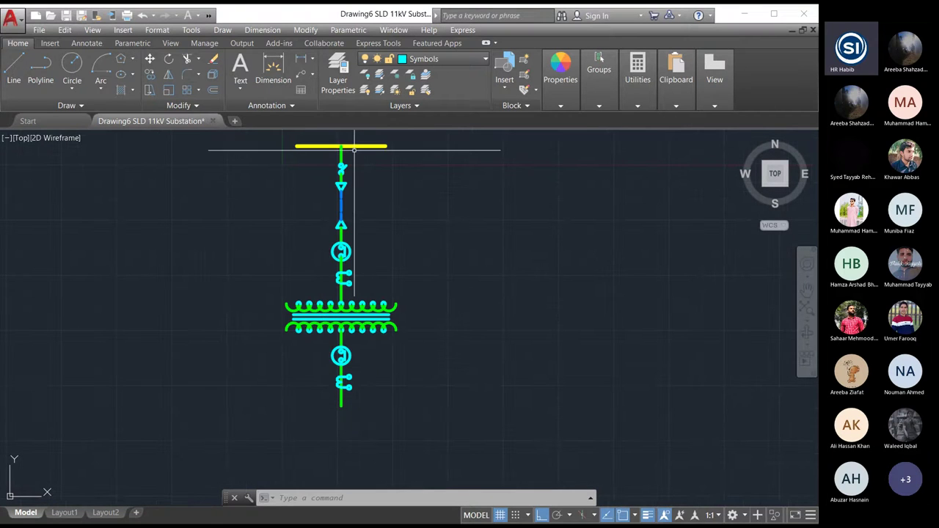
Copy the yellow top busbar down to the bottom end of the transformer line.
click(322, 147)
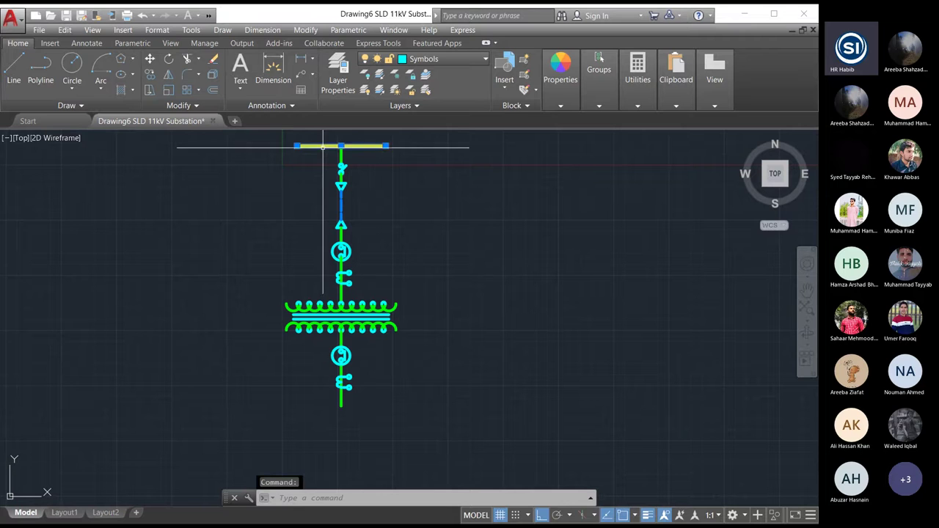
click(303, 31)
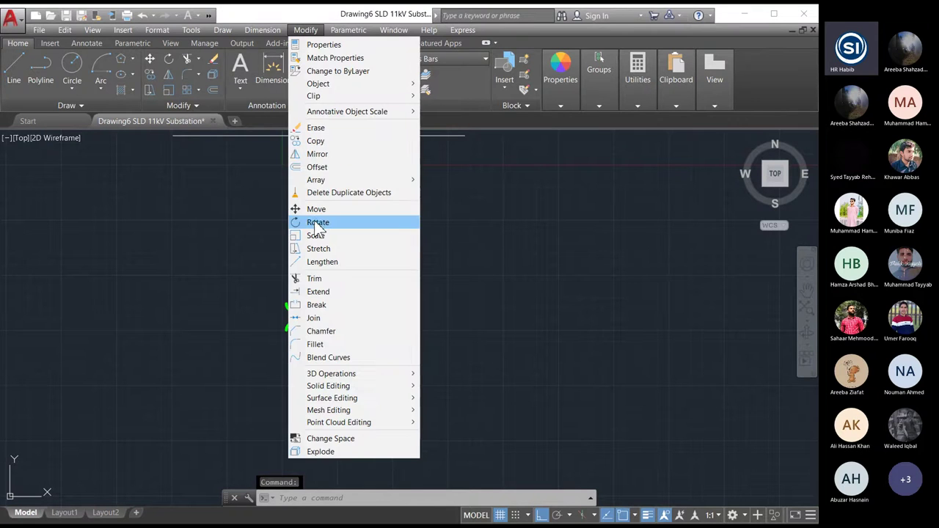
click(317, 141)
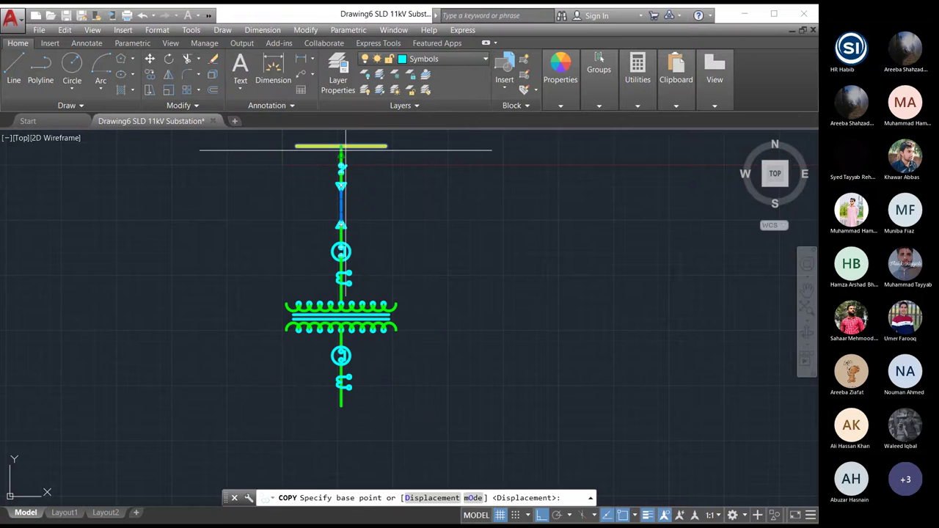
click(341, 146)
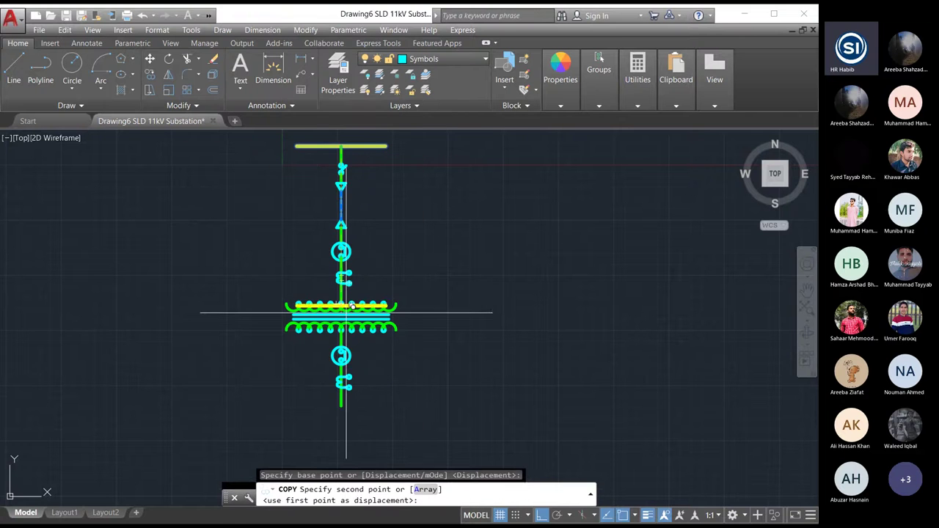
click(342, 406)
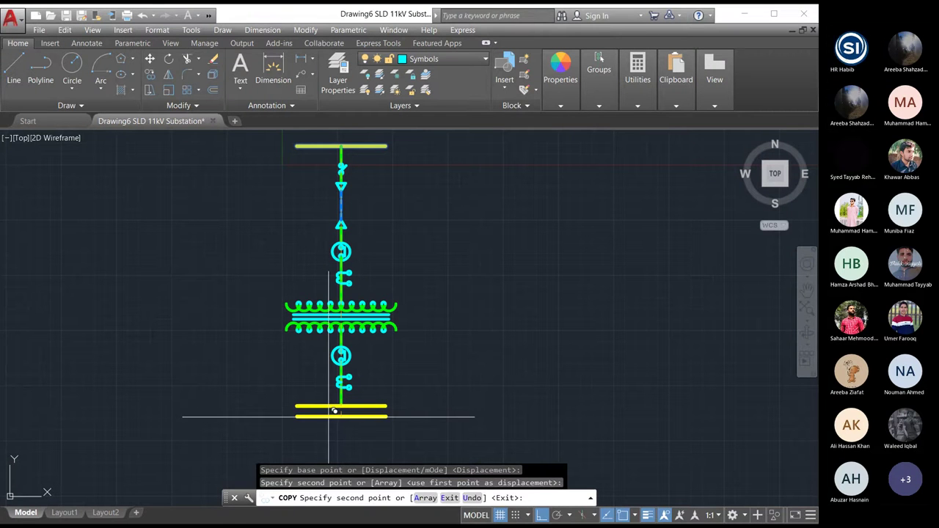
key(Escape)
scroll(345, 418, up, 2)
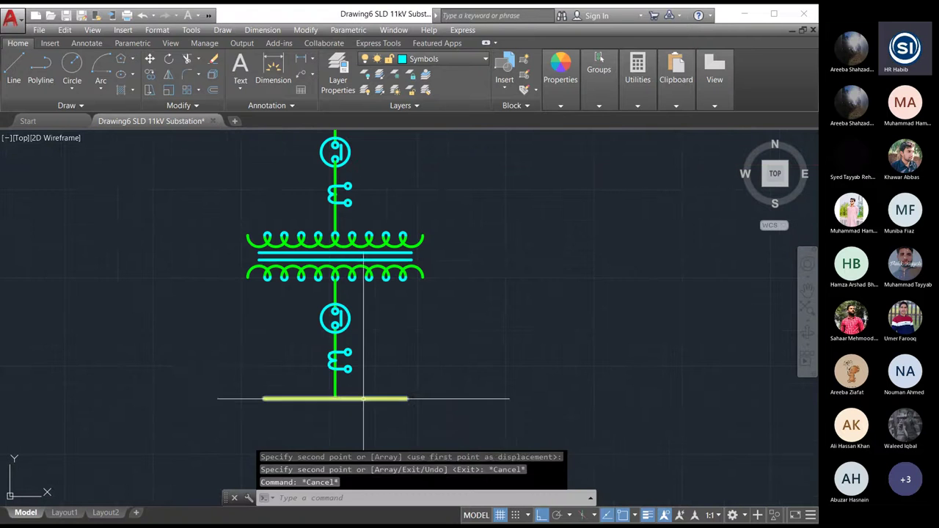
Stretch the new busbar's right end far to the right and its left end to the feeder.
click(367, 398)
click(408, 398)
click(737, 398)
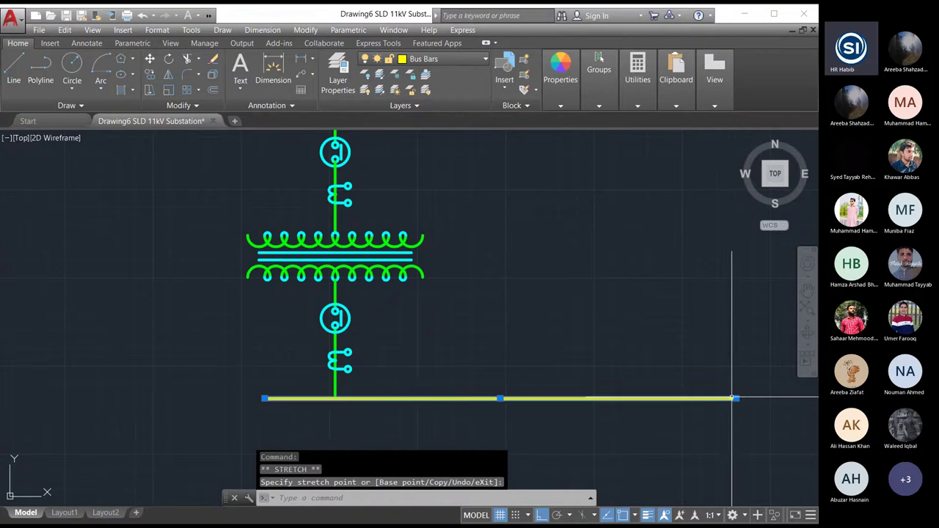
click(265, 399)
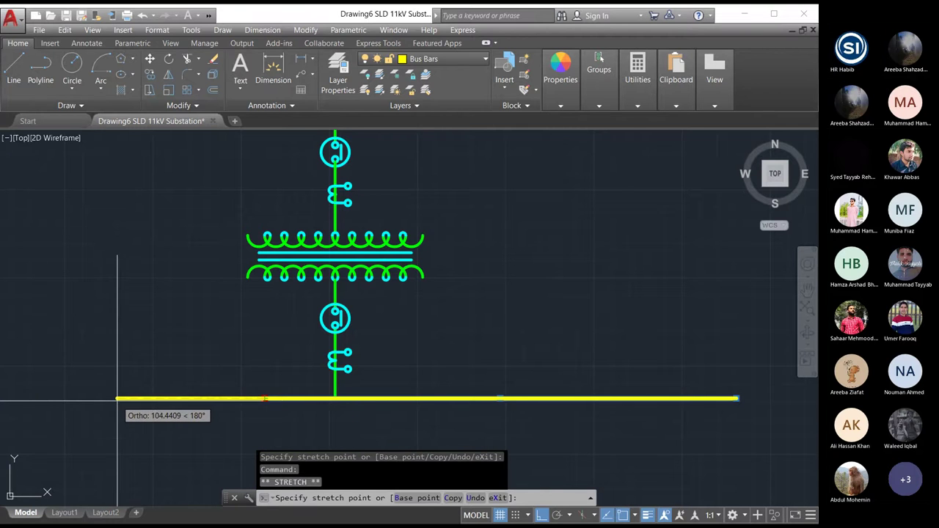
key(Escape)
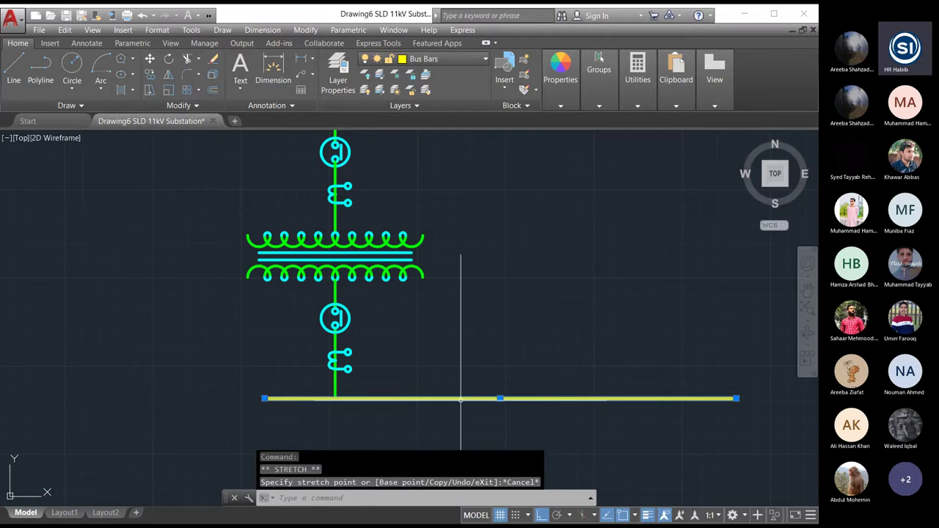
click(264, 398)
click(335, 398)
key(Escape)
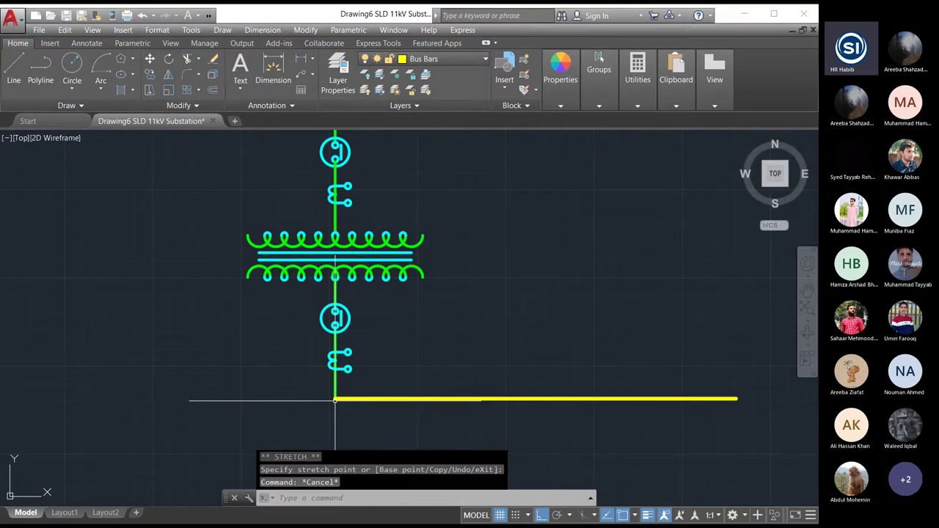
Copy the bottom busbar from its right end to the feeder so it also extends left.
click(434, 399)
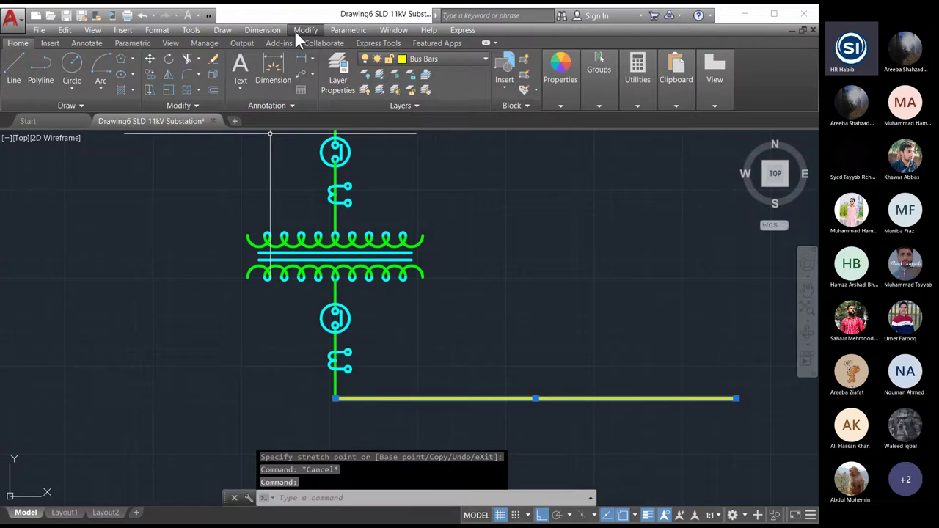
click(295, 29)
click(315, 140)
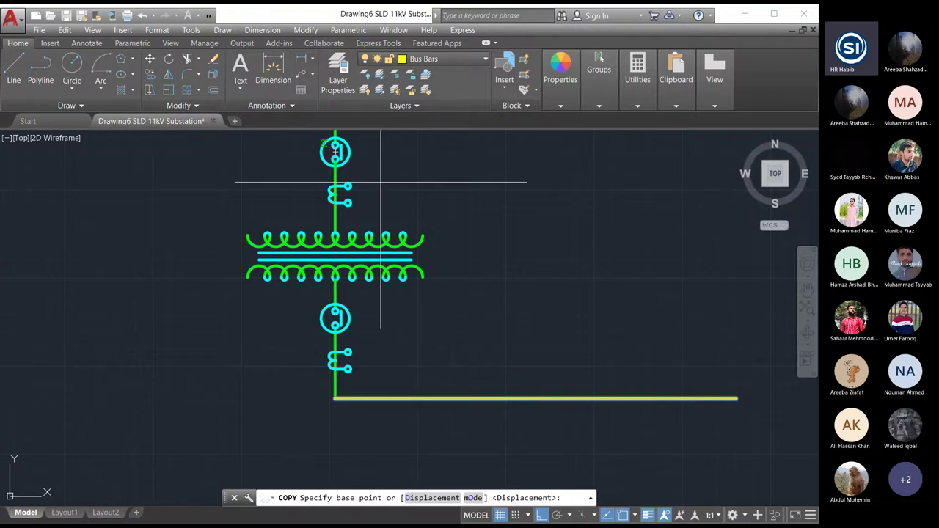
click(737, 398)
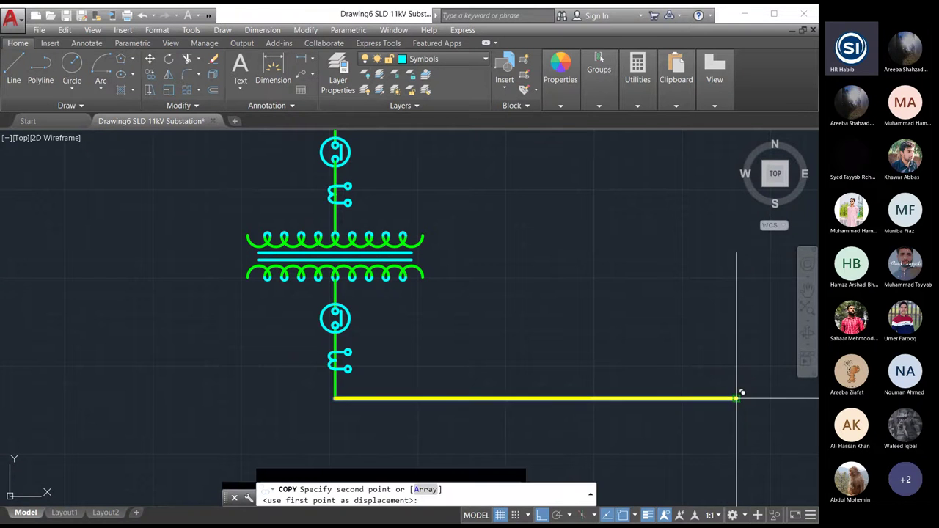
click(336, 399)
scroll(451, 396, down, 2)
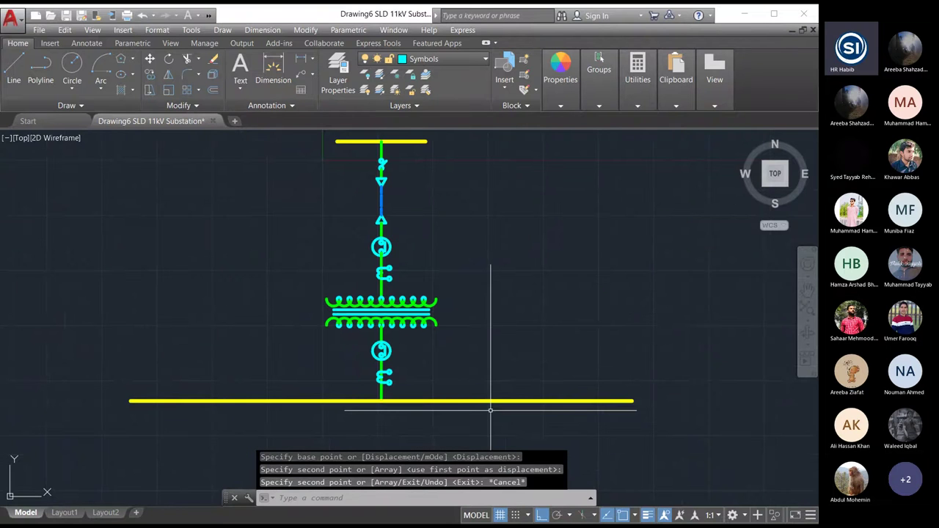
scroll(448, 389, down, 2)
key(Escape)
scroll(420, 389, up, 5)
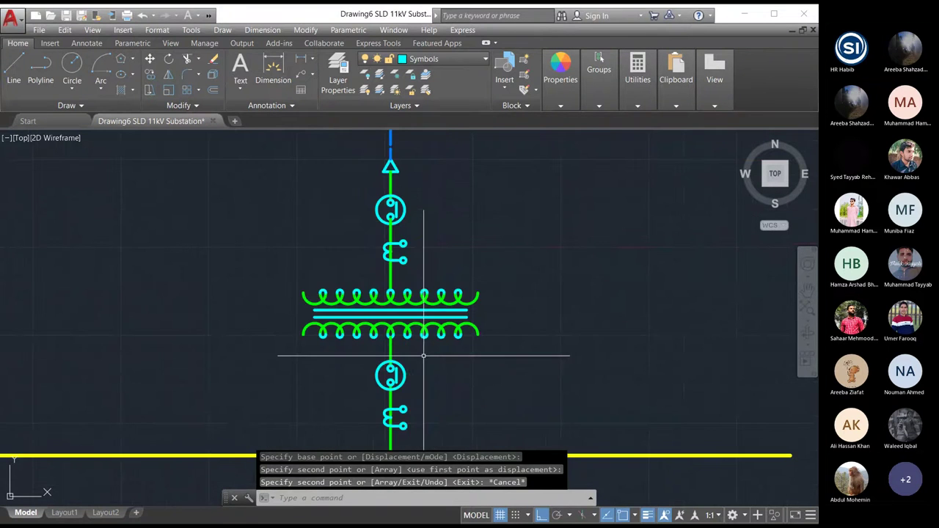
scroll(375, 338, down, 3)
scroll(375, 339, up, 2)
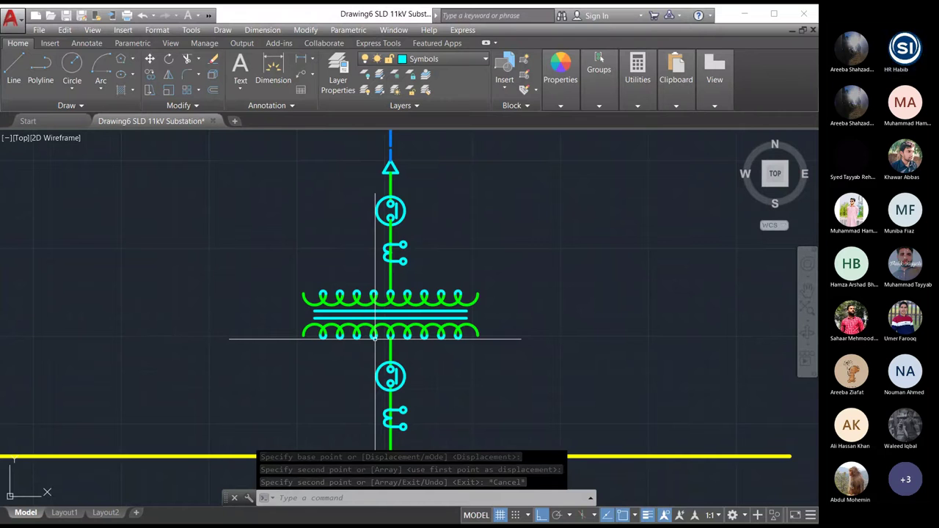
scroll(382, 308, up, 2)
click(385, 284)
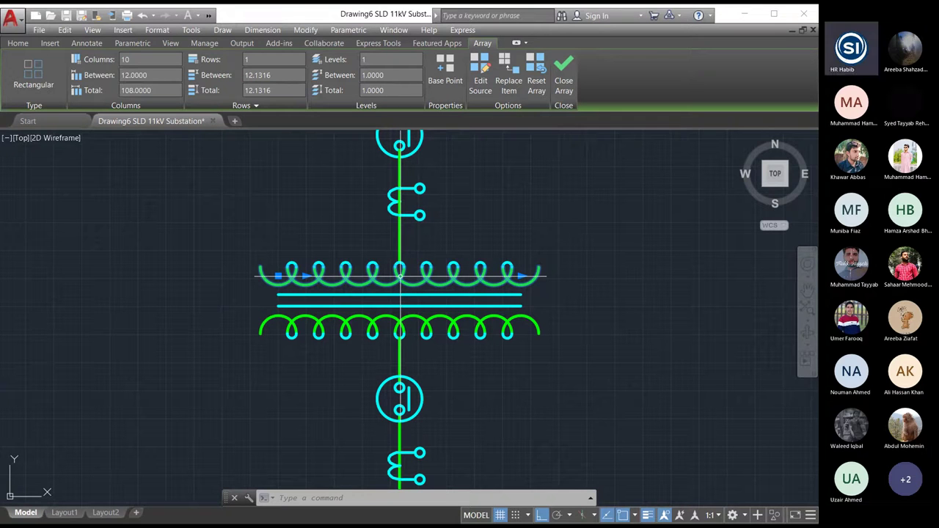
key(Escape)
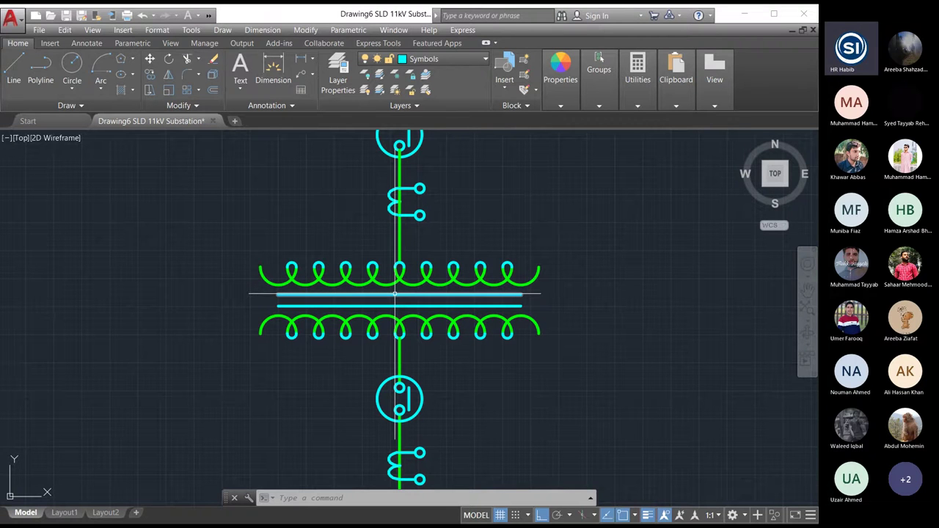
click(399, 280)
Window-select the lower CT circle and coil symbols with their feeder branch.
key(Escape)
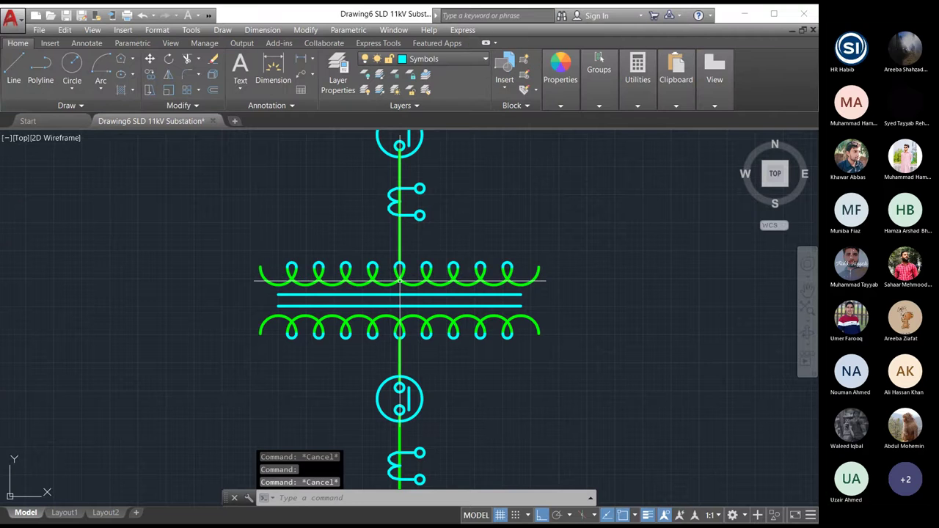
scroll(383, 273, down, 4)
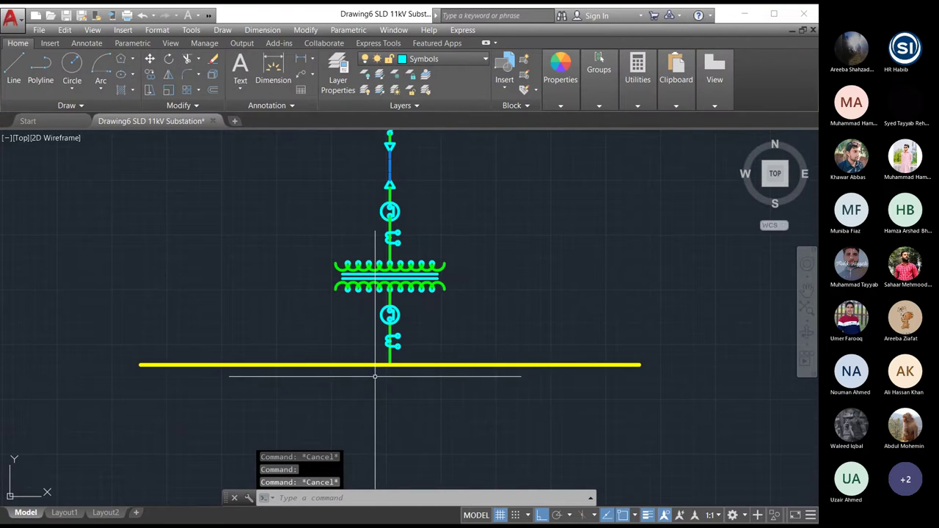
scroll(375, 377, up, 5)
scroll(357, 374, down, 2)
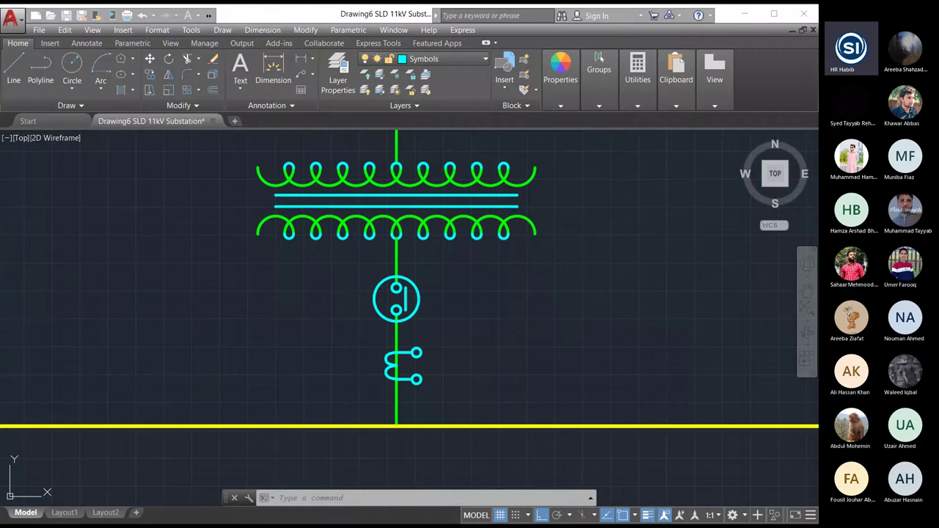
click(362, 270)
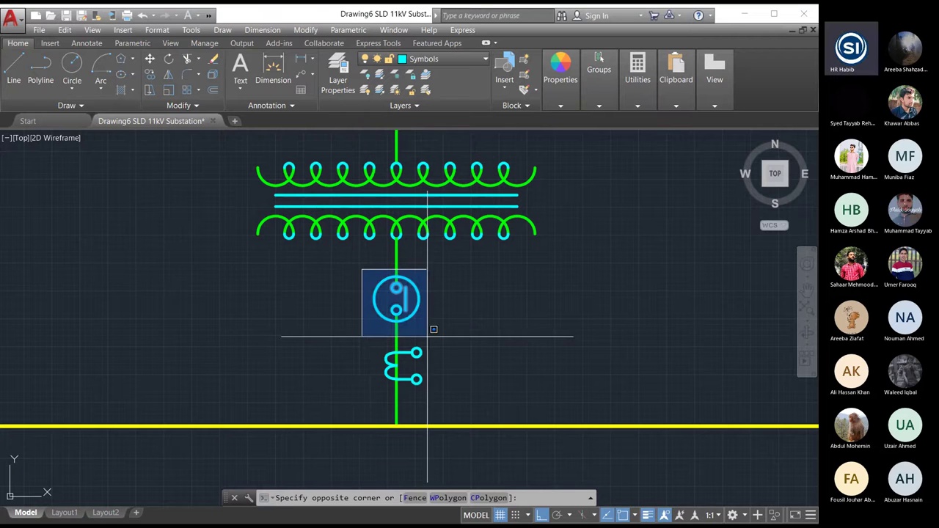
click(444, 418)
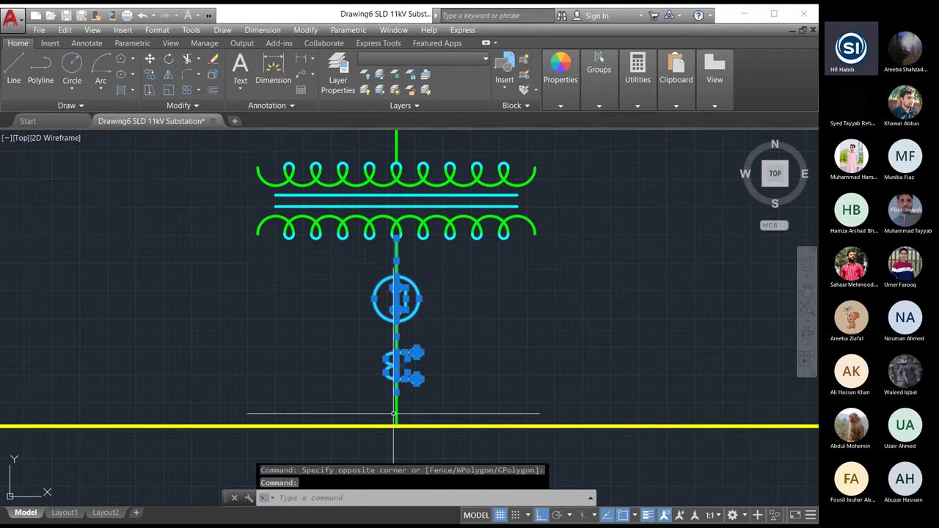
scroll(486, 352, down, 2)
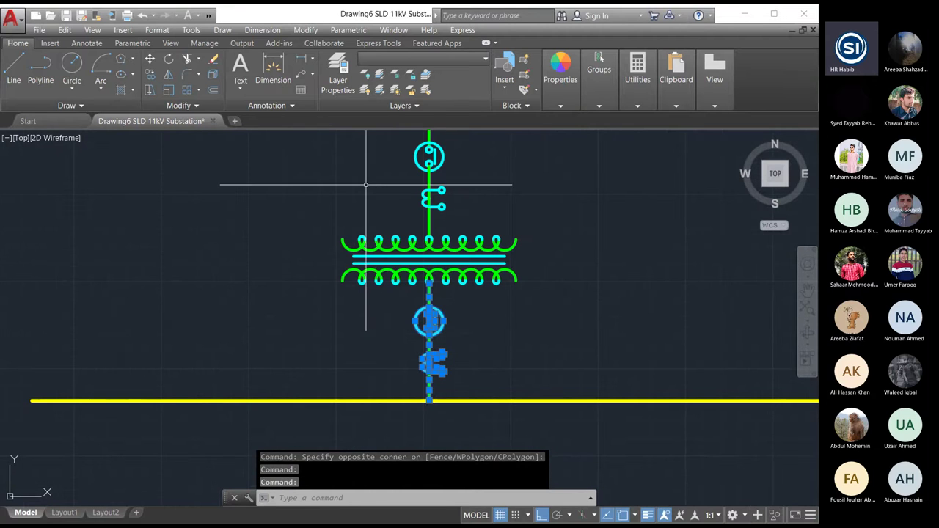
Copy the CT branch 50 units from the bus junction, then undo that copy.
click(306, 30)
click(317, 139)
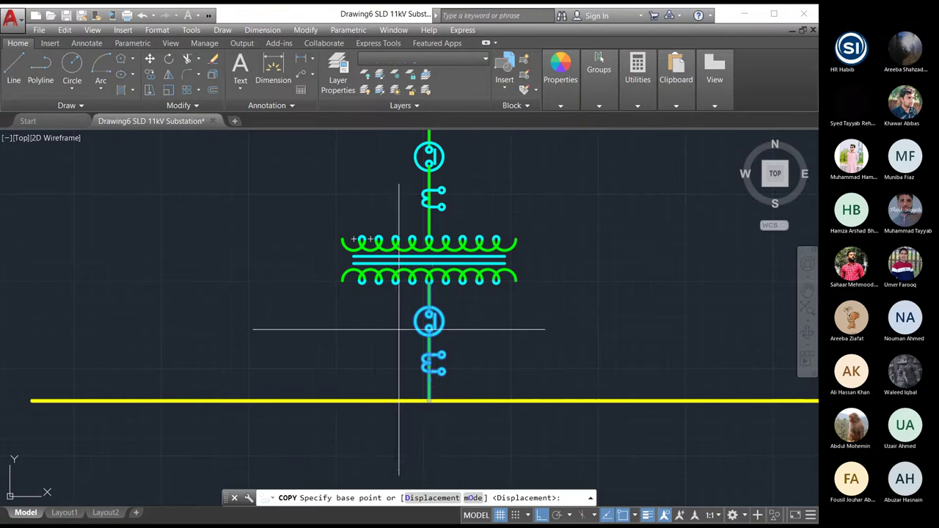
click(429, 402)
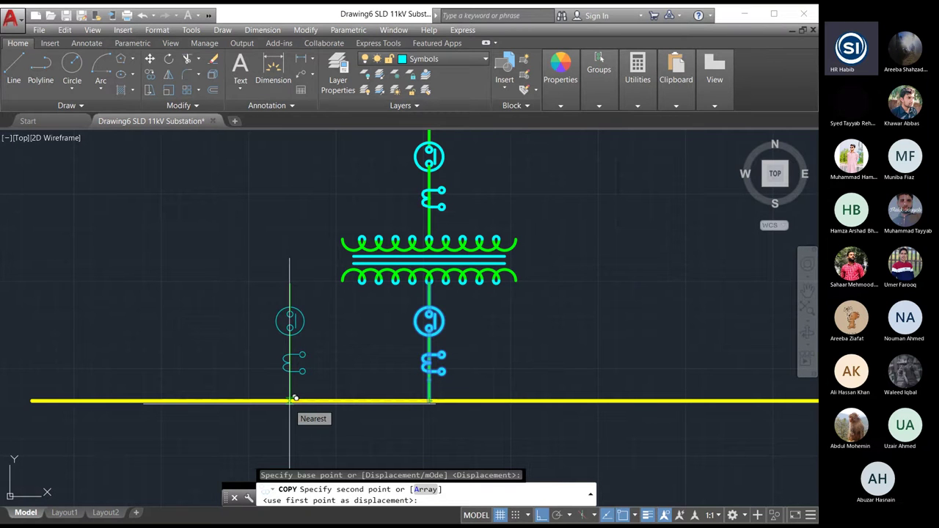
text(50)
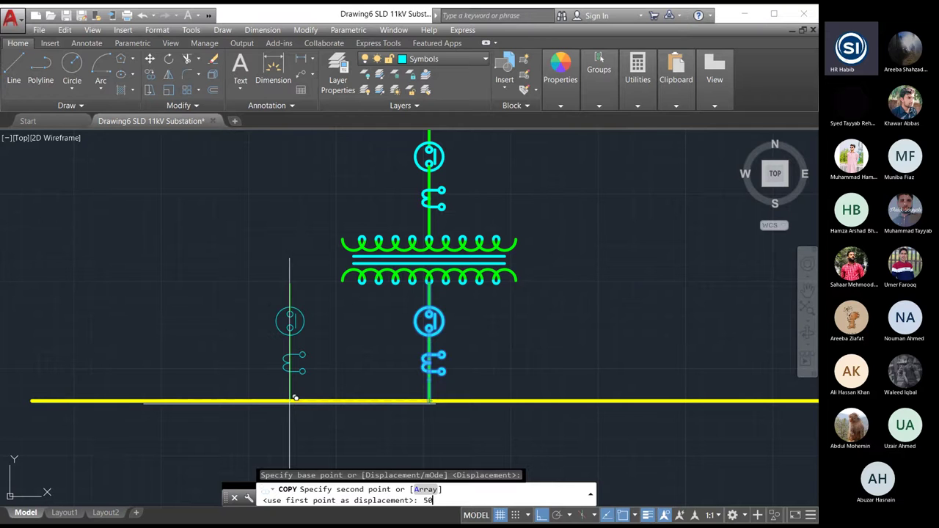
key(Return)
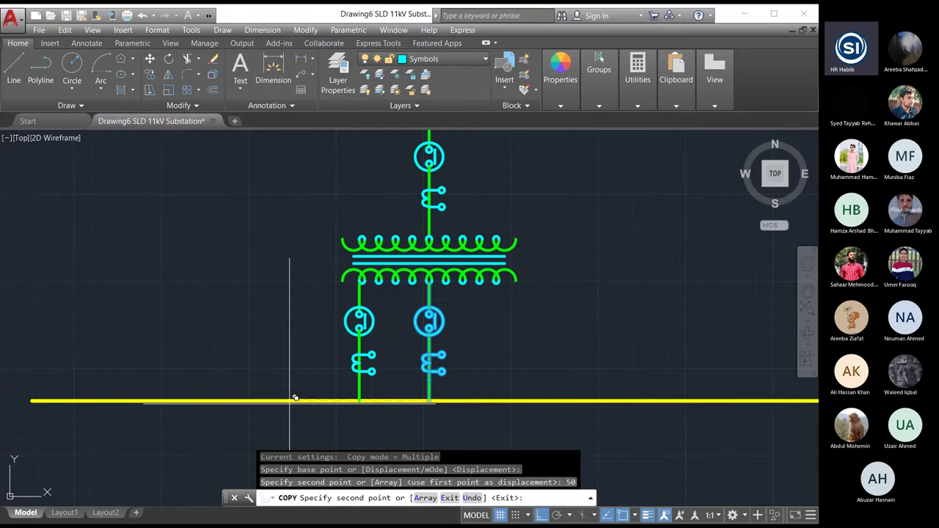
key(ctrl+z)
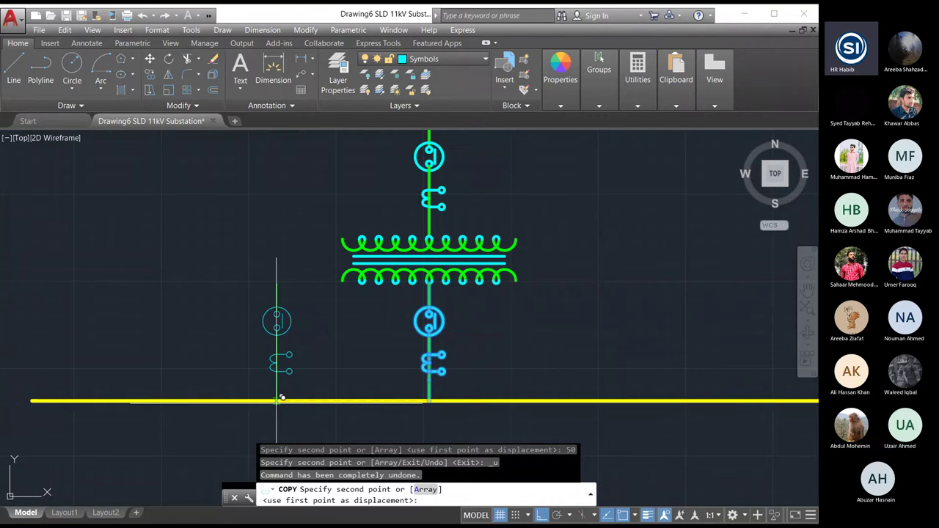
Place feeder branch copies 100 and 200 units to the left and right of the transformer.
text(100)
key(Return)
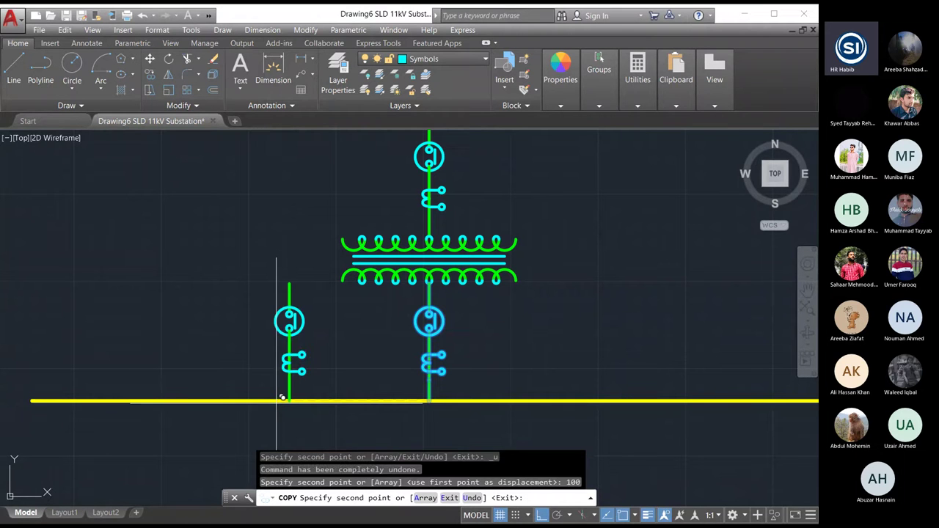
text(200)
key(Return)
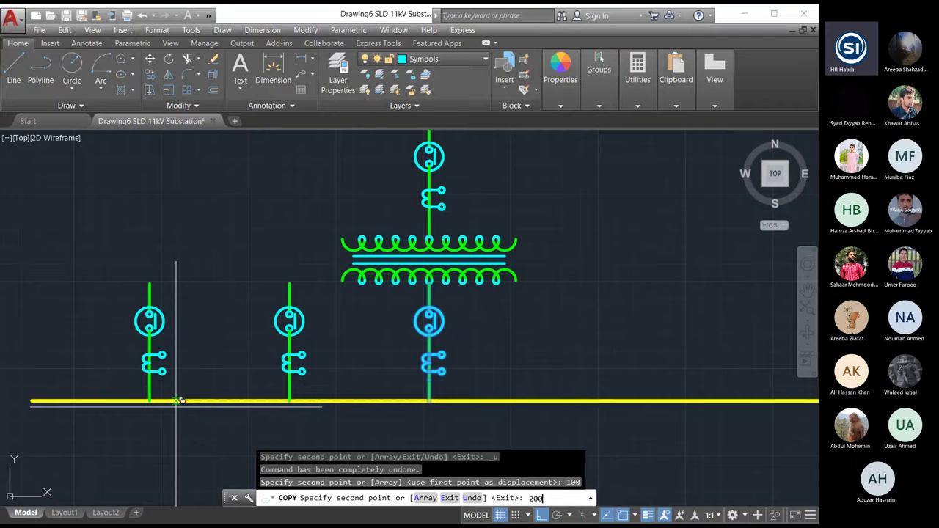
scroll(103, 399, down, 2)
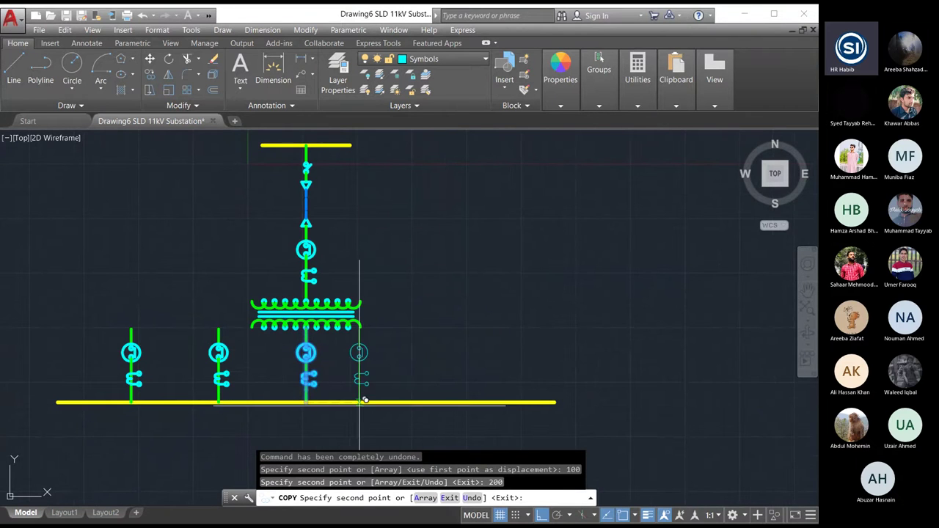
text(100)
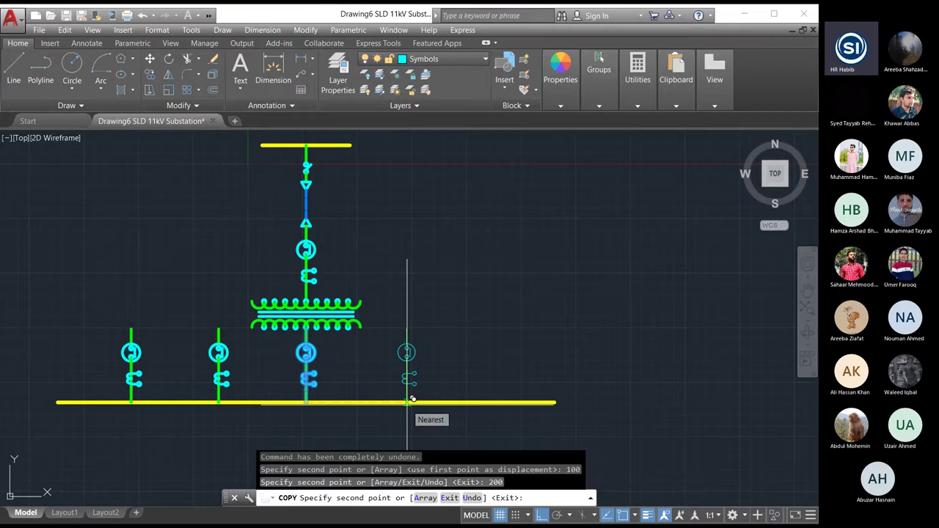
key(Return)
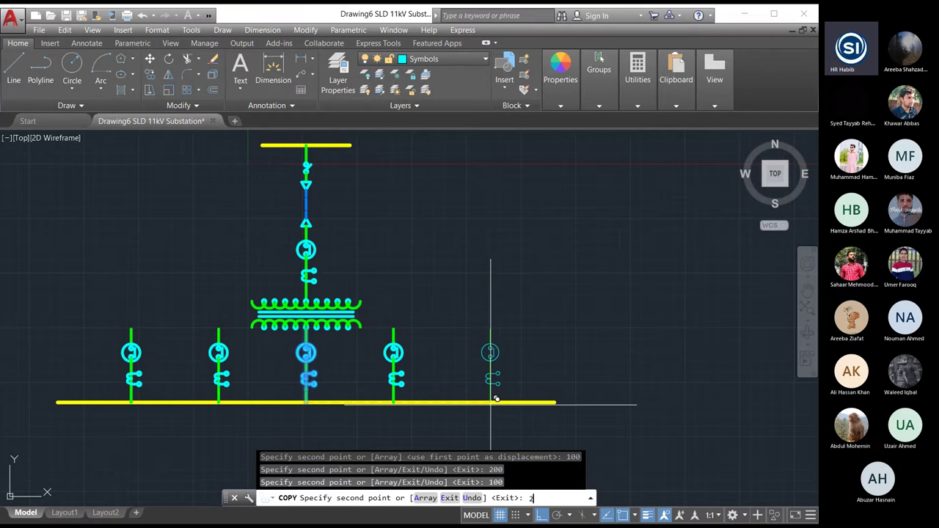
text(200)
key(Return)
key(Escape)
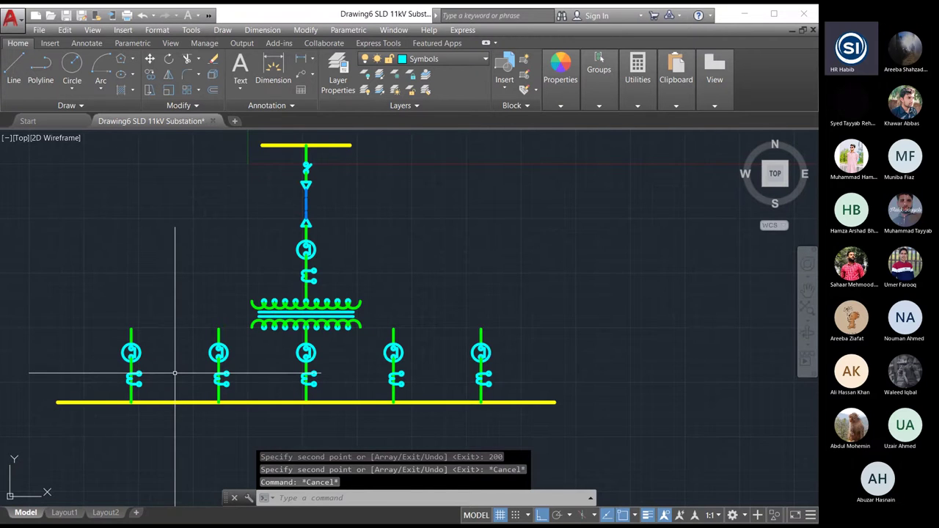
Undo the feeder copies and select the CT symbols together with their branch line.
key(ctrl+z)
scroll(175, 373, up, 2)
scroll(252, 419, down, 4)
scroll(439, 365, up, 2)
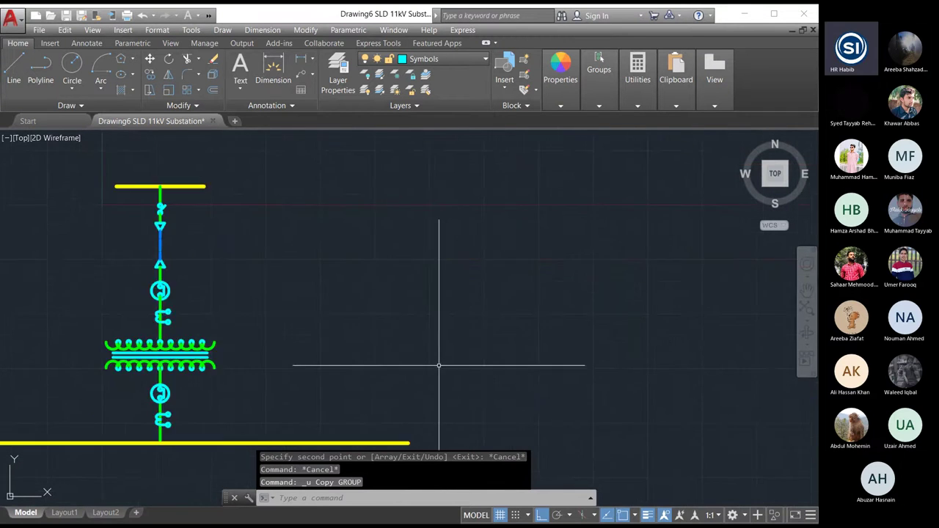
scroll(253, 408, down, 2)
scroll(253, 407, up, 5)
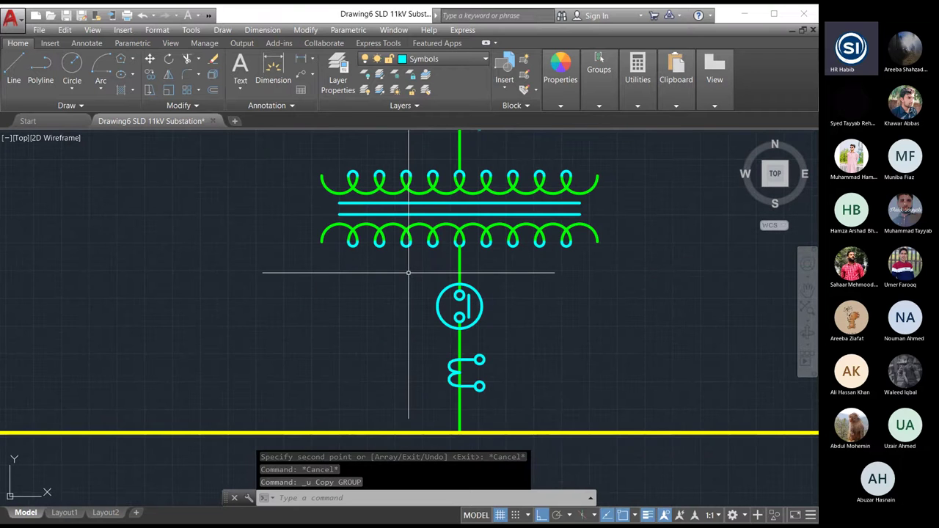
click(409, 272)
click(490, 400)
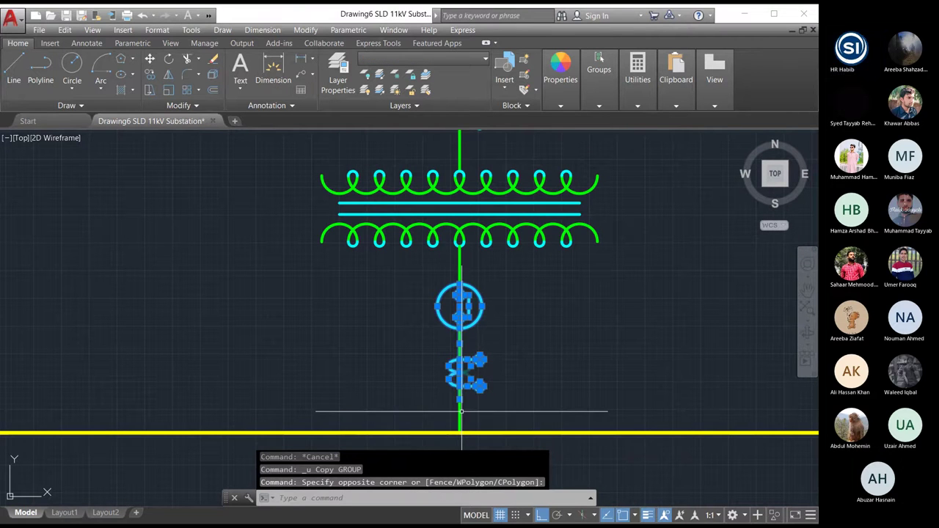
click(461, 411)
click(466, 373)
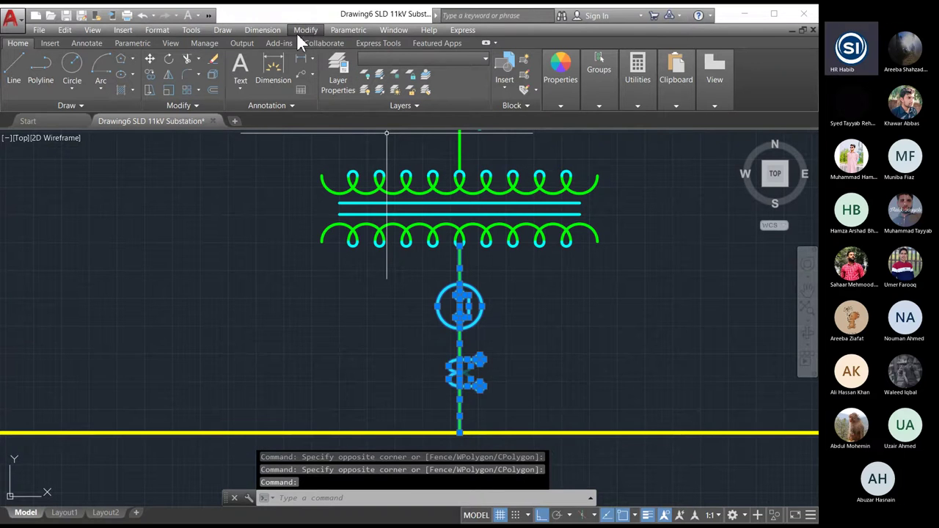
Copy the branch with CO 150 units left of the bus junction, undoing a 250-unit copy.
text(co)
key(Return)
click(459, 433)
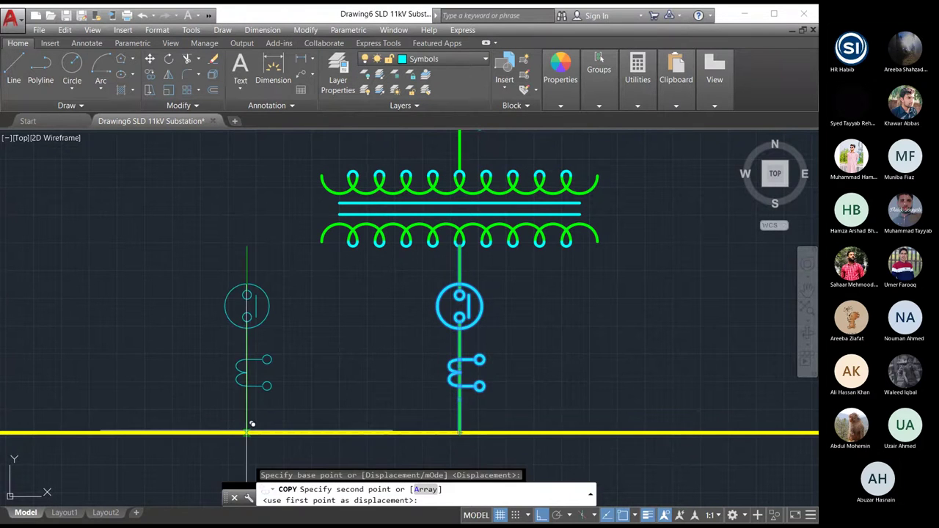
text(10)
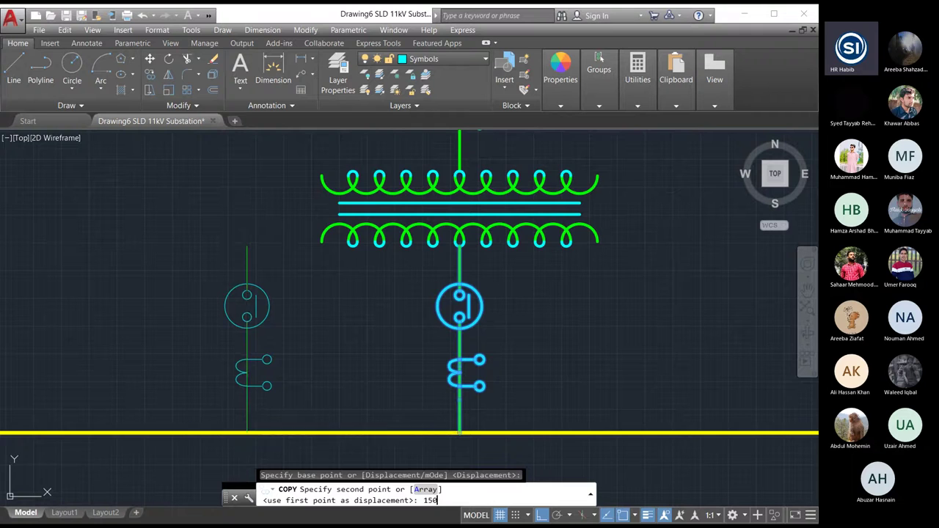
key(Return)
scroll(252, 424, down, 2)
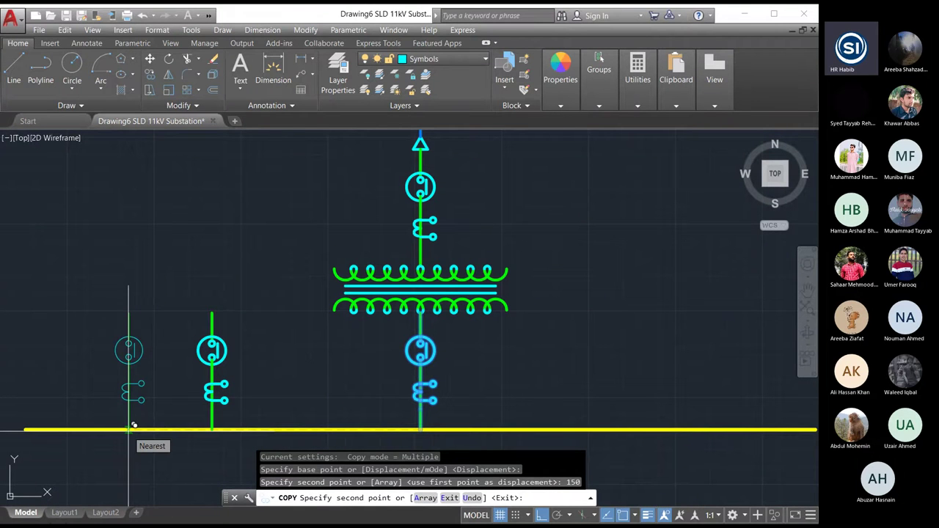
text(250)
key(Return)
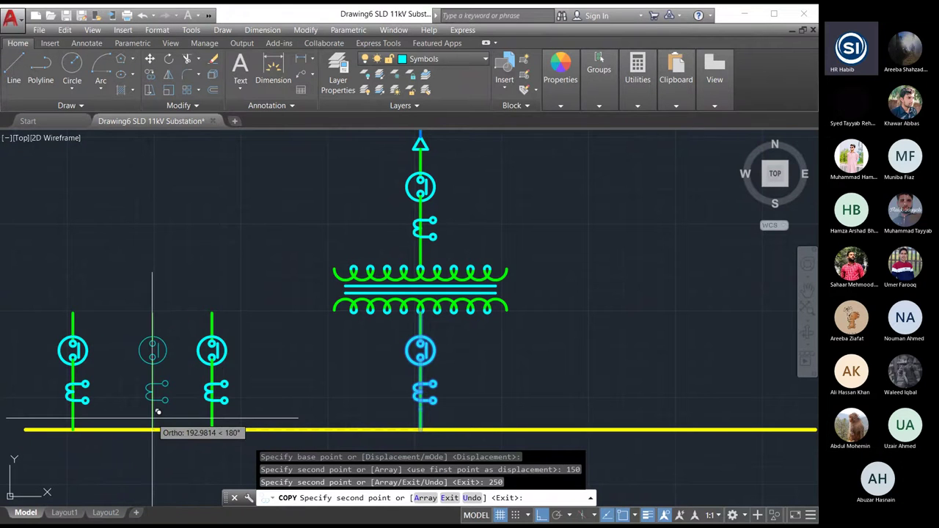
key(ctrl+z)
scroll(354, 425, up, 2)
scroll(287, 433, down, 2)
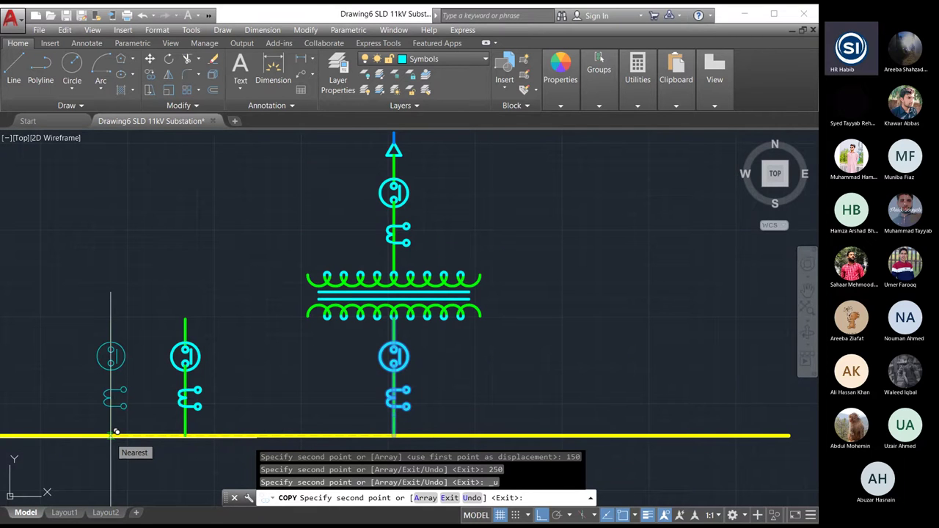
Place further branch copies 200 units left and 150 and 200 units right.
text(200)
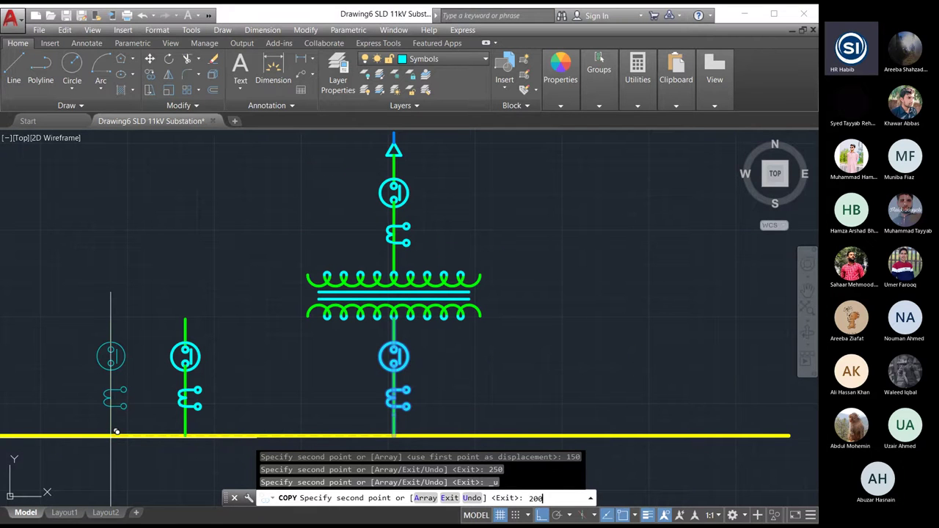
key(Return)
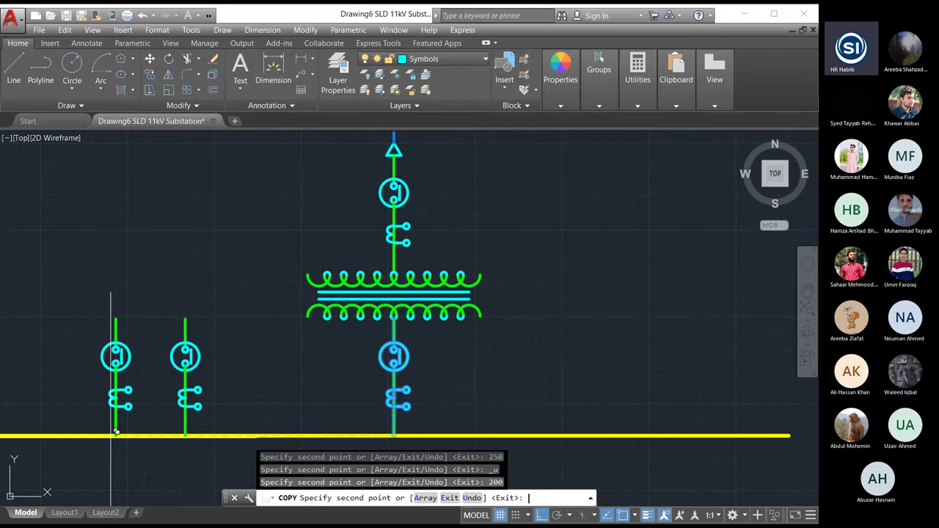
text(15)
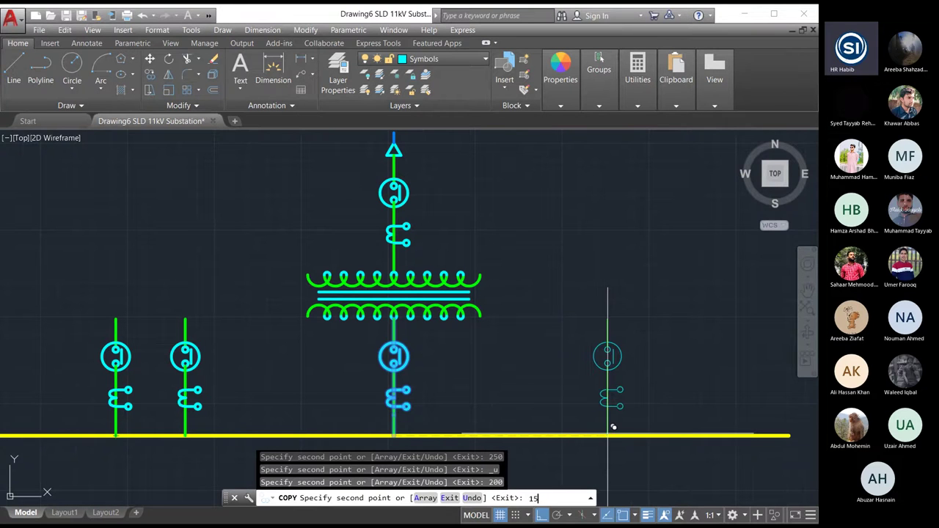
text(0)
key(Return)
text(20)
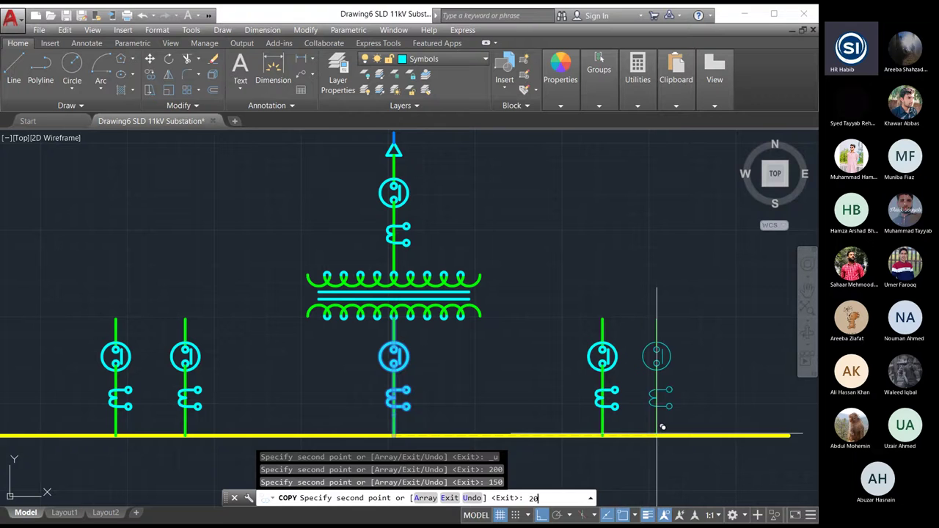
text(0)
key(Return)
key(Escape)
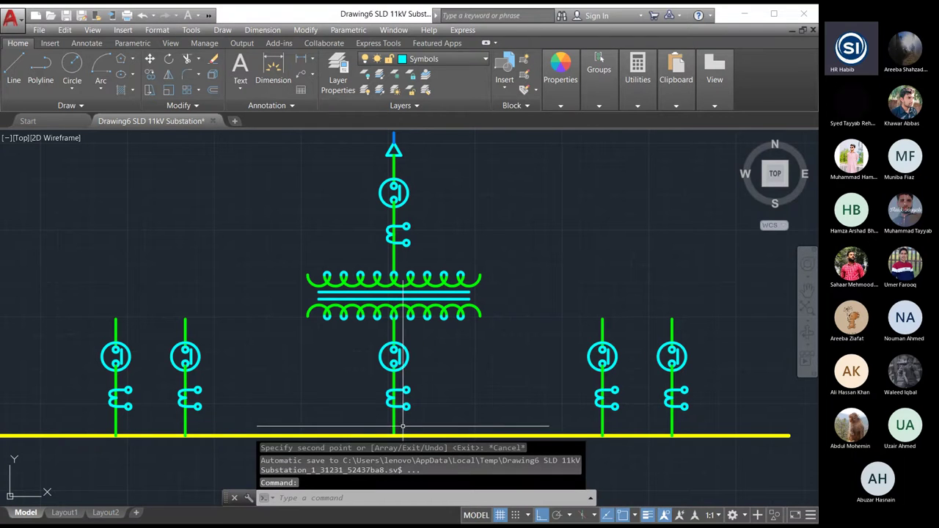
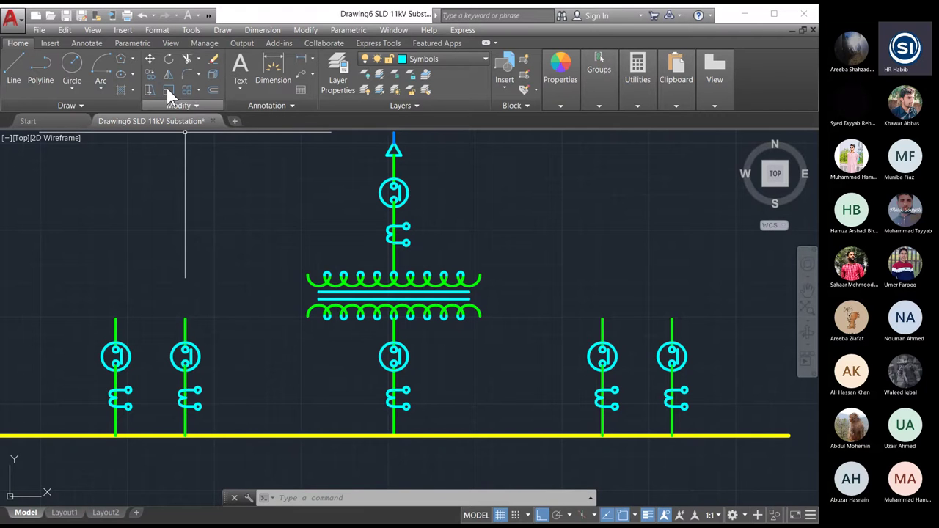
Draw a 40-unit horizontal line running left from the top of the leftmost feeder.
click(13, 74)
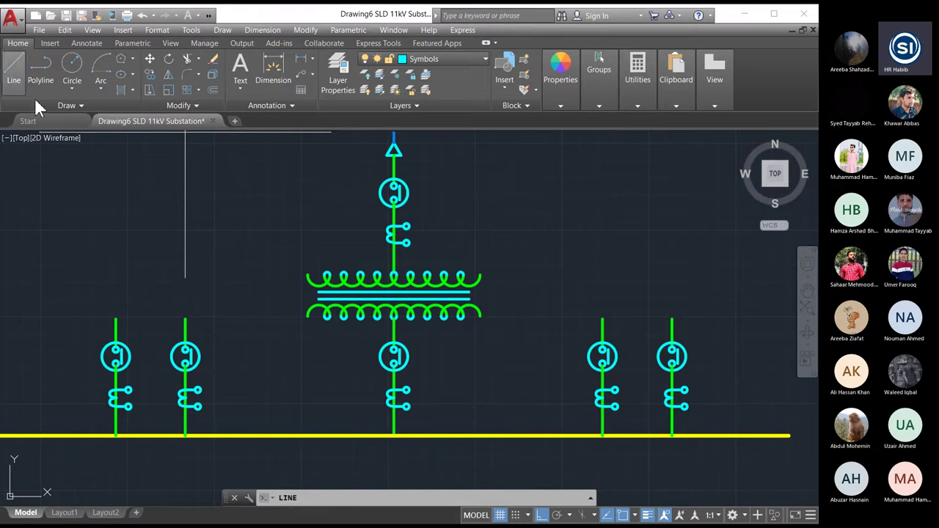
click(115, 319)
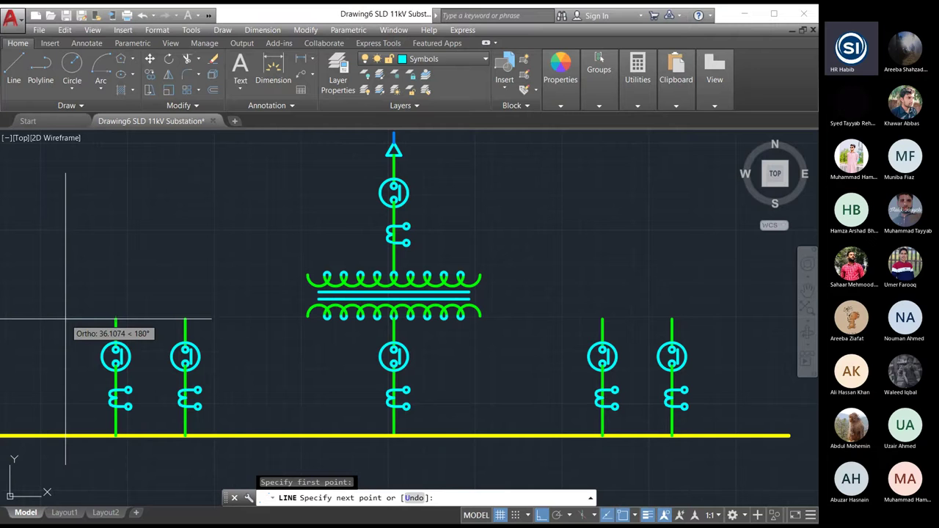
text(40)
key(Return)
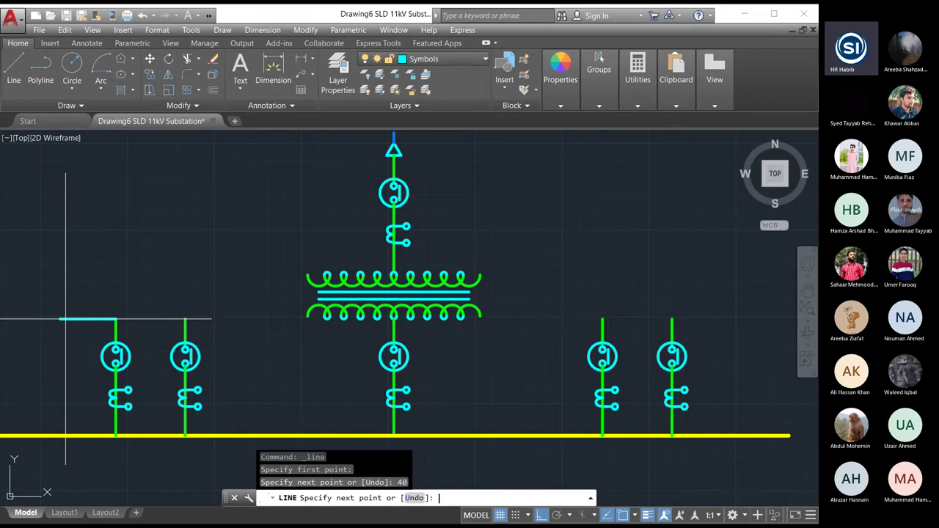
key(Escape)
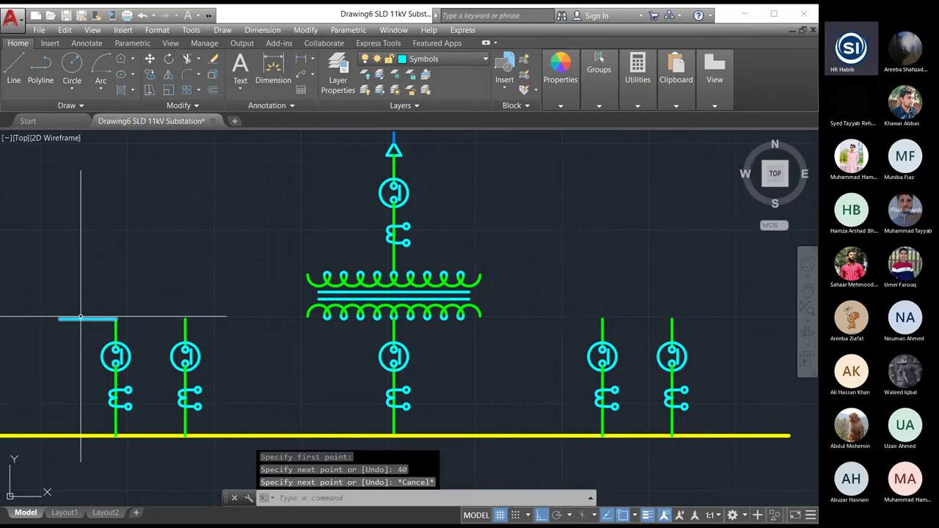
Move the new line onto the Lines layer and make Lines the current layer.
click(84, 319)
click(400, 59)
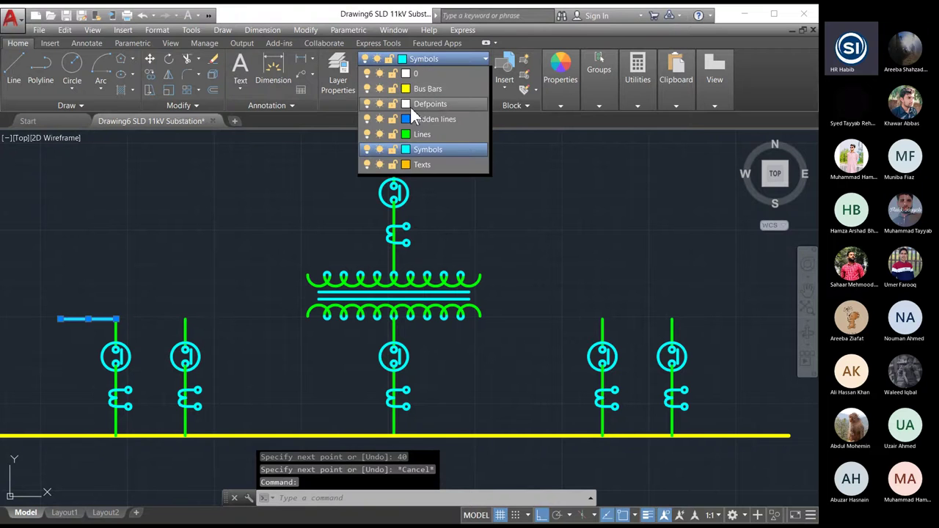
click(412, 125)
key(Escape)
key(Escape)
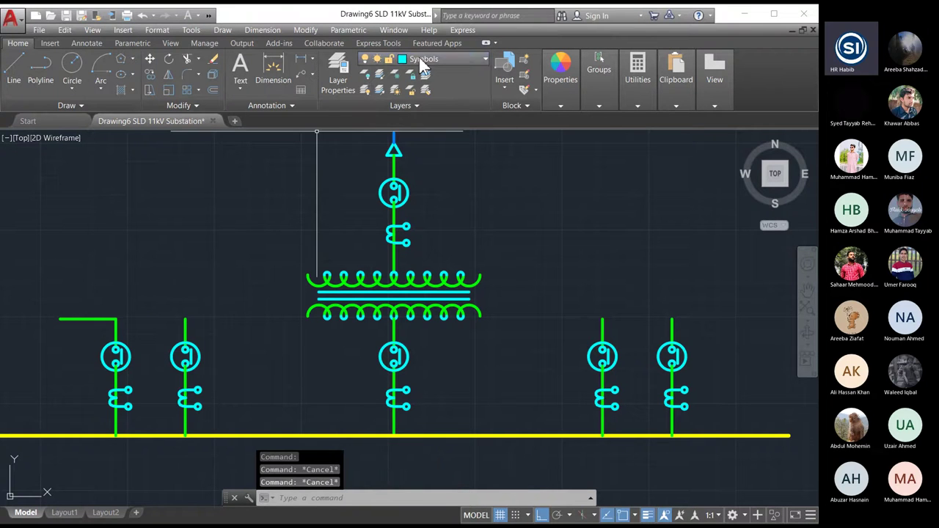
click(418, 58)
click(417, 128)
key(Escape)
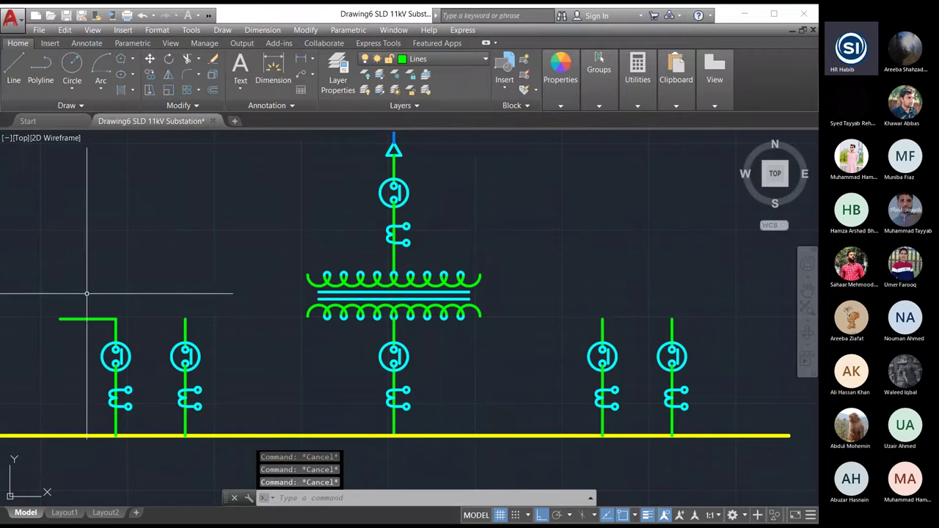
scroll(120, 321, down, 3)
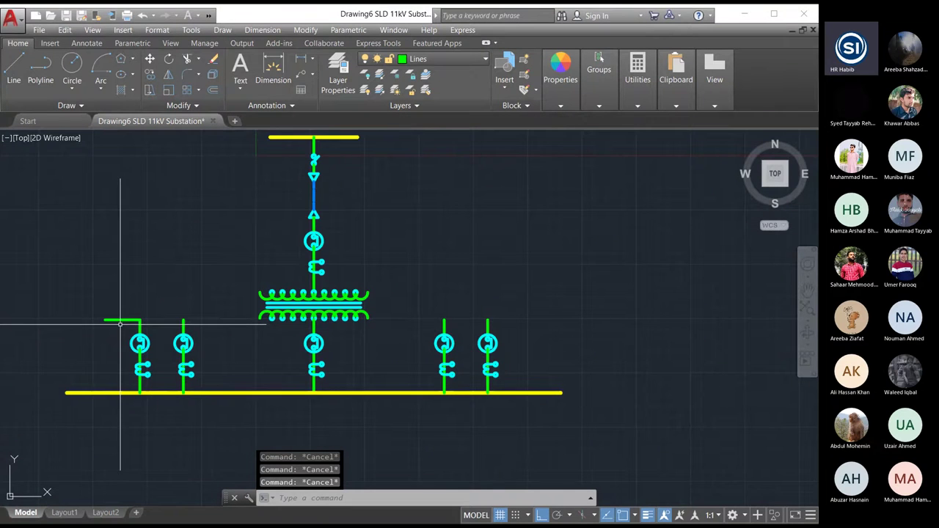
scroll(125, 321, up, 8)
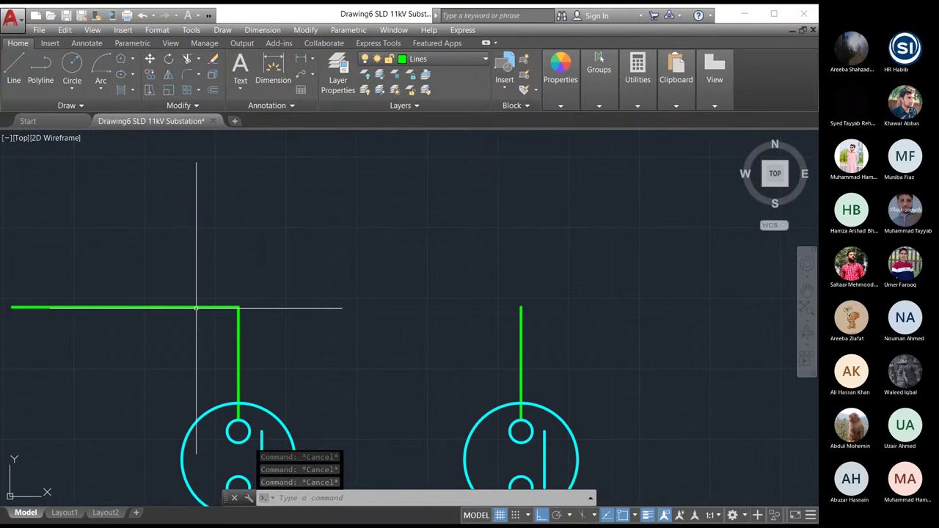
scroll(143, 308, down, 2)
scroll(132, 308, up, 2)
scroll(338, 310, down, 2)
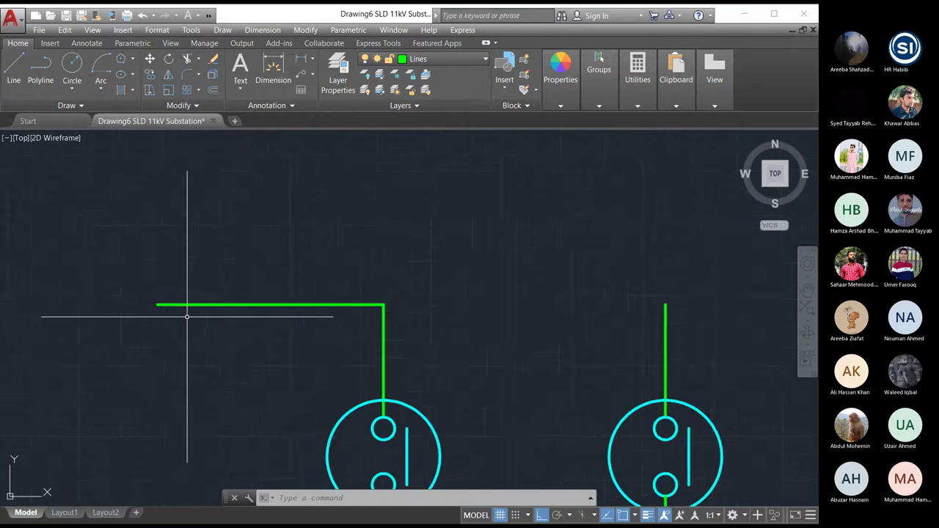
scroll(189, 318, up, 6)
With Ortho off, draw a 4-unit angled stroke from the green line's left end.
click(16, 74)
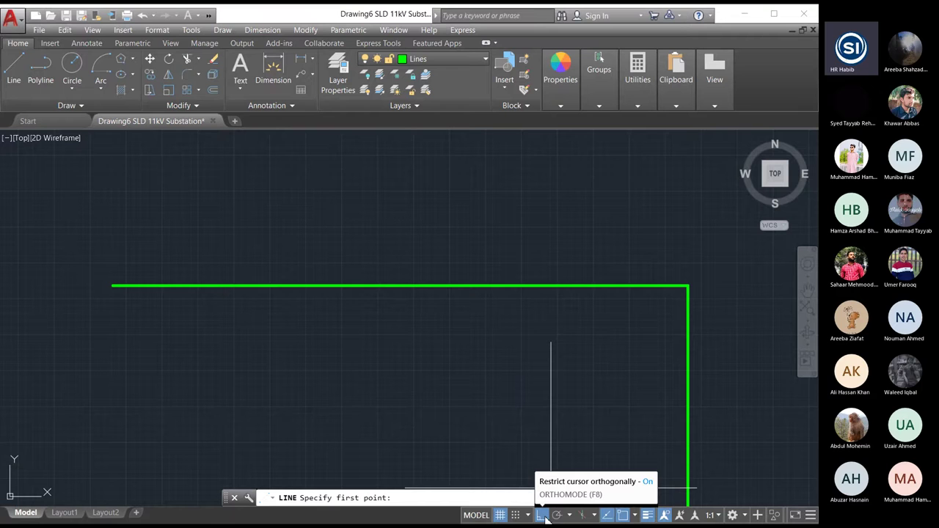
click(542, 515)
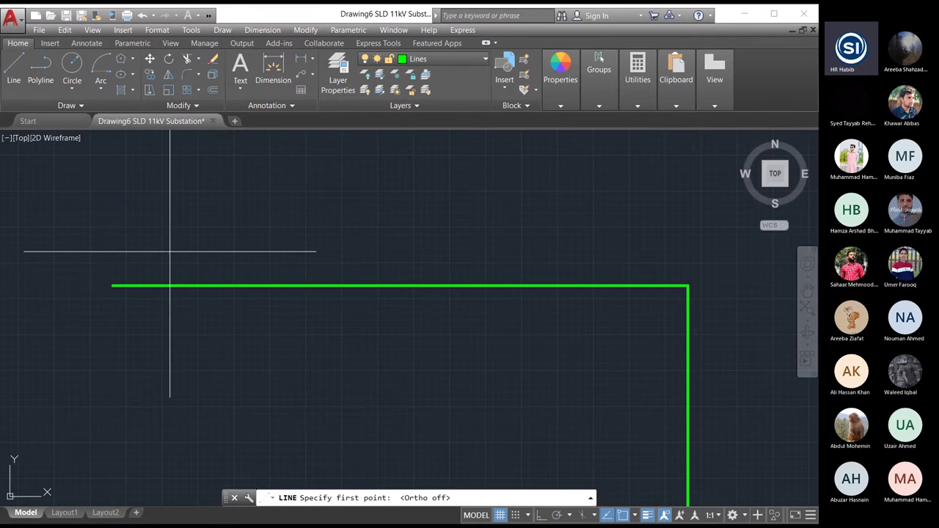
click(112, 286)
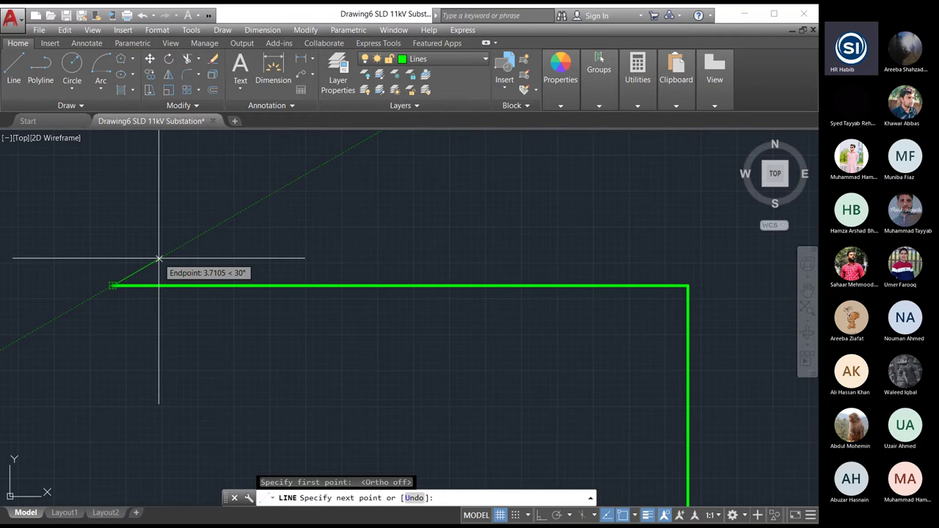
text(4)
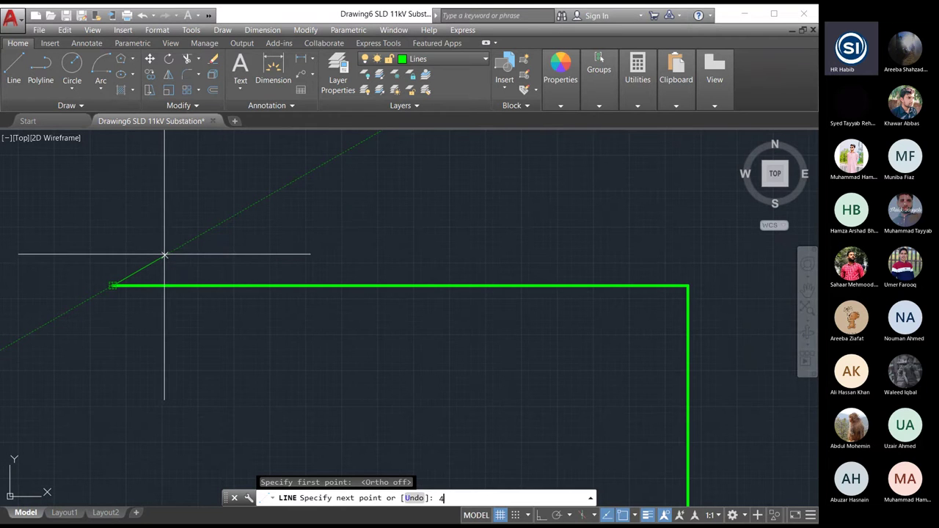
key(Return)
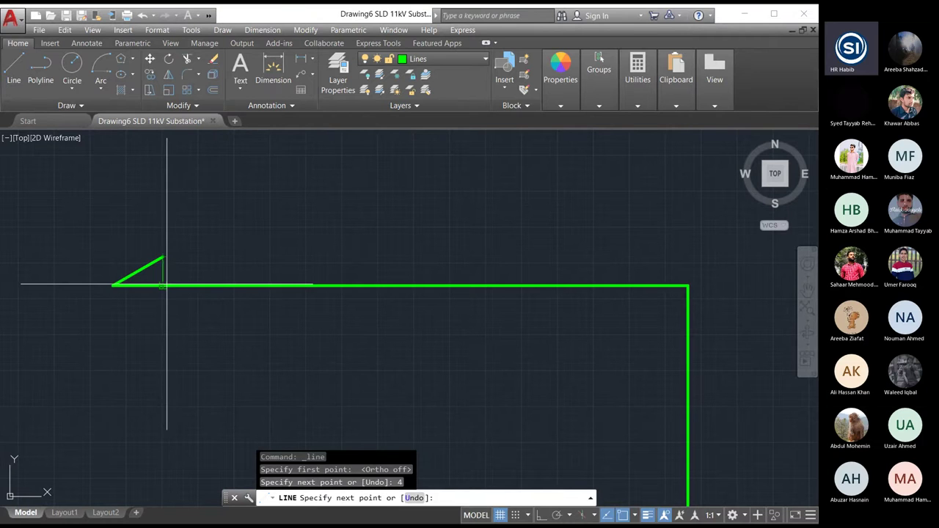
key(Escape)
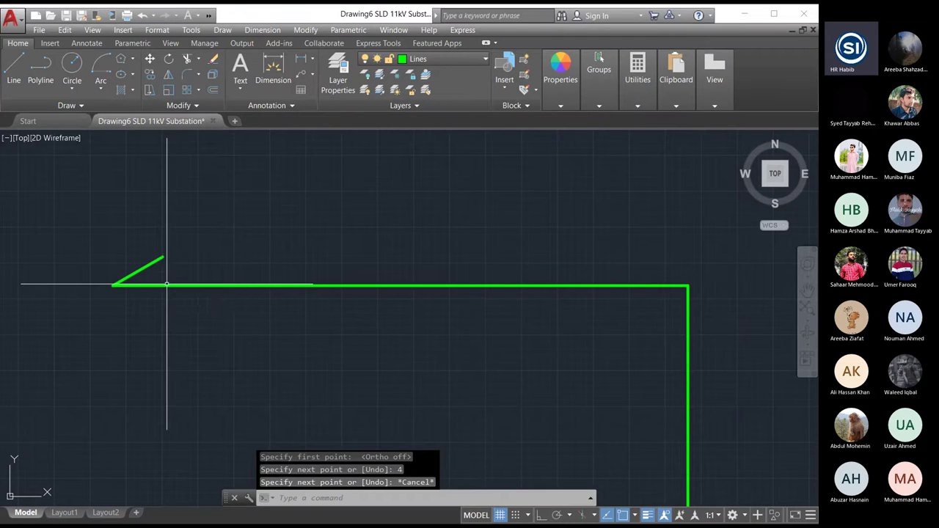
Mirror the angled stroke about the green line, keeping the original.
click(306, 30)
click(315, 154)
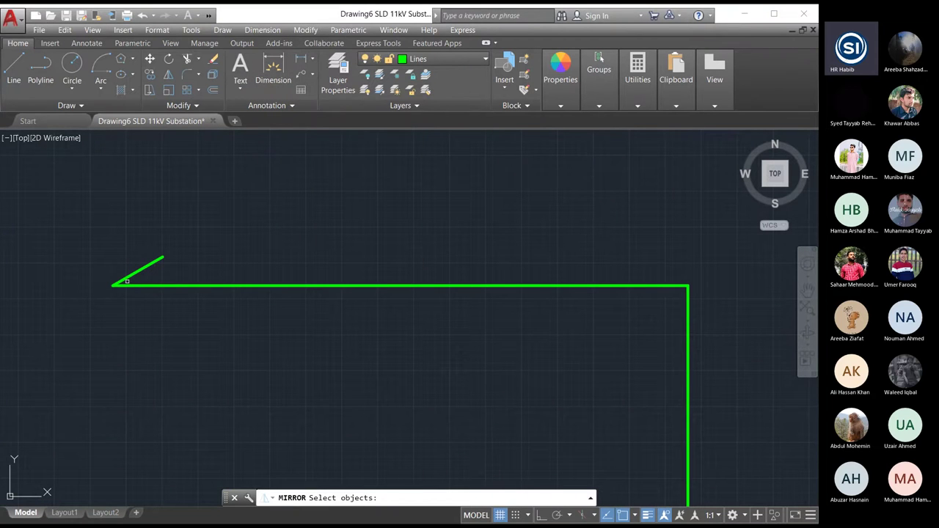
click(136, 272)
key(Return)
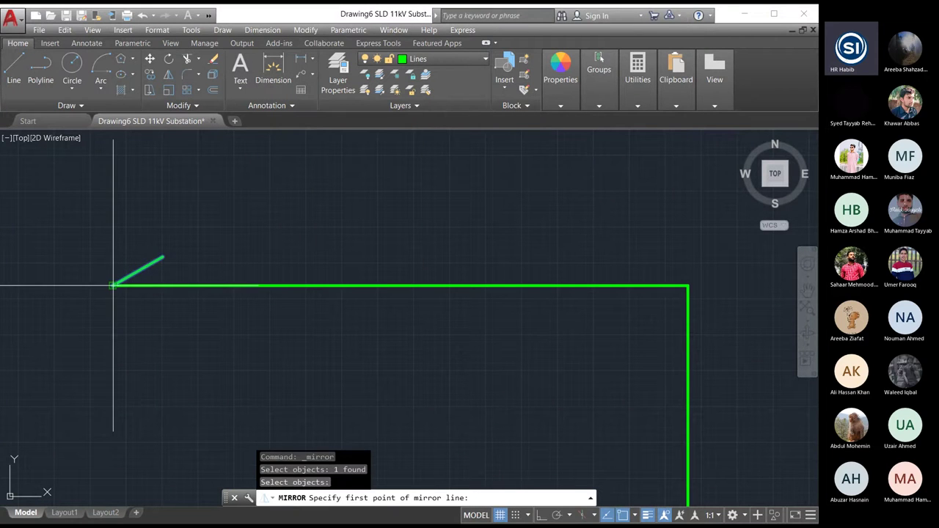
click(112, 285)
click(195, 285)
key(Return)
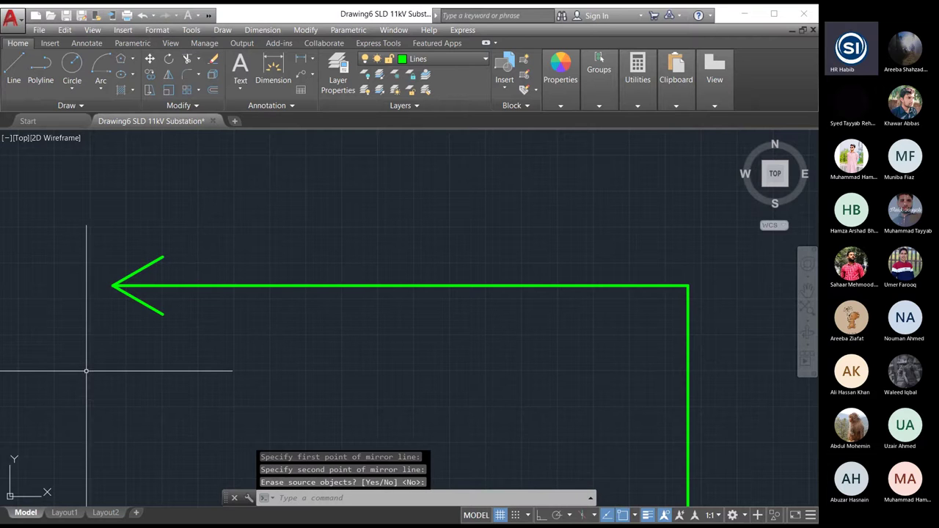
Join the two stroke tips with a line to close the triangular arrowhead.
click(13, 68)
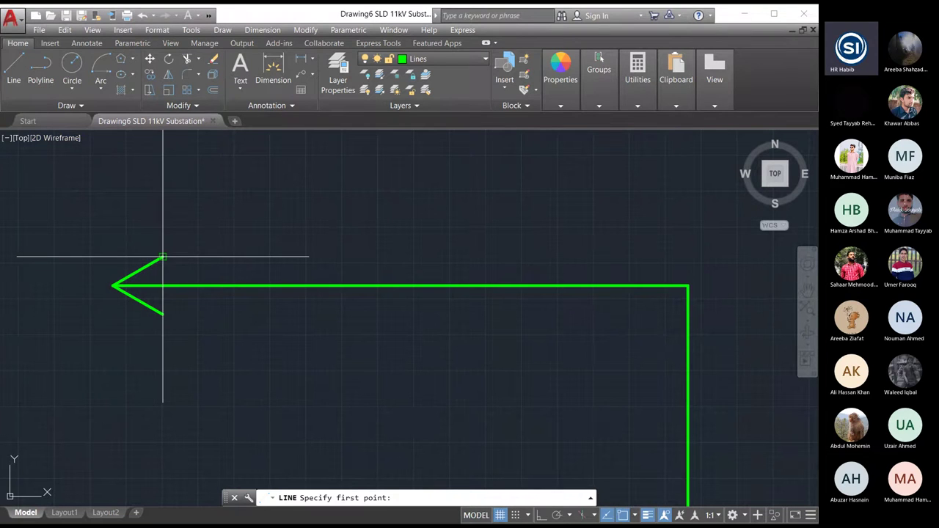
click(163, 315)
click(162, 257)
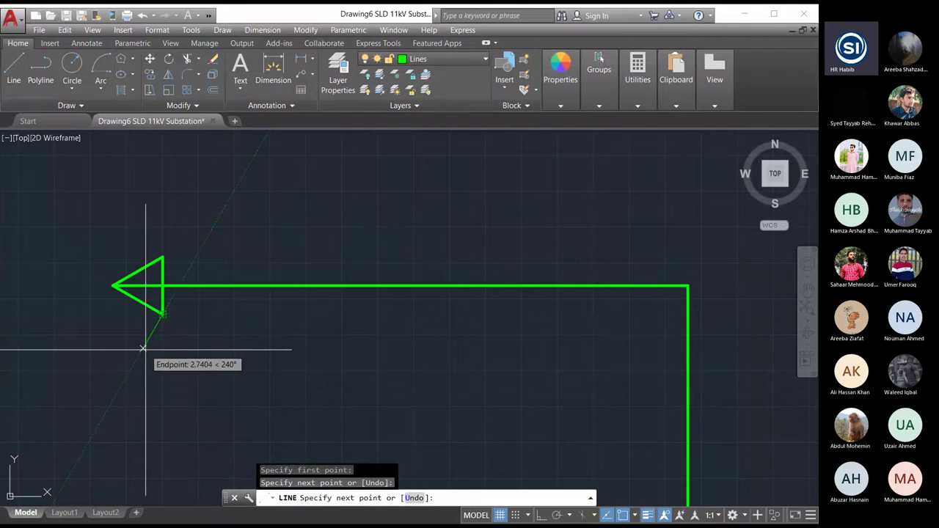
key(Escape)
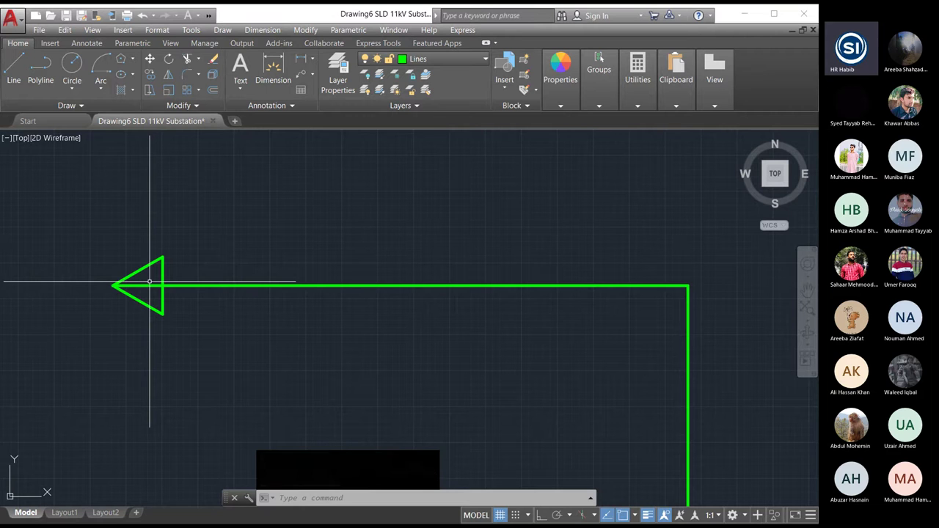
click(307, 30)
click(315, 279)
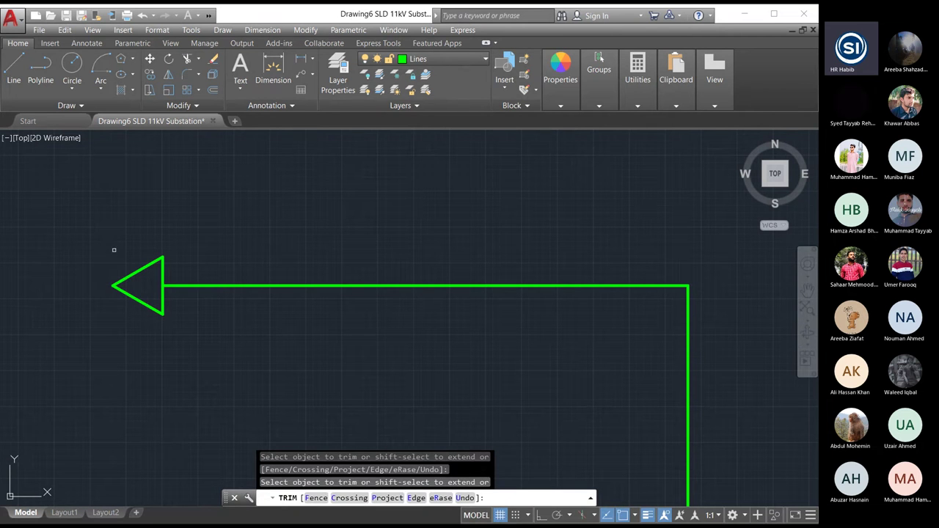
key(Escape)
scroll(98, 289, down, 2)
scroll(113, 330, down, 2)
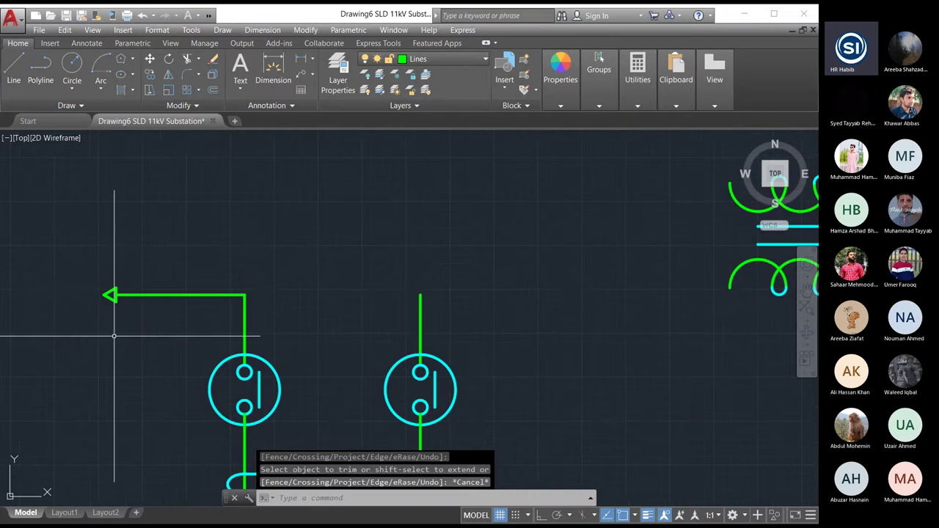
scroll(103, 291, up, 2)
scroll(102, 291, up, 1)
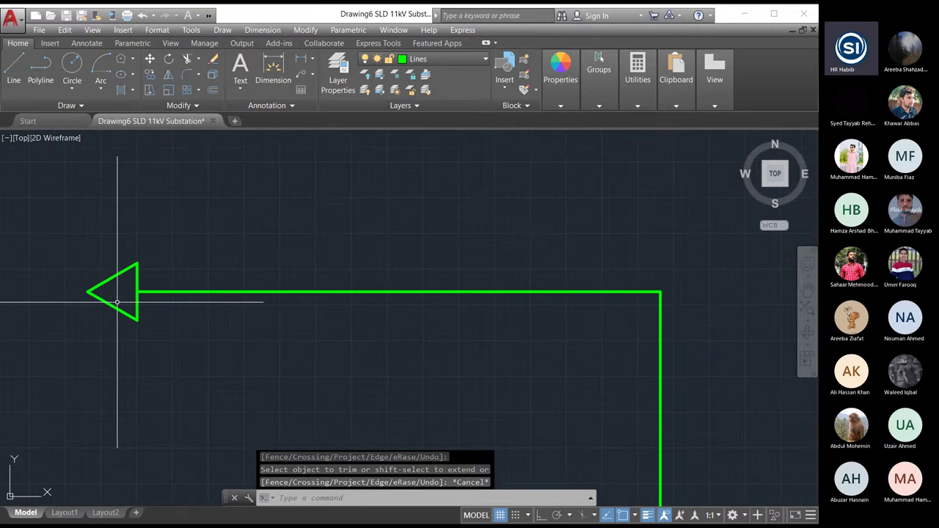
scroll(115, 293, up, 1)
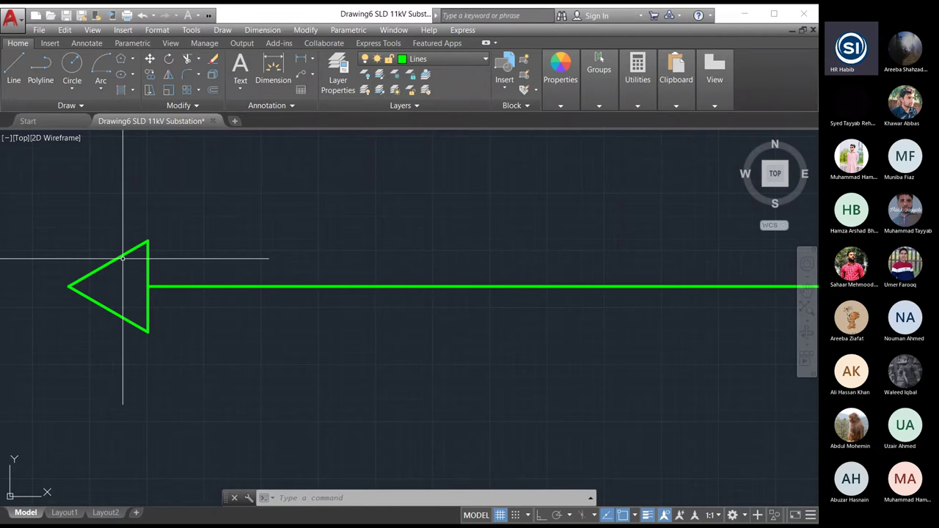
Create a new layer named Hatches with the colour red.
click(337, 69)
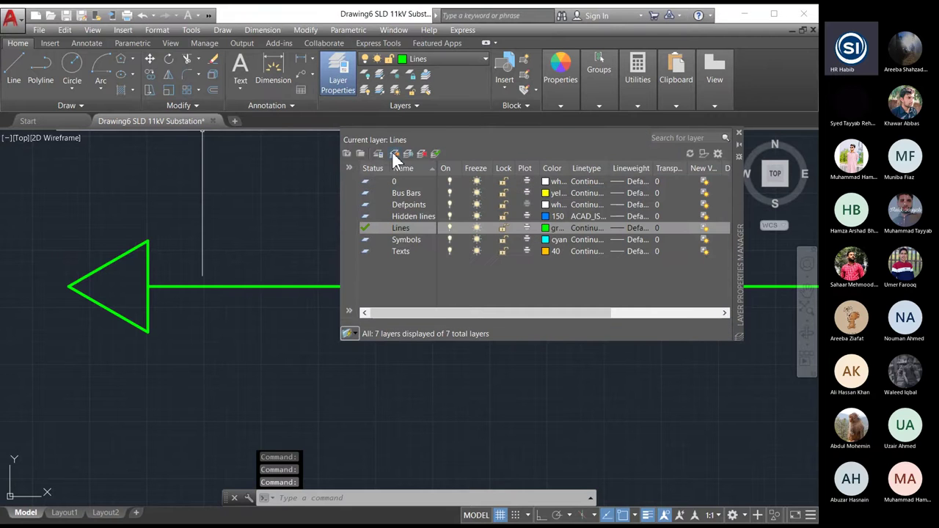
click(394, 154)
text(Hat)
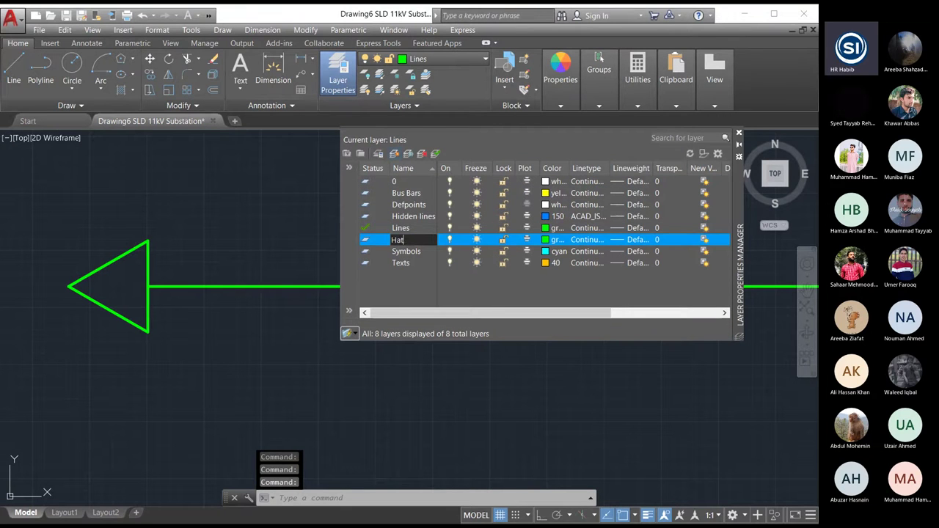
text(ches)
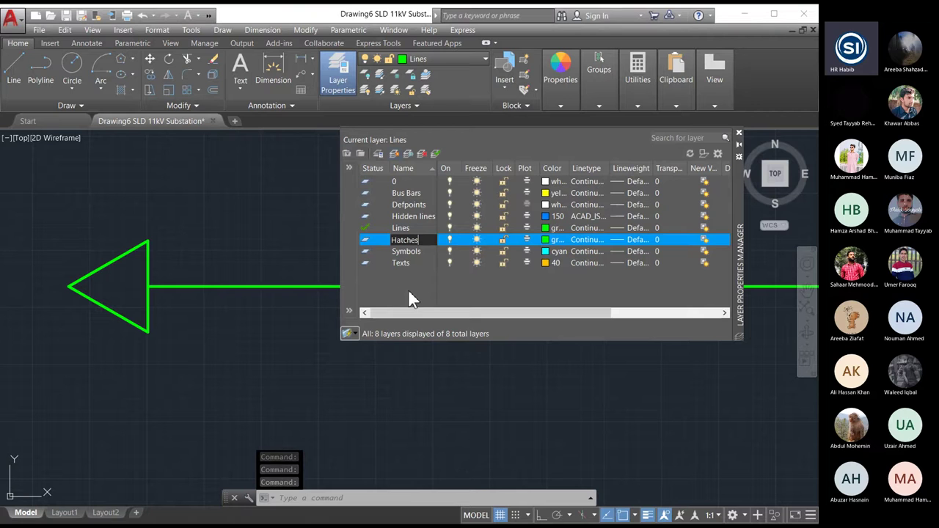
click(546, 245)
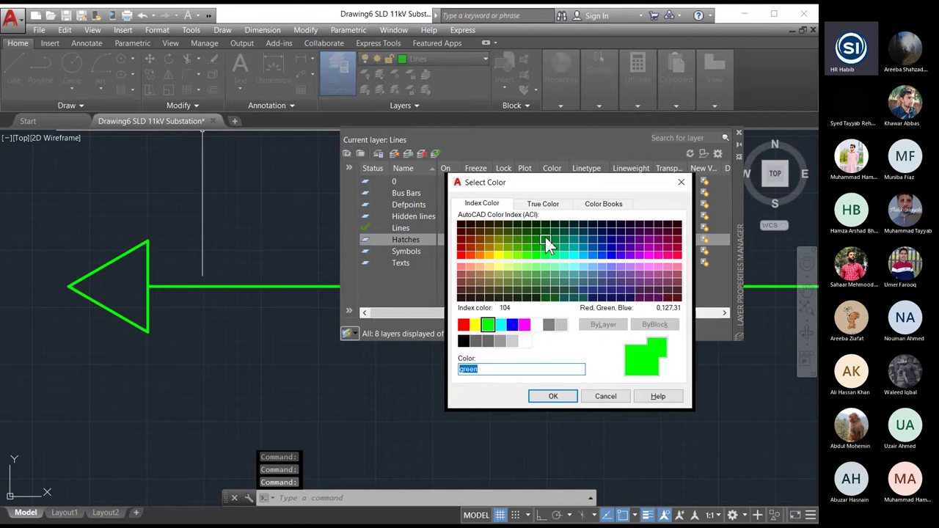
click(464, 328)
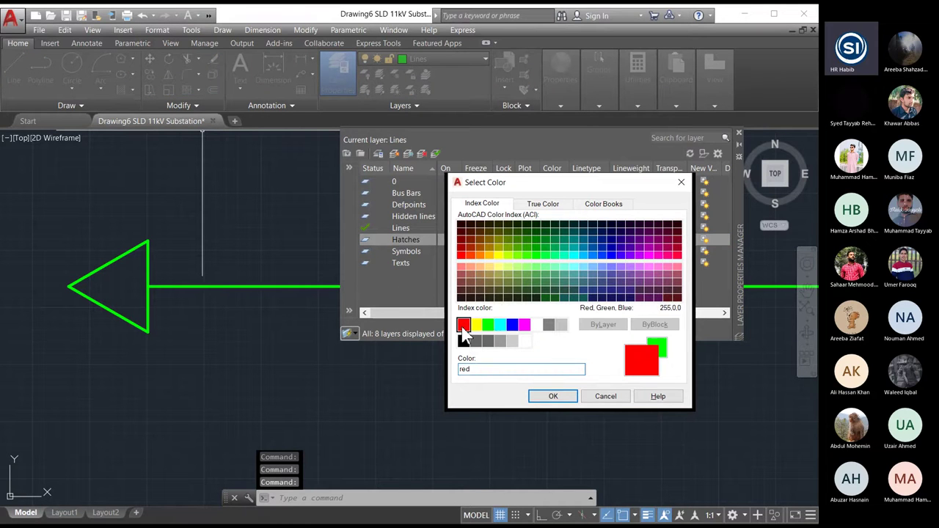
click(551, 396)
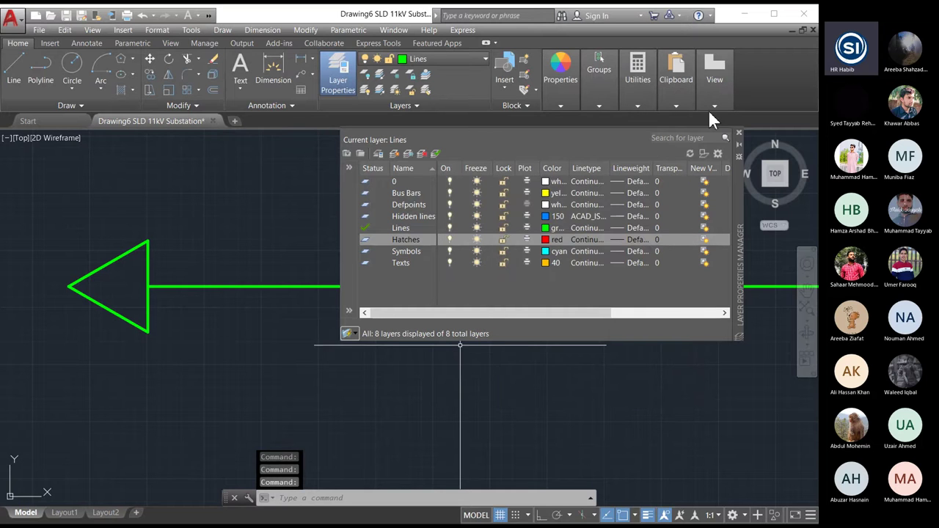
click(739, 134)
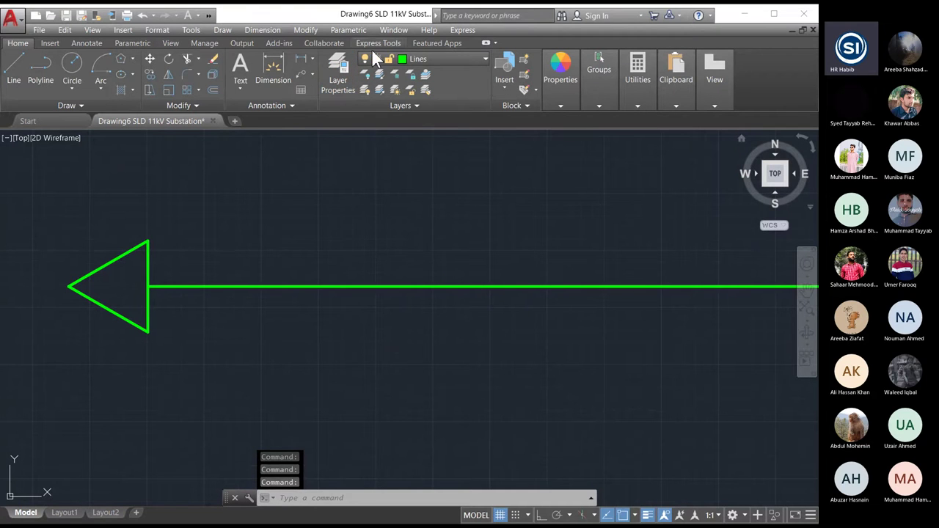
Make Hatches the current layer.
click(400, 59)
click(411, 120)
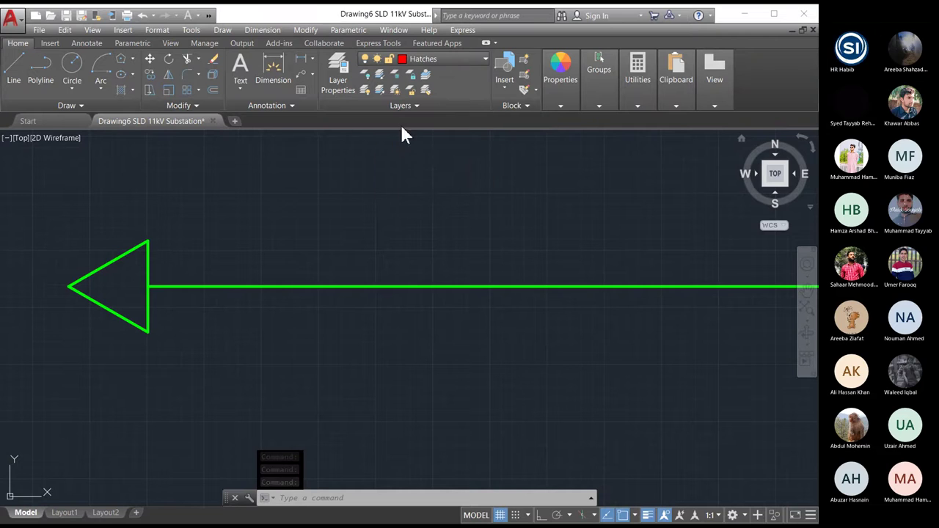
click(222, 30)
Fill the arrowhead triangle with a Solid hatch in red on the Hatches layer.
click(238, 289)
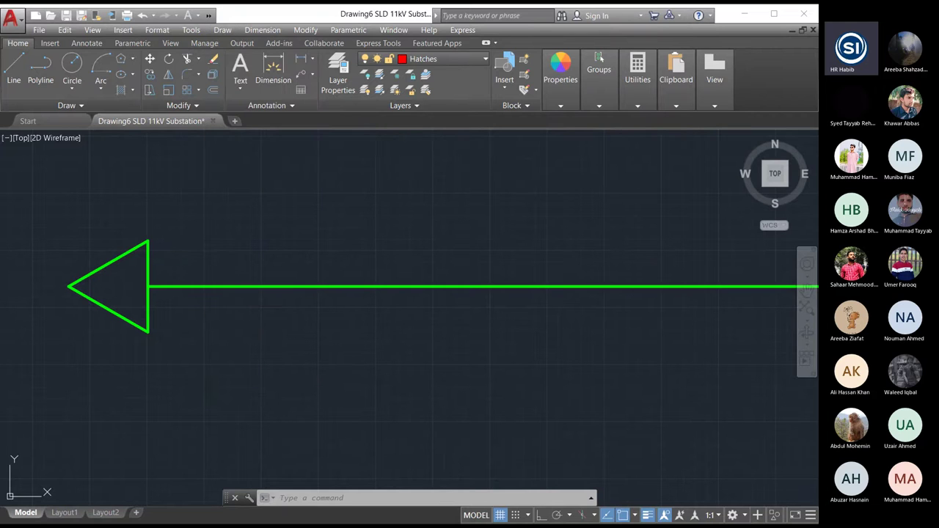
click(321, 58)
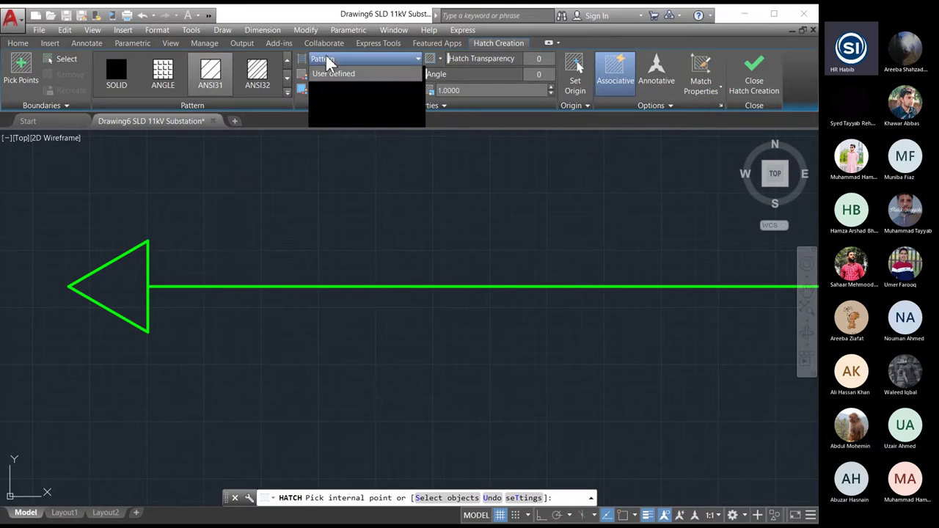
click(334, 74)
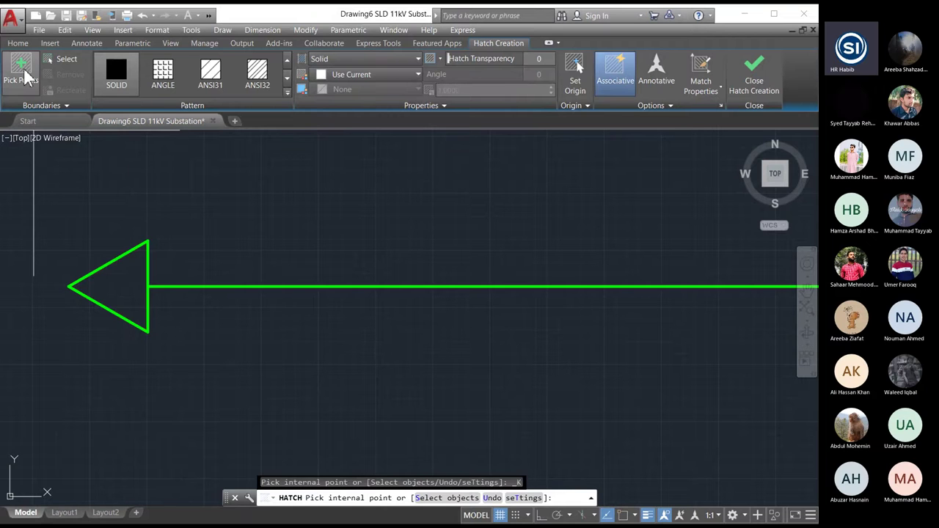
click(121, 292)
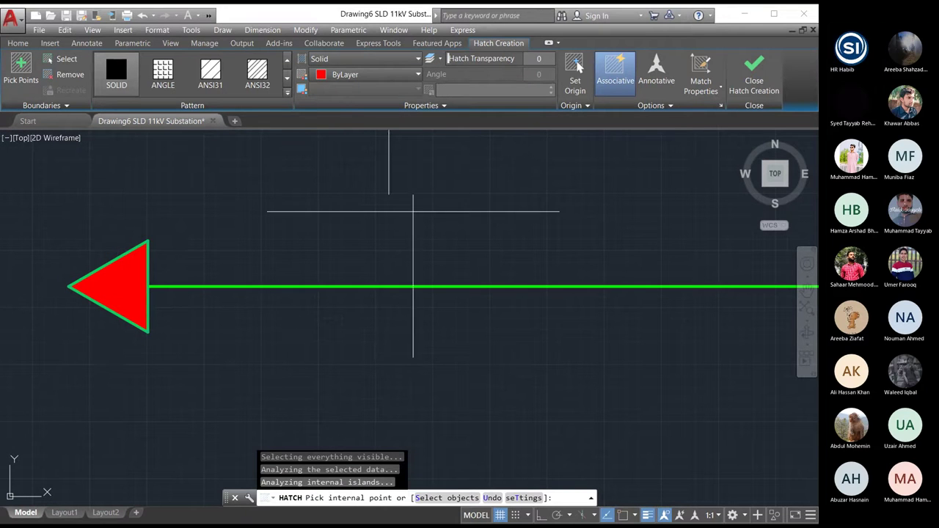
click(755, 73)
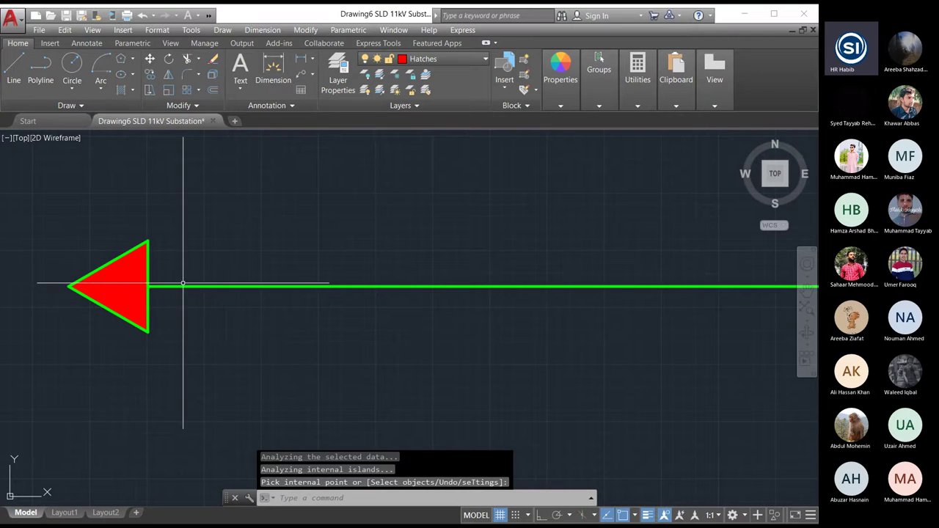
scroll(130, 369, down, 2)
scroll(171, 268, down, 6)
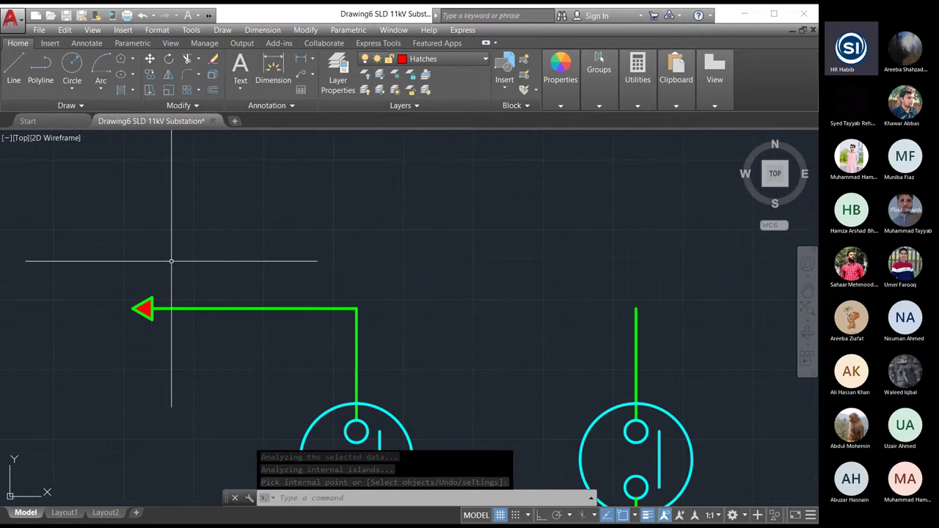
scroll(142, 276, down, 2)
scroll(157, 300, up, 2)
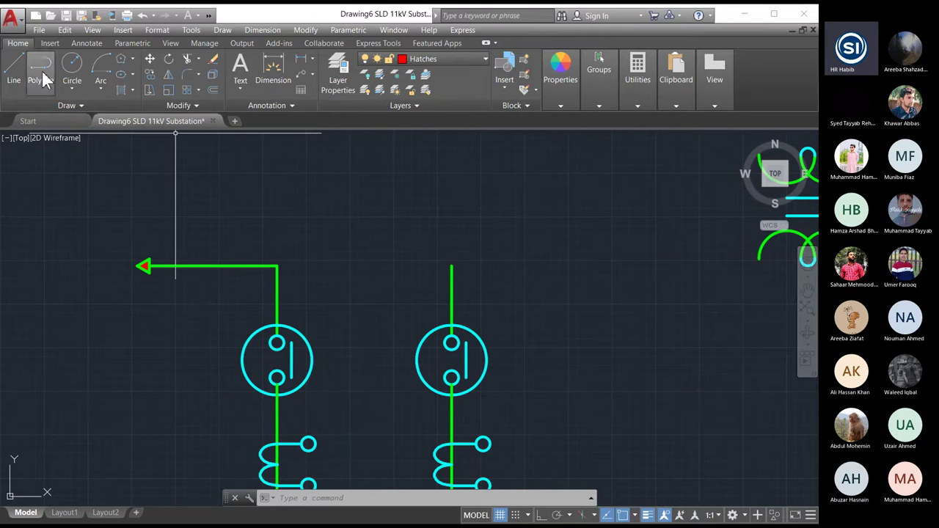
Abandon the first line attempt and make Lines the current layer.
click(15, 69)
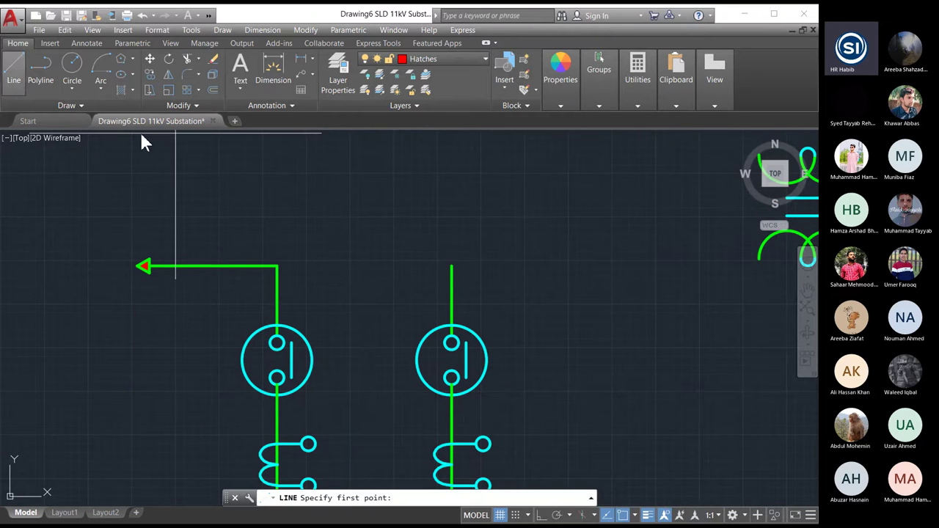
click(452, 265)
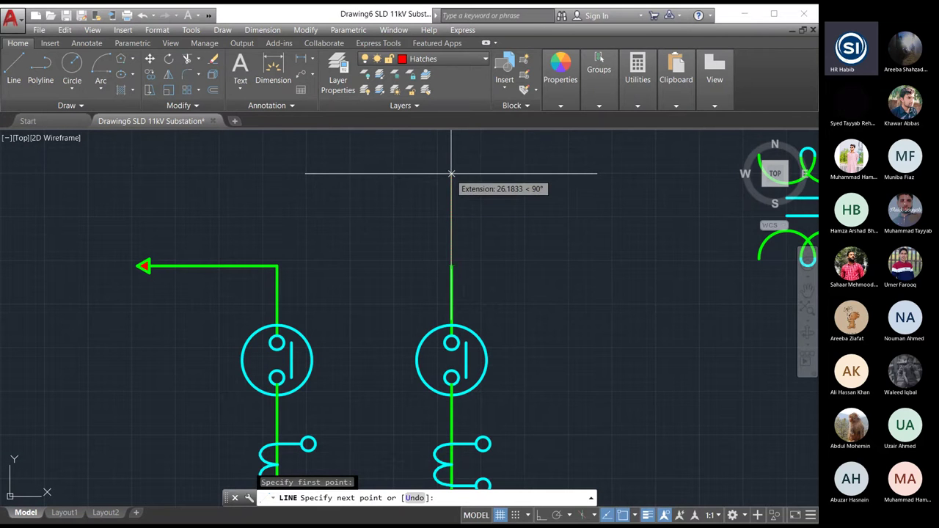
key(Escape)
click(438, 62)
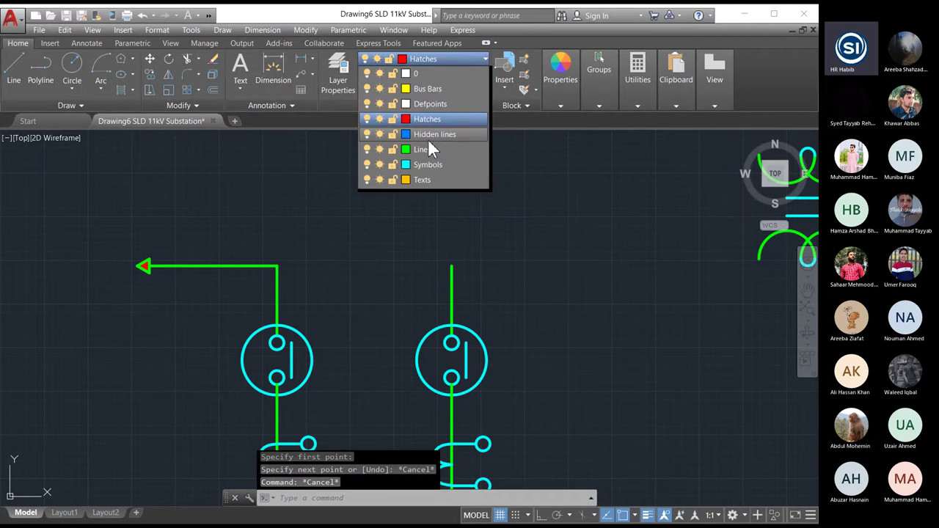
click(424, 116)
With Ortho on, draw a 30-unit vertical line up from the right feeder's top.
click(13, 70)
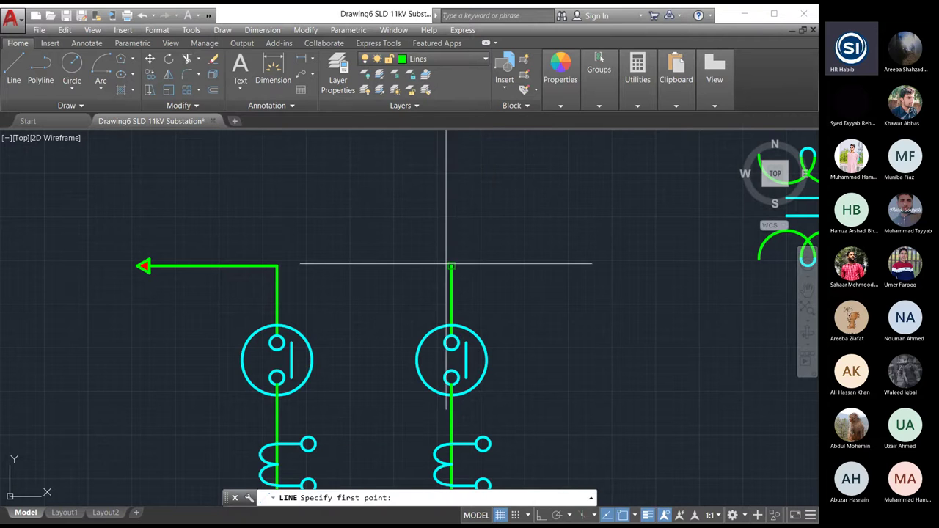
click(449, 264)
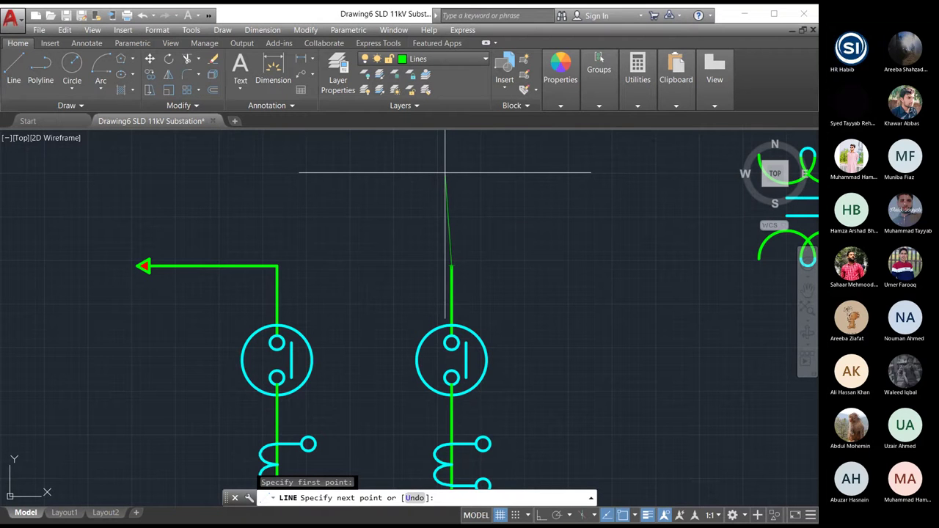
key(F8)
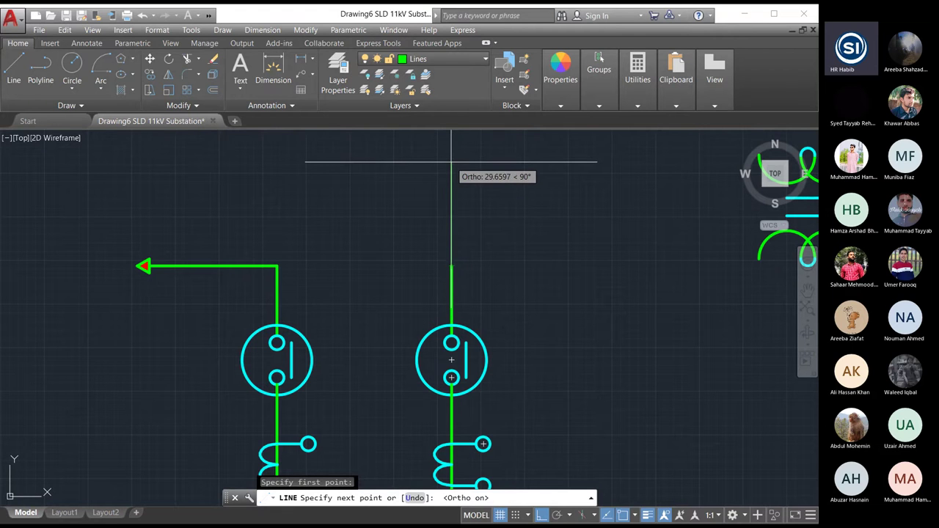
text(30)
key(Return)
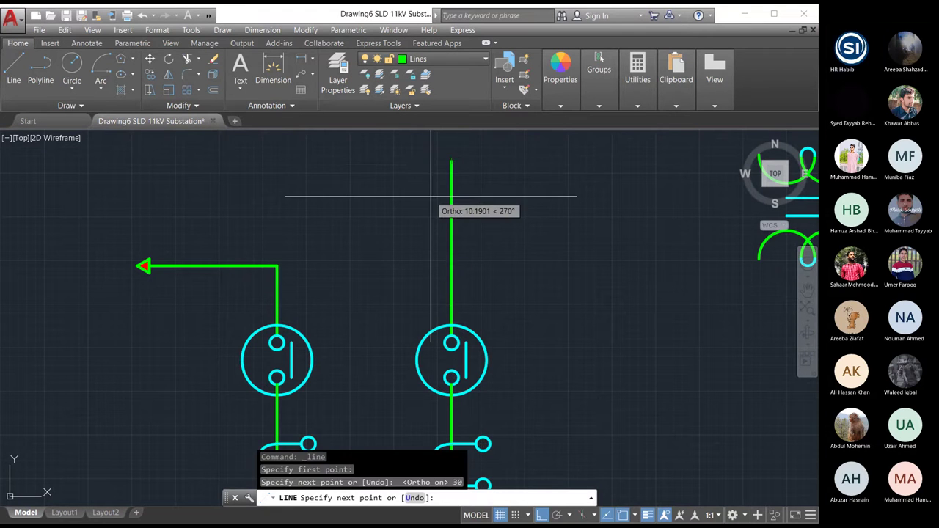
key(Escape)
key(Escape)
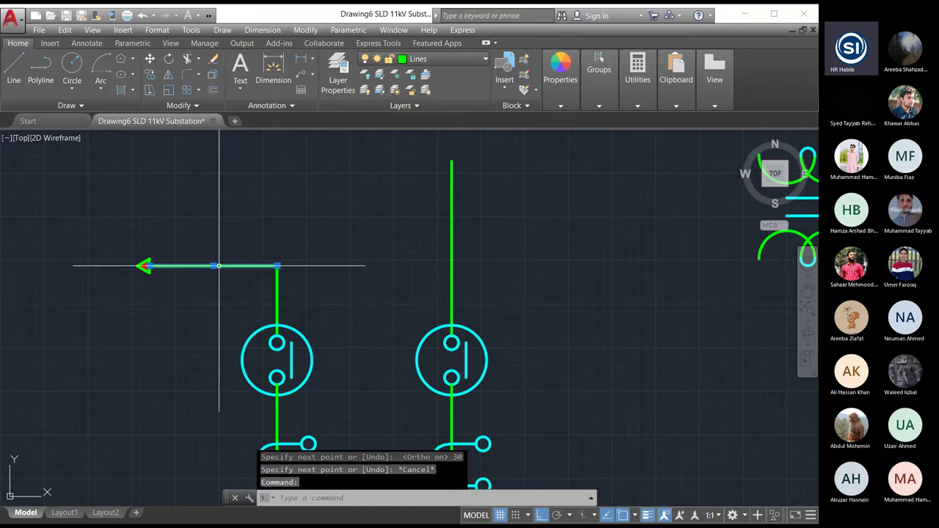
key(Escape)
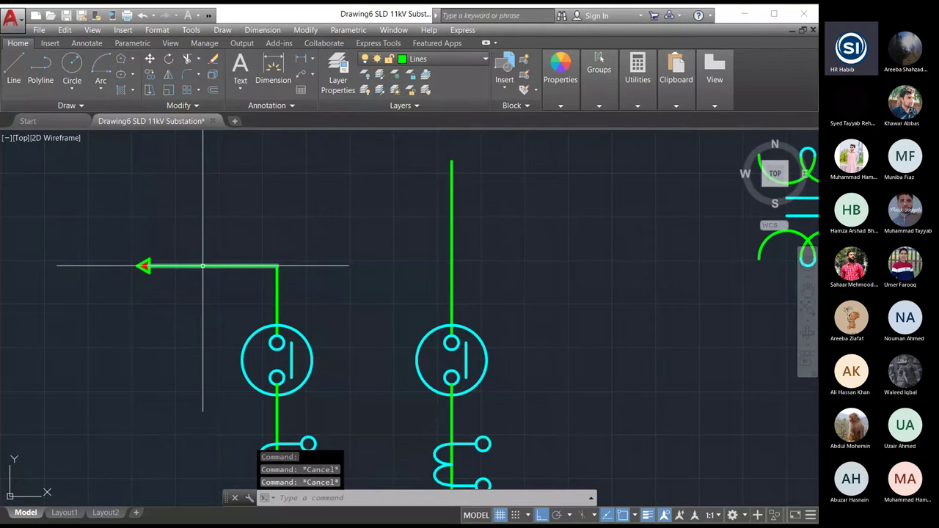
click(13, 69)
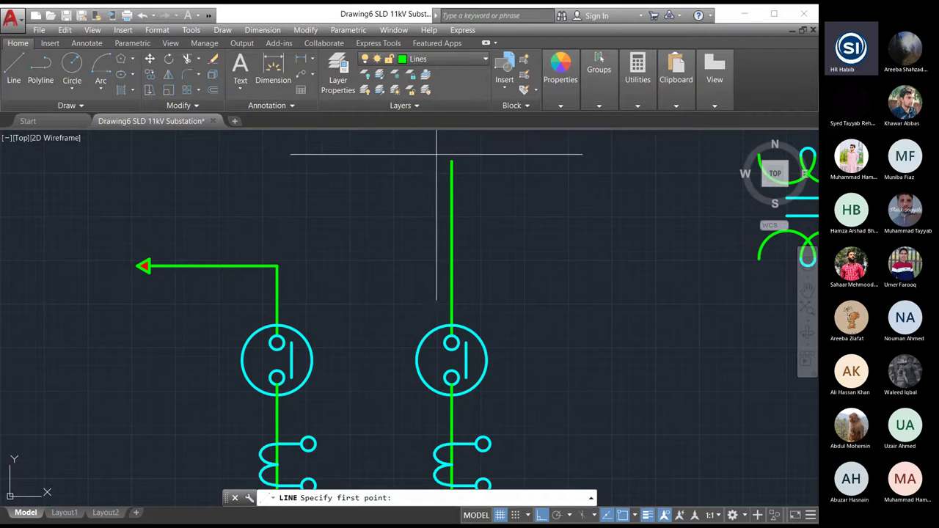
click(438, 160)
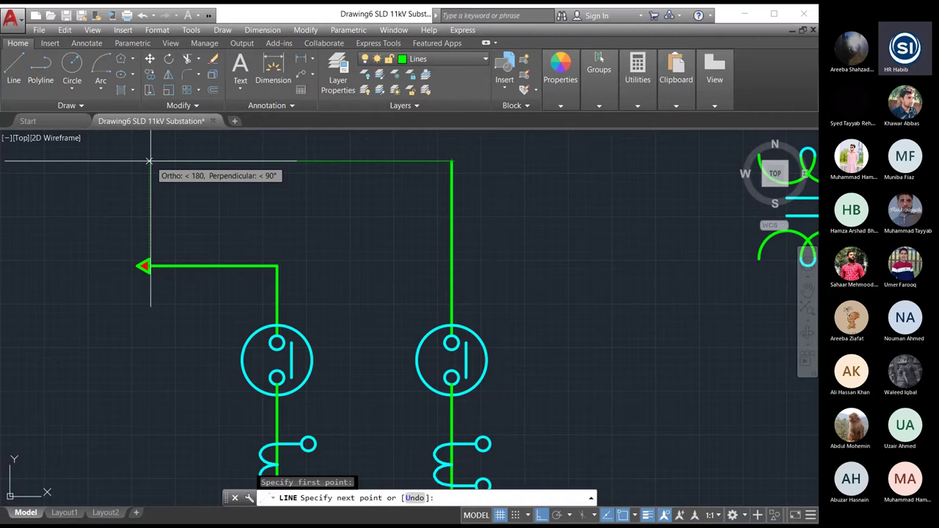
key(Escape)
scroll(147, 262, up, 7)
click(67, 241)
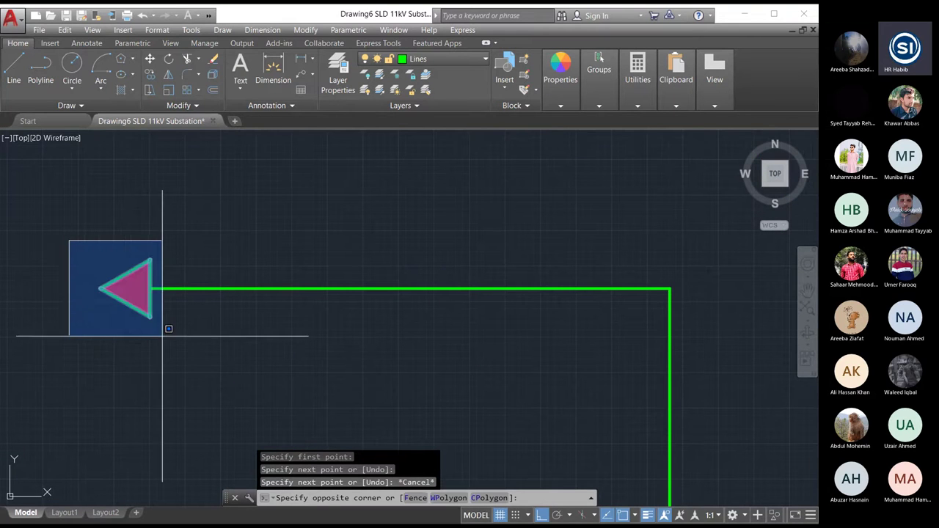
click(164, 331)
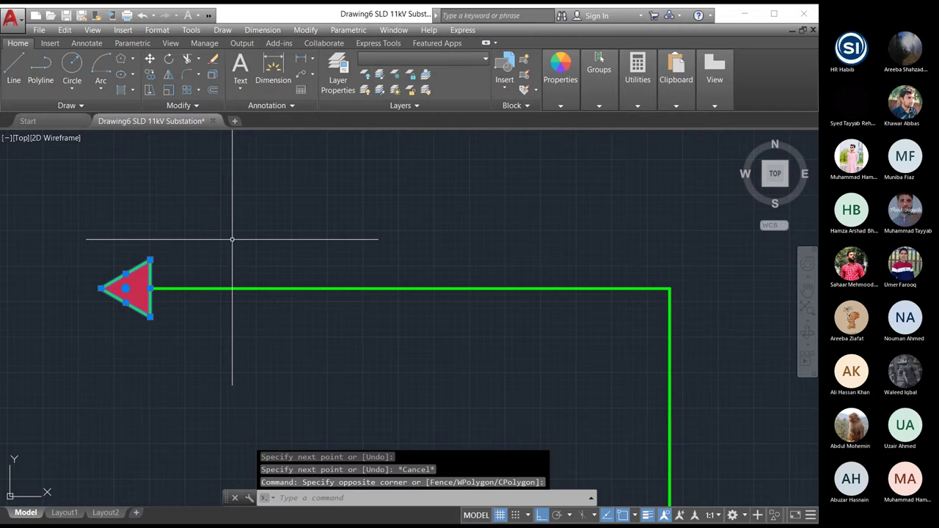
click(306, 29)
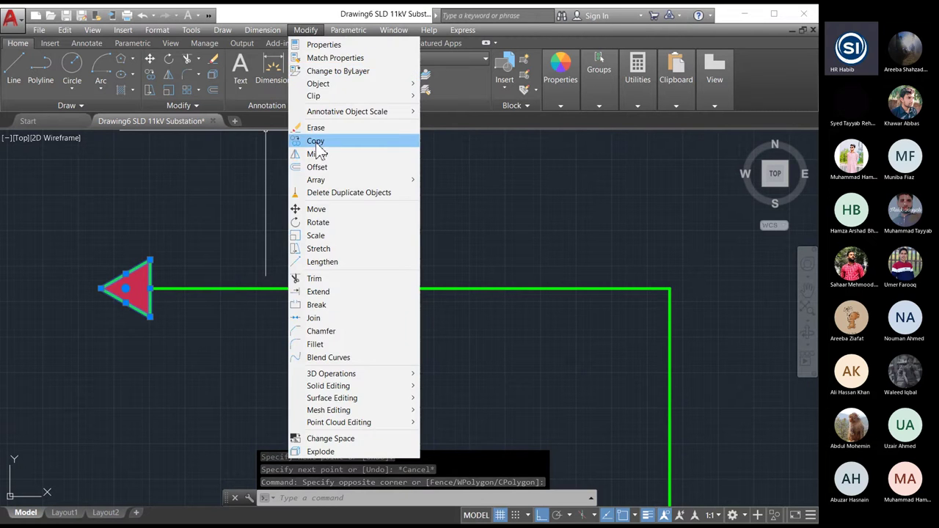
click(317, 142)
click(150, 288)
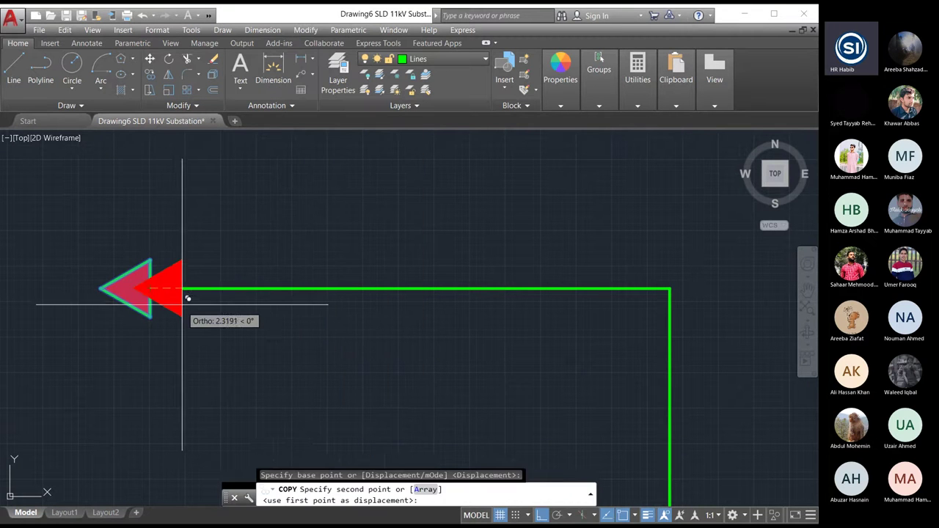
scroll(187, 298, down, 3)
scroll(181, 292, down, 2)
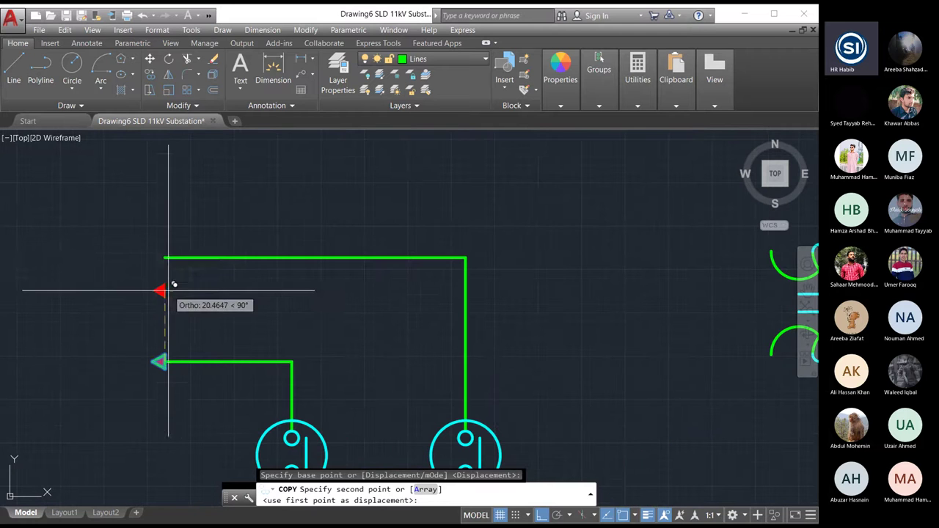
click(160, 257)
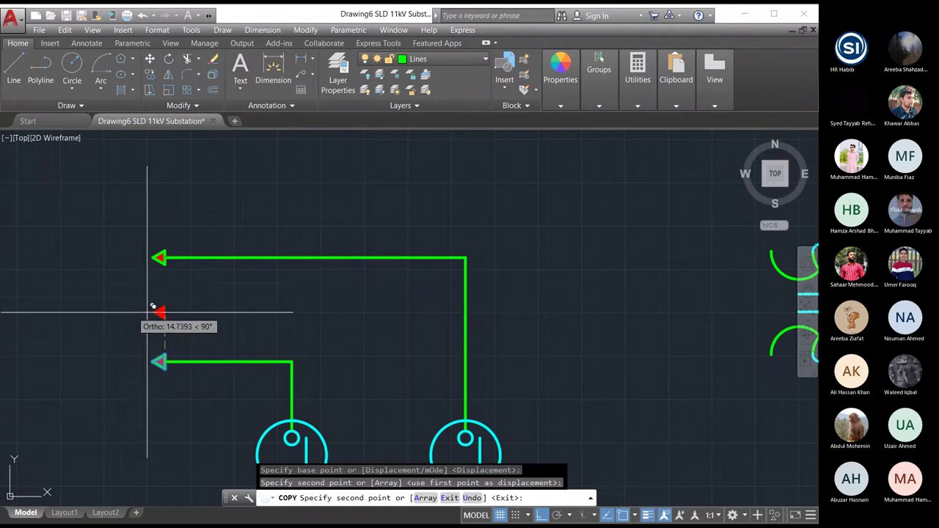
key(Escape)
scroll(126, 250, down, 2)
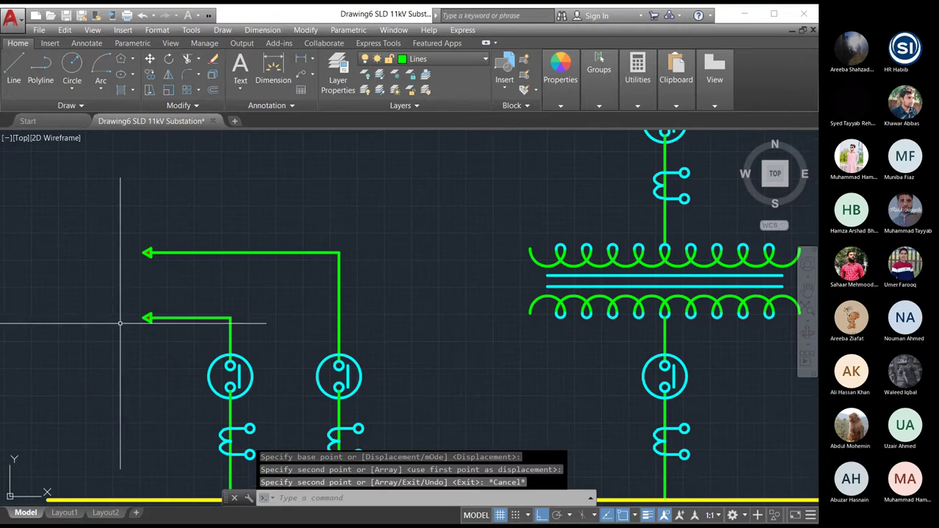
scroll(120, 319, down, 2)
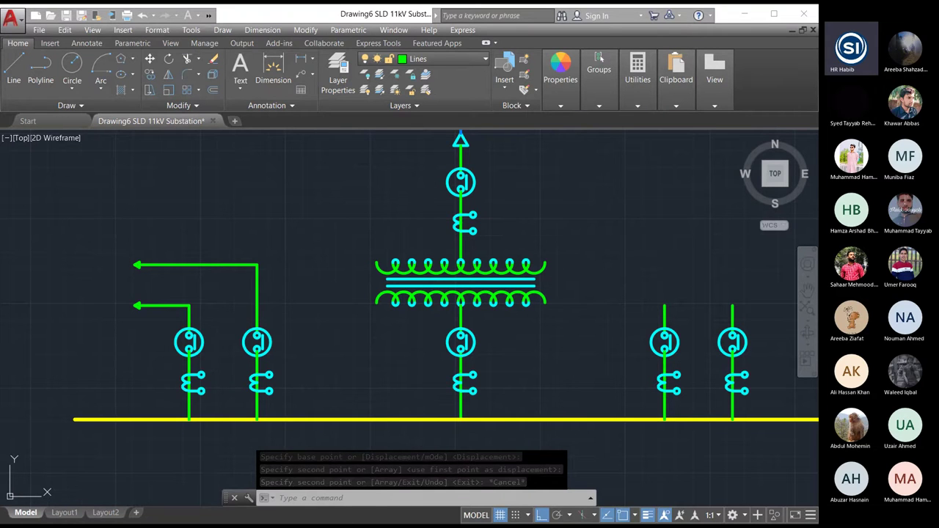
Mirror the two left arrowed feeders about the transformer's vertical axis, keeping the originals.
click(113, 239)
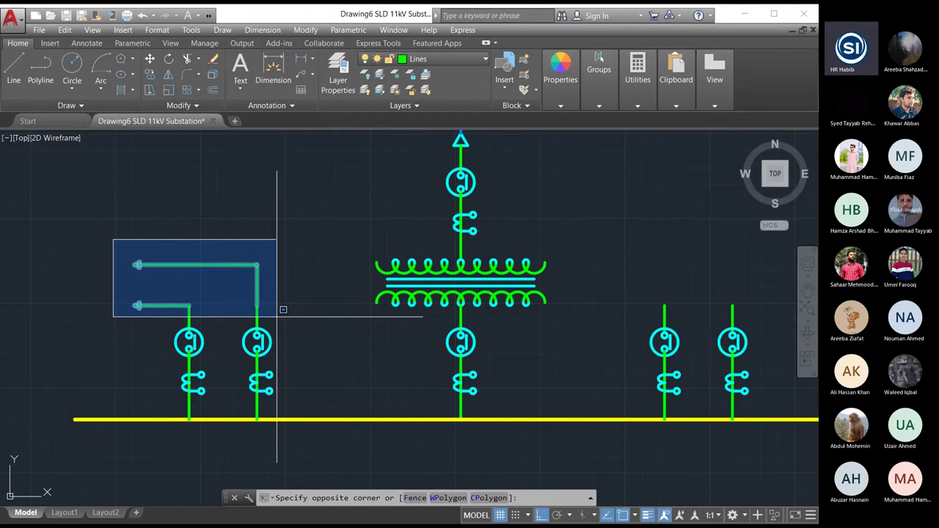
click(277, 317)
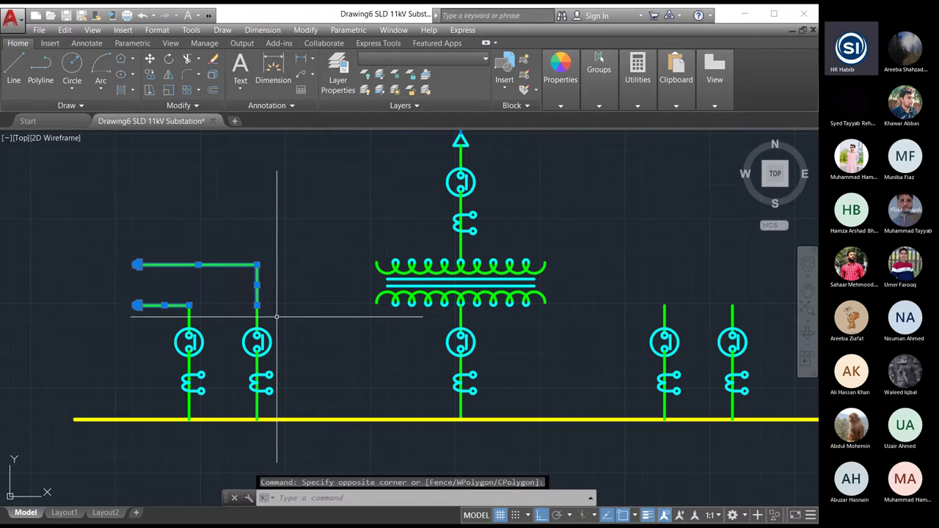
click(305, 30)
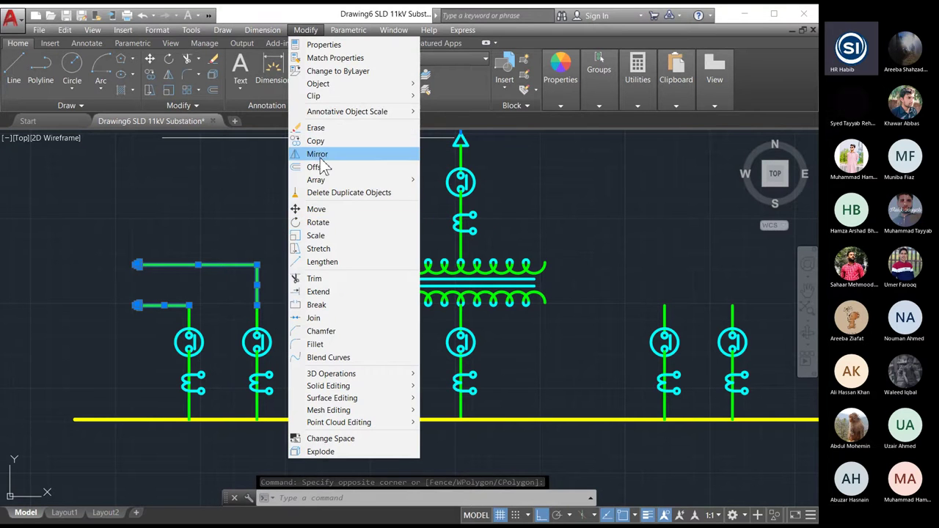
click(318, 154)
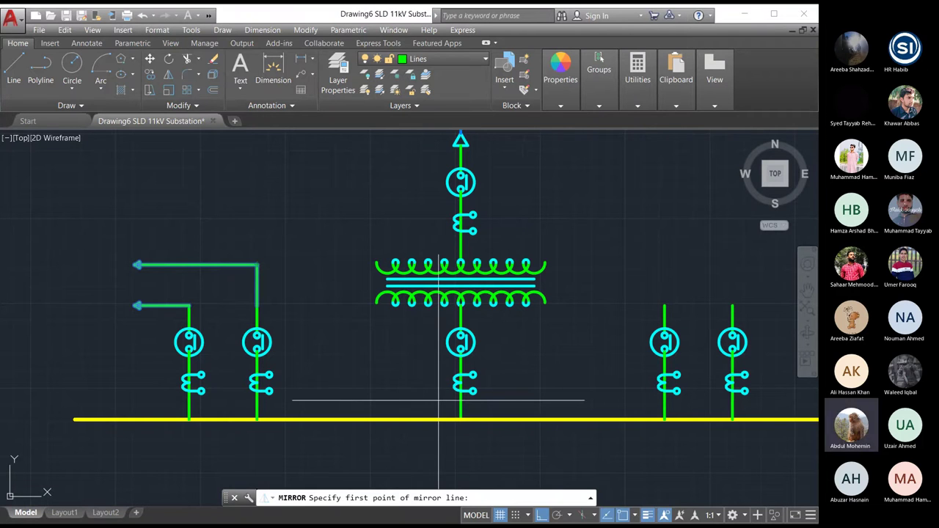
click(460, 418)
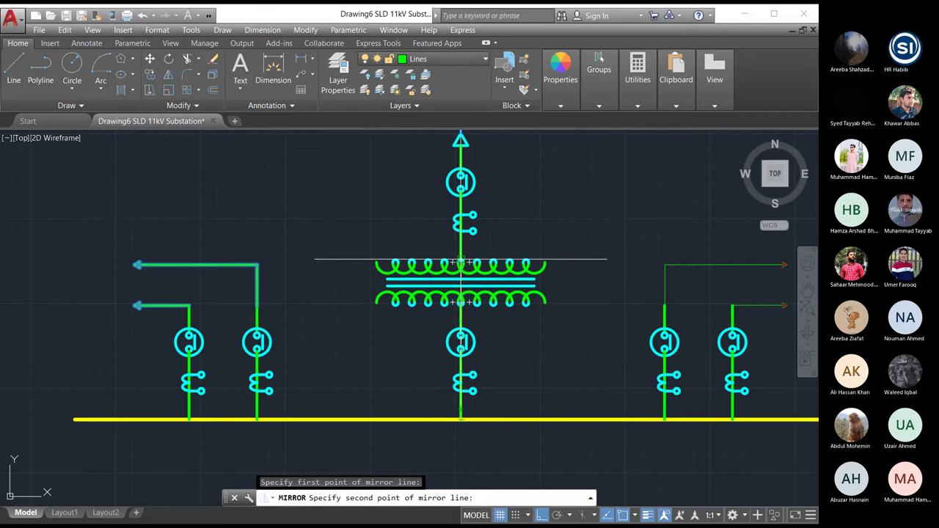
click(460, 264)
key(Return)
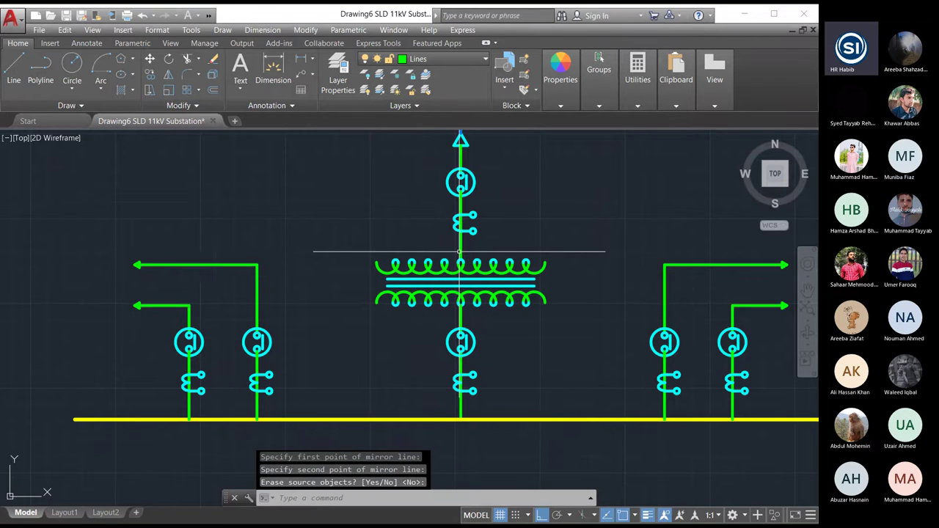
scroll(210, 248, down, 3)
scroll(444, 278, up, 3)
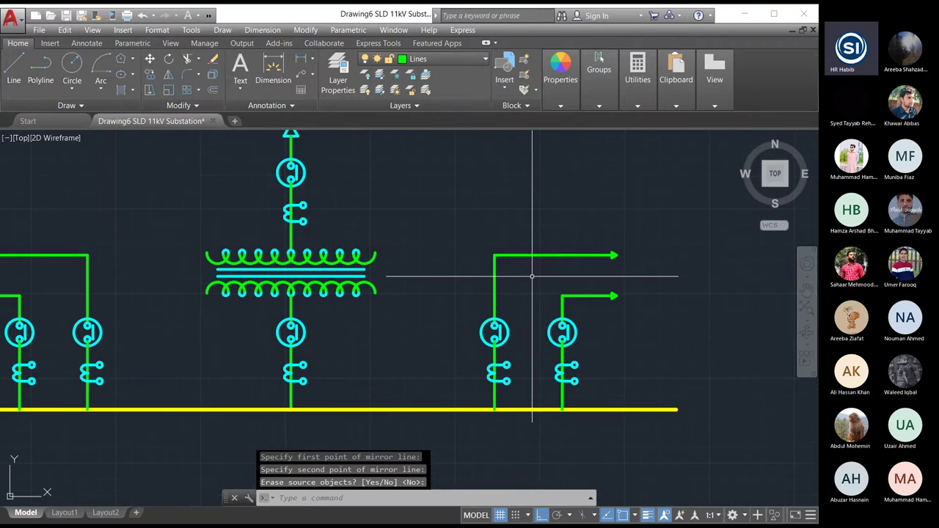
scroll(446, 272, down, 3)
scroll(445, 259, up, 3)
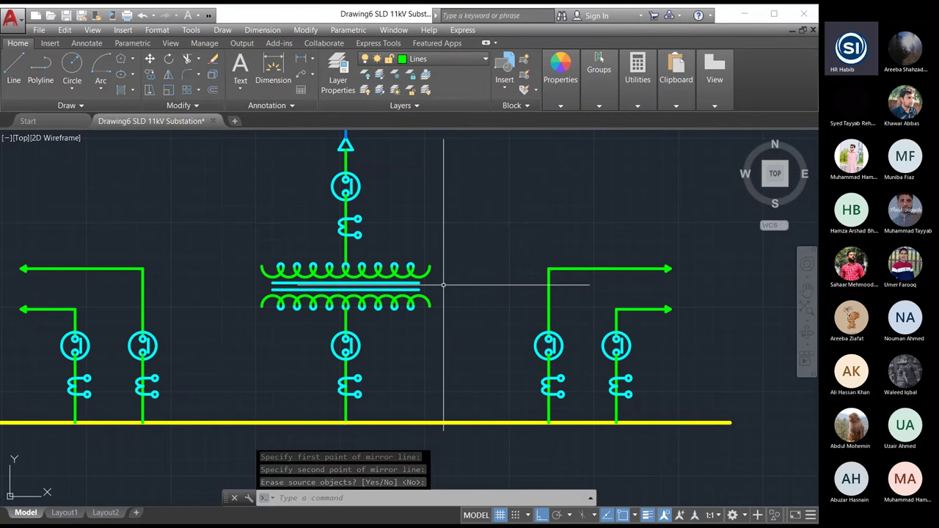
key(Escape)
key(Escape)
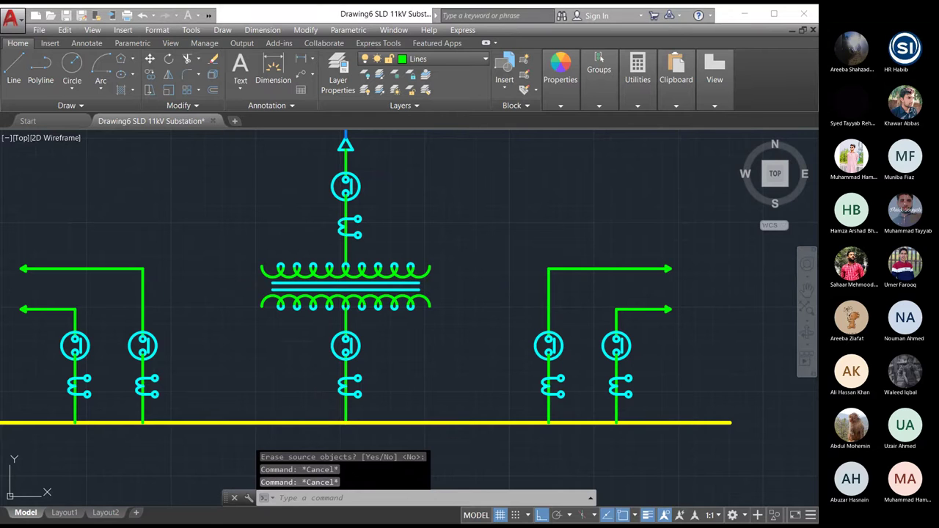
click(277, 499)
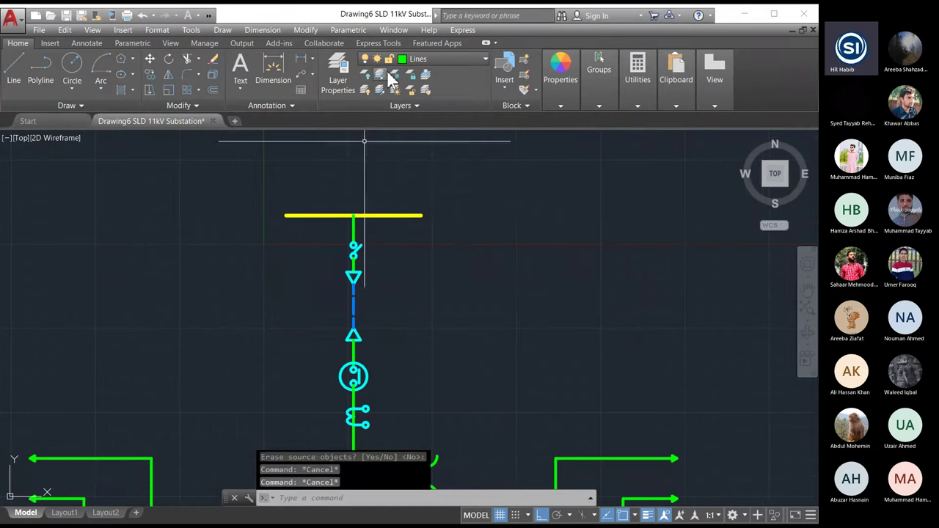
On the Texts layer, write a multiline text '11 kV Bus Bar' above the busbar.
click(404, 59)
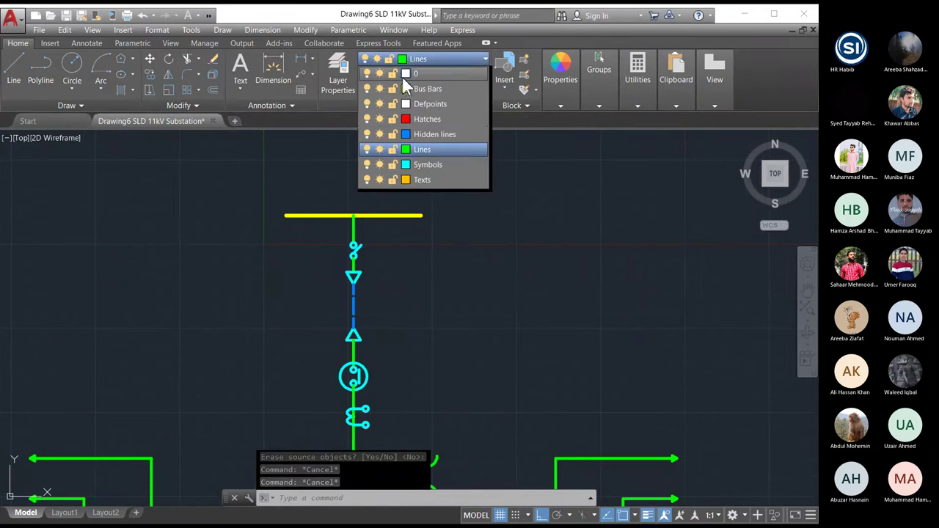
click(418, 179)
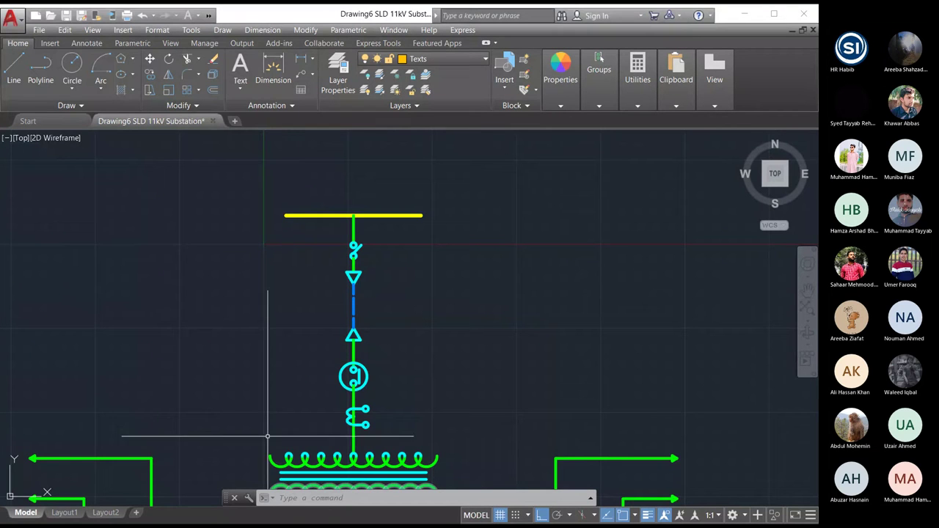
click(241, 90)
click(255, 112)
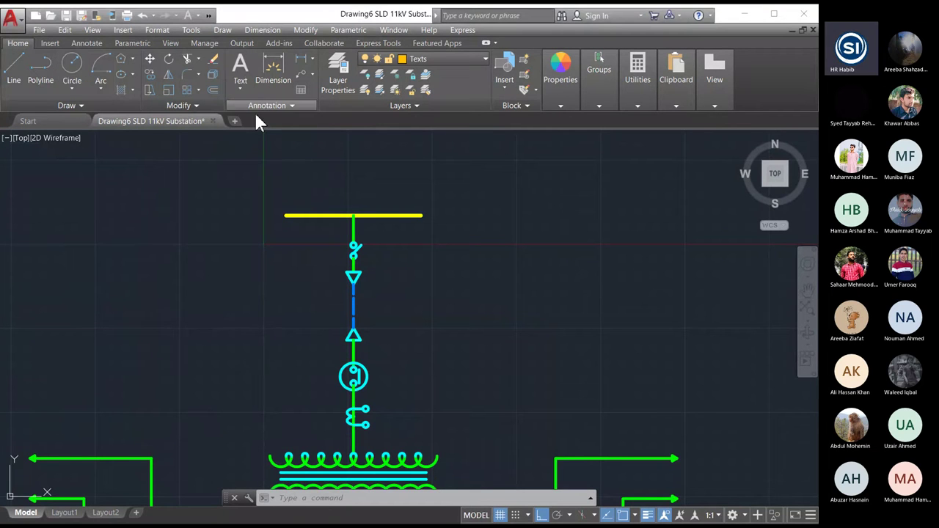
click(317, 194)
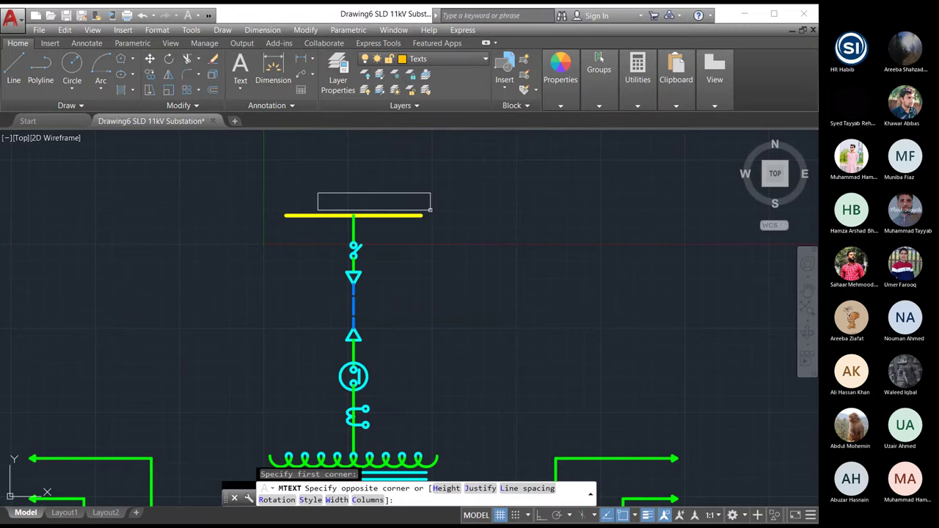
click(432, 210)
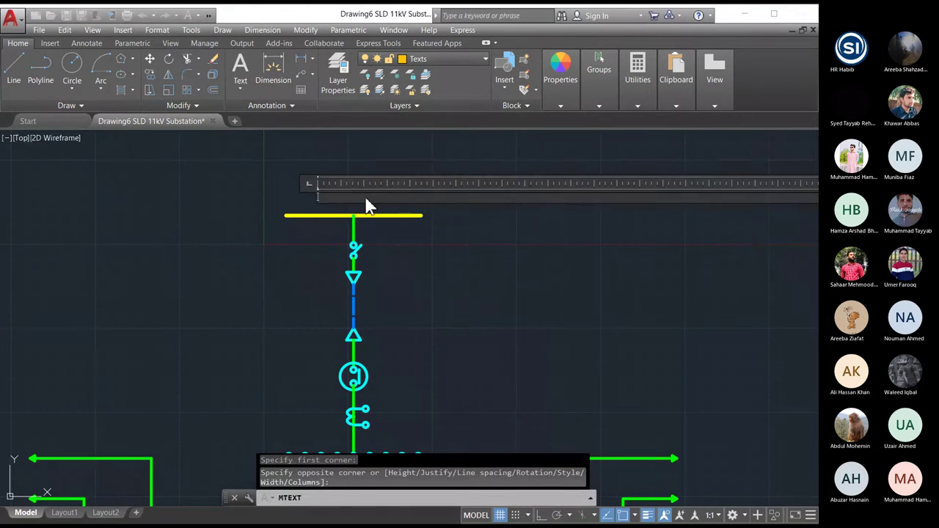
text(11 k)
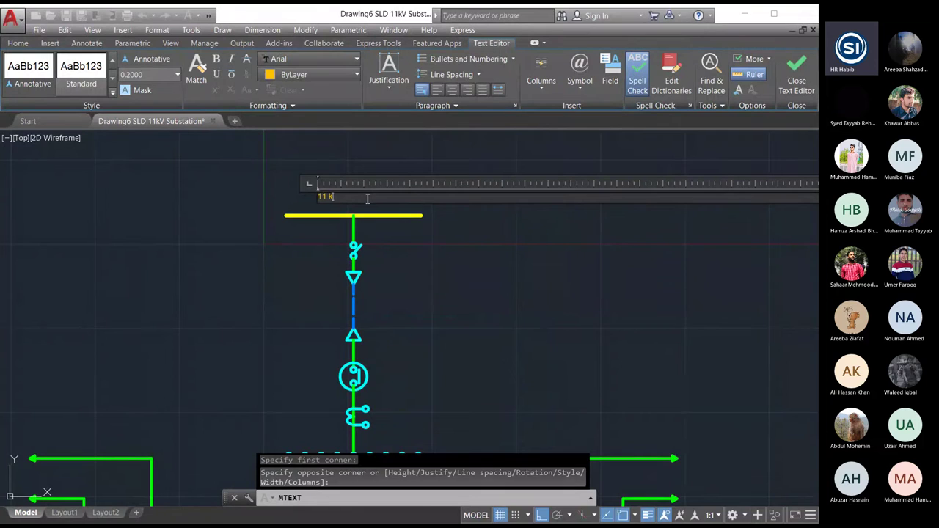
text(V Bus Ba)
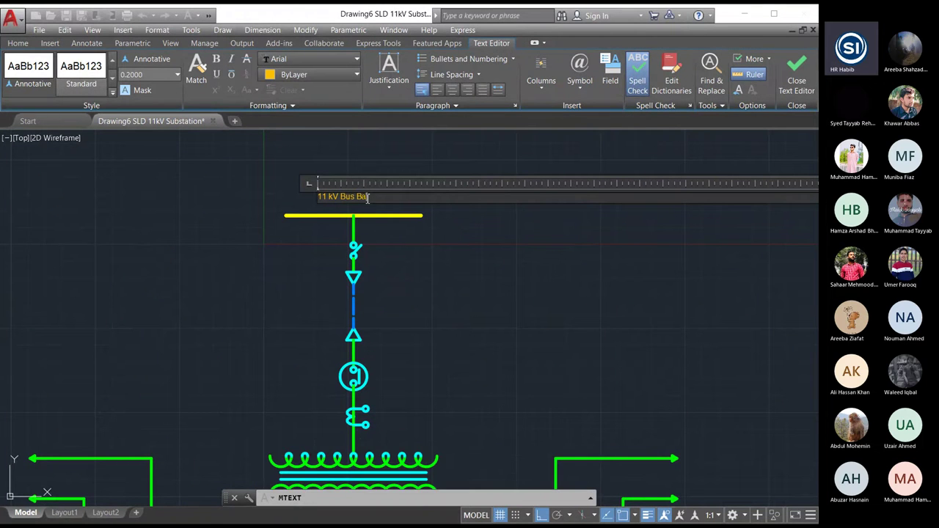
text(r)
Set the label's text height to 5.
key(ctrl+a)
click(155, 77)
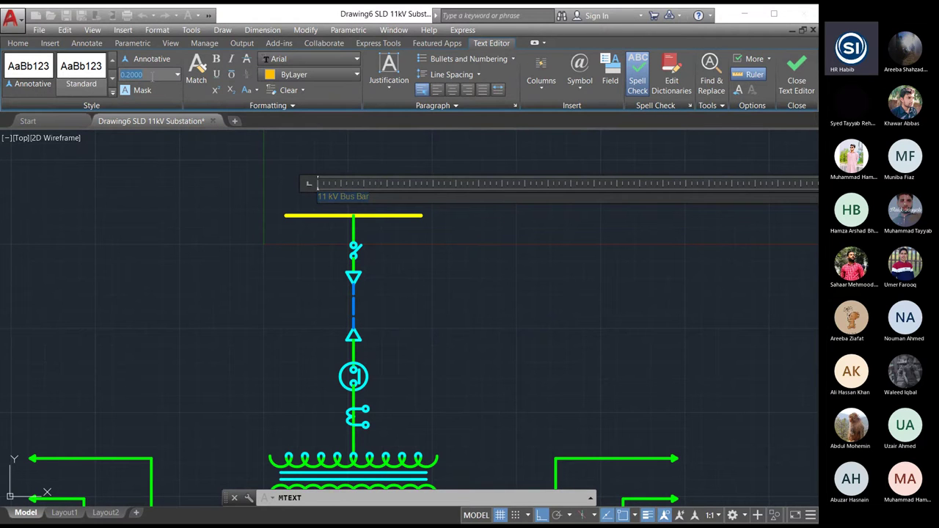
text(5)
key(Return)
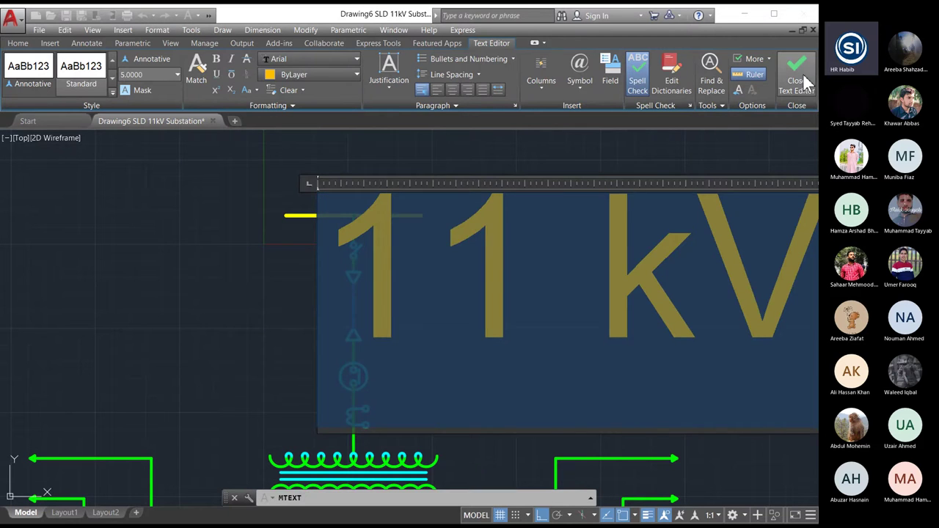
click(601, 143)
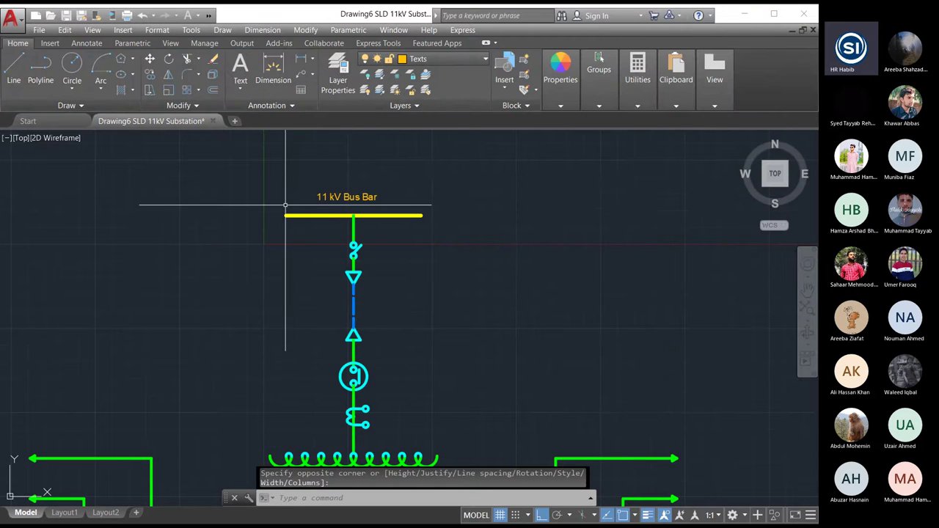
Change the 11 kV Bus Bar label's text height to 10.
click(332, 198)
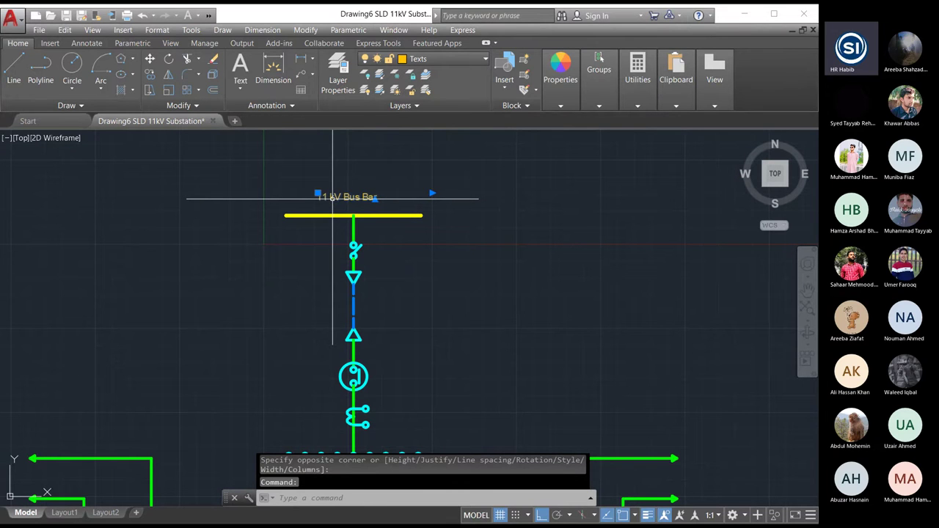
double_click(340, 197)
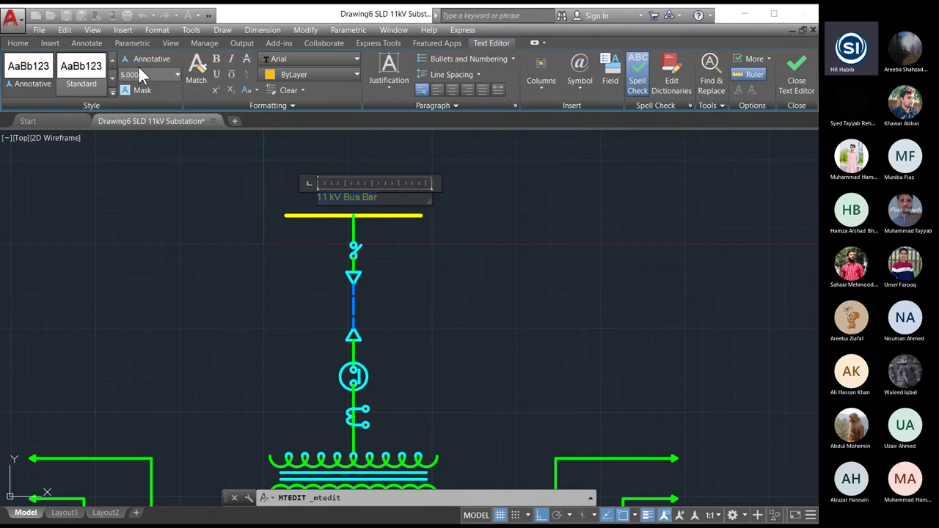
click(143, 74)
text(10)
key(Return)
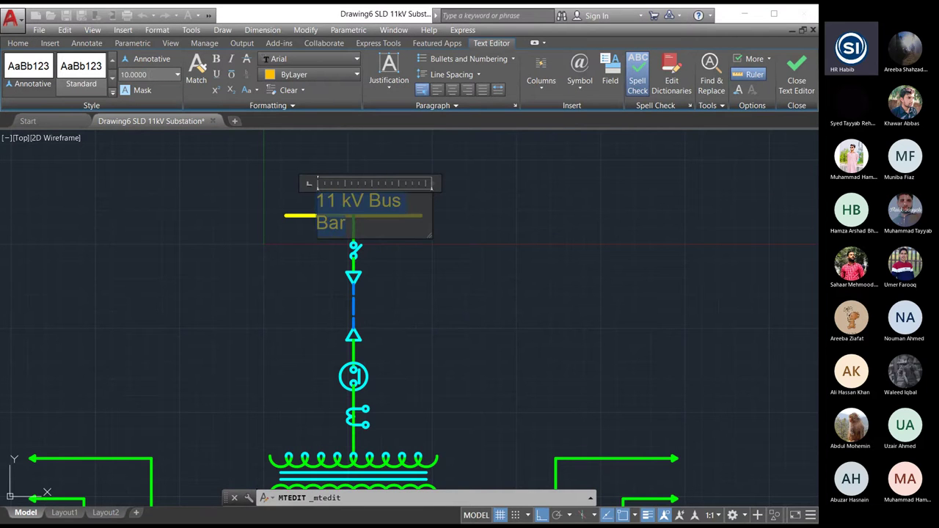
click(797, 77)
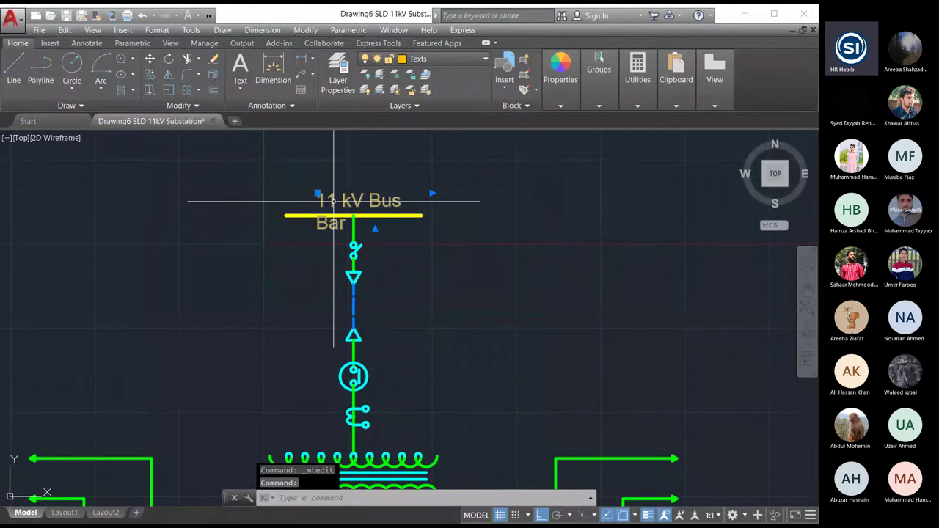
Widen the label to fit one line and shift it left to centre it above the busbar.
click(433, 193)
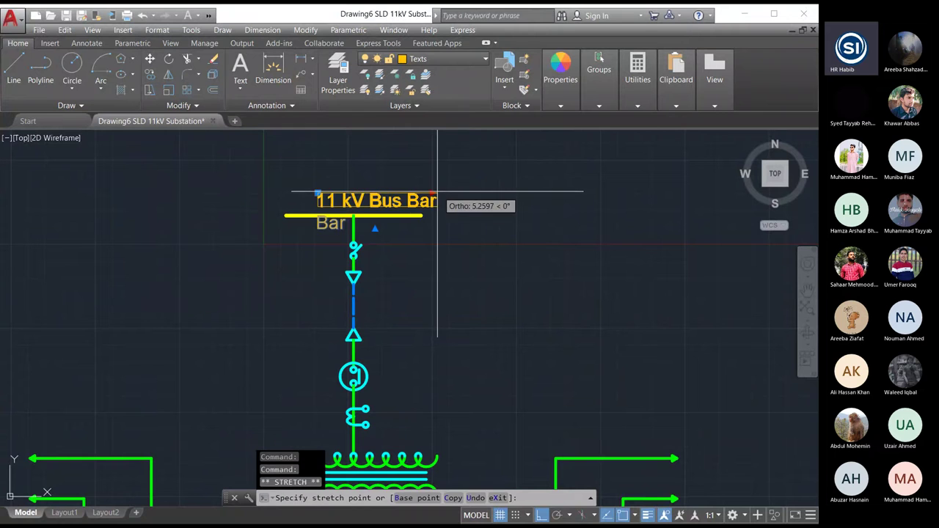
click(457, 193)
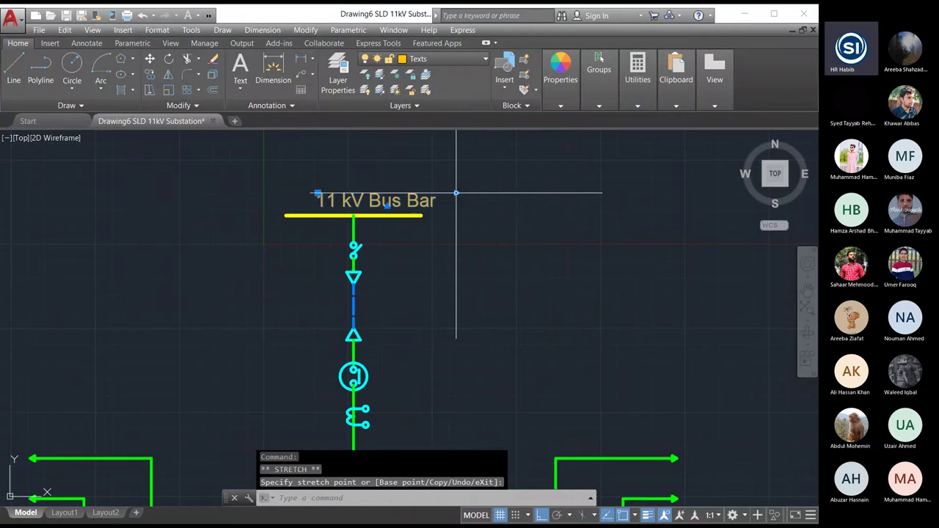
scroll(314, 196, up, 3)
click(316, 199)
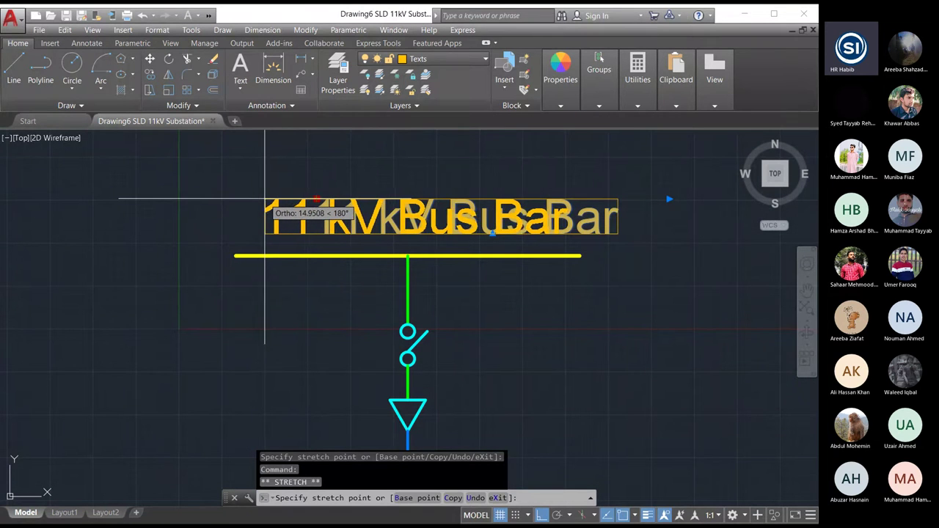
click(264, 198)
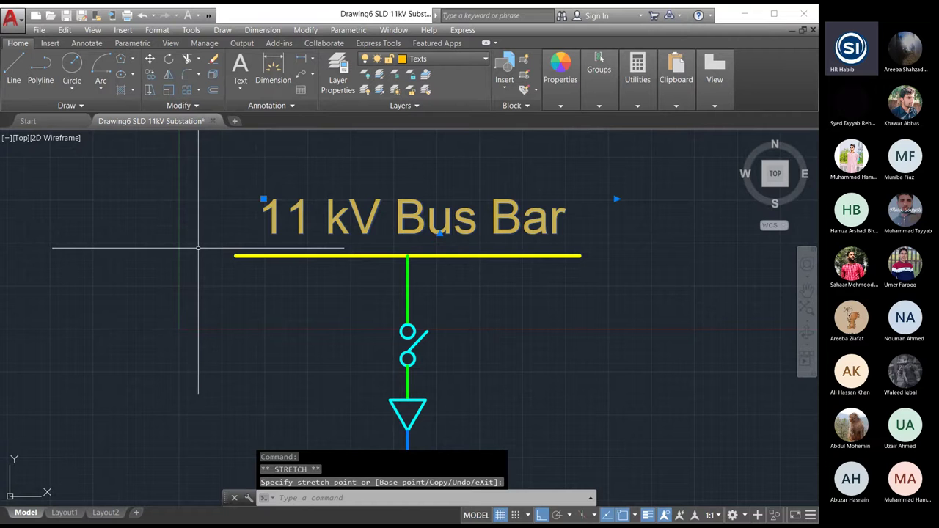
key(Escape)
scroll(228, 219, down, 2)
scroll(381, 173, down, 2)
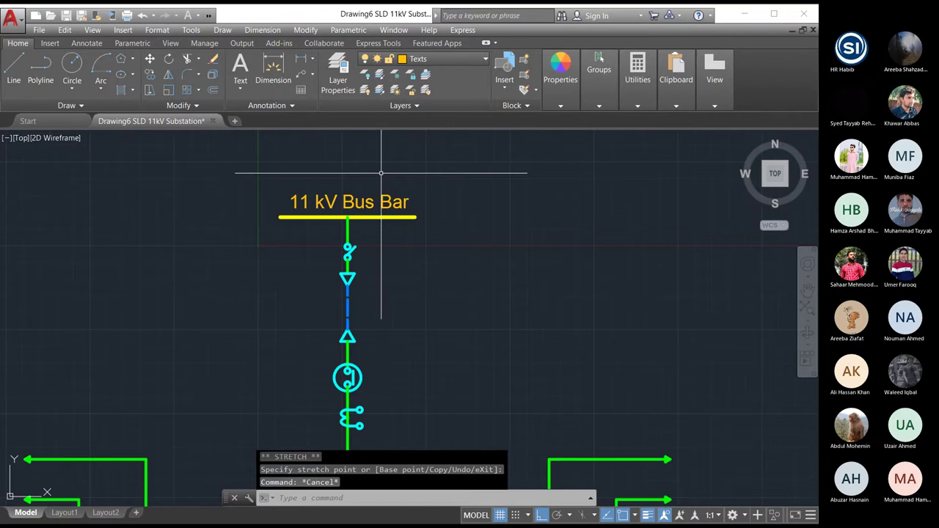
scroll(371, 179, down, 2)
Copy the 11 kV Bus Bar label and paste it below the lower busbar.
click(363, 187)
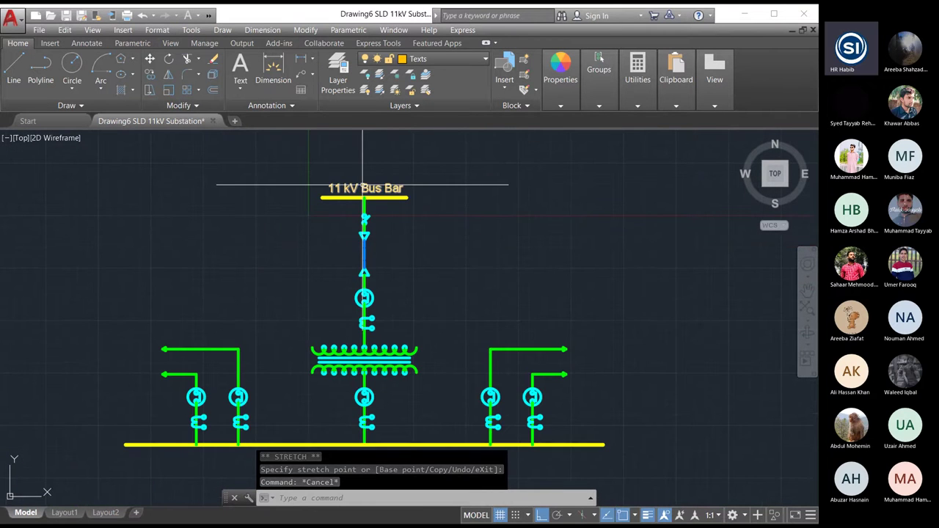
key(ctrl+c)
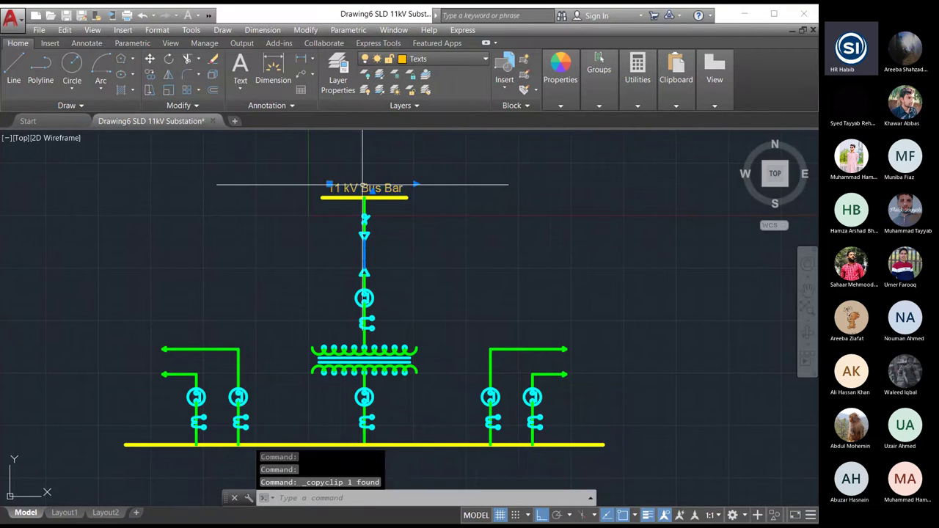
key(ctrl+v)
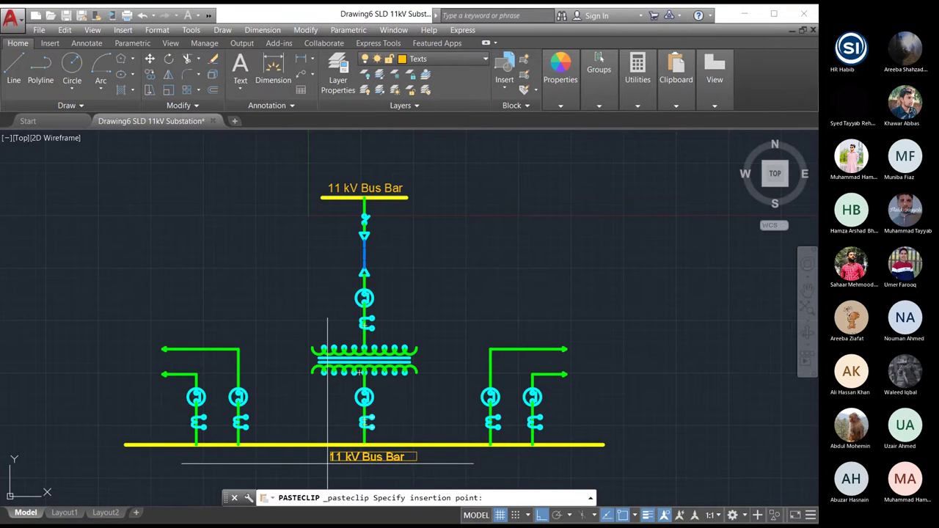
click(328, 463)
scroll(359, 457, up, 2)
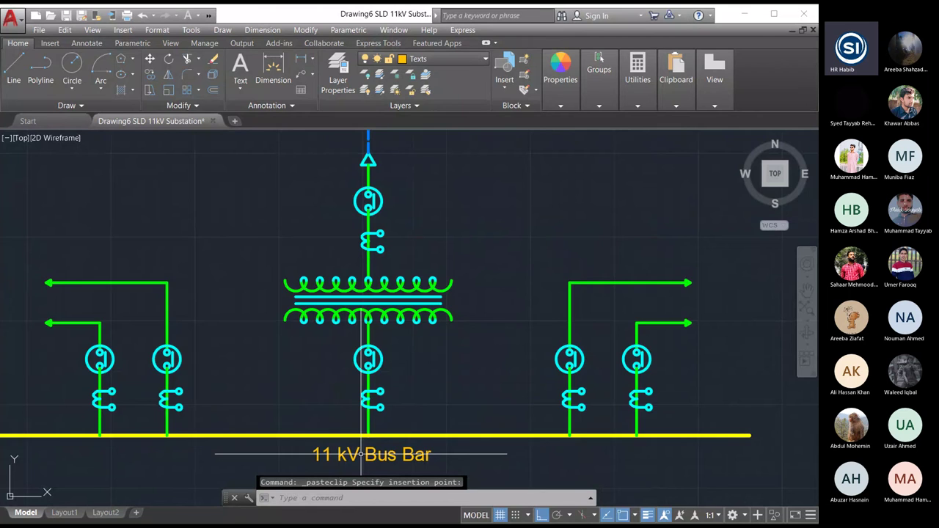
scroll(362, 455, up, 2)
Edit the pasted label so it reads '400 V Bus Bar'.
double_click(357, 453)
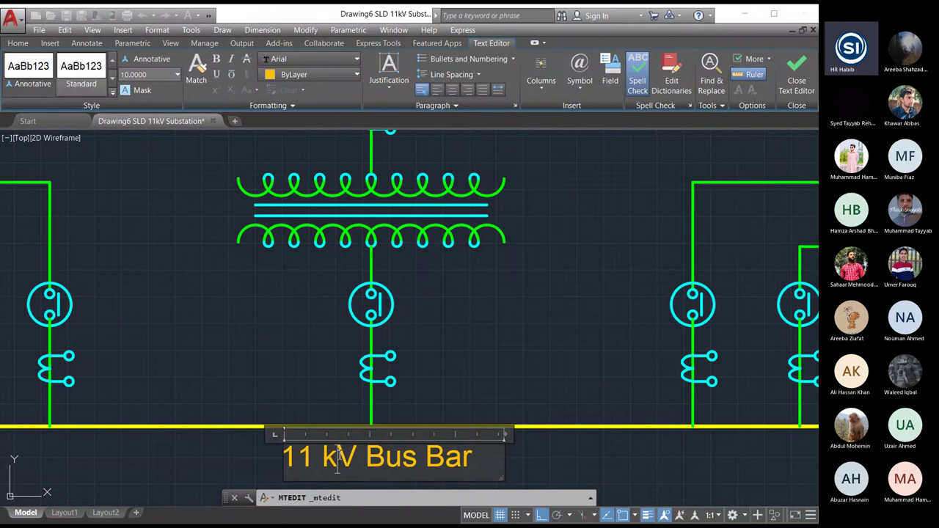
drag(337, 462, 286, 460)
text(400)
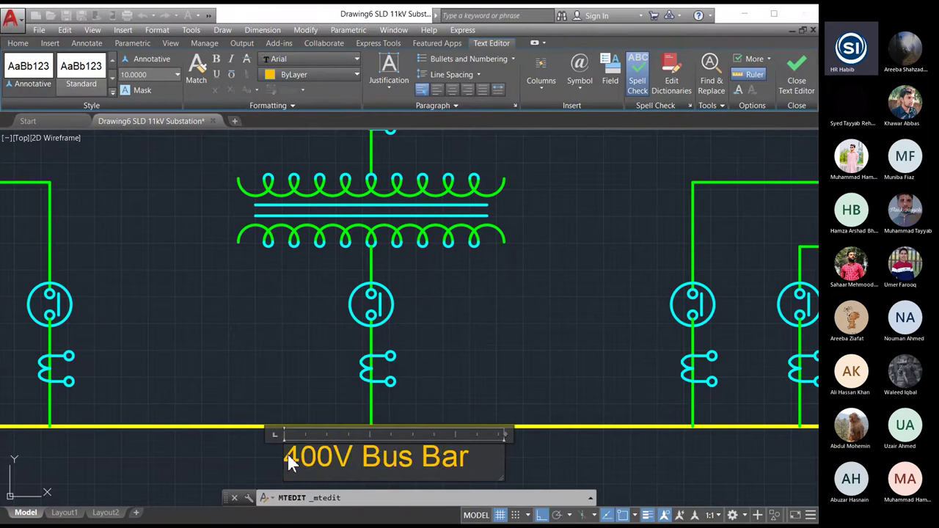
click(795, 83)
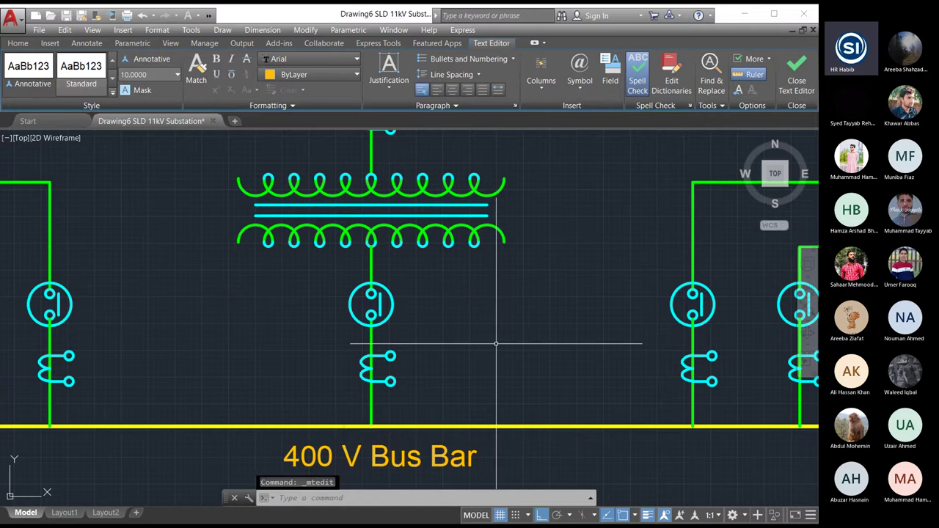
scroll(497, 359, down, 4)
scroll(105, 342, down, 2)
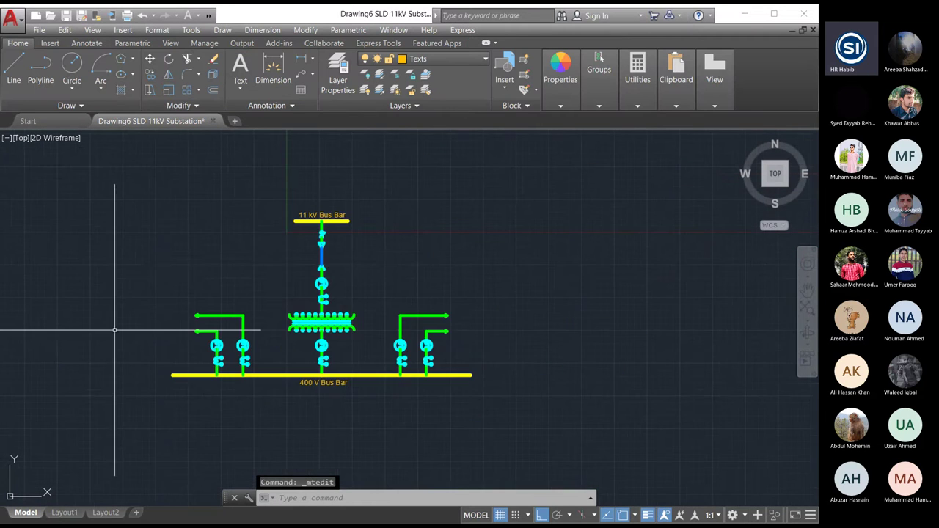
scroll(293, 260, up, 2)
scroll(297, 257, up, 2)
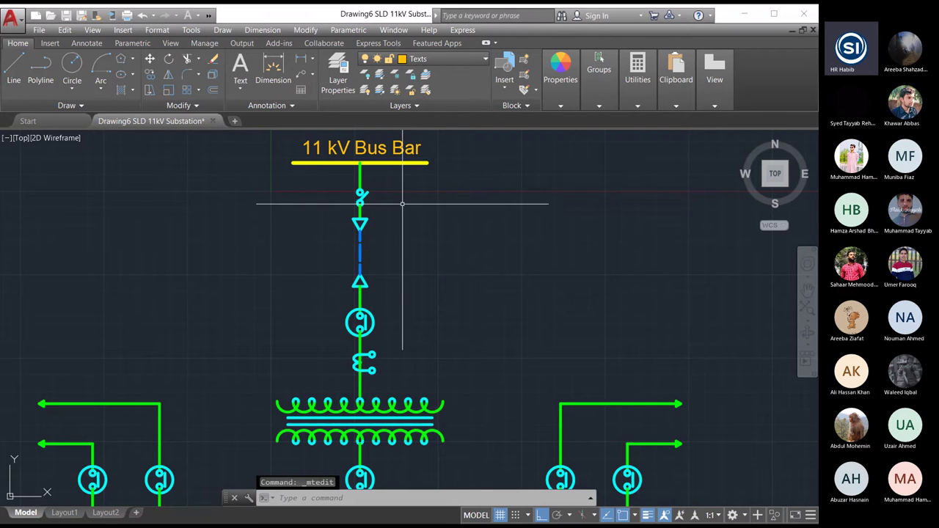
Copy the 11 kV Bus Bar label and paste it beside the switch below the busbar.
scroll(357, 345, down, 2)
scroll(364, 250, up, 4)
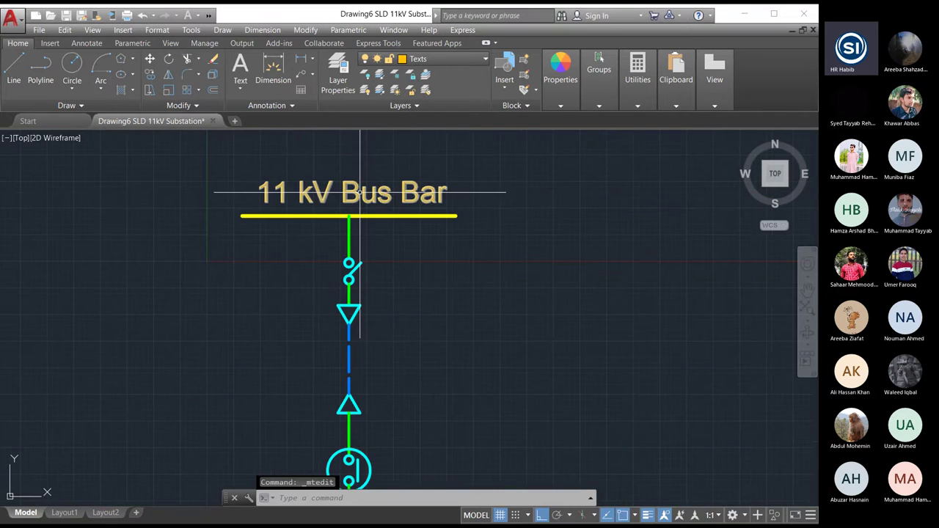
click(364, 197)
key(ctrl+c)
key(ctrl+v)
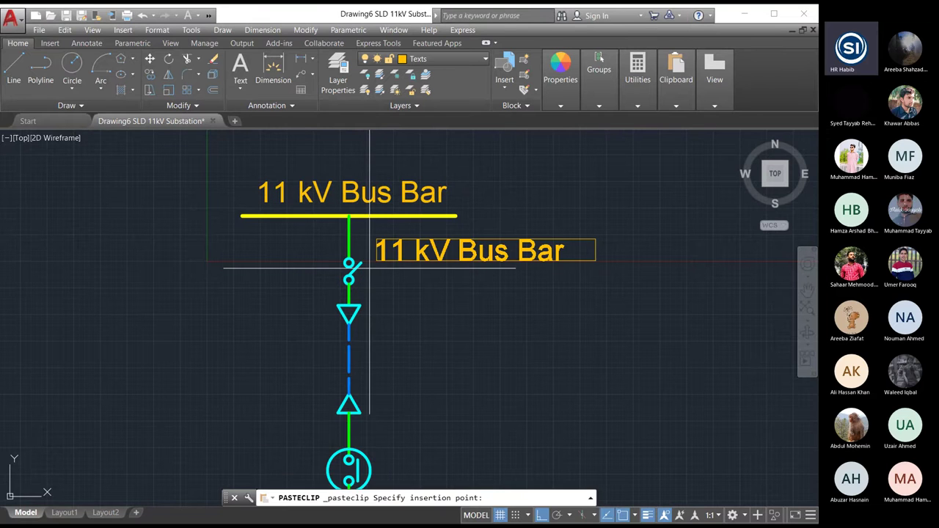
click(360, 285)
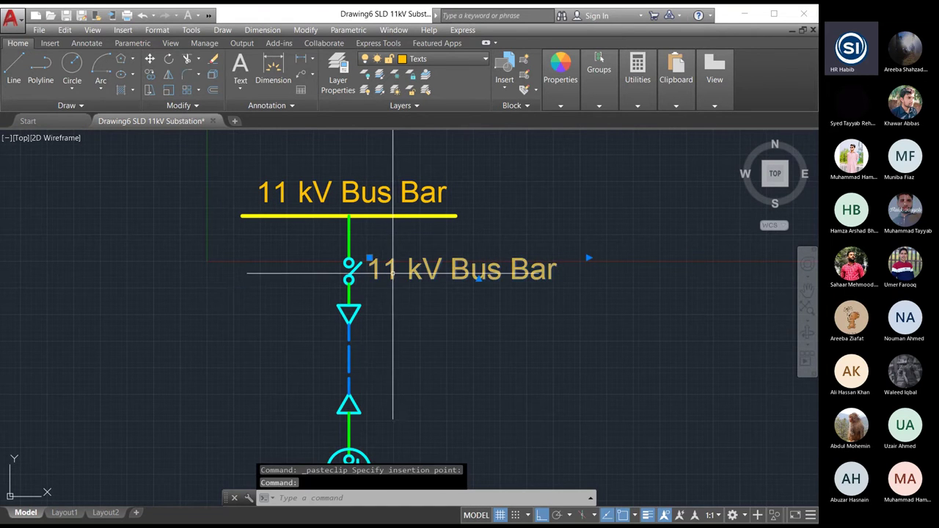
Shrink the copy to height 5, retype it as 'G.O.Switch', and move it beside the switch.
double_click(395, 275)
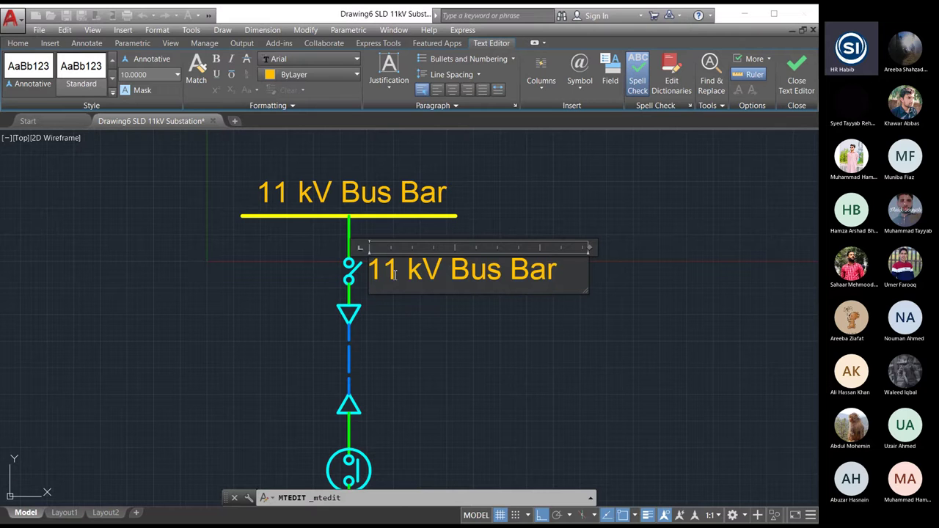
key(ctrl+a)
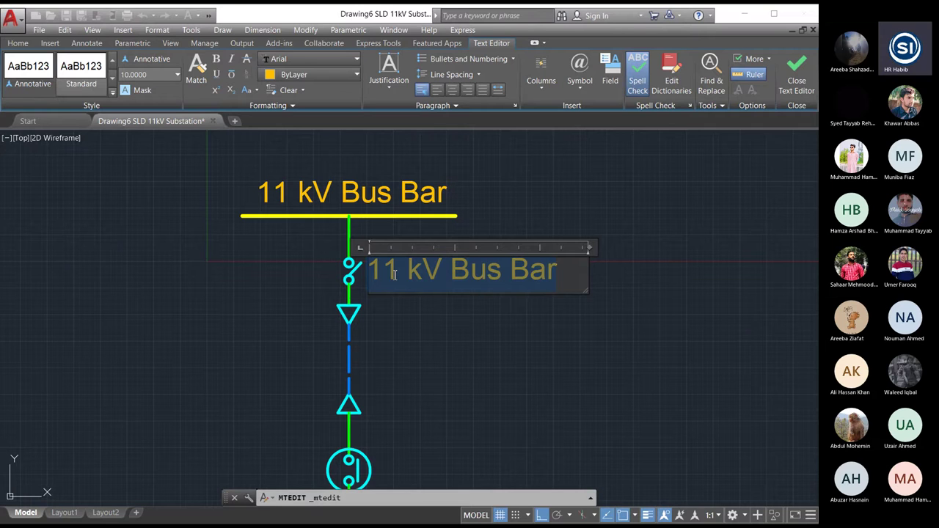
key(ctrl+z)
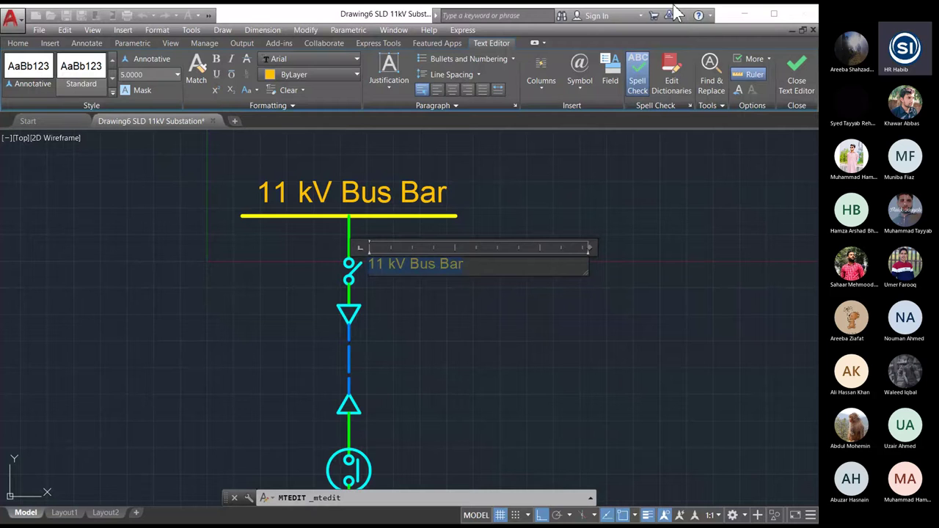
click(404, 260)
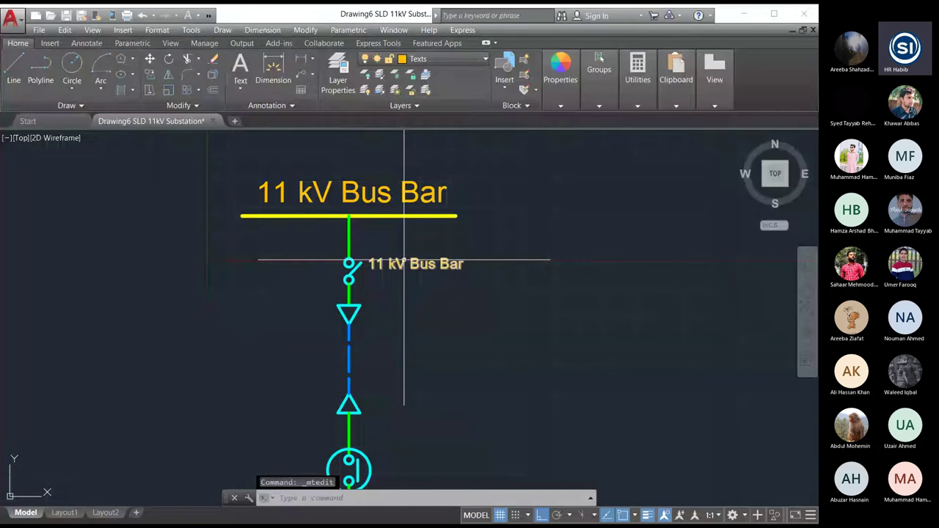
text(GO Switch)
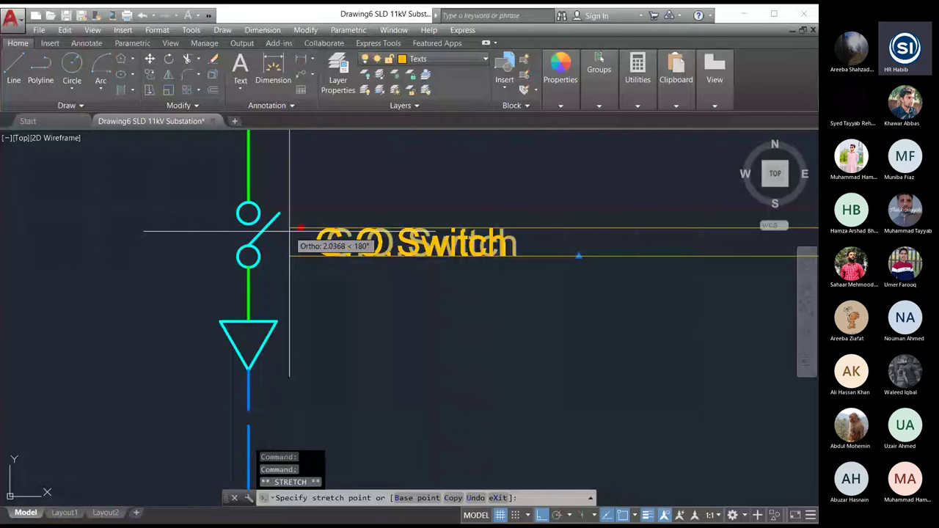
click(281, 229)
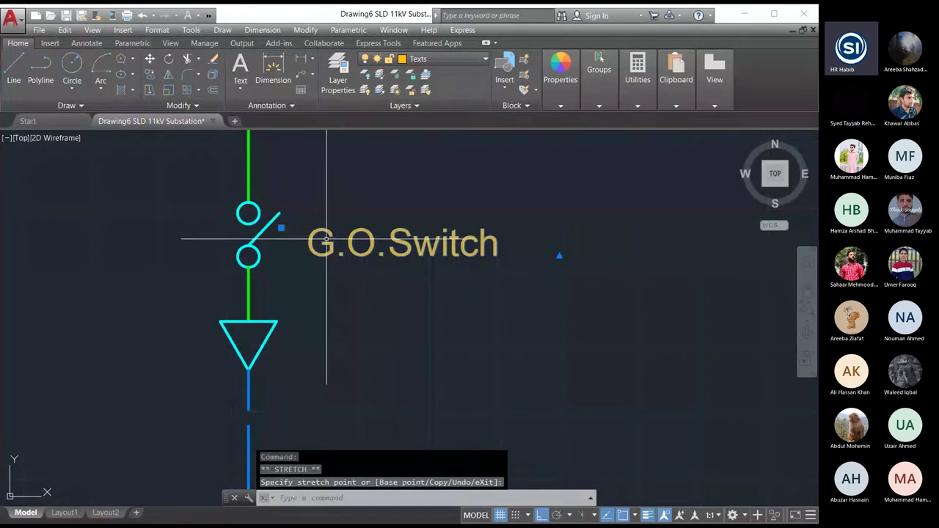
key(ctrl+v)
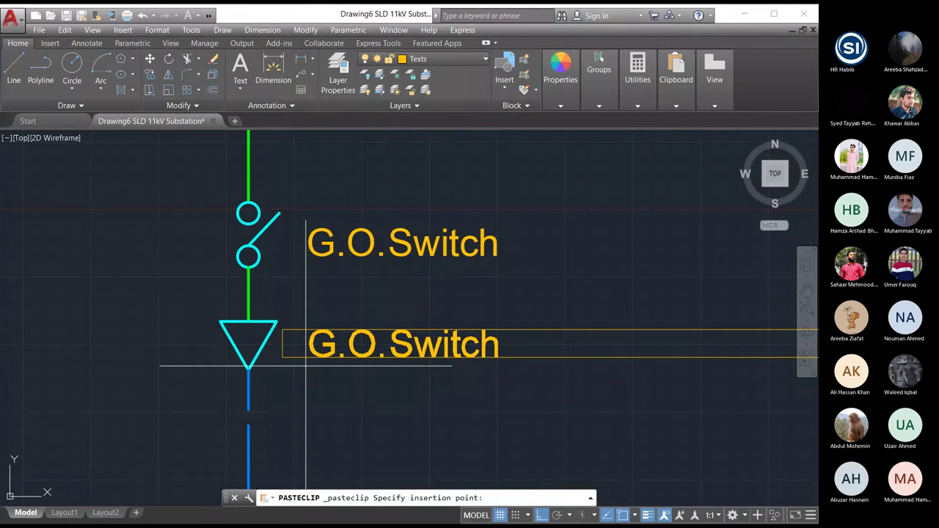
Place the copied G.O.Switch label beside the triangle and change its text to 'Cable Box'.
click(306, 365)
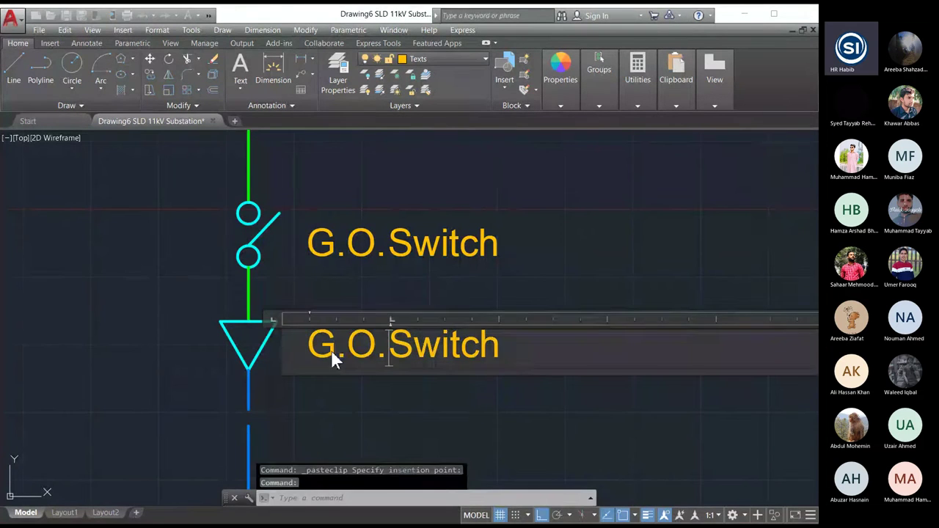
double_click(331, 350)
text(C)
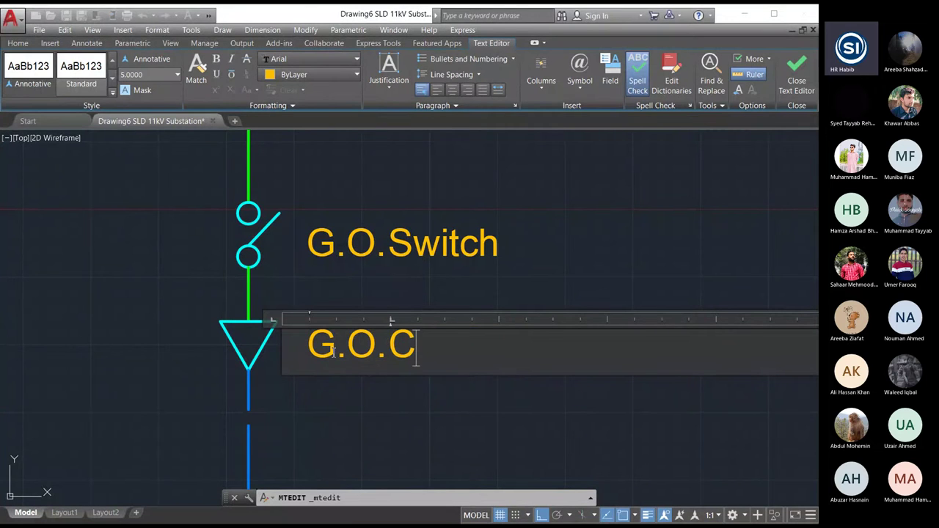
text(able)
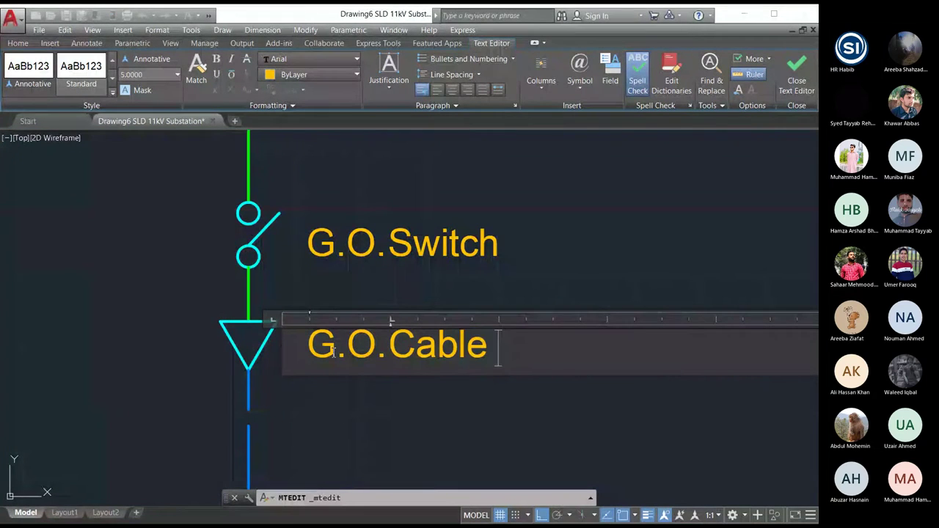
key(ctrl+a)
key(Delete)
text(Cable Box)
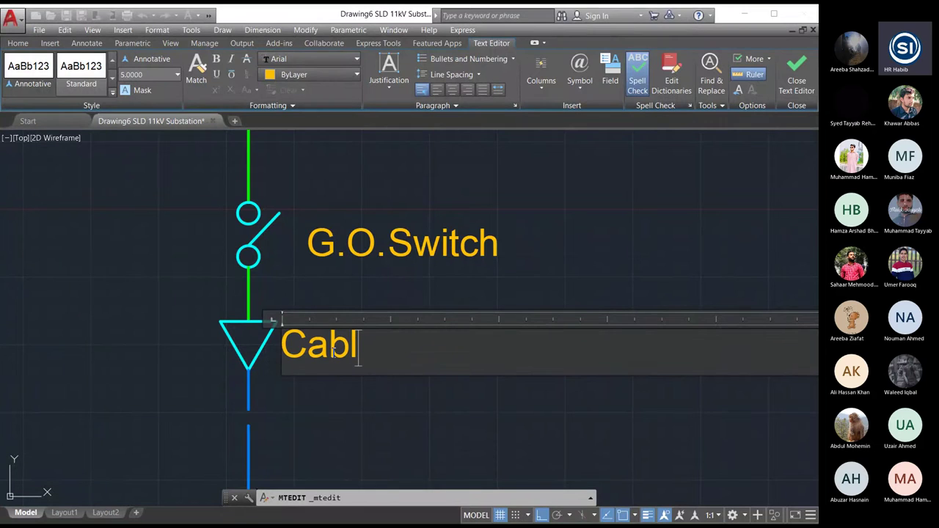
click(433, 246)
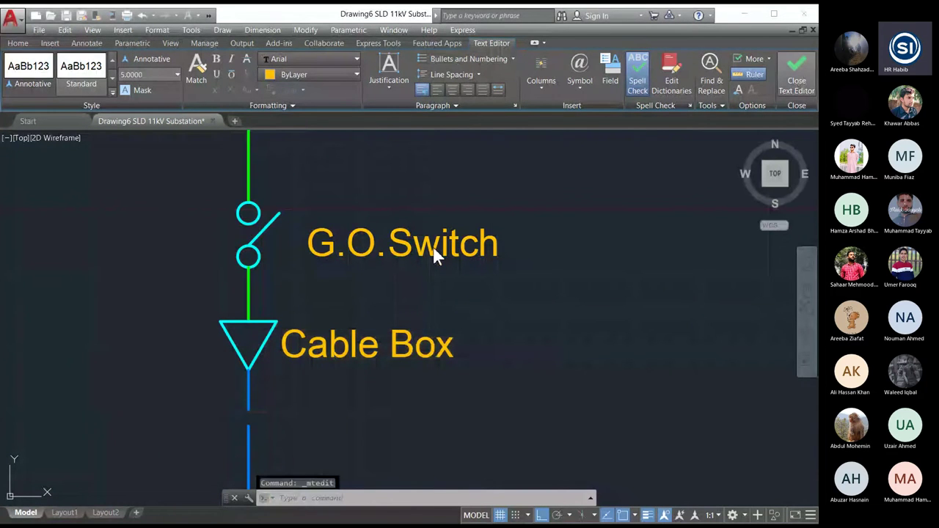
Move the Cable Box label right beside the triangle, then paste a copy of it.
scroll(374, 242, down, 3)
click(342, 279)
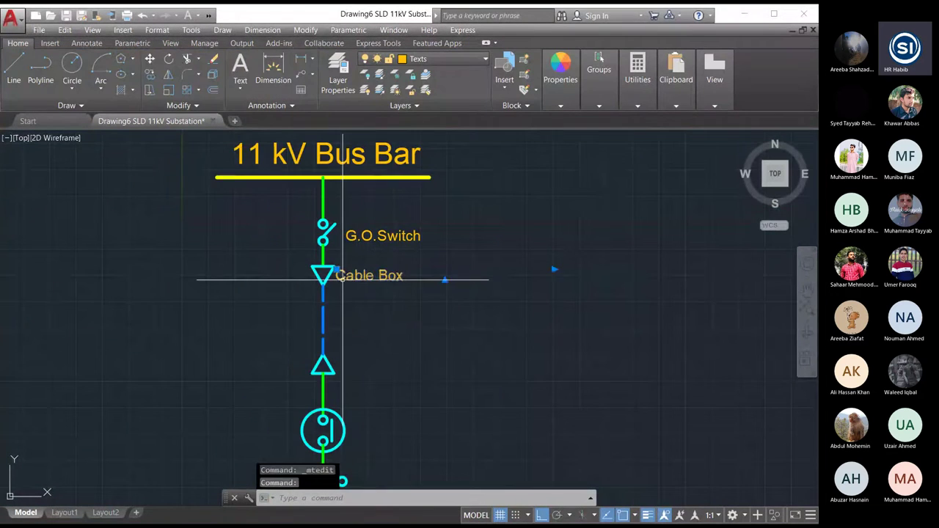
scroll(337, 272, up, 3)
click(334, 263)
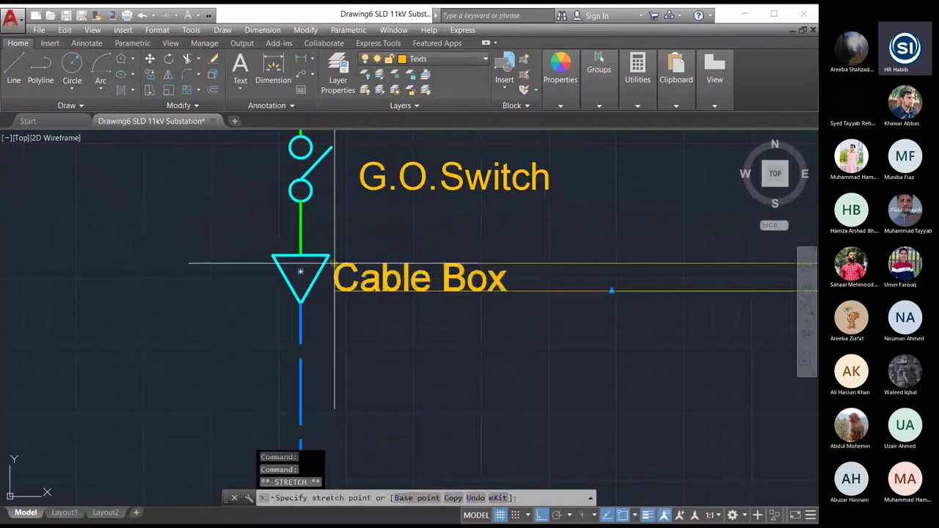
click(359, 262)
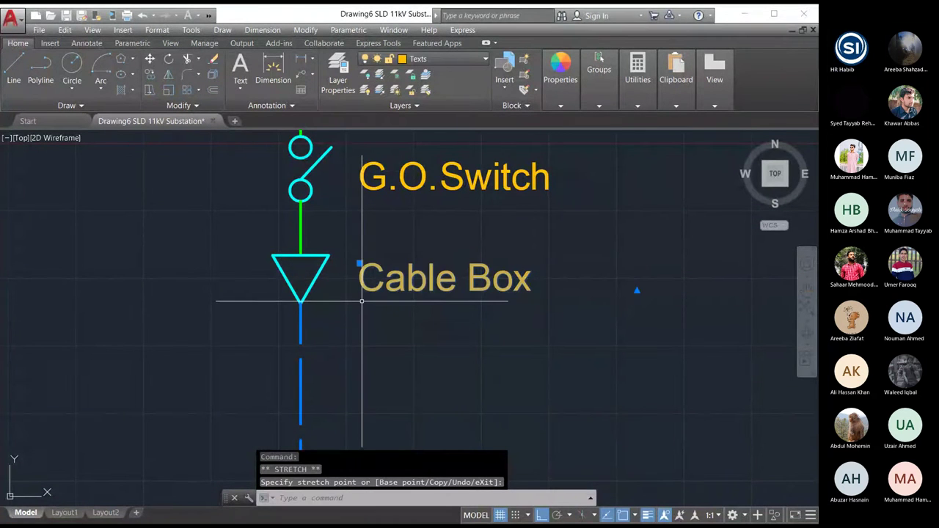
scroll(353, 276, down, 2)
key(ctrl+v)
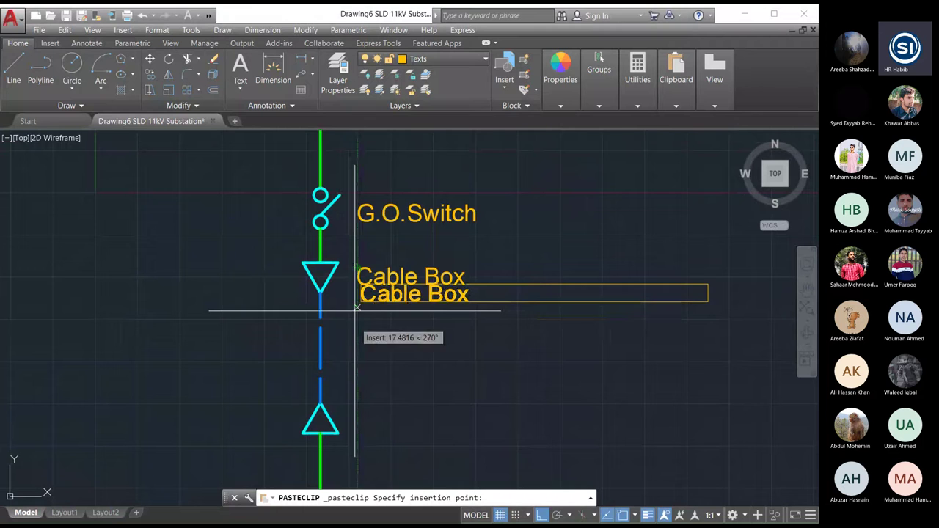
Place the pasted copy beside the dashed cable and make it read 'Underground Cable'.
click(358, 361)
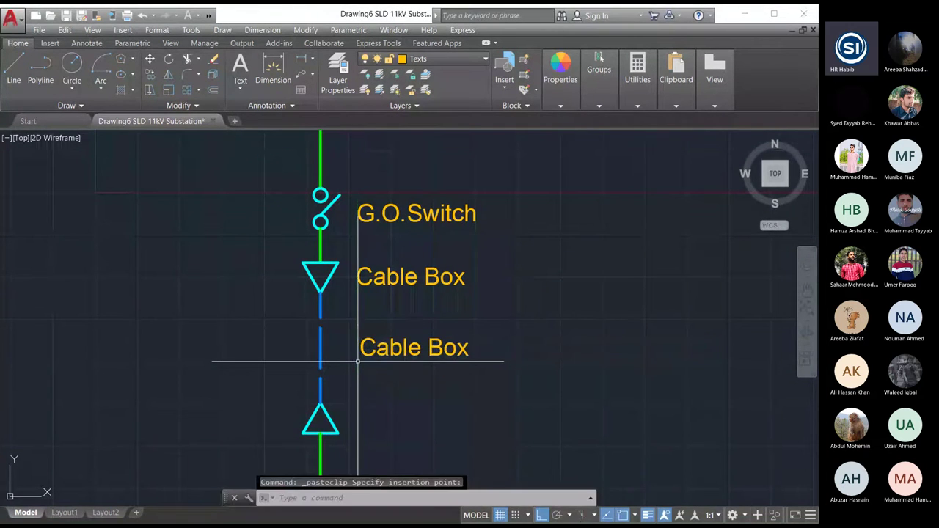
double_click(367, 349)
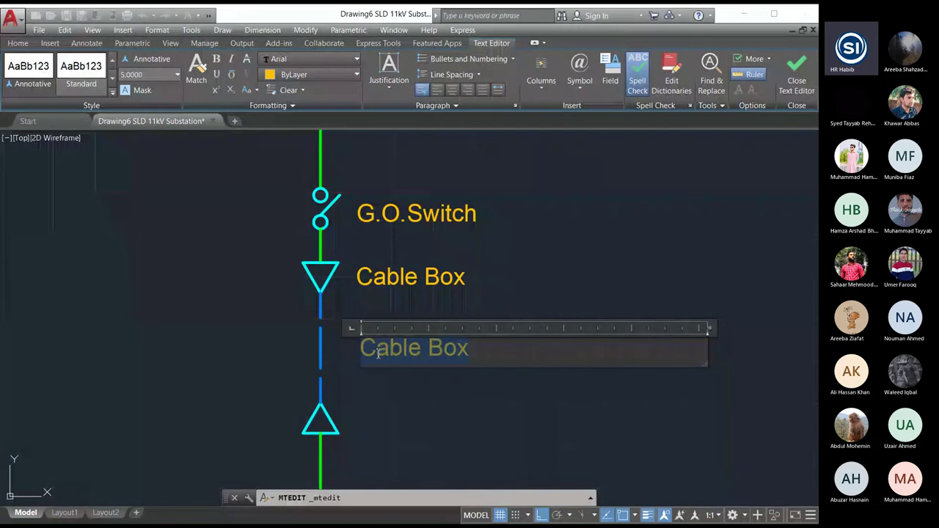
scroll(378, 354, up, 3)
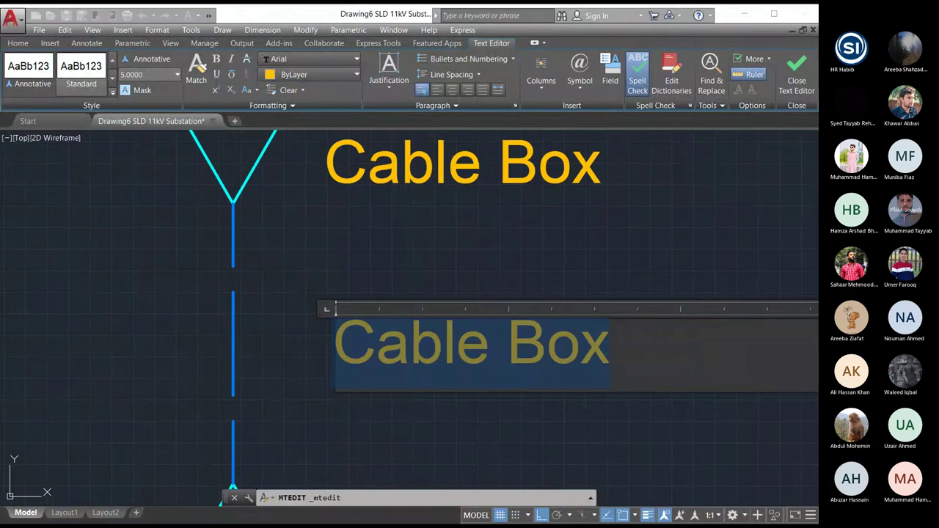
text(U)
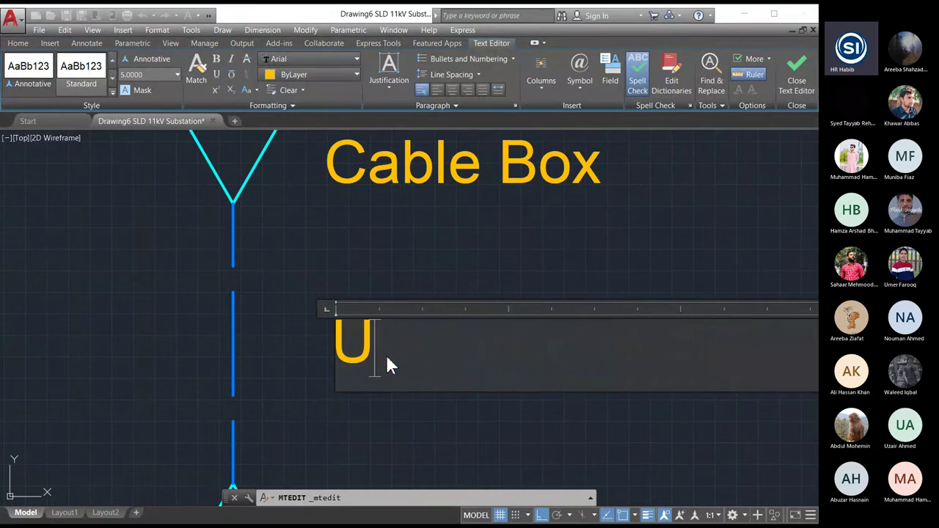
text(ndergro)
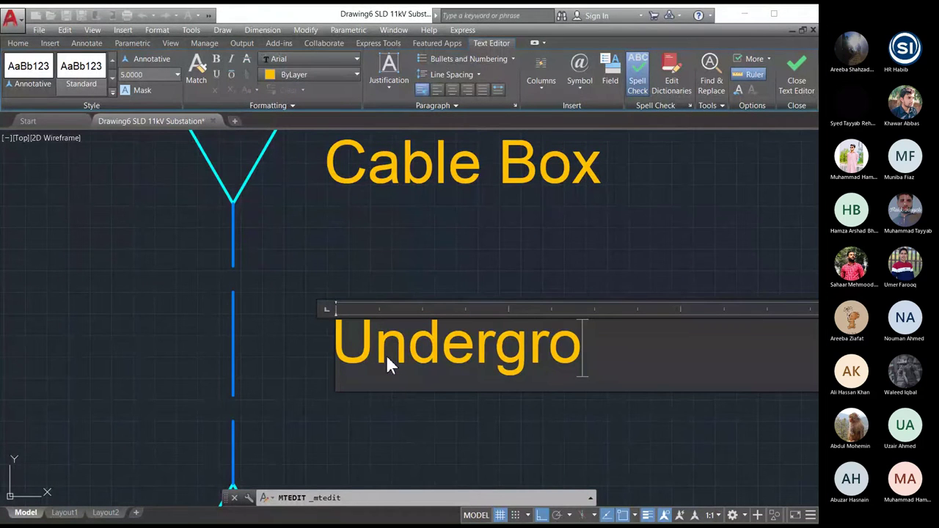
text(und Cable)
click(482, 319)
Select only the Cable Box label, copy it and paste a new copy.
scroll(498, 315, down, 3)
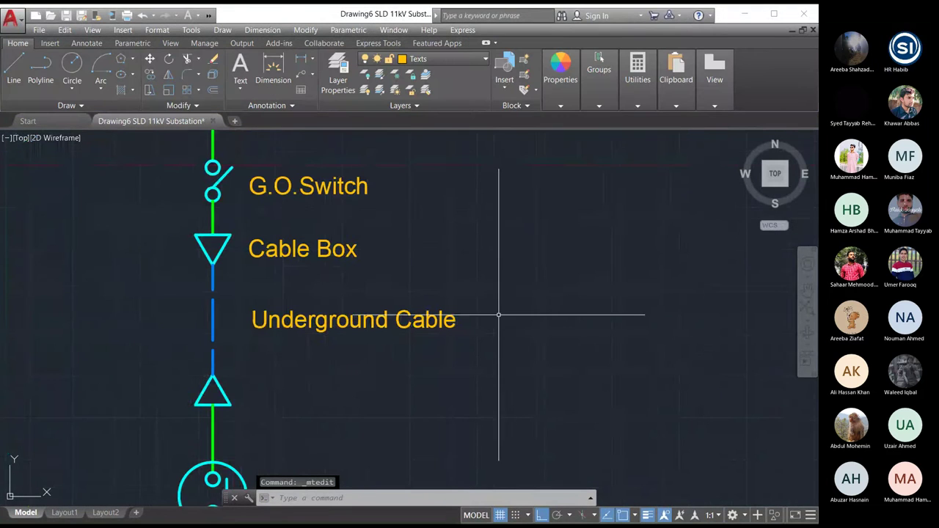
click(320, 317)
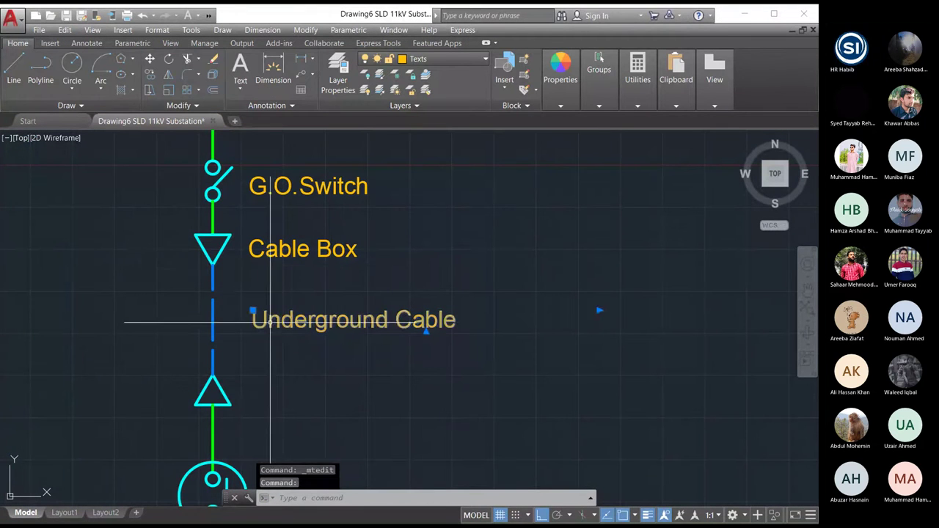
click(278, 248)
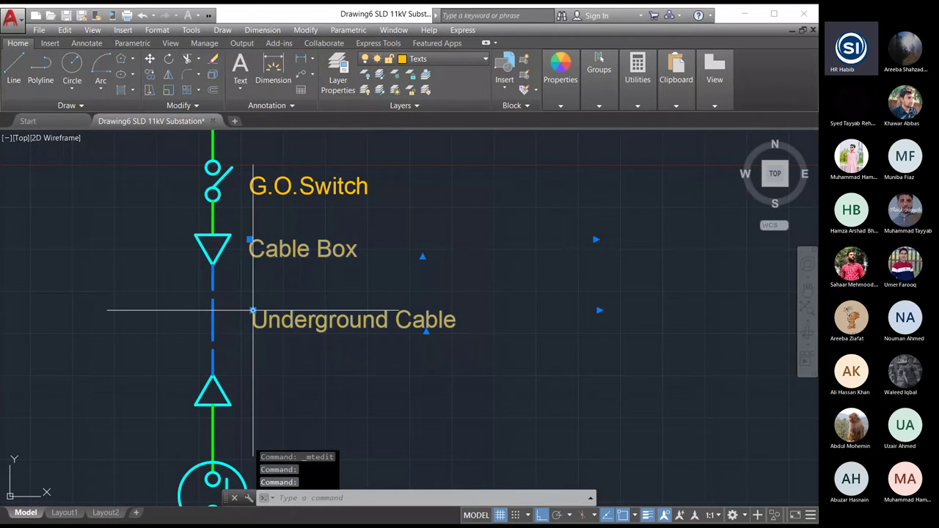
key(Escape)
key(Escape)
click(286, 251)
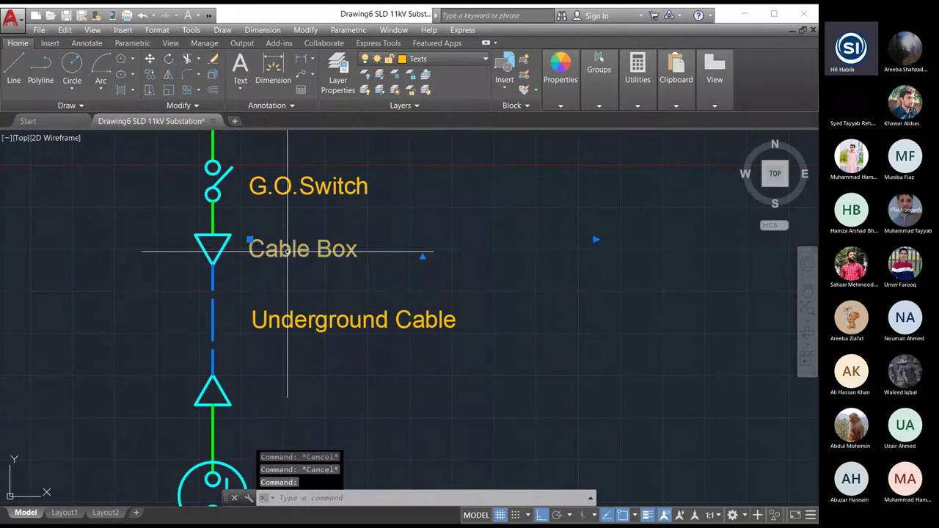
key(ctrl+c)
key(ctrl+v)
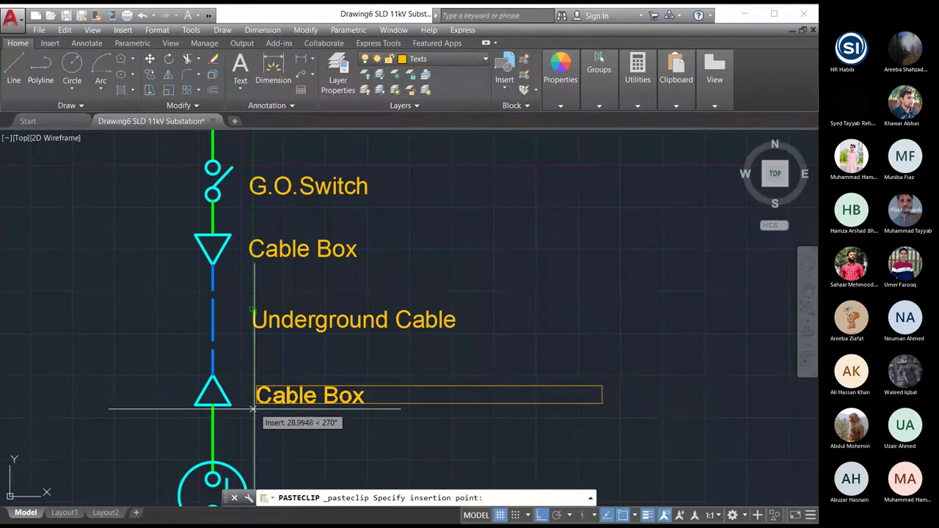
Place the Cable Box copy beside the lower triangle, then paste another copy.
click(254, 409)
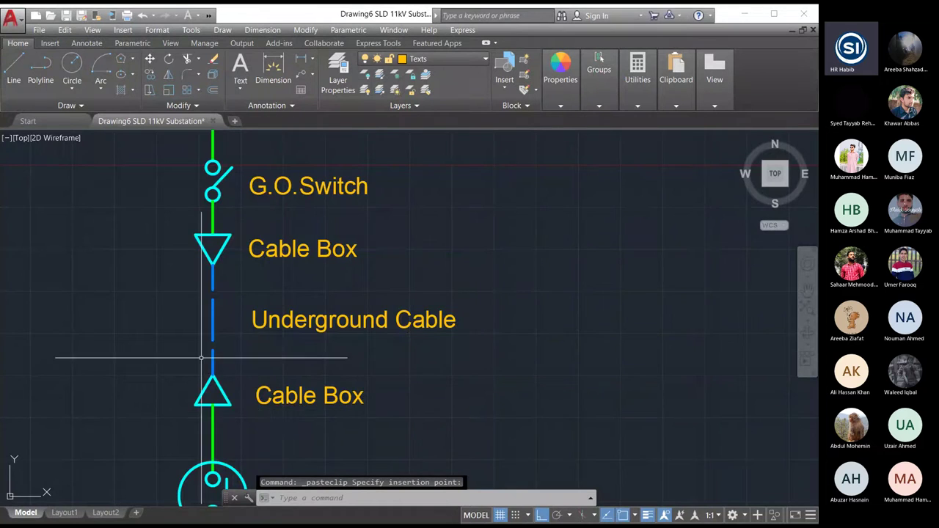
scroll(279, 286, down, 3)
scroll(279, 379, up, 2)
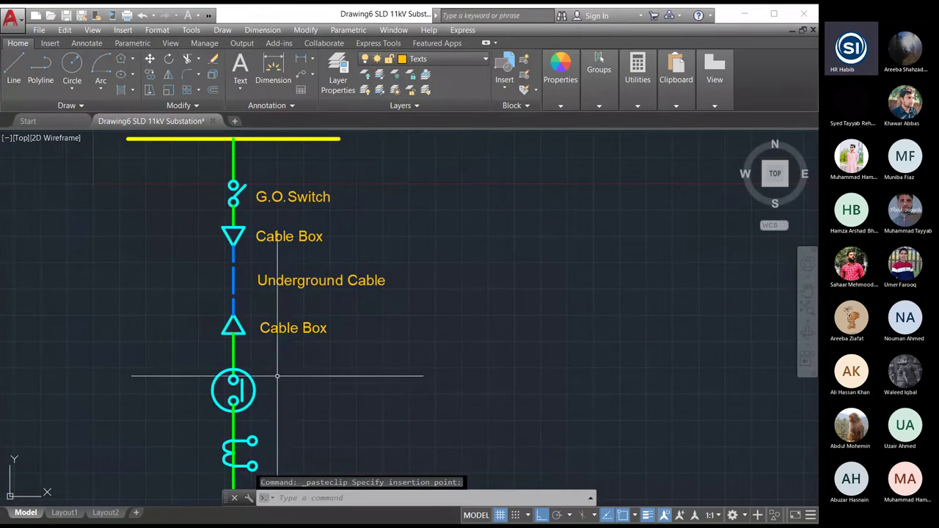
scroll(272, 377, down, 2)
scroll(272, 403, up, 4)
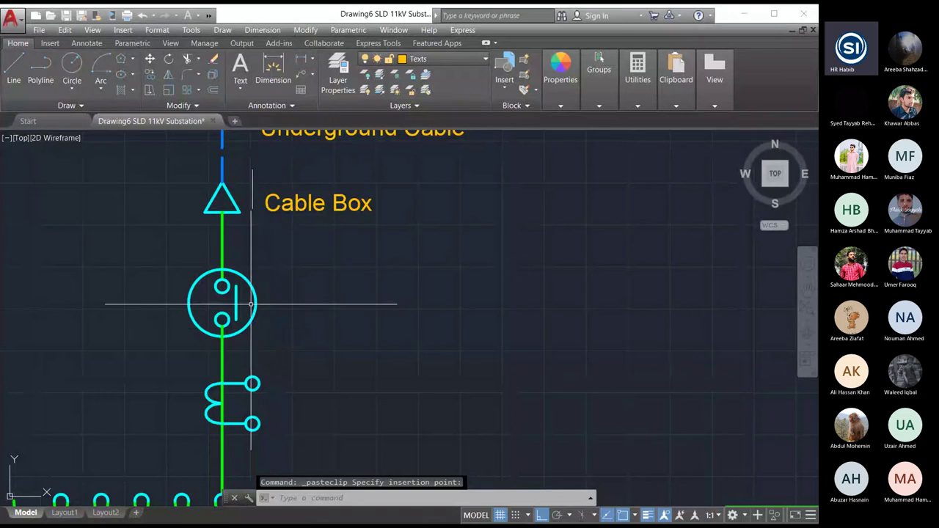
click(287, 207)
key(ctrl+v)
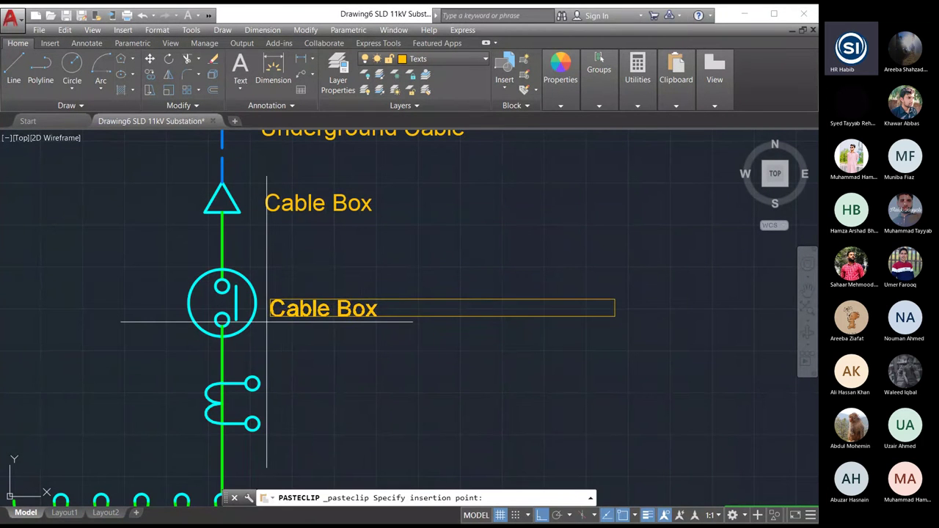
Place the copy by the breaker circle, retype it as '11kV O.C.B.', and copy-paste it.
click(286, 308)
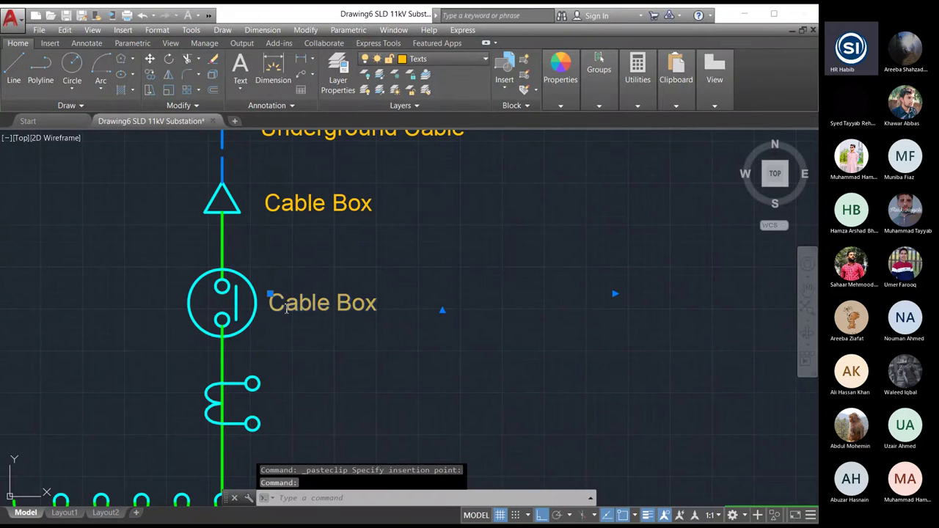
double_click(287, 307)
text(11kV)
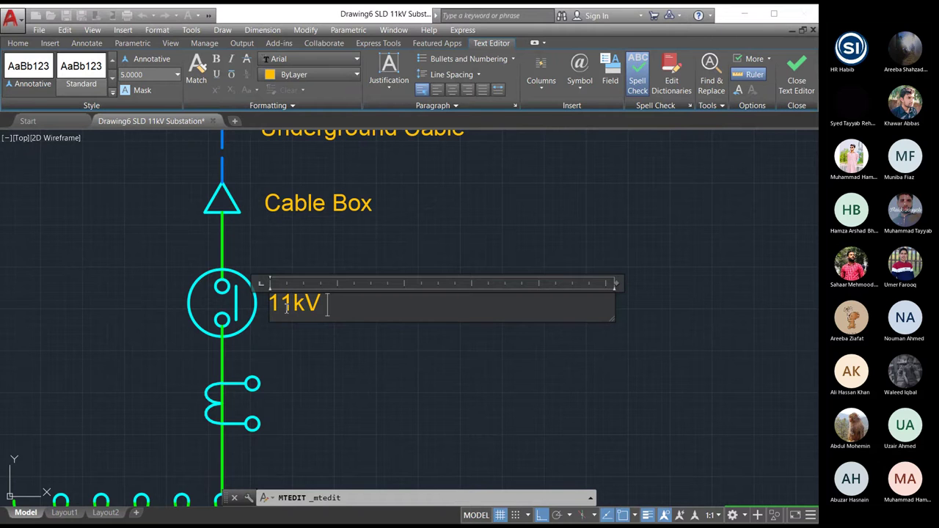
text( O.C.B)
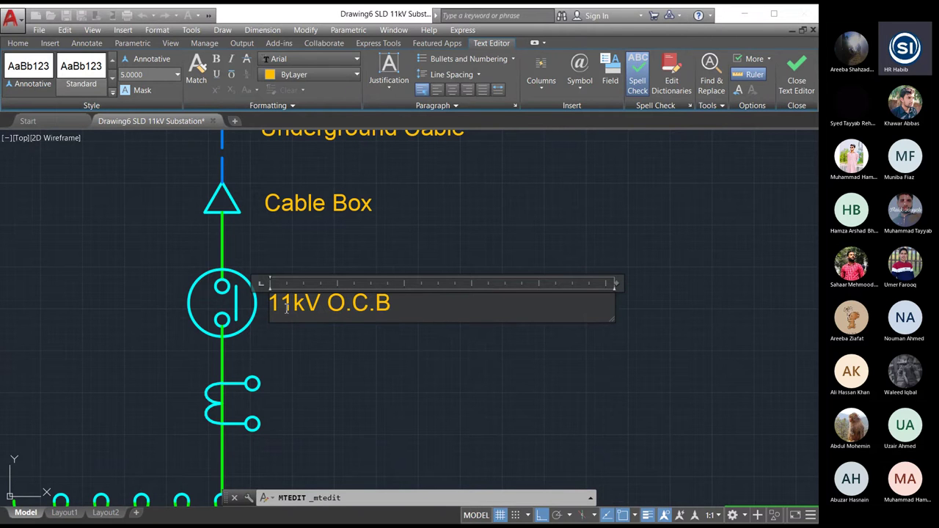
text(.)
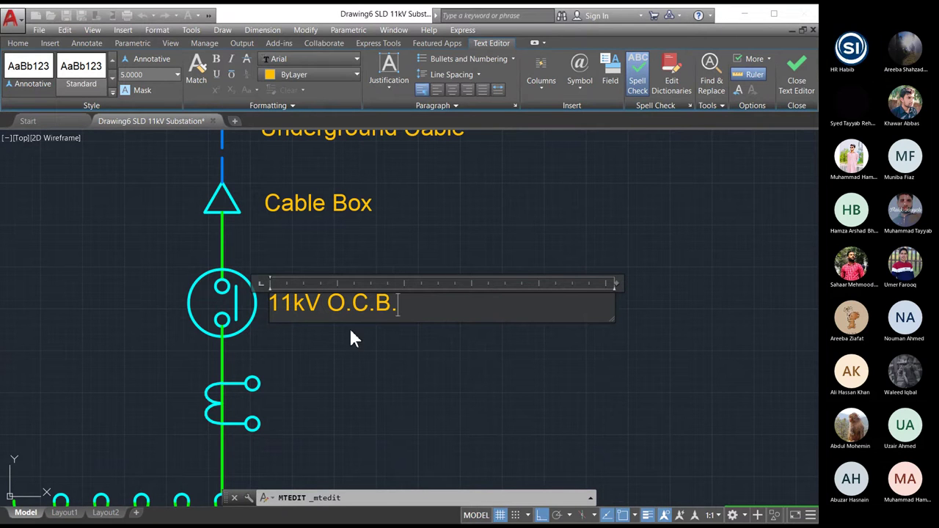
click(449, 359)
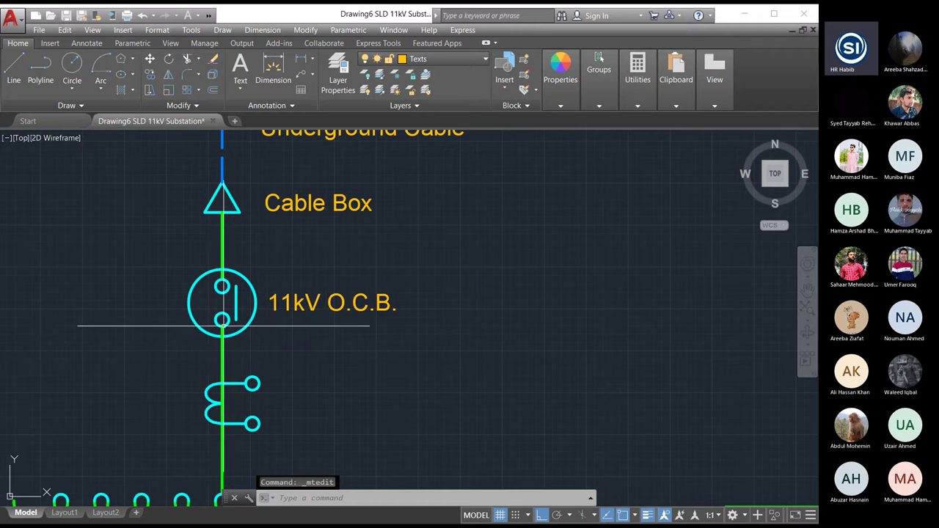
click(309, 295)
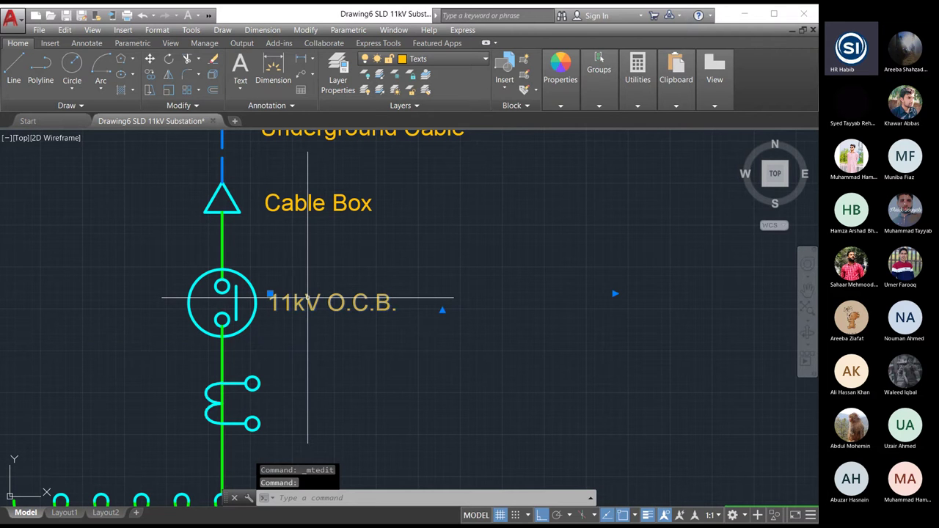
key(ctrl+c)
key(ctrl+v)
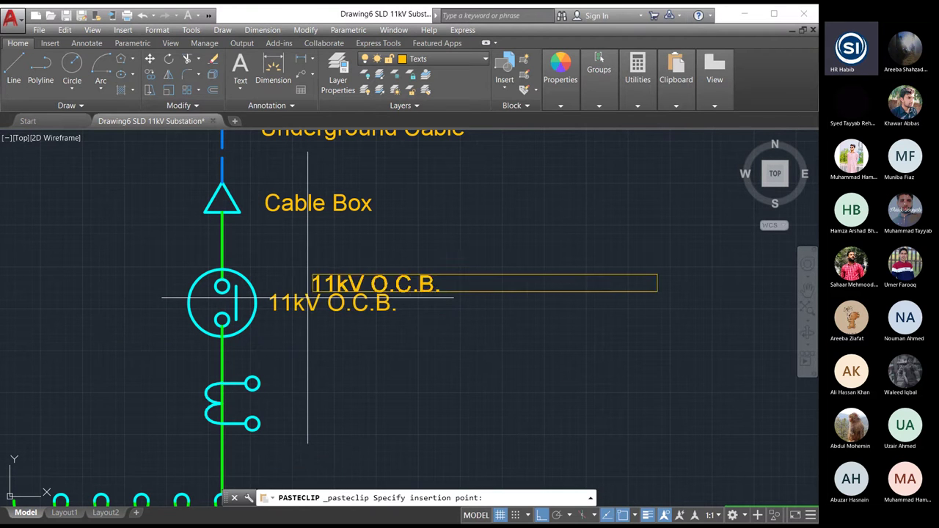
Place the pasted label at the current transformer and rewrite it as '50:5' and 'C.T.' separated by a tab.
click(123, 424)
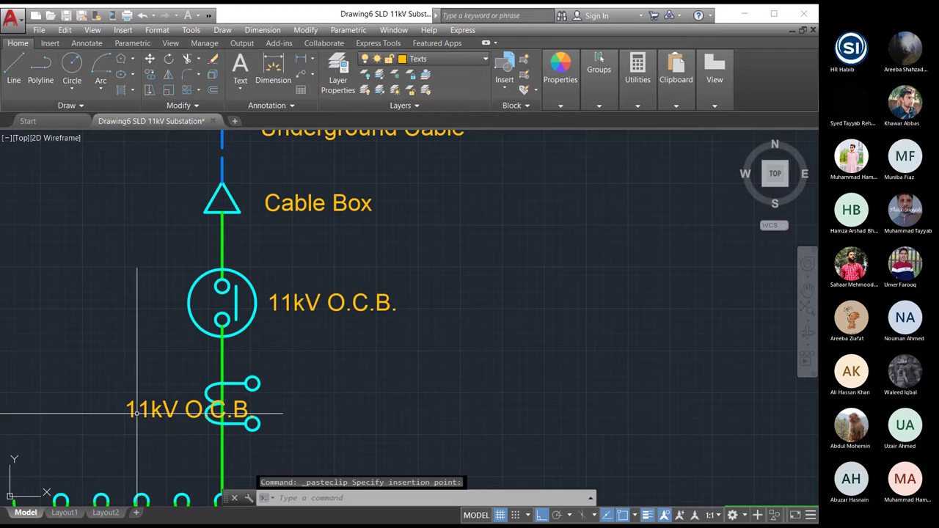
double_click(146, 415)
key(ctrl+a)
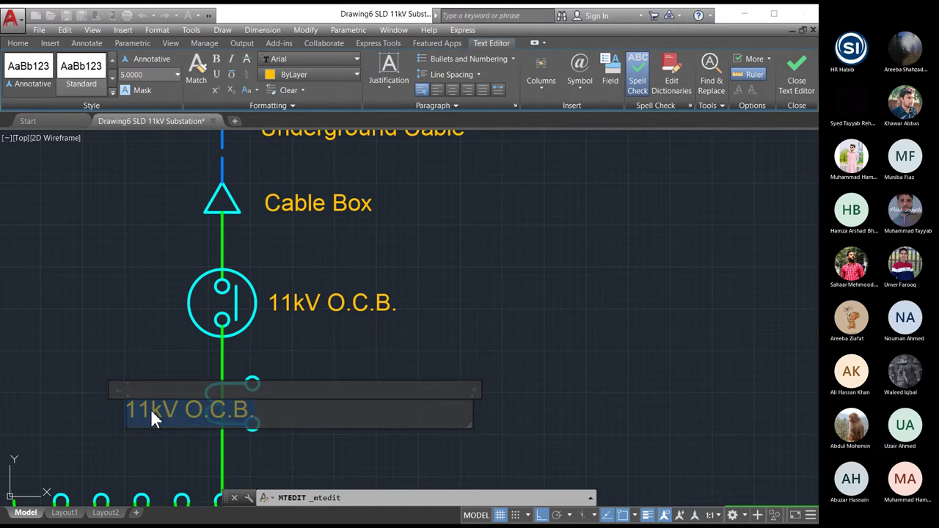
text(50)
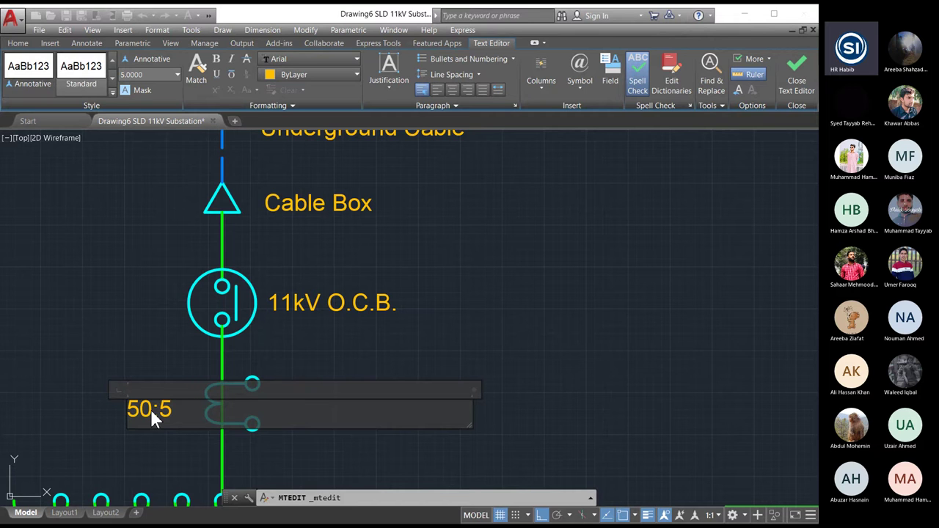
text(:5)
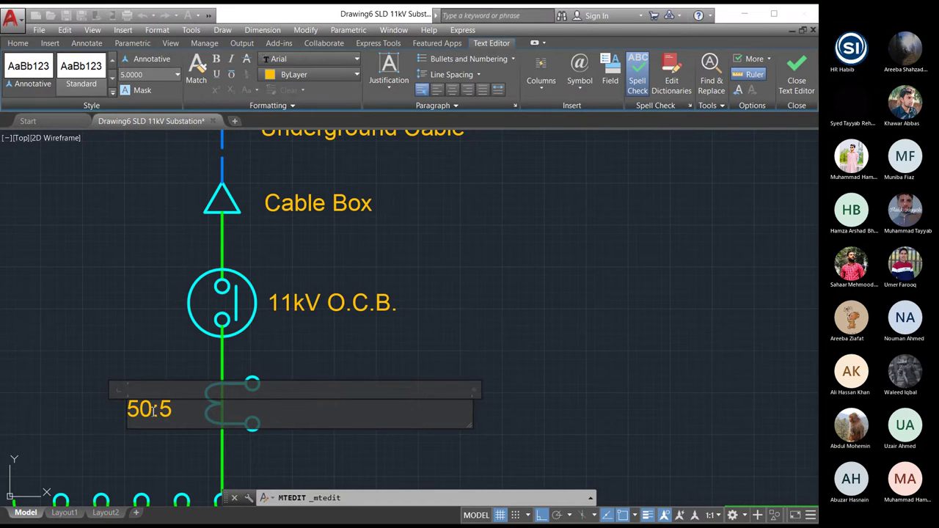
key(Tab)
text(C.T.)
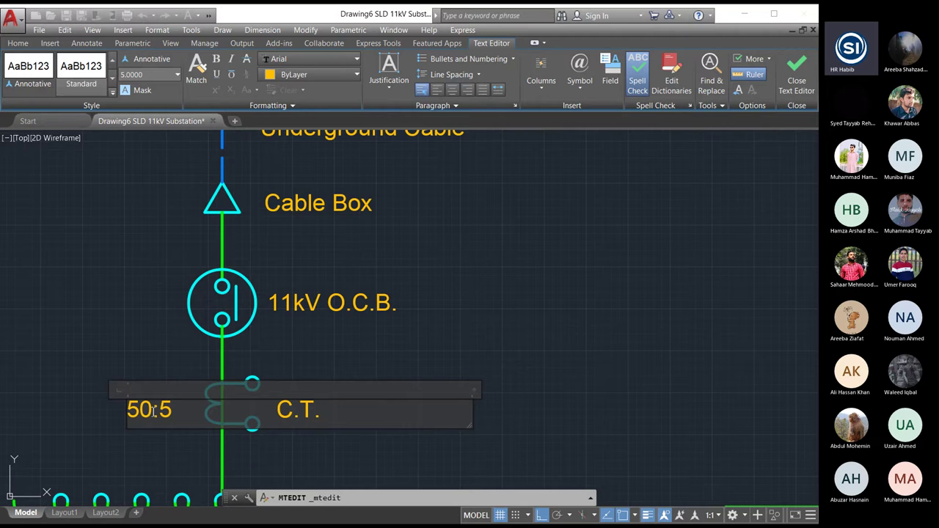
click(499, 256)
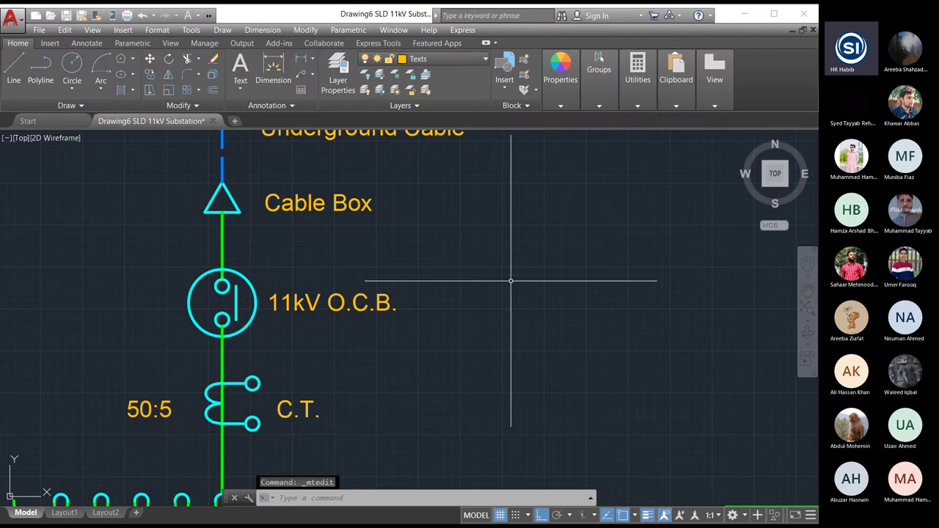
Nudge the 50:5 C.T. label's left end into place and clear the selection.
click(290, 410)
scroll(342, 275, down, 4)
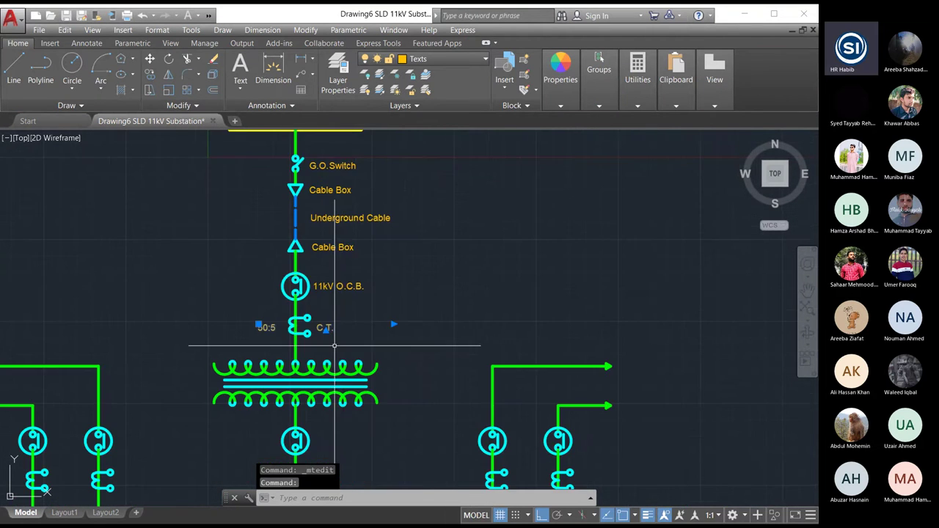
scroll(335, 345, up, 4)
click(157, 318)
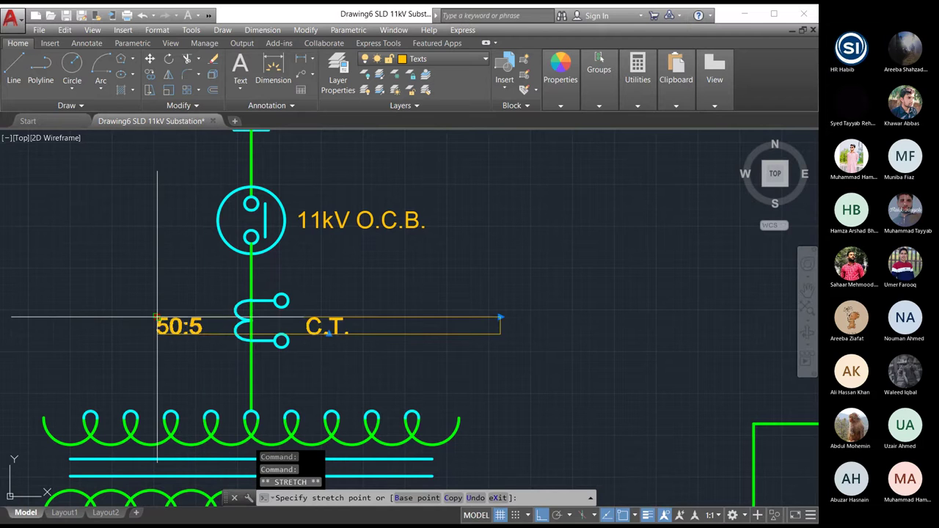
click(158, 318)
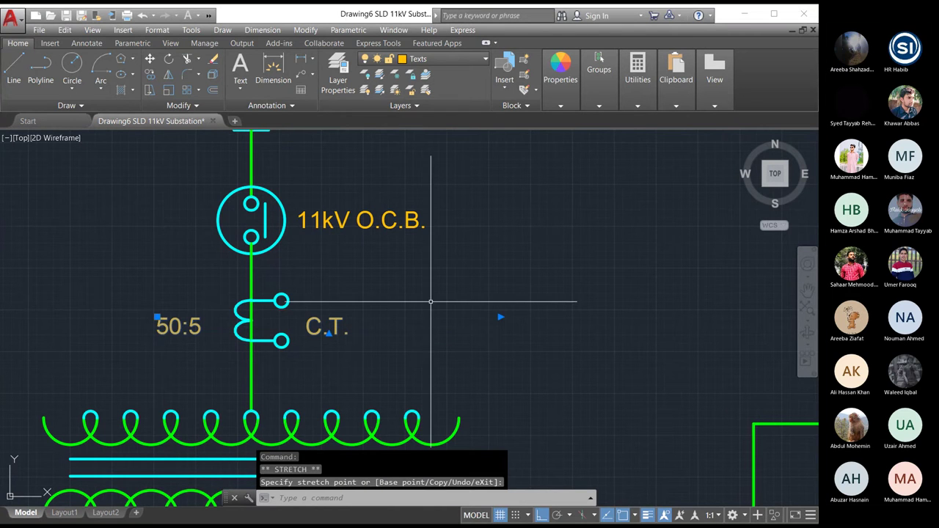
key(Escape)
key(Escape)
scroll(499, 294, down, 3)
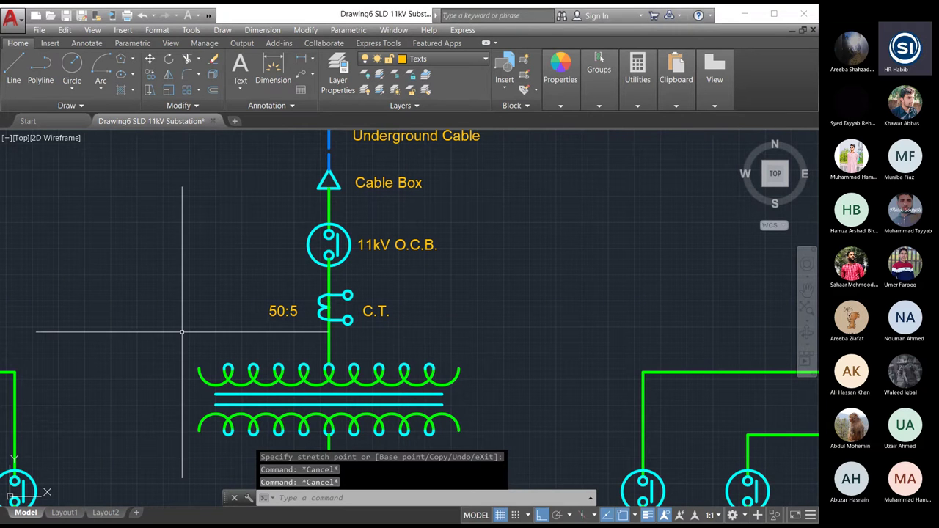
scroll(187, 316, down, 5)
scroll(199, 375, up, 5)
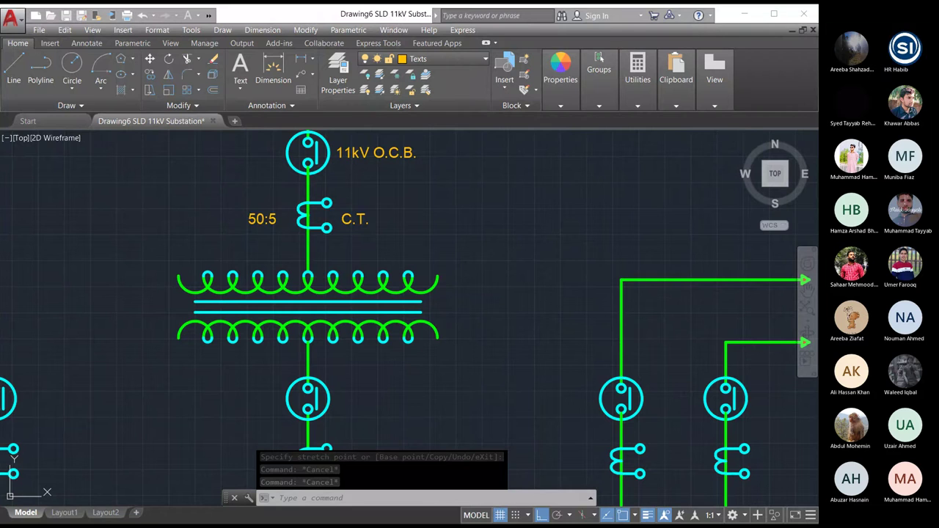
Copy the 11kV O.C.B. label and paste it left of the transformer.
click(349, 219)
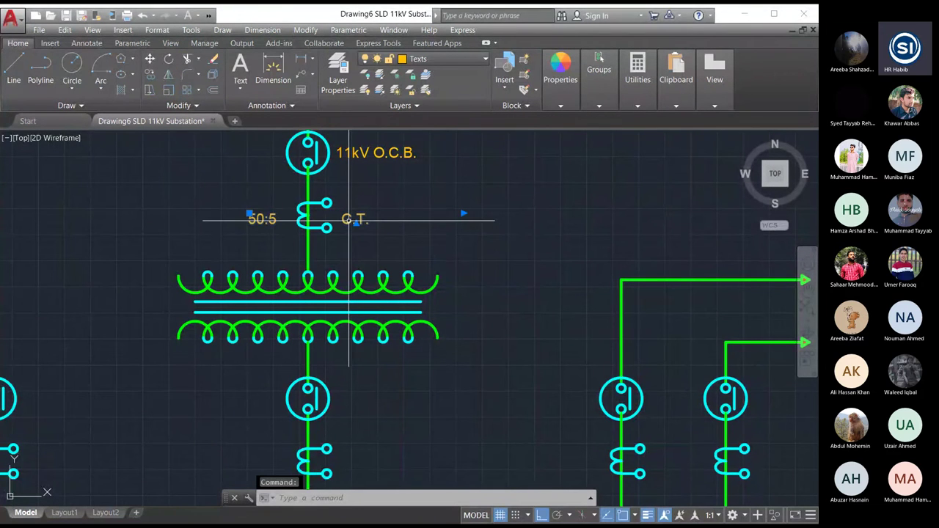
click(363, 153)
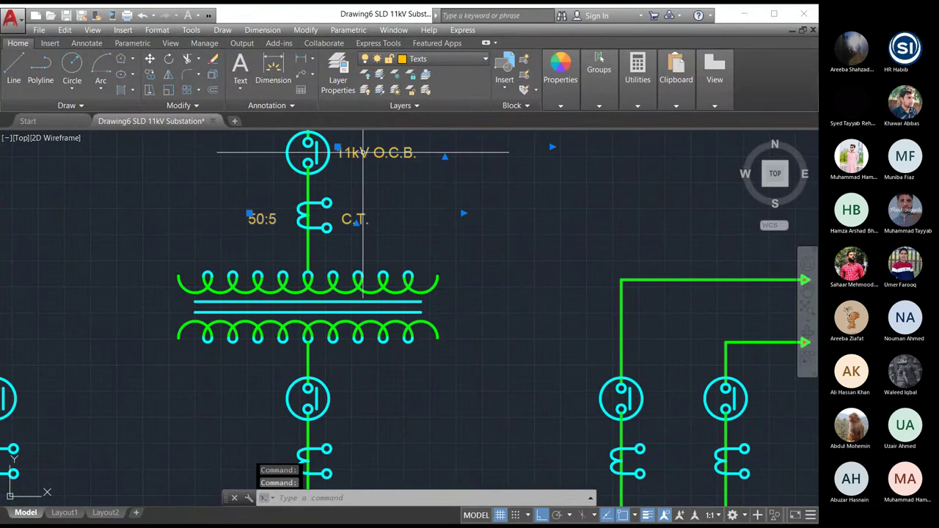
key(Escape)
click(362, 153)
key(ctrl+c)
key(ctrl+v)
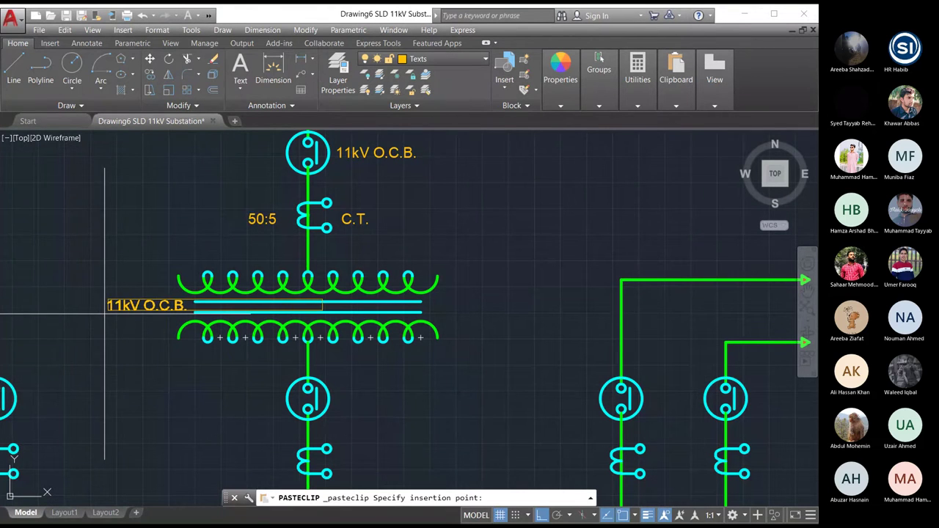
click(105, 314)
Change the pasted label's text to '1 MVA'.
click(122, 306)
key(Escape)
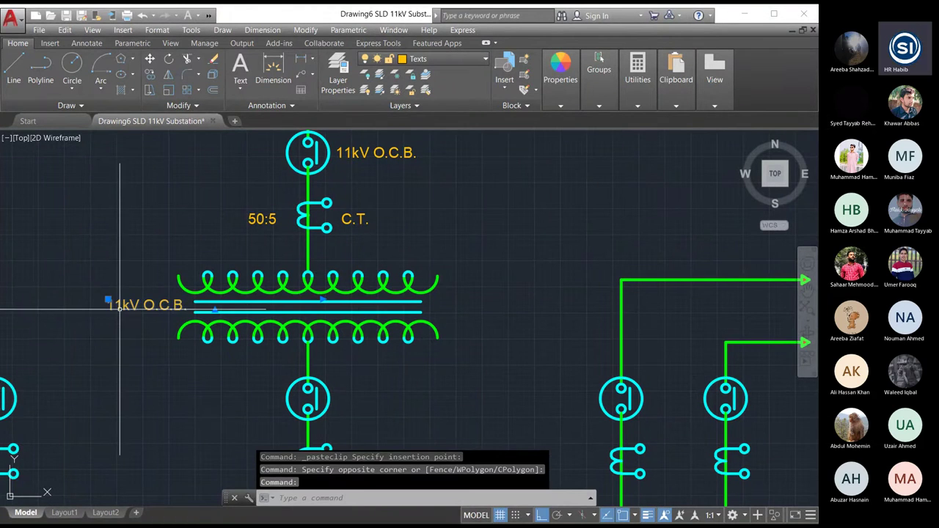
double_click(122, 307)
text(1)
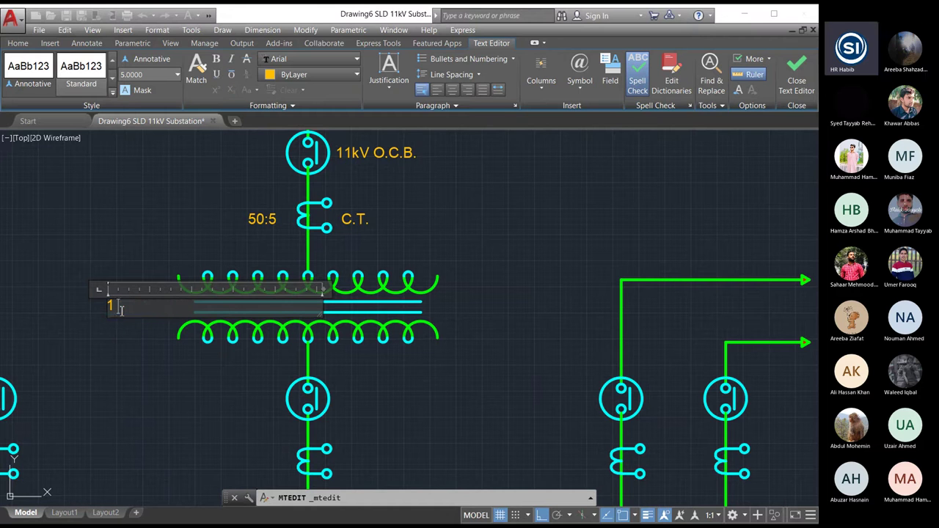
text( MVA)
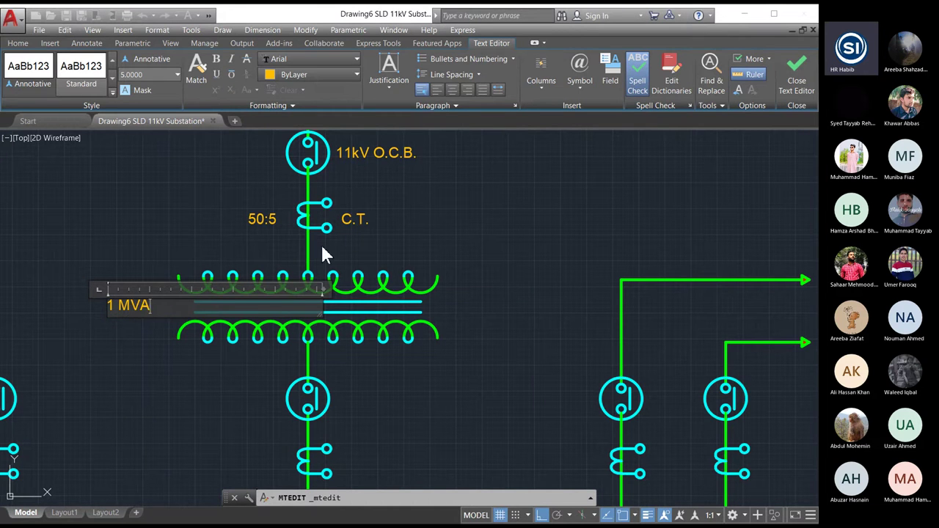
click(788, 74)
click(129, 305)
key(ctrl+c)
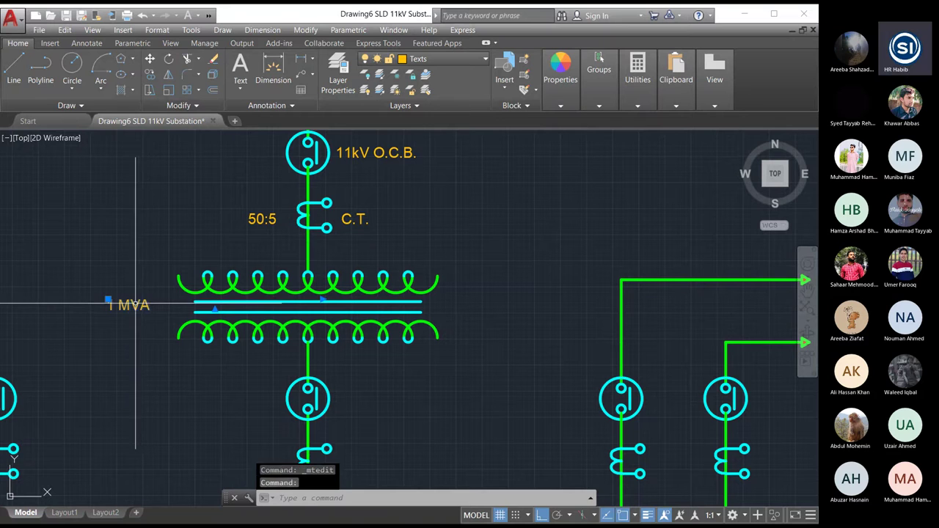
key(ctrl+v)
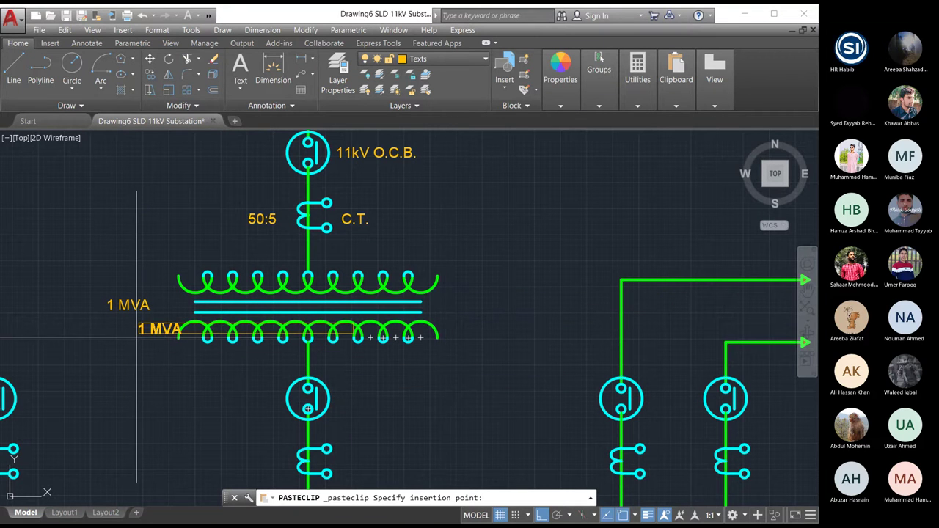
key(Escape)
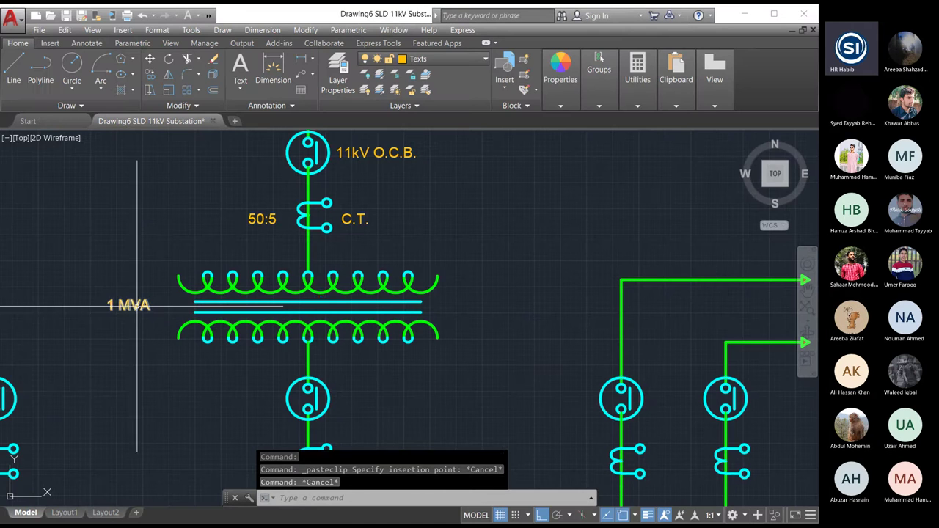
Add a second line '11 kV/400 V' to the label and shift it further left.
double_click(146, 306)
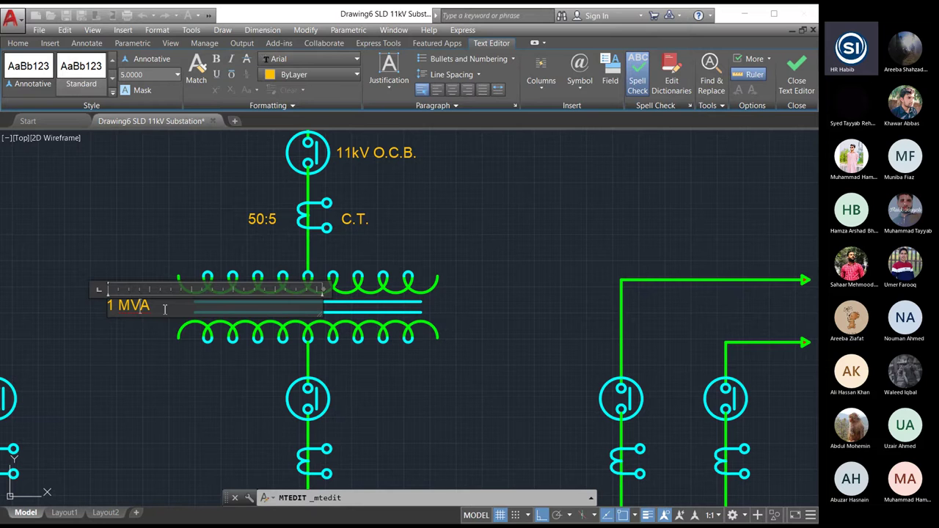
key(Return)
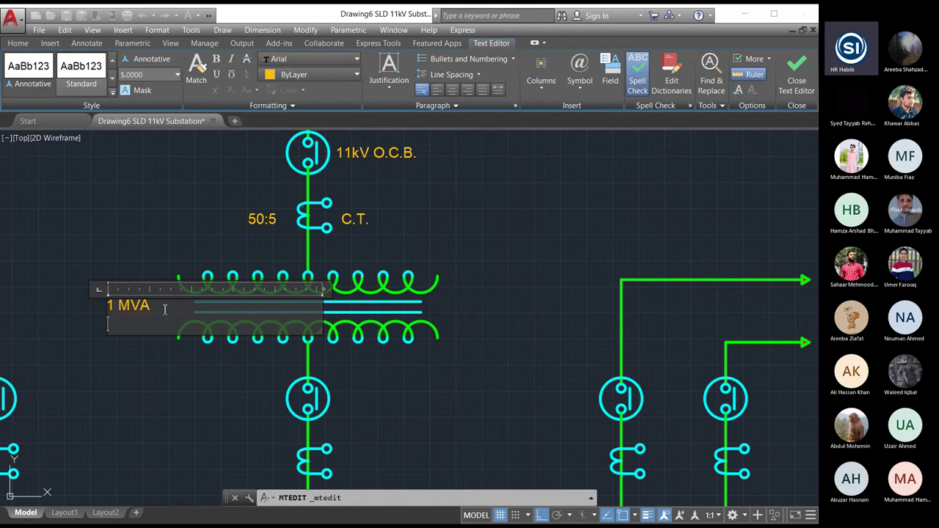
text(11kV/400V)
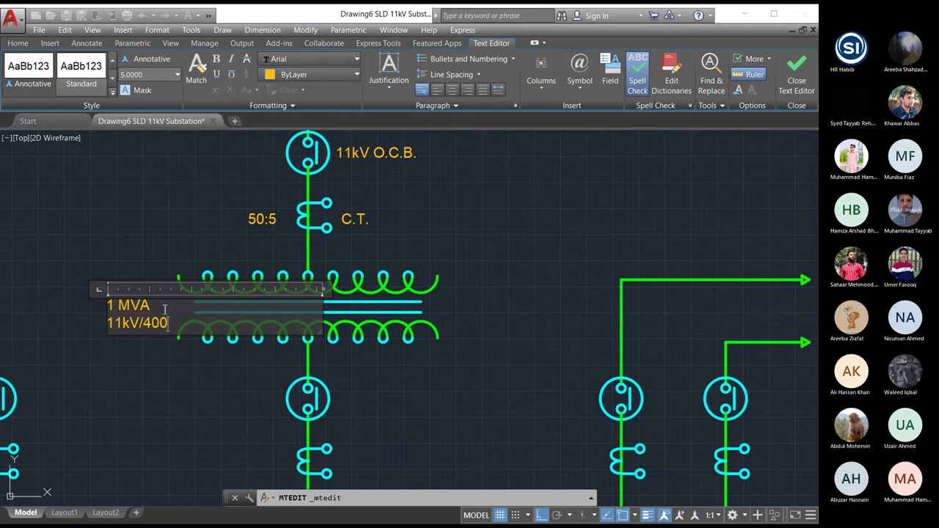
click(123, 323)
click(171, 323)
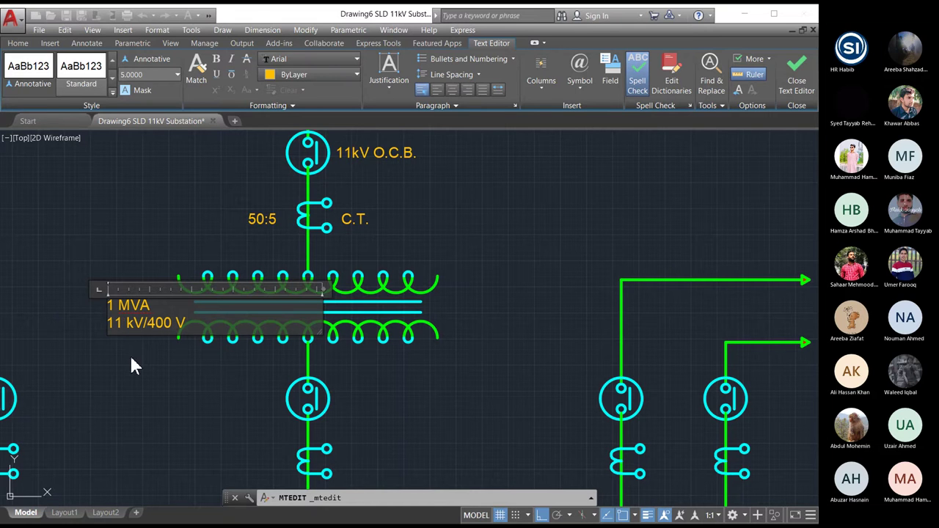
click(104, 358)
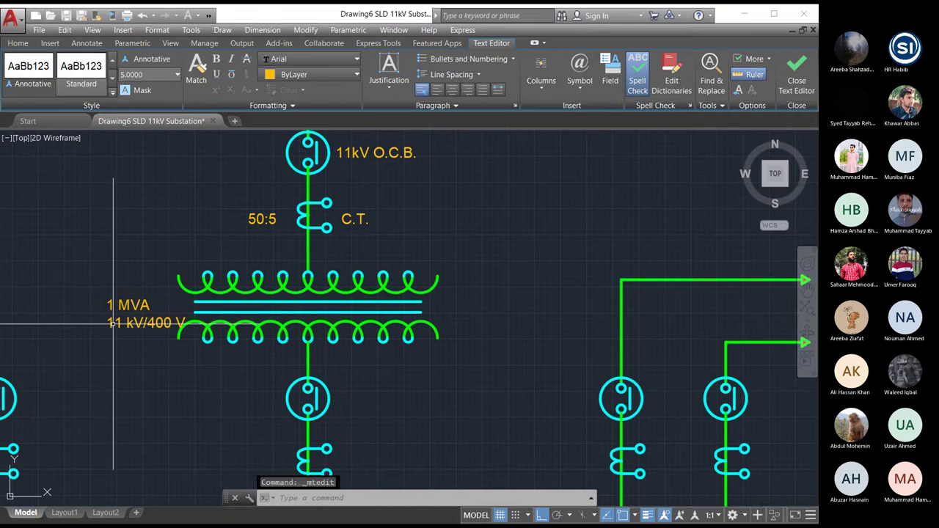
click(113, 323)
click(107, 301)
click(88, 300)
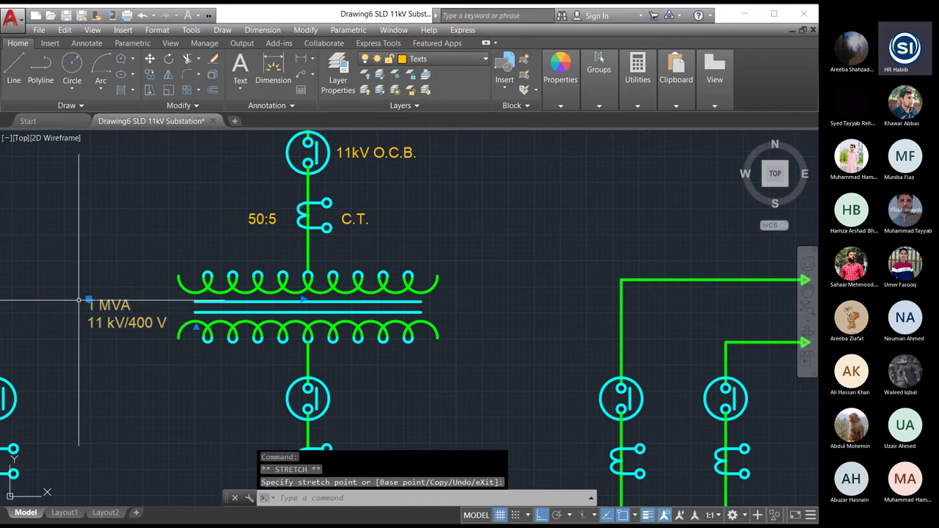
key(Escape)
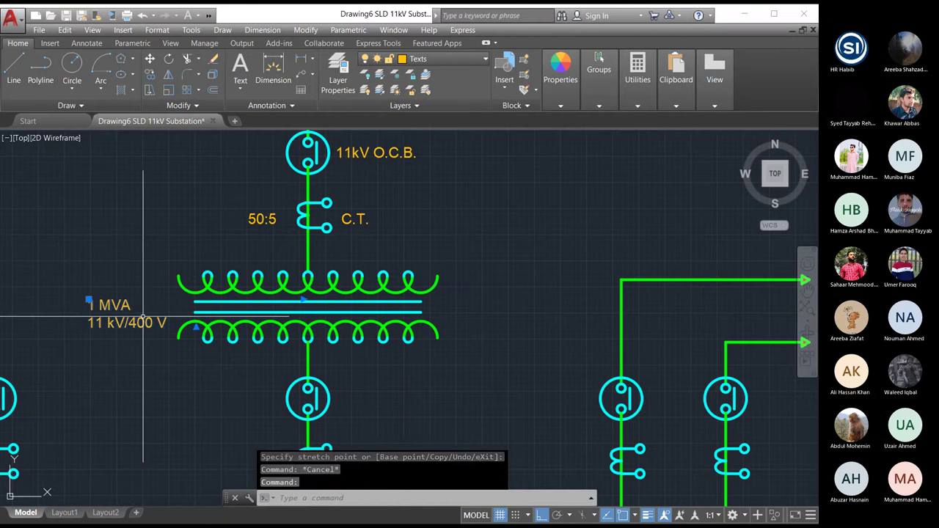
Add a third line 'Transformer' and move the label up alongside the transformer.
double_click(163, 320)
click(171, 324)
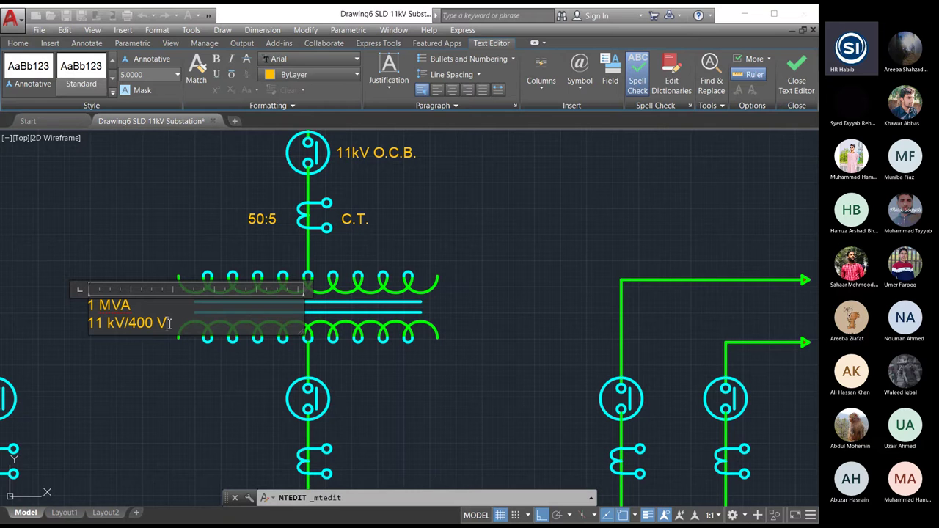
key(Return)
text(T)
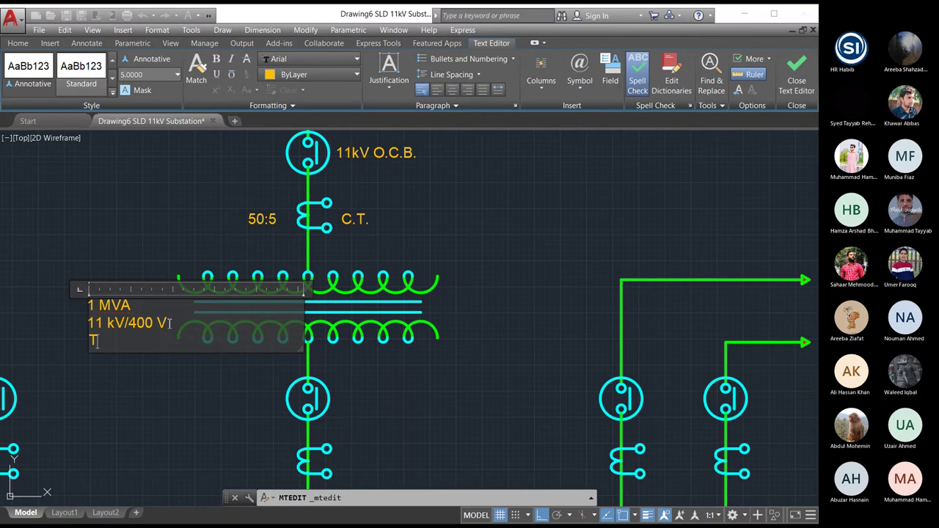
text(ransformer)
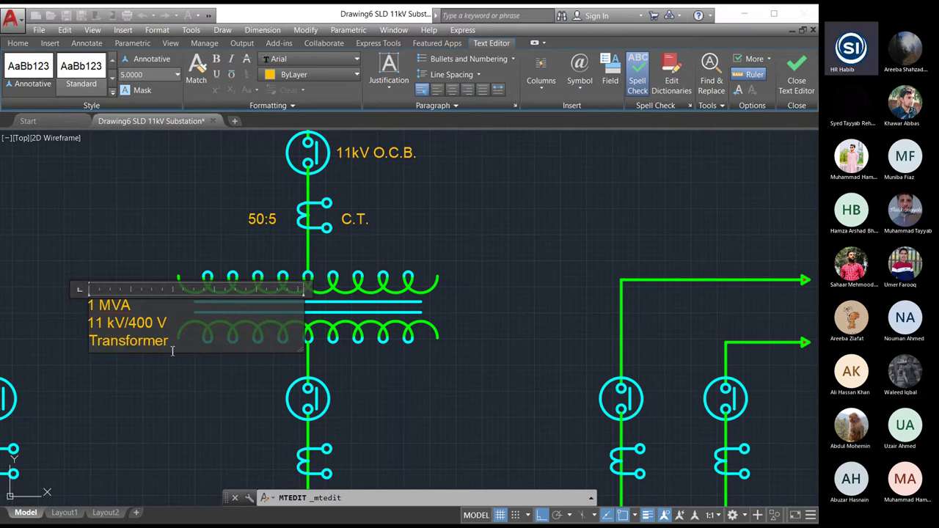
click(115, 422)
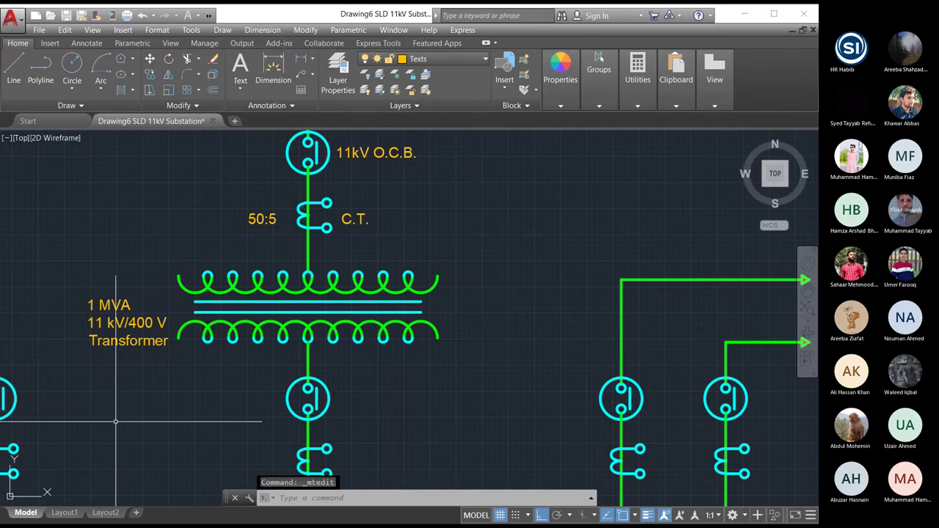
click(121, 315)
click(86, 308)
click(89, 299)
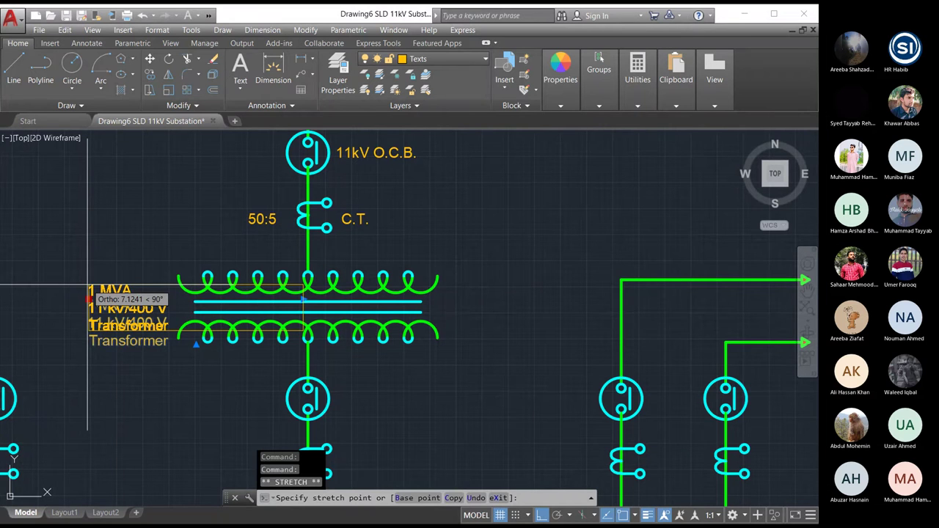
Copy the 11kV O.C.B. label and paste it beside the lower breaker.
key(Escape)
scroll(297, 352, down, 2)
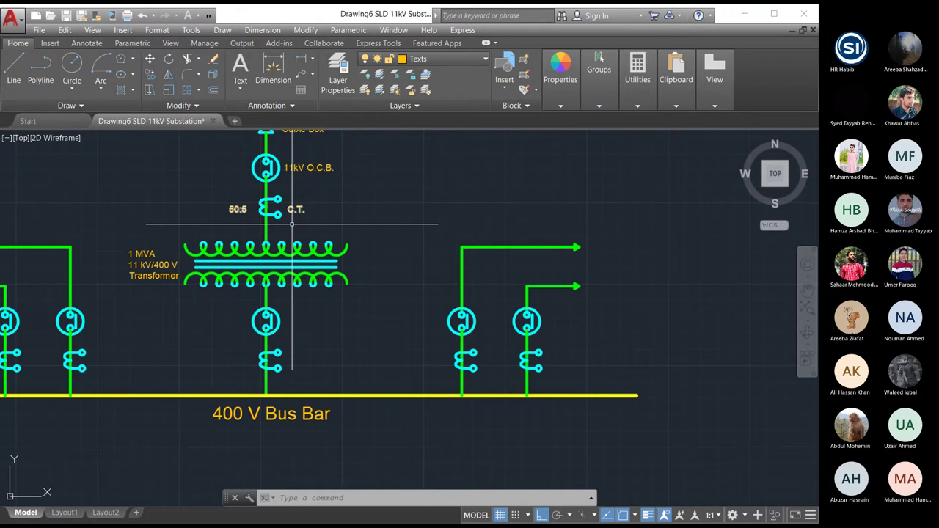
scroll(292, 224, down, 2)
scroll(295, 246, up, 4)
click(295, 246)
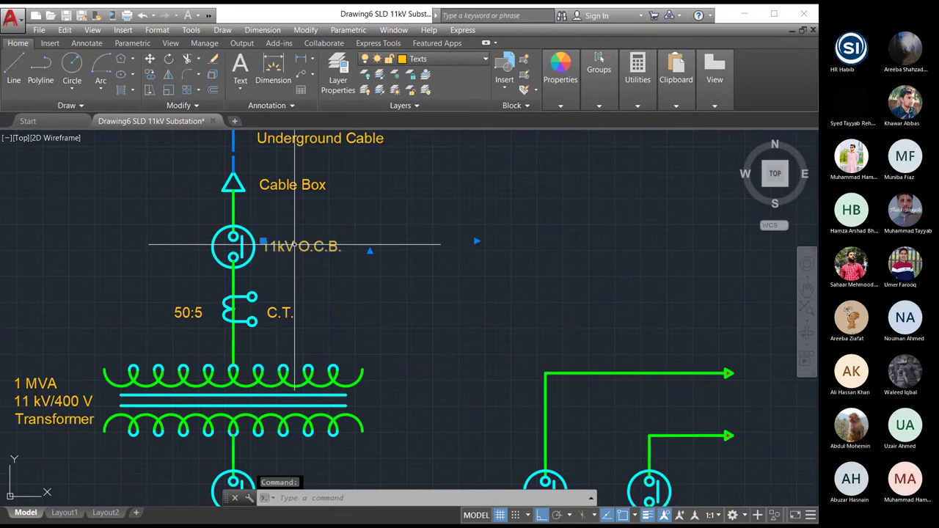
key(ctrl+c)
key(ctrl+v)
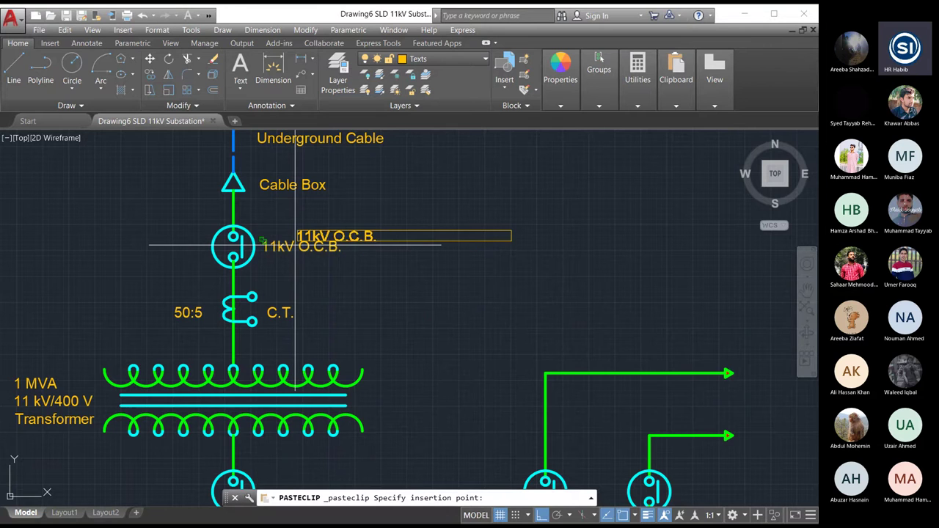
scroll(295, 246, down, 4)
scroll(319, 369, up, 6)
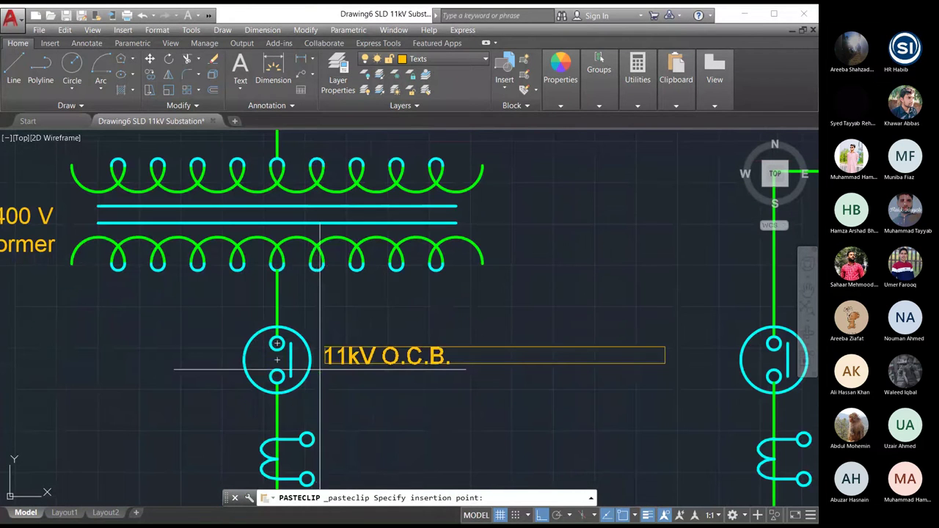
click(320, 369)
Replace '11kV' with 'Main' so the pasted label reads 'Main O.C.B.'.
double_click(349, 359)
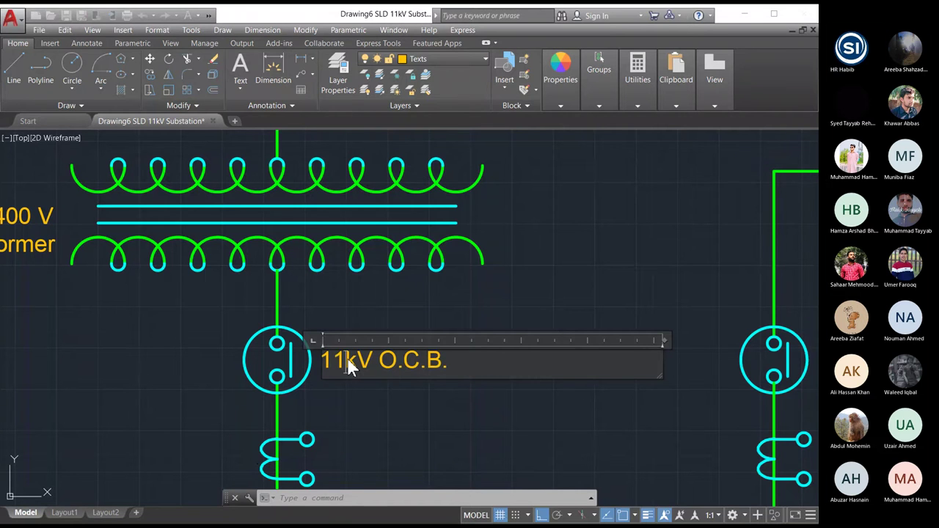
double_click(347, 358)
text(Main)
click(236, 449)
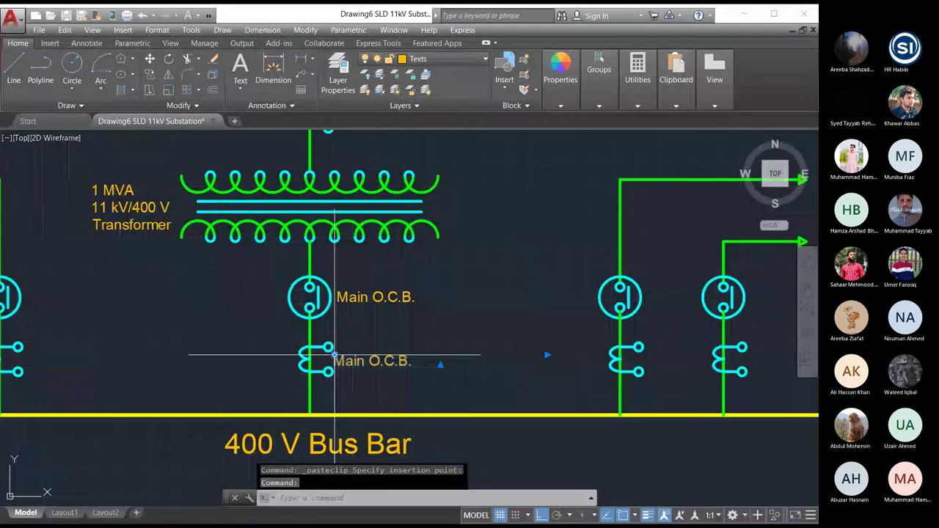
Reposition the Main O.C.B. label with Ortho temporarily turned off.
click(334, 356)
scroll(335, 356, up, 5)
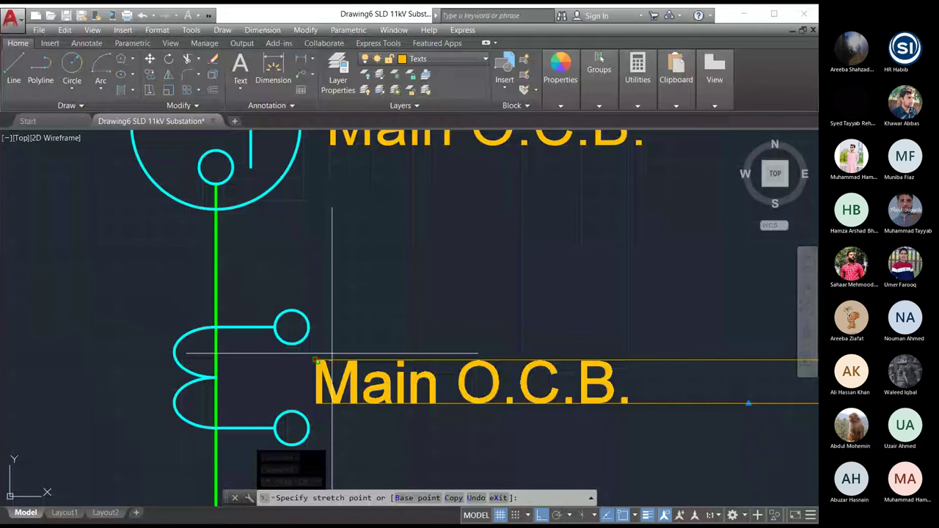
key(Escape)
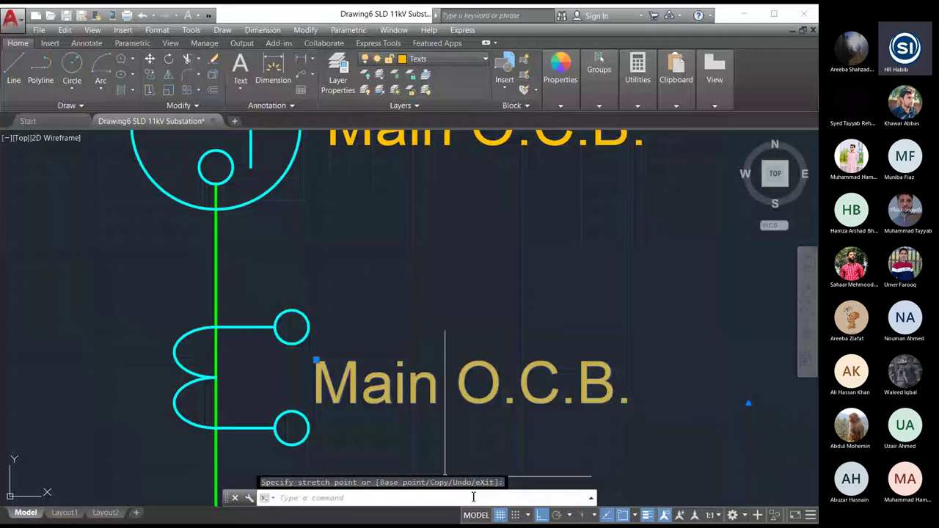
click(528, 515)
click(541, 515)
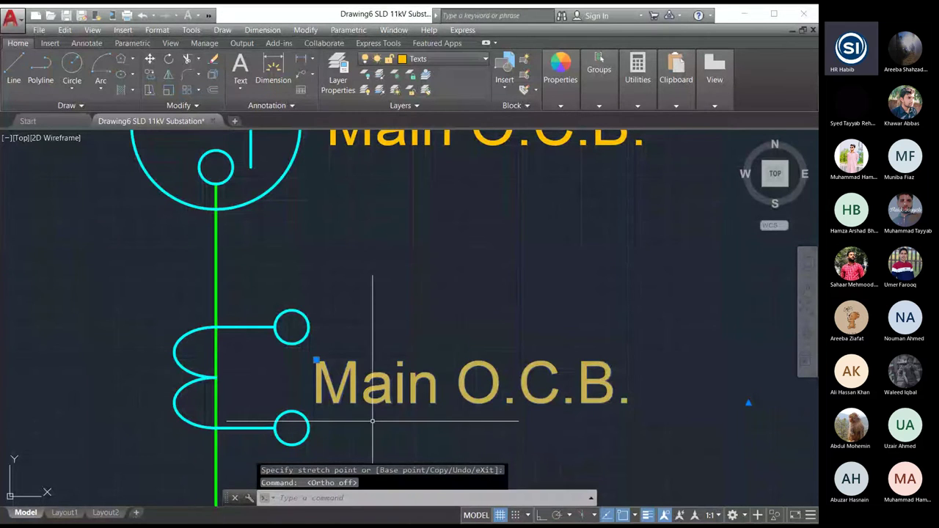
click(330, 360)
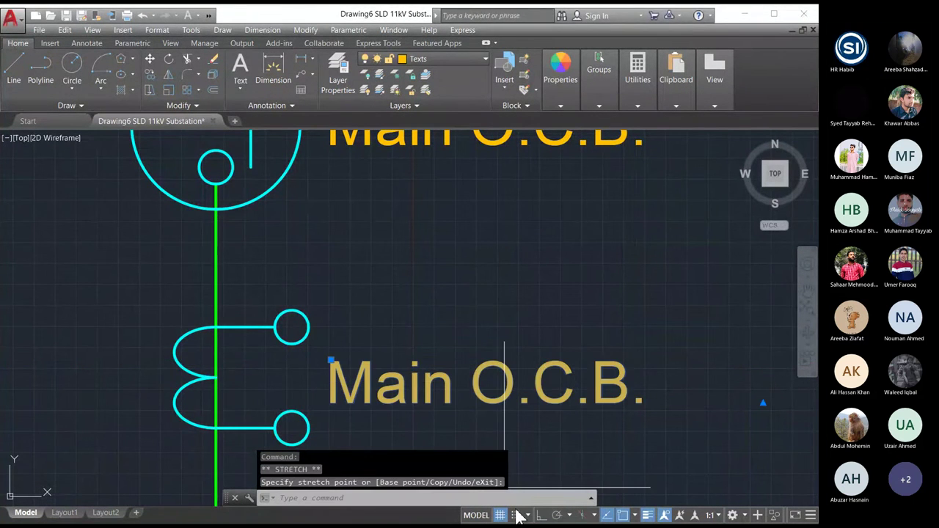
click(541, 514)
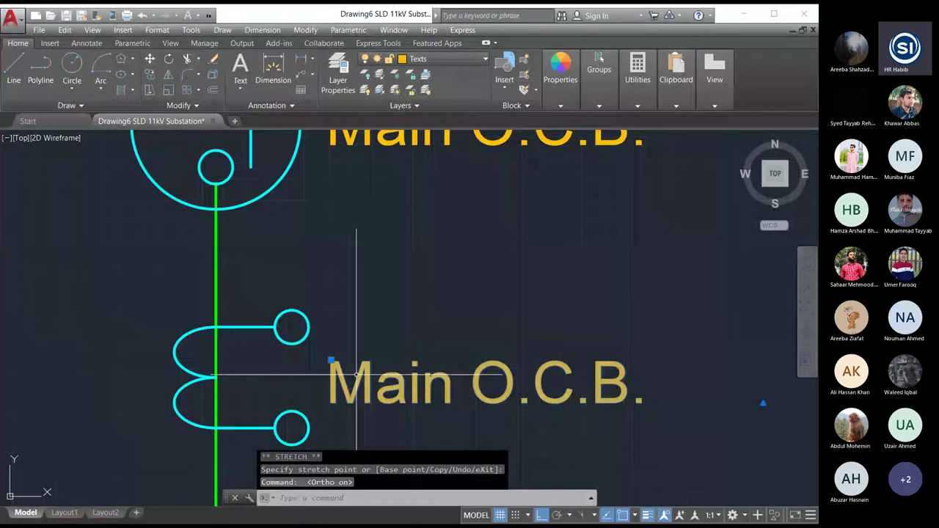
scroll(350, 362, down, 2)
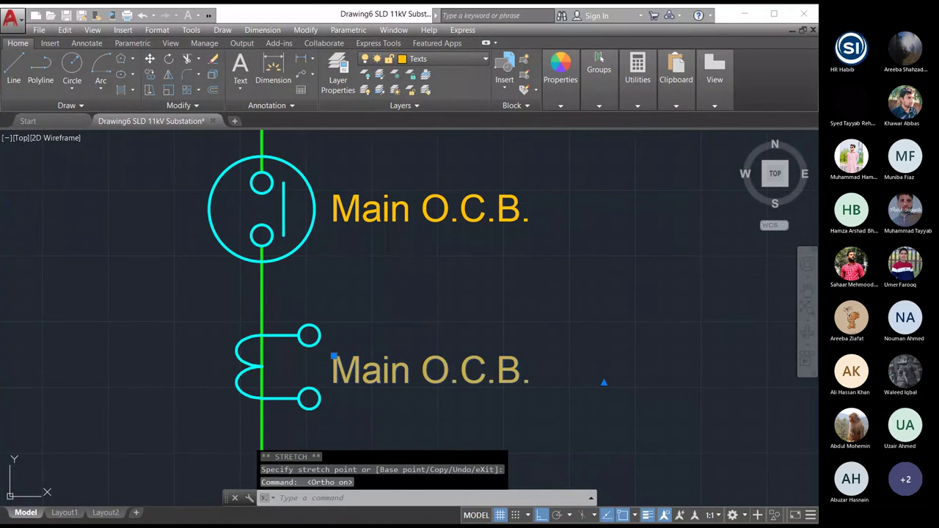
key(Escape)
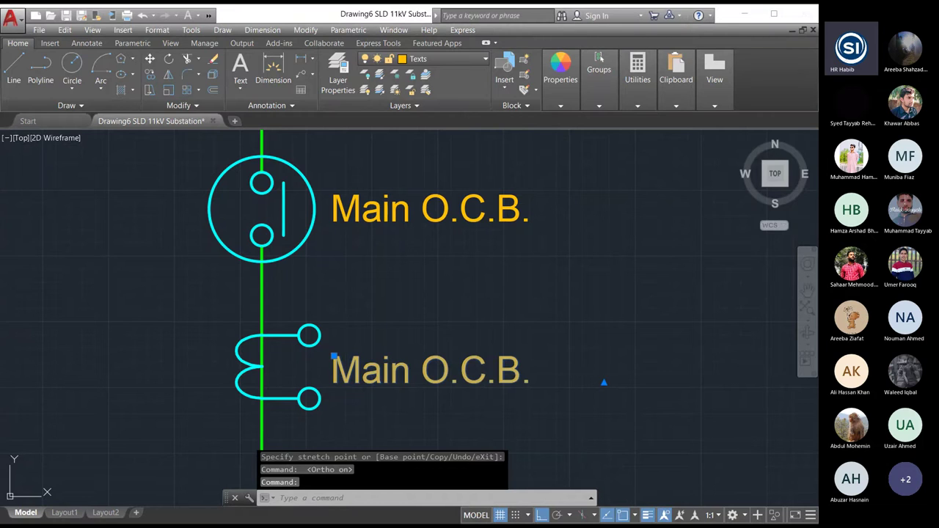
Rewrite the lower Main O.C.B. label as '1200:5 CT'.
double_click(363, 371)
key(ctrl+a)
text(1200)
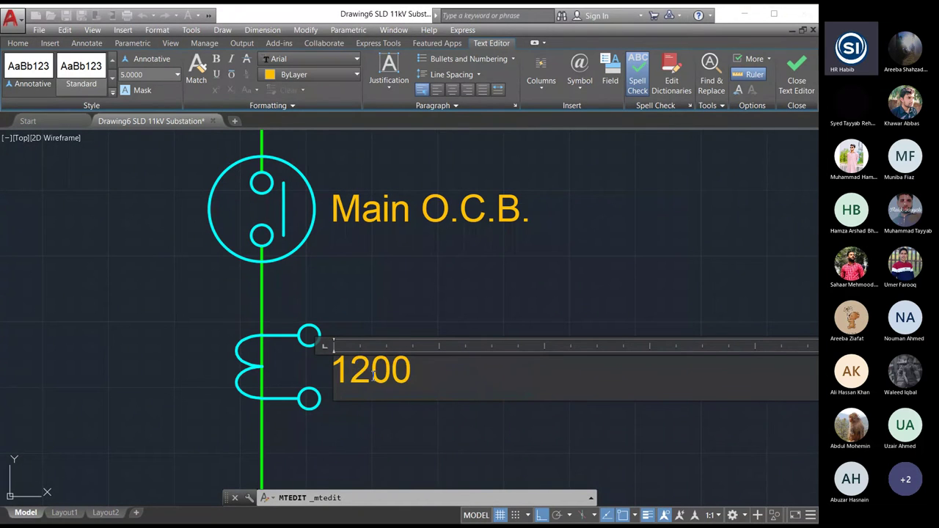
text(:5 CT)
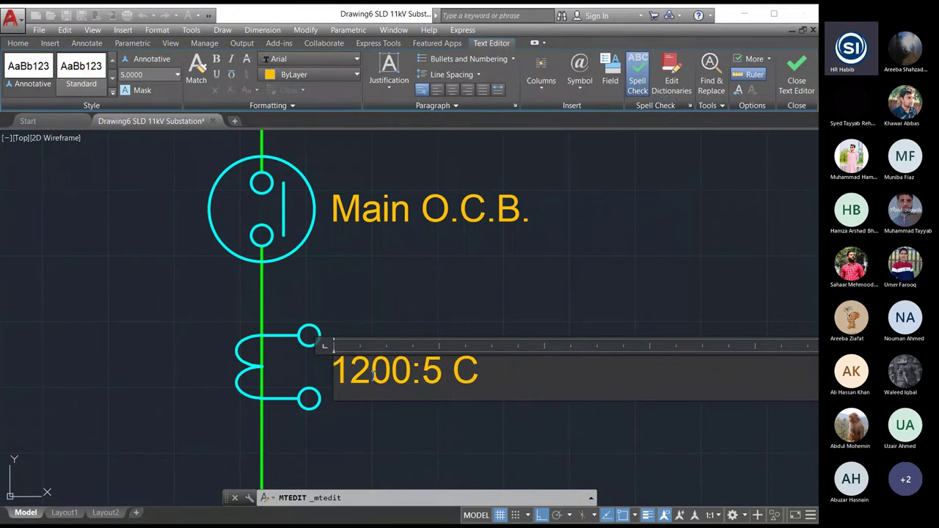
click(644, 238)
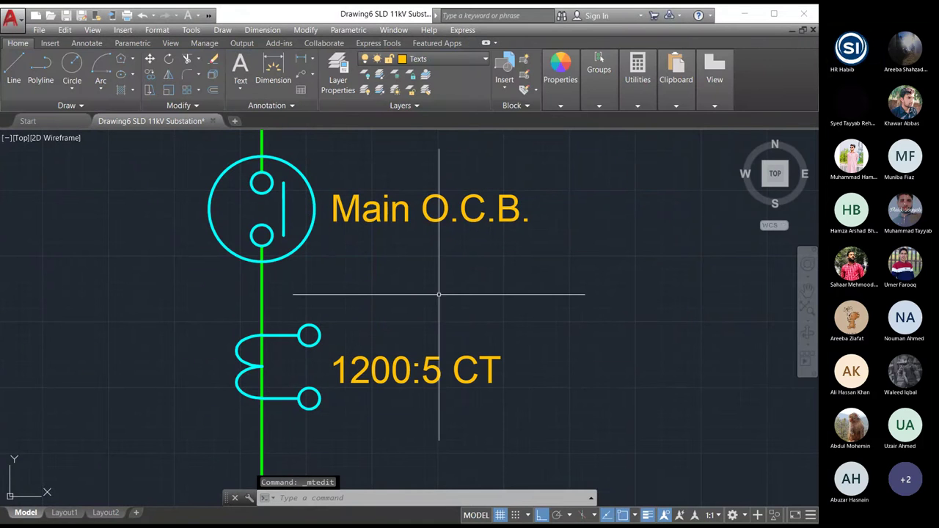
scroll(439, 295, down, 5)
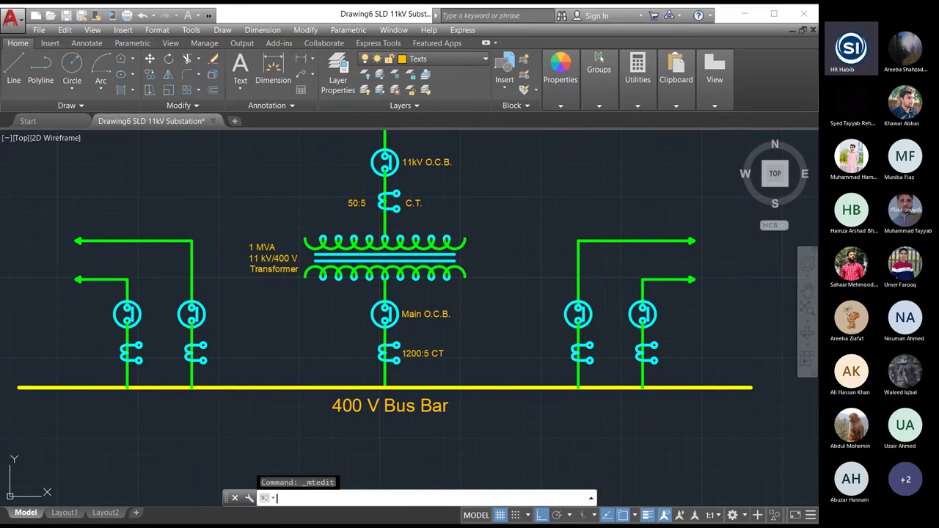
scroll(335, 453, down, 2)
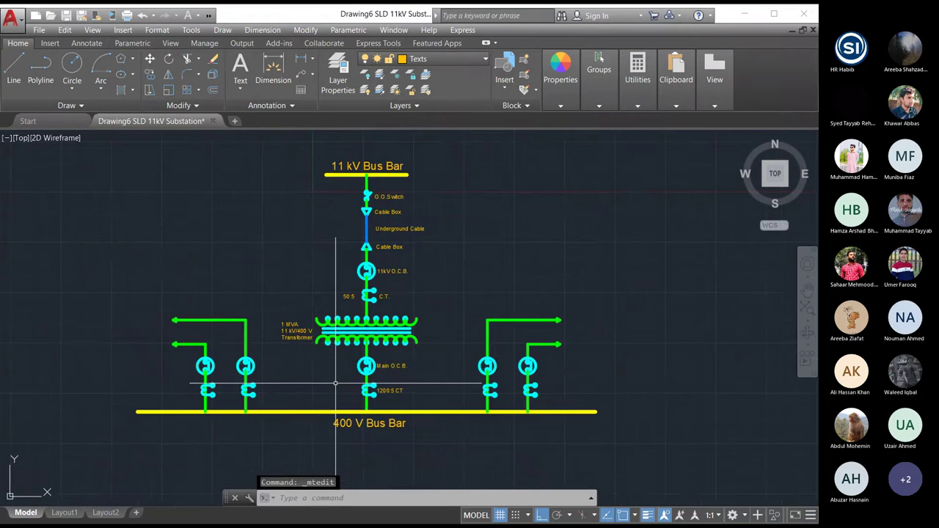
scroll(385, 338, up, 2)
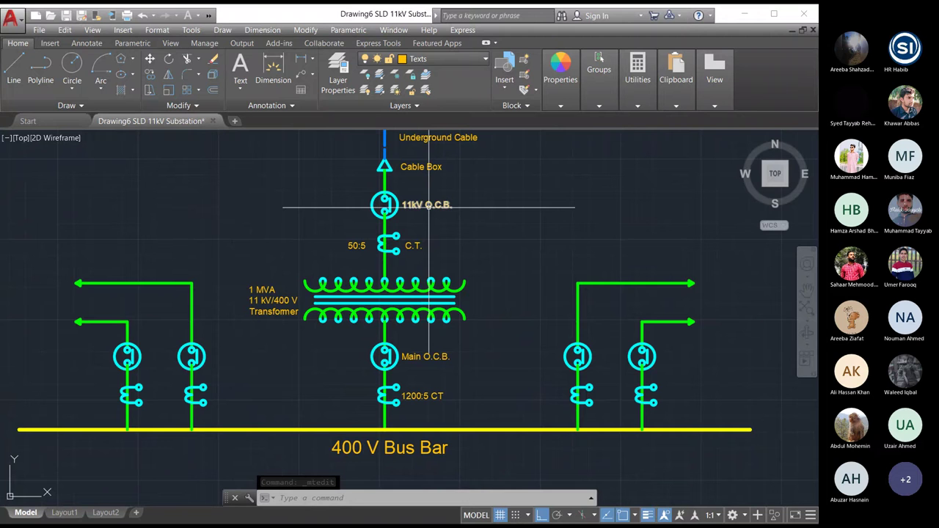
Paste a copy of the O.C.B. label beside the left feeder breaker and change it to 400 V O.C.B.
key(ctrl+v)
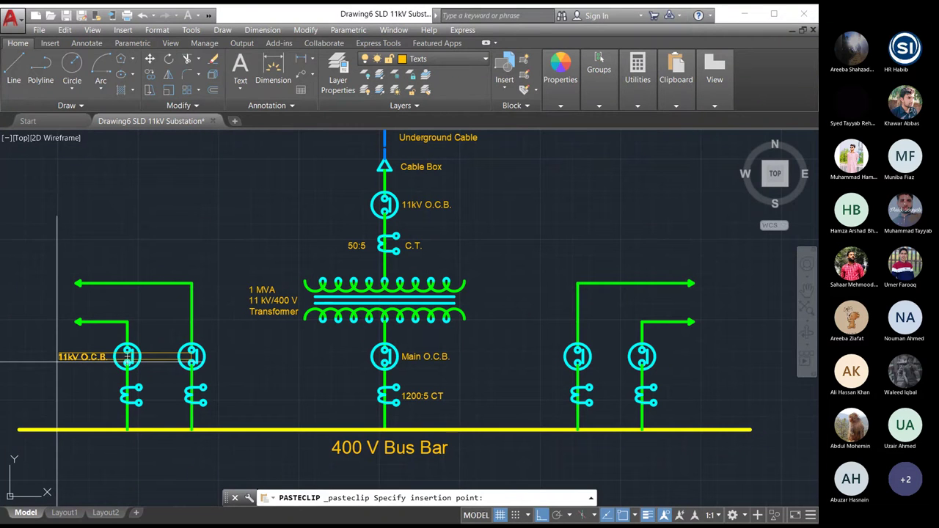
click(57, 362)
double_click(71, 355)
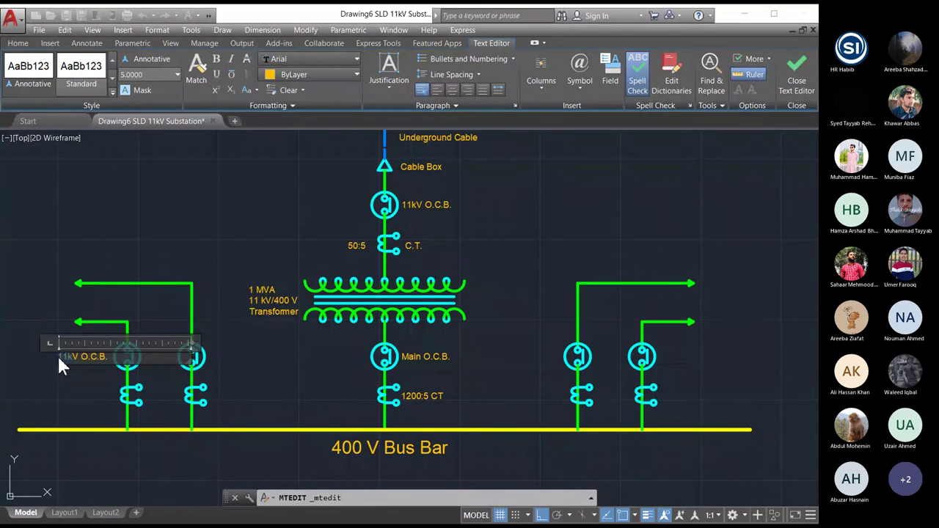
text(400 V)
click(153, 231)
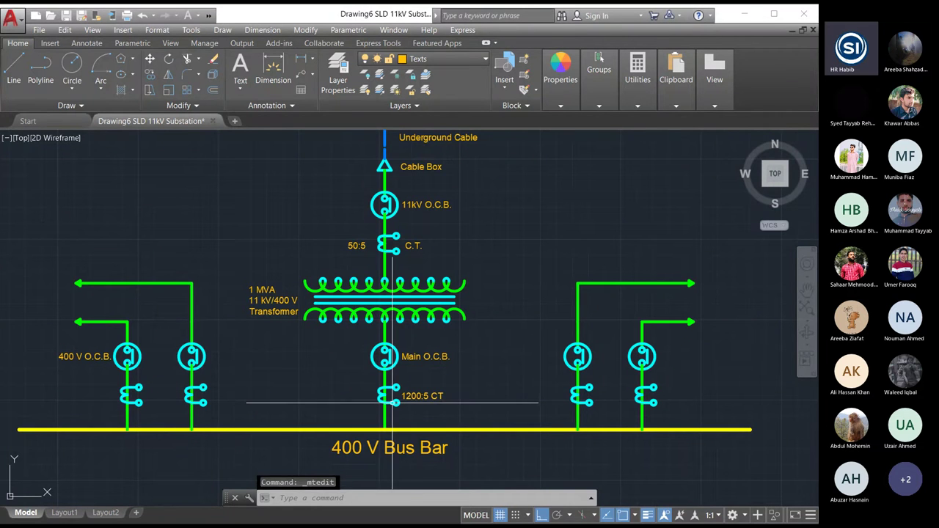
Copy the 1200:5 CT label beside the left feeder's CT and edit it to 200:5 CT.
click(414, 397)
key(ctrl+c)
key(ctrl+v)
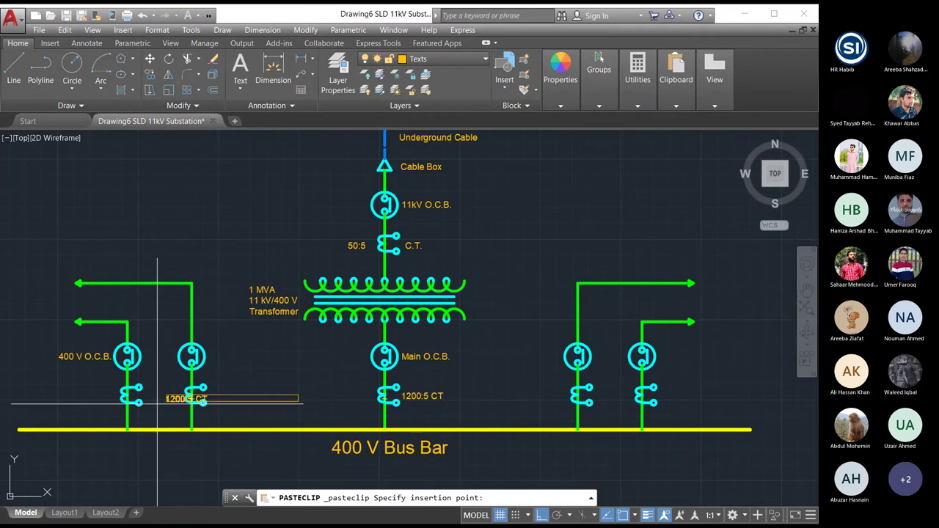
click(72, 401)
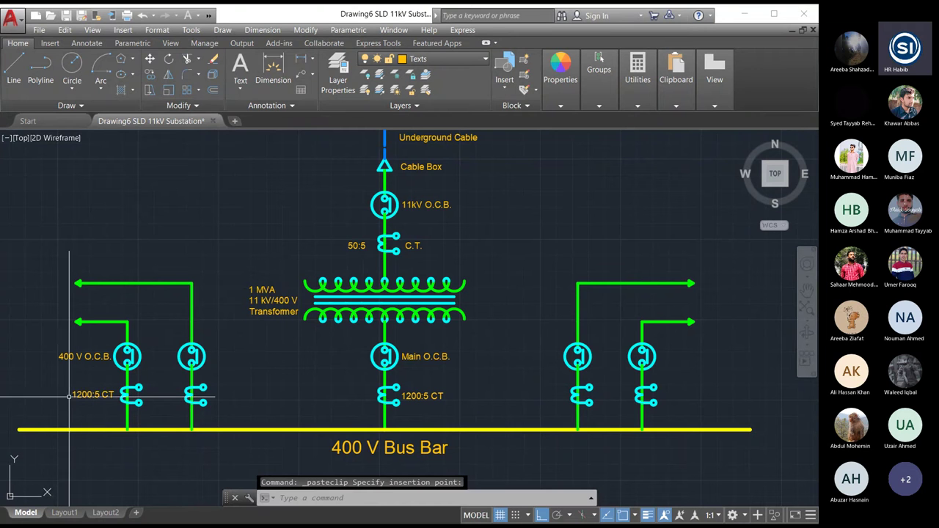
scroll(151, 370, up, 5)
scroll(314, 334, down, 3)
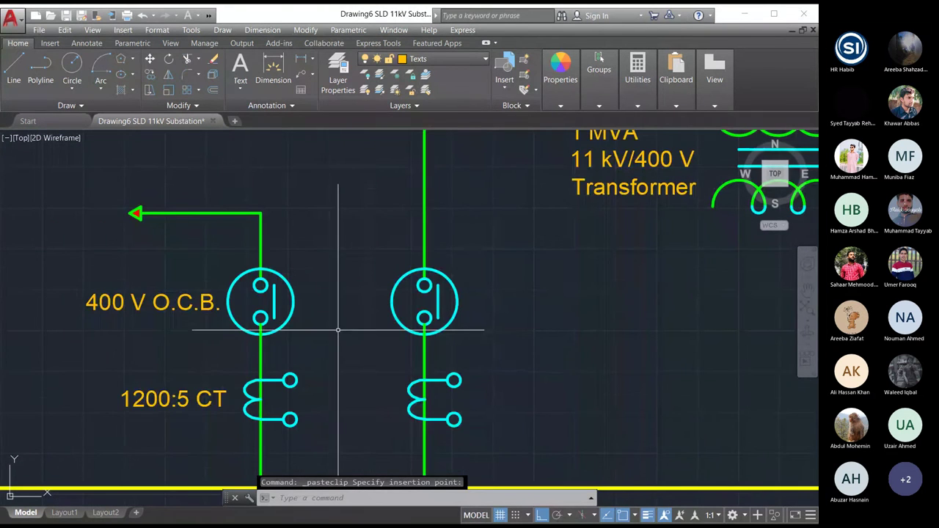
click(122, 391)
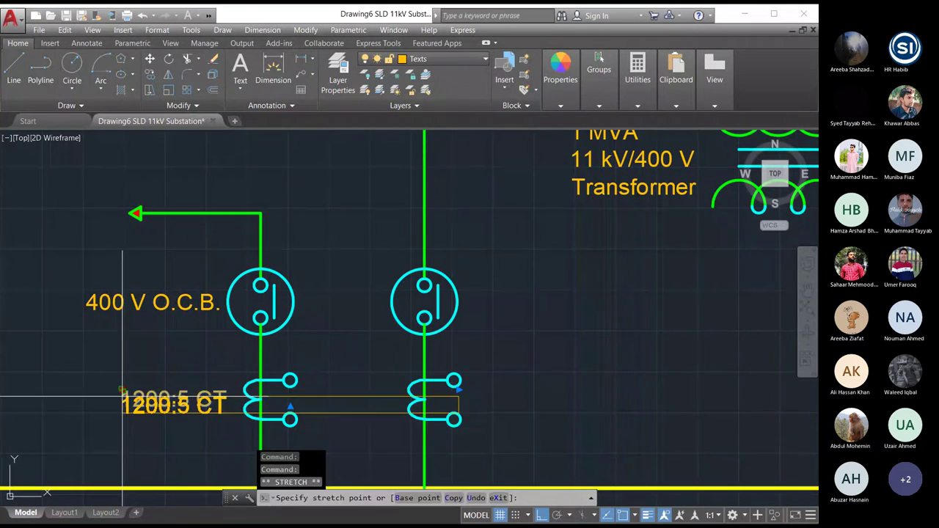
double_click(136, 402)
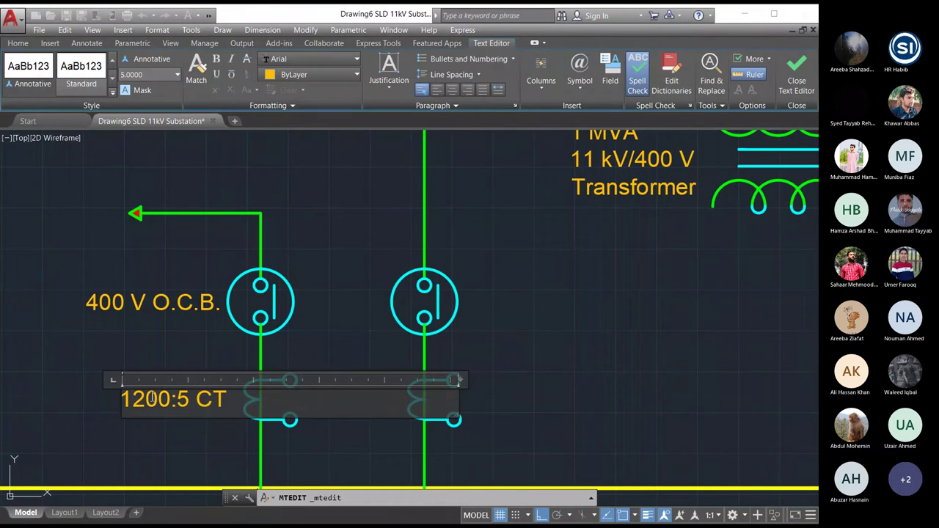
key(BackSpace)
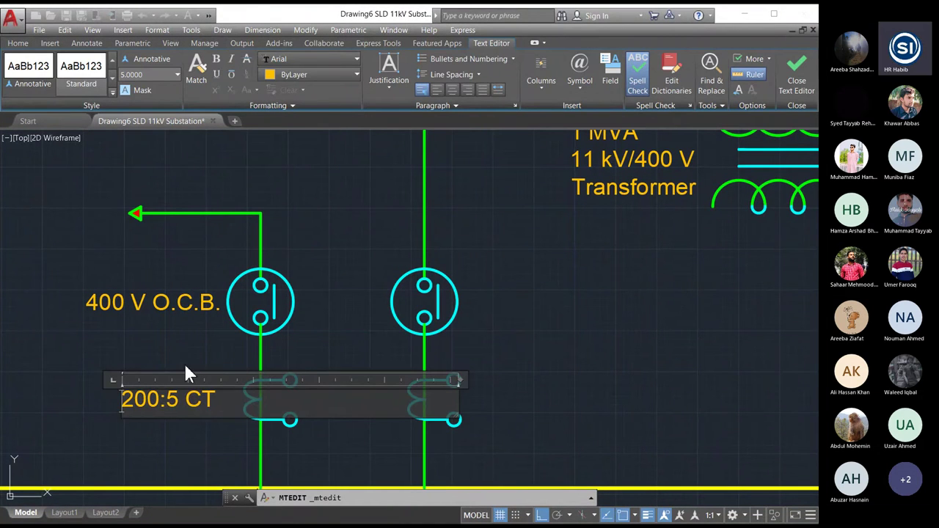
click(185, 364)
Move the 200:5 CT label into position next to the left feeder's current transformer.
scroll(111, 355, down, 2)
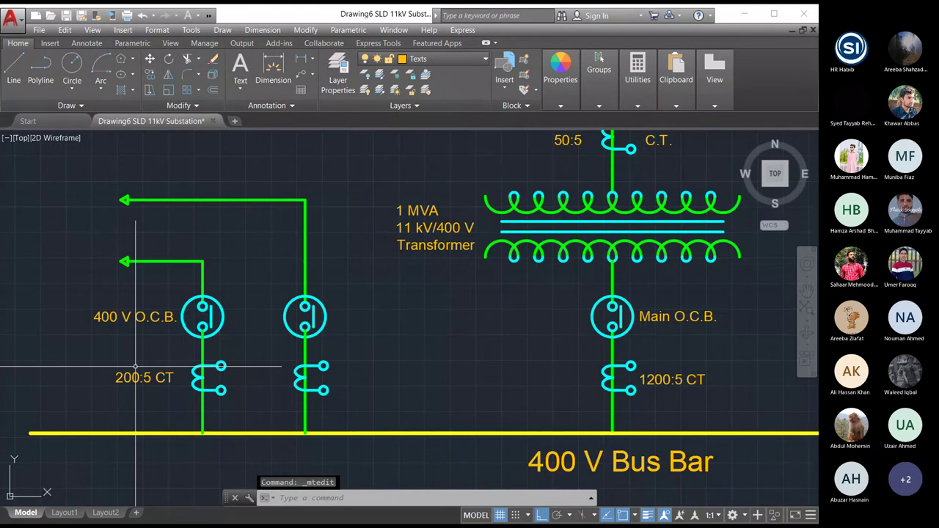
click(139, 378)
scroll(142, 373, up, 5)
click(44, 381)
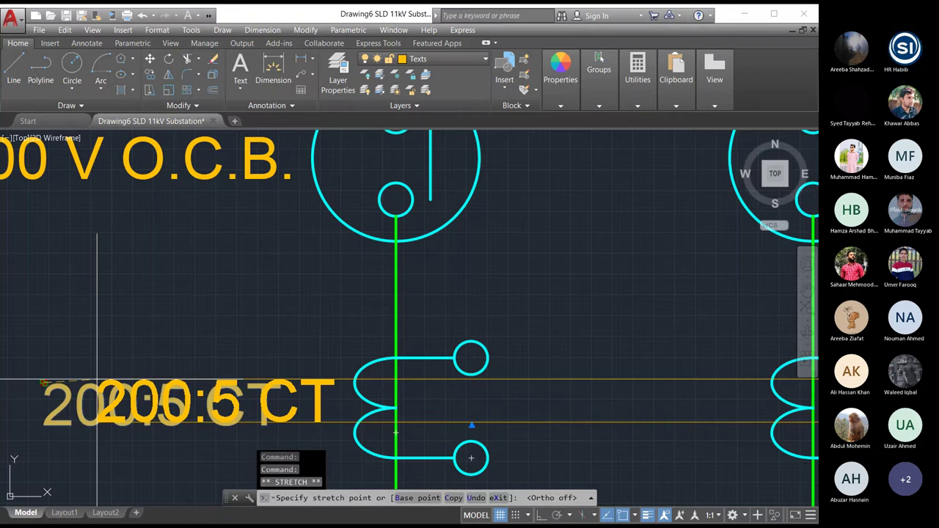
click(73, 396)
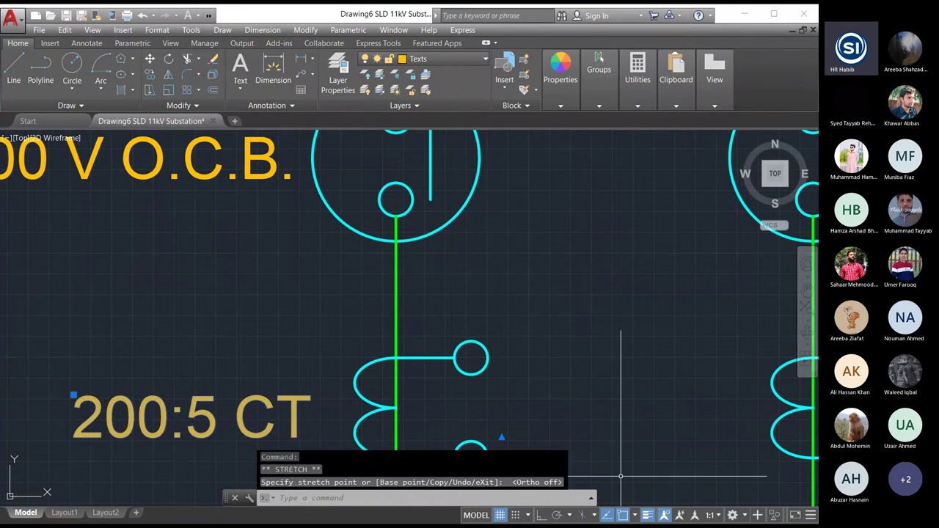
key(F8)
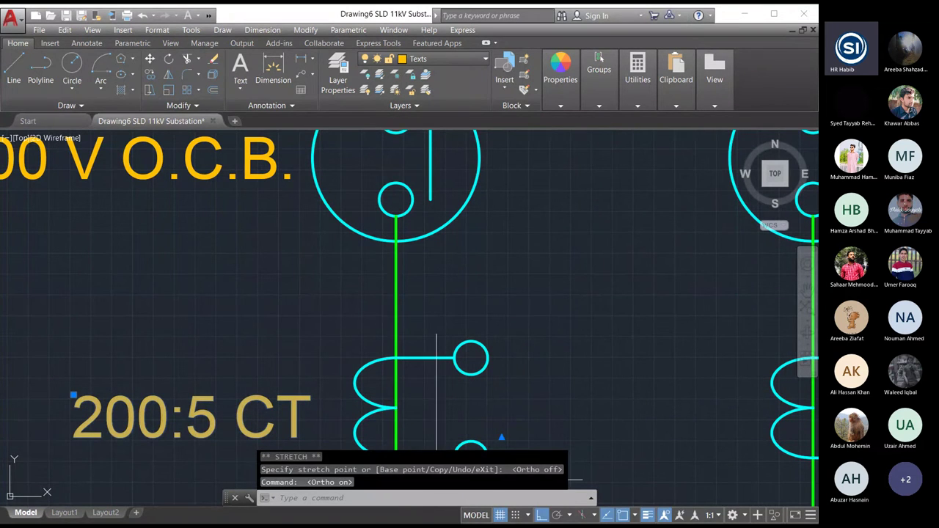
scroll(282, 311, down, 2)
scroll(282, 312, down, 3)
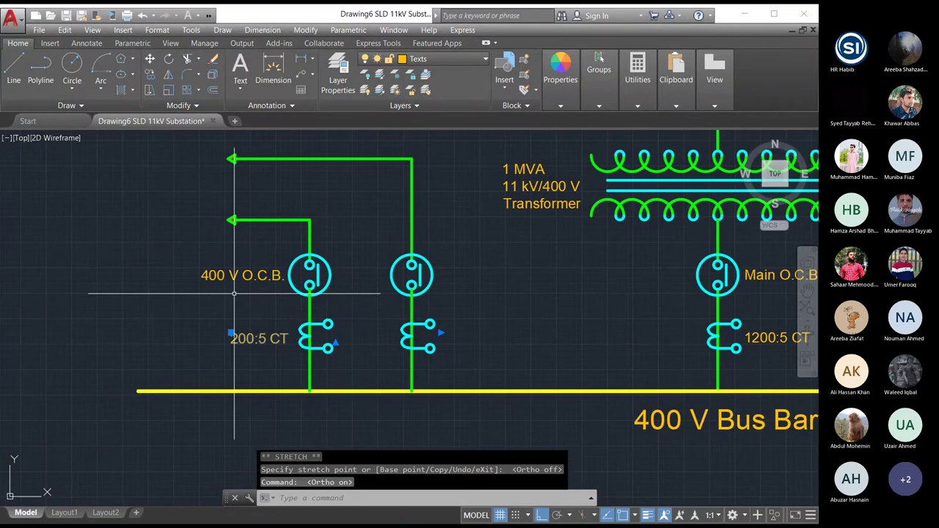
scroll(206, 294, down, 2)
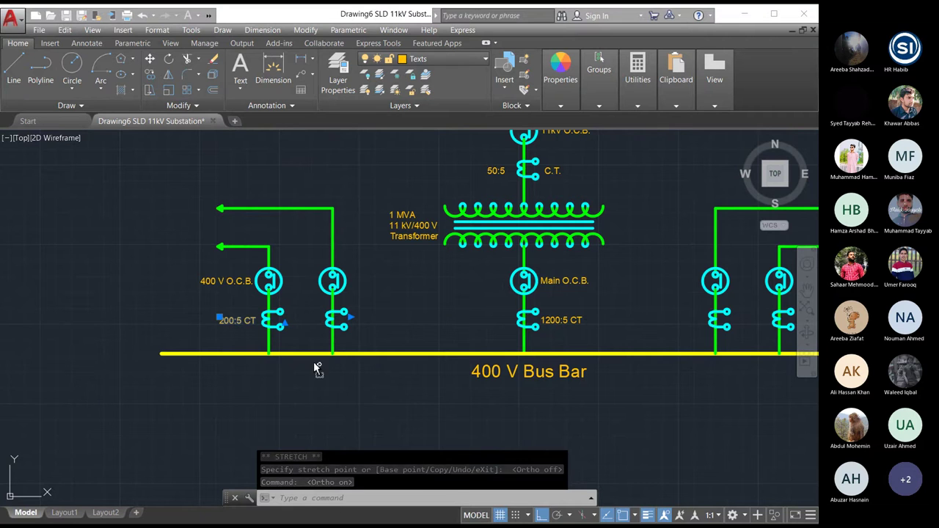
Paste a copy of the 400 V O.C.B. label beside the right feeder's breaker.
click(221, 282)
scroll(91, 315, down, 2)
key(ctrl+v)
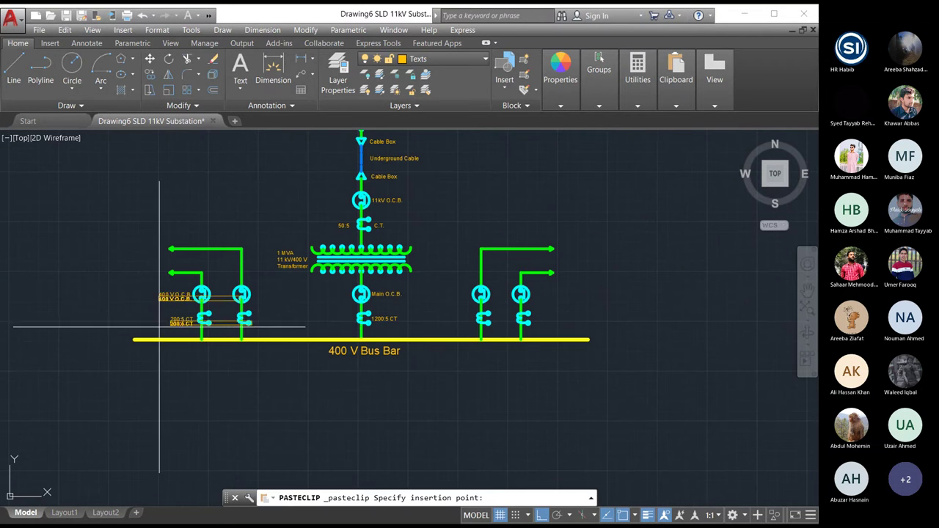
key(Escape)
key(Escape)
key(Escape)
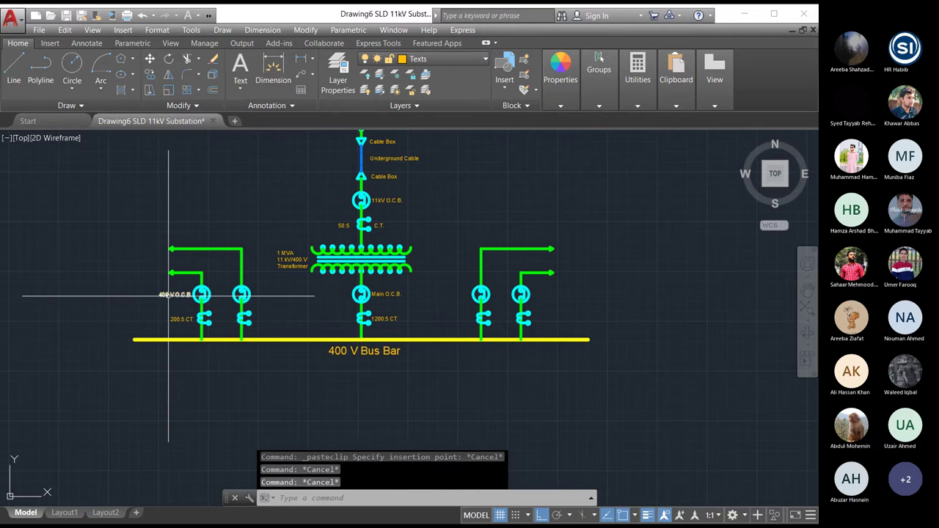
click(169, 296)
key(ctrl+v)
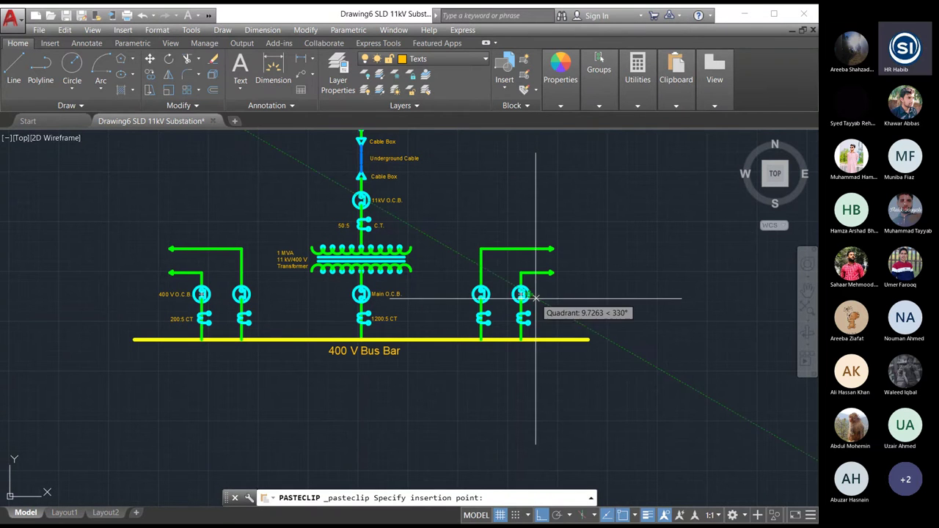
click(541, 298)
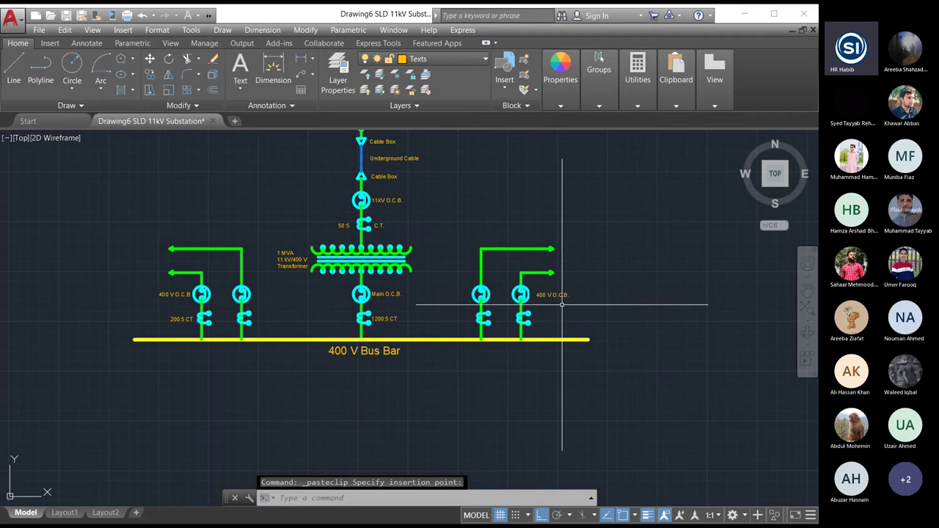
scroll(561, 302, up, 4)
scroll(612, 295, down, 3)
scroll(541, 309, up, 5)
Shift the right feeder's 400 V O.C.B. label to the left, next to its breaker.
click(541, 314)
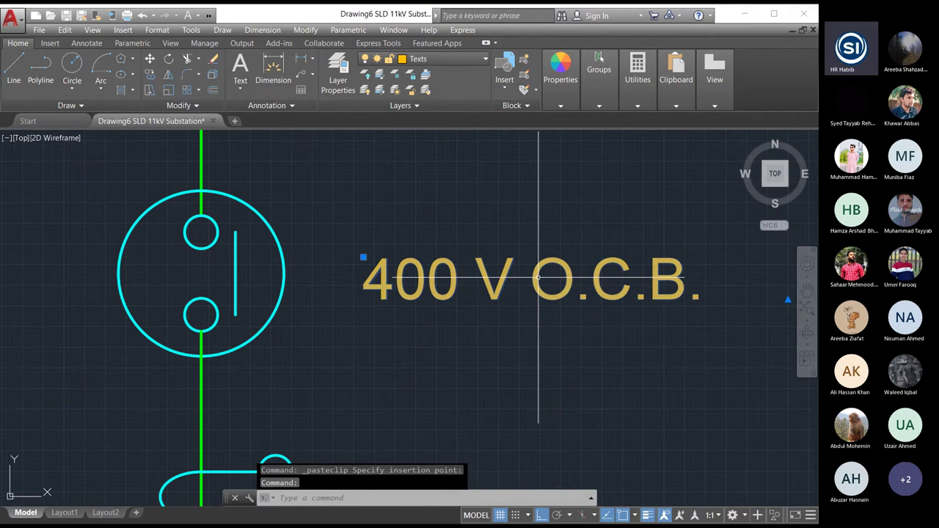
click(362, 257)
click(309, 258)
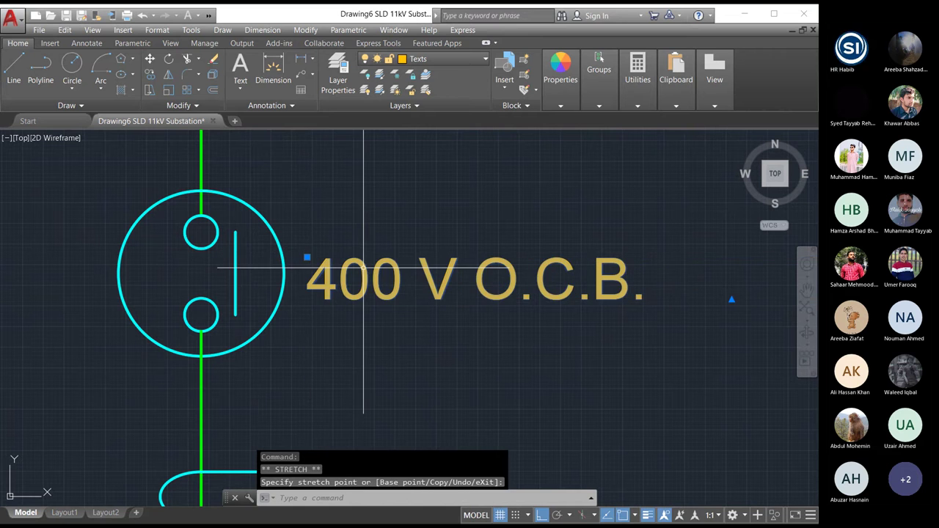
key(Escape)
key(Escape)
scroll(509, 287, down, 6)
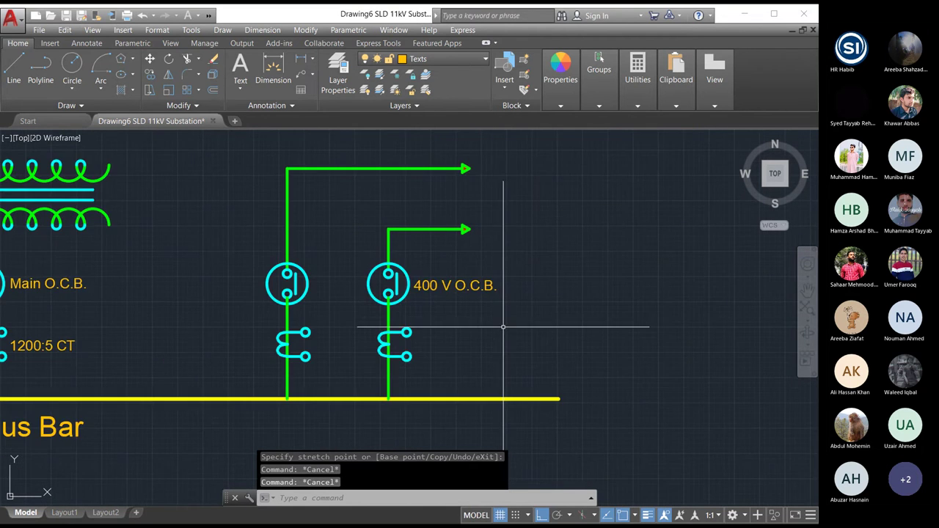
scroll(567, 335, down, 2)
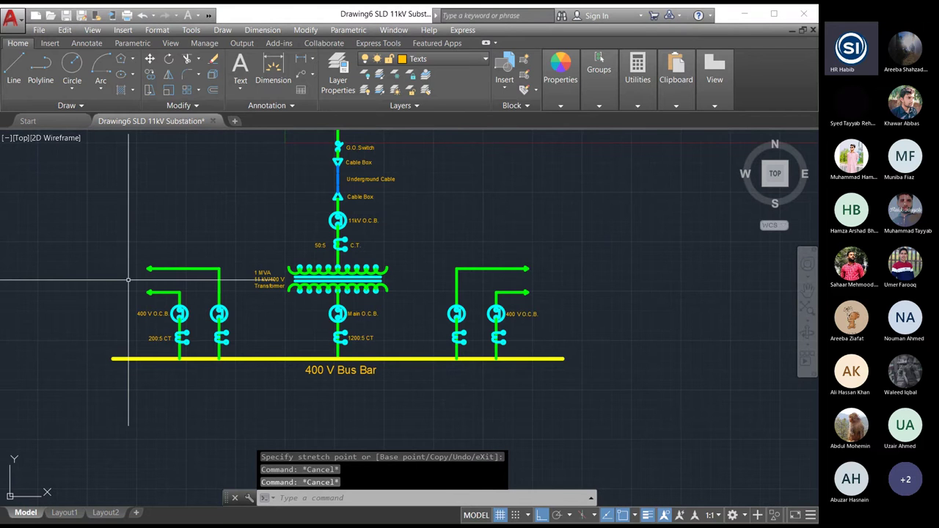
scroll(138, 278, up, 4)
Copy the 400 V Bus Bar label and start pasting it near the left feeder.
click(157, 364)
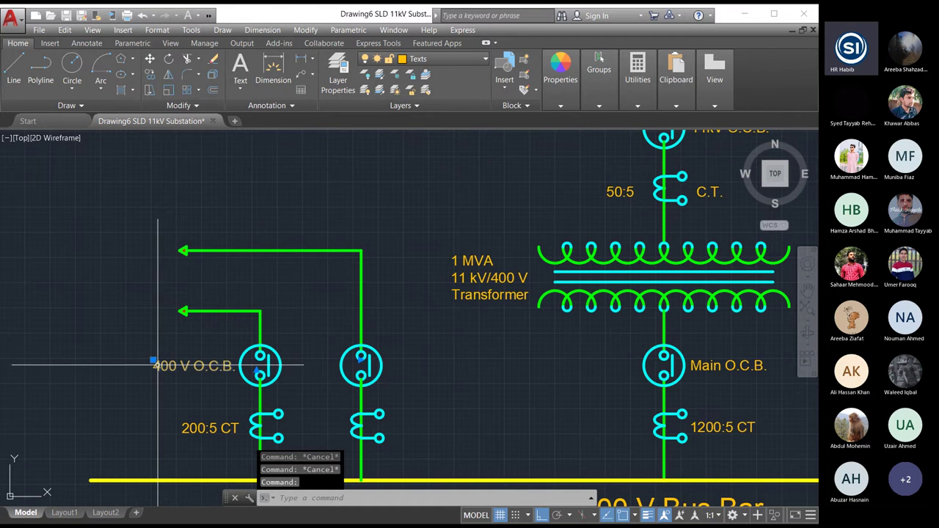
key(ctrl+c)
key(Escape)
key(Escape)
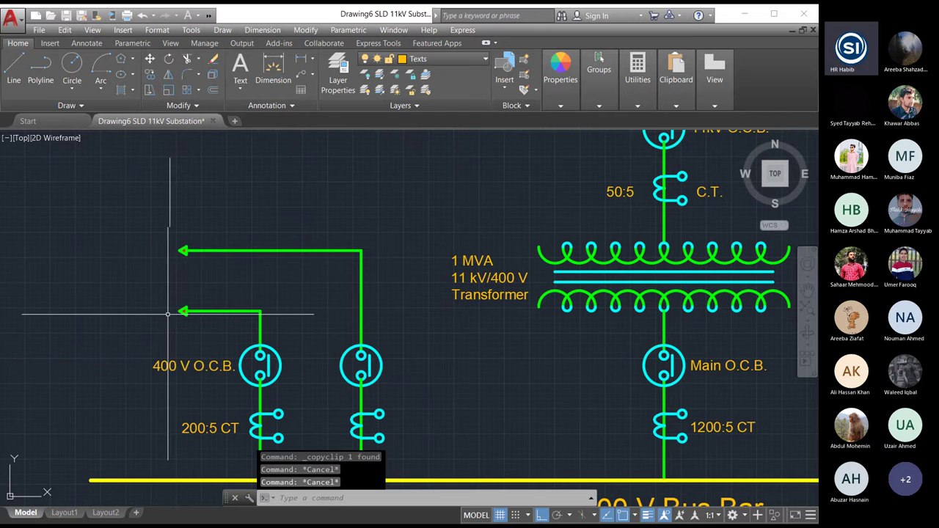
scroll(173, 317, down, 4)
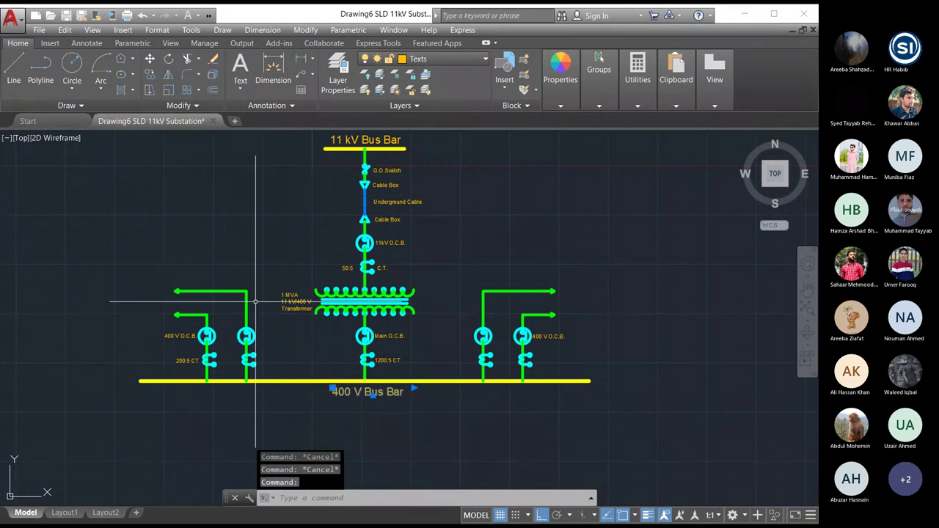
key(ctrl+v)
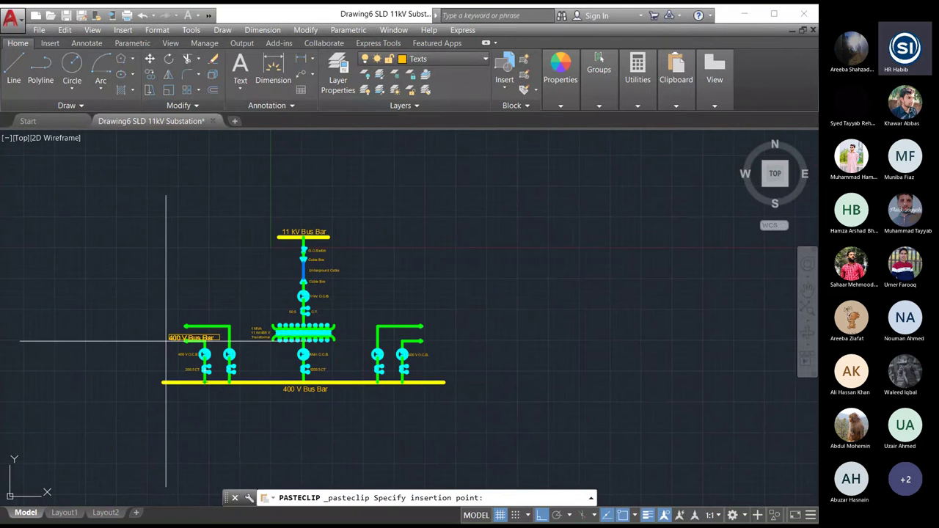
Place the pasted label above the left feeder arrows and reword it to 'To Consumers'.
scroll(136, 336, up, 4)
click(165, 339)
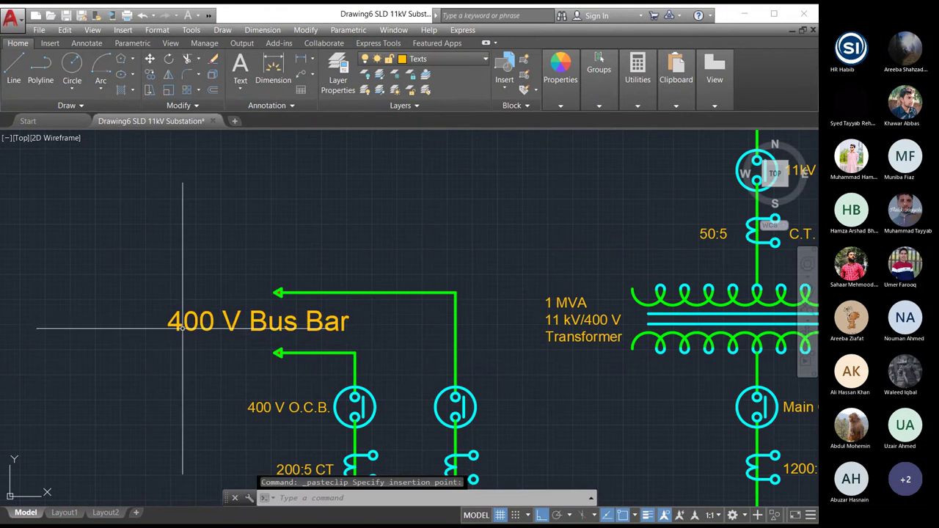
double_click(189, 322)
text(To)
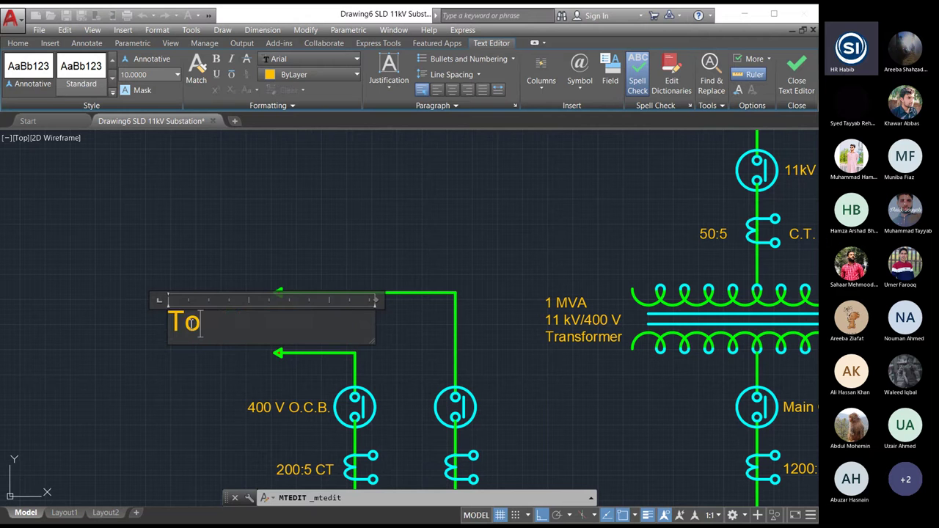
text( Consumers)
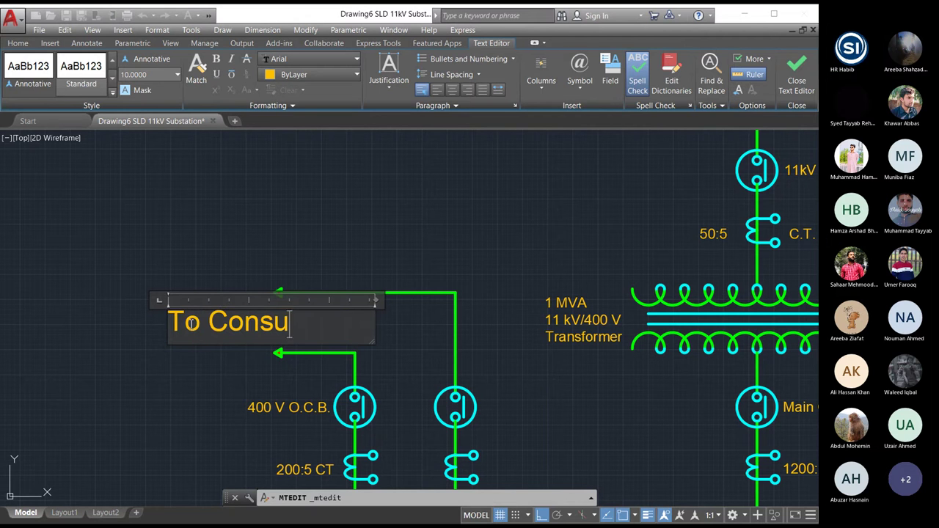
click(44, 286)
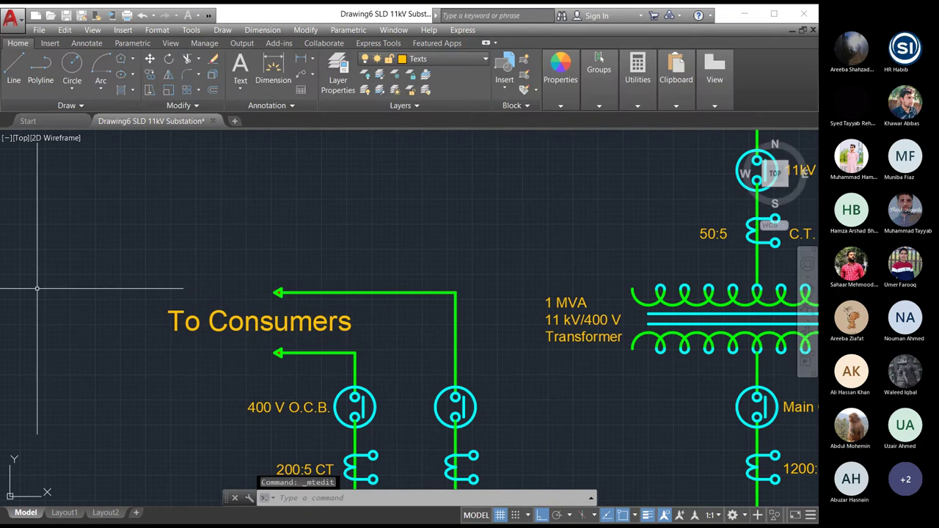
Copy the 'To Consumers' label above the right feeder arrows.
scroll(81, 299, down, 4)
click(80, 300)
key(ctrl+c)
key(ctrl+v)
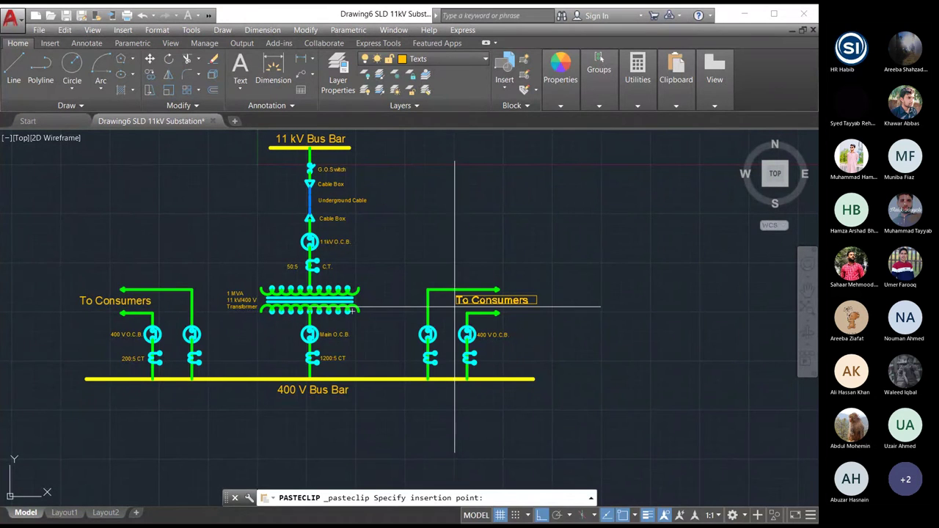
click(468, 307)
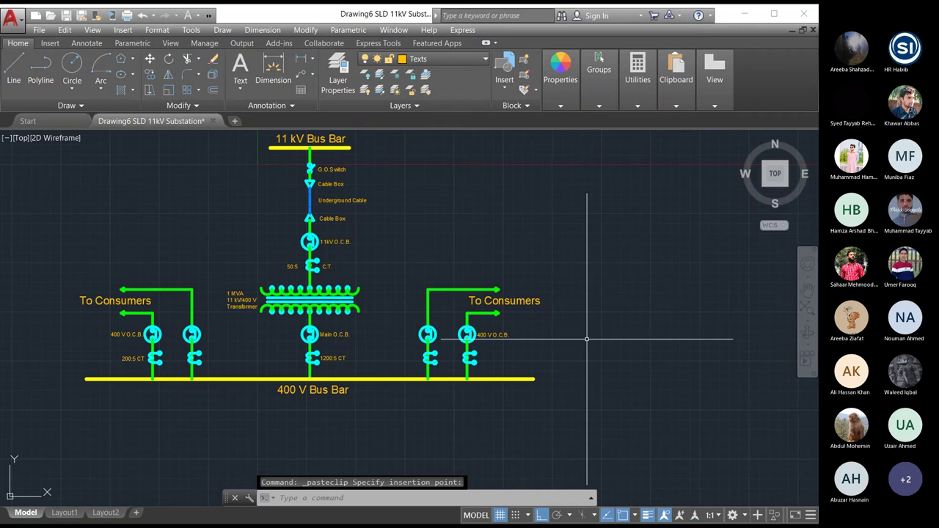
key(Escape)
scroll(419, 327, down, 3)
Save the labelled diagram and switch to the Layout1 sheet.
scroll(377, 285, up, 3)
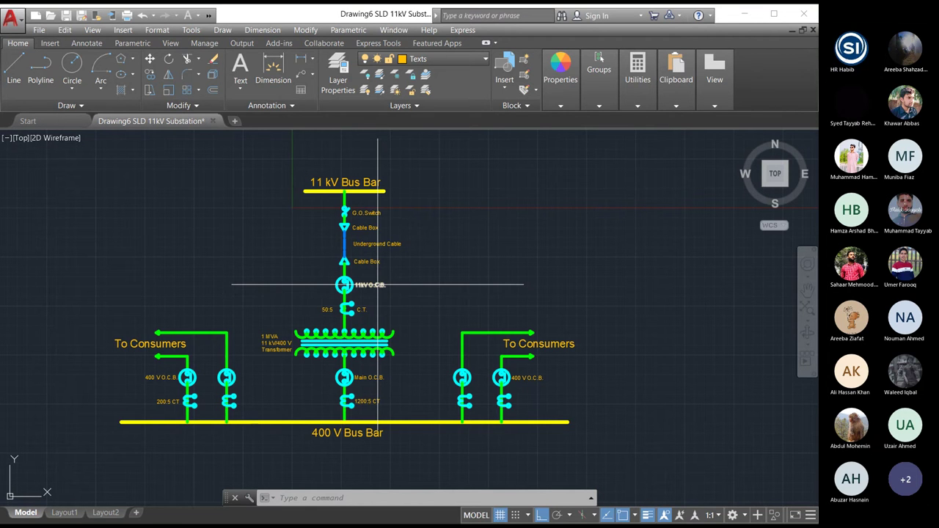
key(ctrl+s)
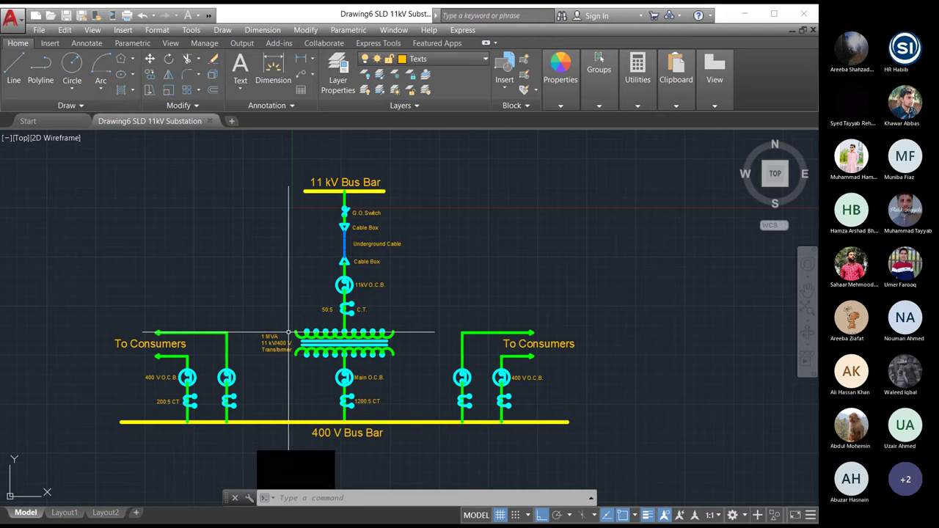
click(62, 513)
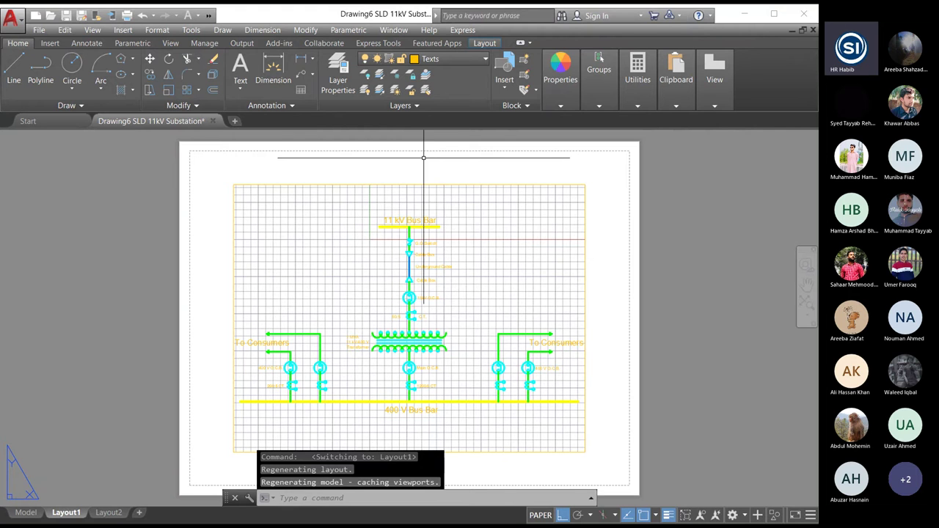
Delete the old viewport and draw a rectangular viewport spanning the sheet margins.
click(432, 185)
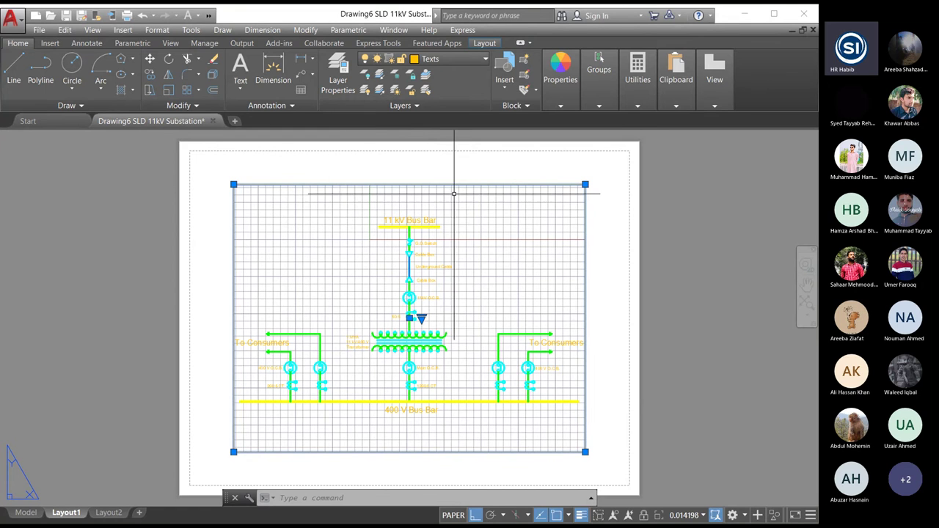
key(Delete)
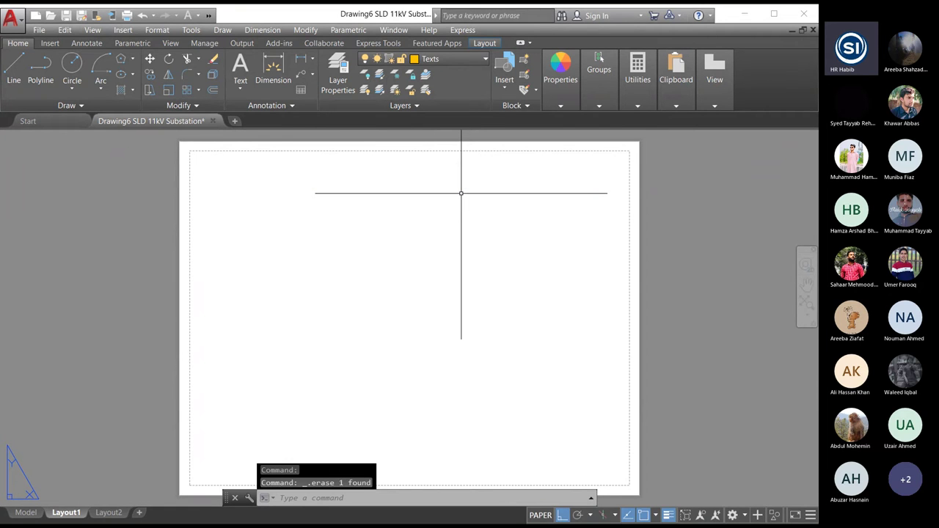
click(487, 43)
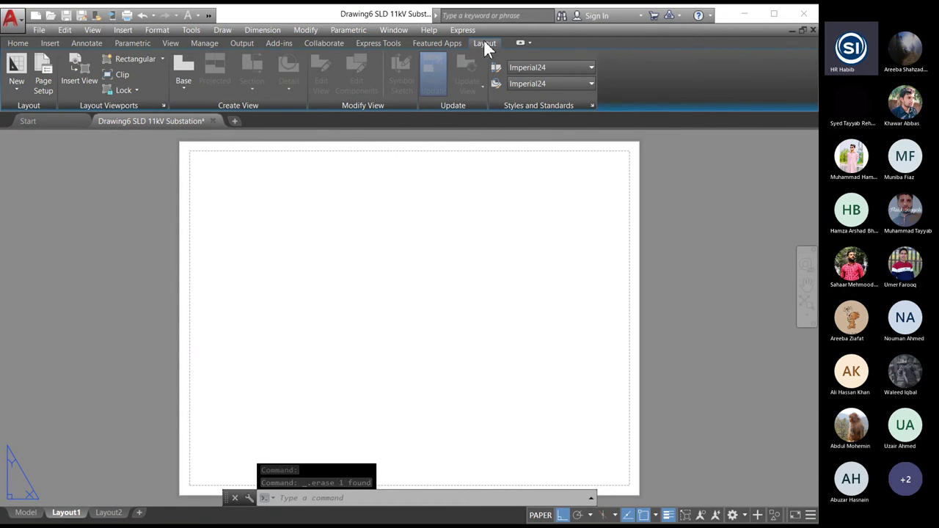
click(162, 58)
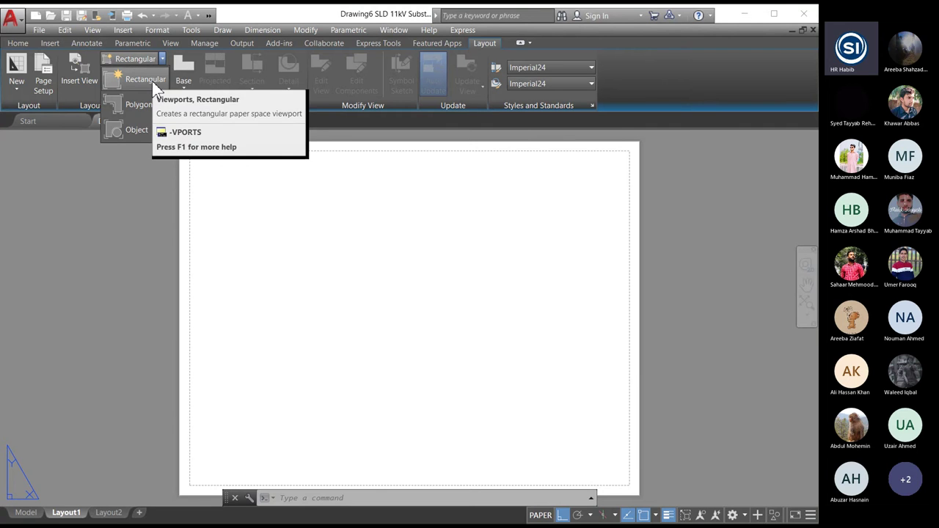
click(152, 81)
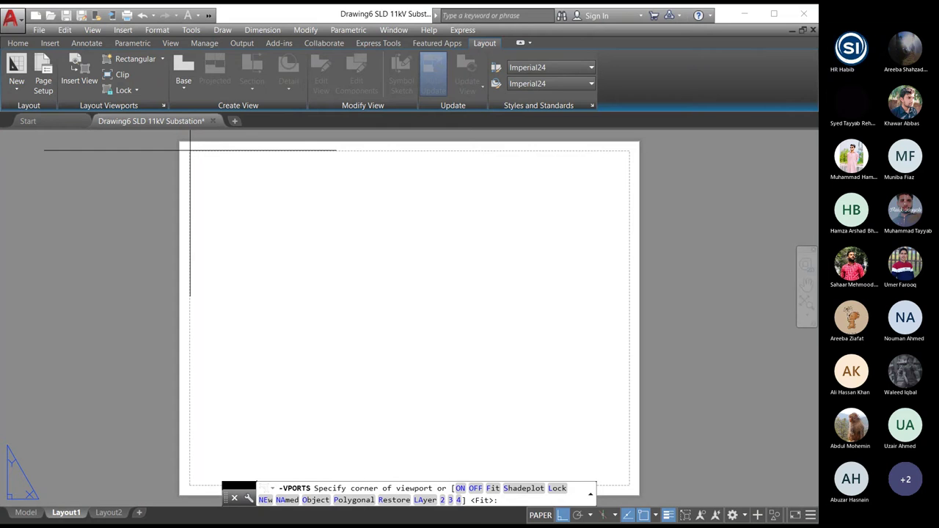
click(190, 150)
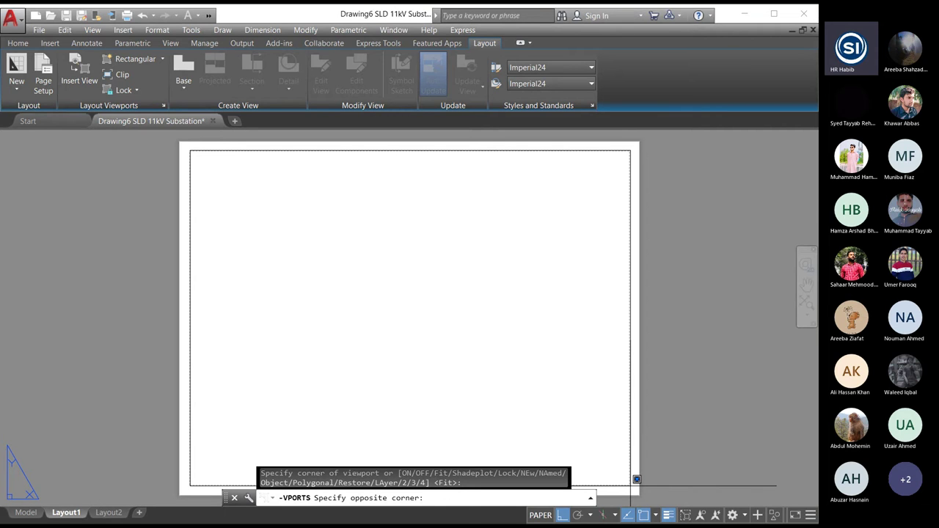
click(636, 479)
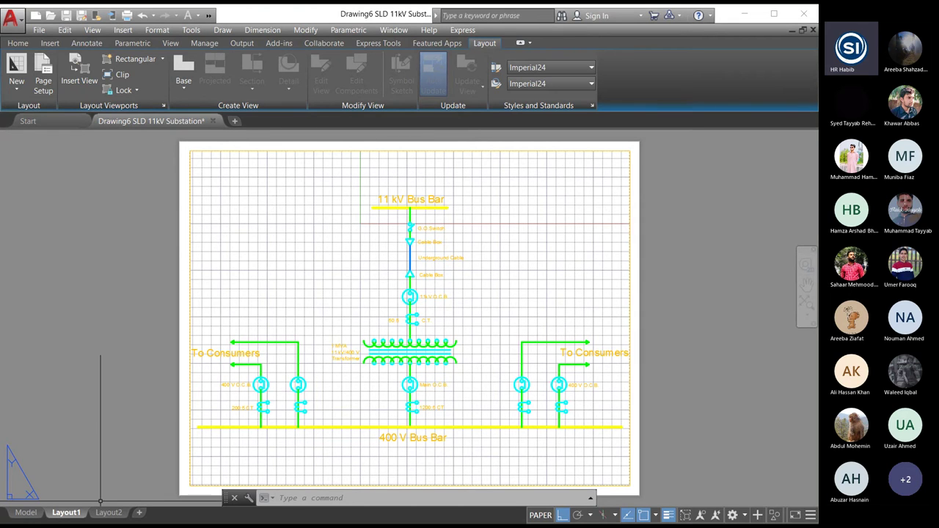
Set the Texts layer colour to blue and check it on Layout1.
click(22, 513)
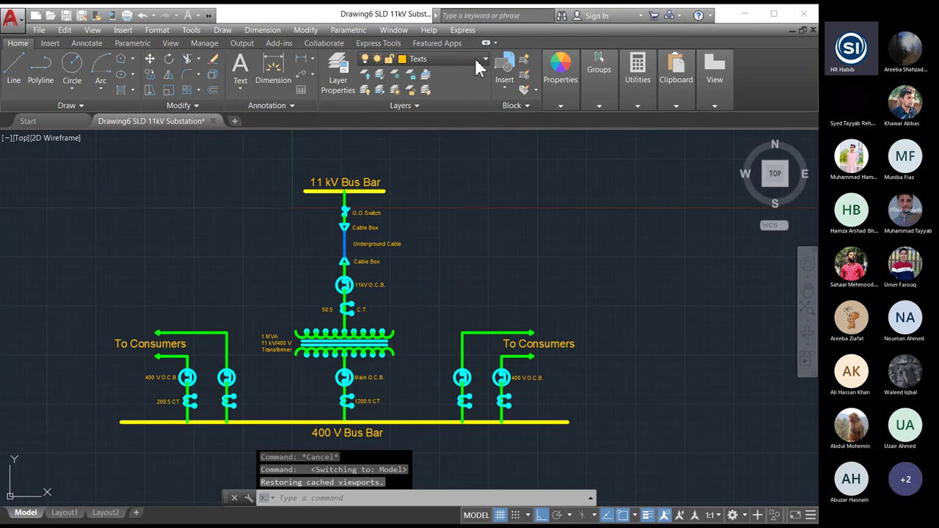
click(474, 58)
click(404, 181)
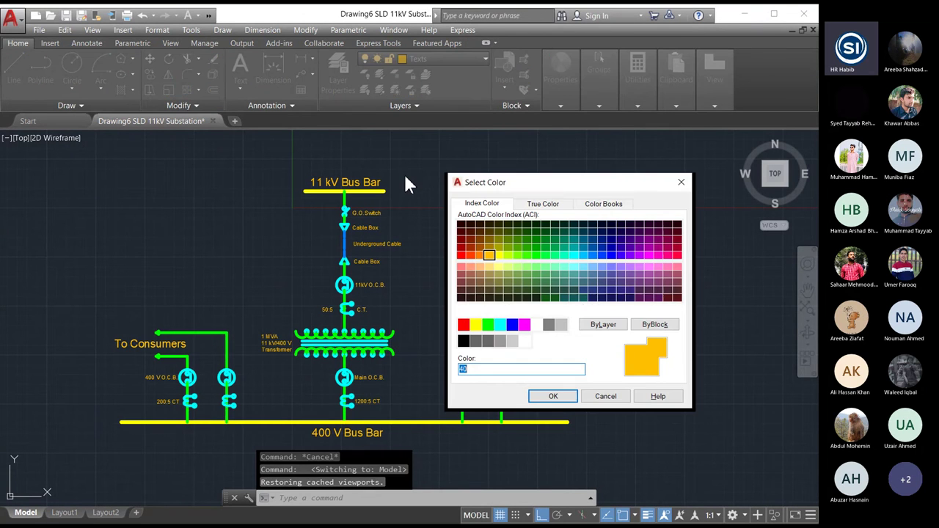
click(513, 325)
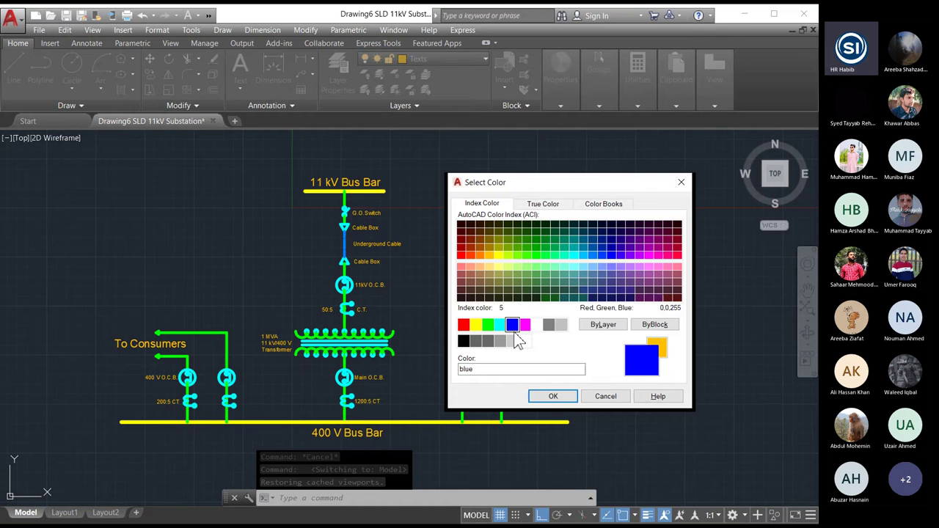
click(550, 397)
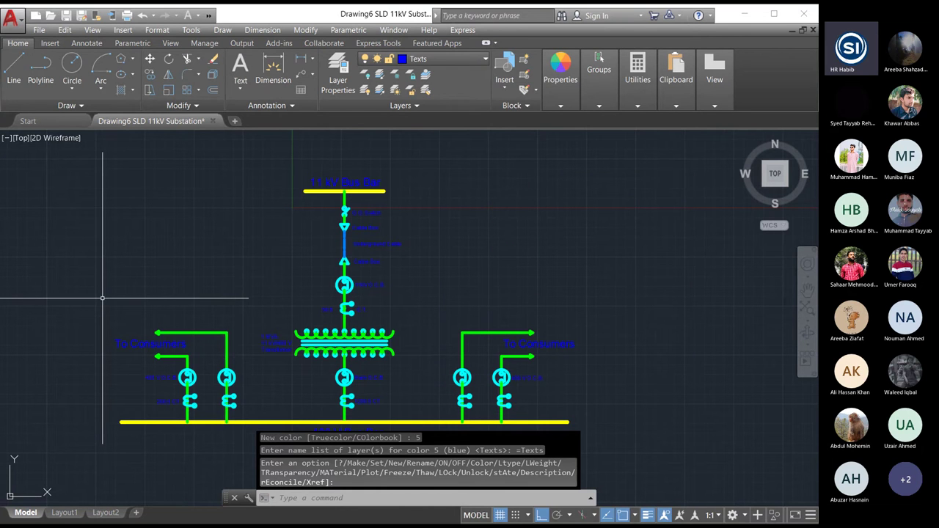
key(Escape)
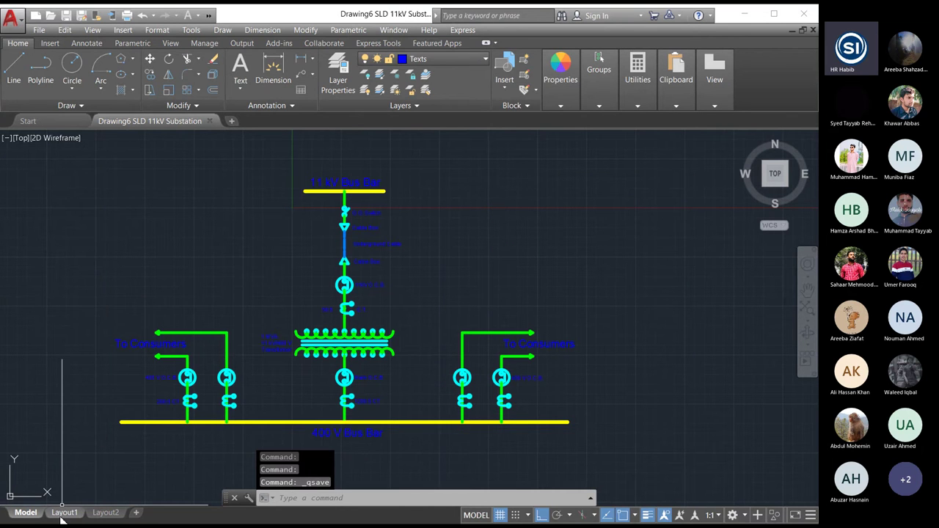
click(64, 512)
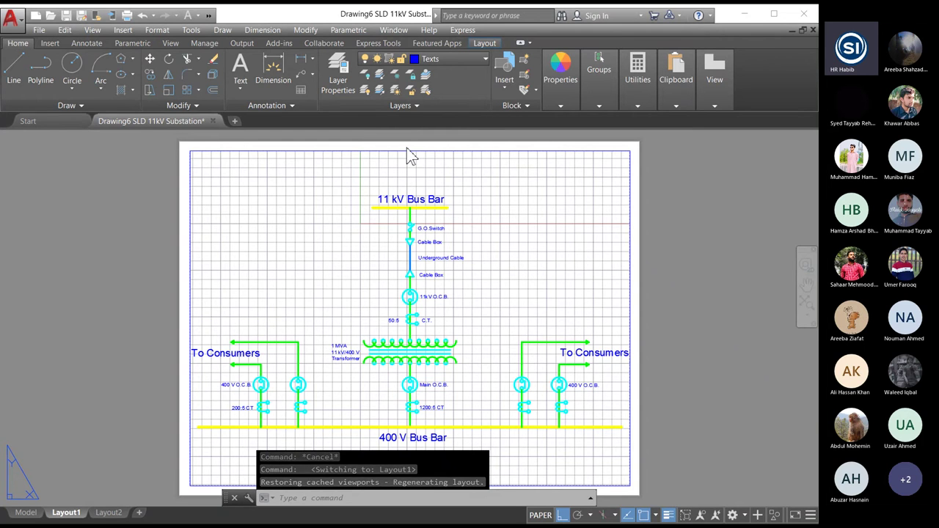
Set the Bus Bars layer colour to magenta and return to the Layout1 sheet.
click(25, 512)
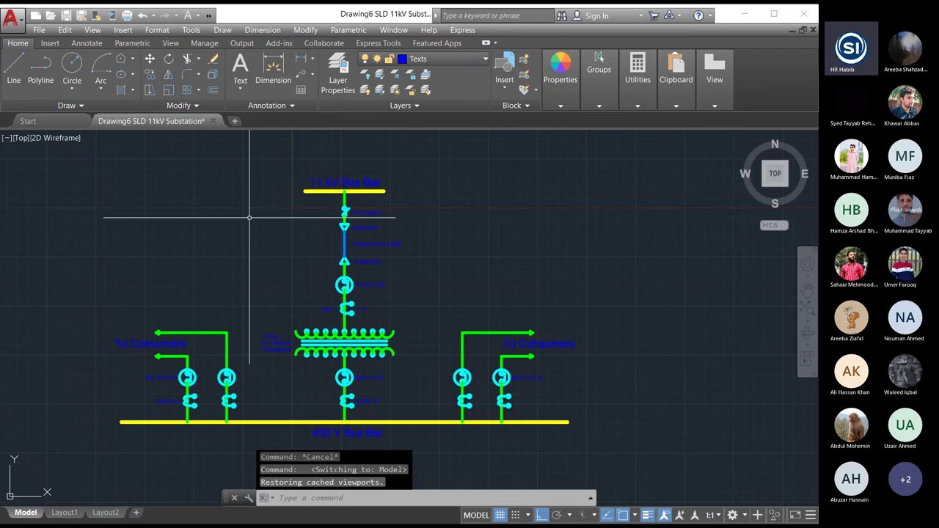
click(441, 58)
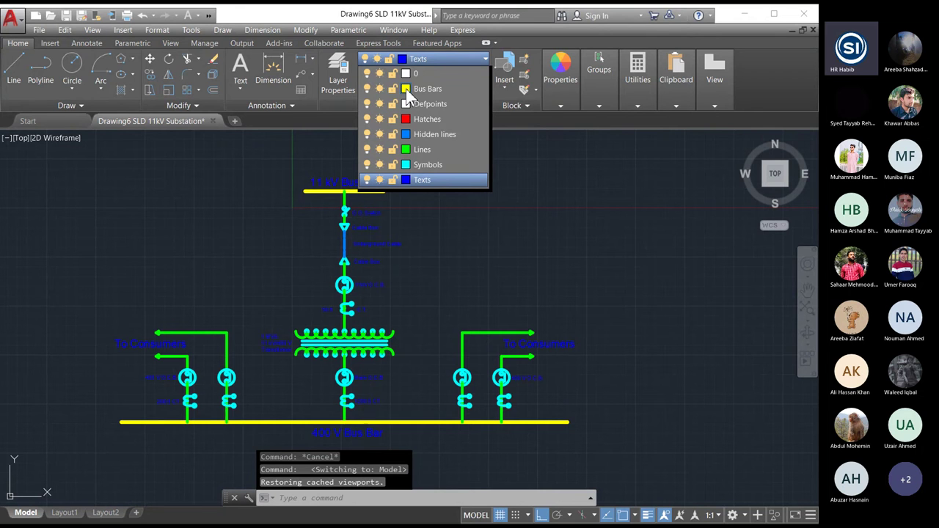
click(405, 89)
click(511, 325)
click(549, 395)
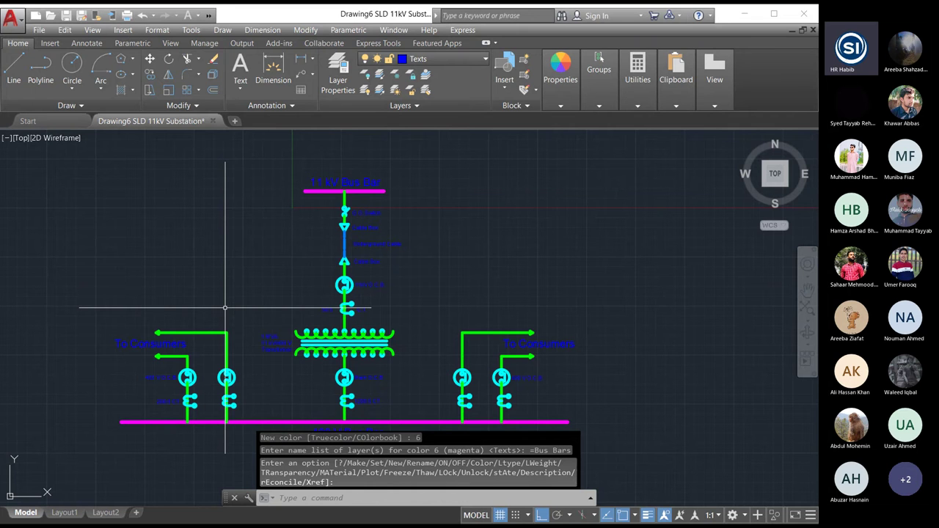
key(ctrl+Page_Down)
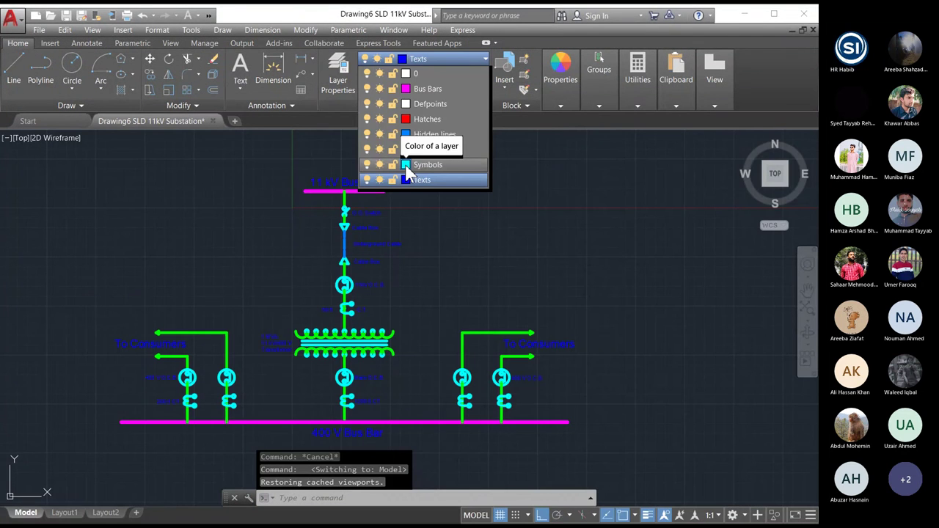
Set the Symbols layer colour to red (index 1) and review the diagram on Layout1.
click(408, 143)
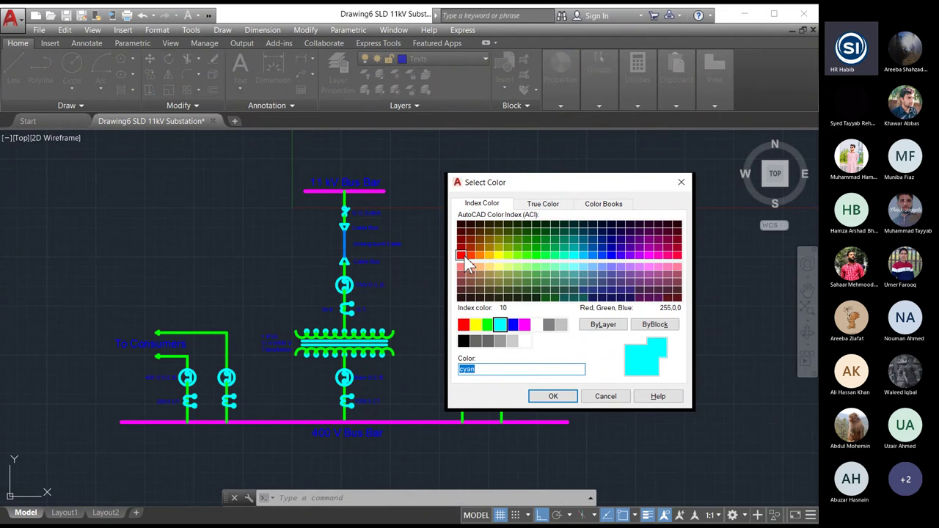
click(464, 325)
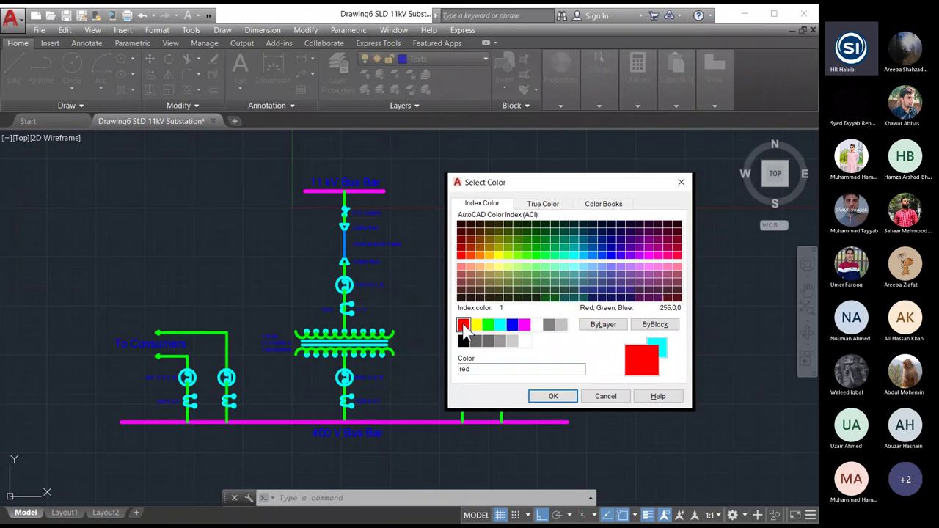
click(555, 399)
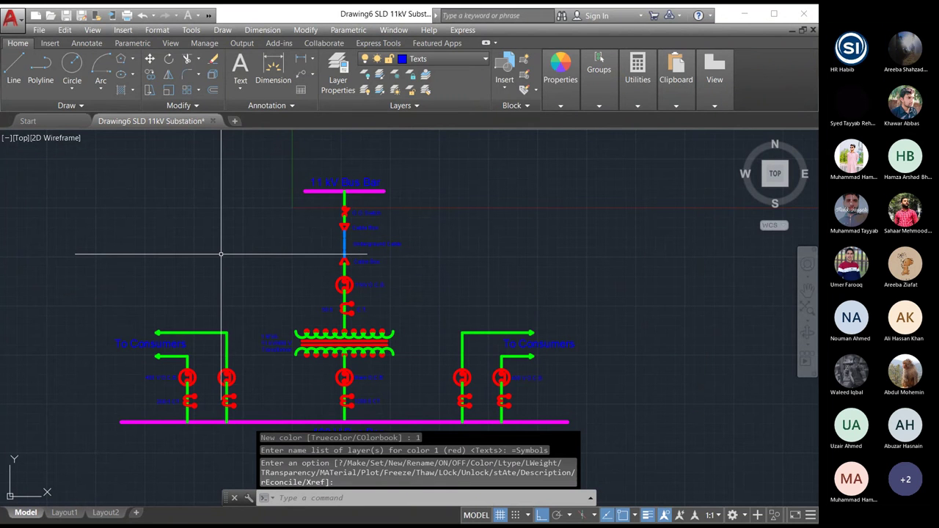
scroll(343, 257, up, 5)
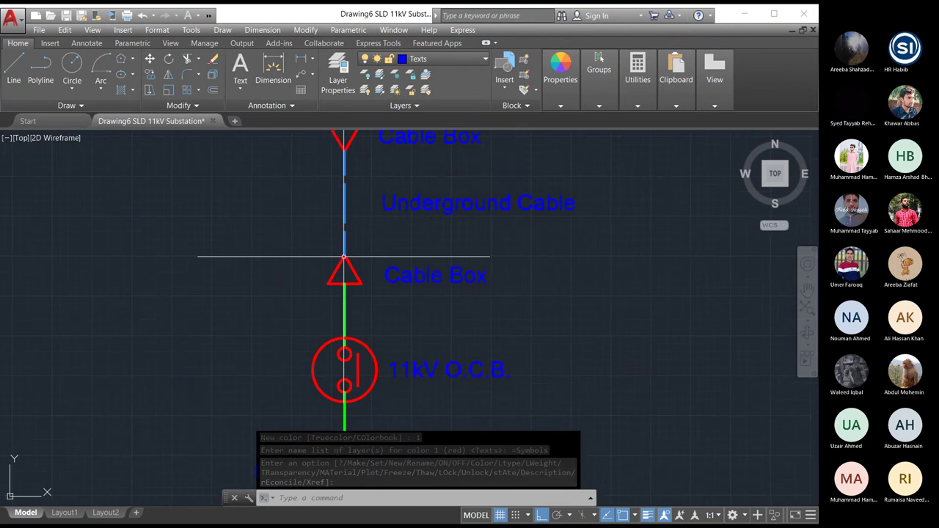
scroll(343, 257, down, 3)
scroll(343, 257, down, 3)
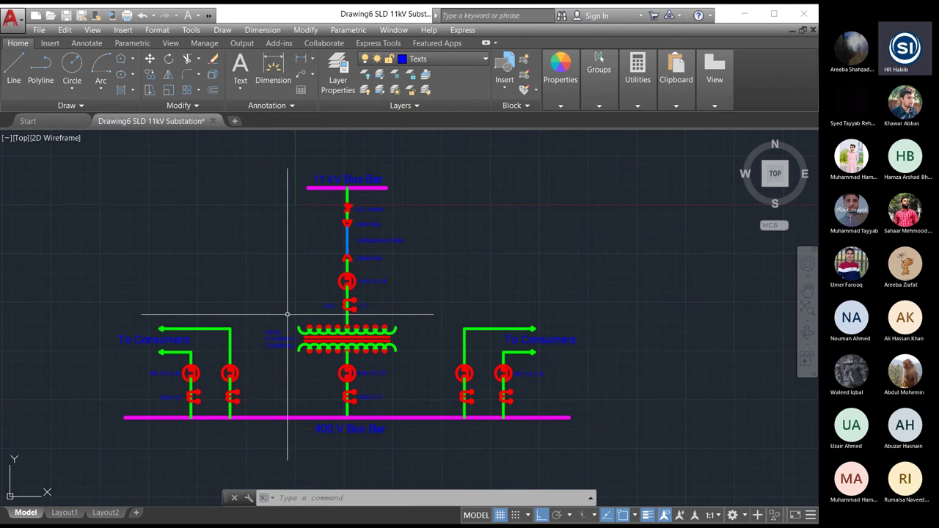
click(65, 512)
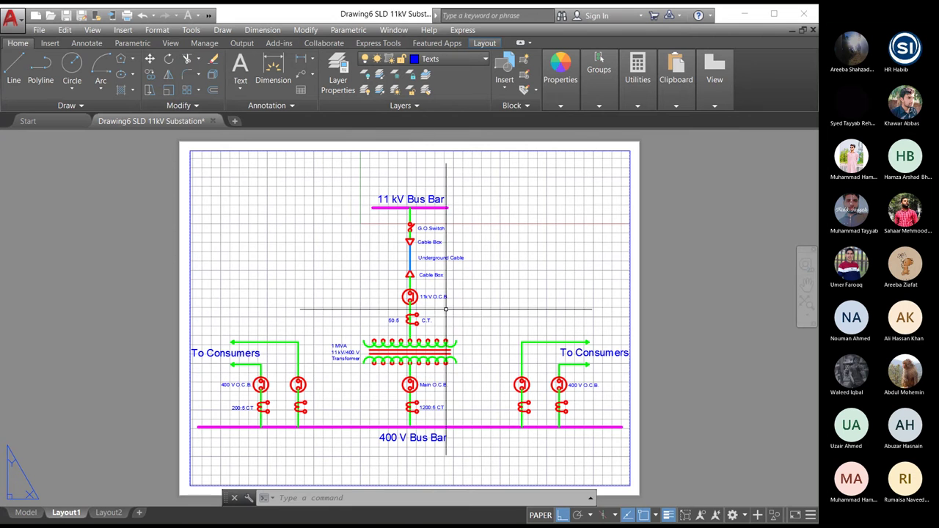
scroll(409, 257, up, 10)
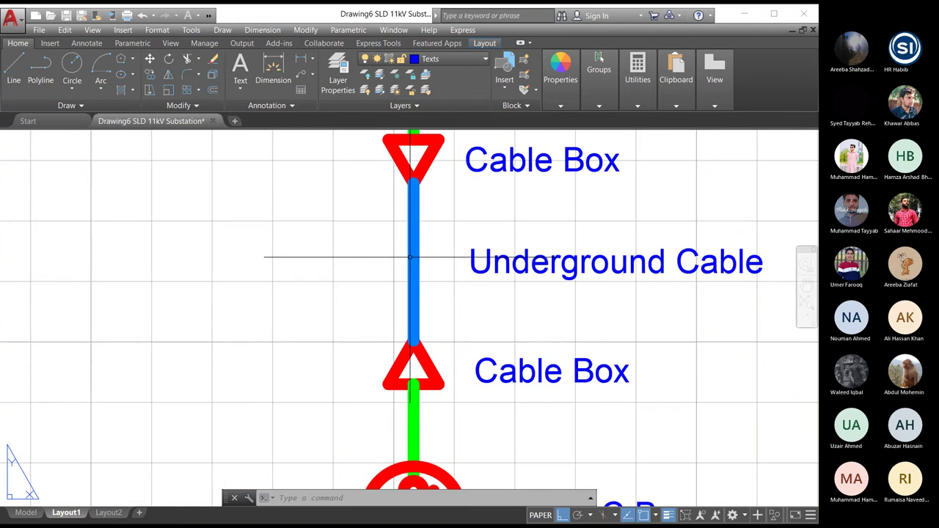
scroll(409, 257, down, 5)
scroll(403, 254, down, 6)
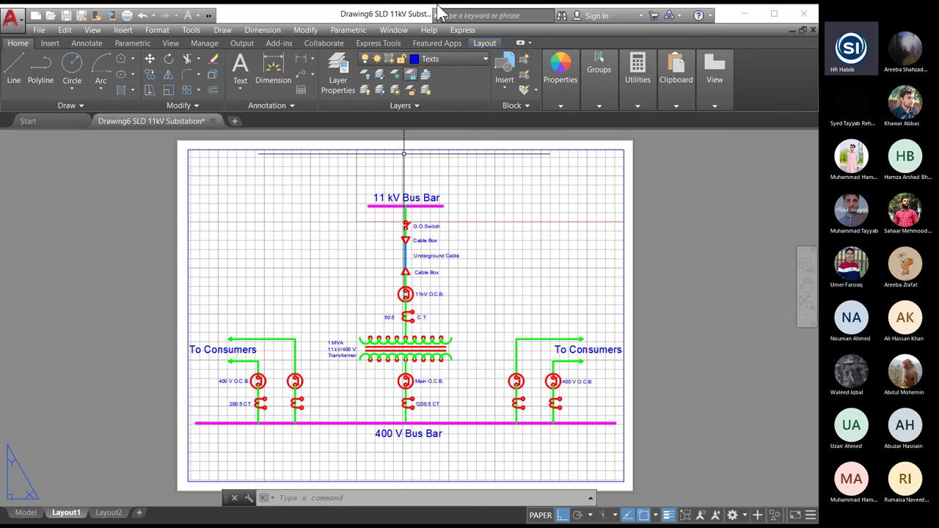
Set up the Layout1 plot with DWG To PDF.pc3 on ISO expand A3 paper.
click(485, 43)
key(ctrl+p)
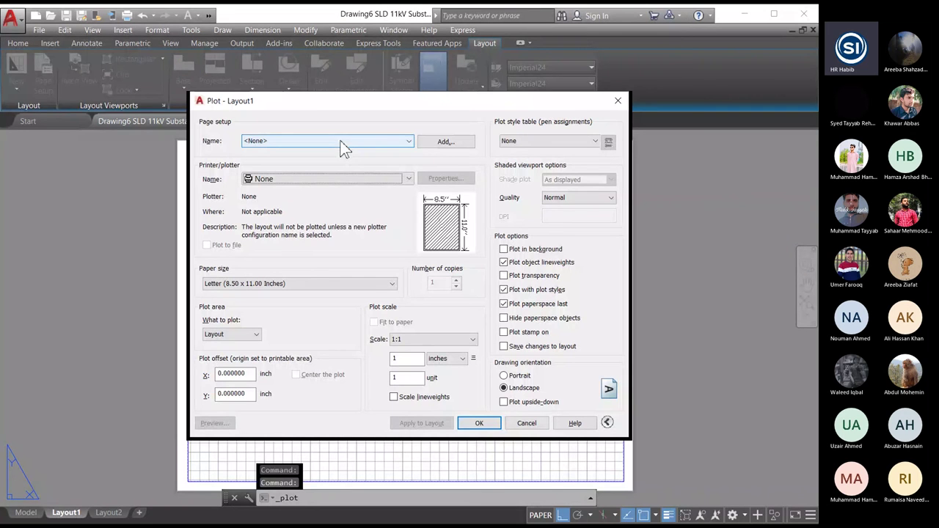
click(445, 141)
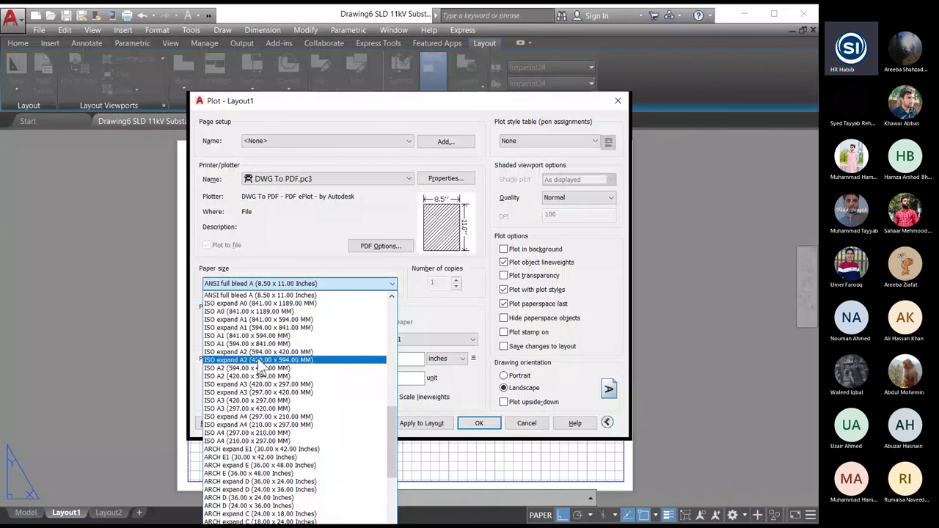
click(256, 384)
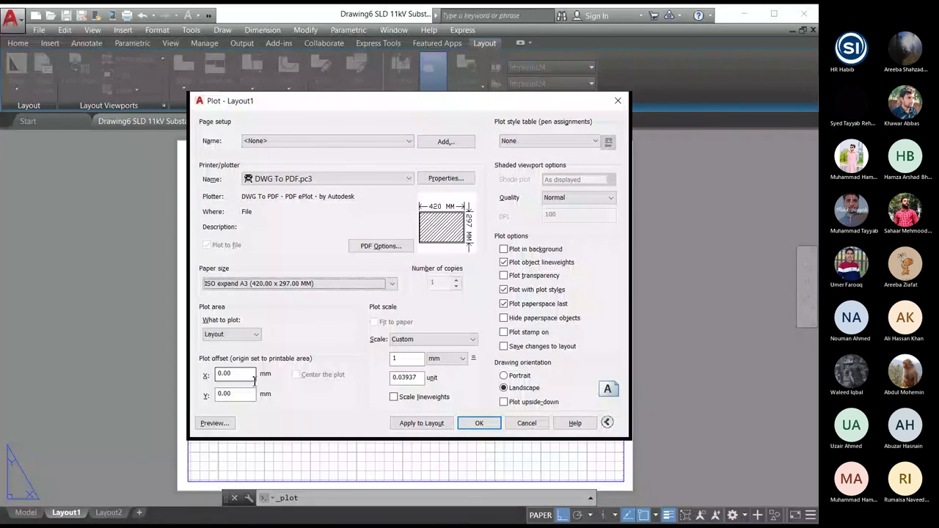
click(479, 423)
Save the colour PDF into the D:\Labs\ED Lab\Lab10 folder.
key(BackSpace)
double_click(247, 178)
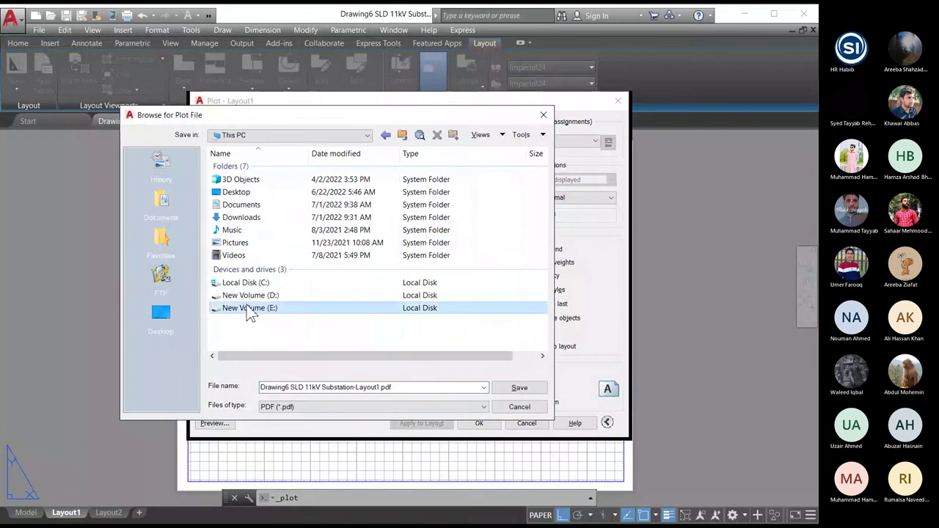
double_click(247, 308)
double_click(246, 163)
double_click(234, 251)
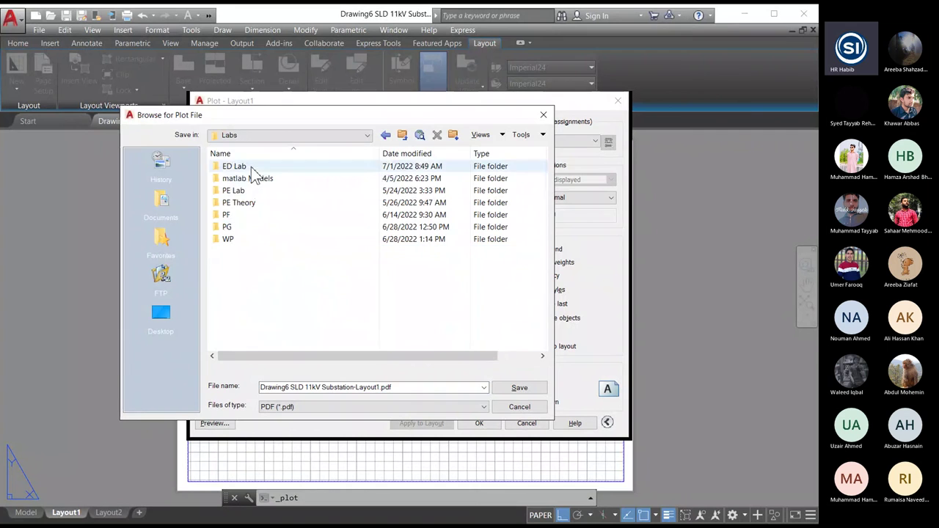
double_click(251, 166)
double_click(232, 324)
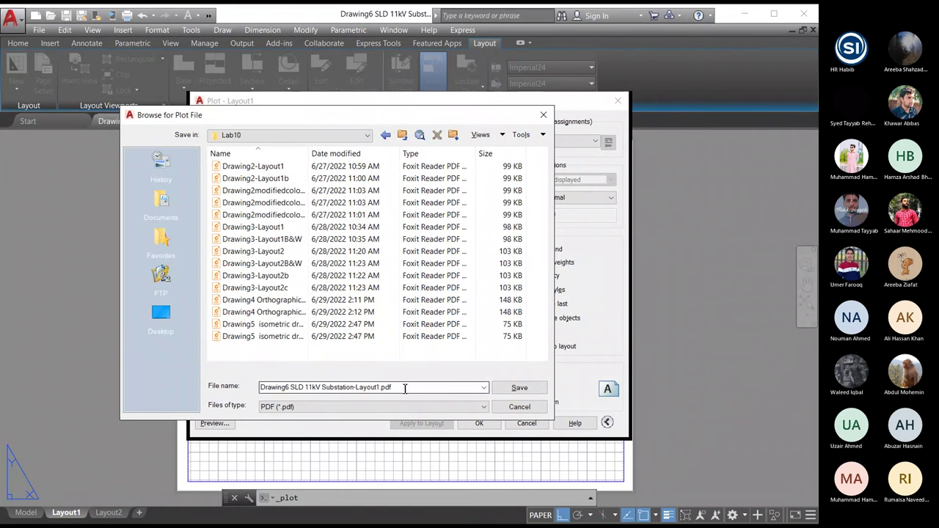
click(517, 389)
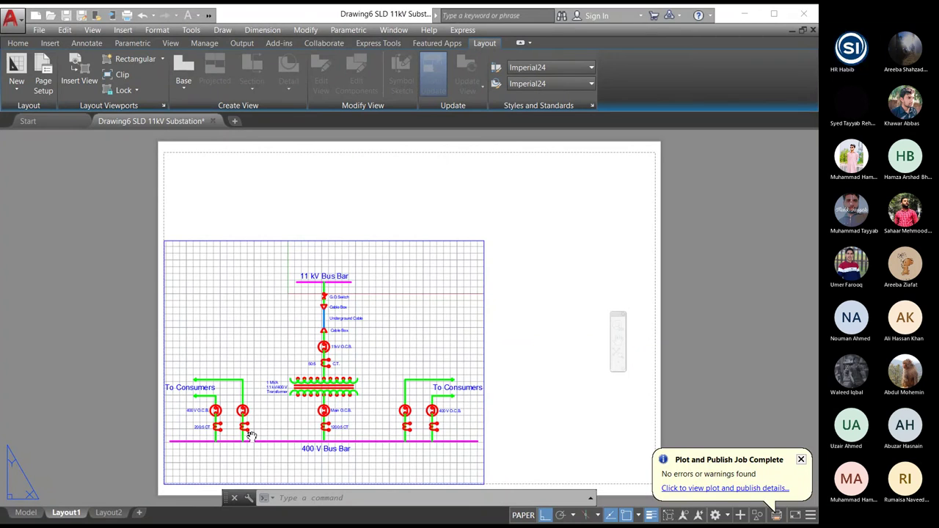
Erase the small viewport and draw a rectangular viewport covering the whole Layout1 sheet.
click(327, 275)
key(Delete)
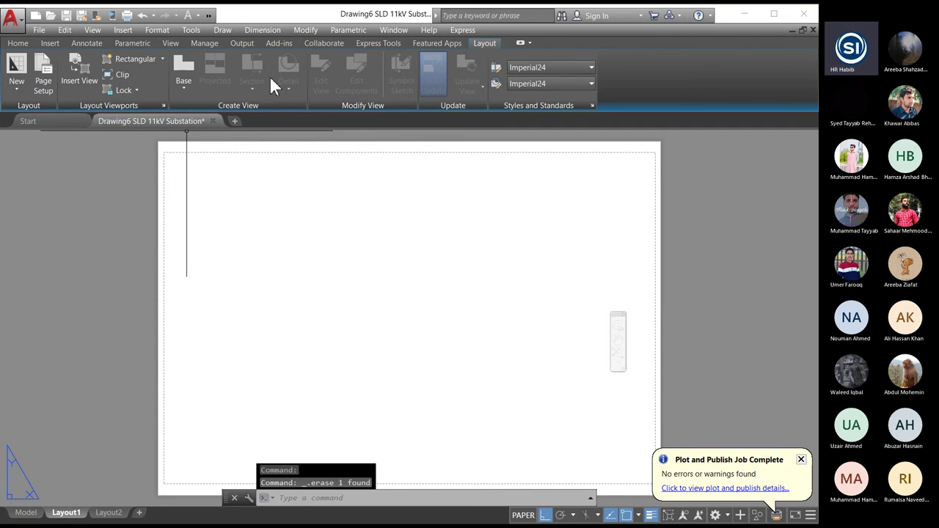
click(161, 60)
click(164, 153)
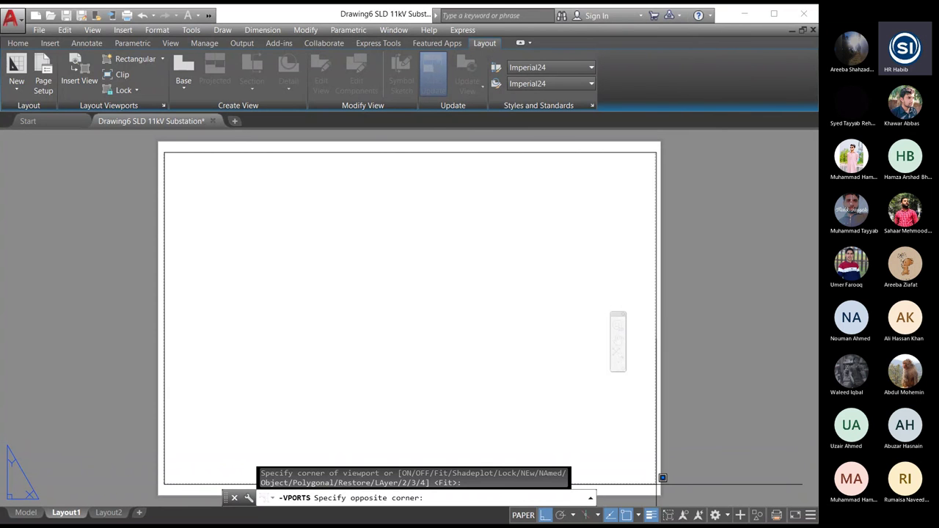
click(663, 478)
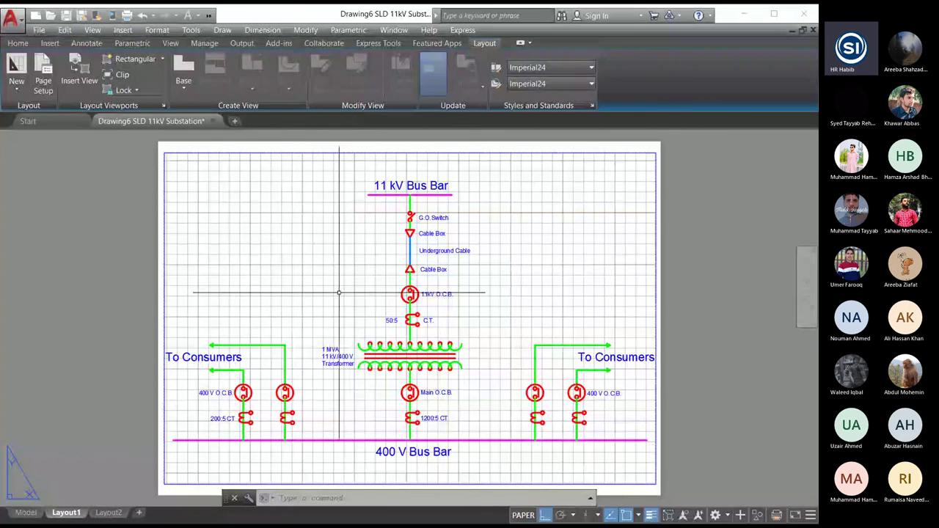
Plot Layout1 with monochrome.ctb to 'Drawing6 SLD 11kV Substation-Layout1B&W' PDF.
key(ctrl+p)
click(549, 141)
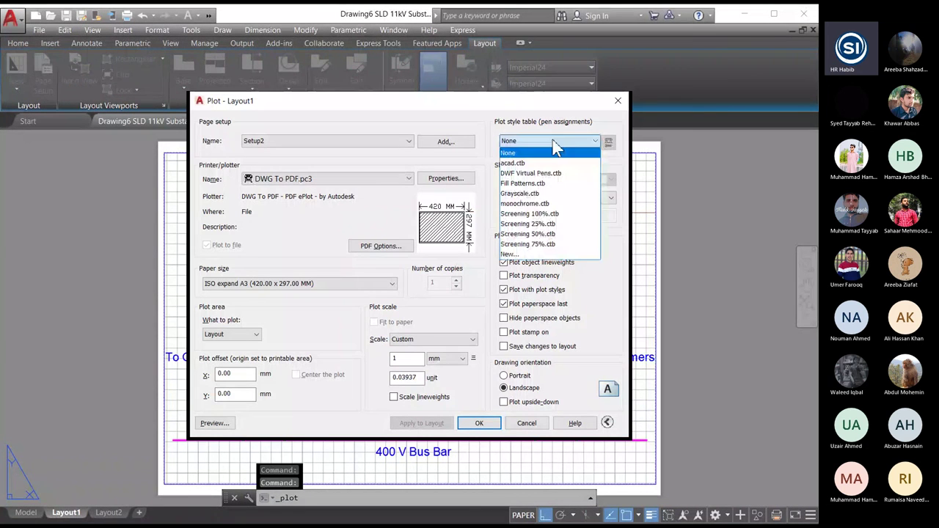
click(536, 206)
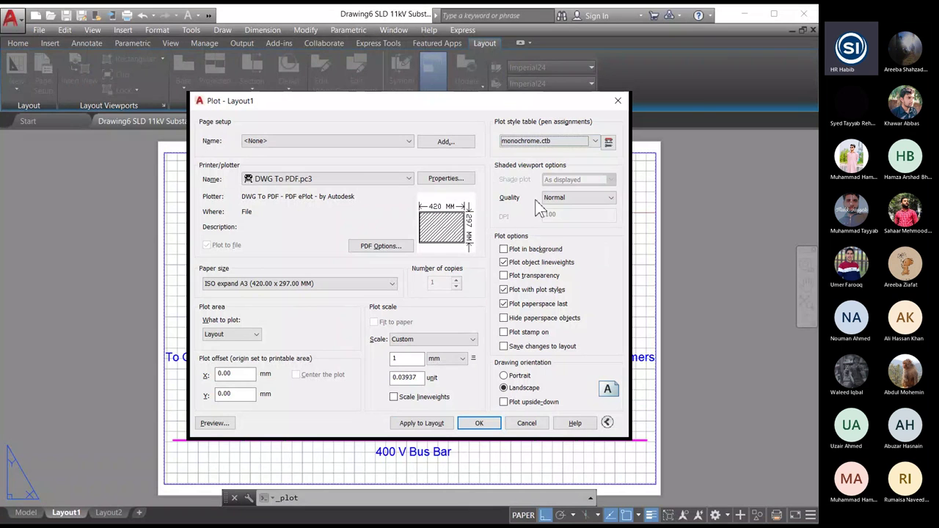
click(417, 423)
click(478, 424)
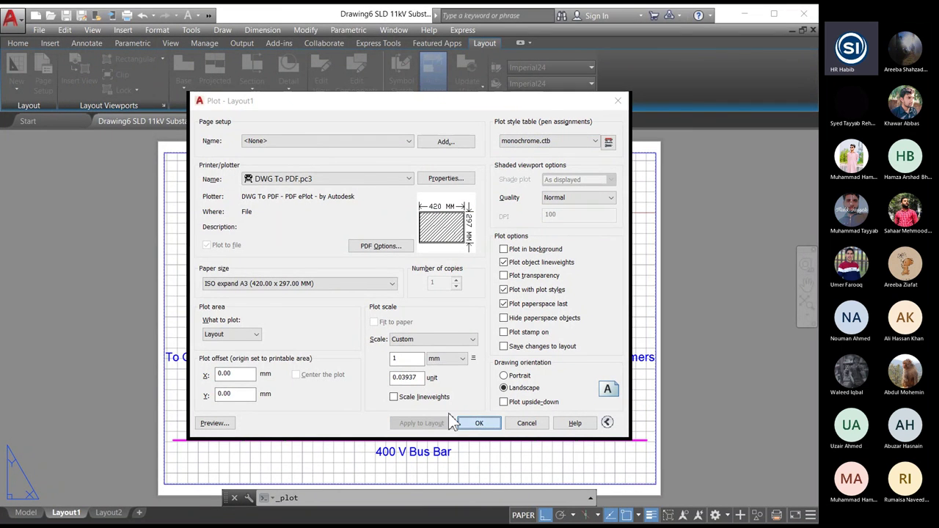
click(411, 390)
text(B&W)
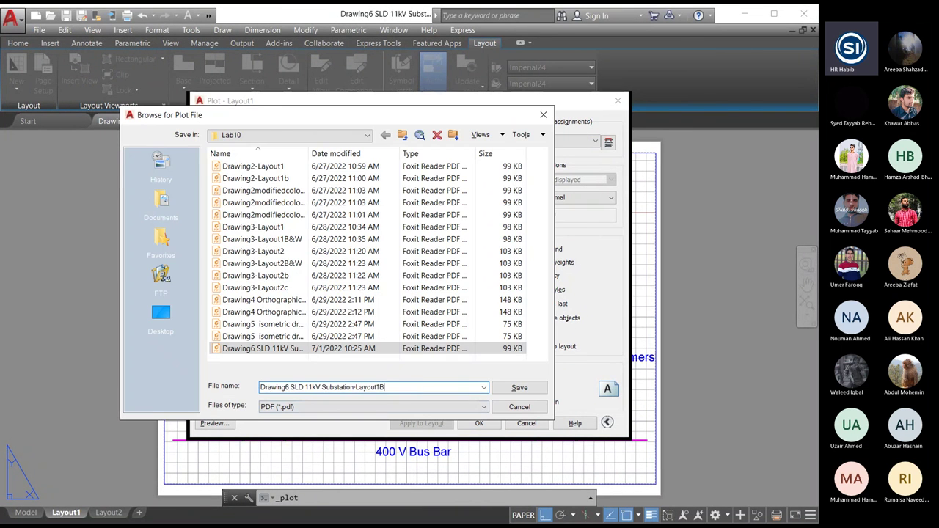
click(535, 388)
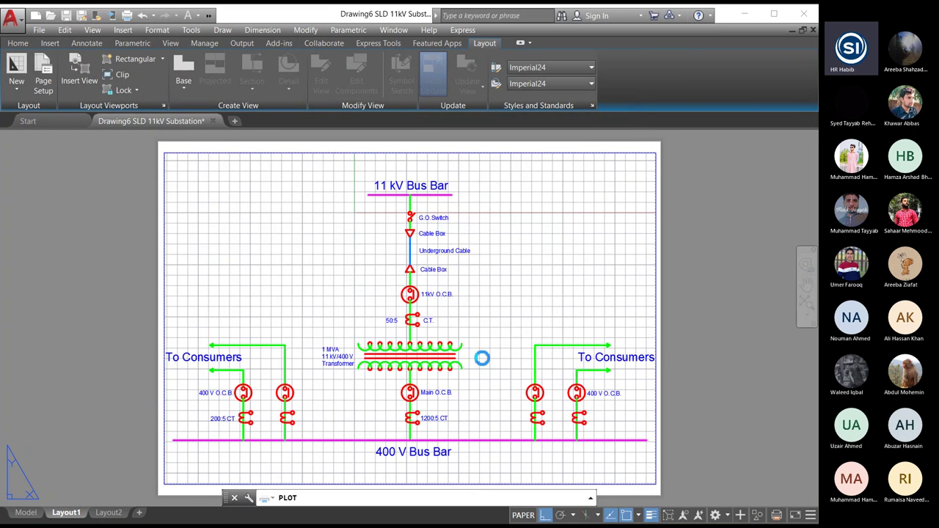